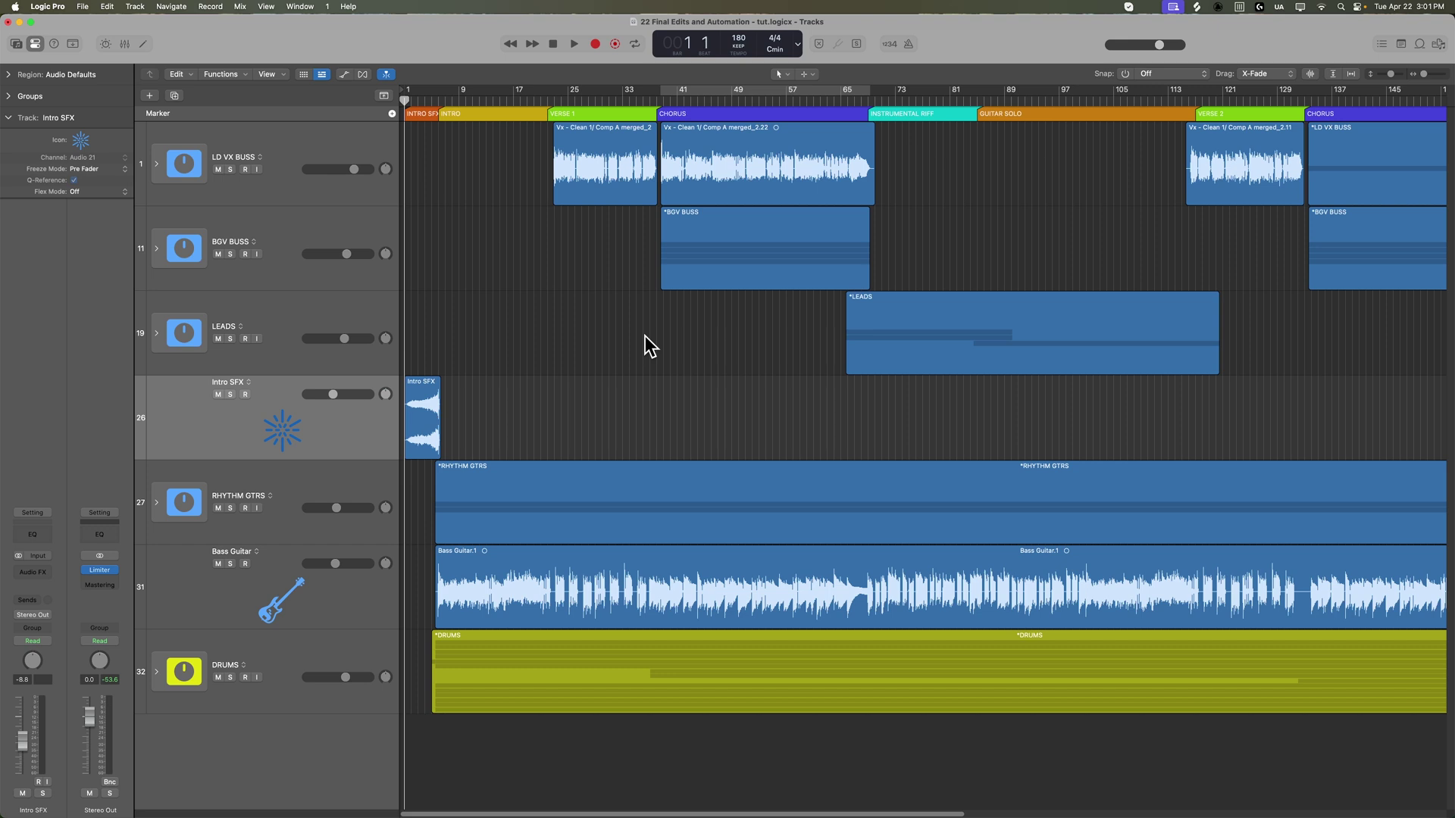
Play the song from bar 1 to hear the Intro SFX lead into the intro.
key("super+Right")
key("super+Right")
key("super+Right")
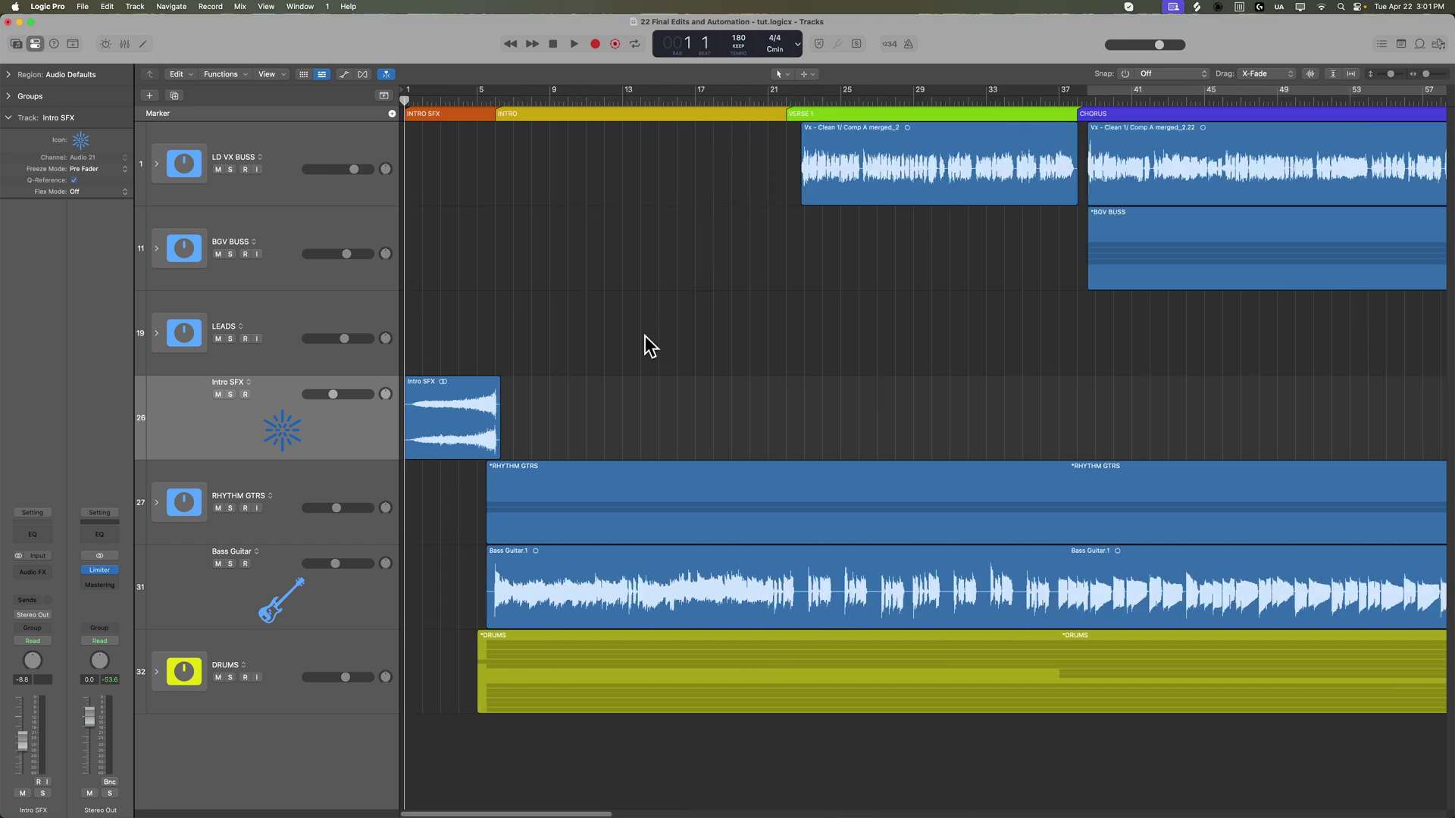
key("space")
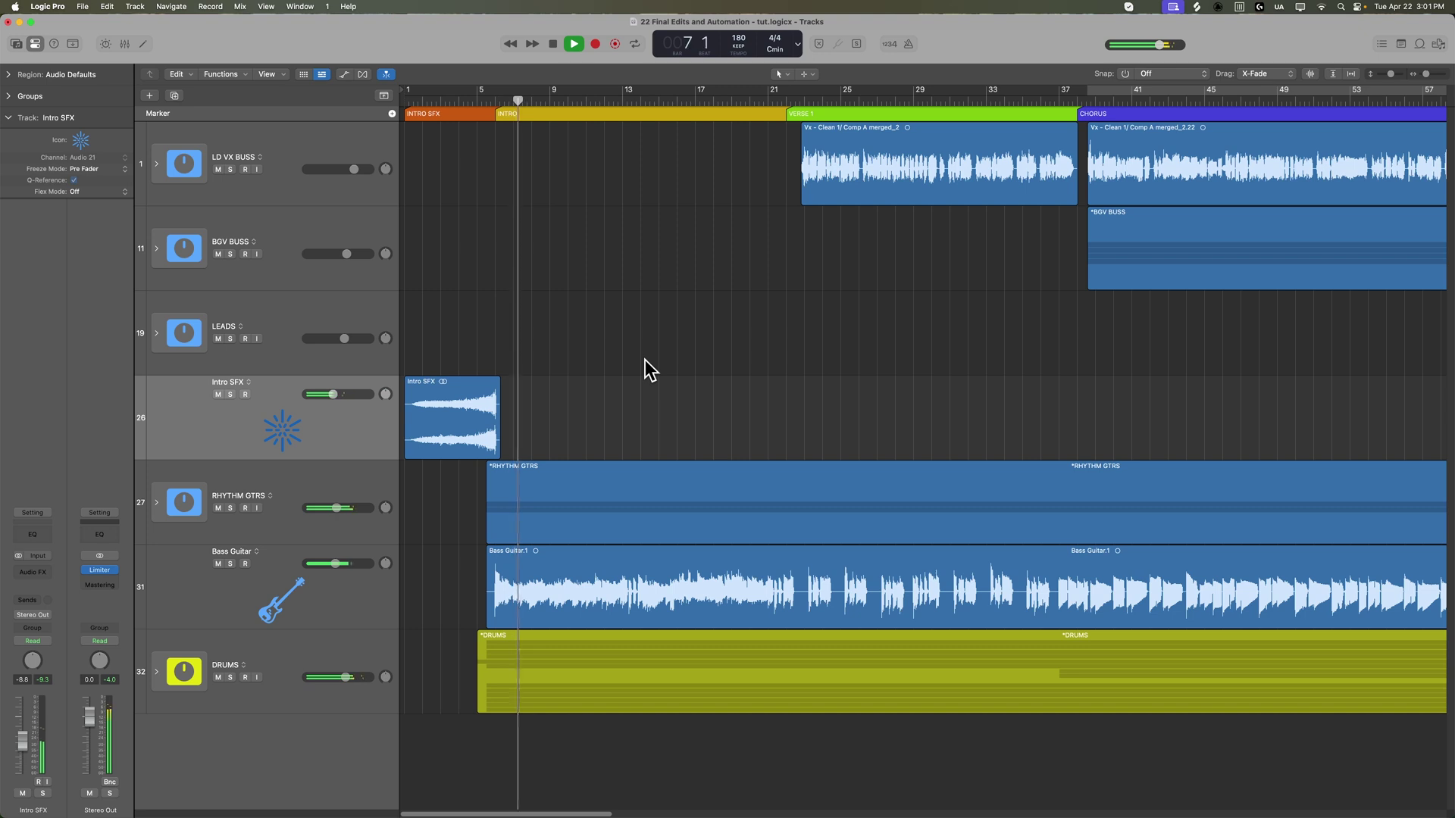
key("space")
Select the RHYTHM GTRS stack, place the playhead near the guitars' entrance, and look over the tracks inside the stack.
left_click(334, 489)
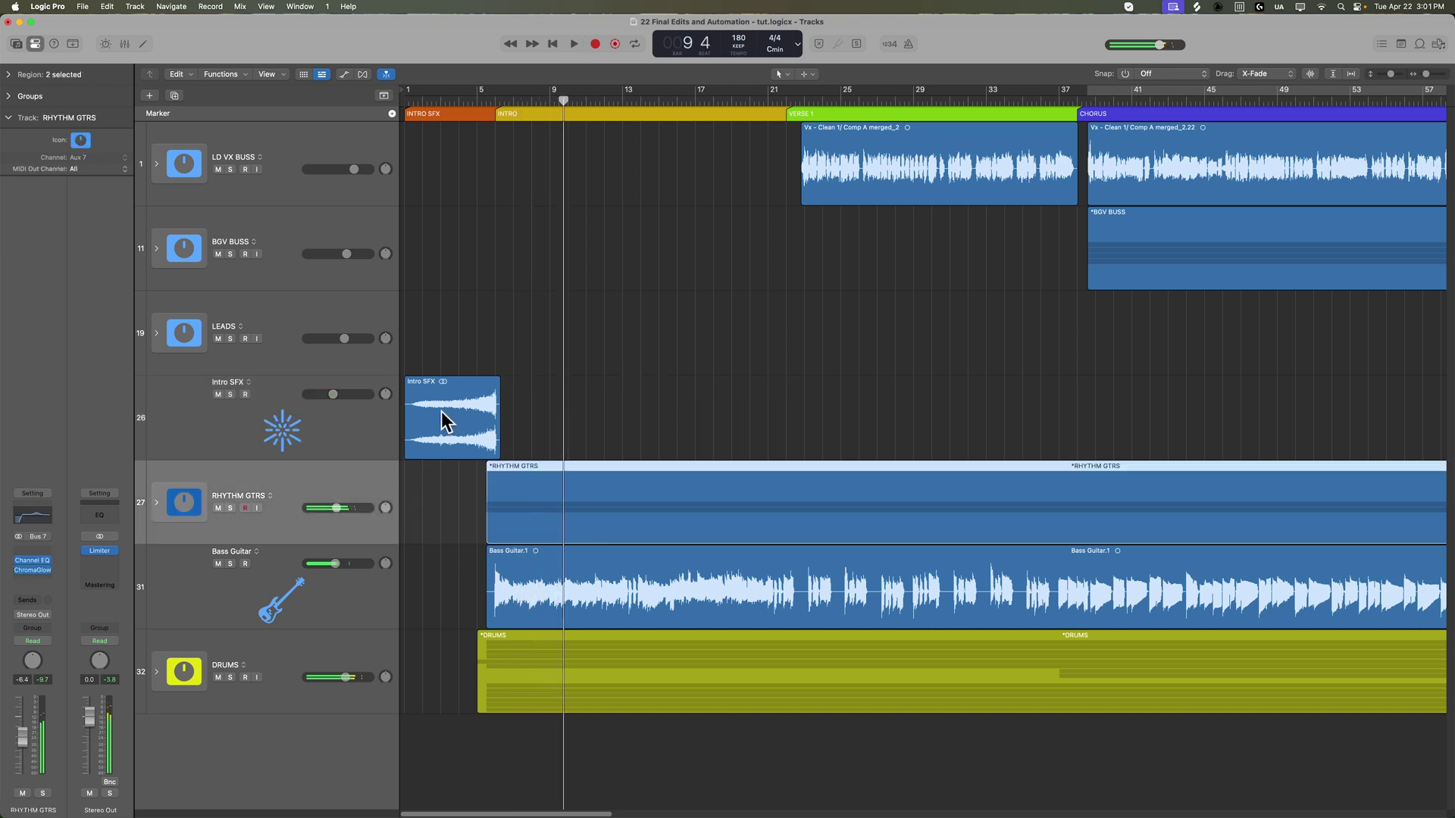
left_click(488, 98)
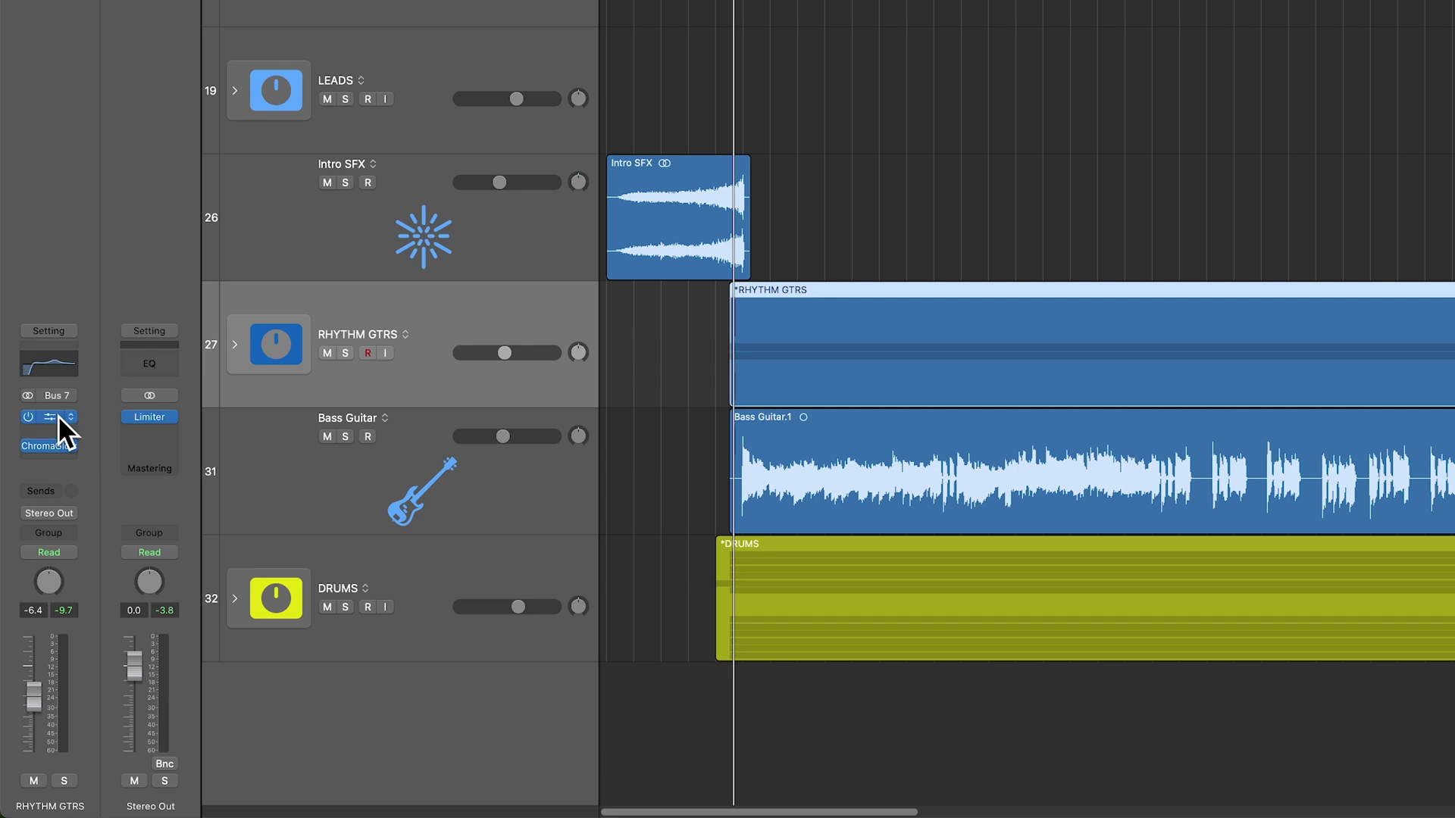
left_click(234, 344)
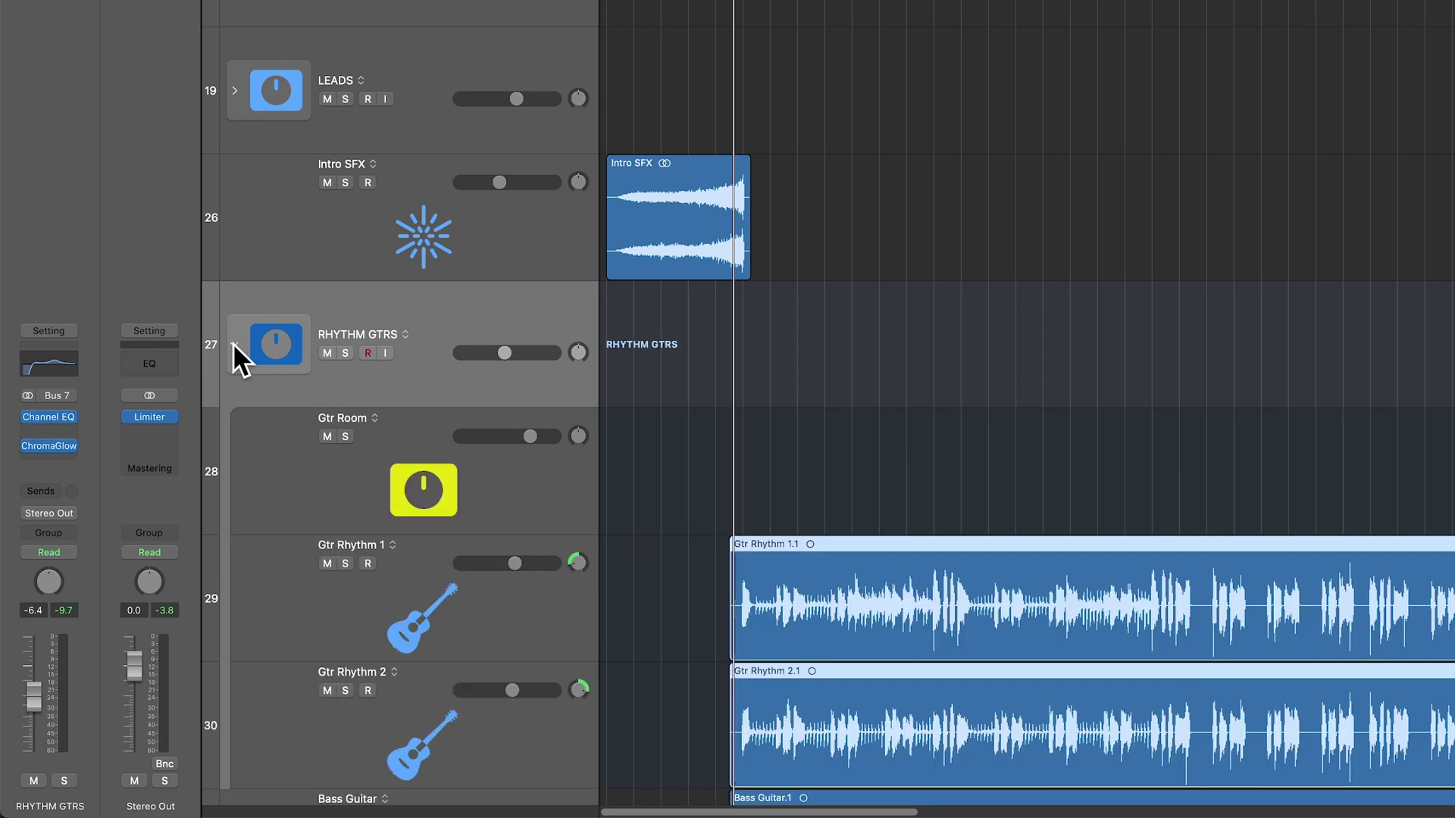
left_click(234, 343)
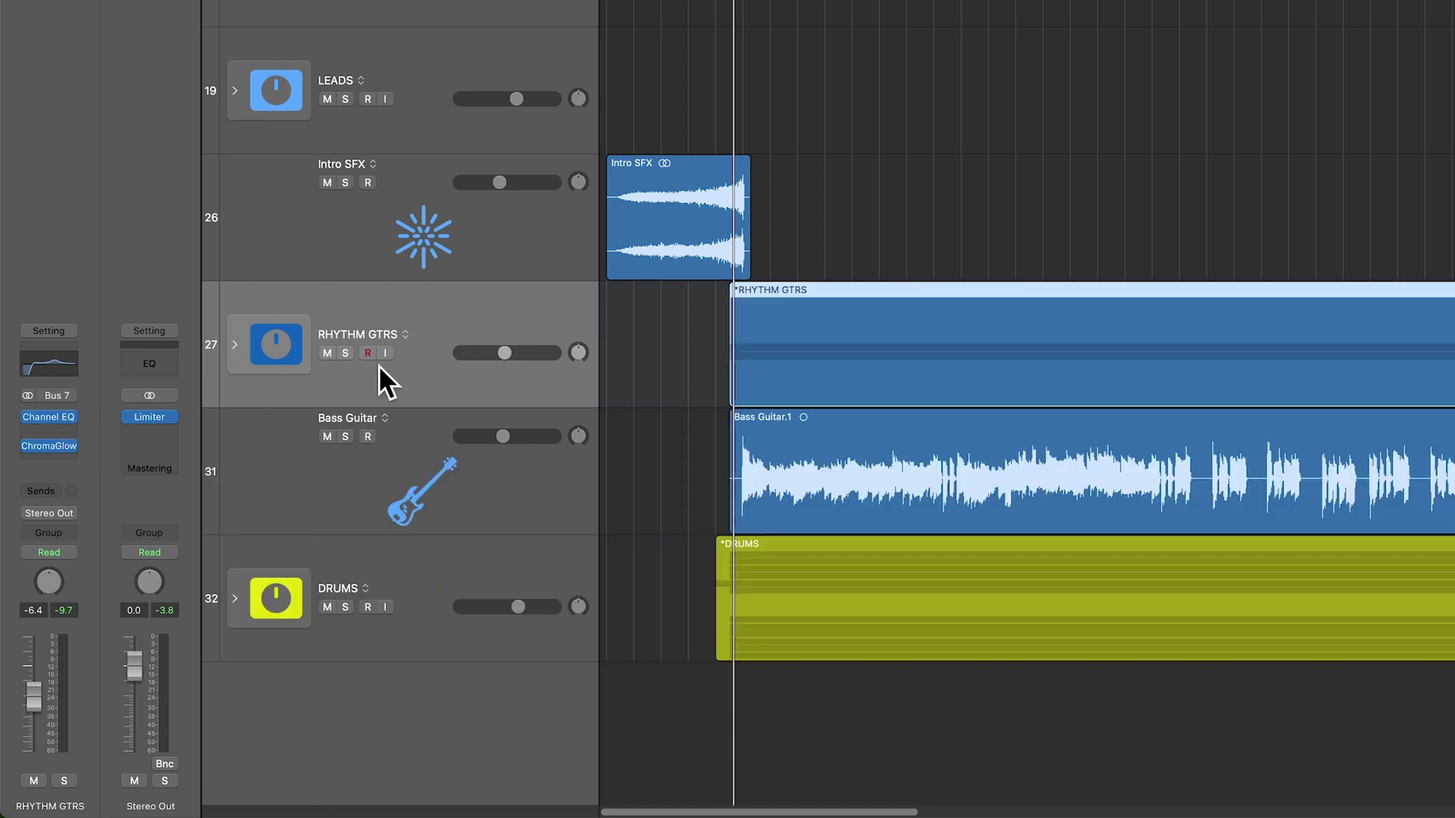
Insert a Vintage Console EQ between Channel EQ and ChromaGlow on the RHYTHM GTRS stack.
left_click(53, 439)
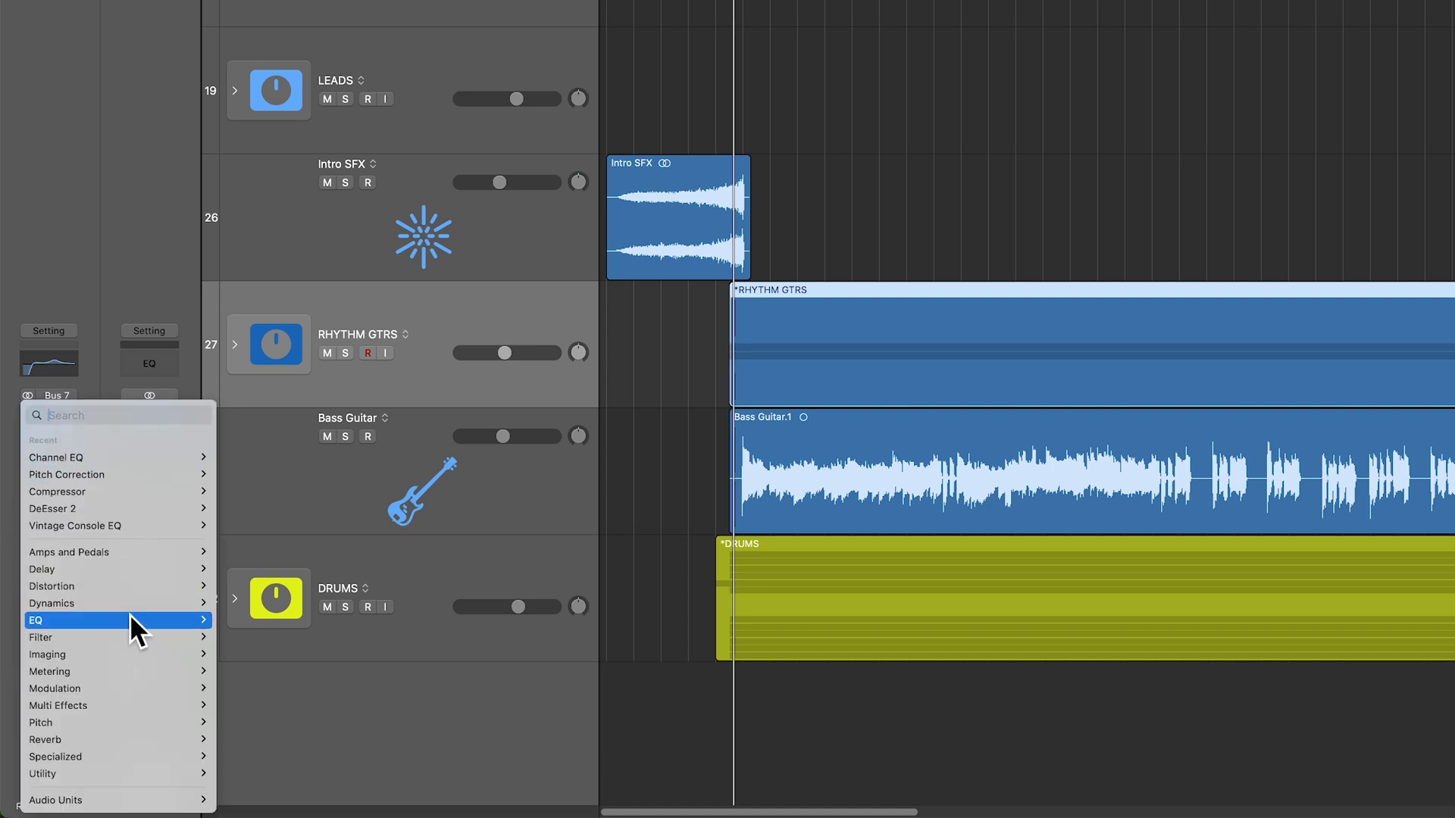
mouse_move(137, 617)
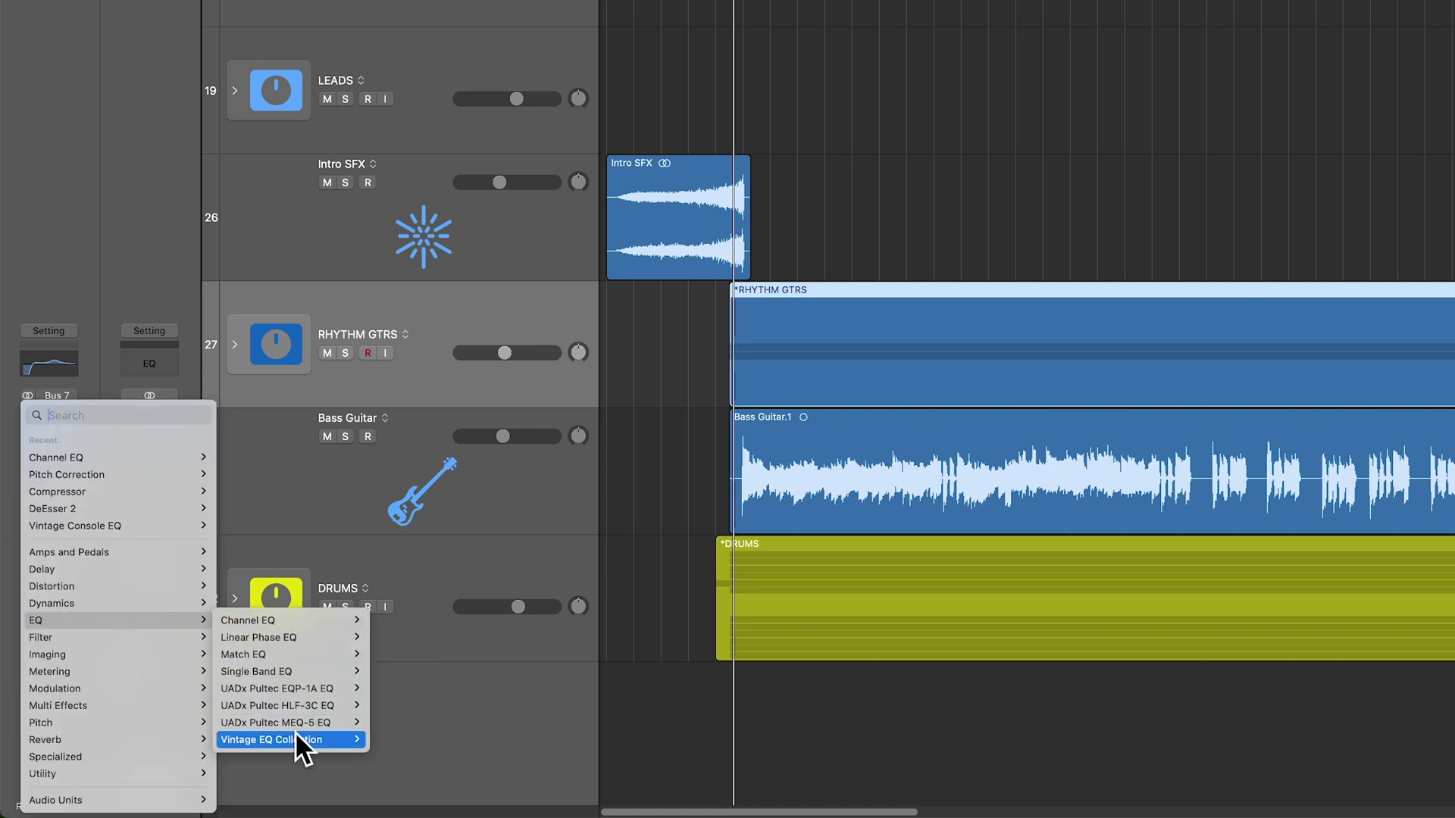
mouse_move(288, 739)
left_click(415, 740)
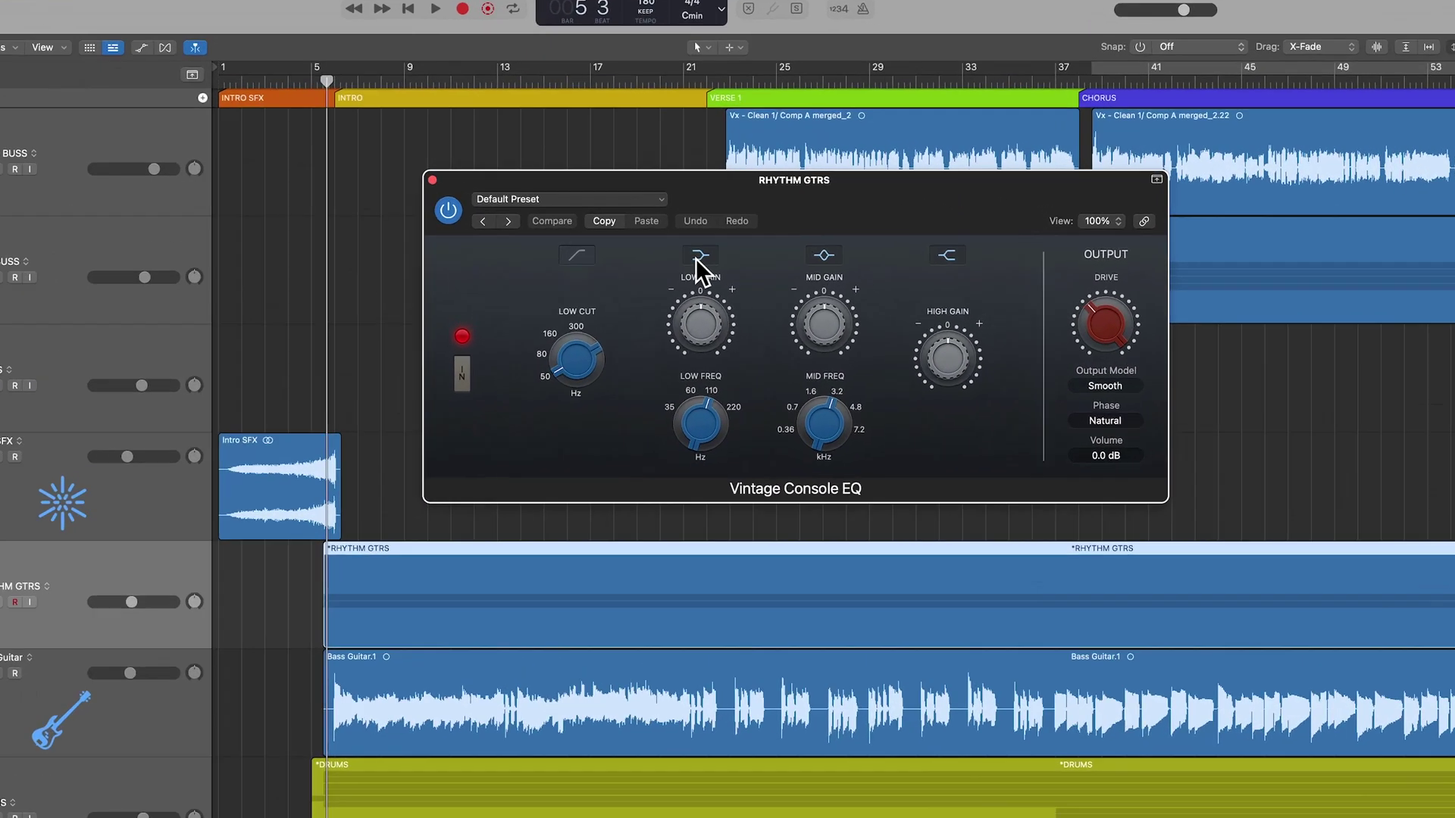
Solo the rhythm guitars with the EQ's low band off, boost the mids 5.0 dB just above 3.2 kHz, and slightly raise the high gain.
left_click(777, 239)
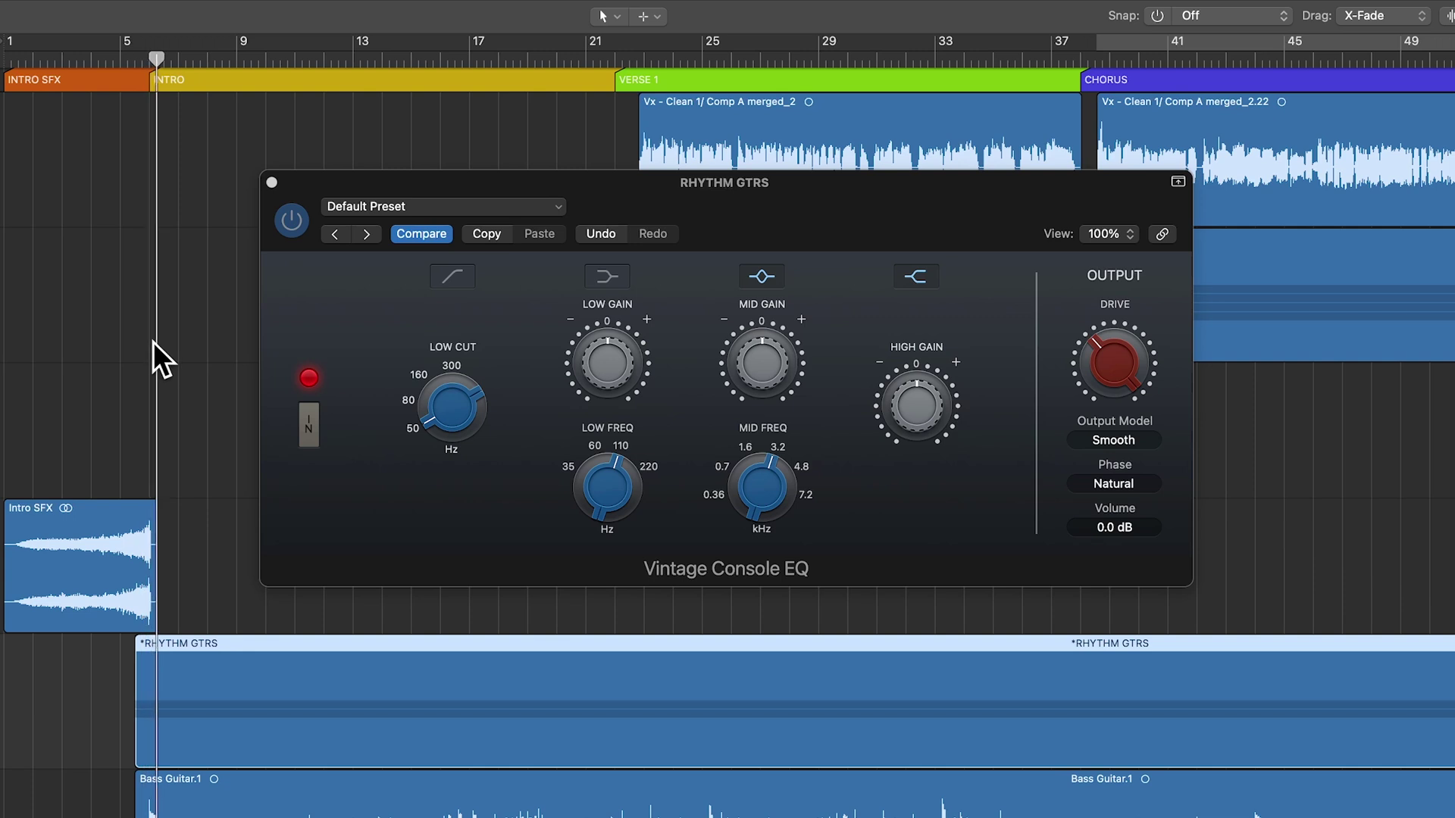
key("s")
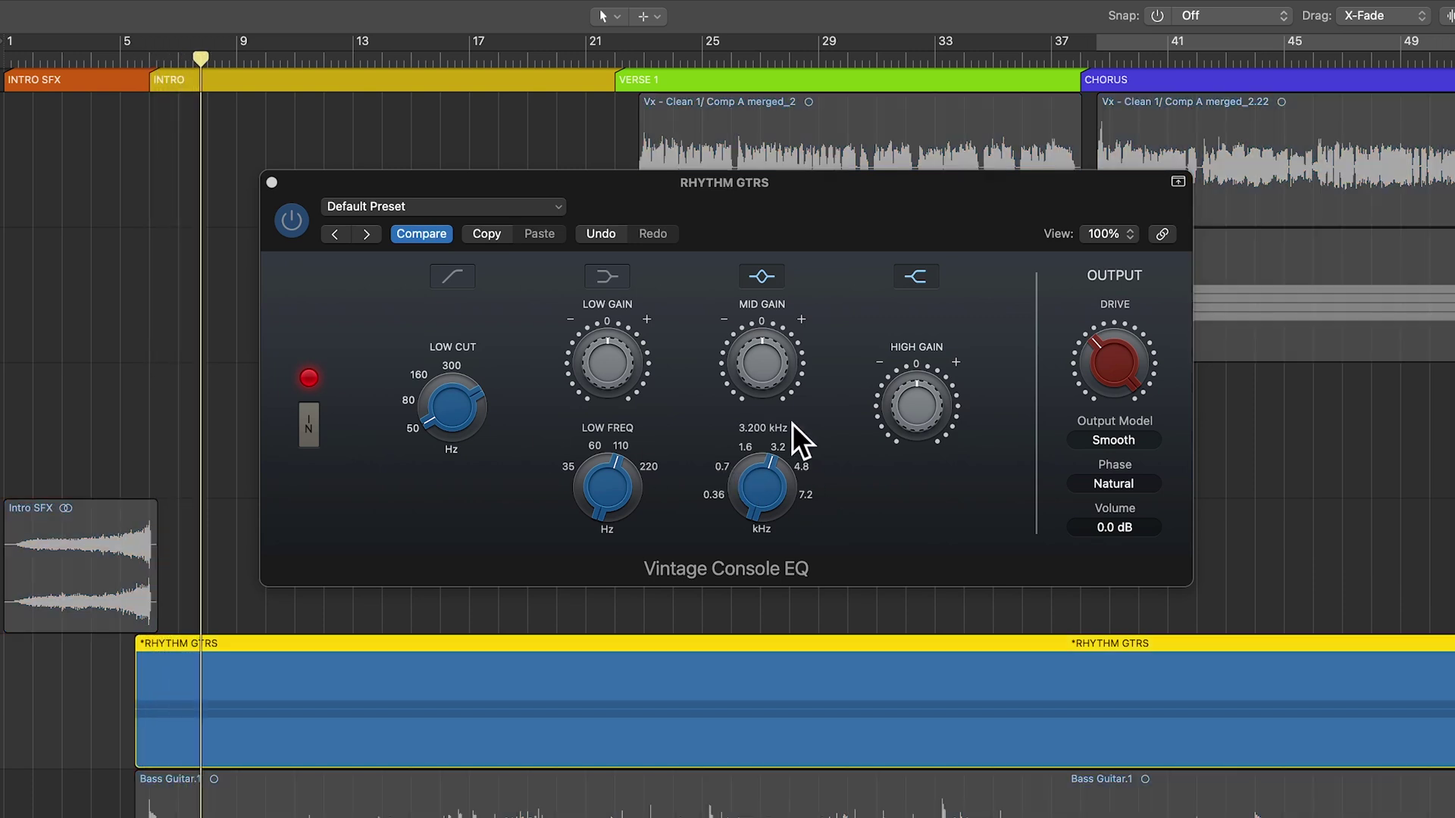
left_click_drag(789, 379, 791, 338)
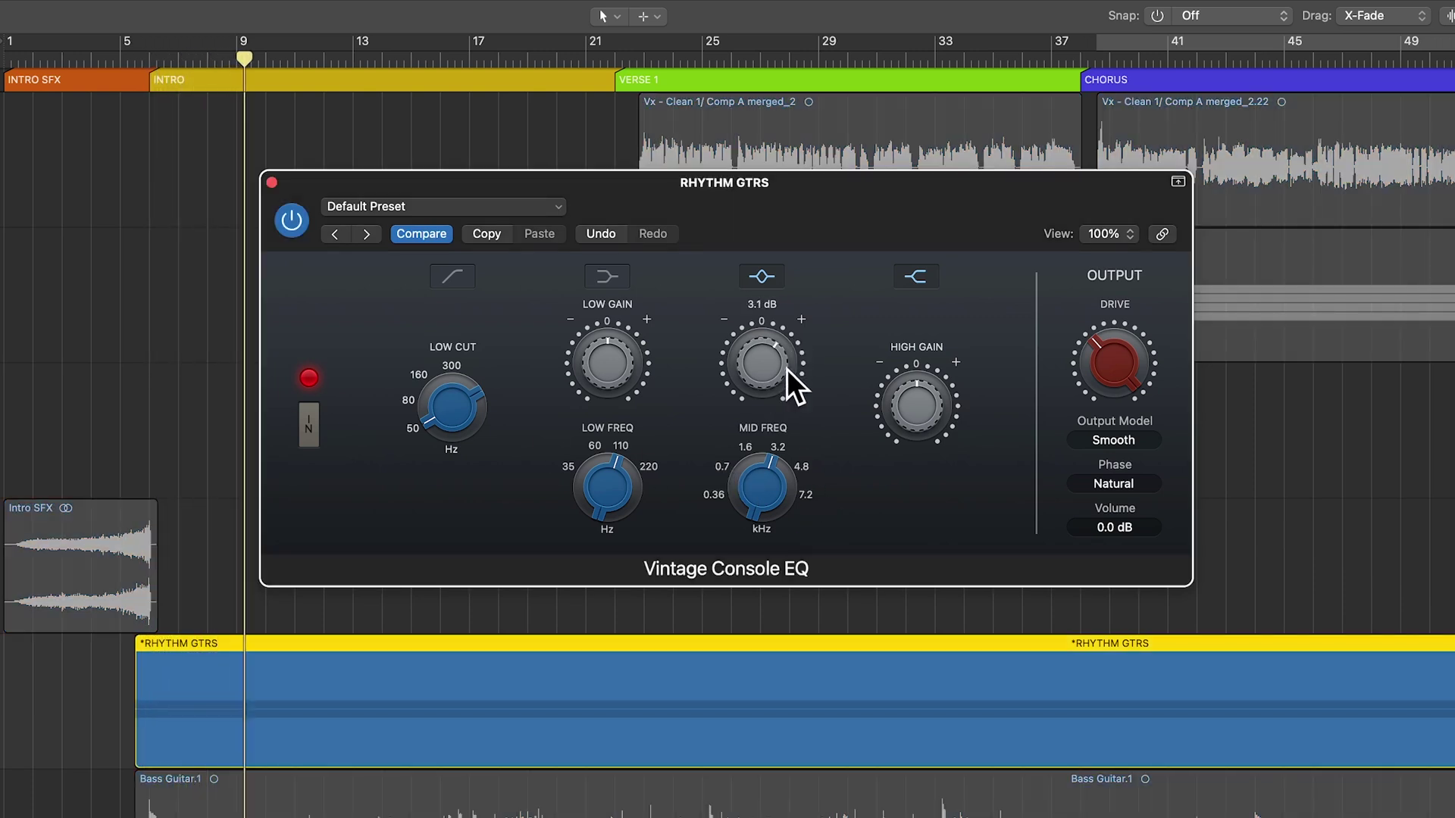
left_click_drag(780, 470, 779, 467)
mouse_move(759, 378)
left_mouse_down()
mouse_move(757, 315)
mouse_move(758, 353)
left_mouse_up()
left_click_drag(909, 430, 915, 417)
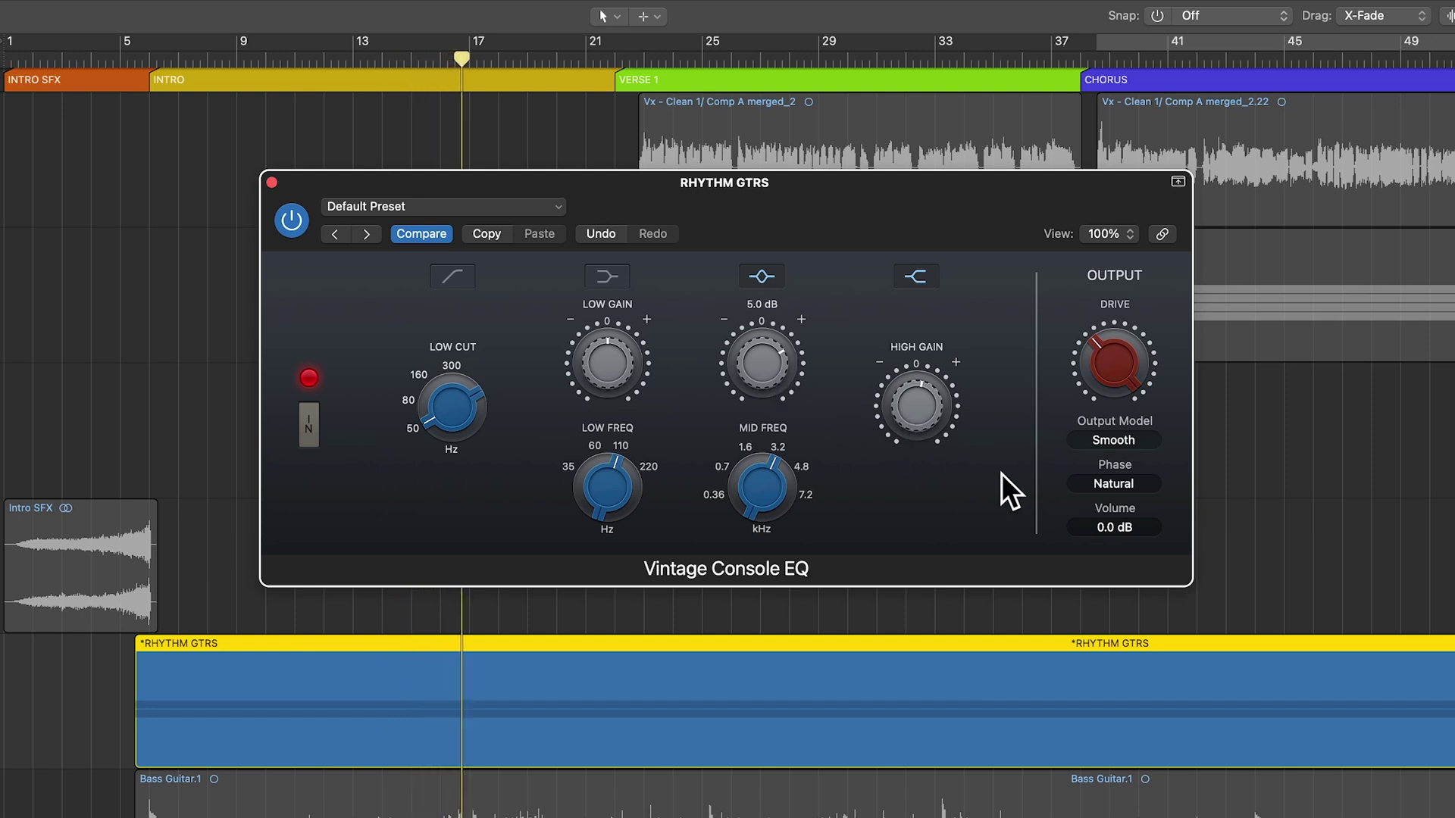
Switch the EQ's output model to Punchy and raise the drive past the middle of its range.
left_click(1121, 440)
left_click(1170, 426)
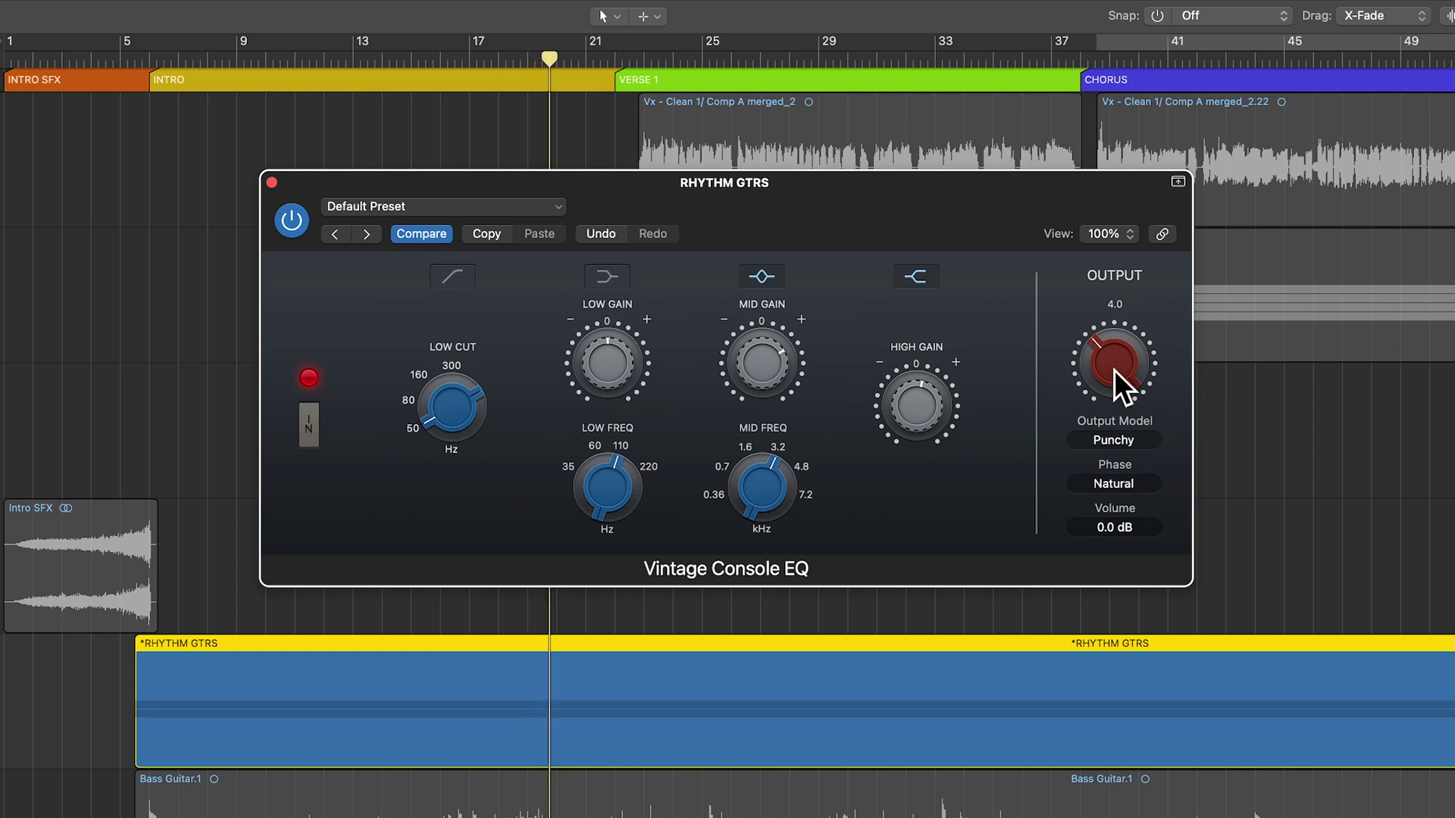
left_click_drag(1114, 368, 1126, 307)
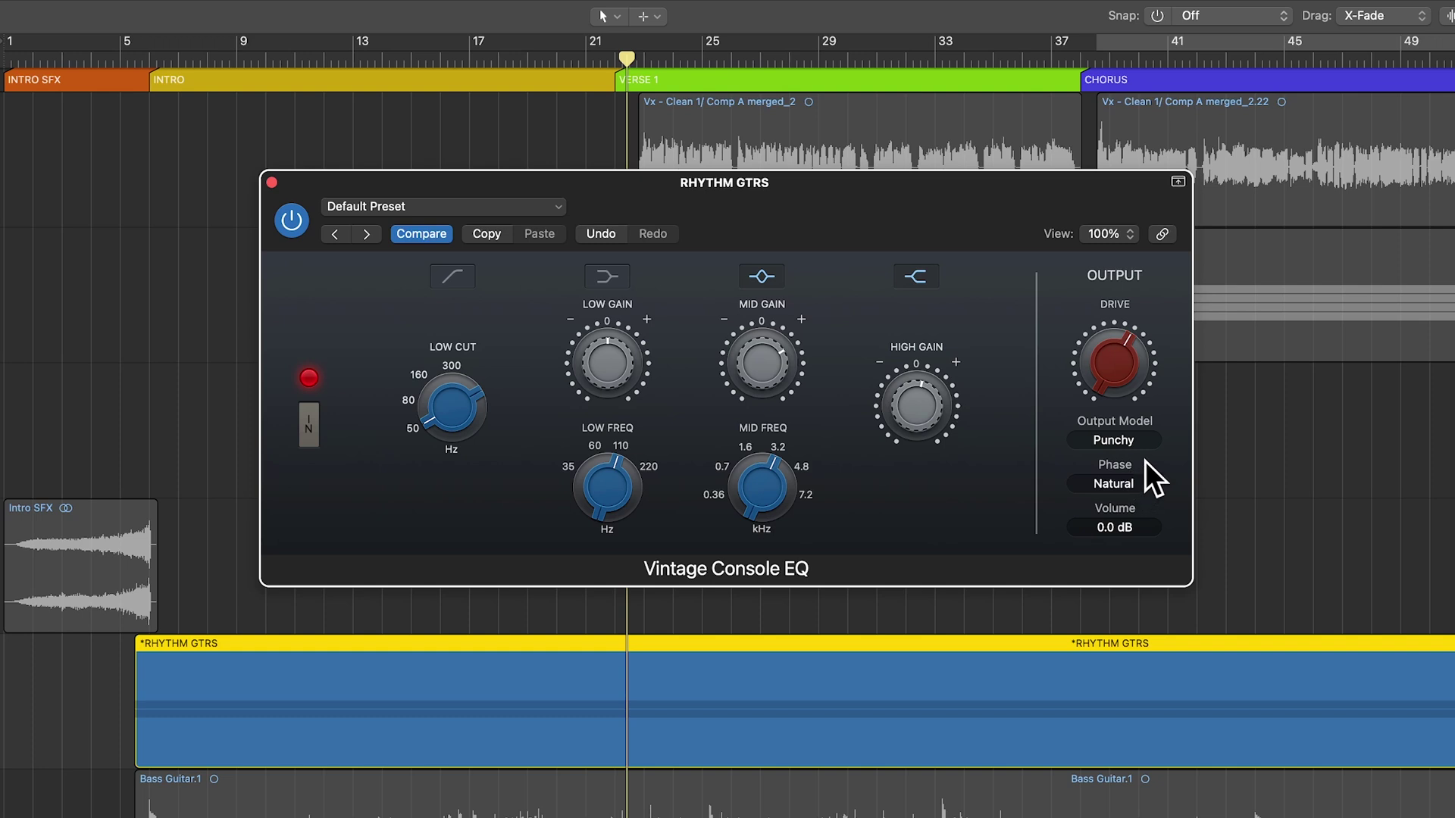
Try the Smooth (Console EQ) output model with the drive set to 6.1.
mouse_move(1121, 370)
left_click_drag(1125, 412, 1121, 407)
left_click(1134, 443)
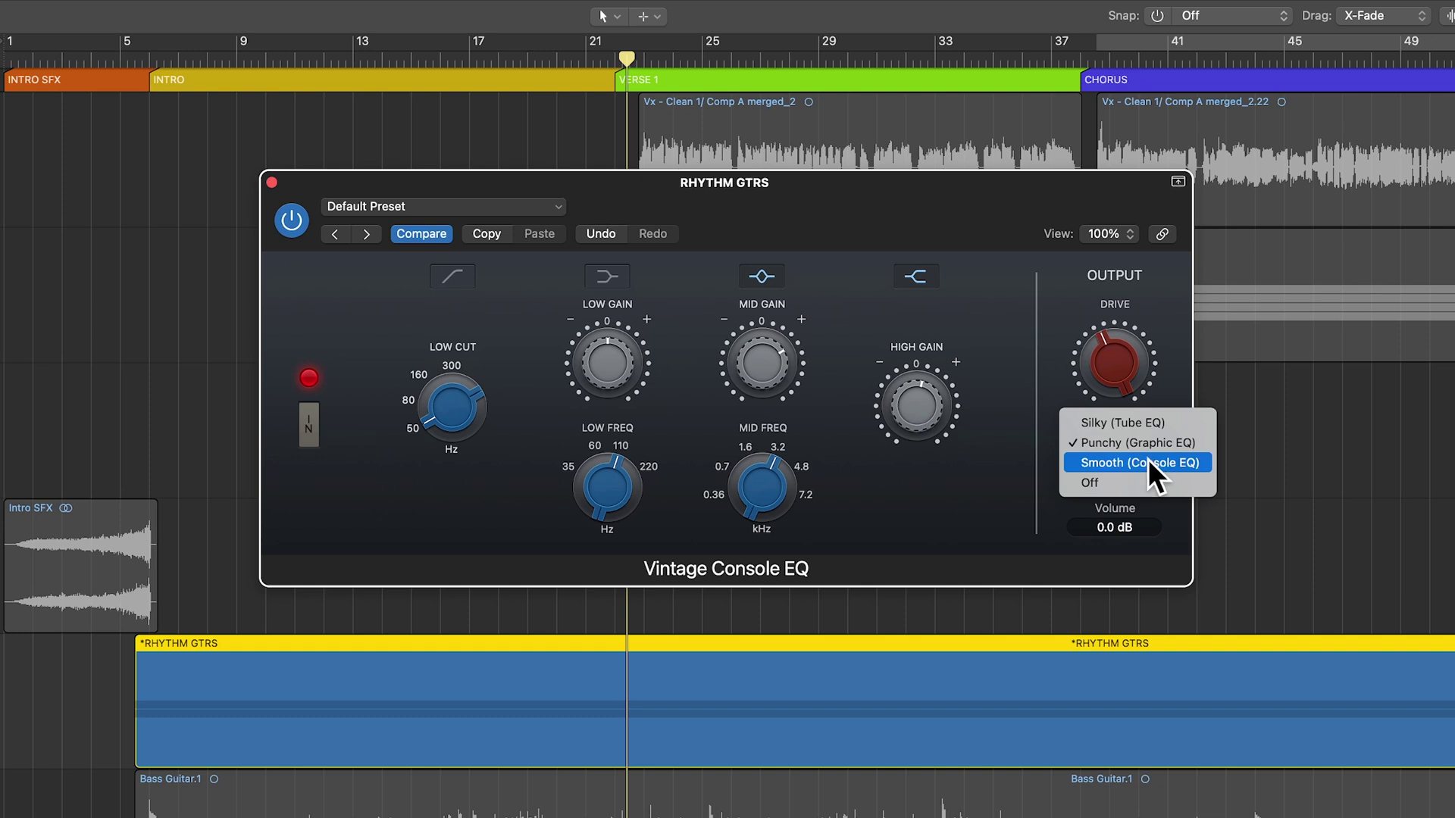
left_click(1148, 459)
left_click_drag(1129, 382, 1129, 350)
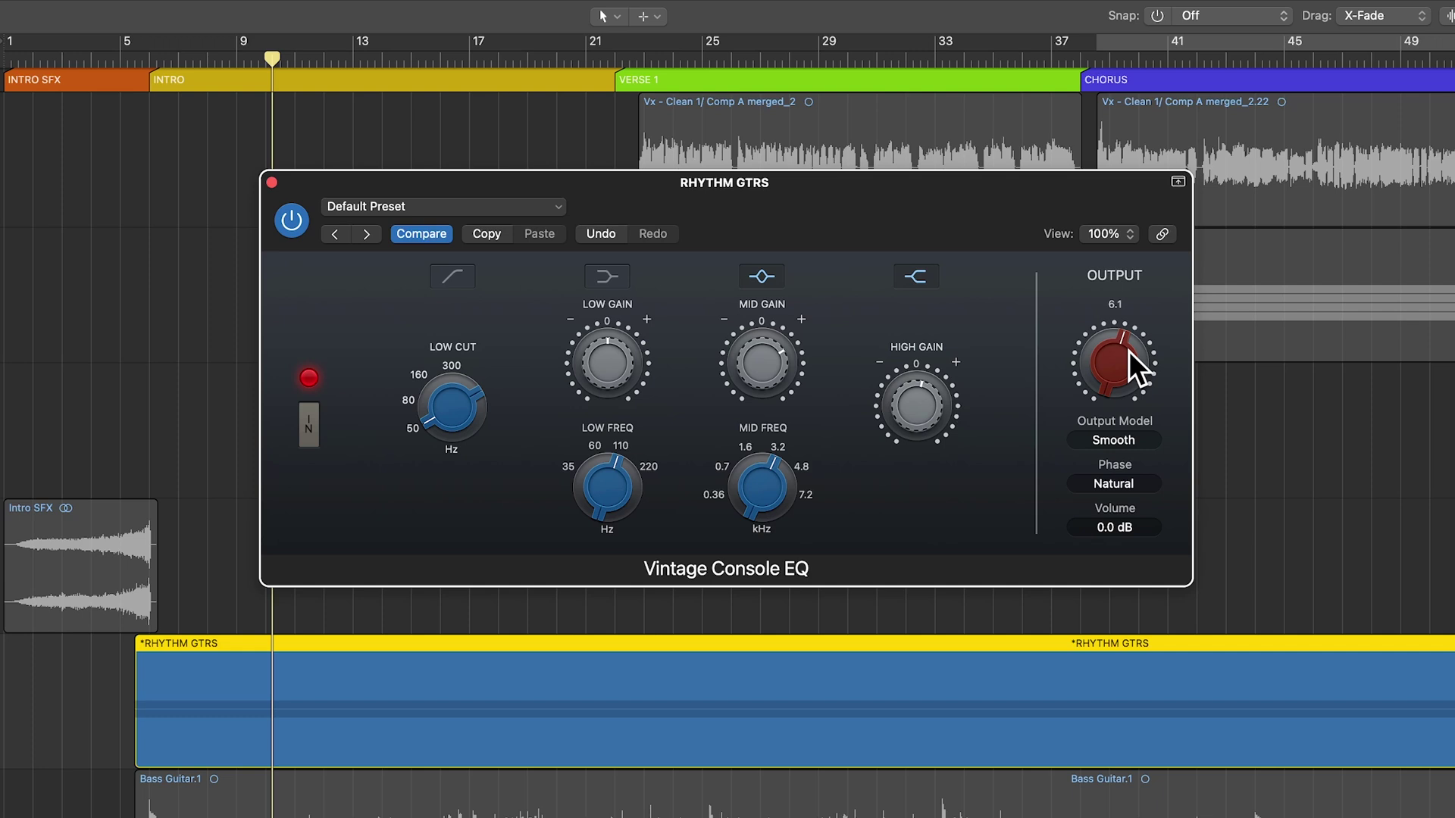
Choose the Punchy (Graphic EQ) output model and lower the drive below 4.0 while playing from the start of the intro.
left_click(1132, 441)
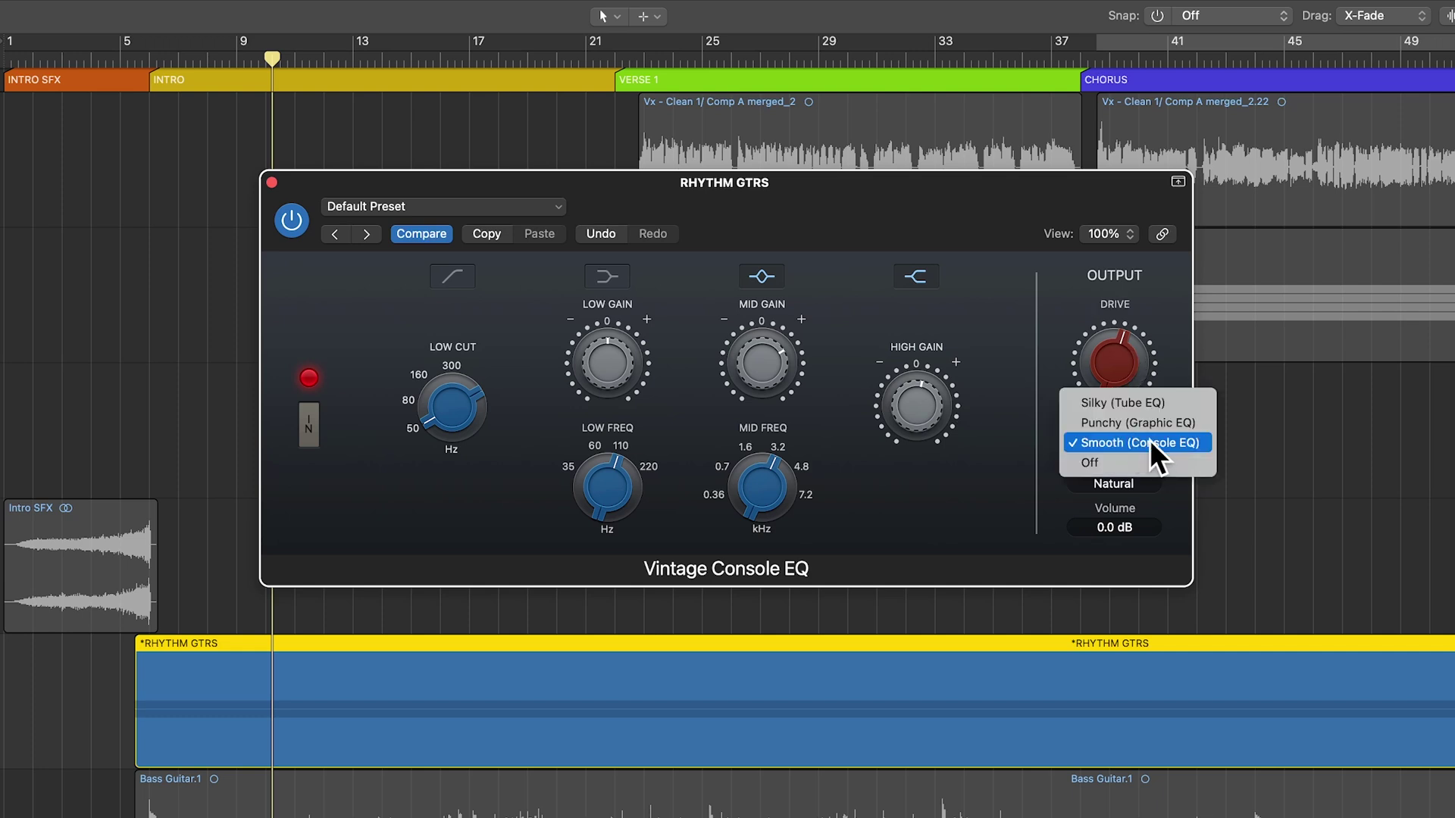
left_click(1147, 425)
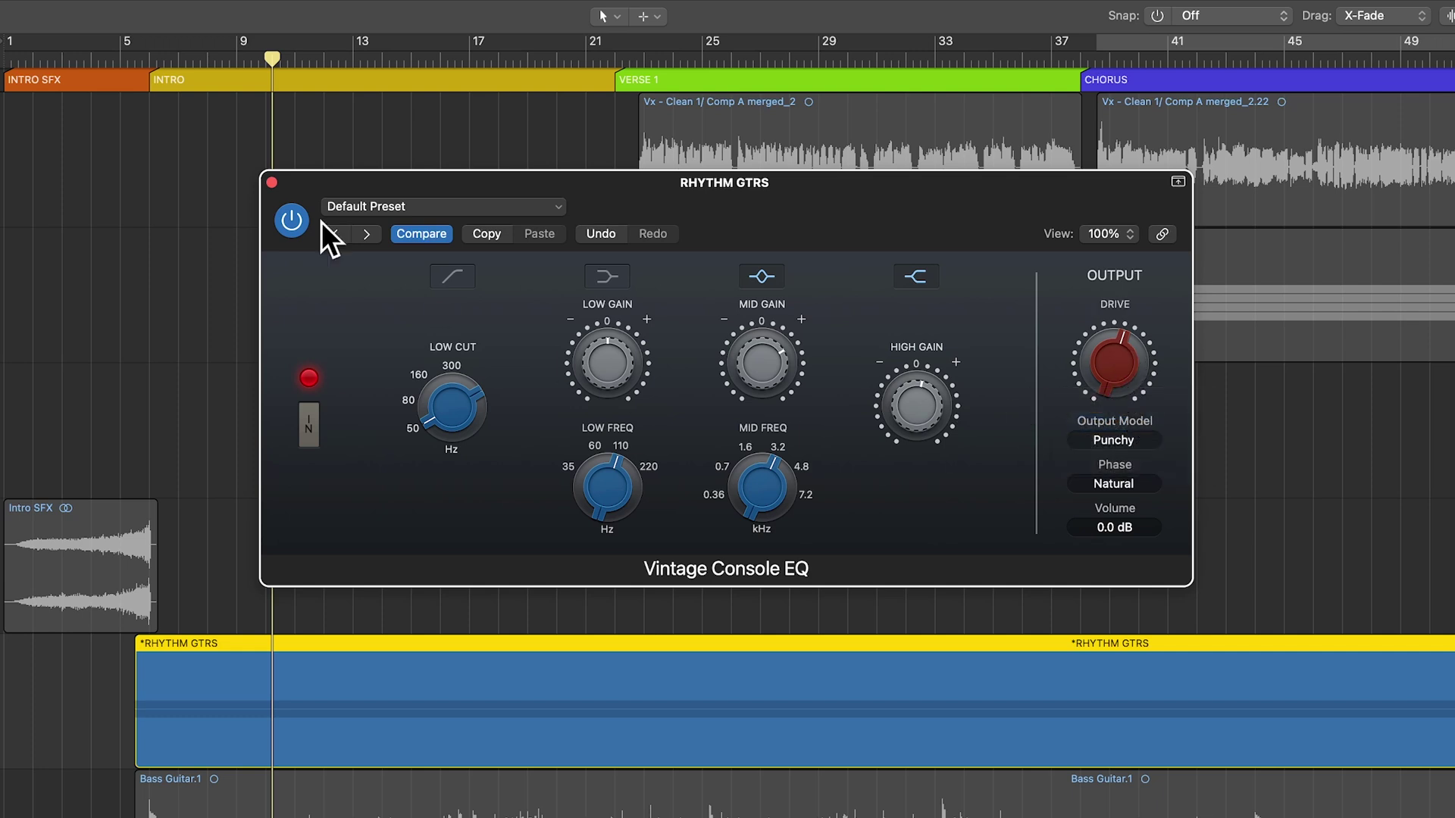
left_click(150, 56)
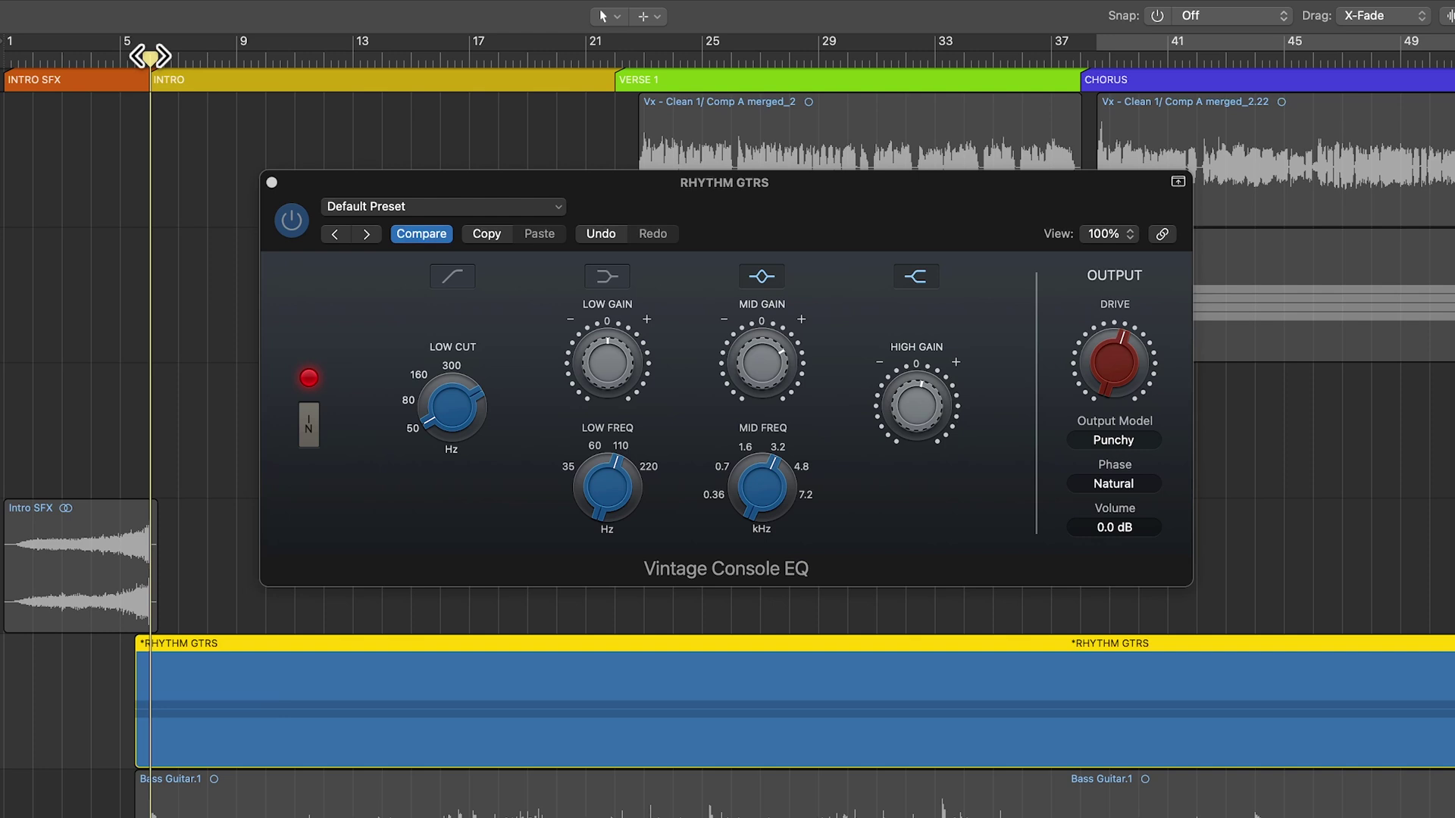
key("space")
mouse_move(1119, 384)
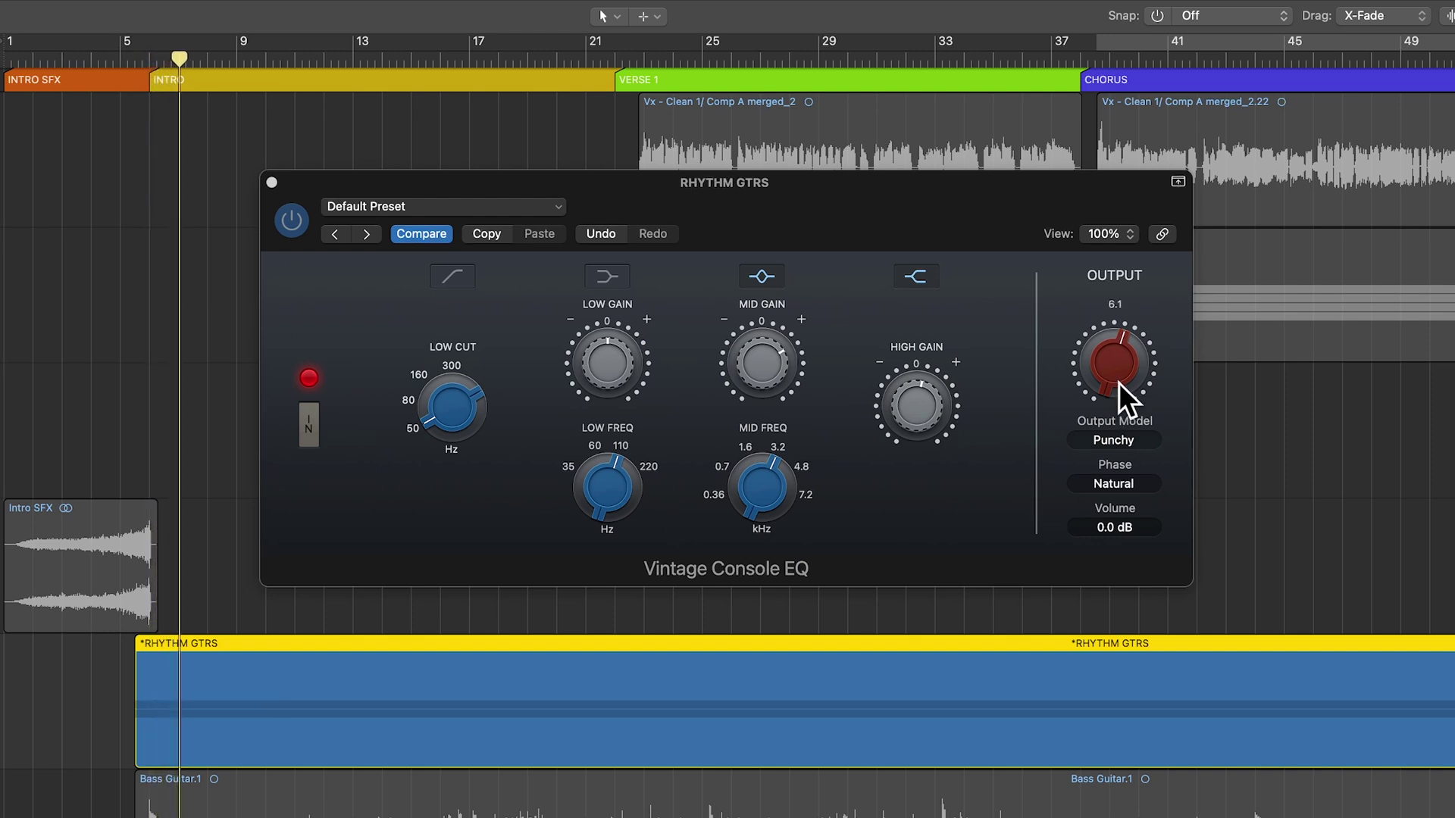
left_click_drag(1118, 375, 1121, 429)
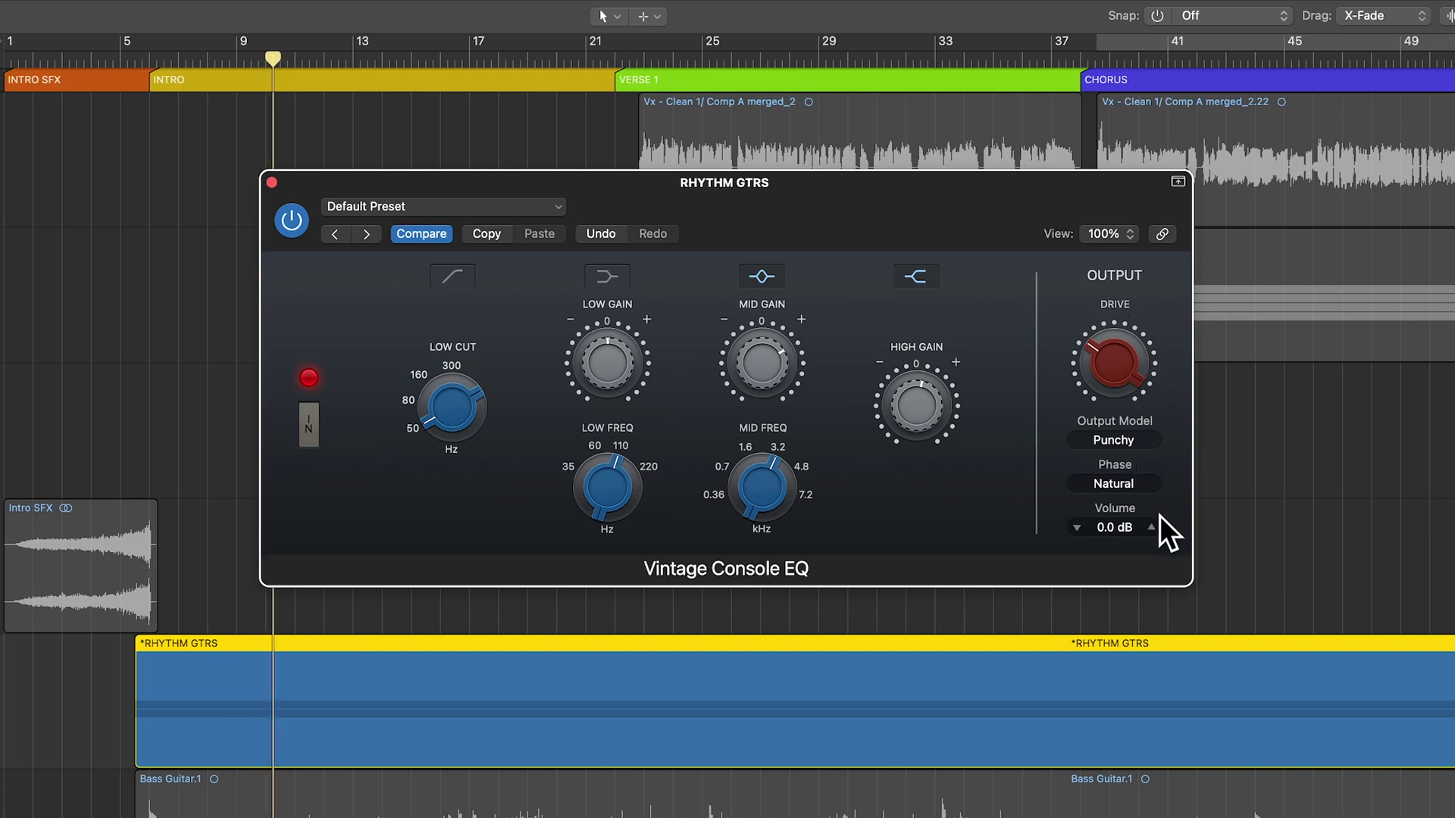
Replay the intro and compare the soloed rhythm guitars with the Vintage Console EQ bypassed and active.
left_click(142, 50)
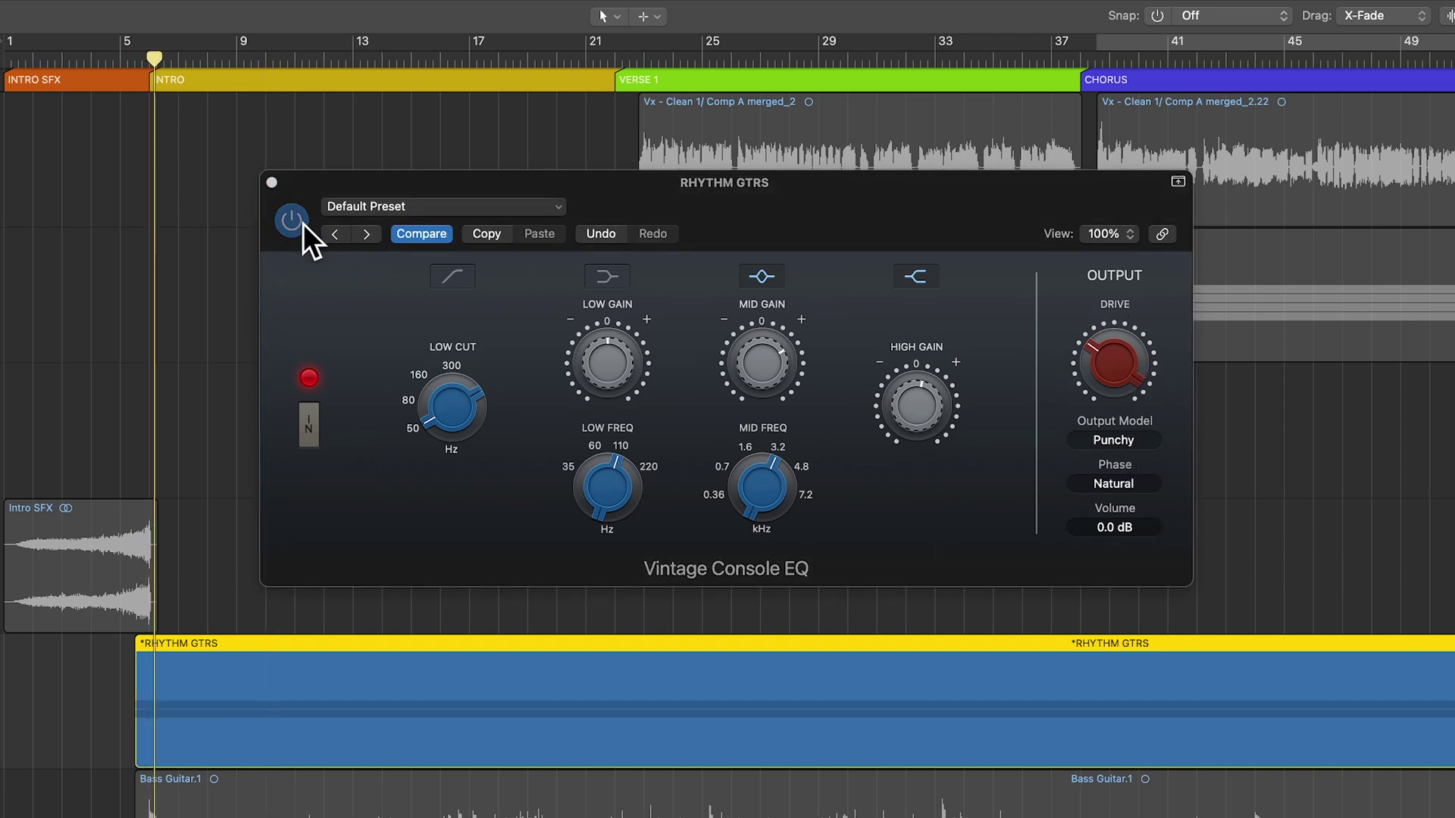
left_click(318, 296)
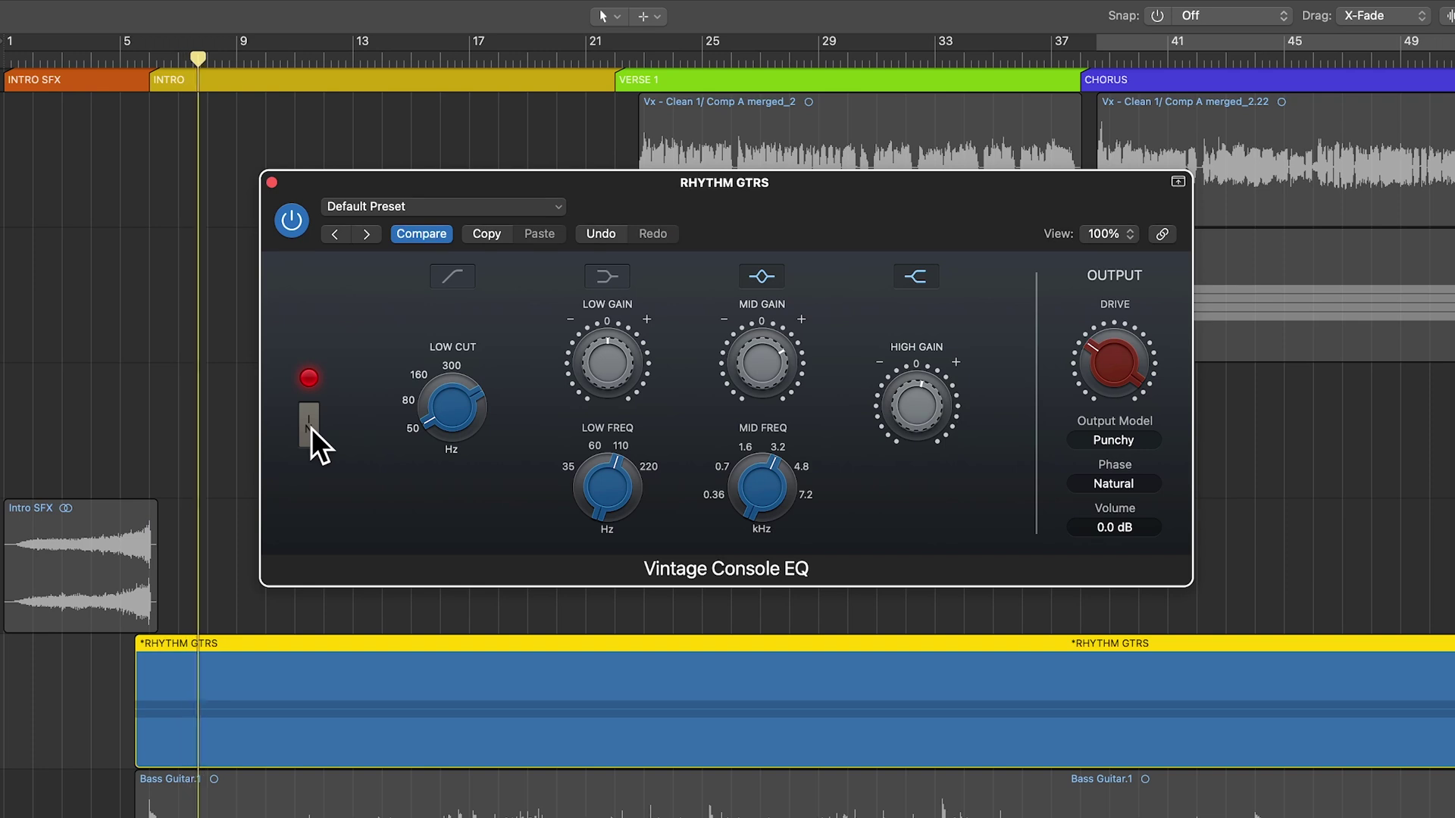
left_click(291, 221)
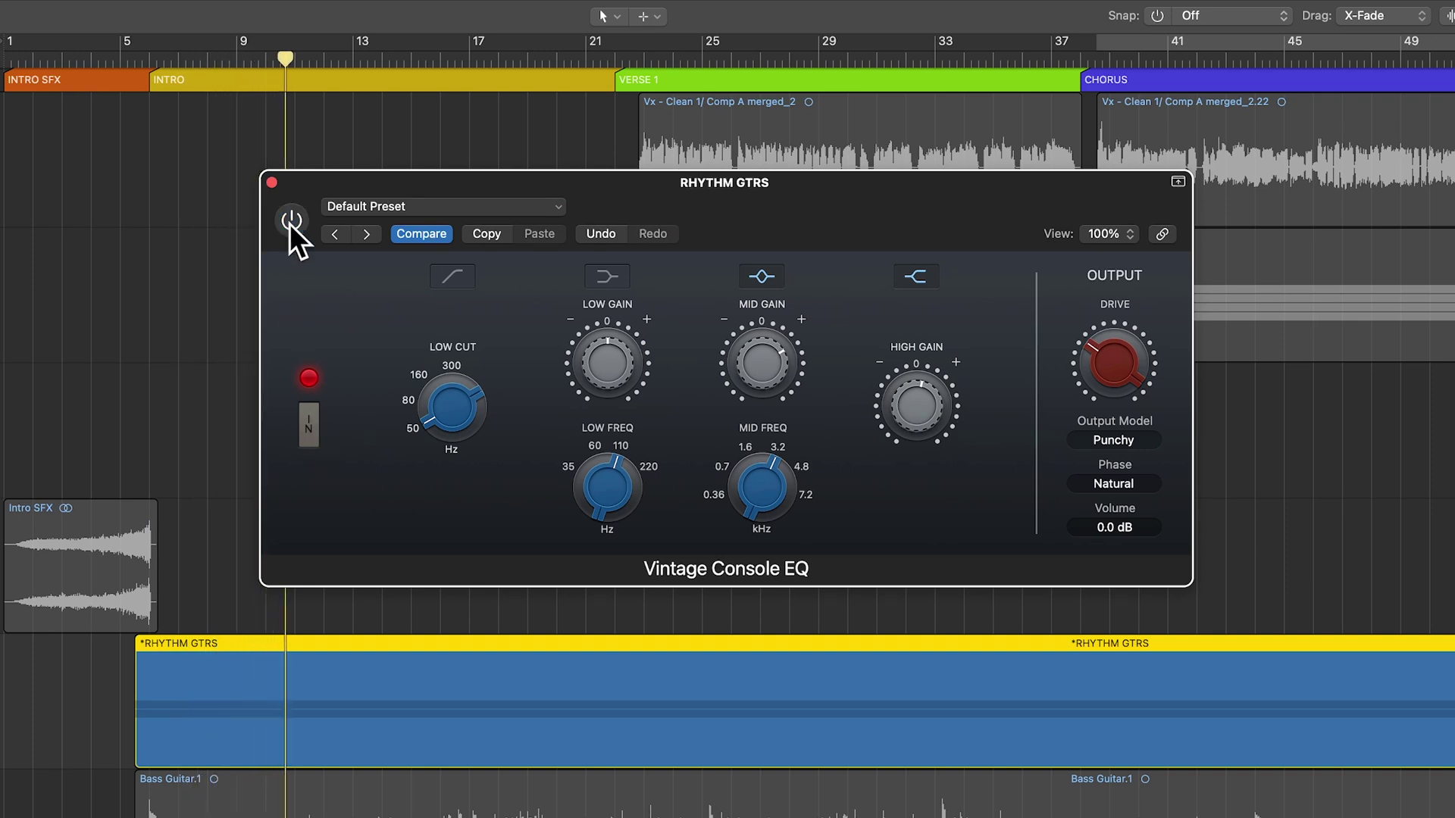
left_click(290, 221)
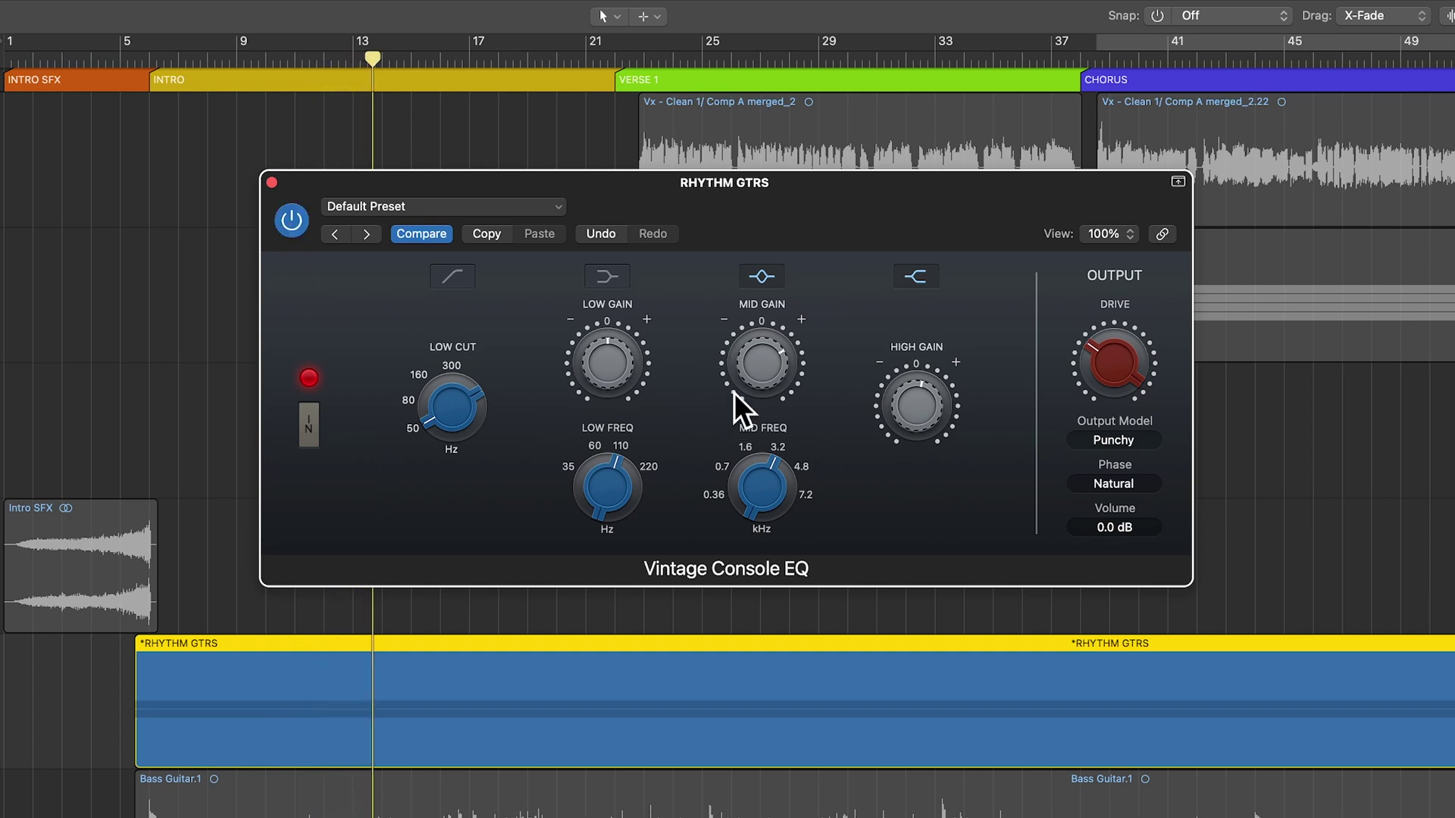
Reduce the EQ's mid gain slightly, set its output volume to -1.2 dB, and listen to the guitars in the full mix.
left_click_drag(761, 378, 760, 392)
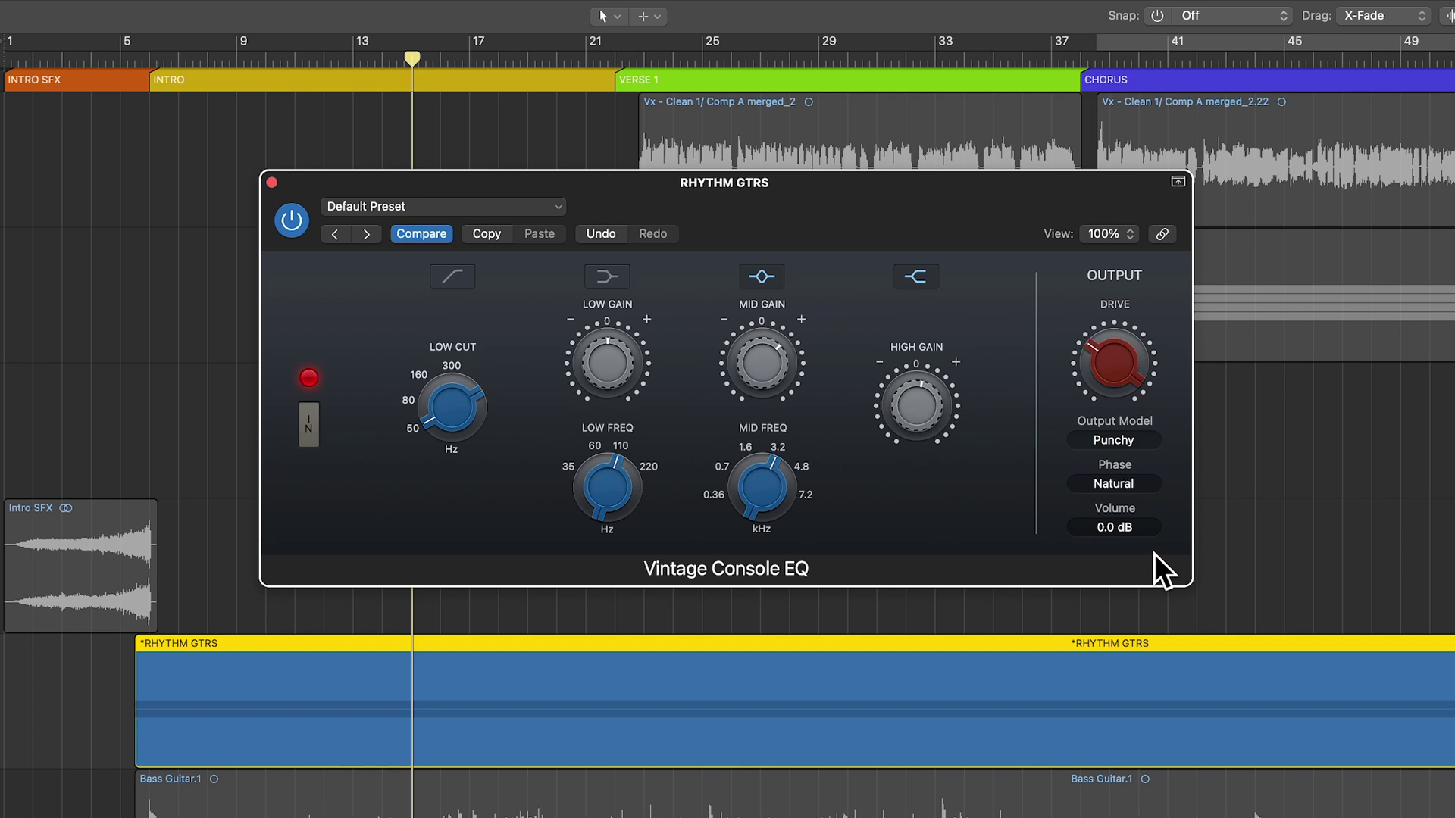
mouse_move(1123, 528)
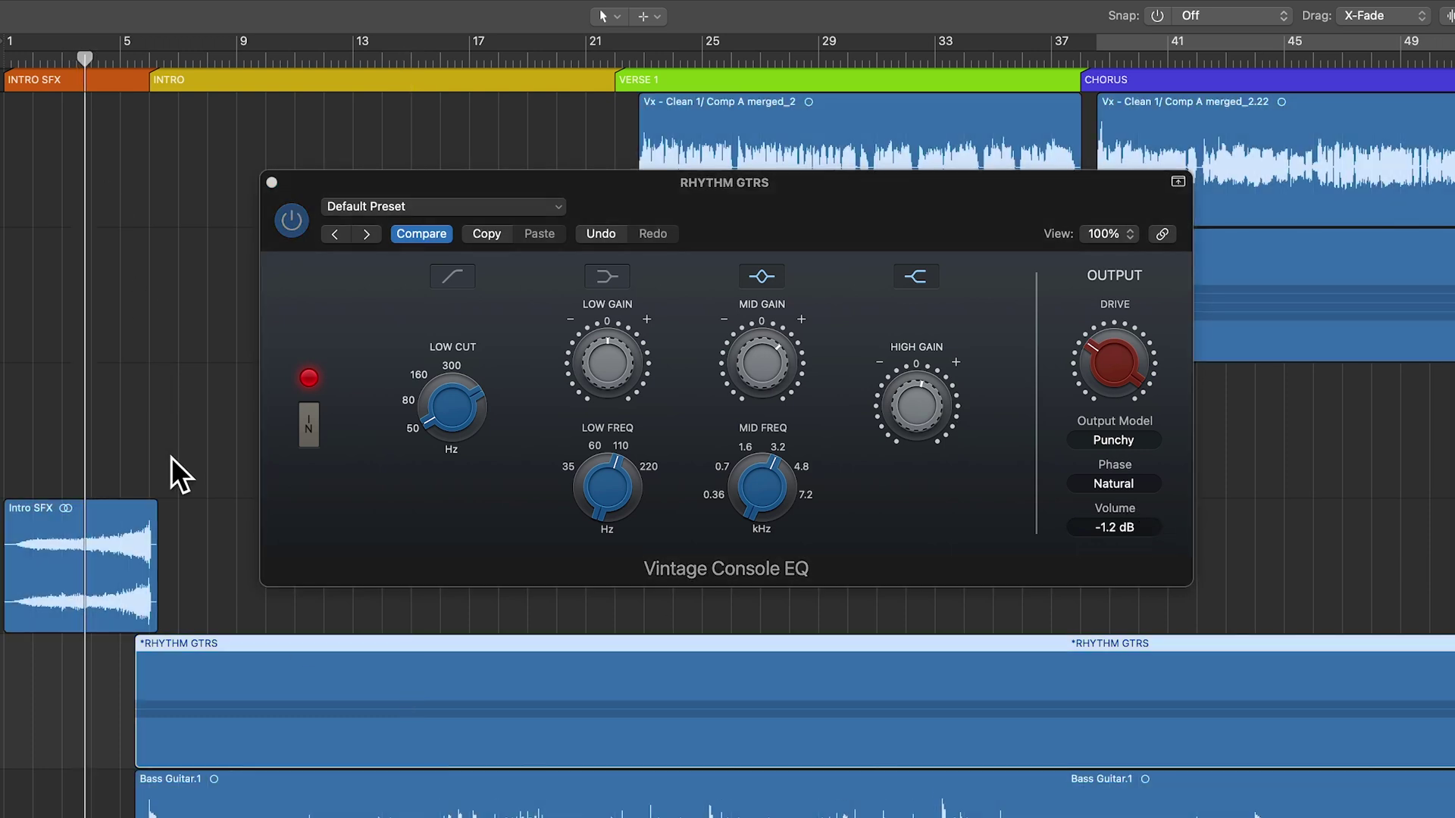
left_click(418, 181)
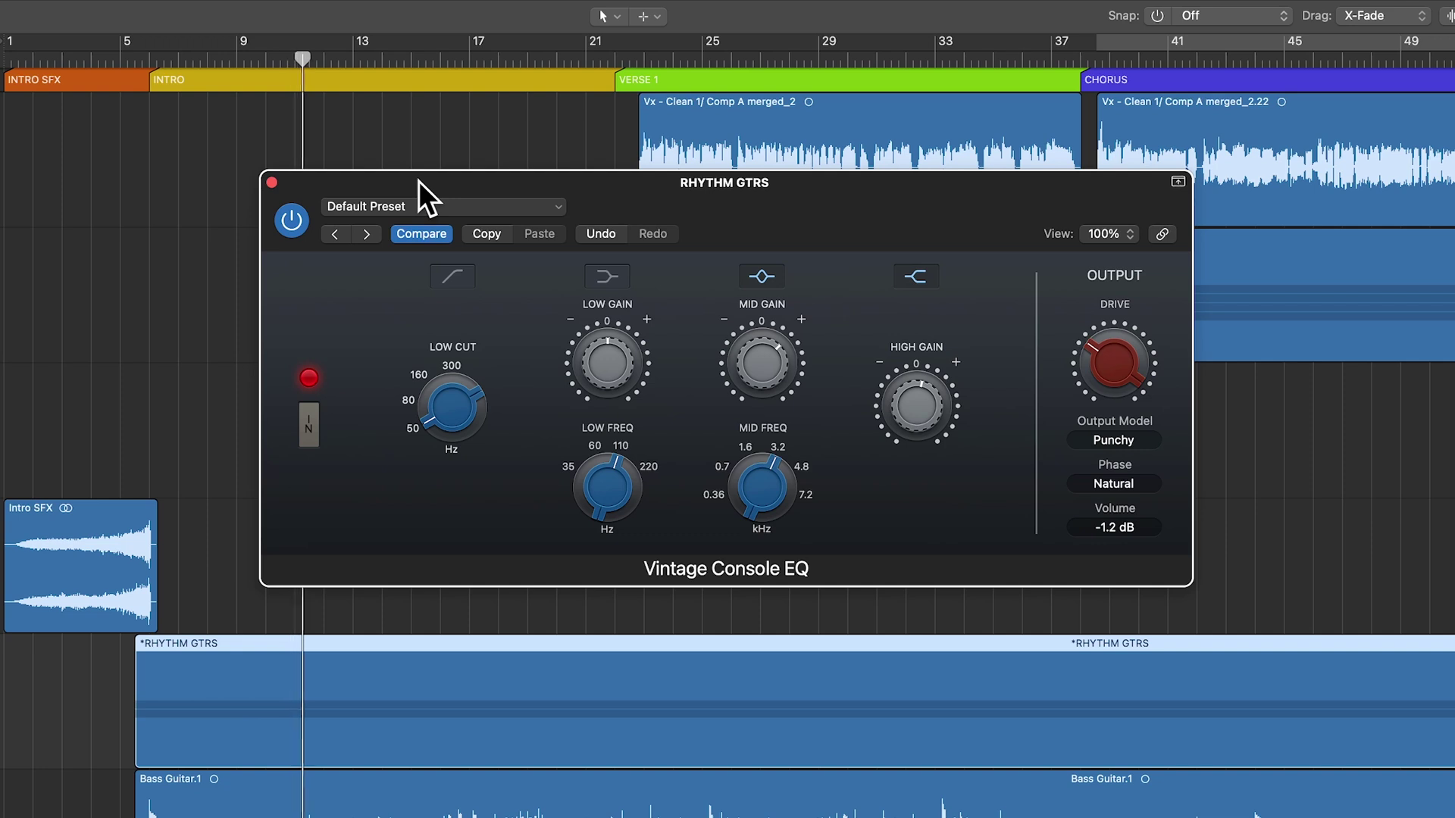
Solo the rhythm guitars, enable the EQ's low band, and add a slight low boost with the low frequency below 110 Hz.
key("ctrl+s")
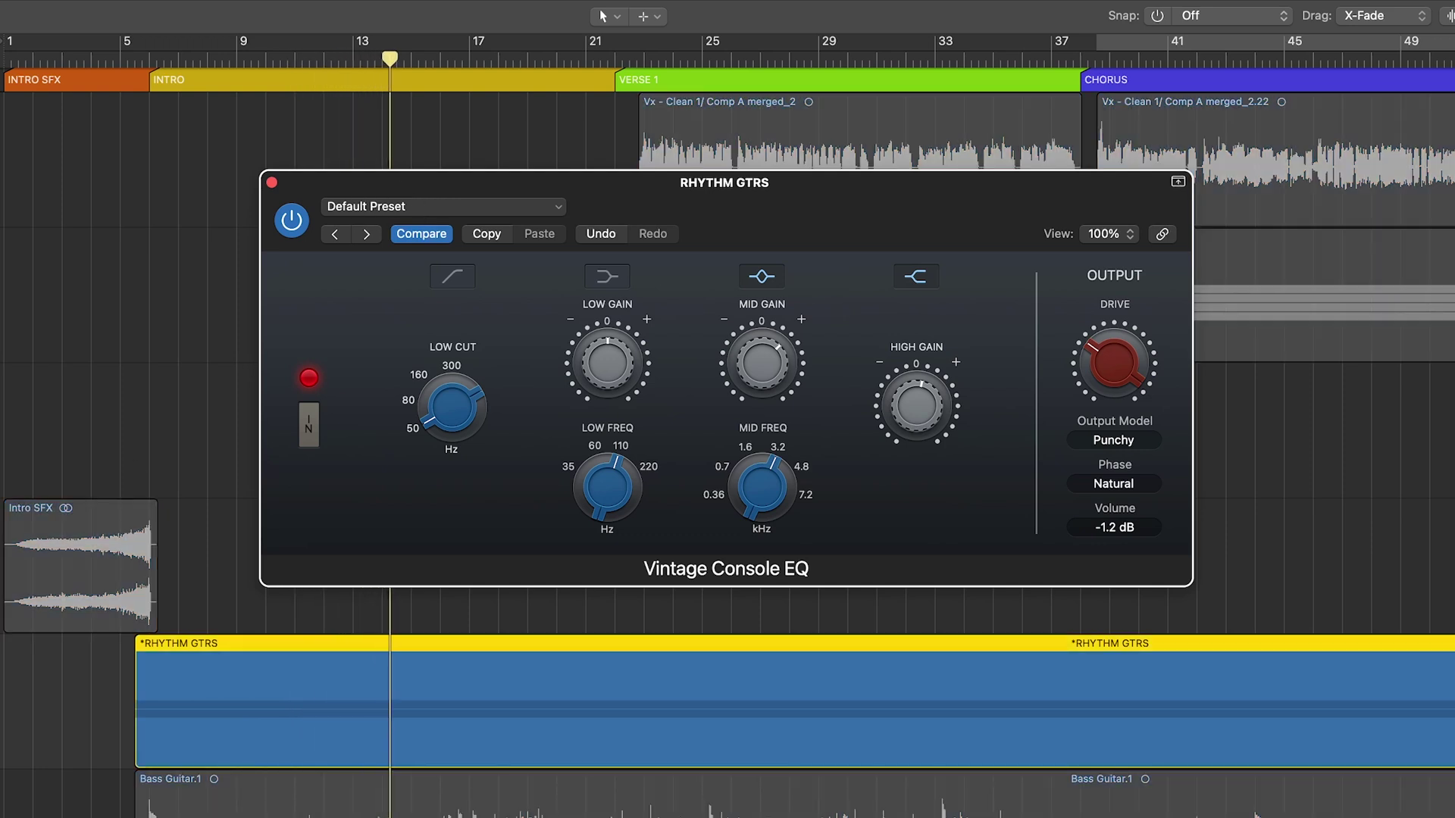
left_click(598, 270)
left_click_drag(641, 362, 644, 344)
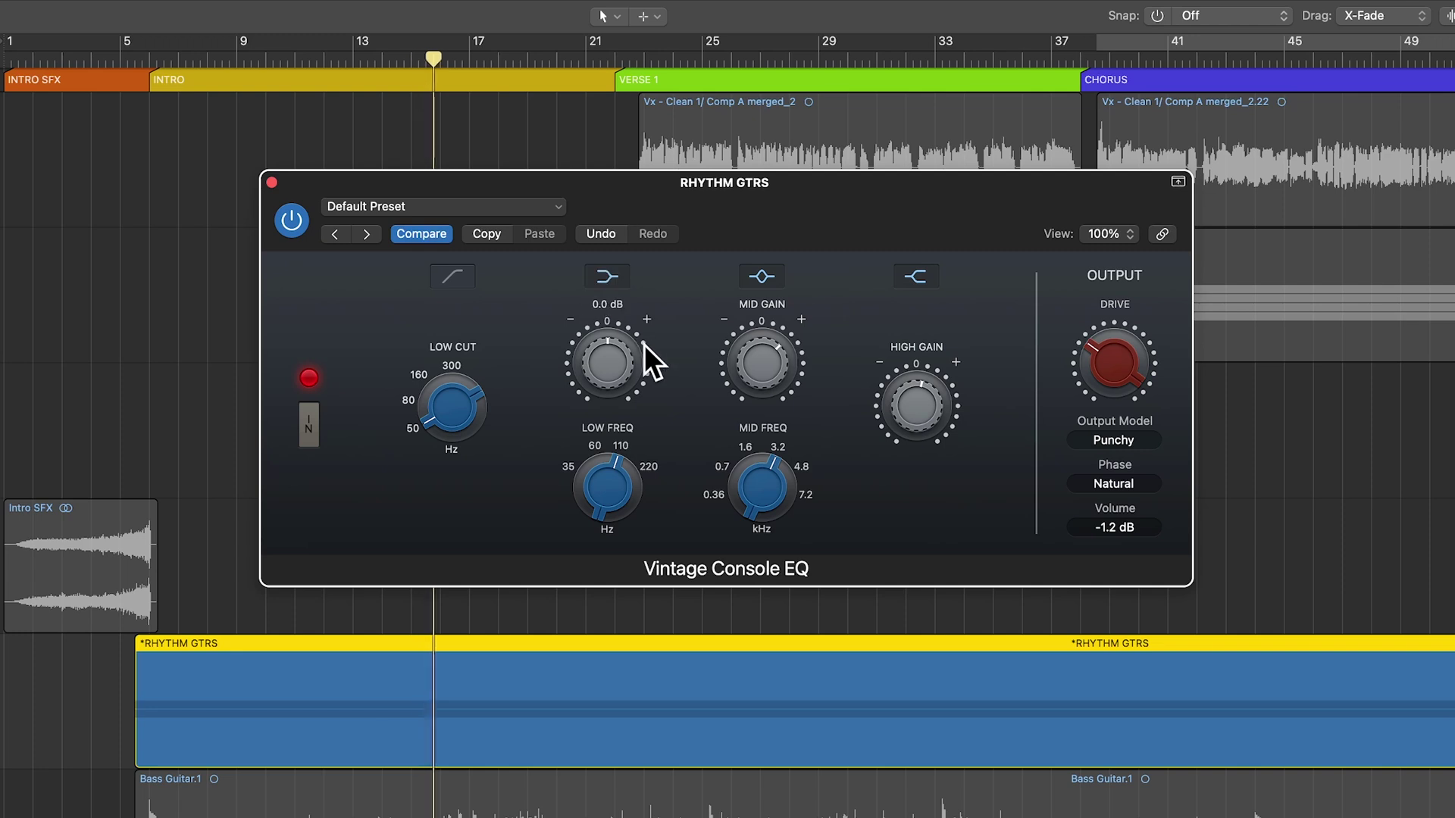
key("space")
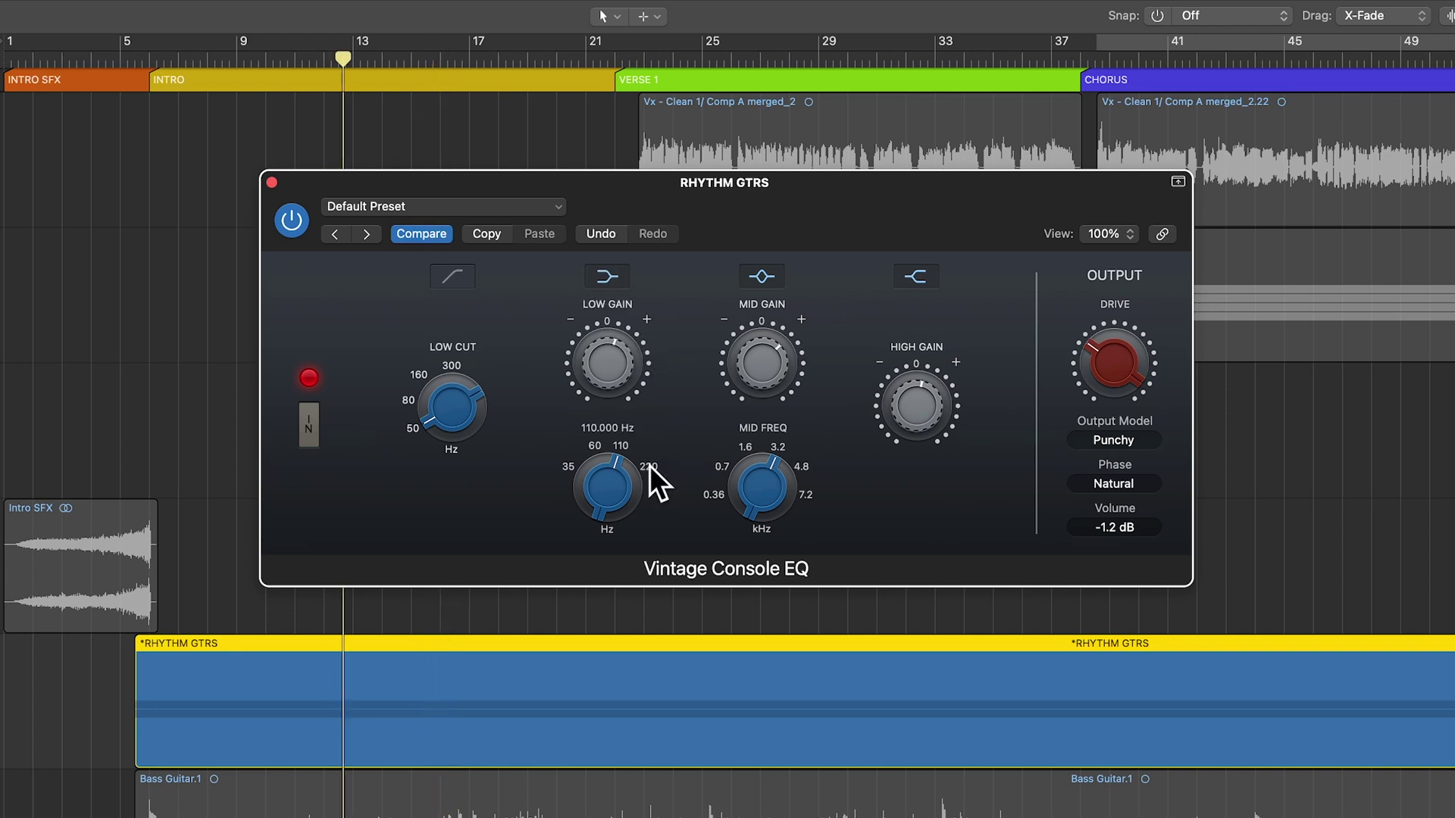
left_click_drag(617, 375, 641, 344)
mouse_move(621, 493)
left_mouse_down()
mouse_move(631, 476)
mouse_move(633, 518)
left_mouse_up()
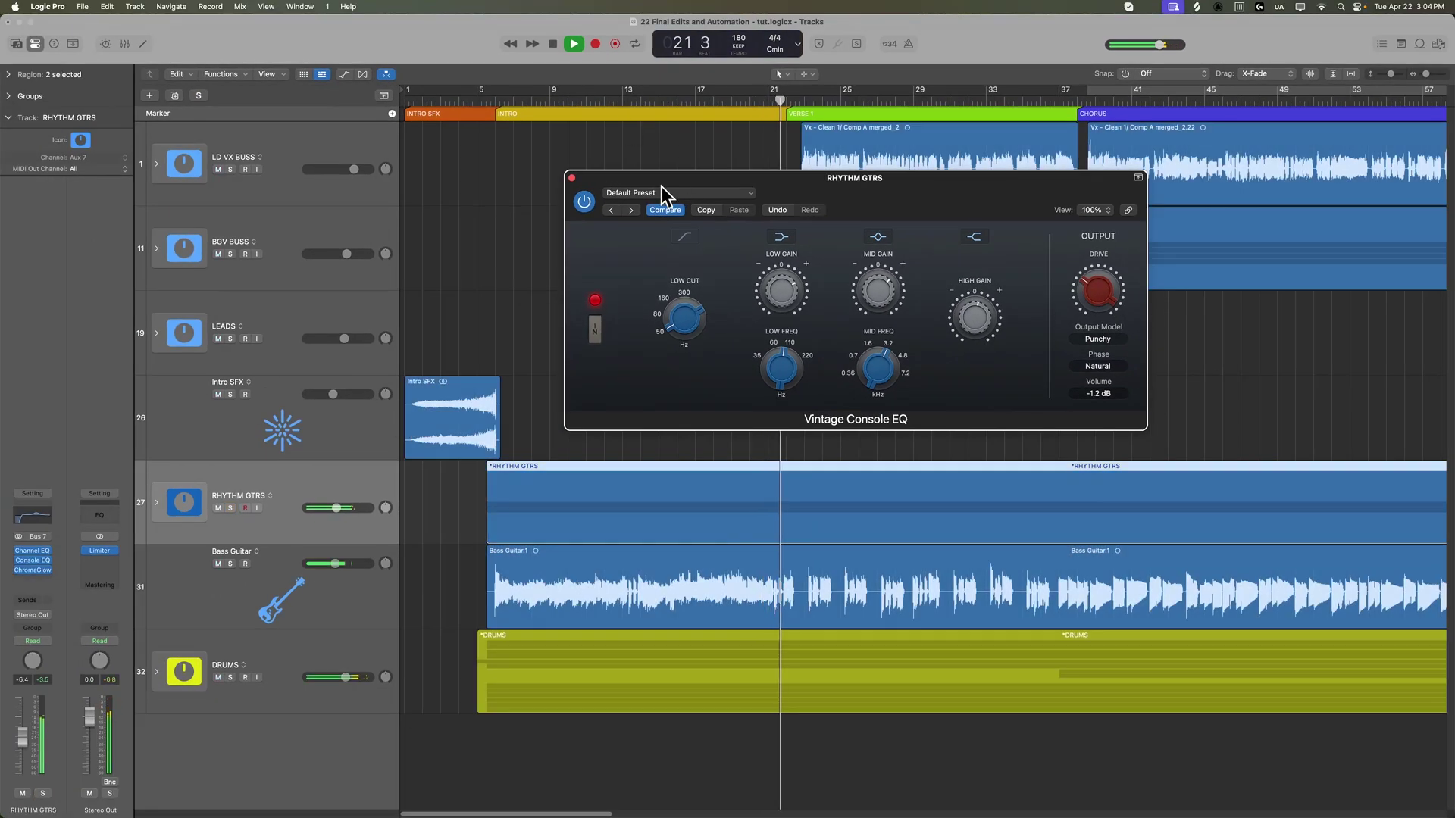
Close the Vintage Console EQ and expand the LD VX BUSS stack to show its tracks.
left_click(572, 178)
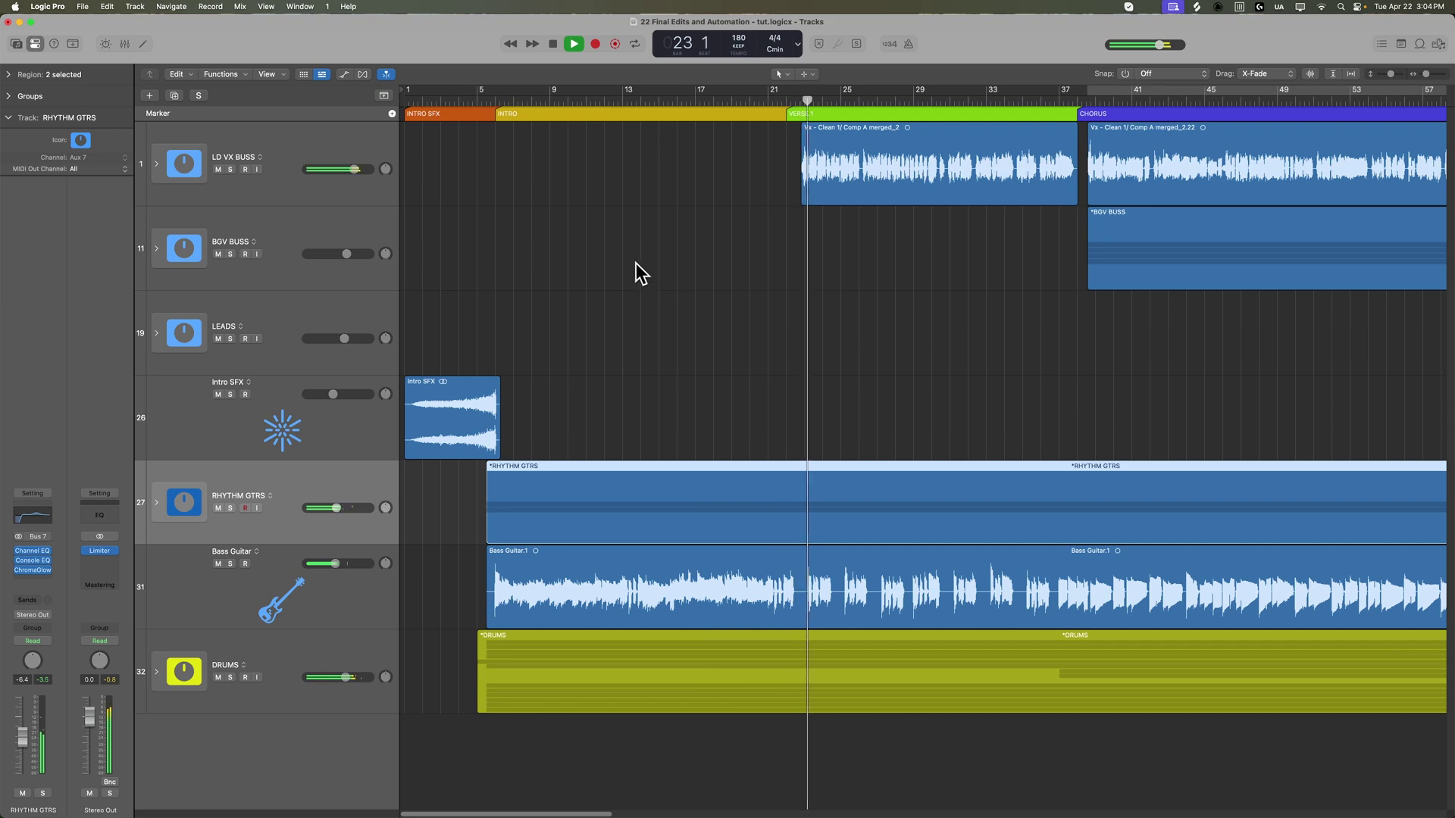
left_click(191, 168)
left_click(156, 164)
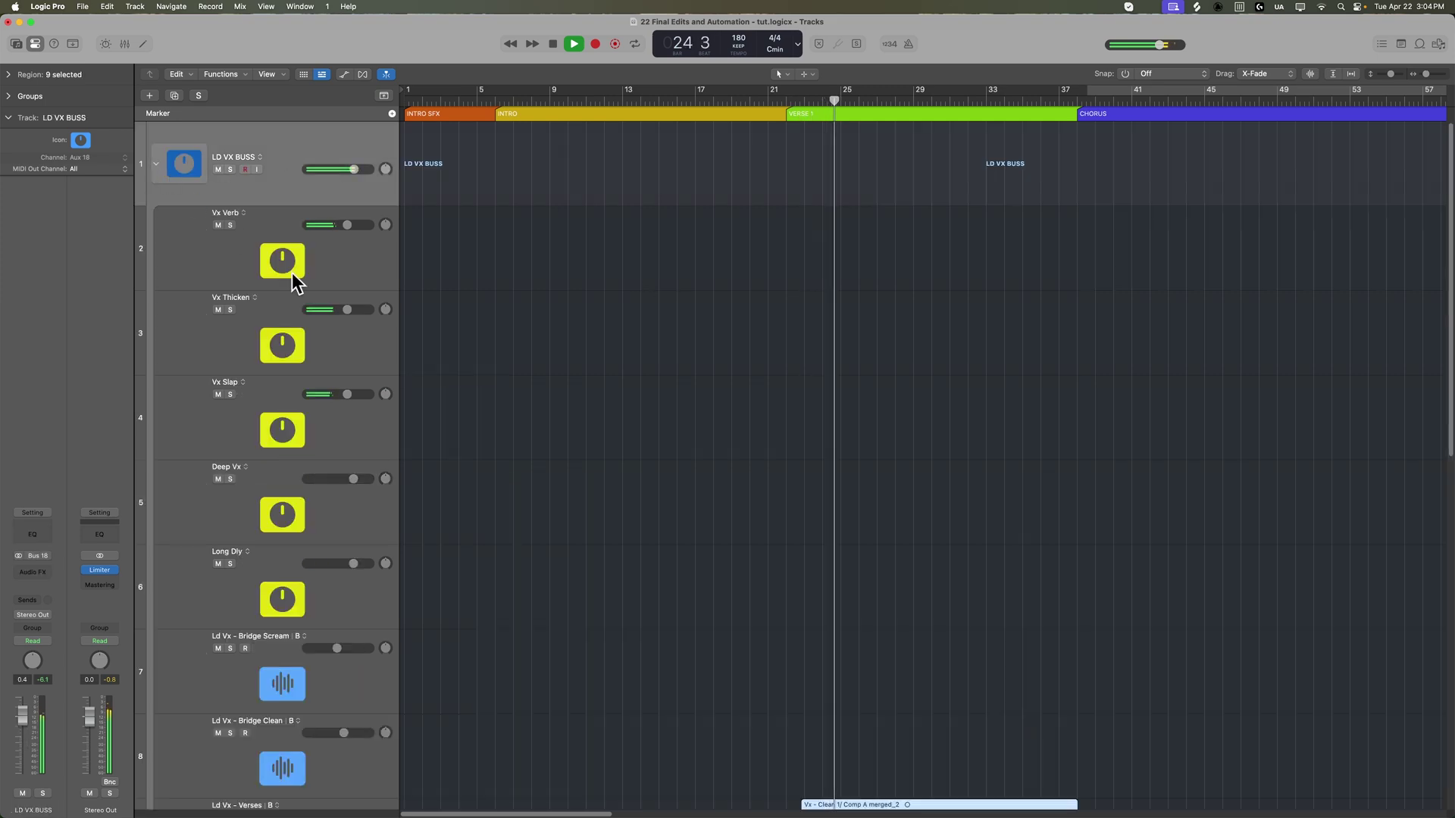
Lower the LD VX BUSS volume to -0.7 dB.
scroll(614, 496, "down", 10)
left_click(615, 495)
scroll(615, 494, "up", 10)
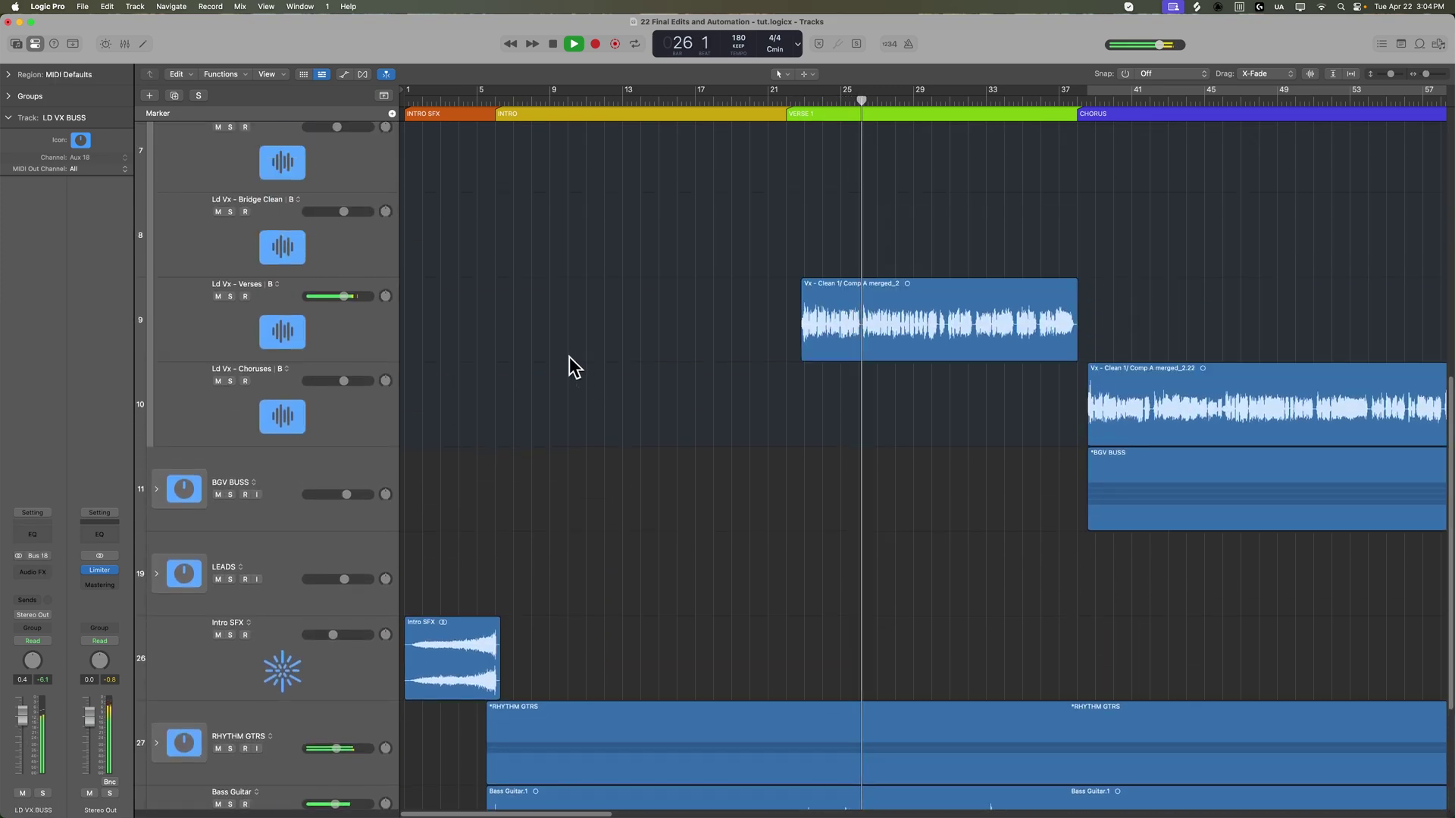
left_click_drag(354, 169, 349, 169)
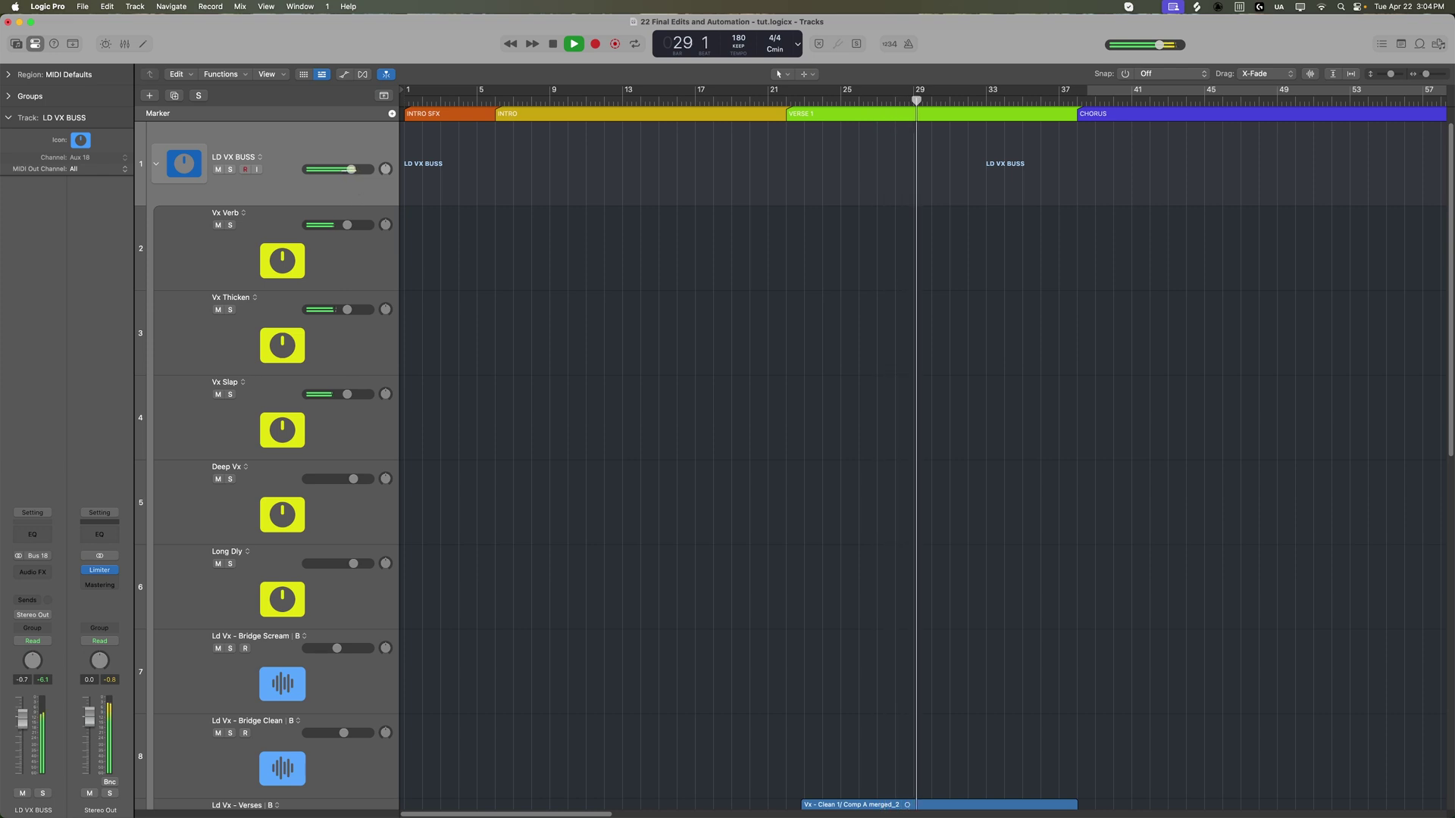
Zoom in on the verse vocal around bar 32, stop playback, and enlarge the Ld Vx - Verses track.
scroll(675, 422, "down", 3)
scroll(674, 421, "down", 5)
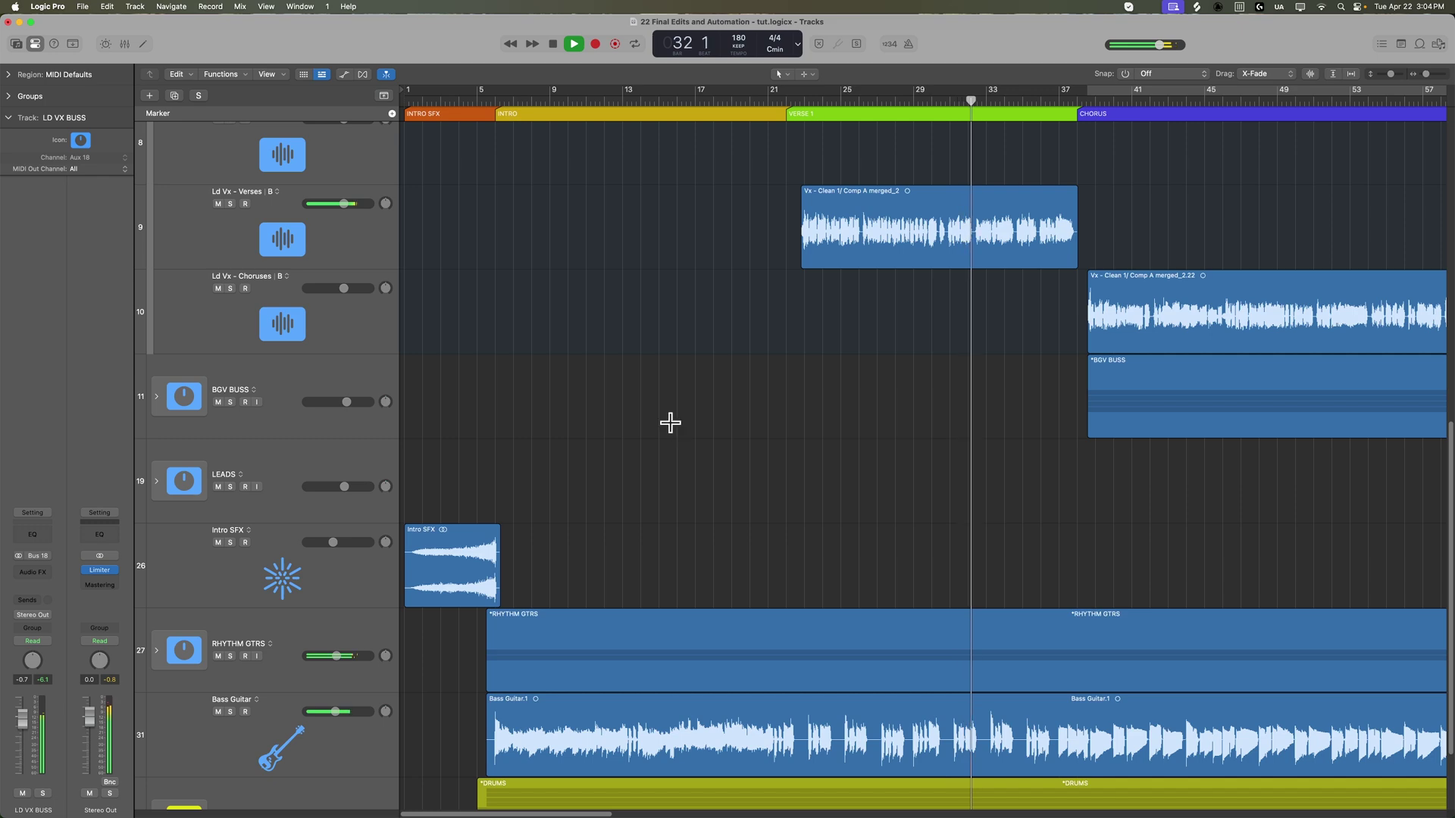
key("super+Right")
key("super+Right")
key("super+Right")
key("space")
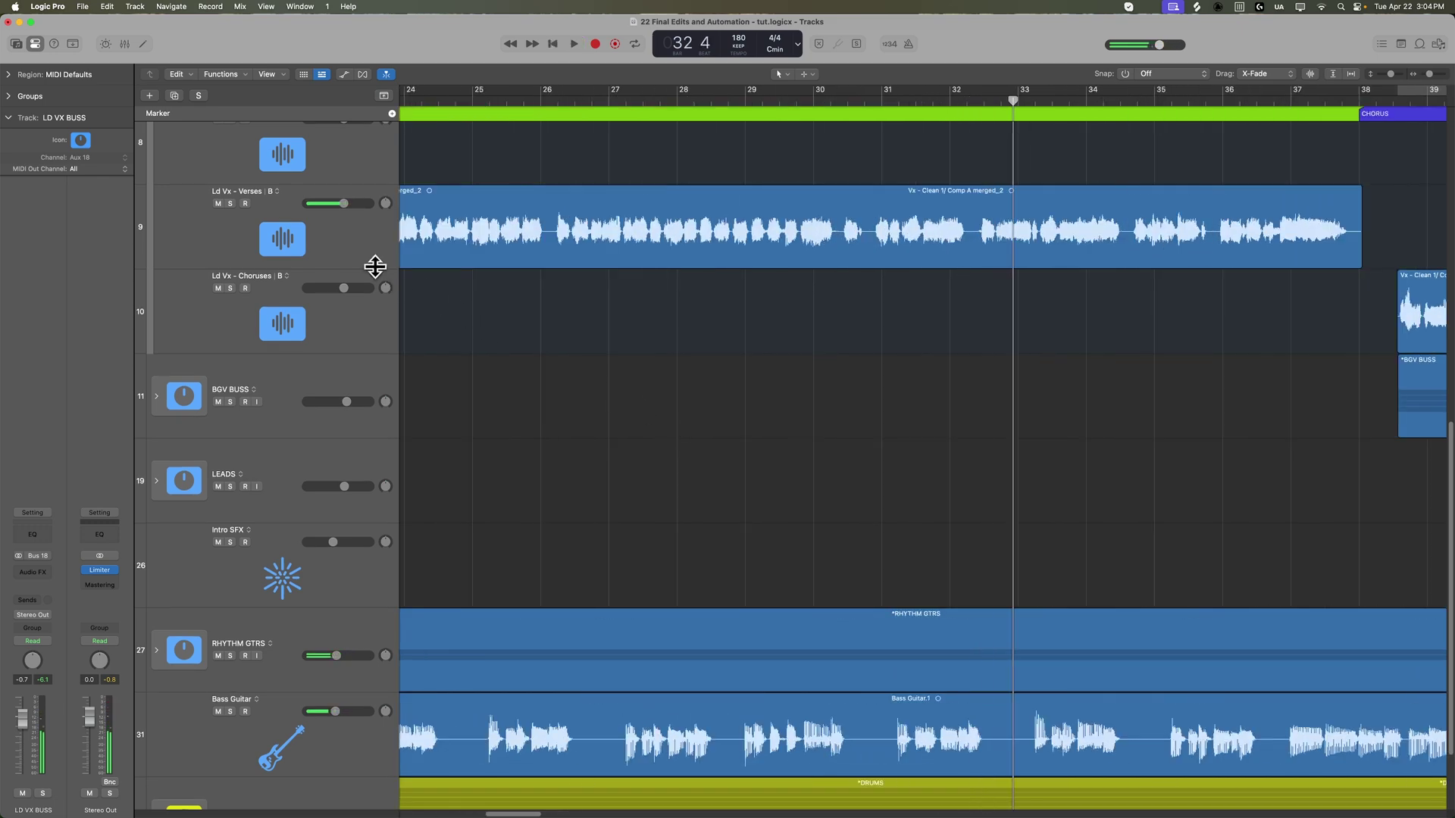
left_click_drag(375, 267, 382, 389)
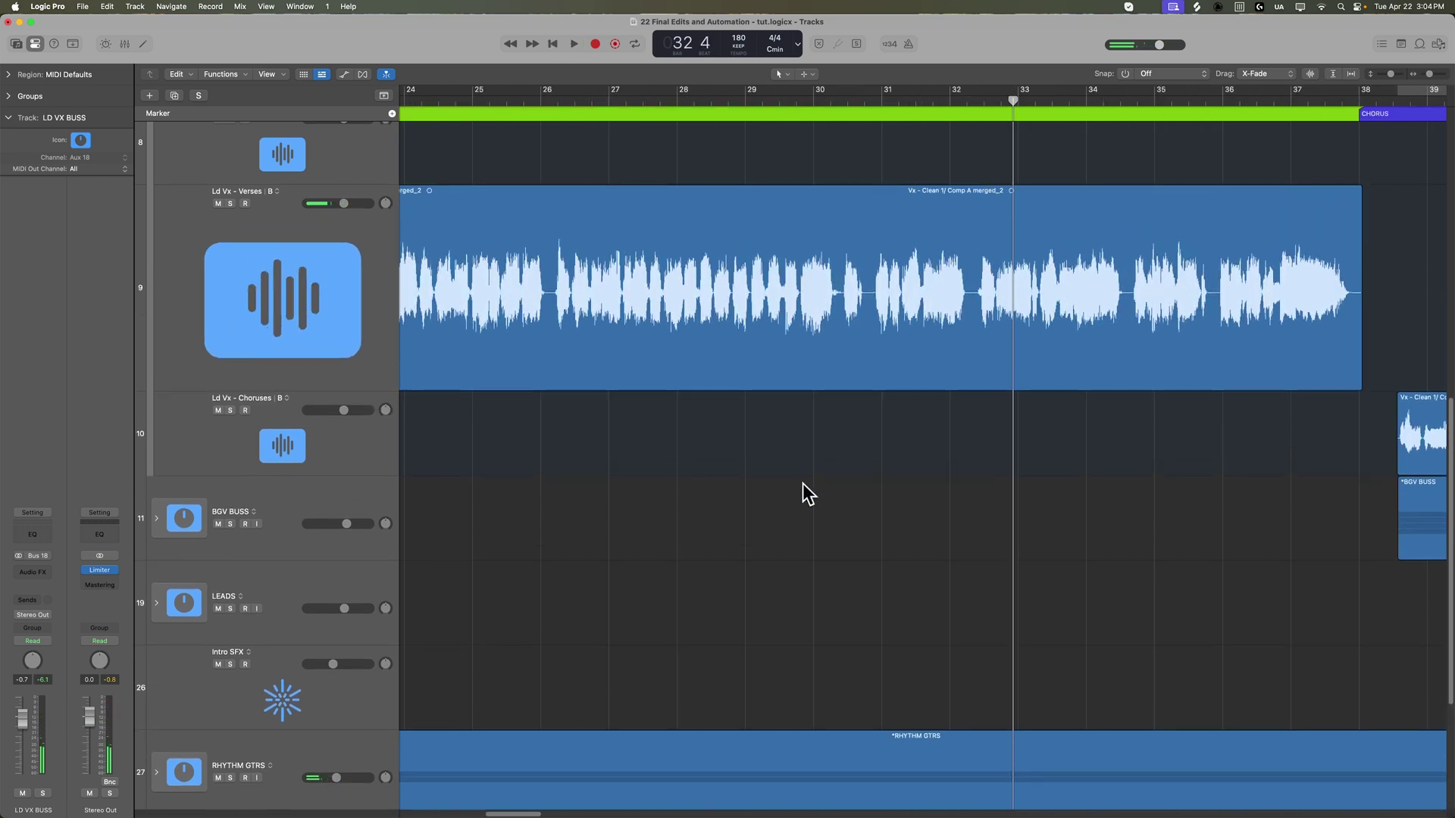
Play the verse vocal through bar 30 and examine the short phrase around beat 3 of that bar.
left_click(713, 101)
key("super+Right")
key("space")
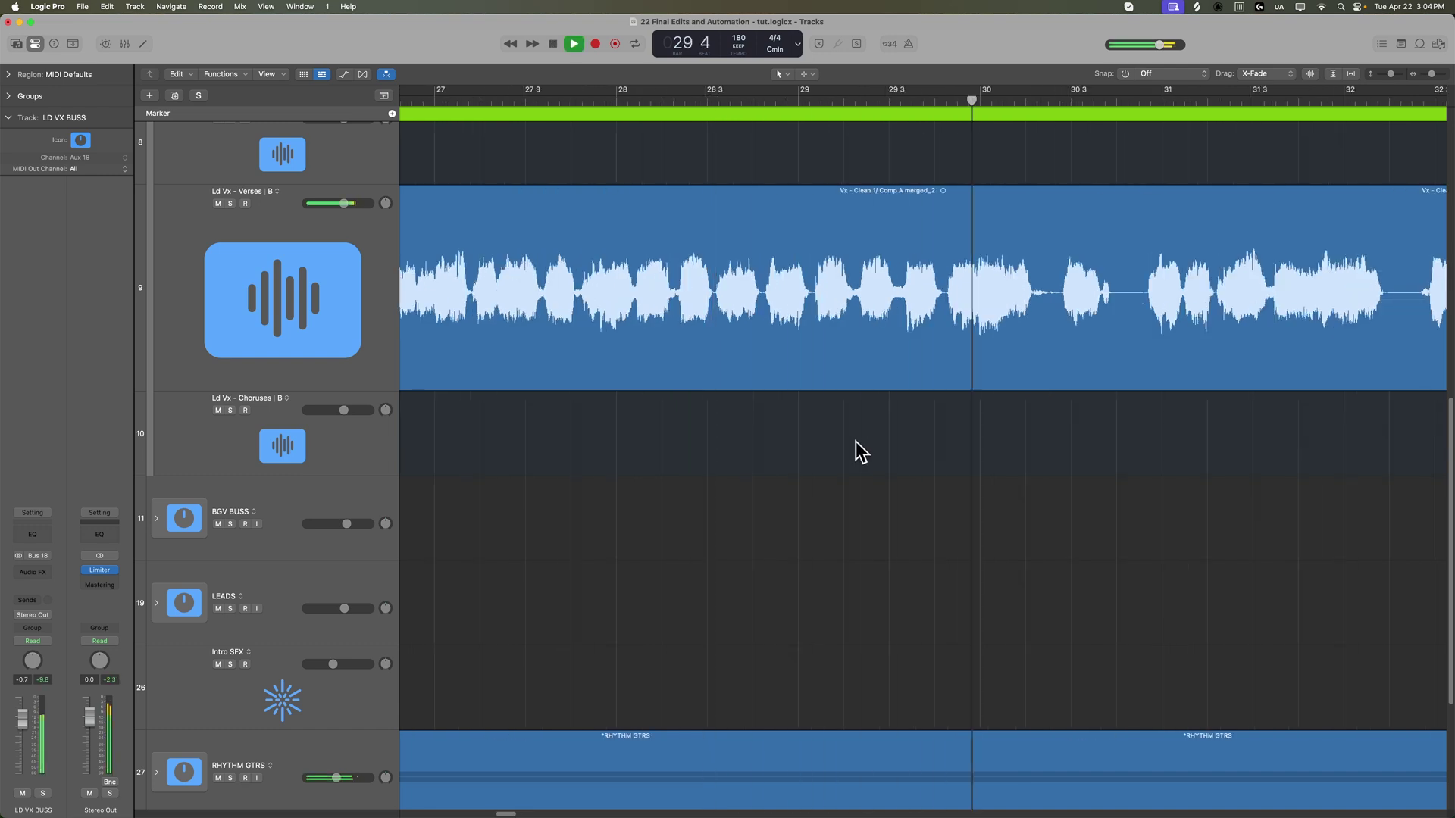
key("space")
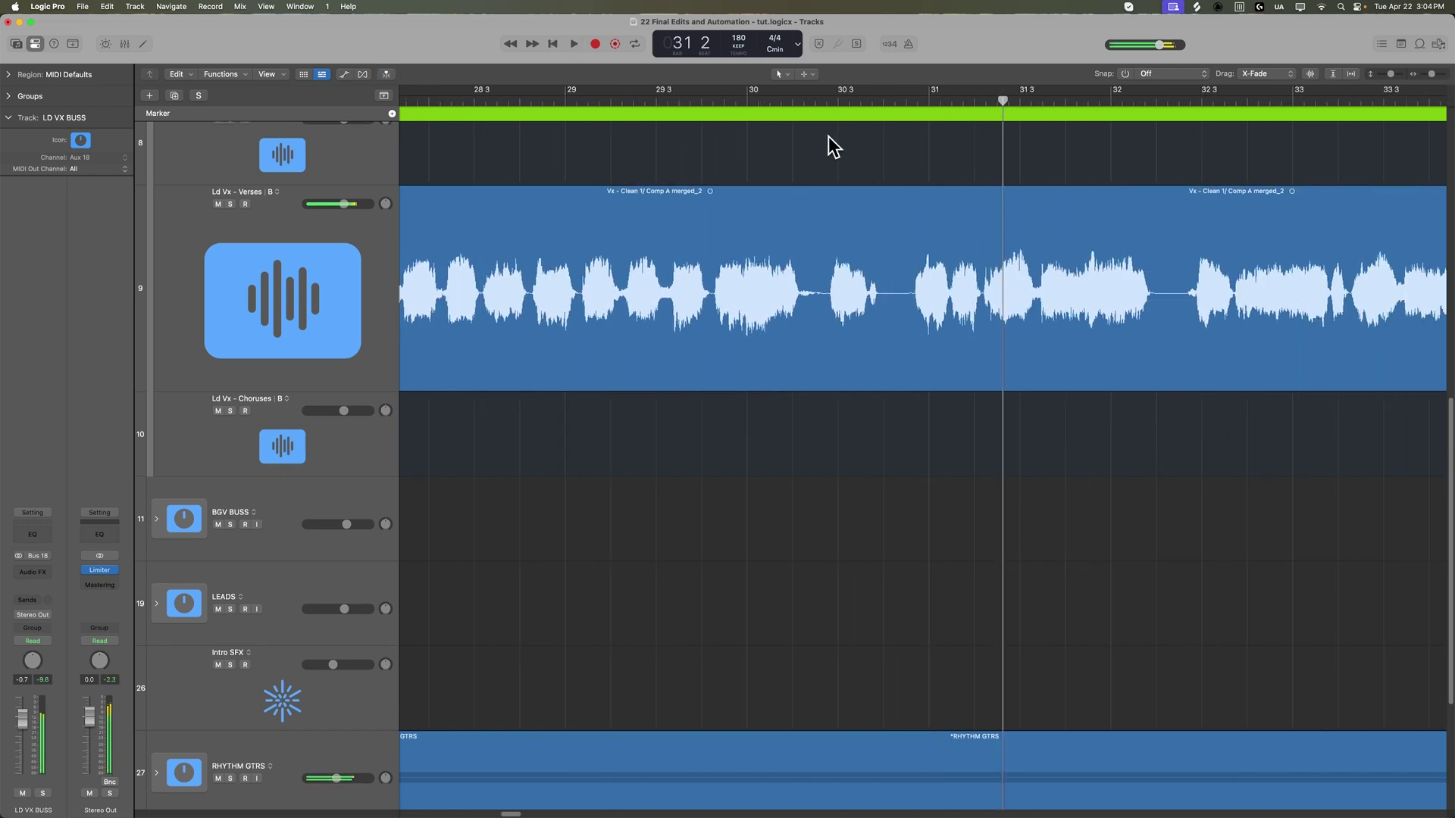
left_click(837, 100)
key("super+Right")
key("super+Right")
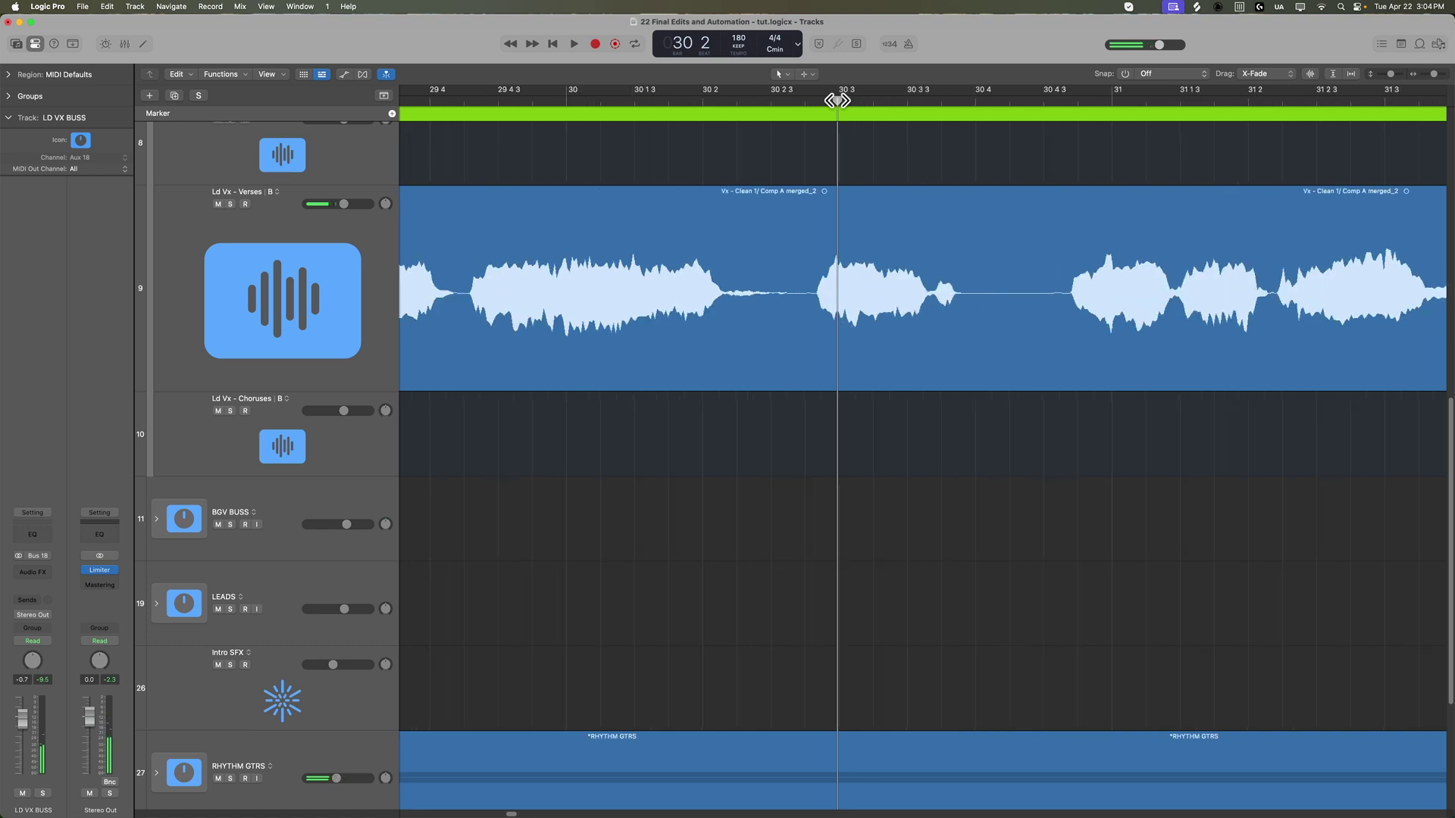
scroll(861, 381, "right", 2)
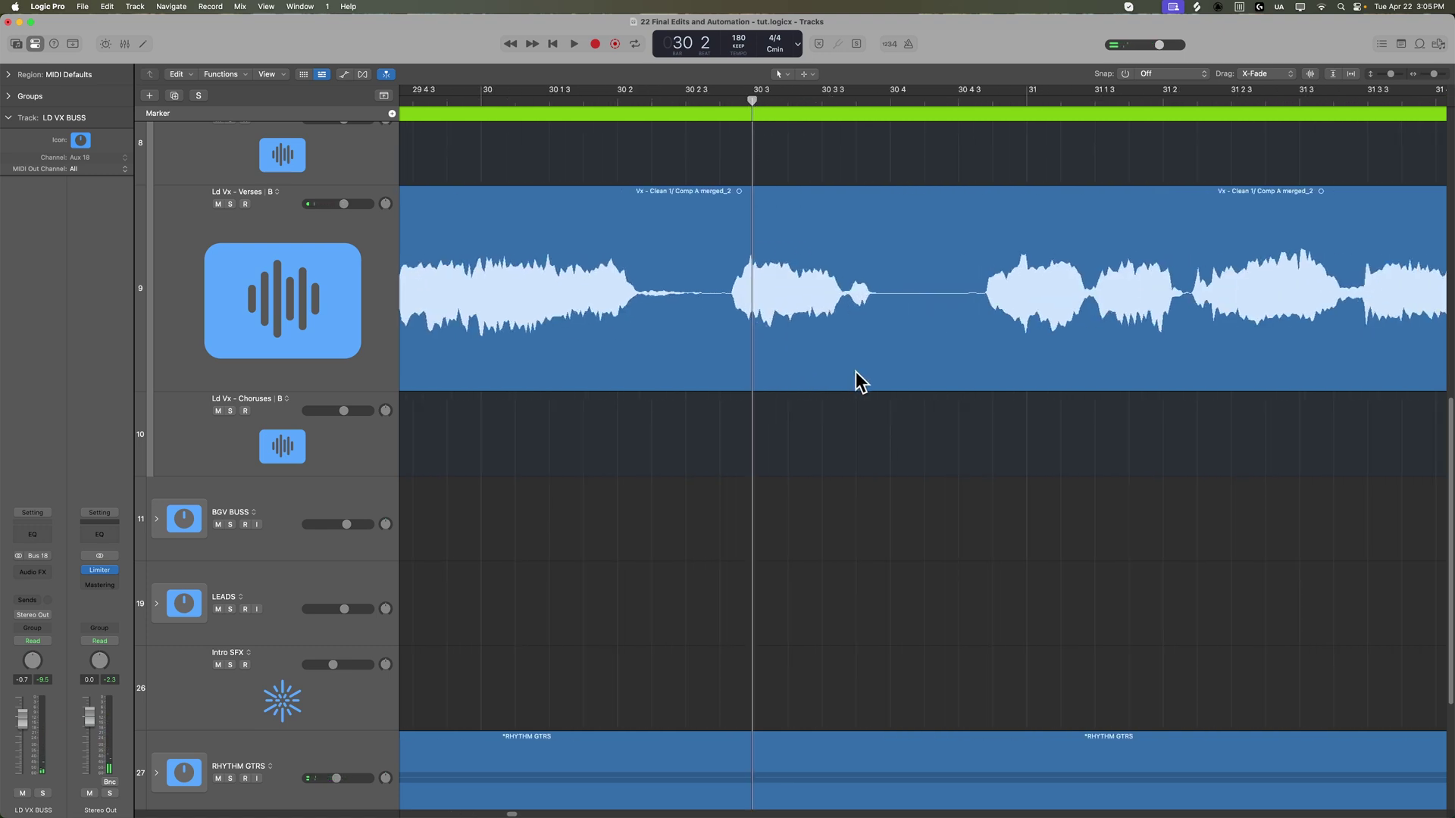
Split the short vocal phrase around bar 30 beat 3 into its own region and nudge it slightly later.
left_click_drag(714, 294, 944, 324)
left_click(919, 325)
left_click_drag(815, 358, 819, 356)
left_click(843, 462)
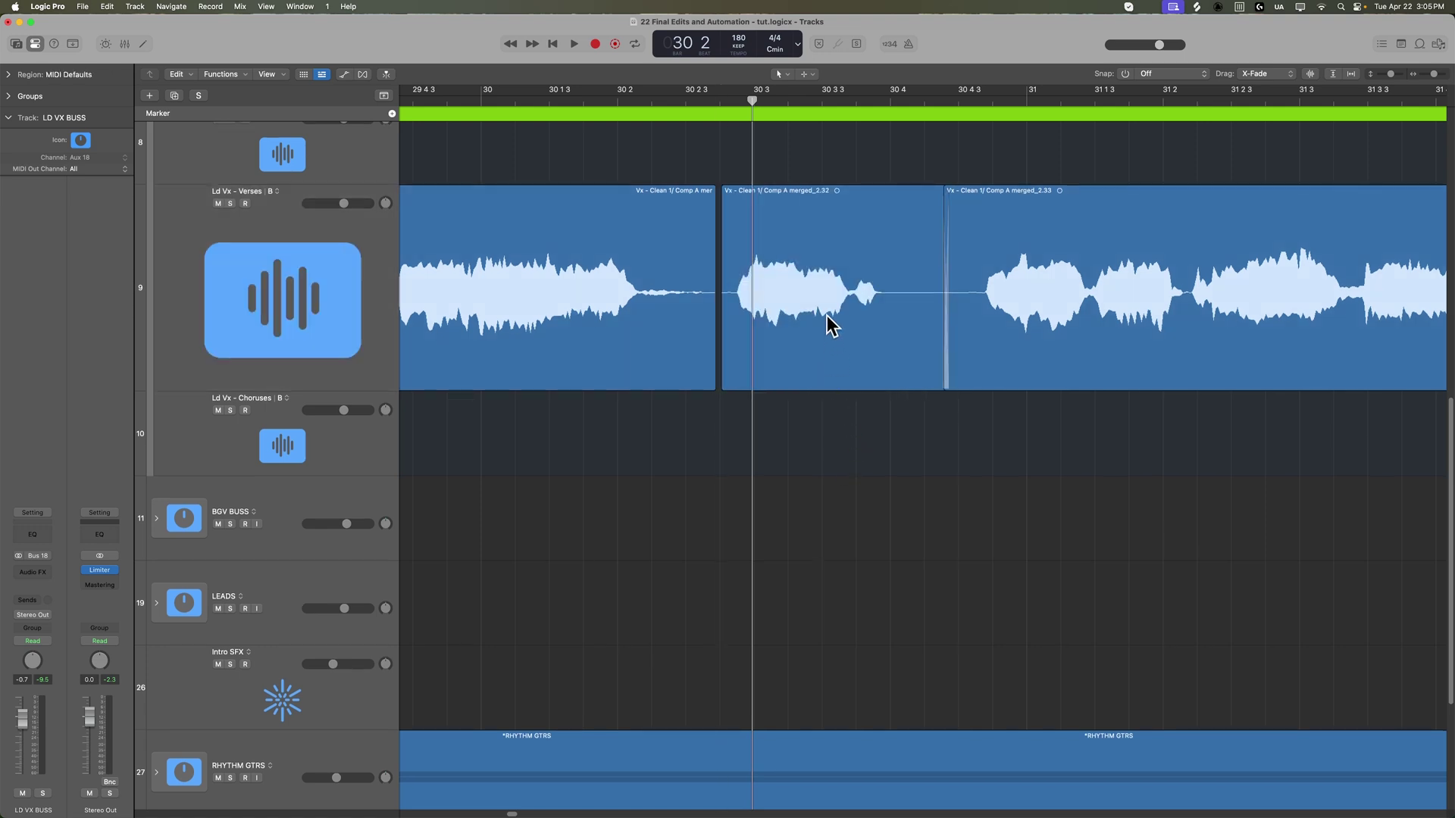
Split the short phrase mid-word, shift its second half slightly later, and adjust its start to overlap the first half.
left_click(805, 284)
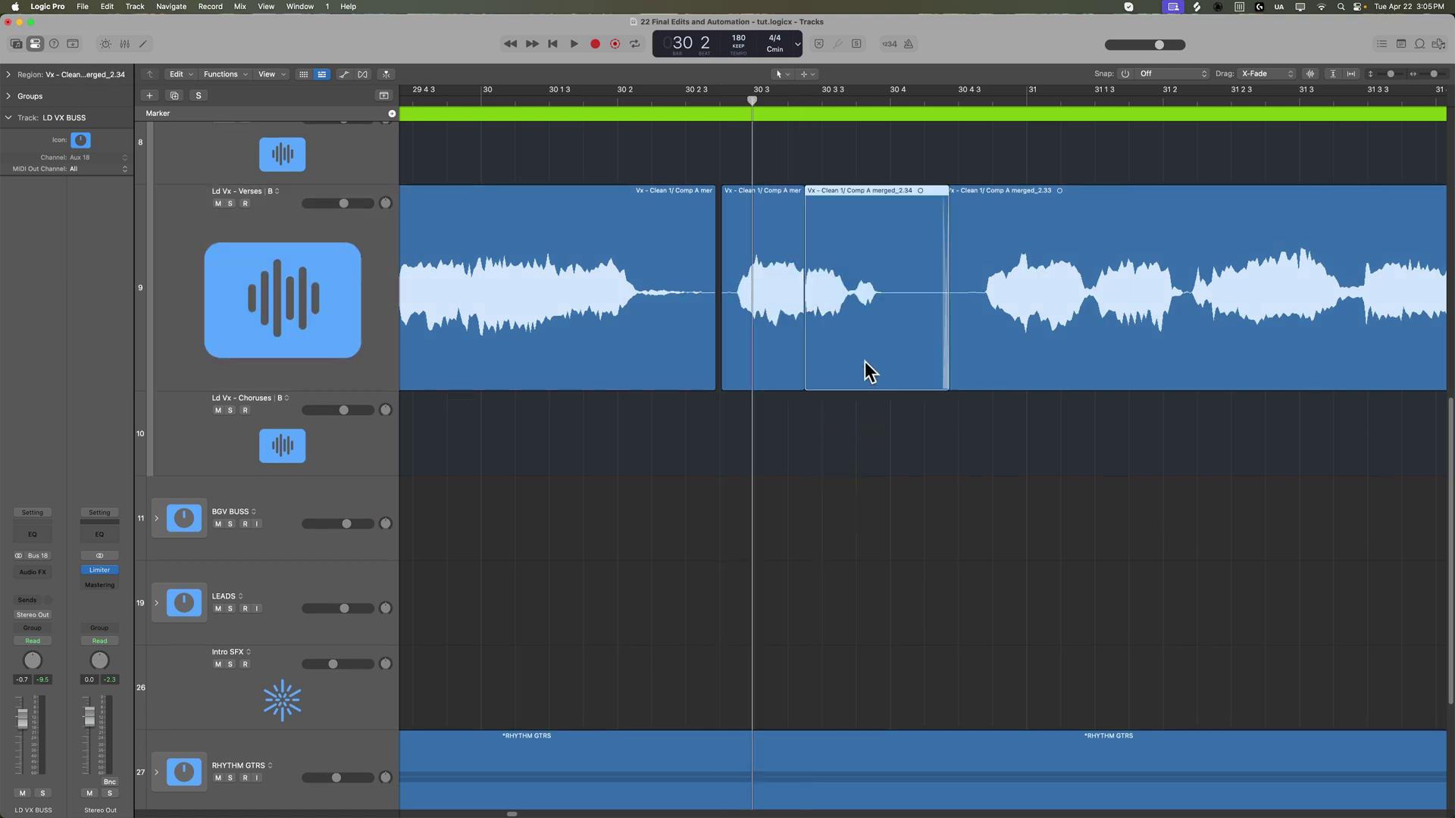
left_click_drag(864, 363, 819, 382)
left_click_drag(818, 382, 825, 382)
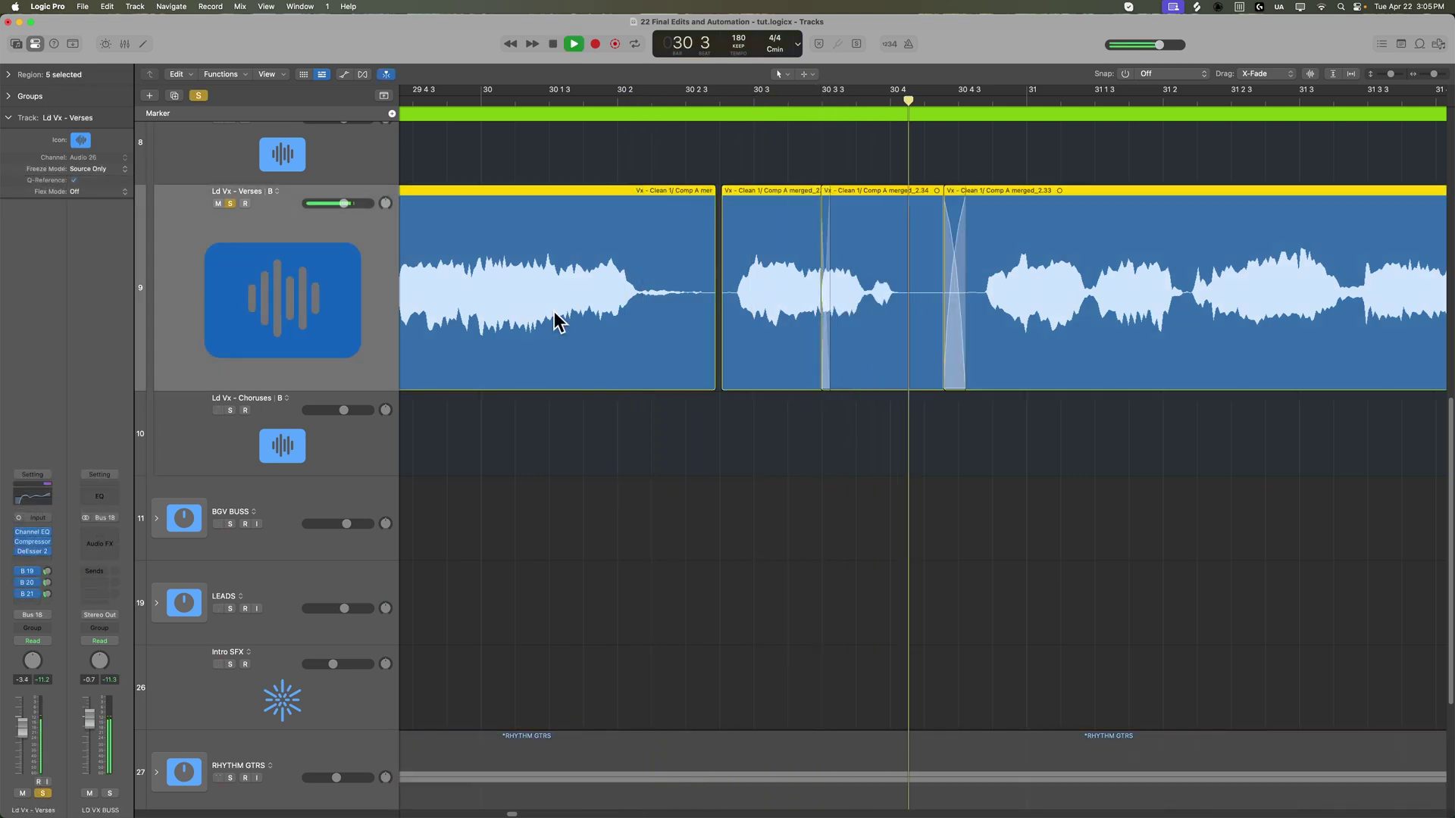
Audition the soloed phrase, undo the shift of all the verse regions, and nudge only the phrase's second half slightly earlier.
key("space")
left_click_drag(865, 306, 863, 309)
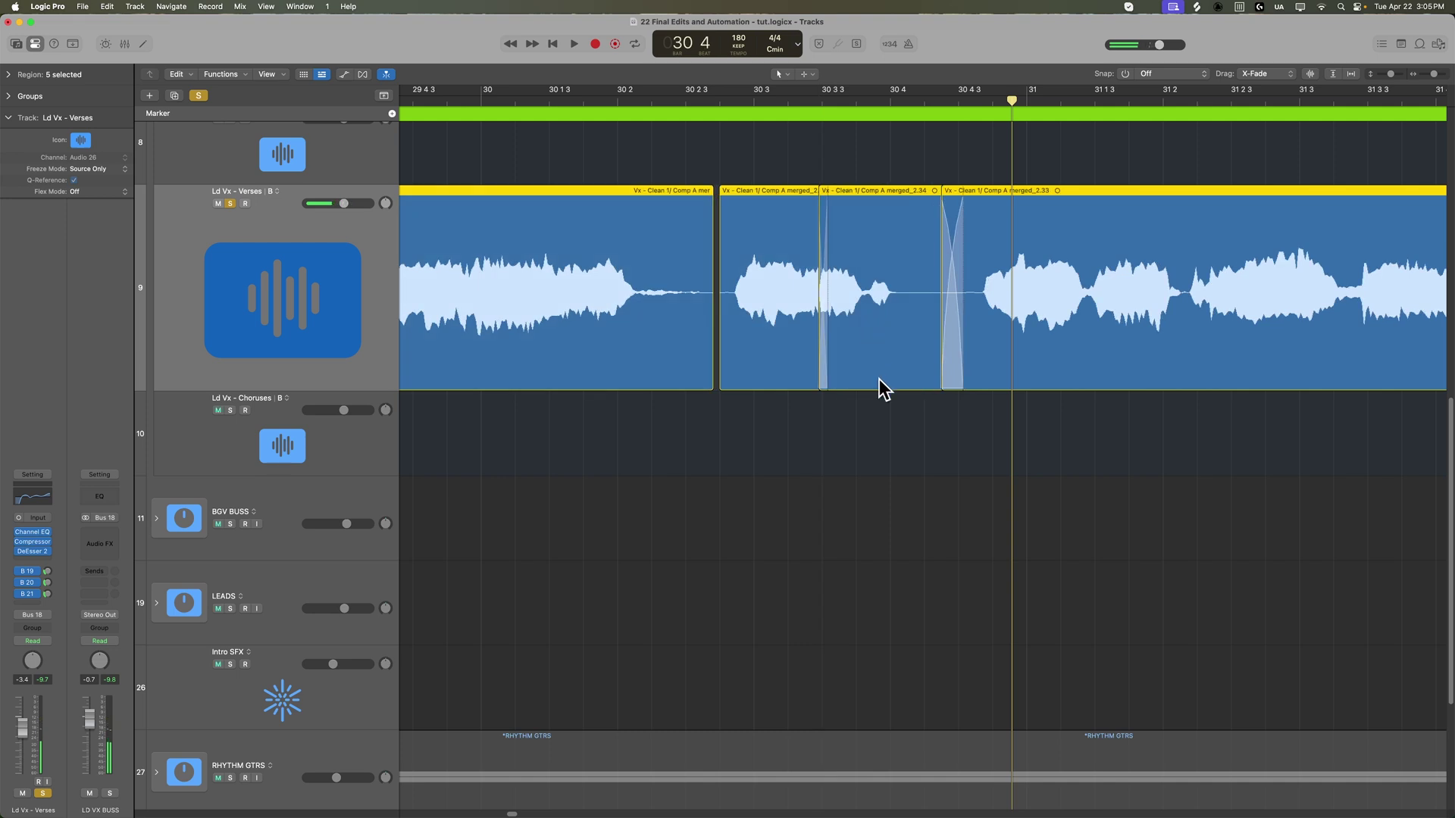
key("super+z")
left_click(901, 458)
left_click(794, 427)
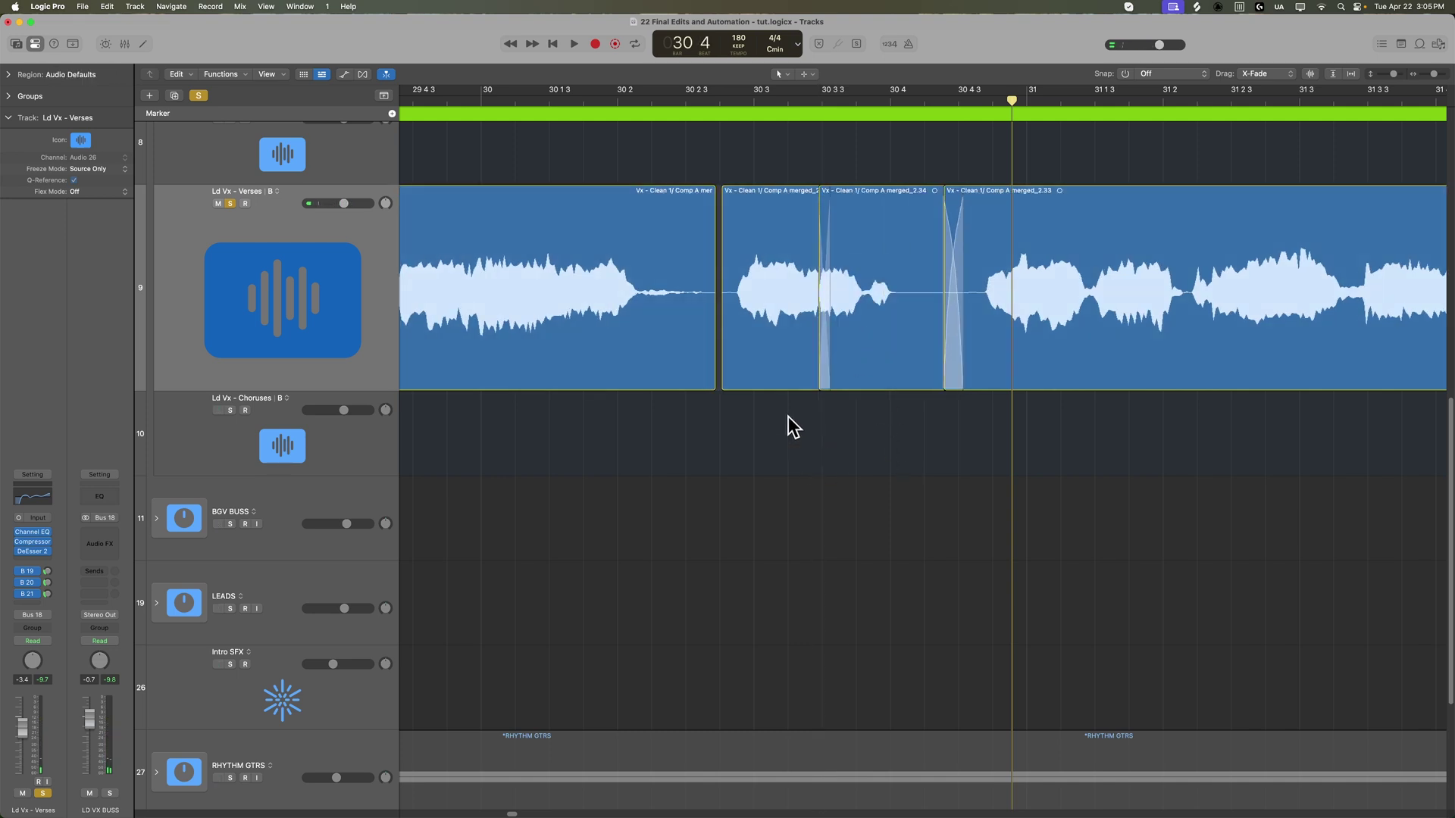
Extend the start of the short phrase's first region to close the gap before it, and play the edit back soloed.
left_click_drag(727, 370, 716, 368)
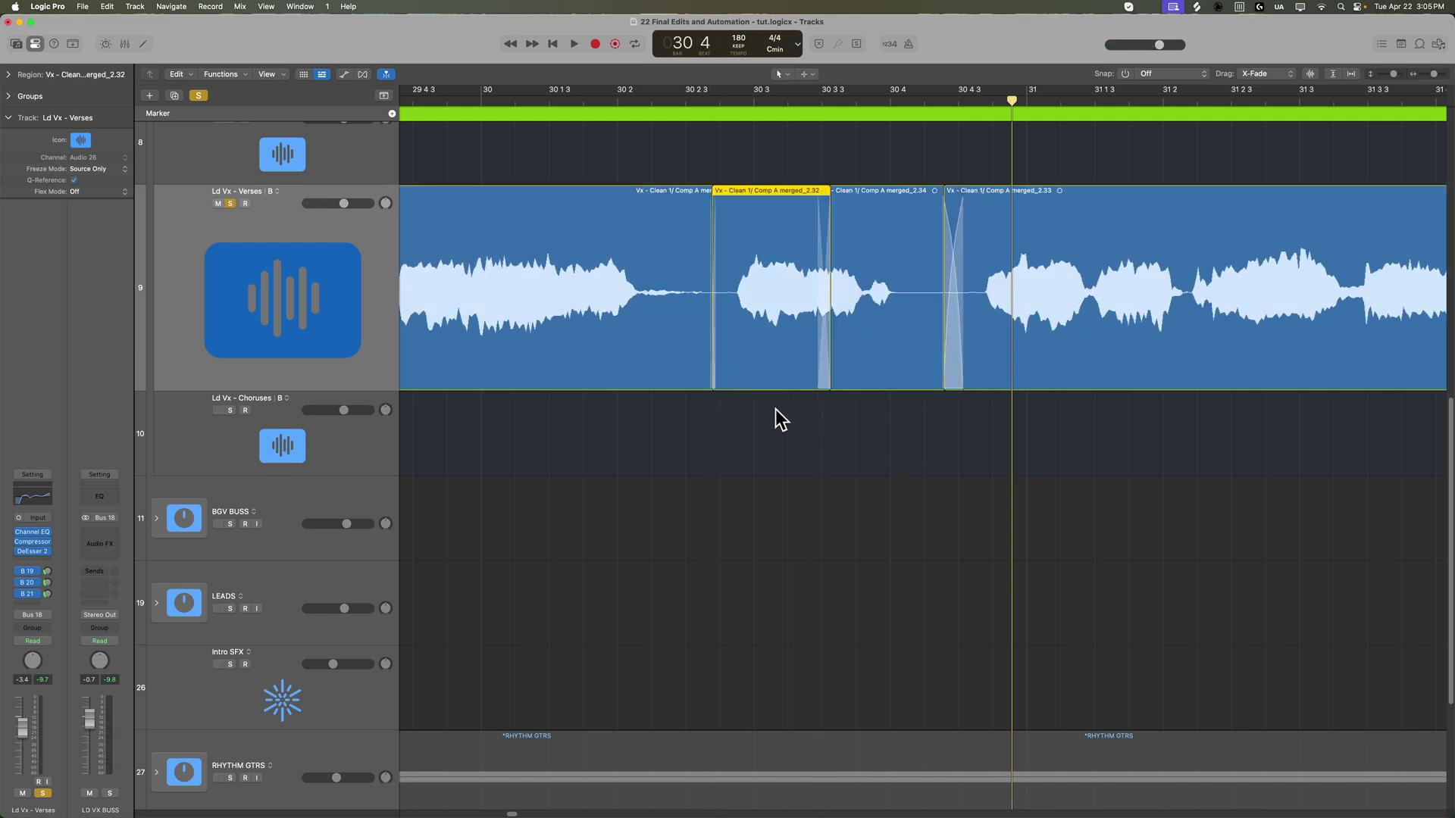
left_click(542, 103)
key("space")
left_click(825, 491)
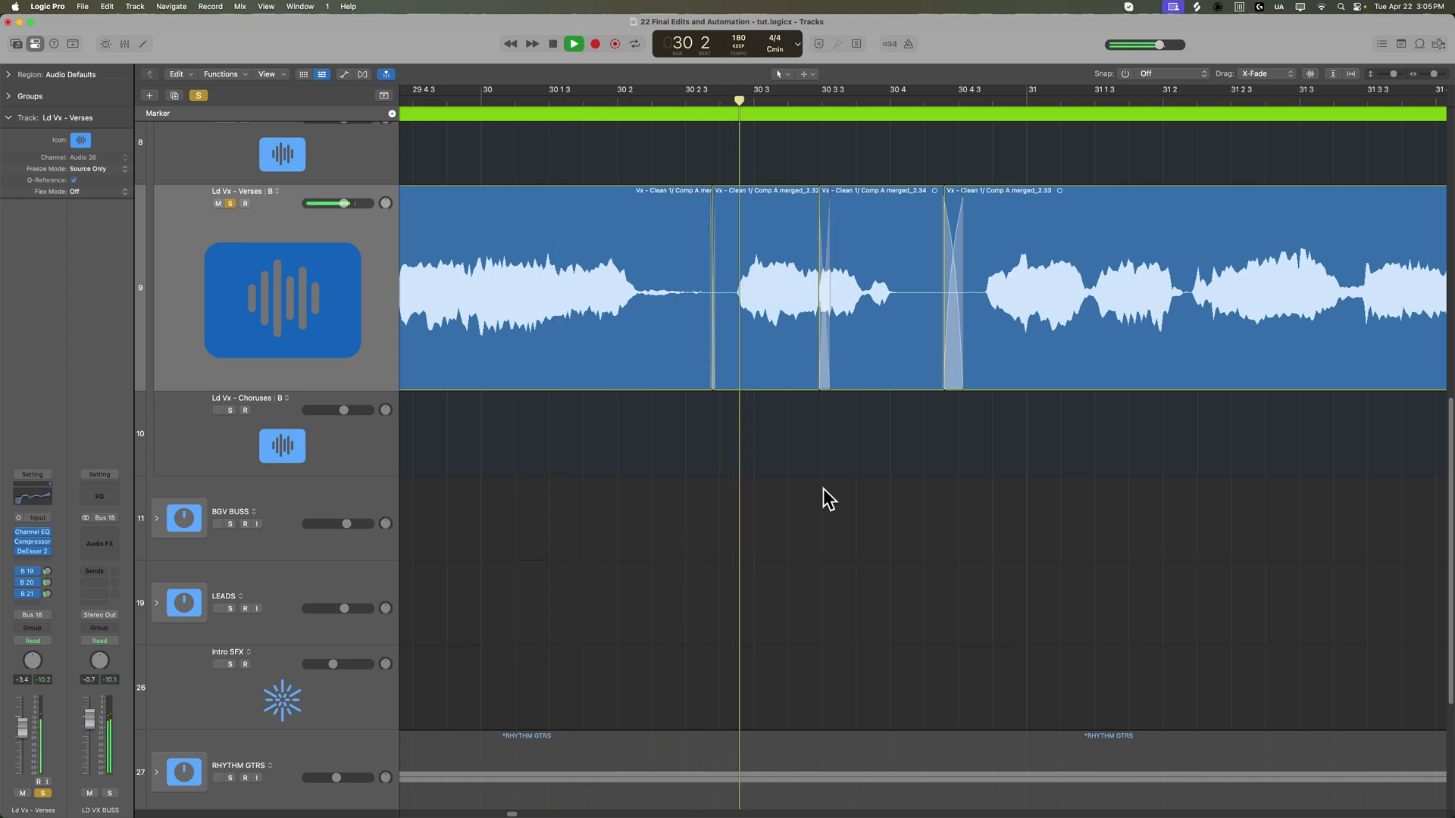
key("space")
Move the crossfade between the phrase's second half and the following vocal region slightly later.
left_click(952, 385)
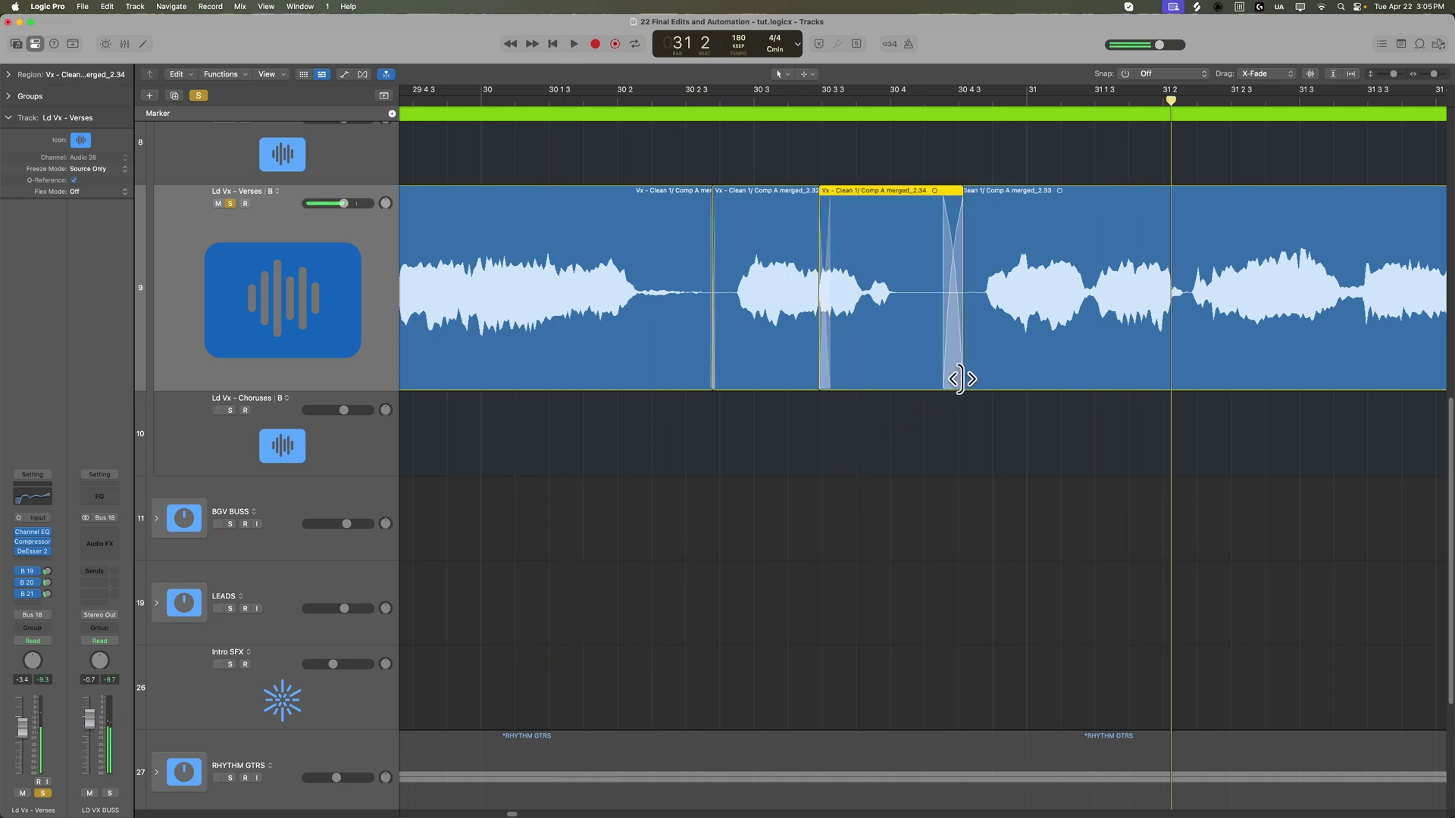
left_click_drag(962, 379, 969, 377)
left_click_drag(968, 376, 969, 377)
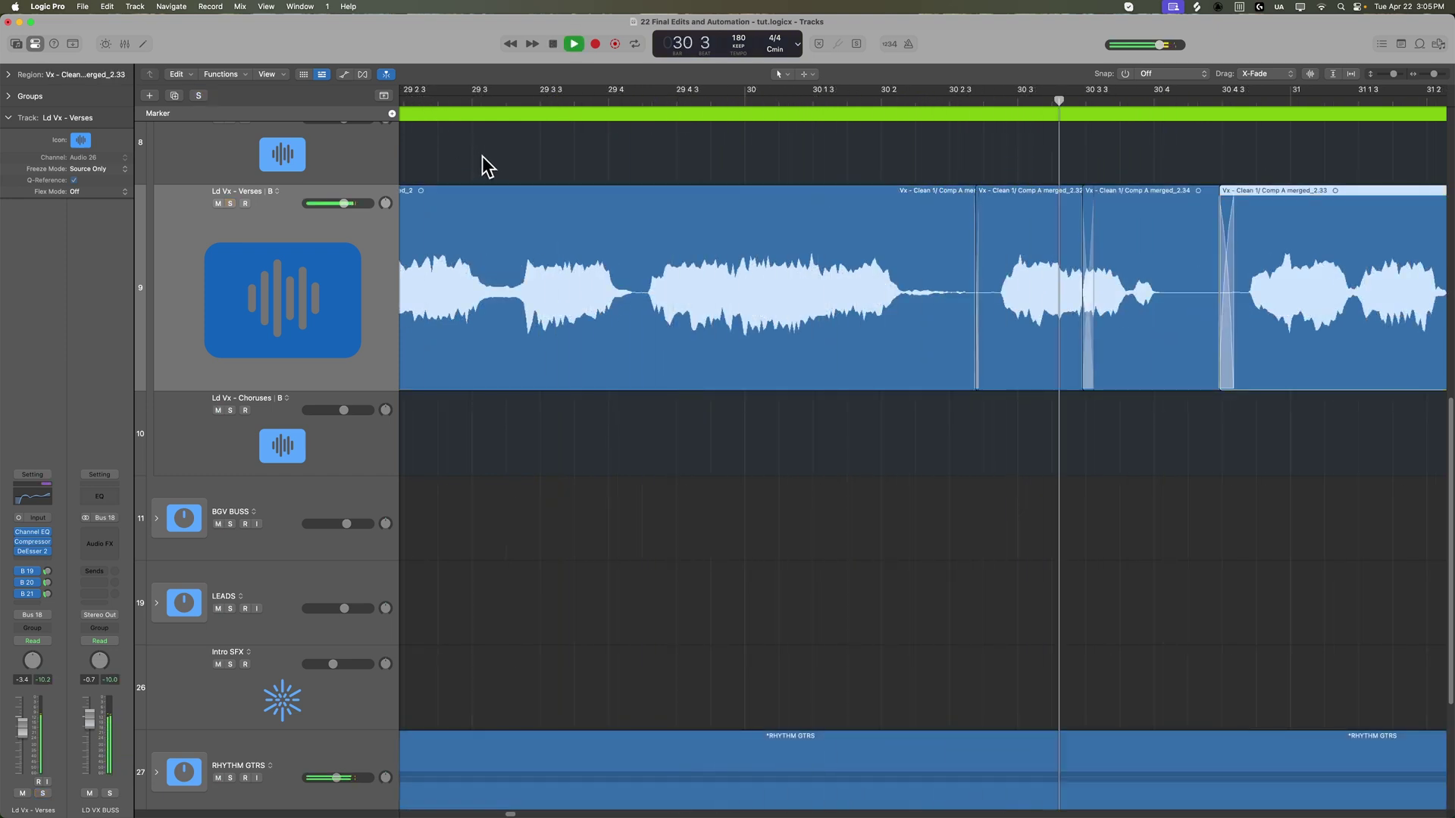
Replay the verse vocal in the full mix around bars 28 to 32 and check the timing of its phrases.
key("super+Left")
key("super+Left")
key("super+Left")
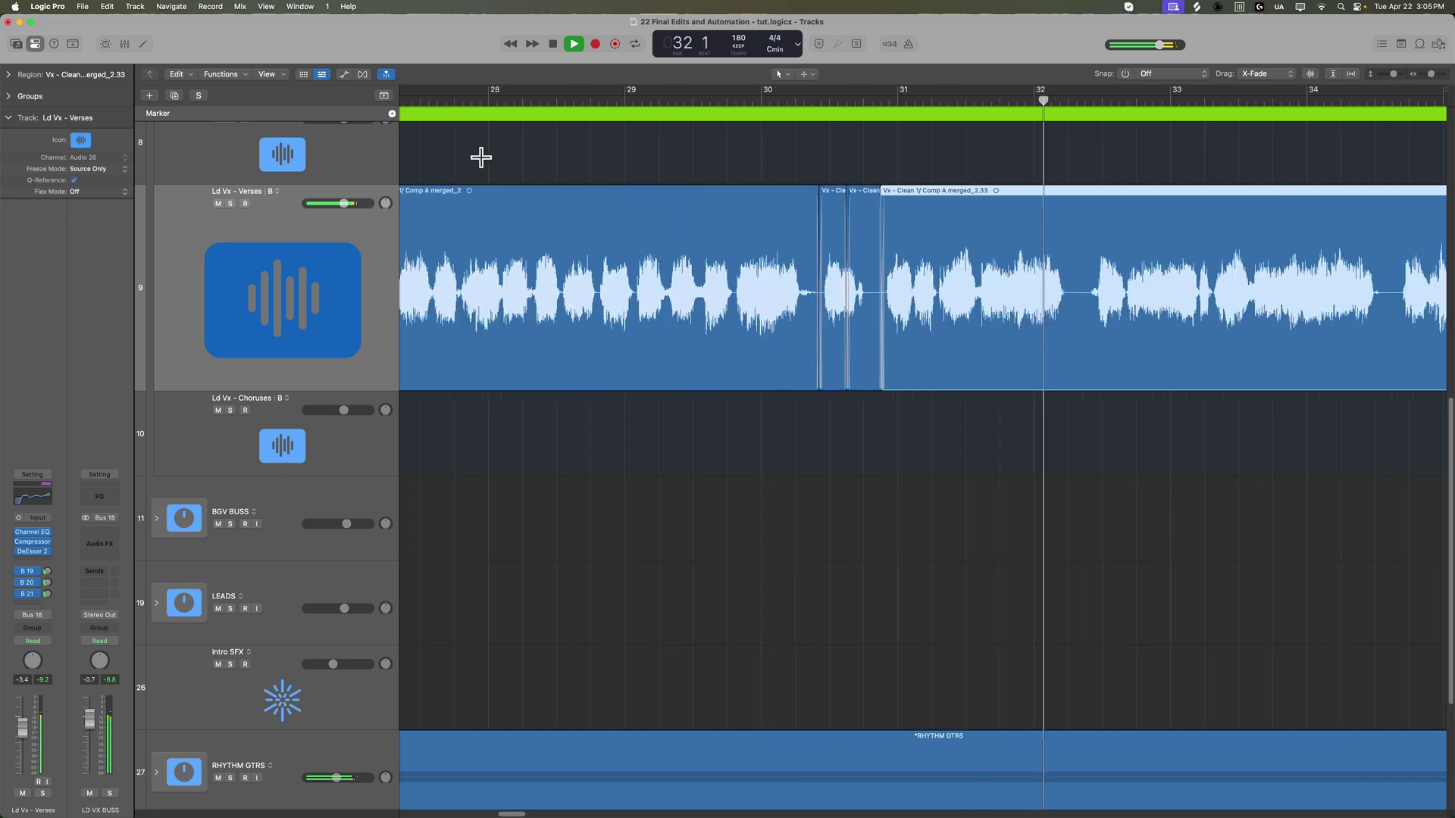
key("super+Left")
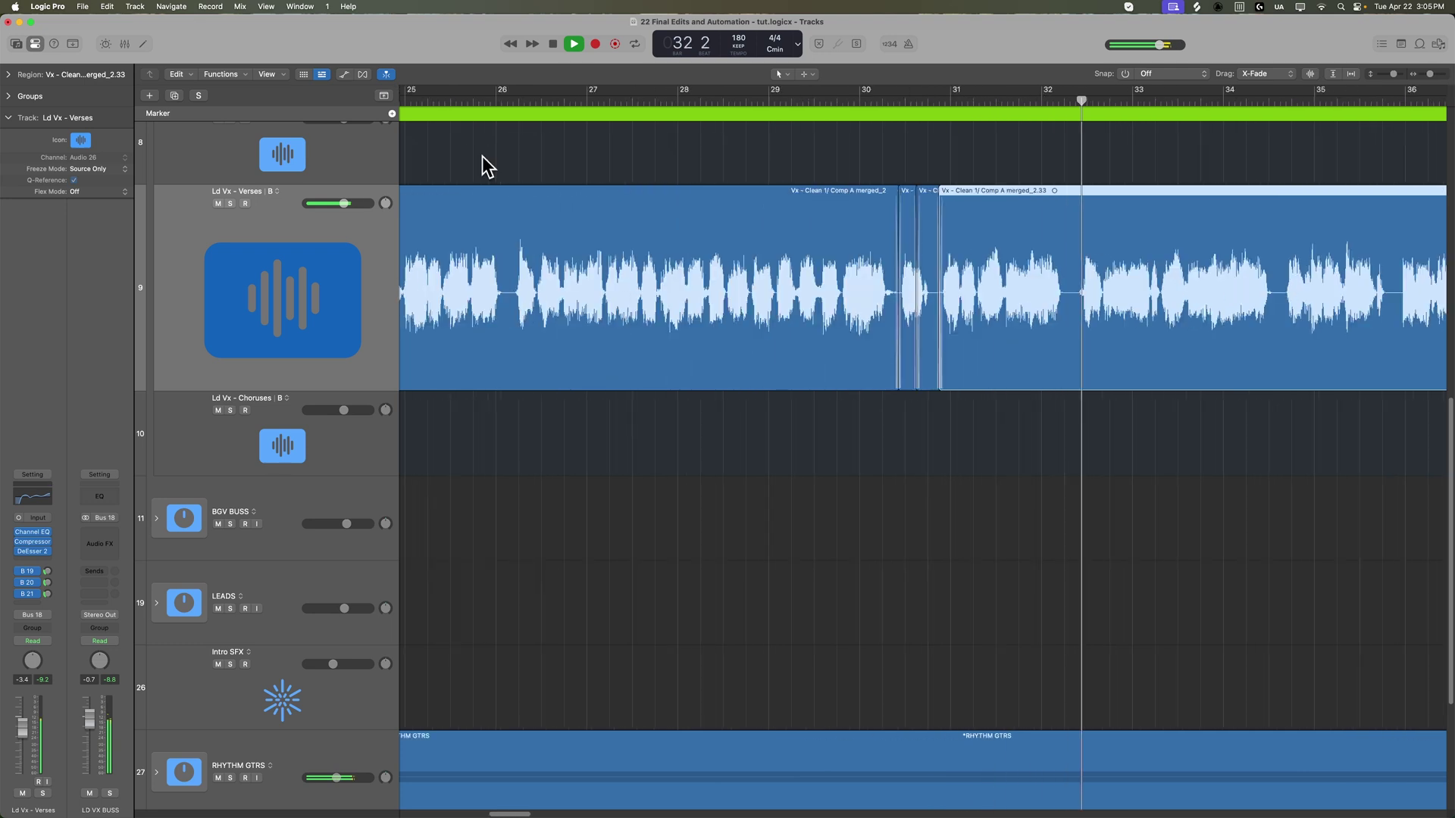
left_click(672, 98)
key("super+Right")
key("super+Right")
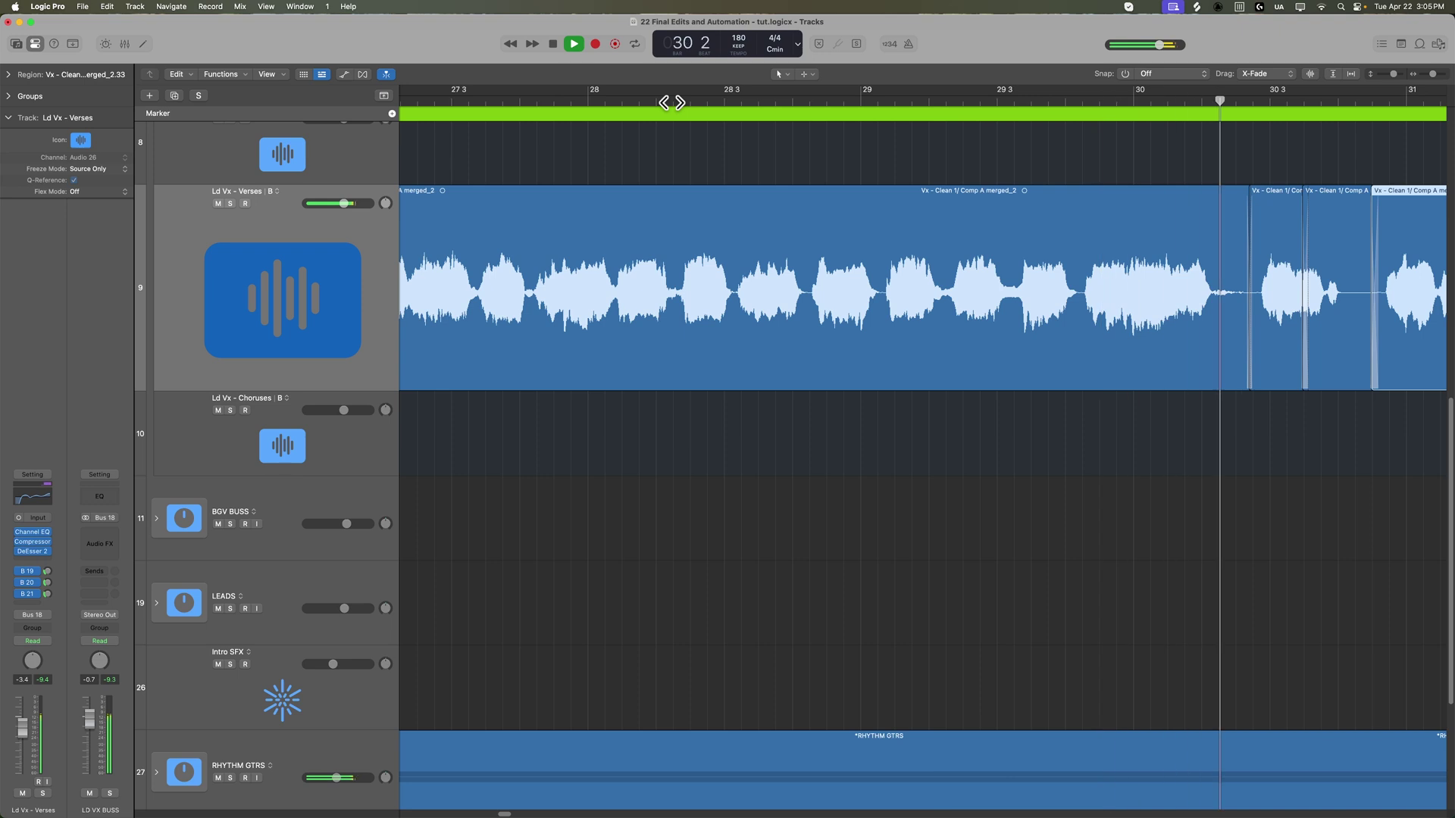
key("space")
left_click_drag(672, 100, 445, 184)
key("space")
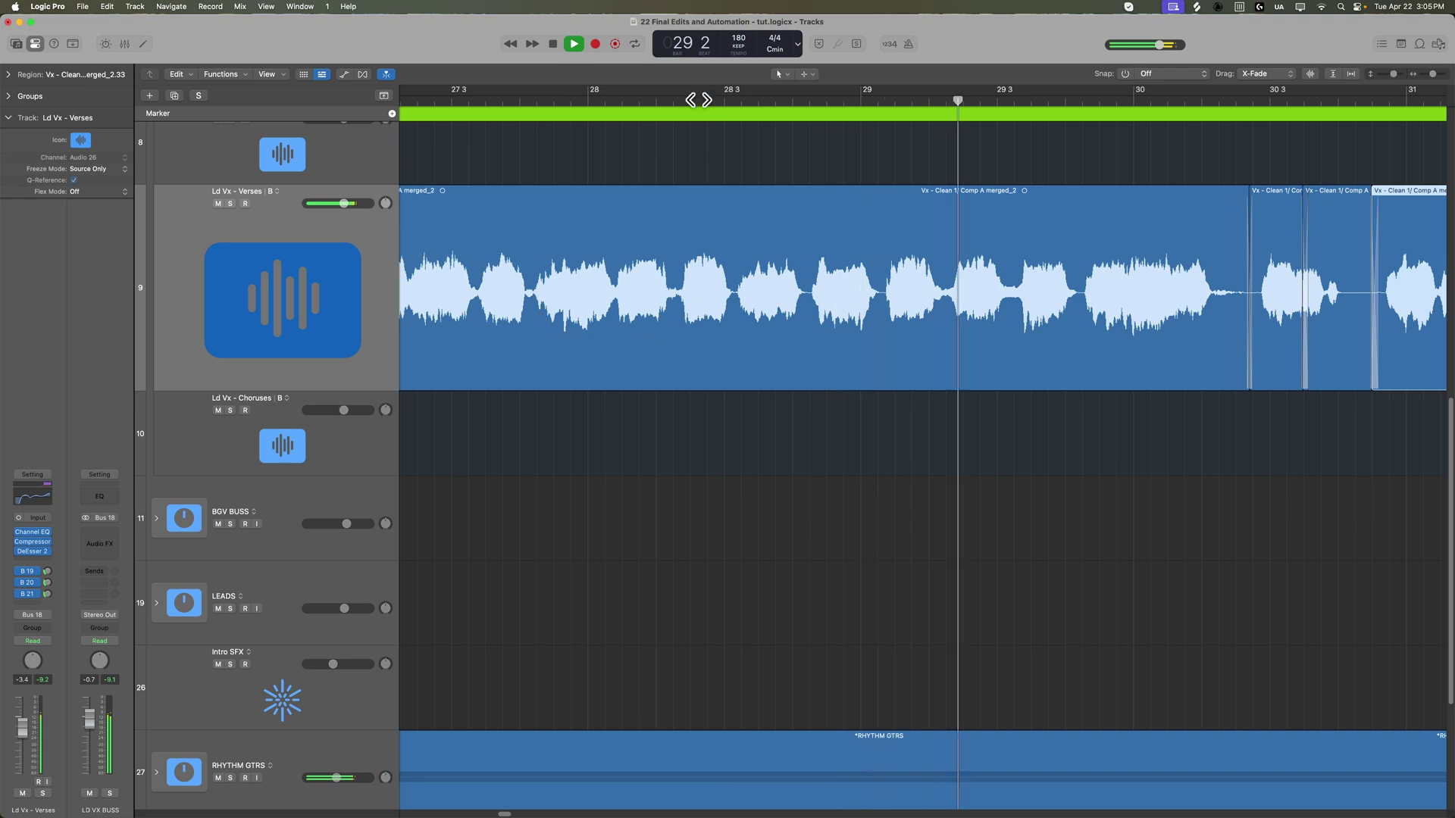
key("space")
Split the verse vocal between words just after bar 28 and nudge the following region slightly later.
left_click_drag(690, 100, 622, 114)
left_click(677, 298)
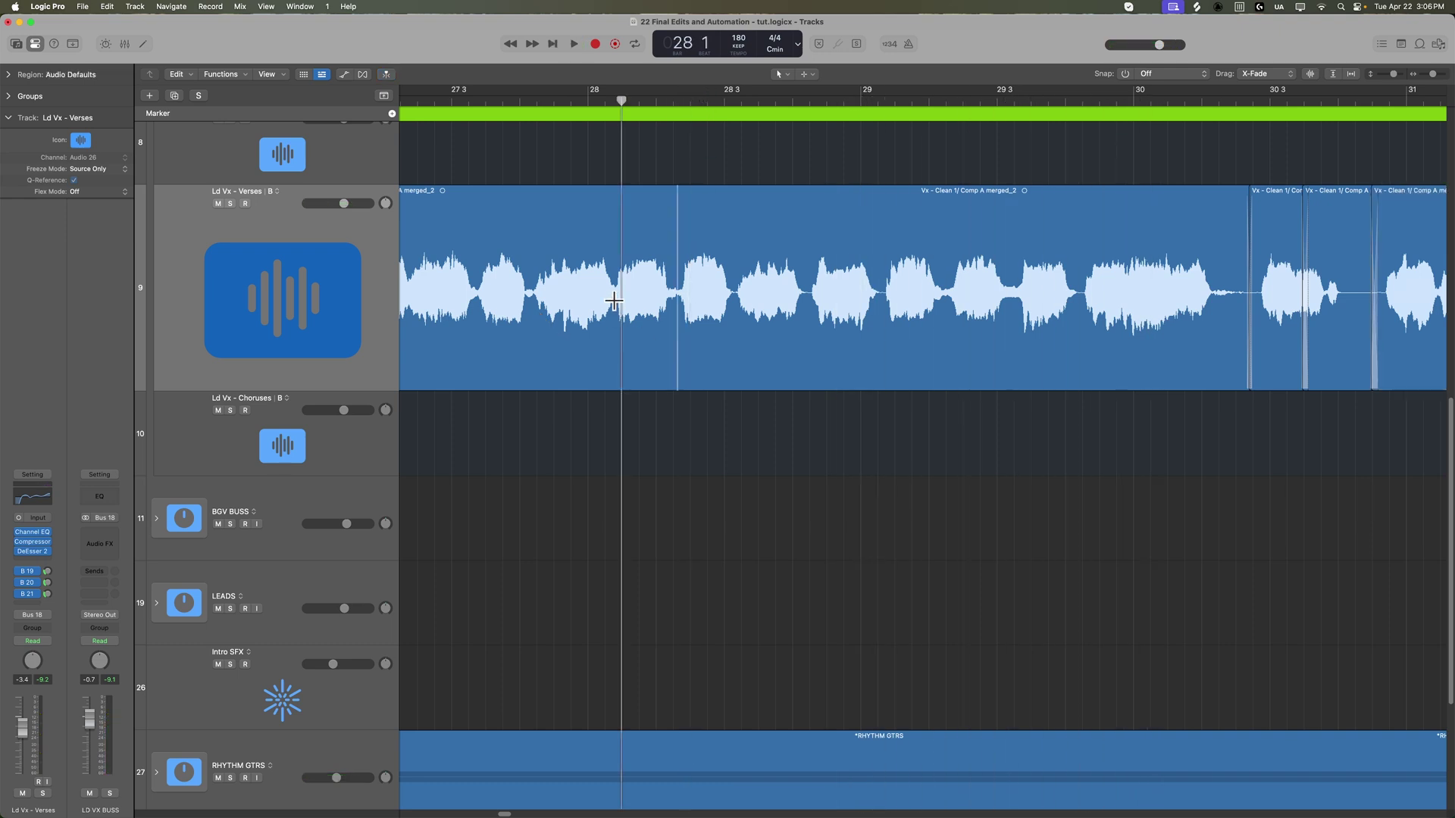
left_click(614, 299)
left_click(762, 351)
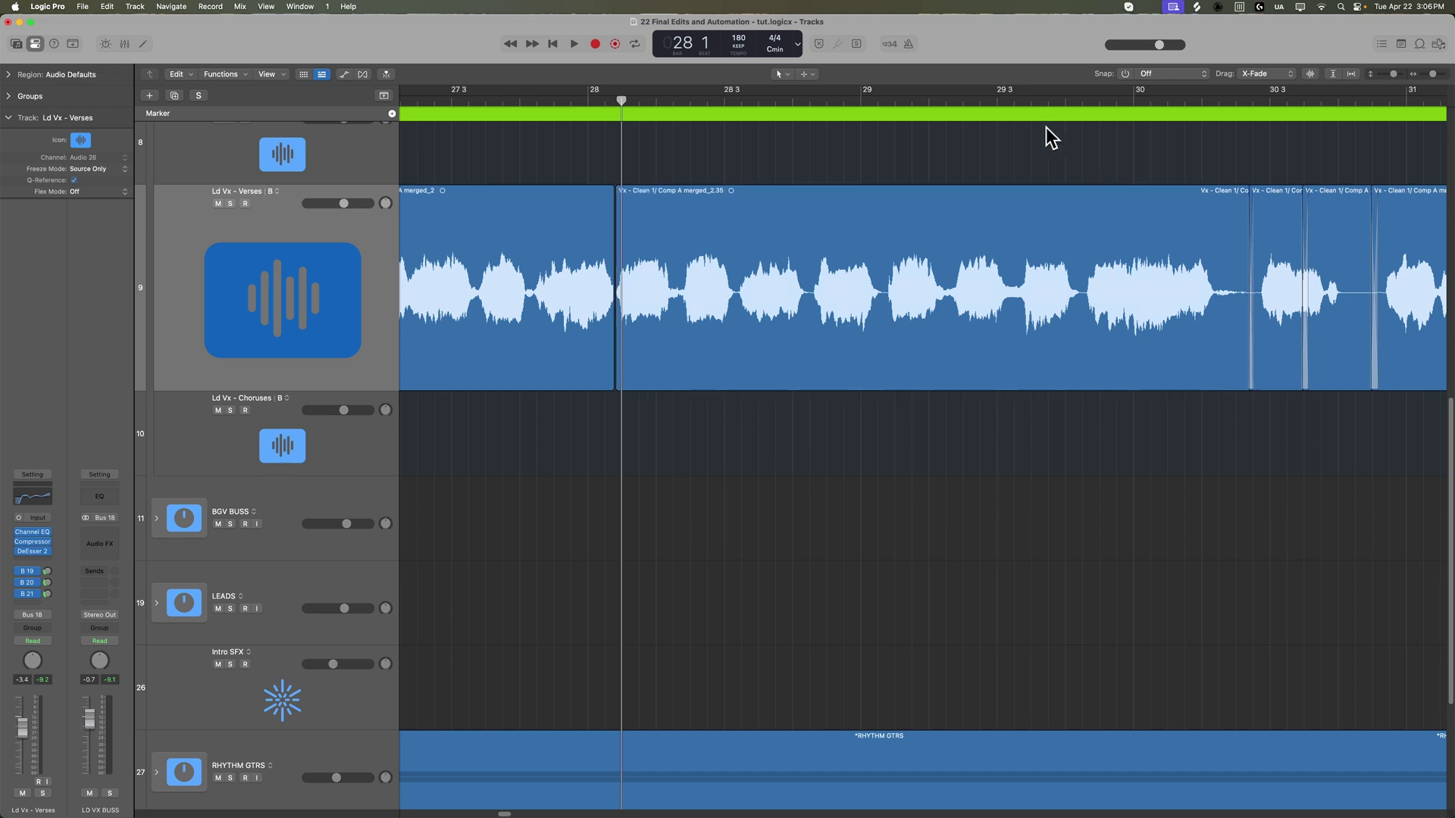
Nudge the region starting at bar 28 slightly later again and extend its start to close the gap.
left_click(1034, 99)
left_click_drag(1042, 296, 1043, 296)
left_click(705, 428)
left_click(621, 367)
left_click_drag(621, 367, 615, 385)
left_click(638, 439)
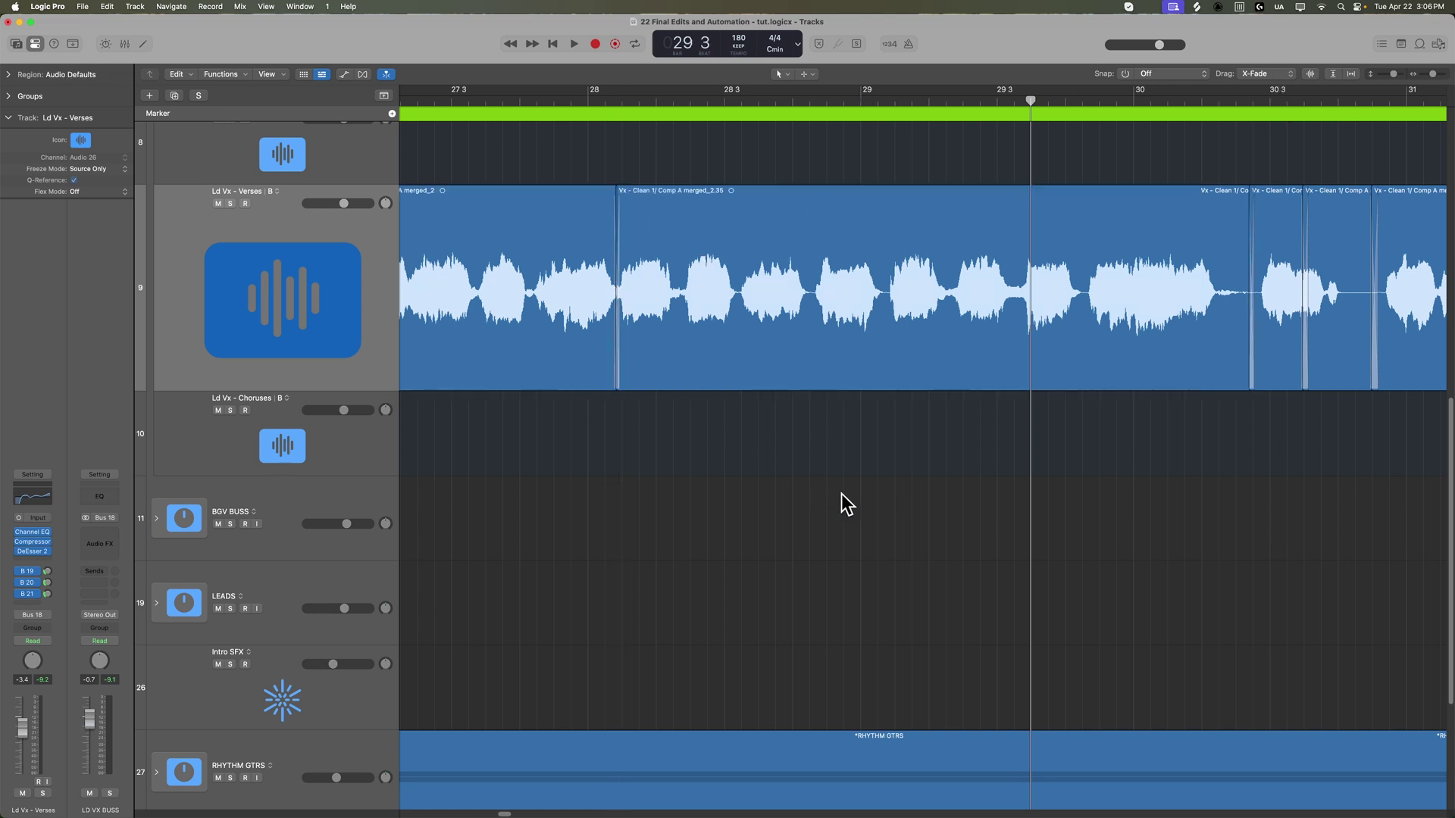
Play the edited verse vocal from before bar 28 into the start of the chorus.
double_click(502, 101)
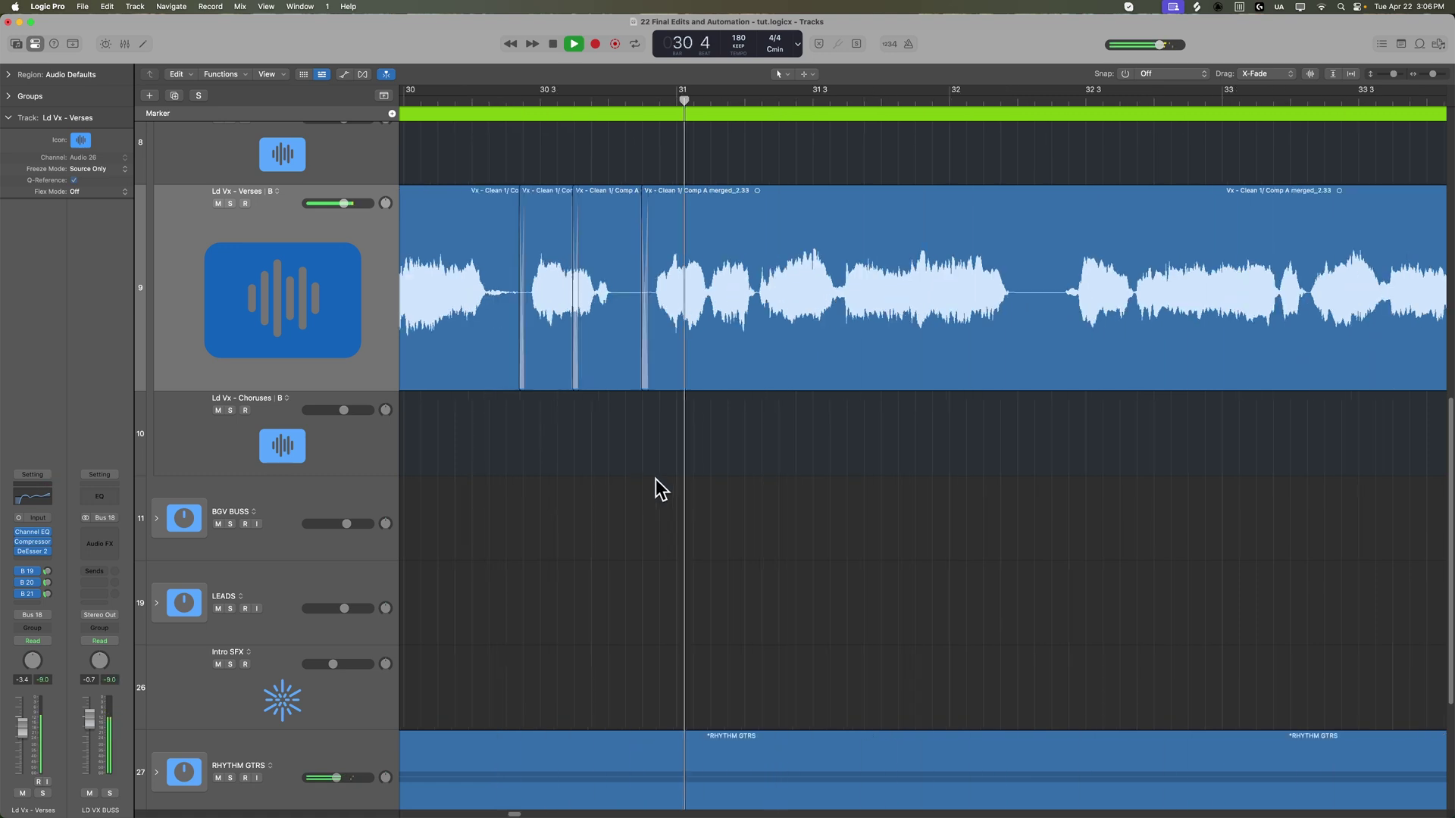
key("super+Left")
key("super+Left")
key("super+Left")
key("super+Left")
key("super+Left")
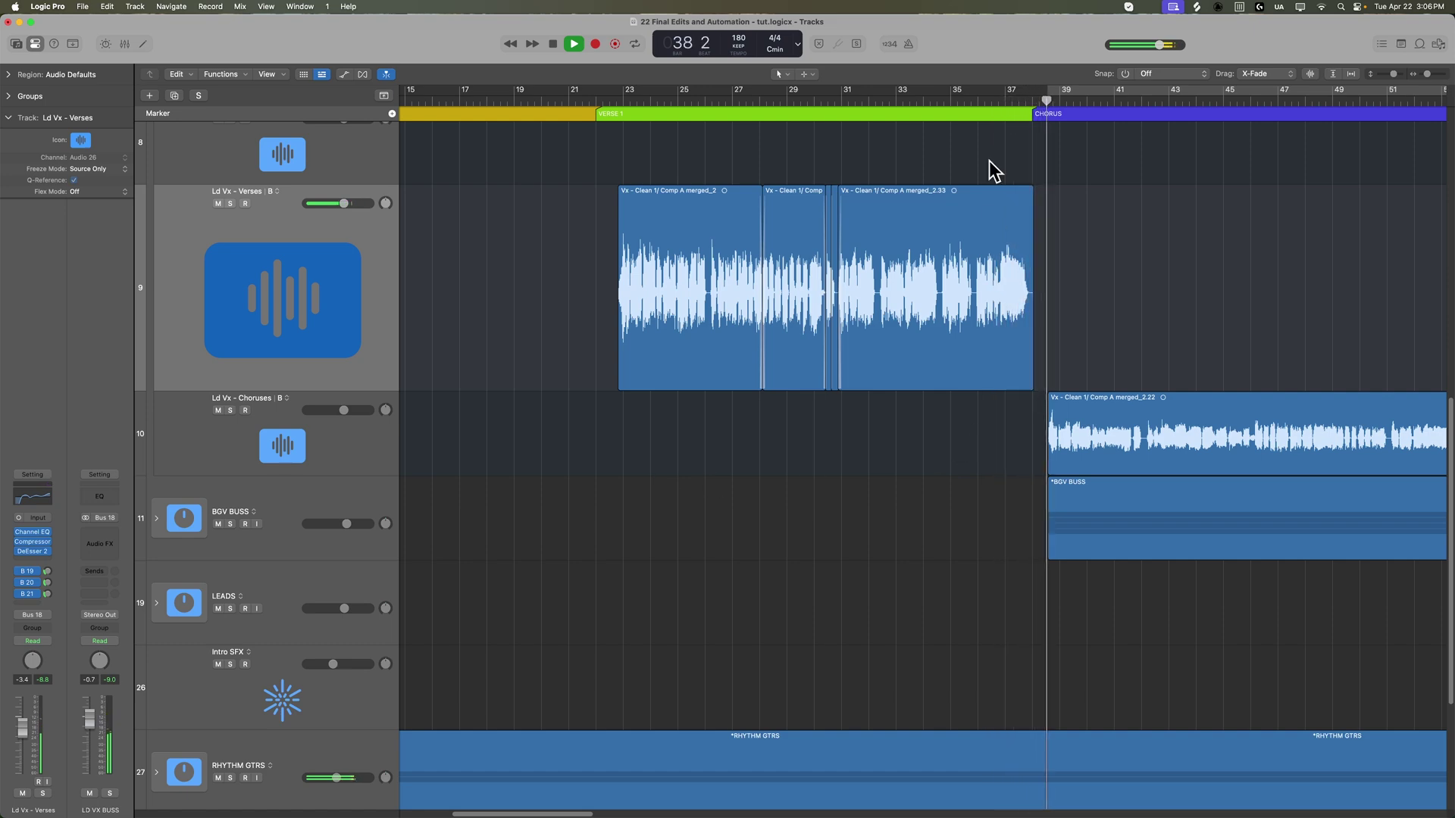
key("space")
Place the playhead at bar 36, expand the DRUMS stack, and open the Compressor on the OH track.
left_click(978, 100)
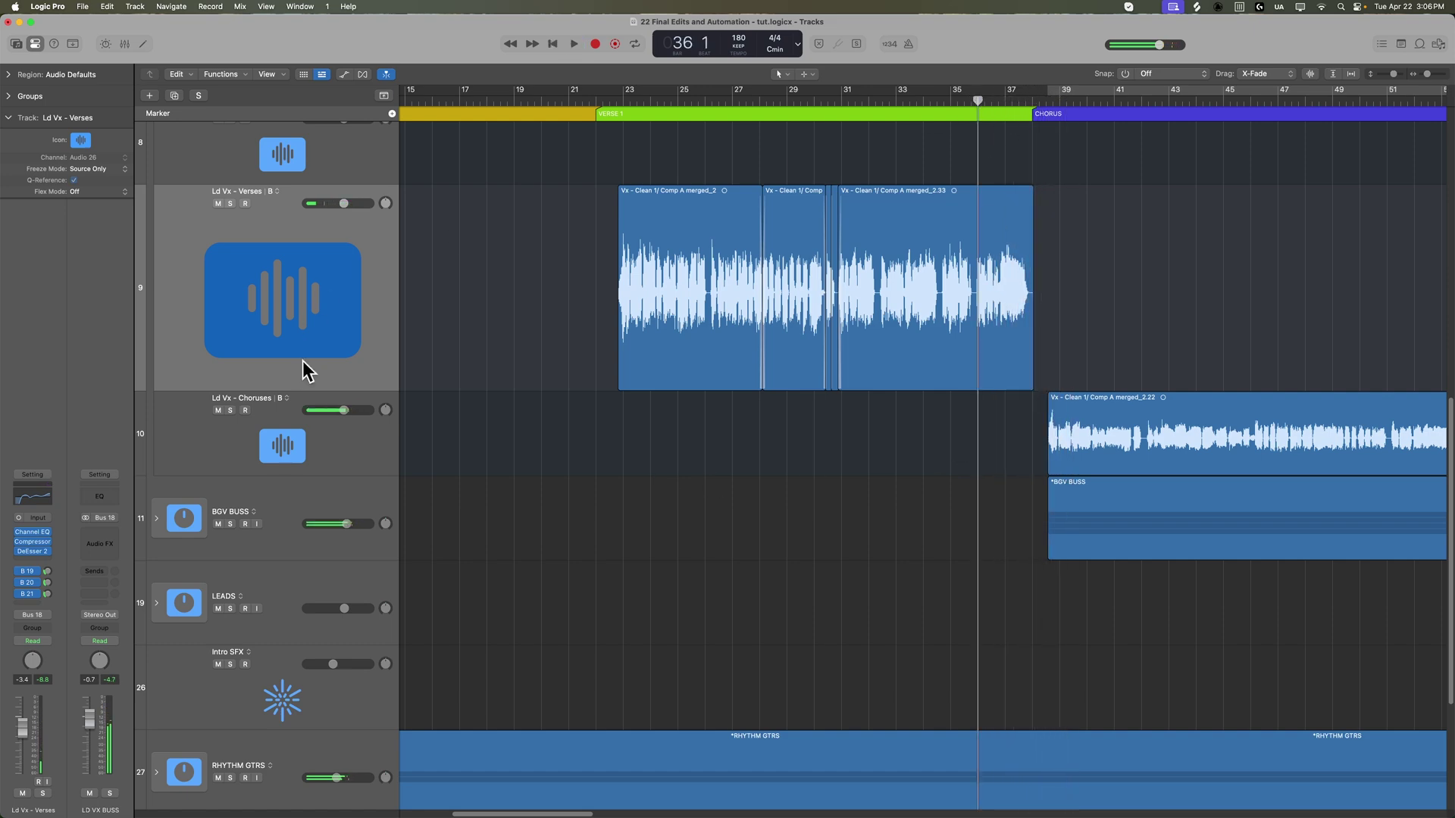
scroll(311, 396, "down", 5)
left_click(157, 711)
scroll(652, 582, "down", 20)
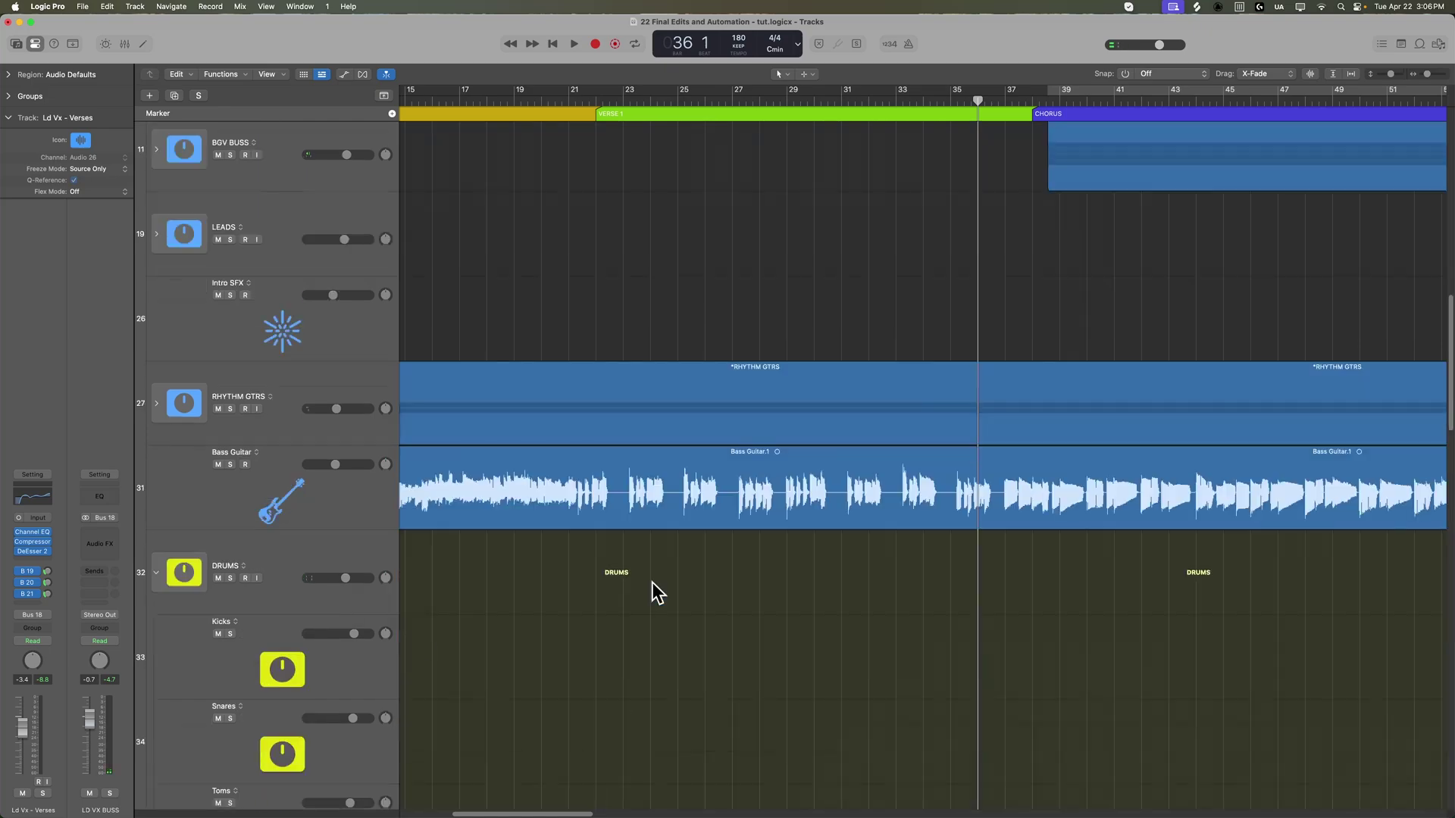
scroll(651, 582, "up", 10)
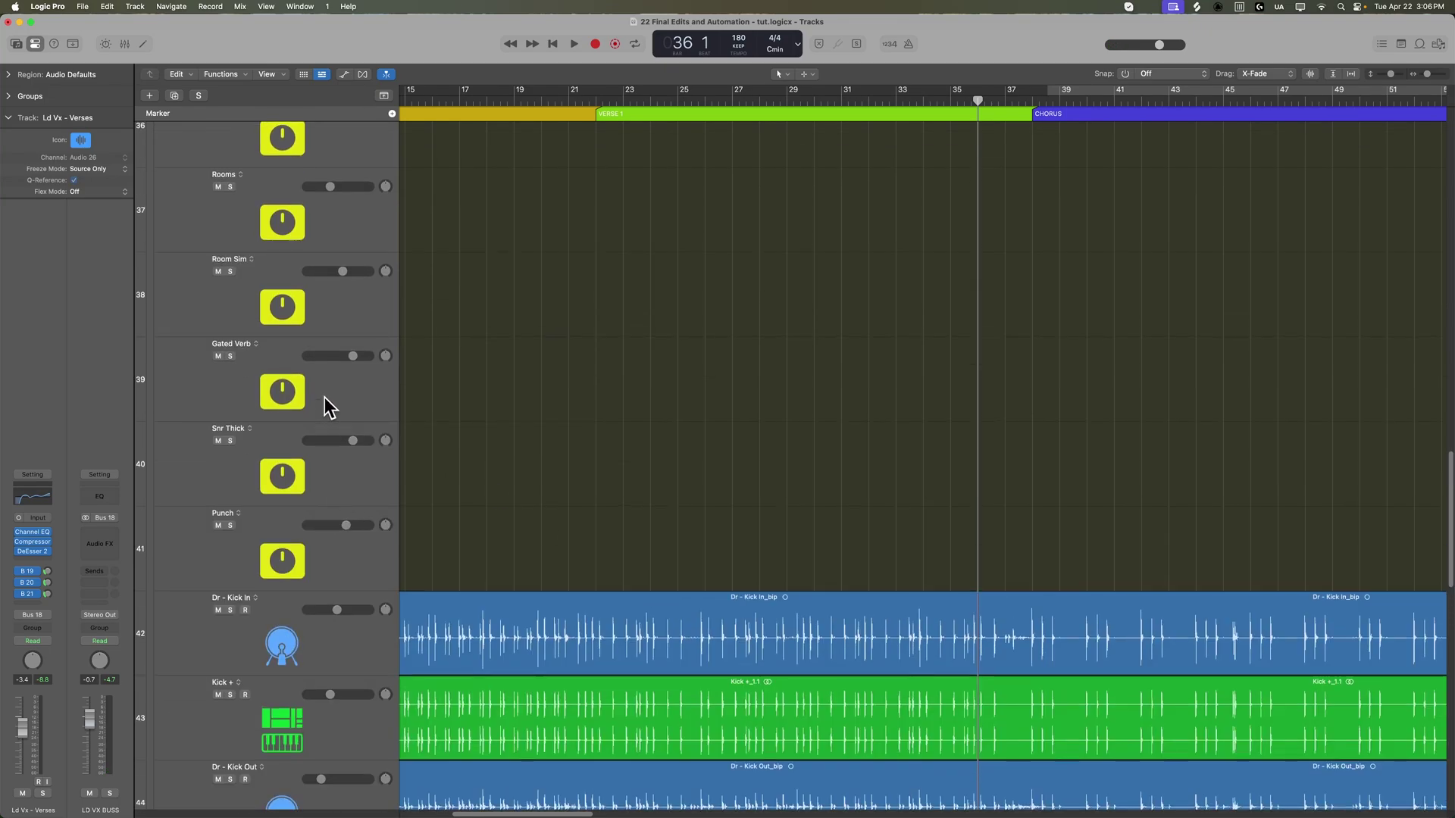
scroll(295, 561, "up", 2)
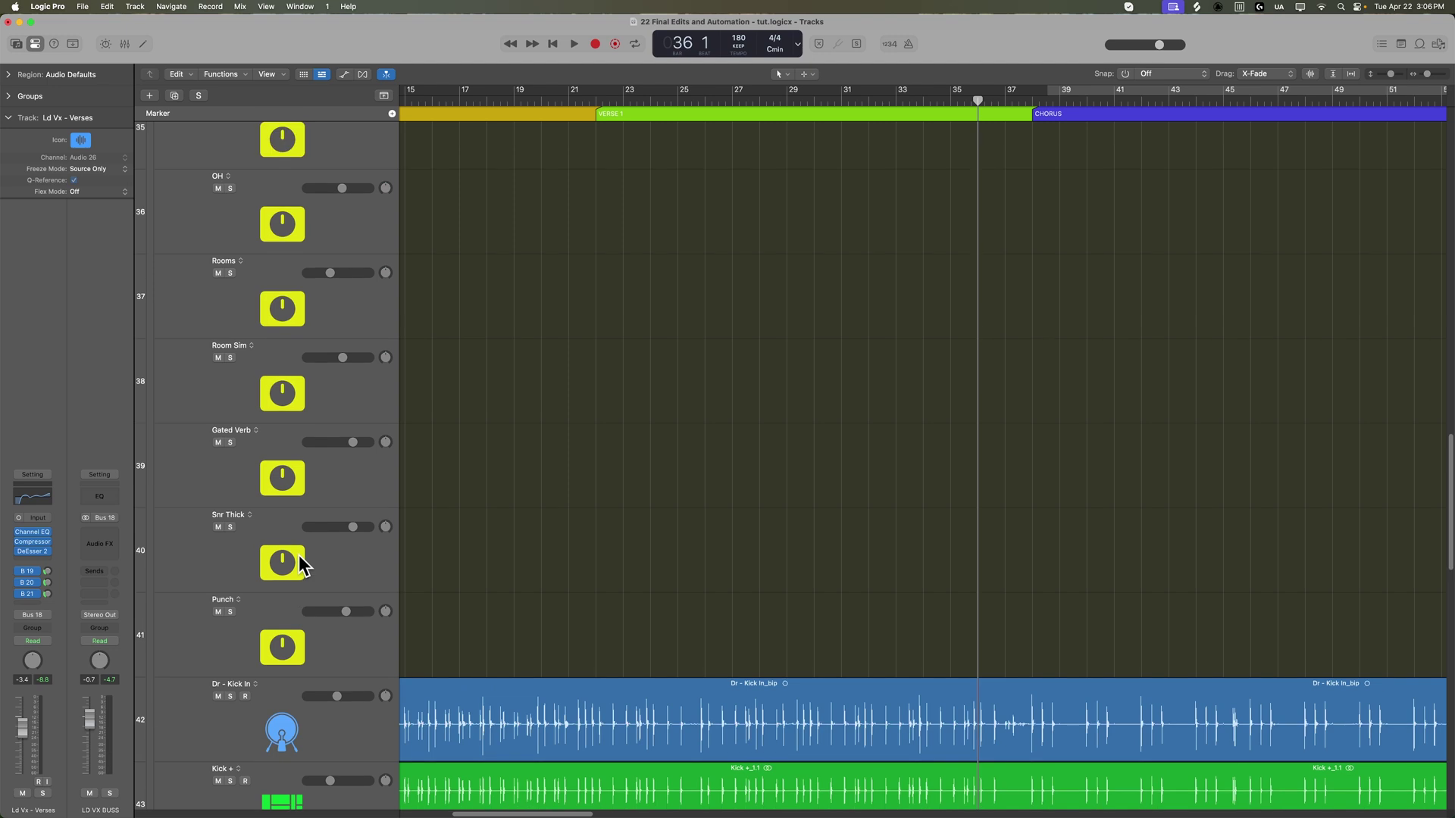
left_click(287, 222)
left_click(32, 580)
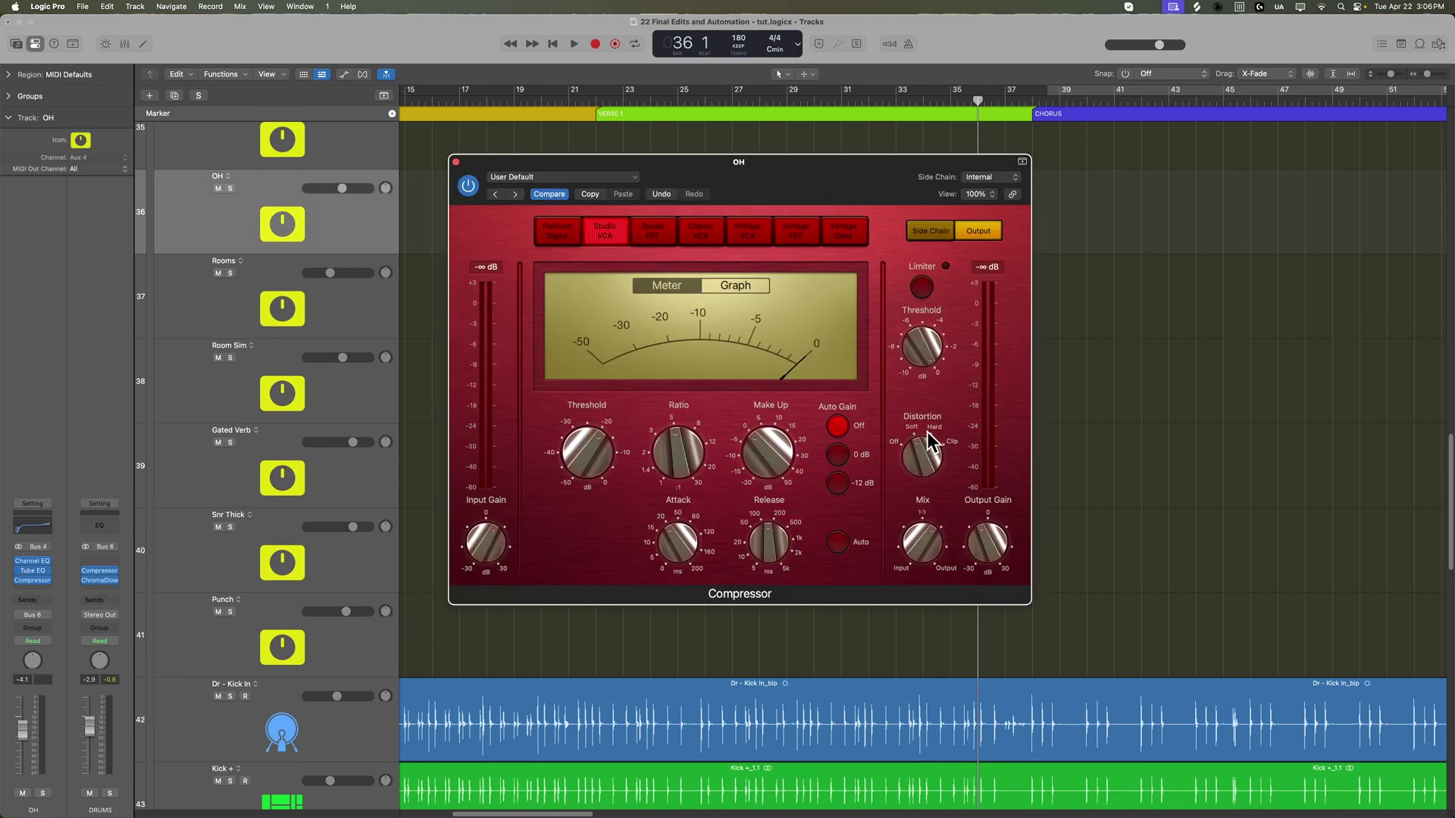
Solo the OH track, audition it from bar 36, and adjust the Compressor's mix amount.
key("s")
key("space")
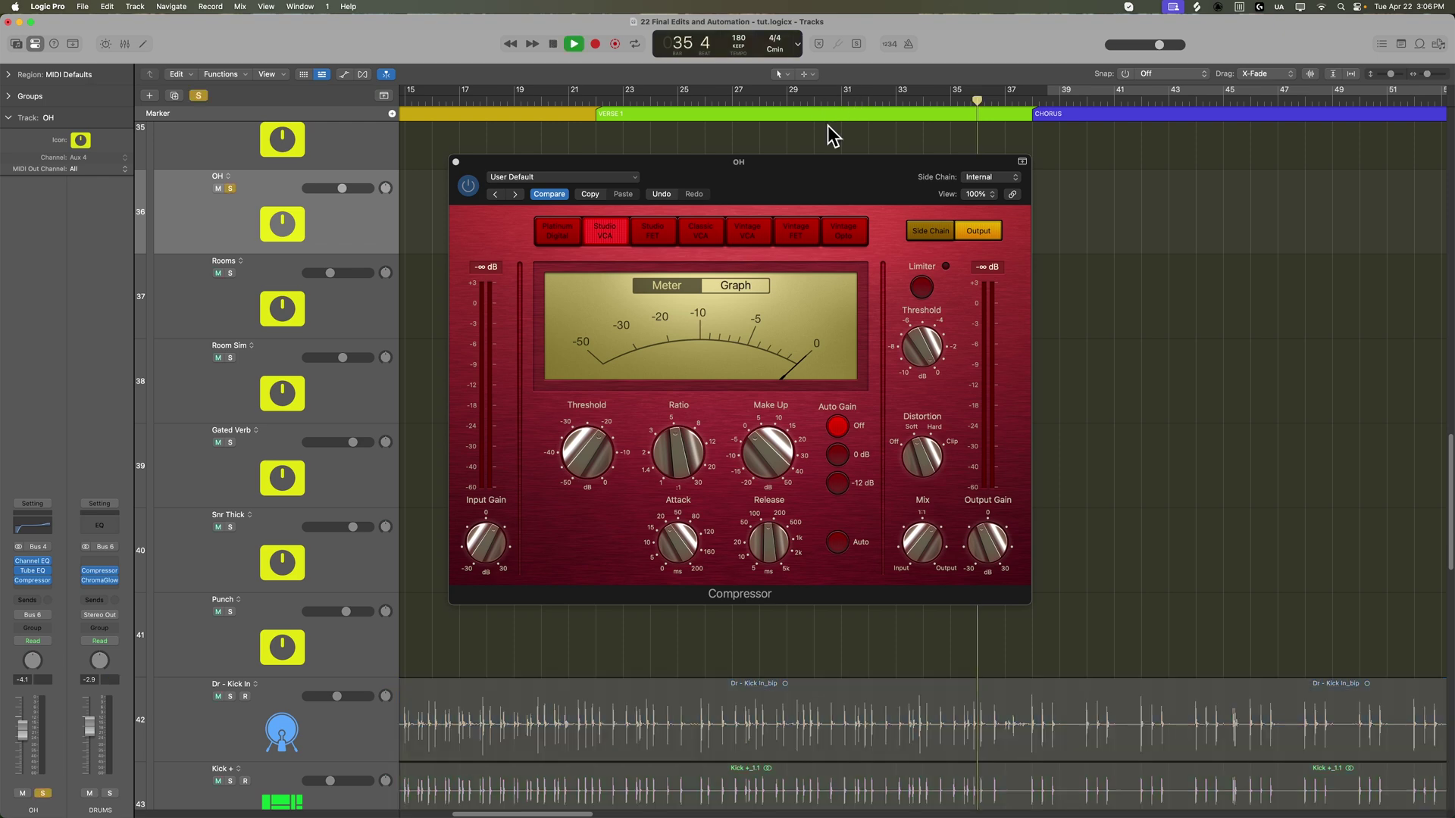
left_click(925, 547)
key("space")
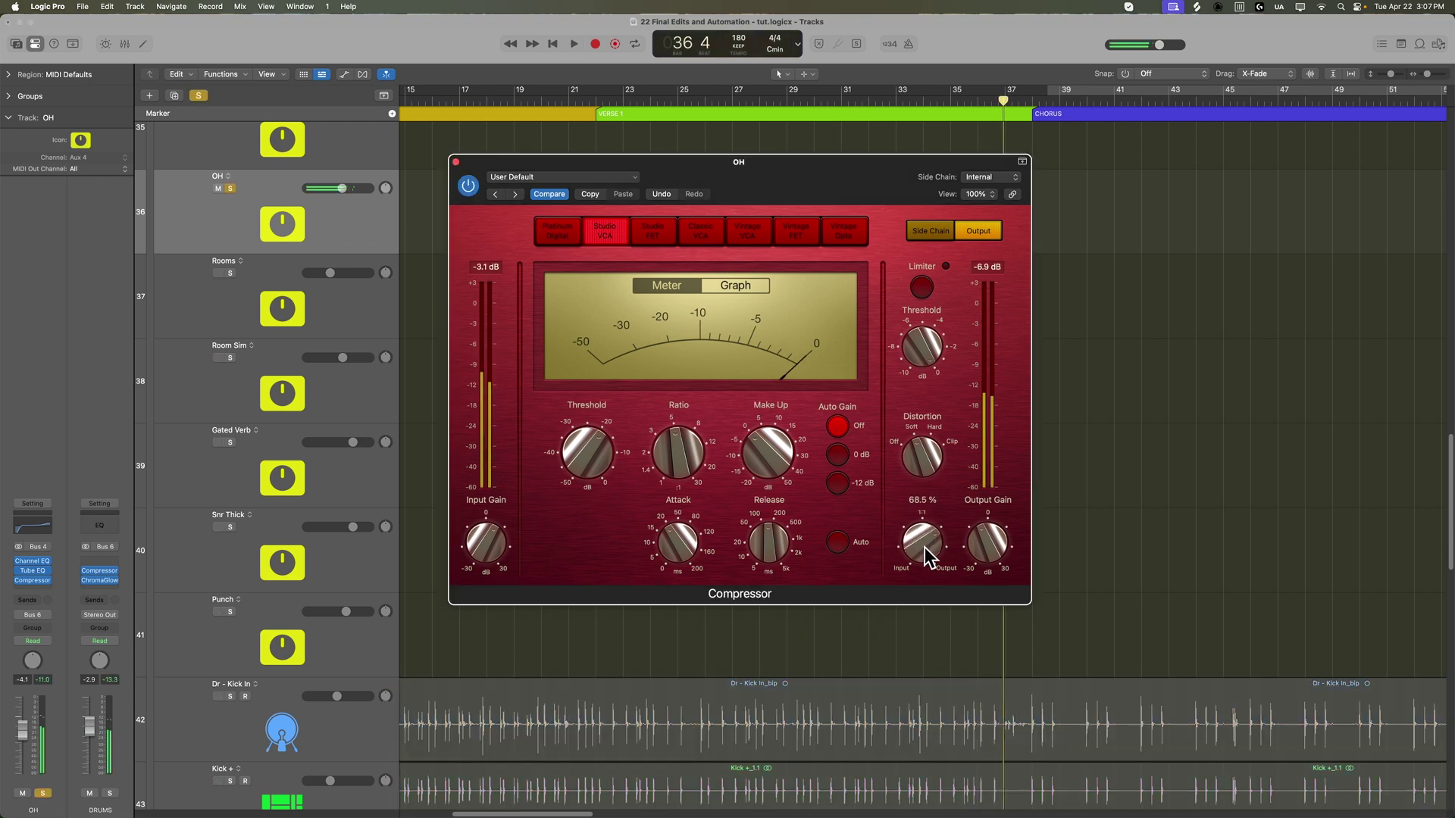
left_click_drag(925, 544, 929, 539)
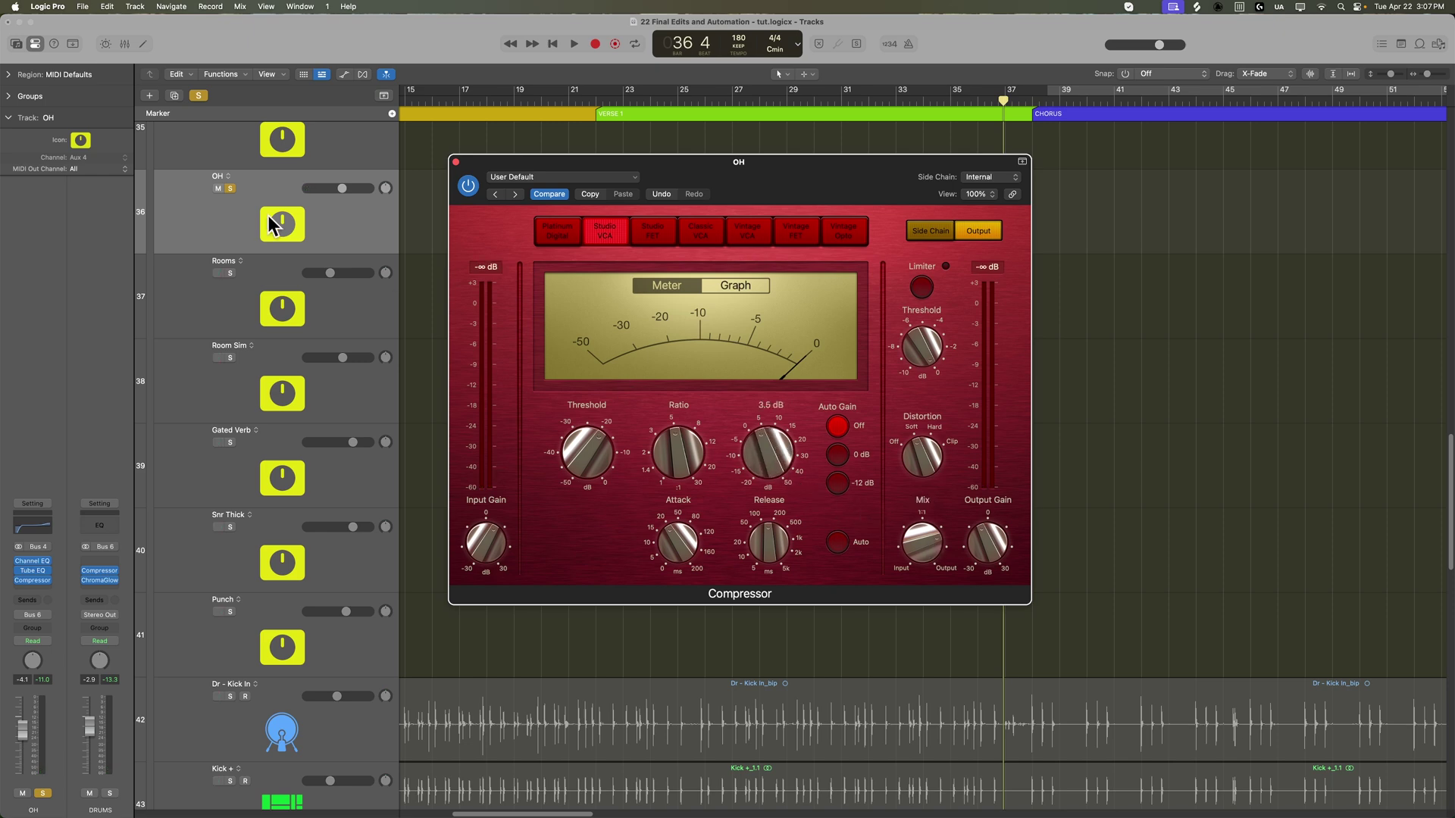
Unsolo the OH track and play the full mix from before bar 21 into the start of verse 1.
key("s")
left_click_drag(582, 100, 489, 101)
key("space")
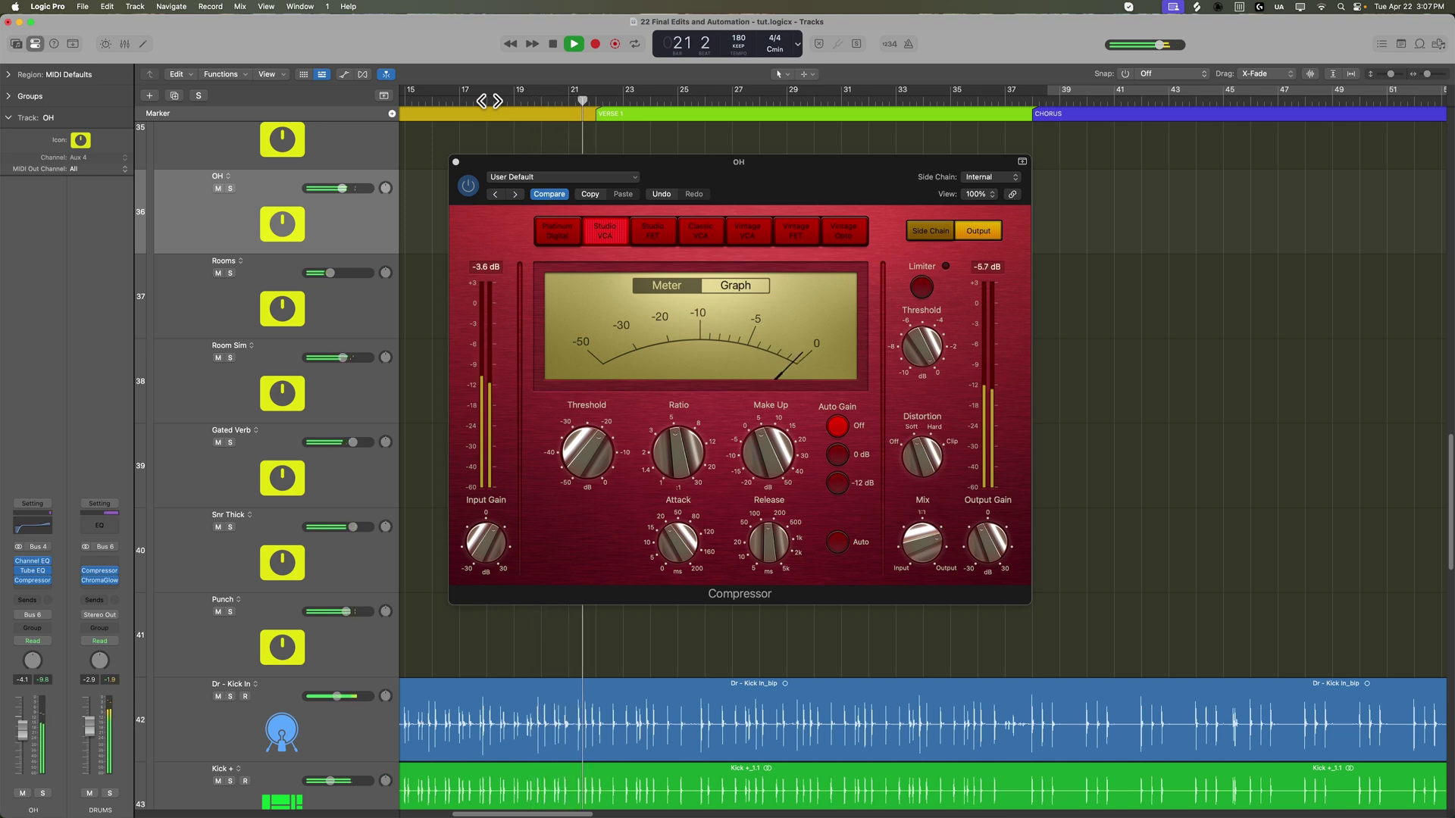
key("space")
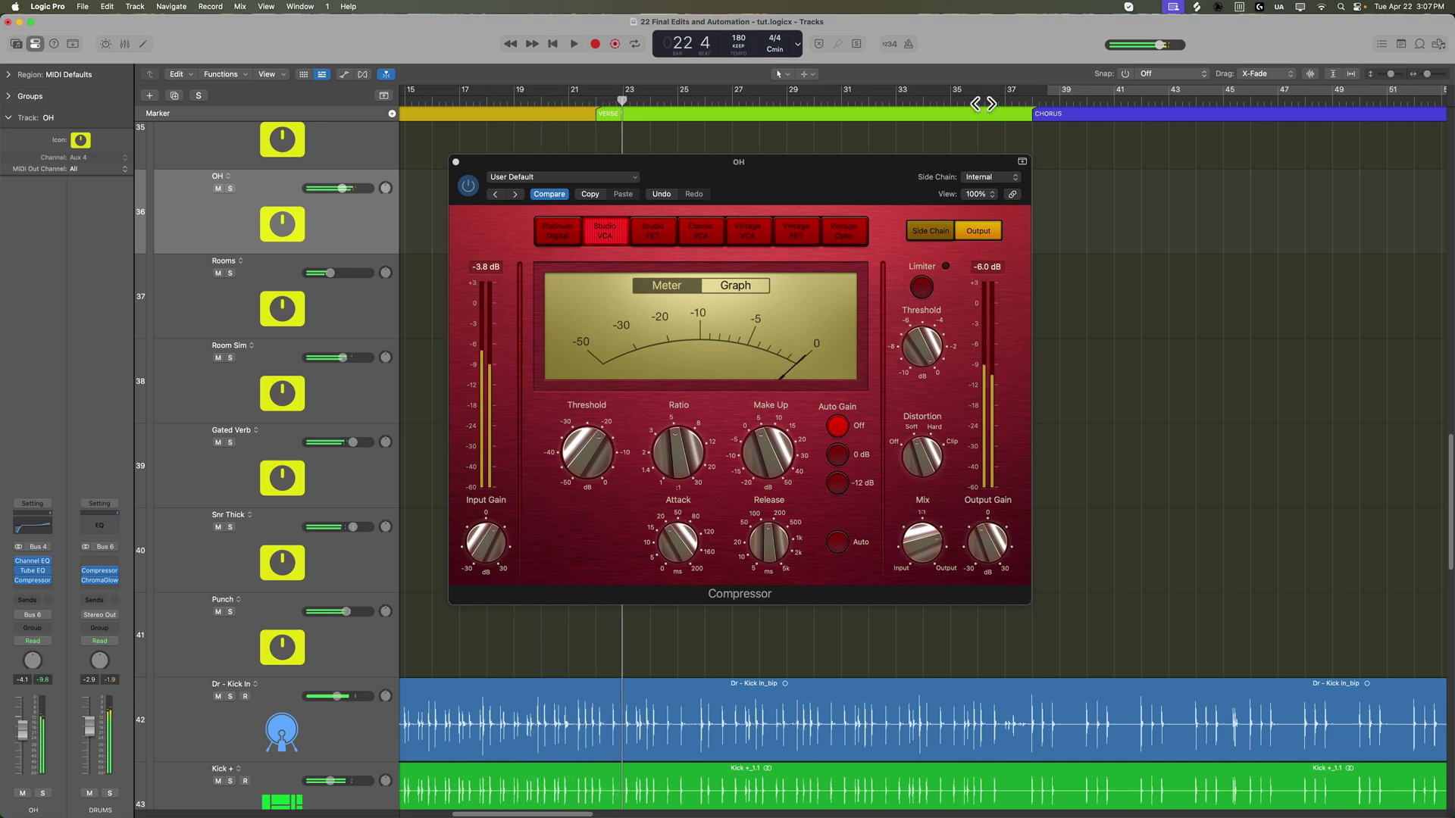
Close the OH Compressor window and play the full mix from bar 35 into the chorus.
left_click(455, 163)
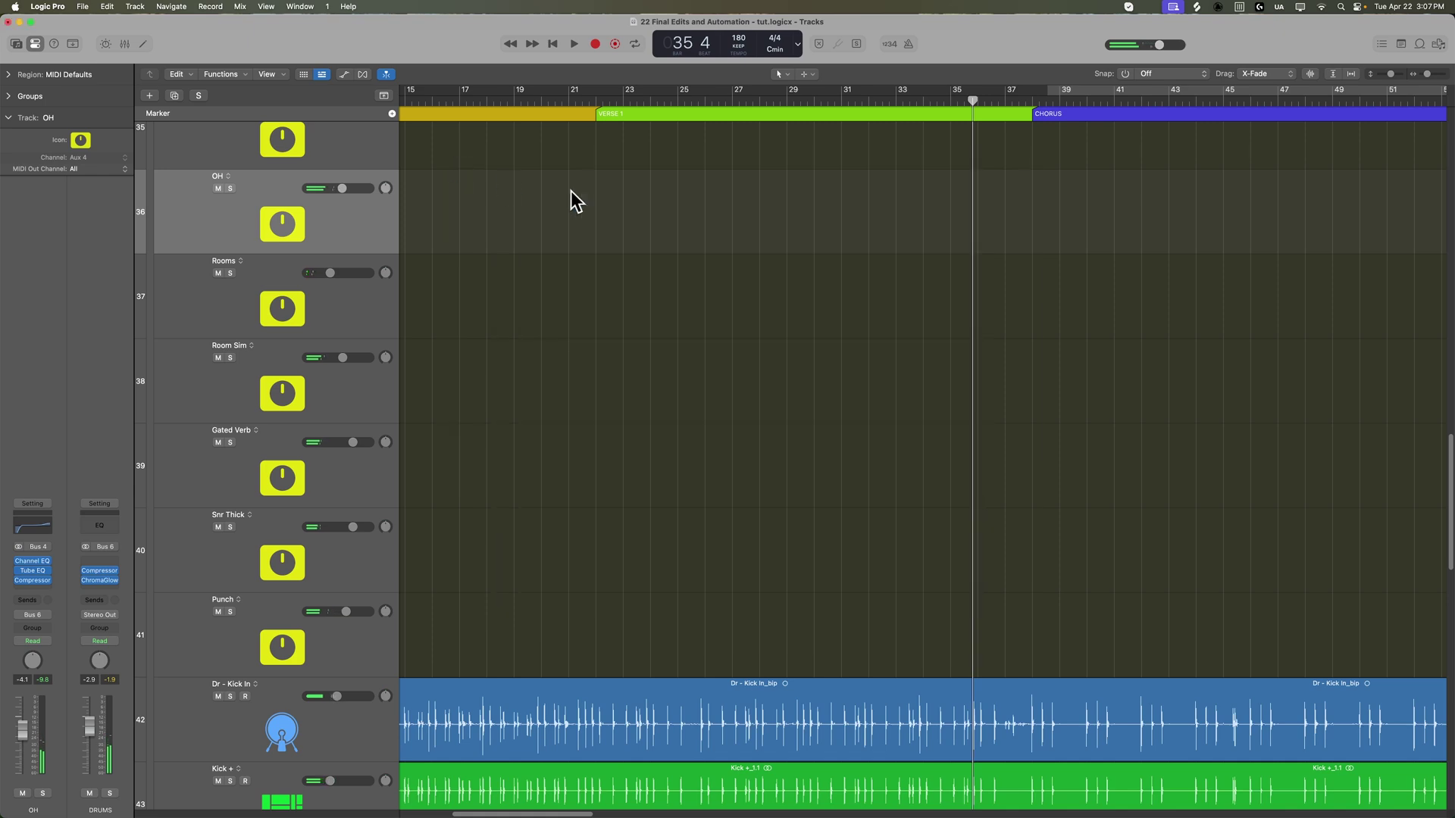
key("space")
key("super+Right")
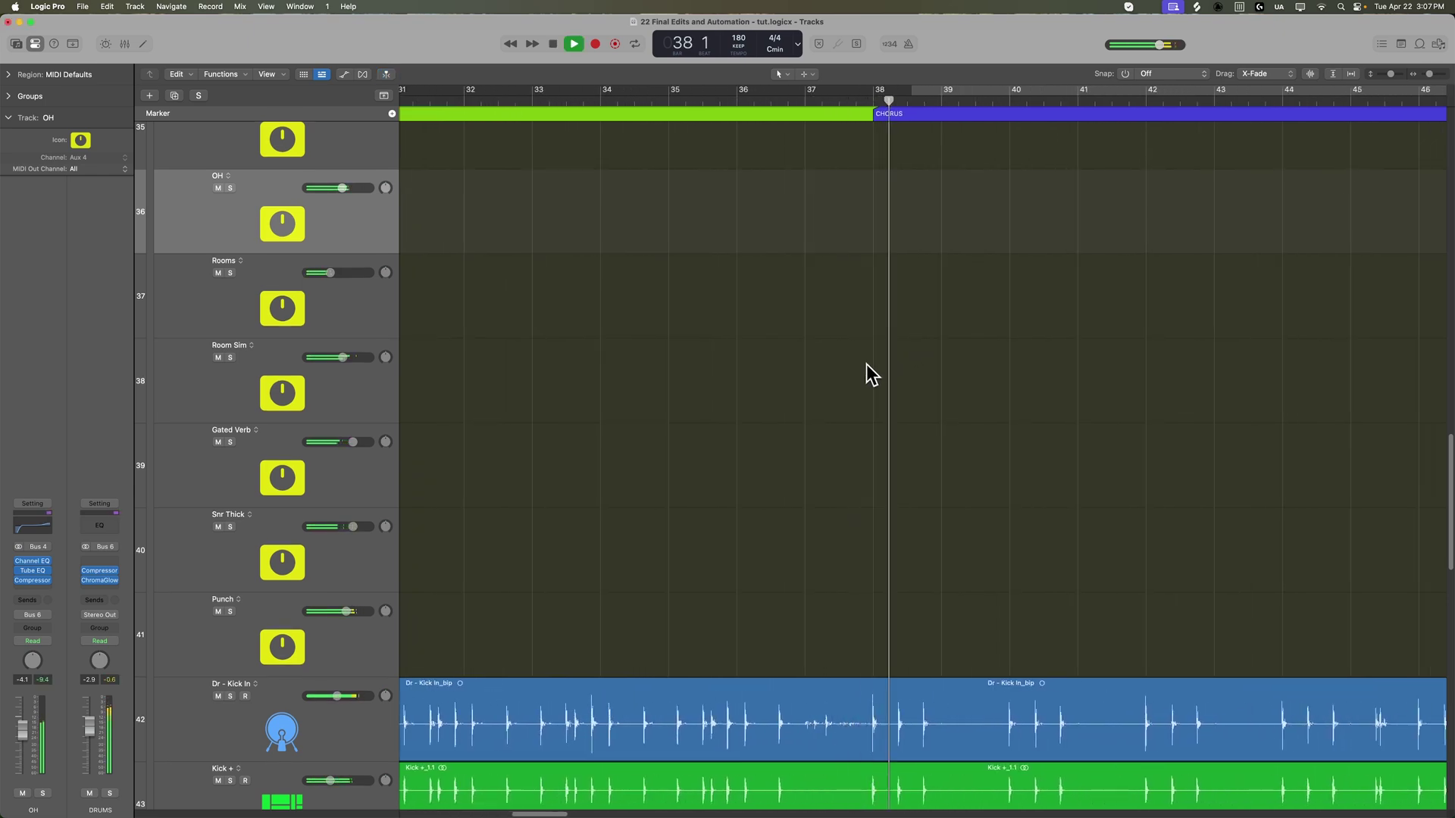
key("space")
Raise the levels of the Tom 1, Tom 2 and Tom 3 tracks together, with Tom 1 at -3.3 dB, and play from bar 36.
scroll(841, 362, "down", 15)
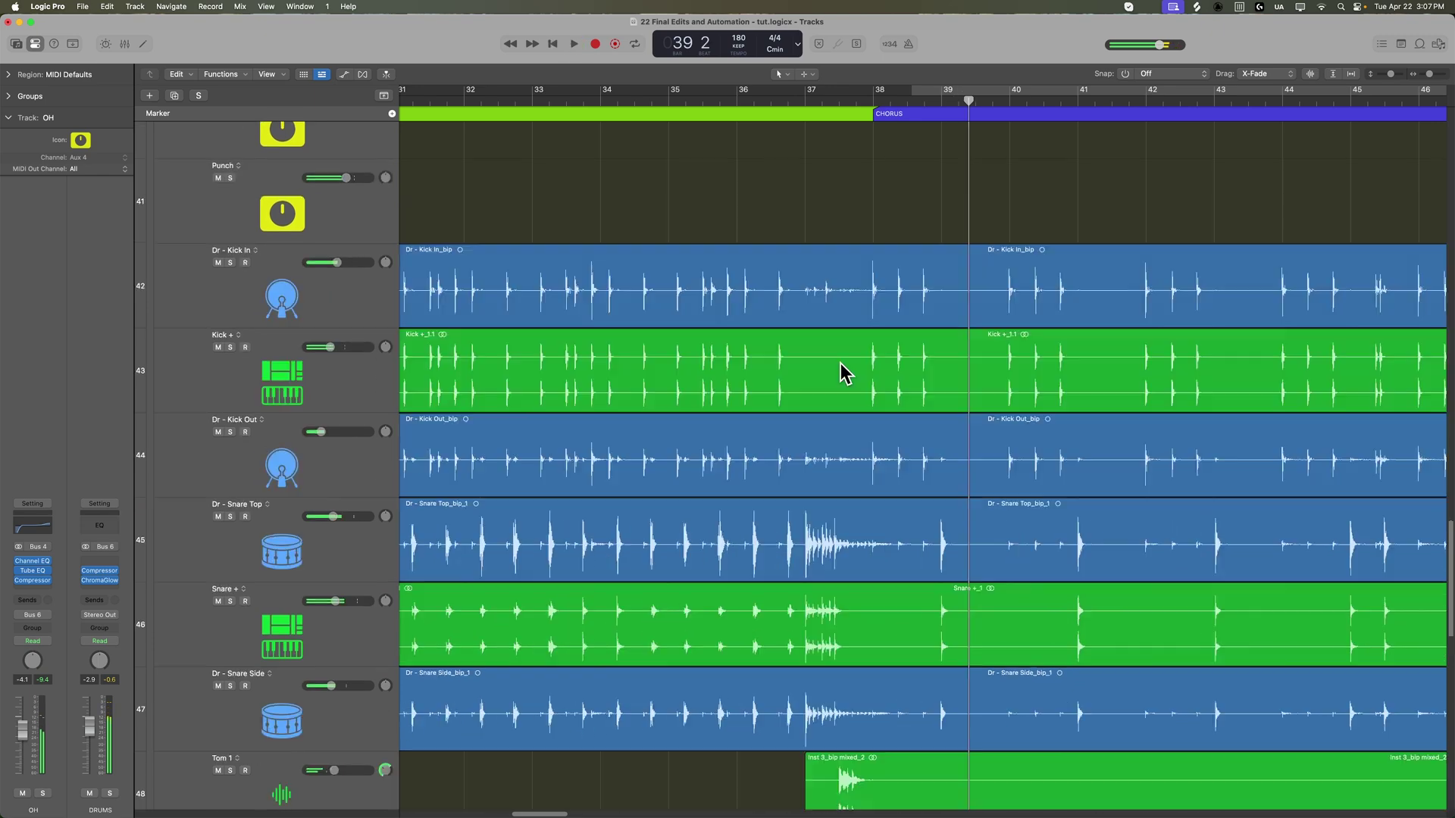
scroll(841, 363, "up", 2)
left_click(340, 312)
left_click(340, 468, "shift")
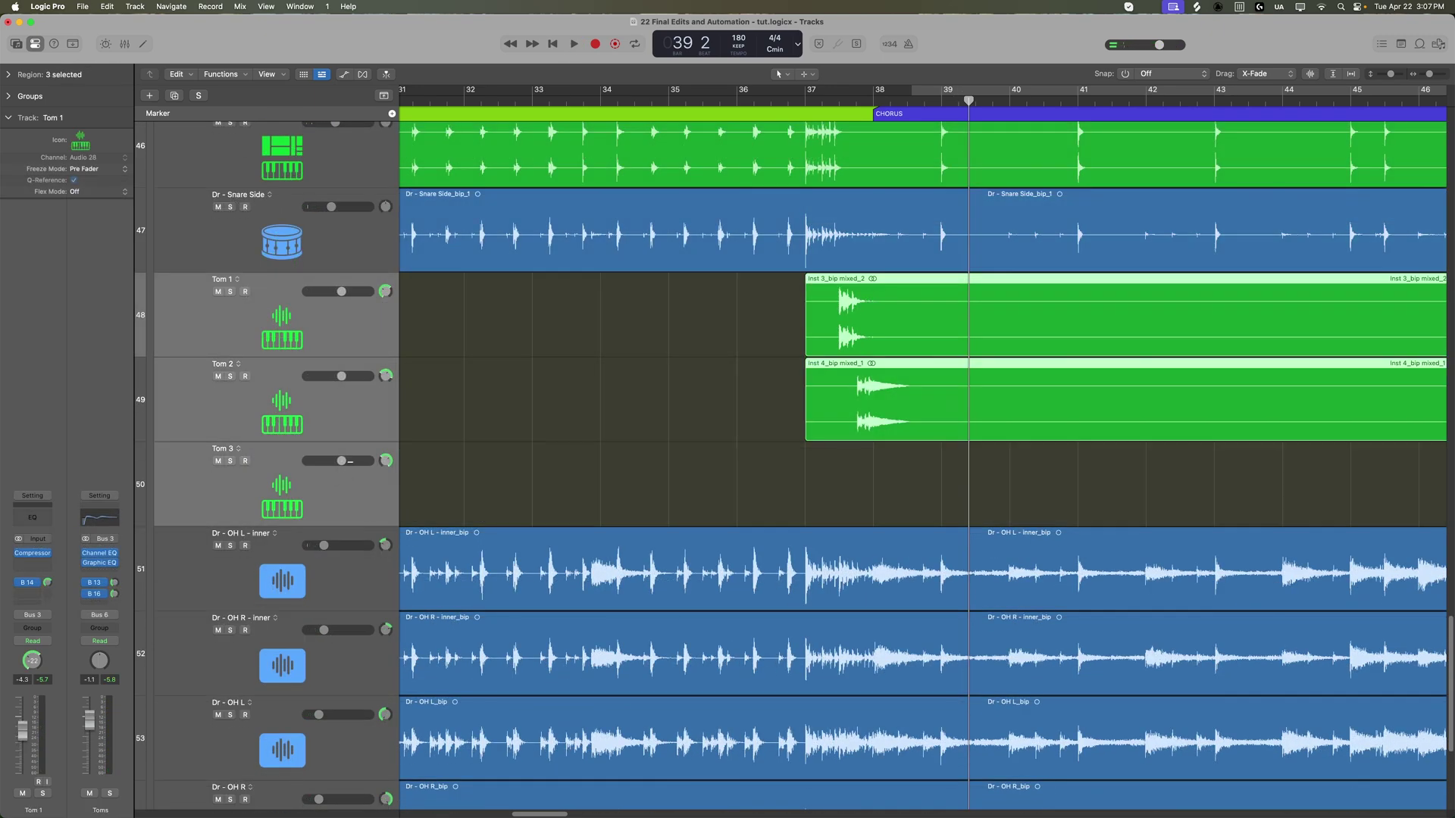
left_click(746, 99)
key("space")
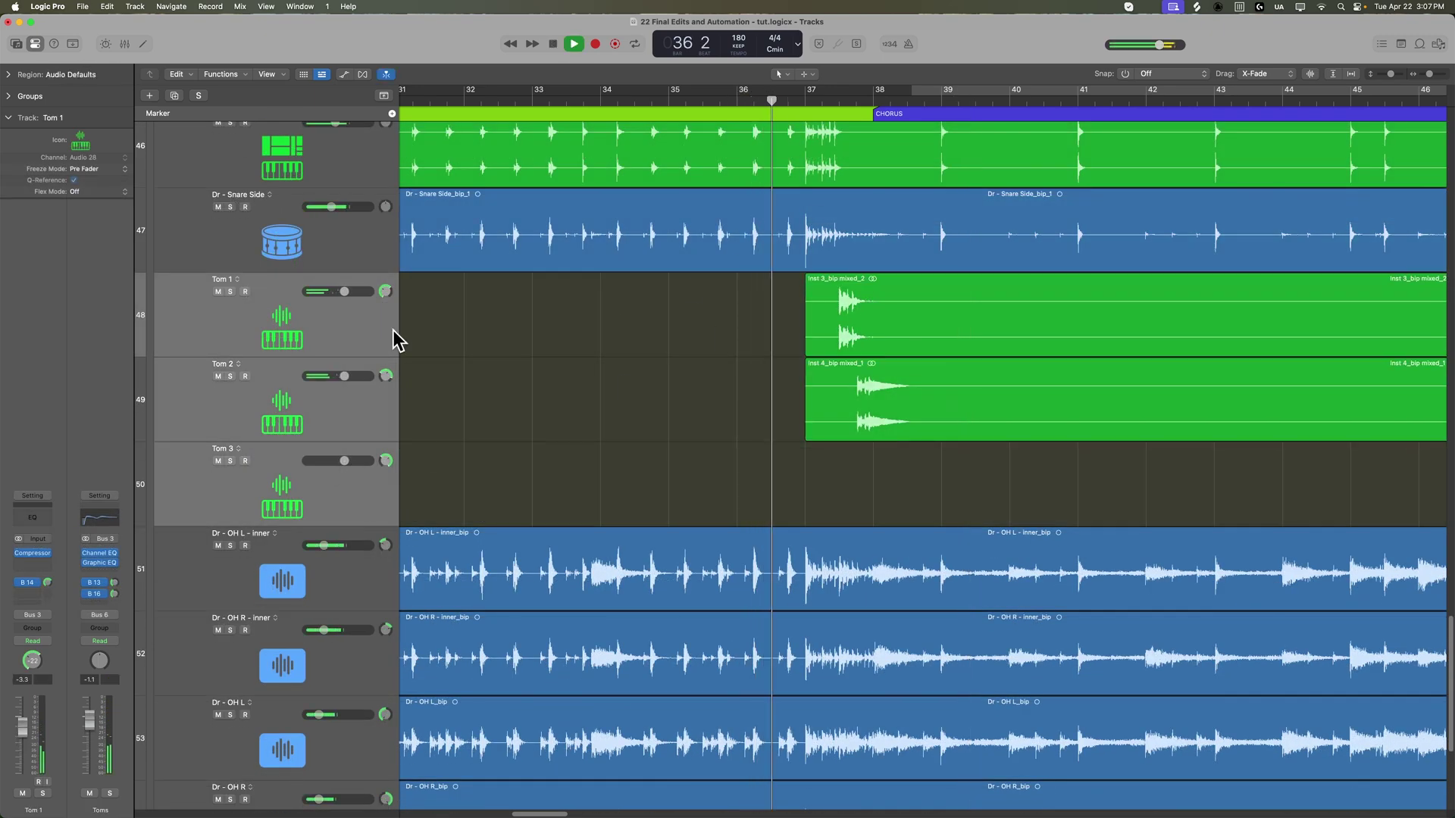
Lower only the Tom 1 track to -4.3 dB and replay the tom fill from bar 36 into the chorus.
left_click(373, 325)
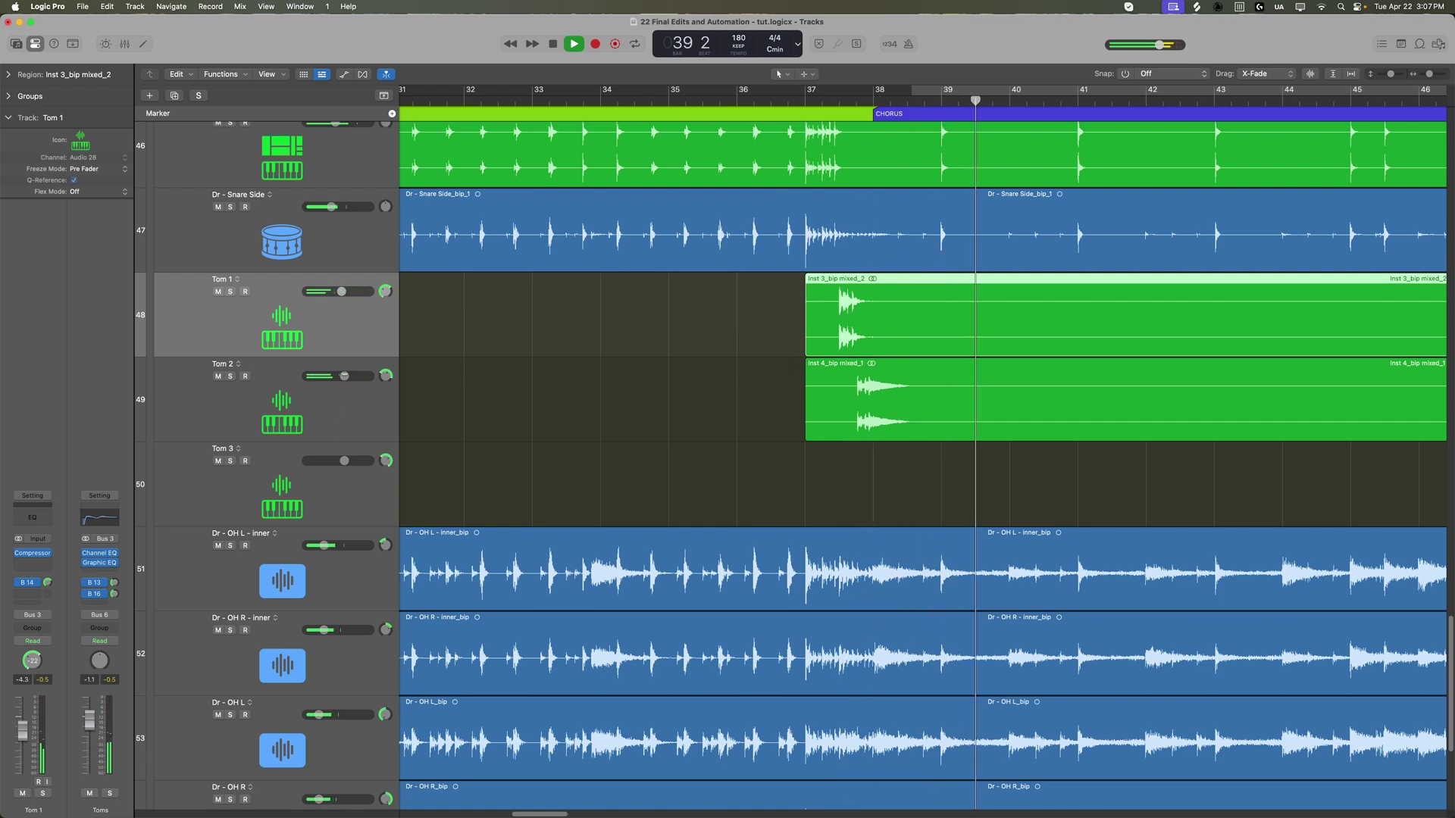
left_click(757, 102)
left_click(656, 370)
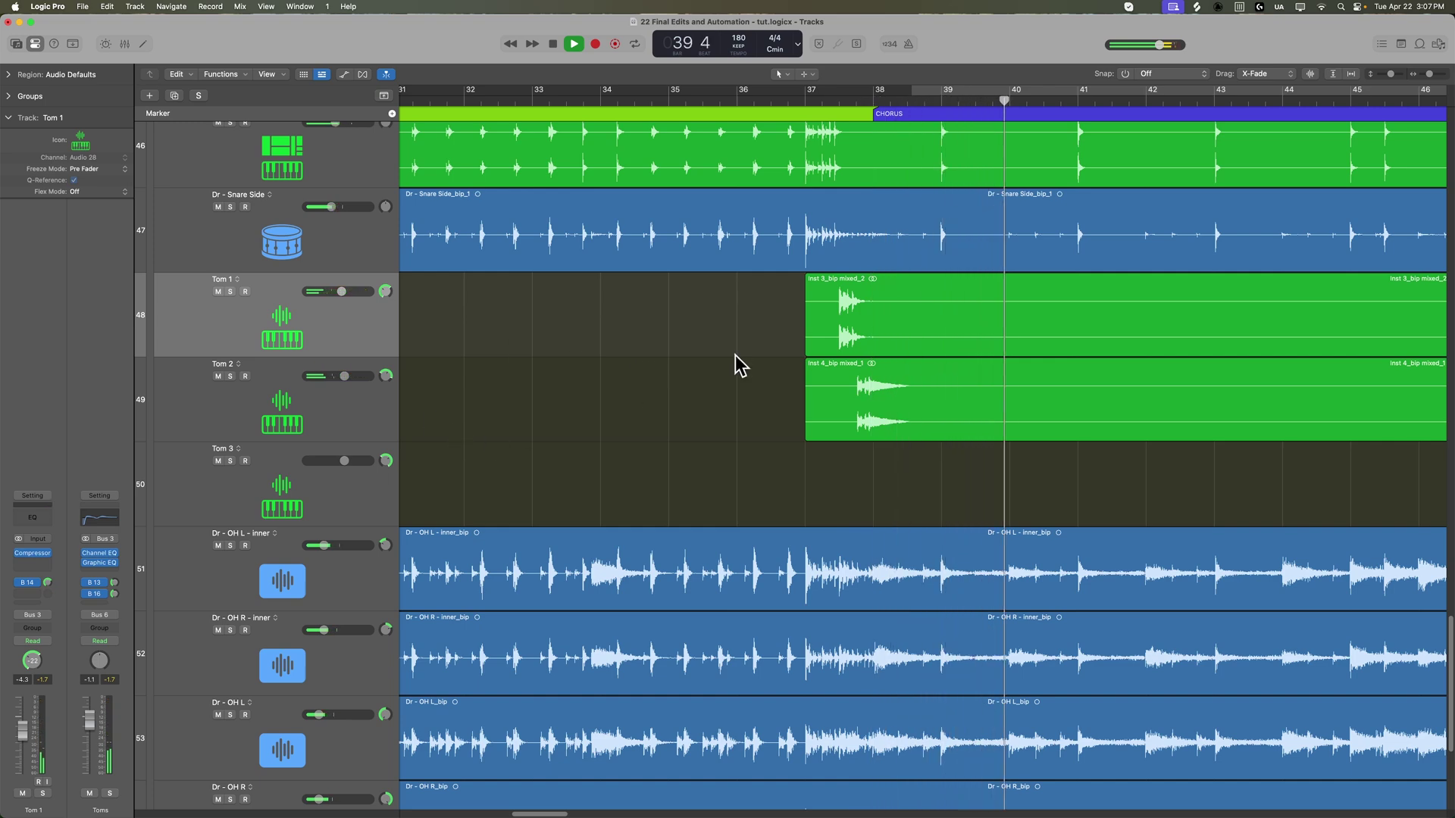
Play the drums from bar 5, just before the intro begins.
key("super+Left")
key("super+Left")
key("super+Left")
key("super+Left")
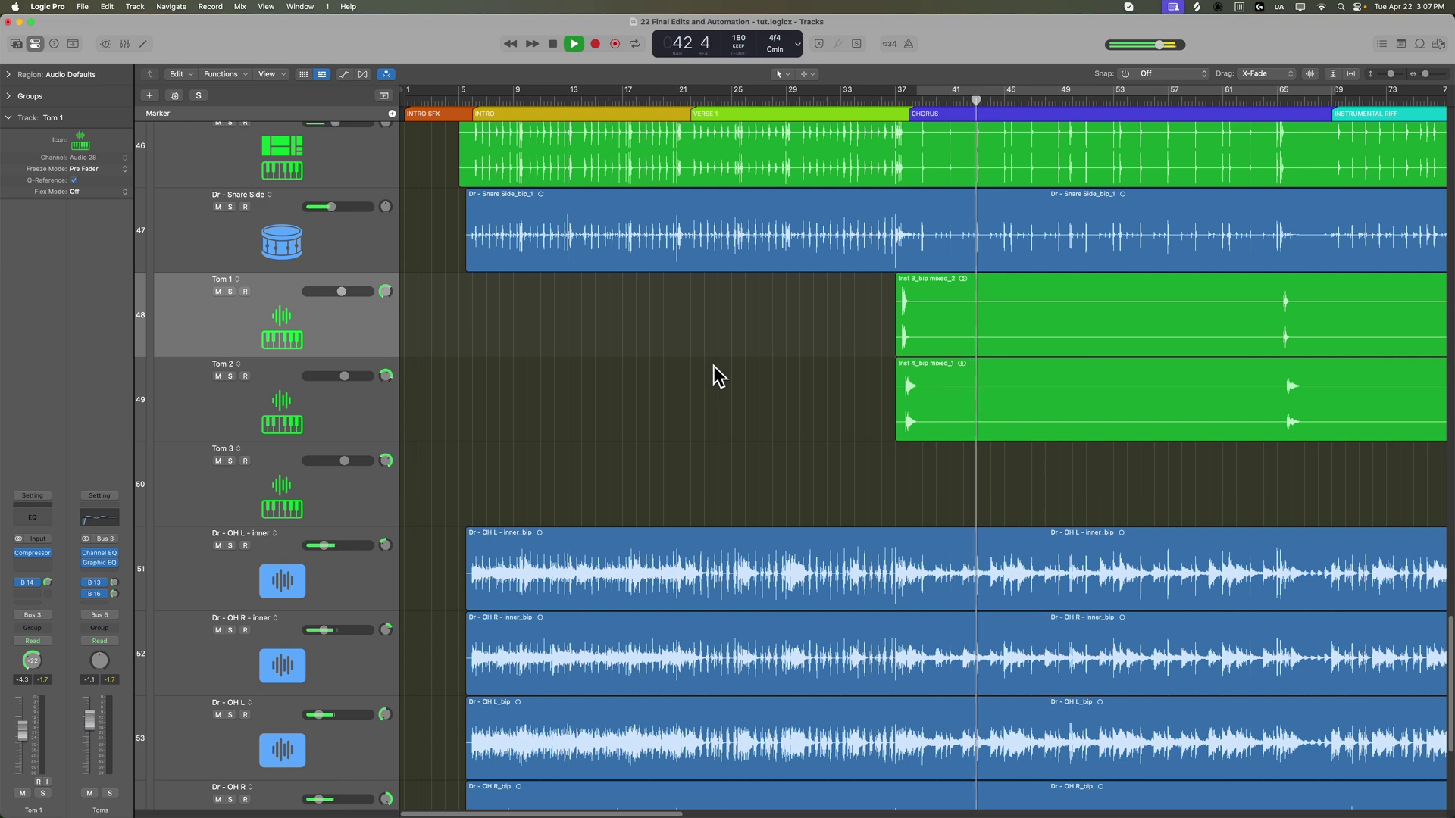
scroll(513, 195, "up", 4)
left_click(464, 99)
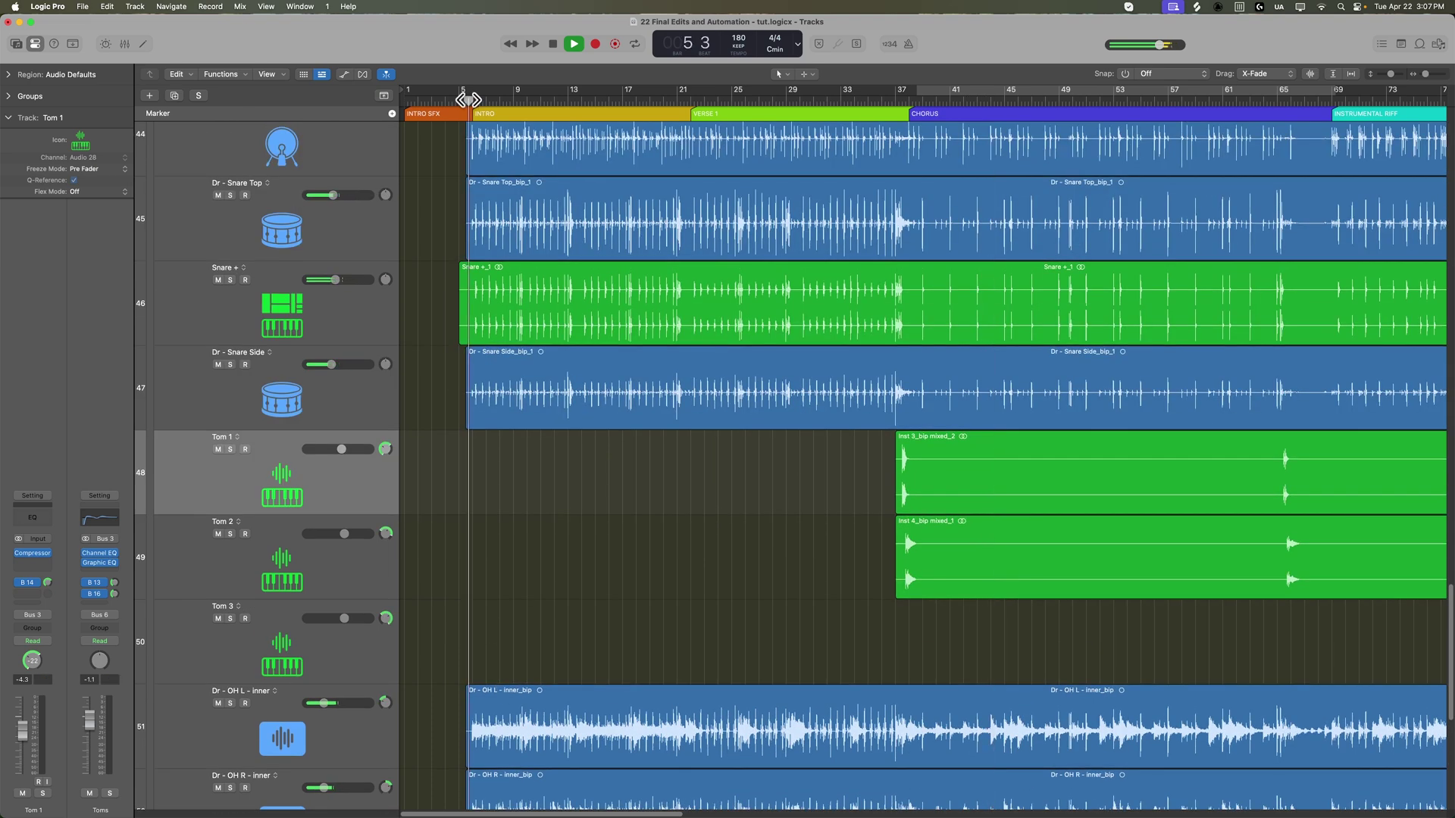
Select the Snare + track and increase its track height to enlarge the intro waveform.
key("super+Right")
key("super+Right")
key("super+Right")
key("super+Right")
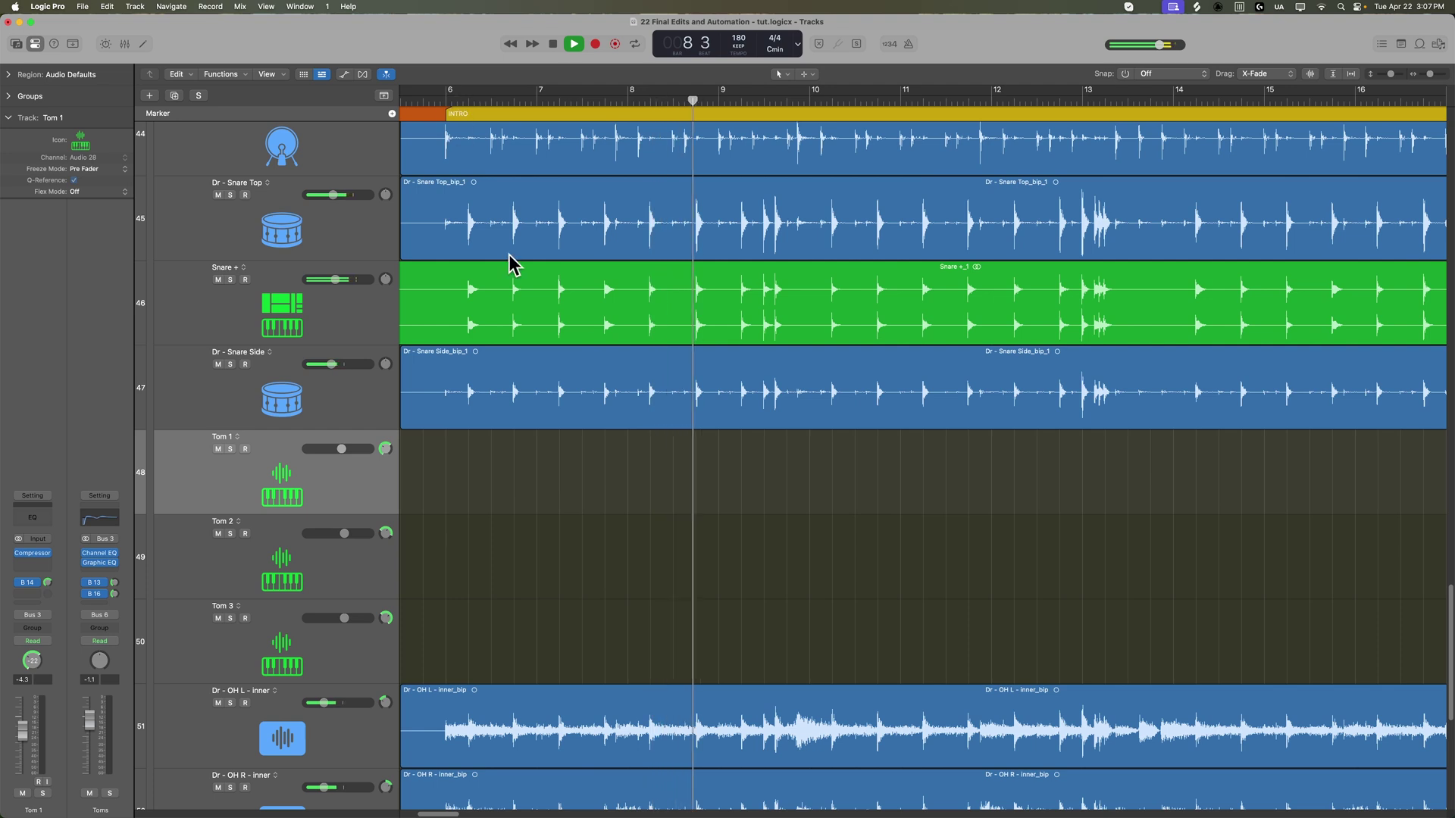
scroll(662, 509, "left", 2)
scroll(661, 509, "left", 3)
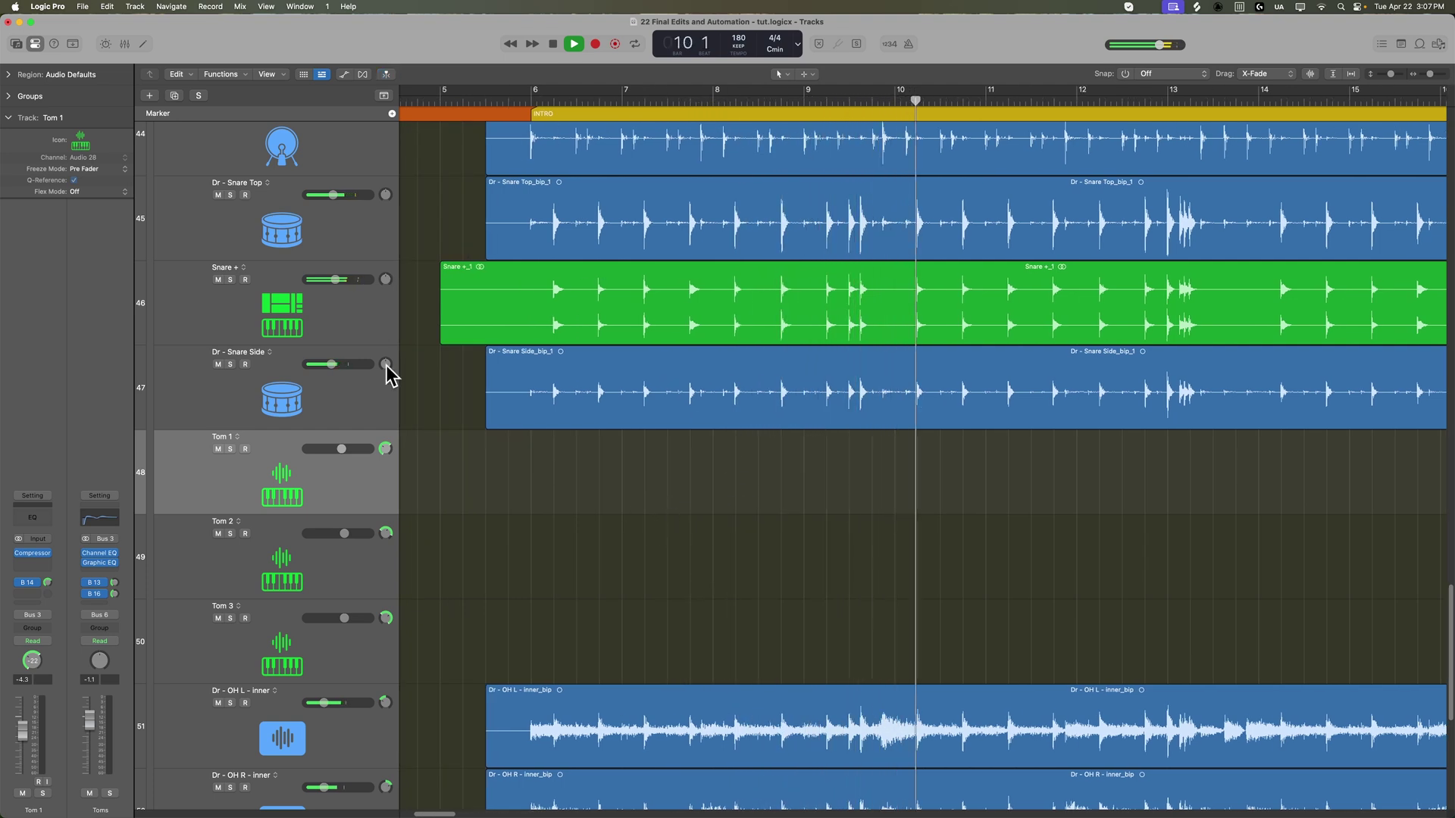
left_click(321, 318)
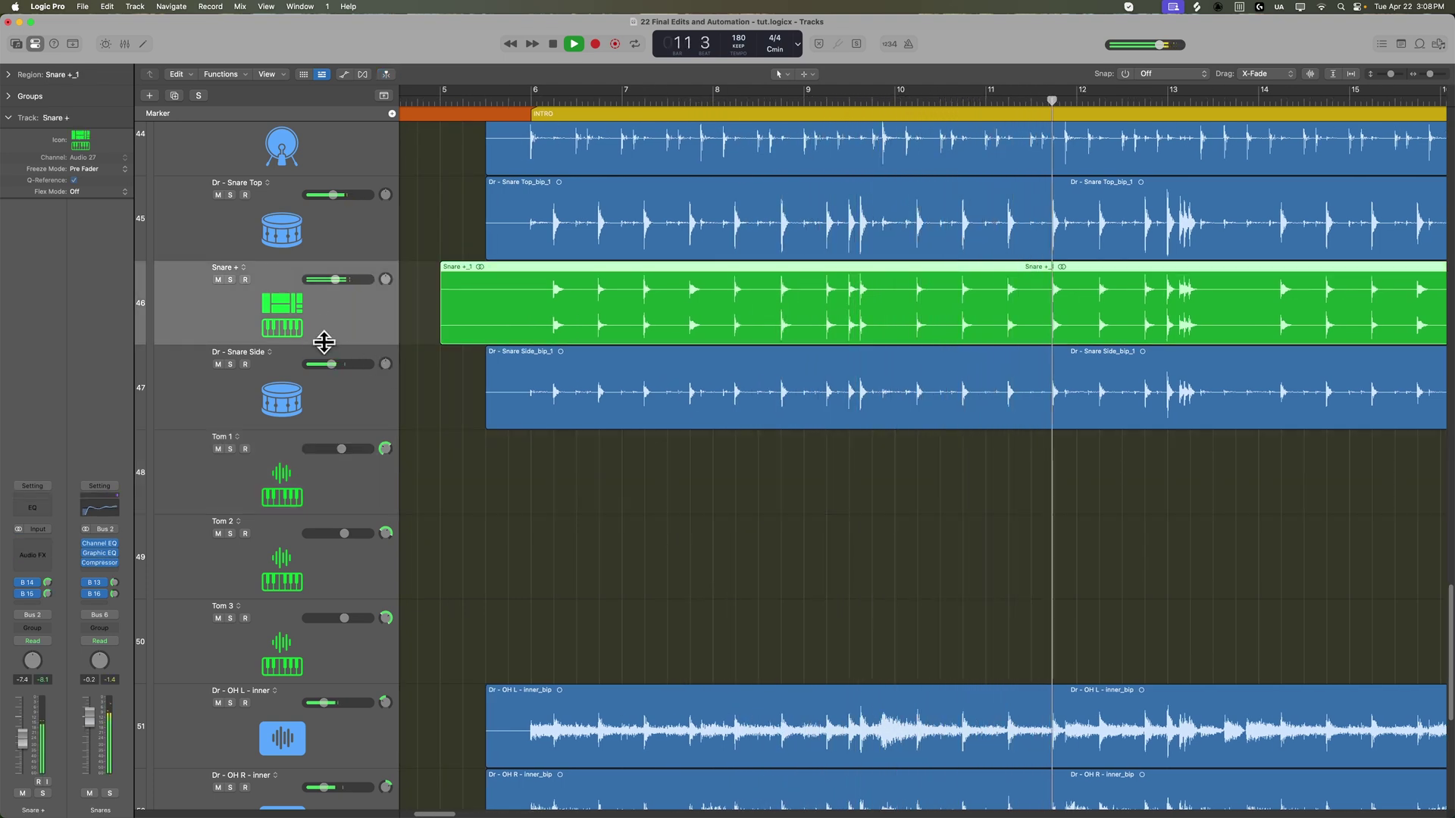
left_click_drag(322, 345, 320, 457)
left_click(742, 653)
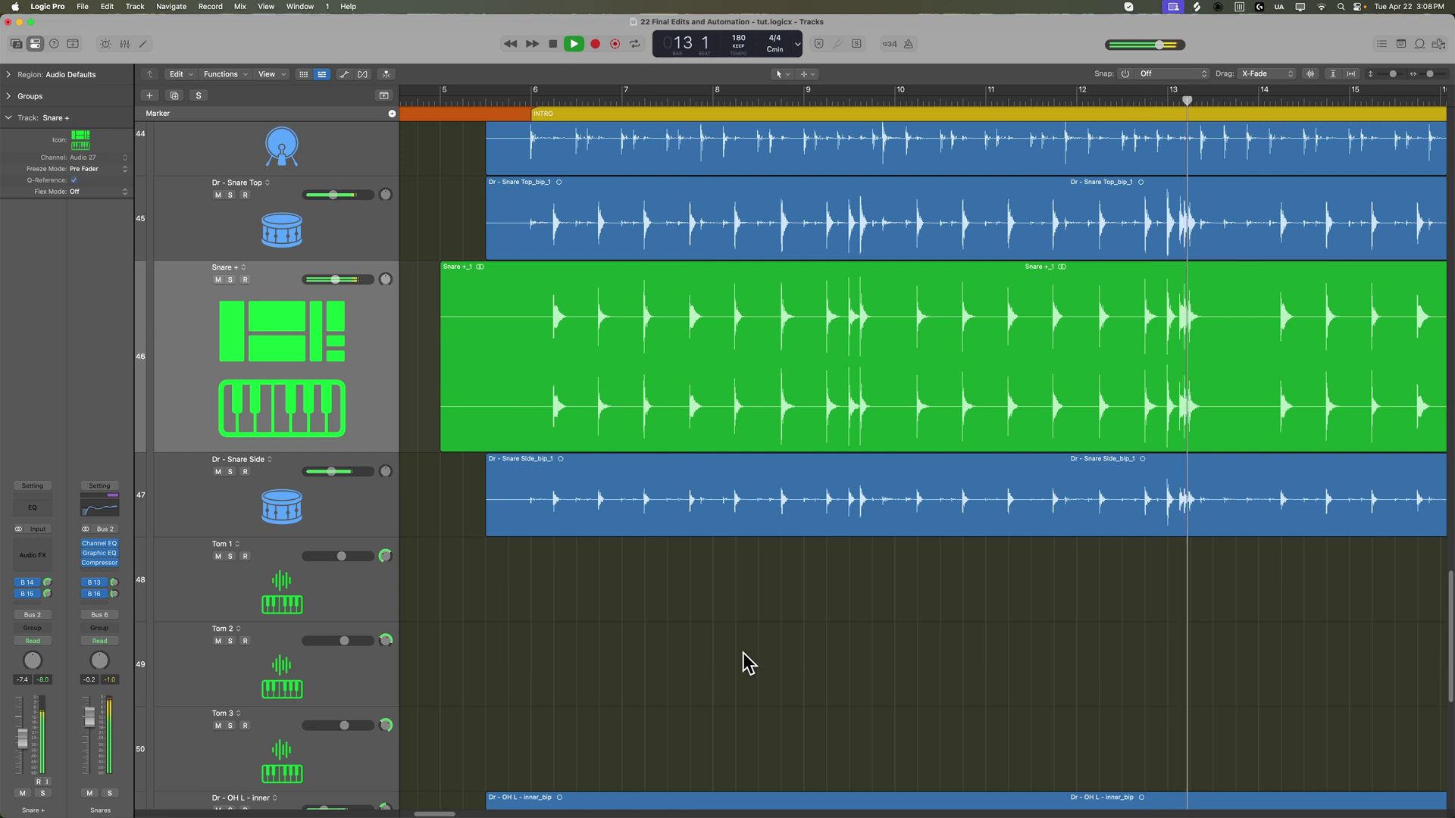
Return the playhead to just before bar 6 and compare the Snare + hits across the intro.
left_click(520, 99)
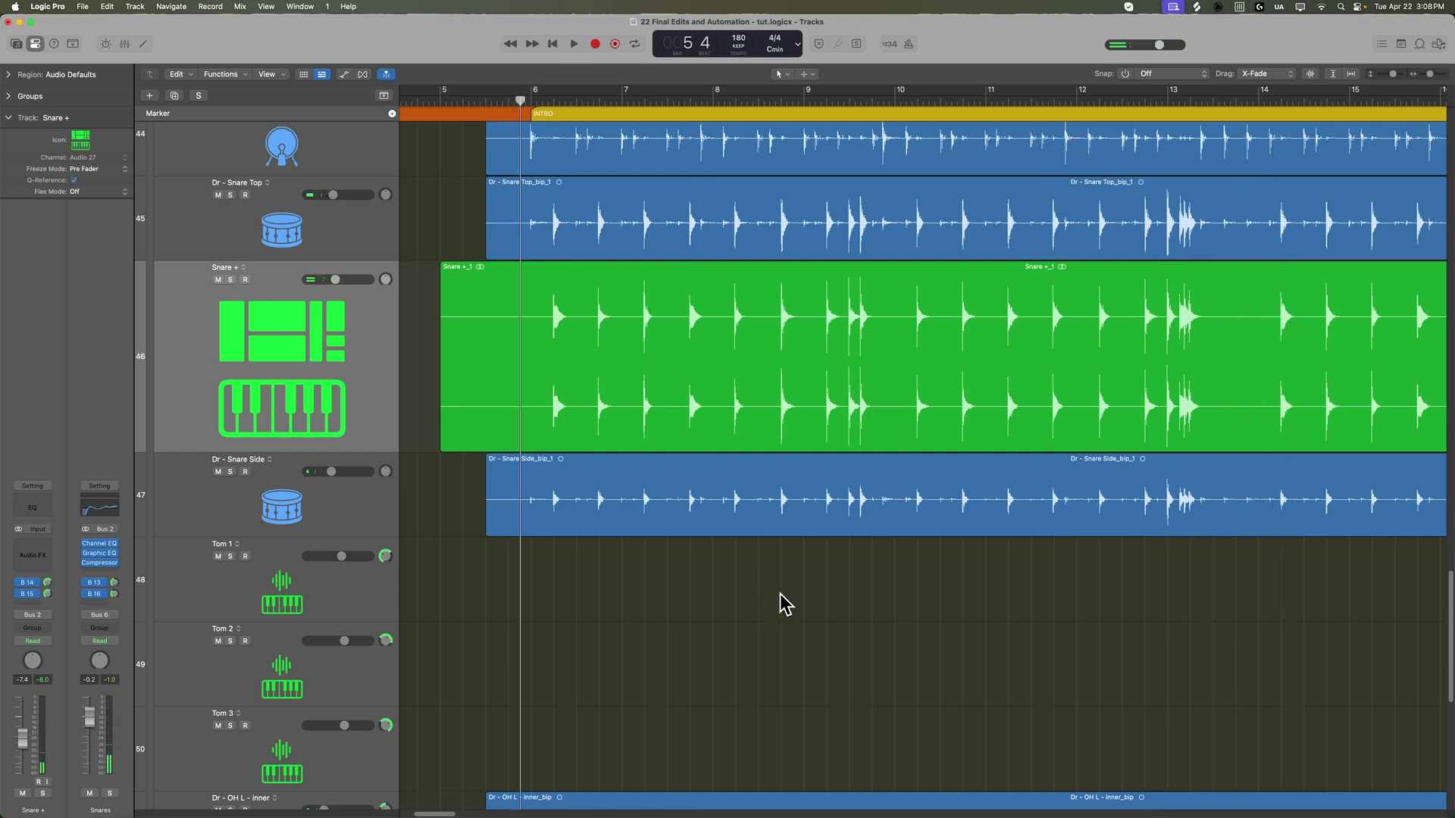
key("super+Right")
key("super+Right")
scroll(785, 603, "right", 2)
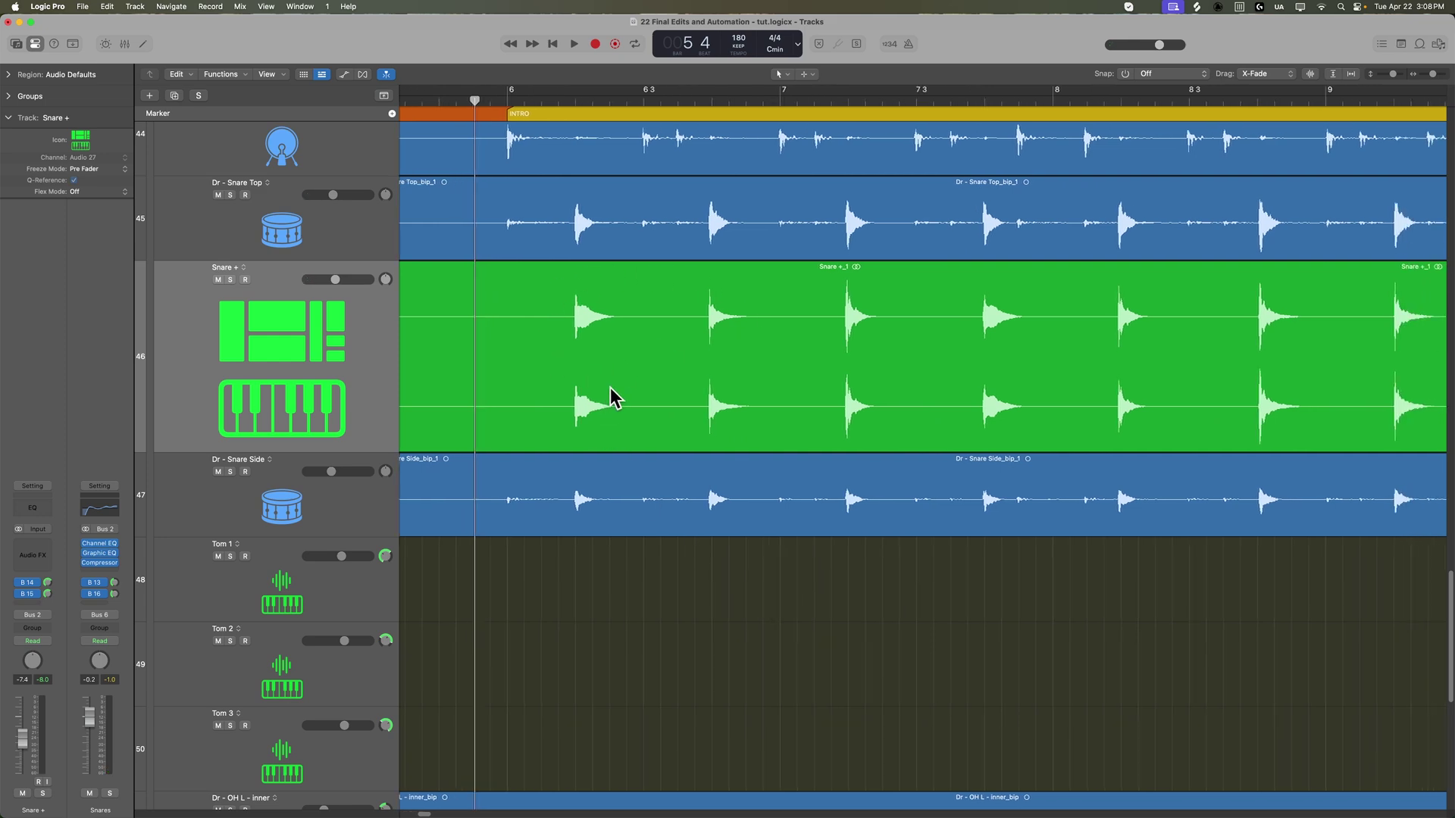
key("super+Left")
key("super+Left")
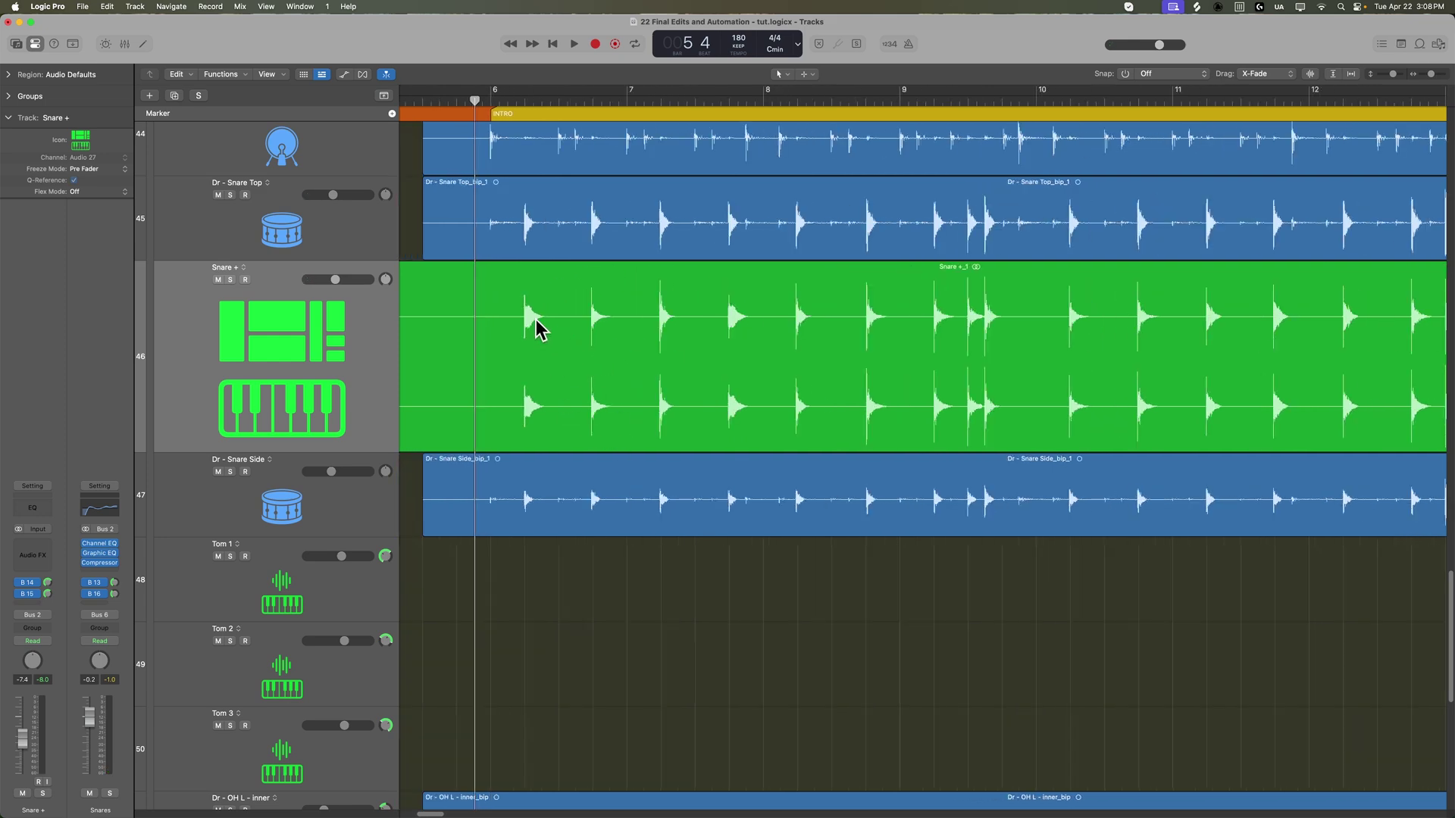
scroll(833, 371, "right", 15)
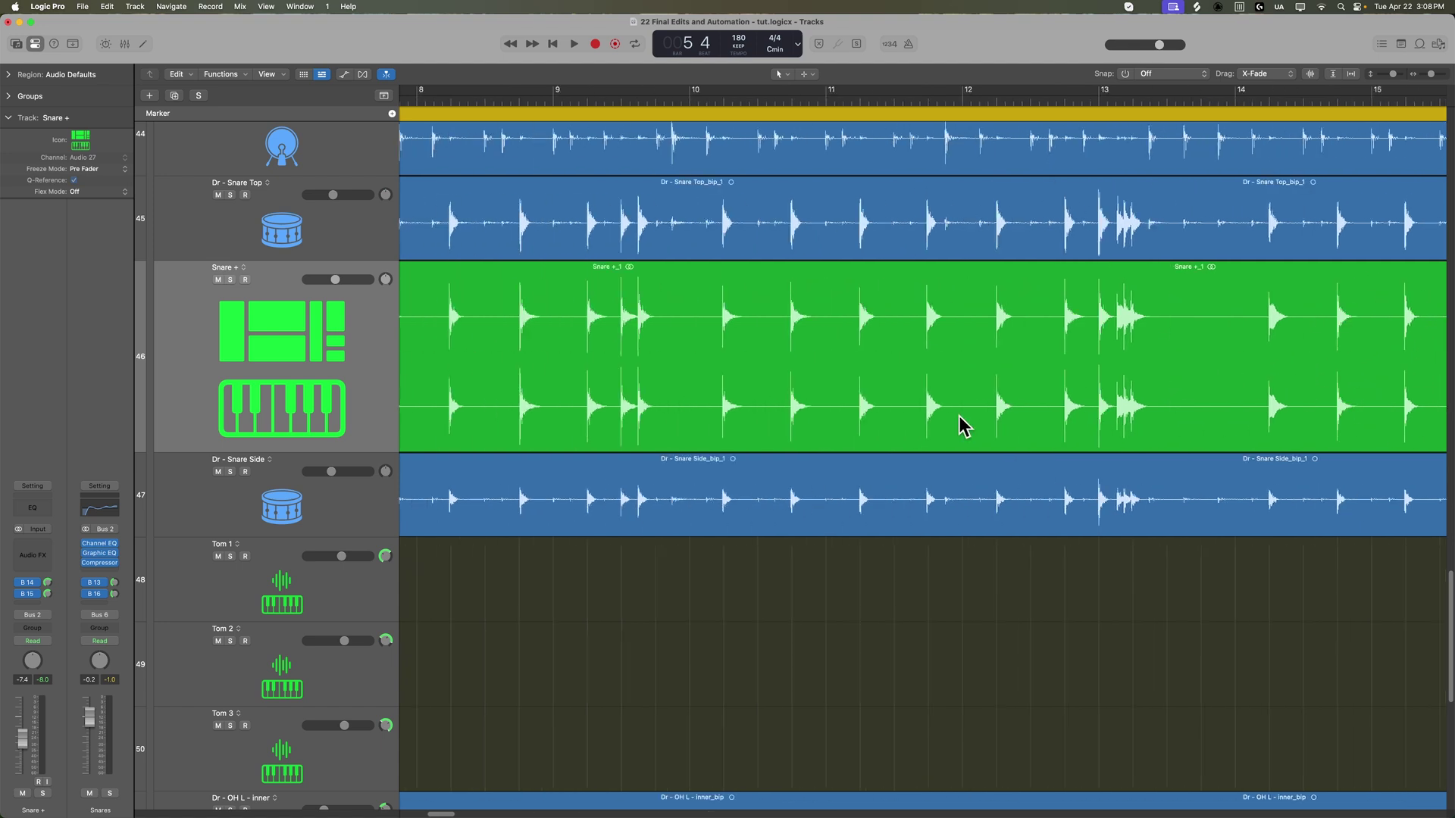
scroll(962, 422, "left", 20)
scroll(886, 398, "down", 2)
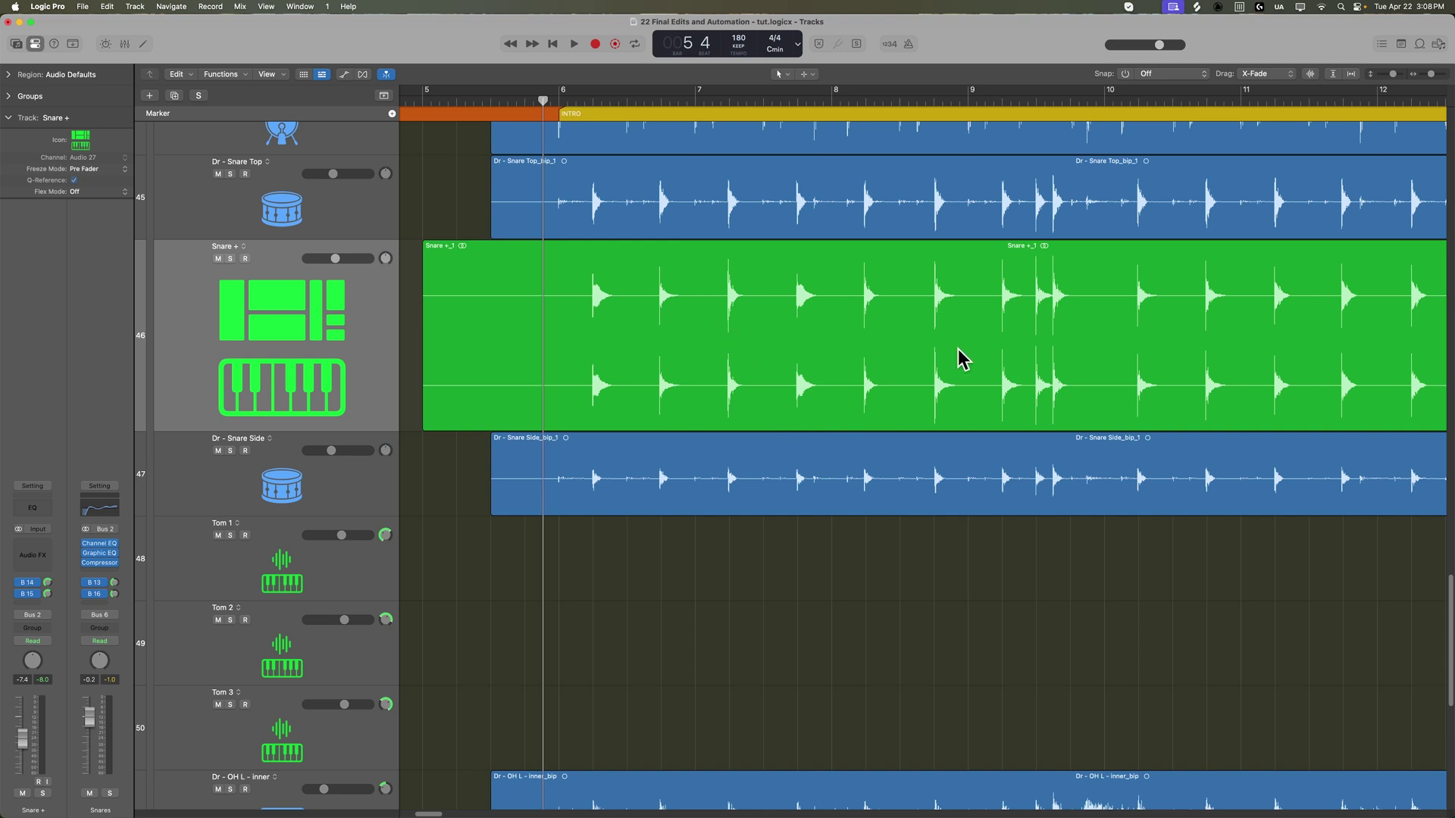
Select the intro region on the Snare + track and step the playhead through its transients to the hit at bar 8 beat 4.
left_click(684, 93)
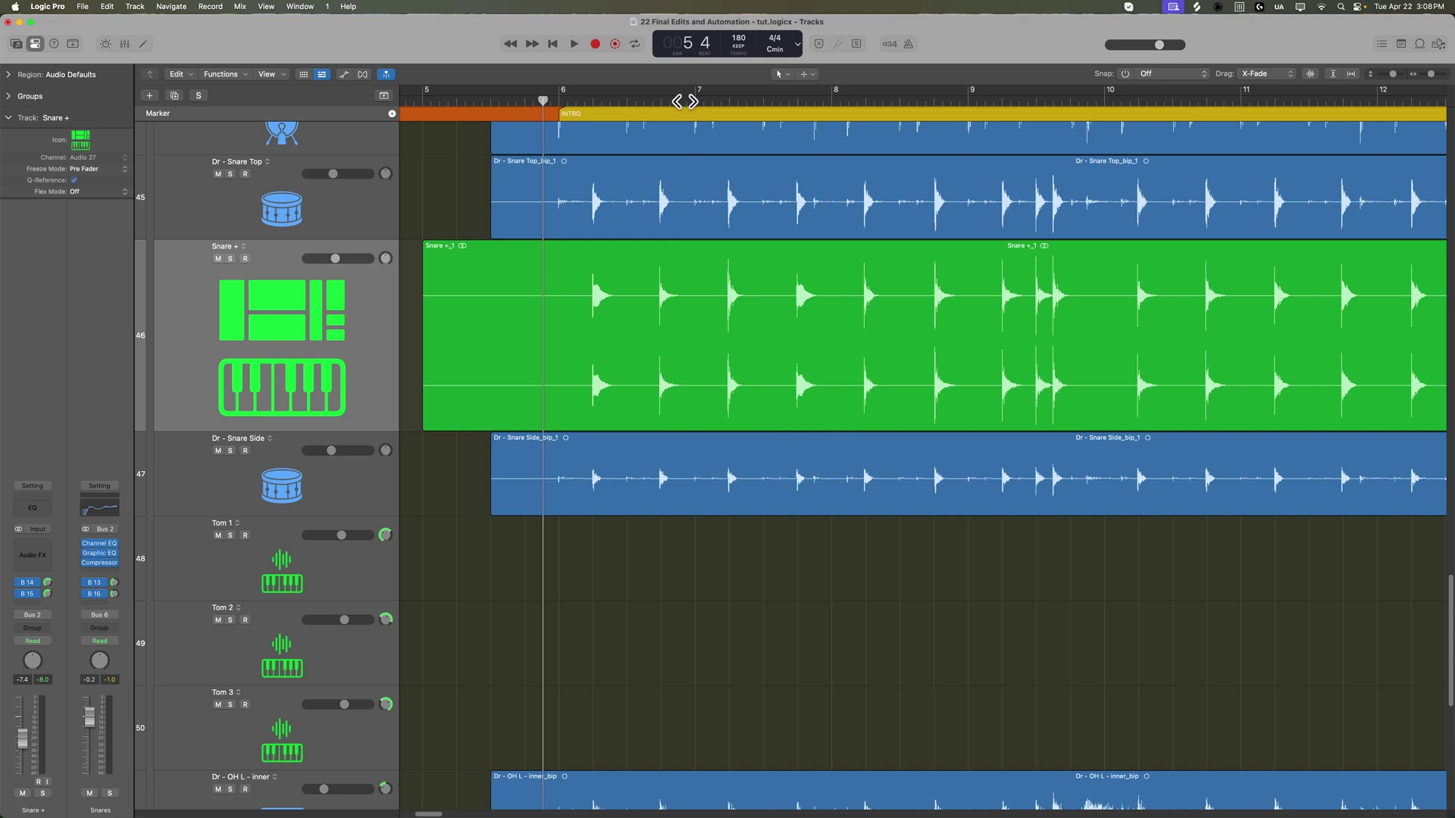
key("super+Right")
left_click(723, 314)
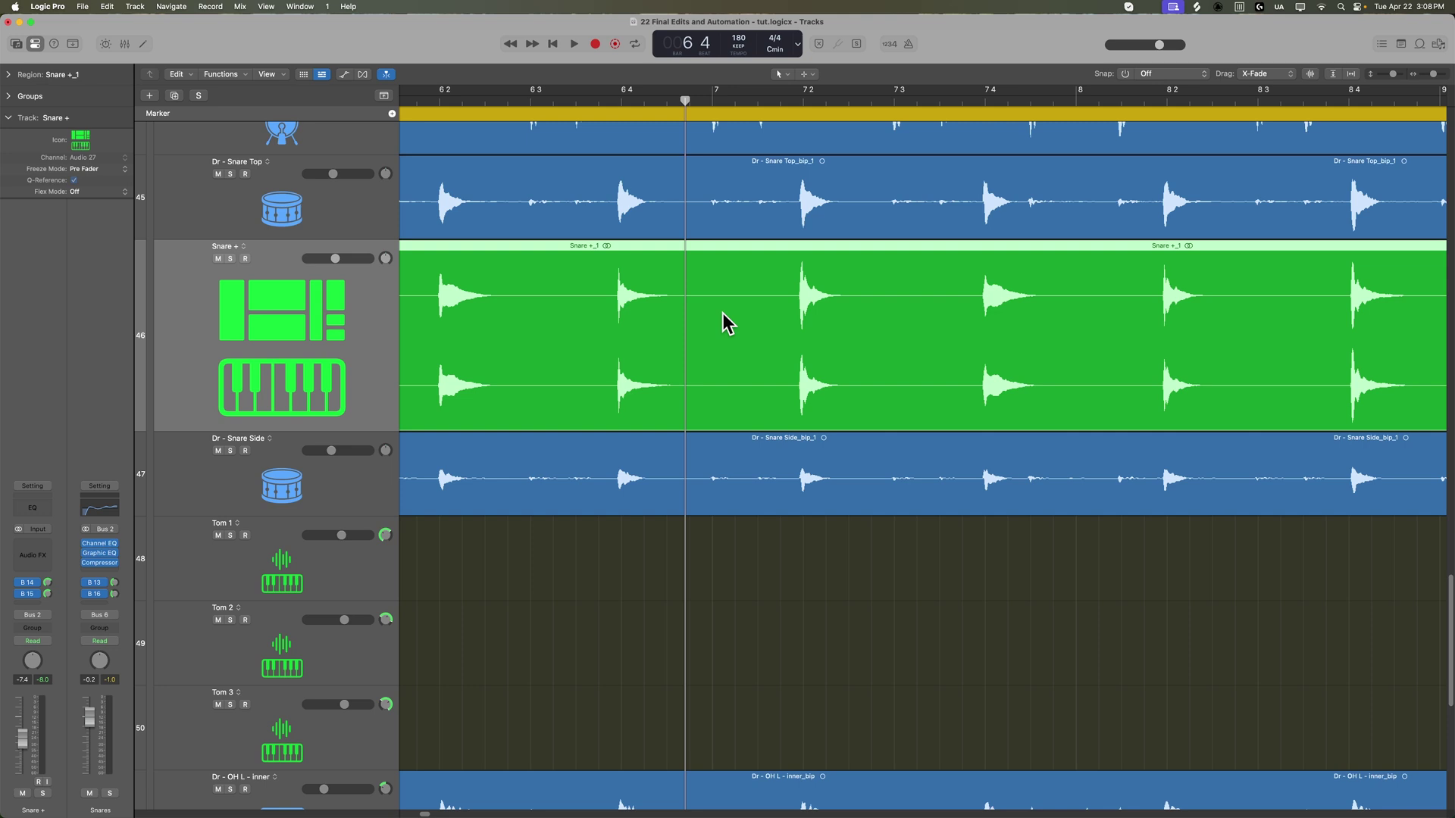
key("ctrl+Right")
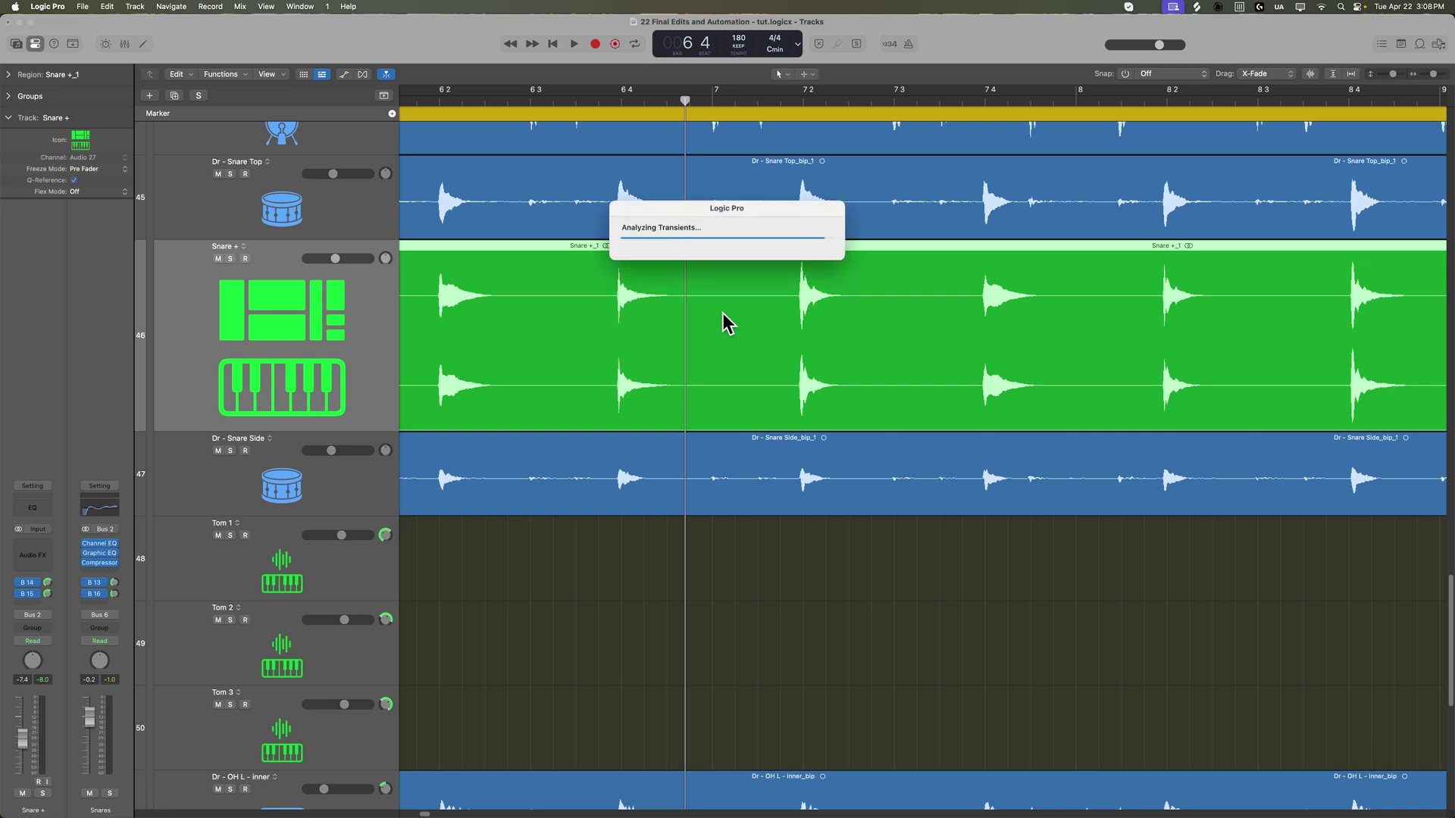
key("ctrl+Right")
key("ctrl+Left")
key("ctrl+Left")
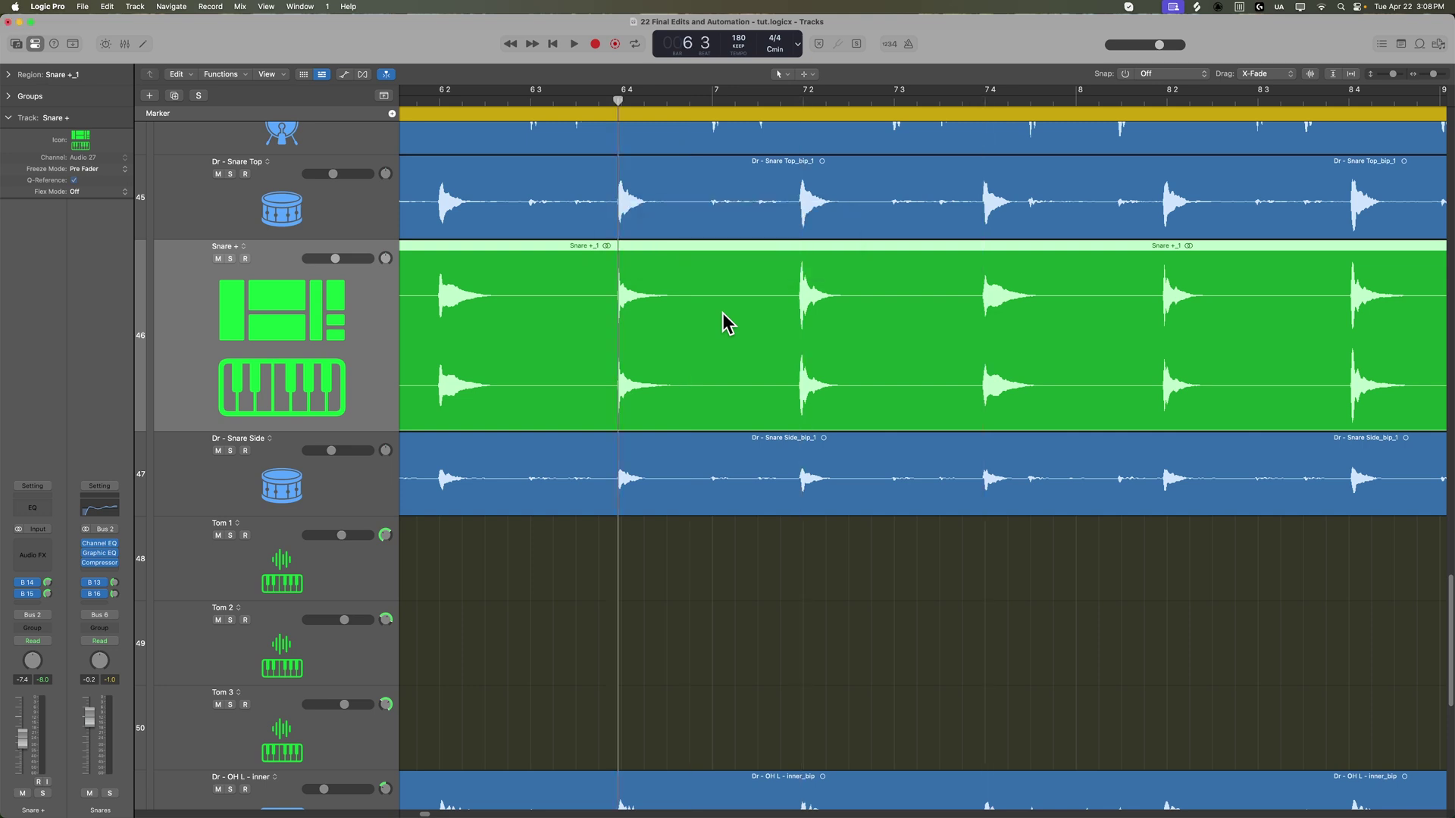
key("ctrl+Right")
key("ctrl+Right")
key("ctrl+Left")
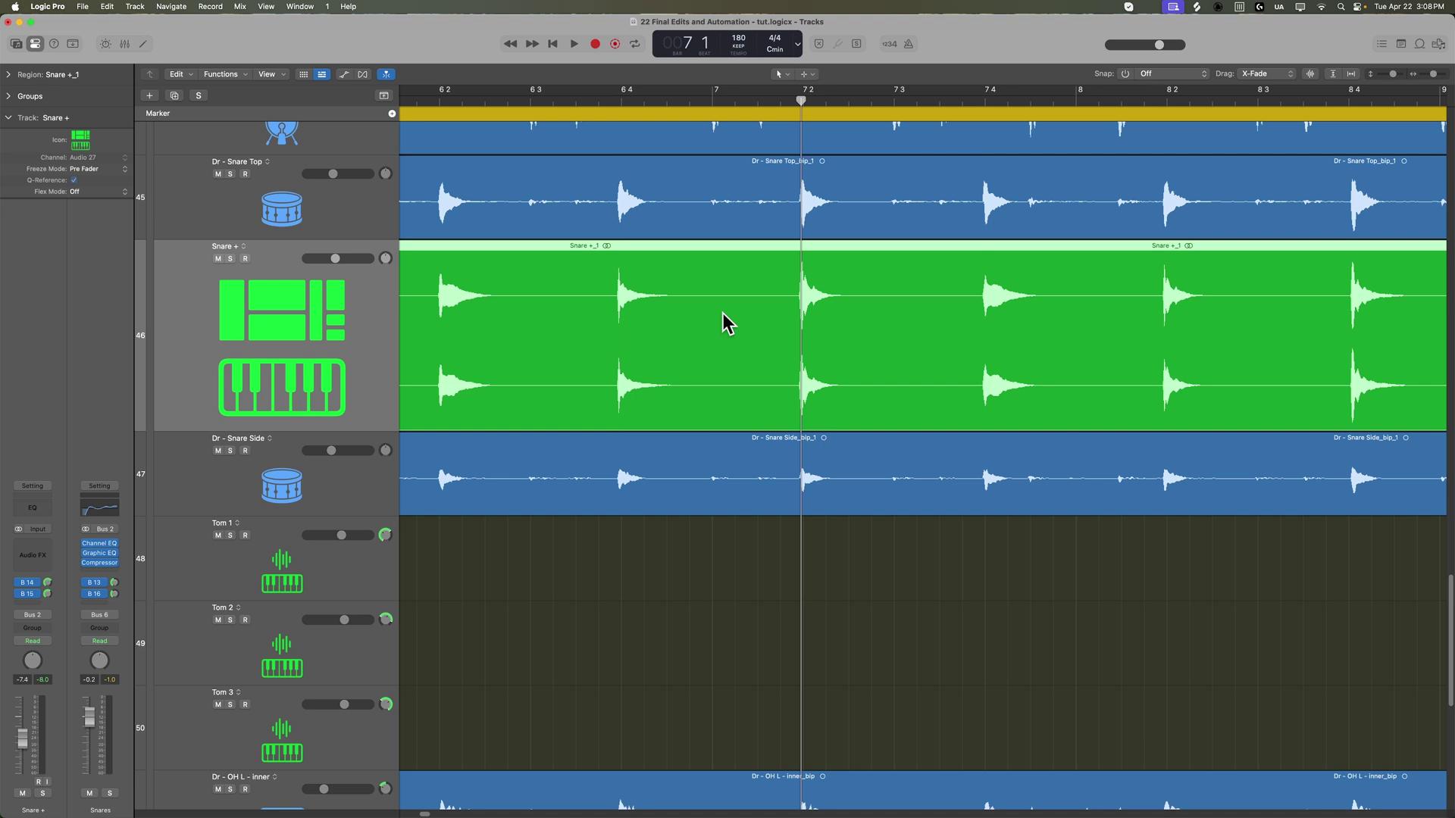
key("ctrl+Right")
key("ctrl+Right")
key("ctrl+Right")
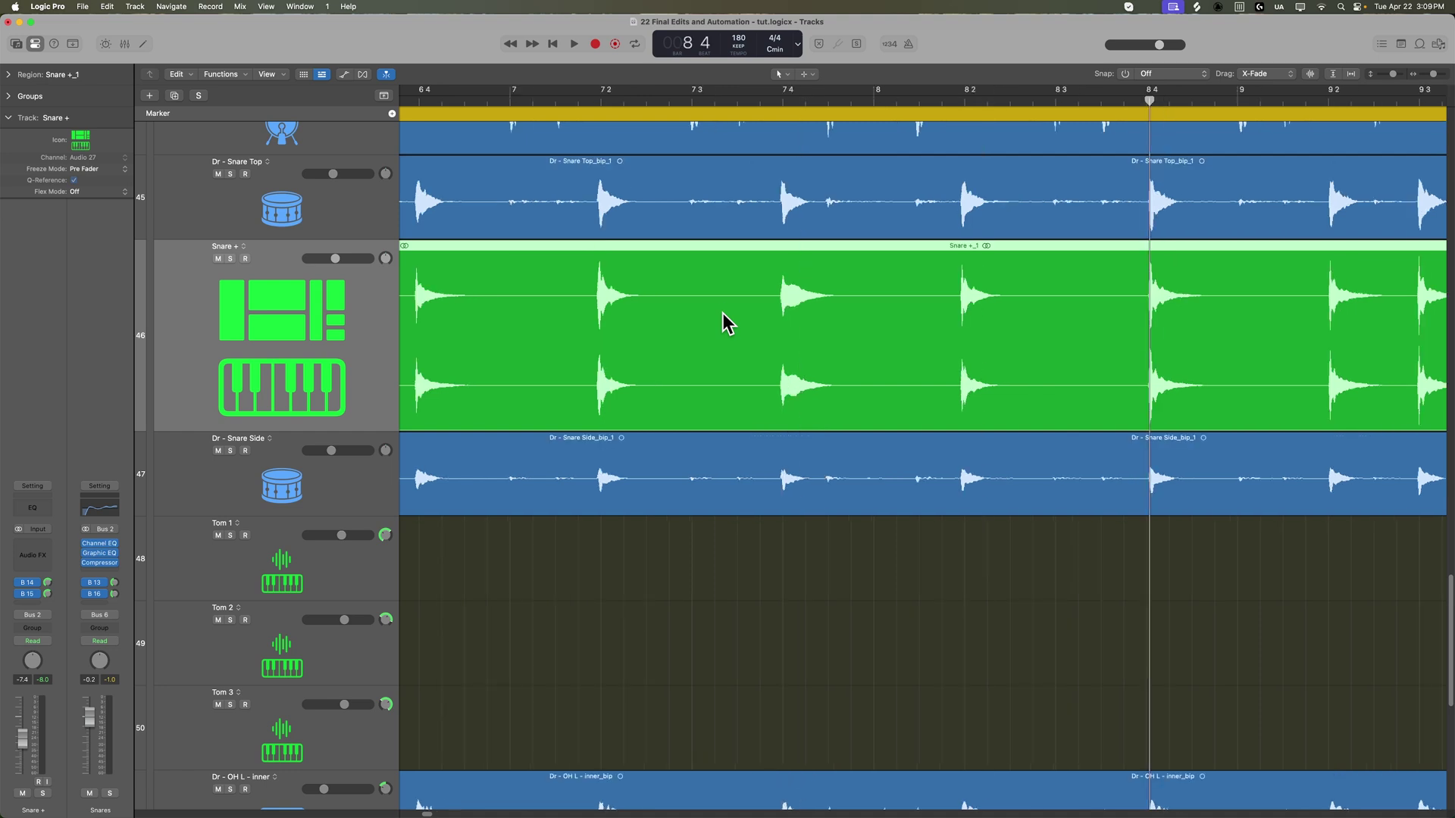
Split out the Snare + hit at bar 8 beat 4, cut it for pasting, and extend the preceding region over the gap.
key("super+t")
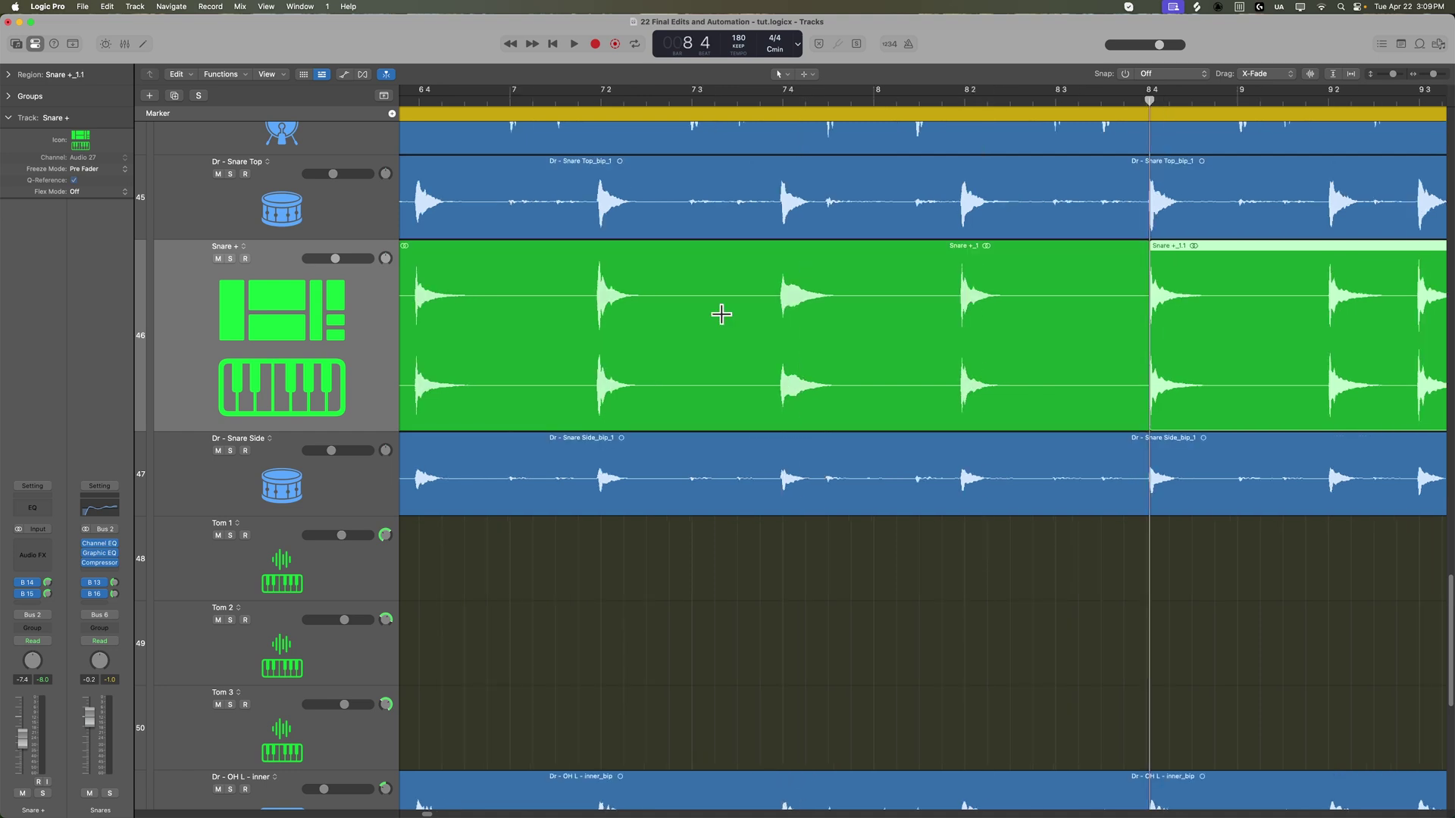
left_click(1285, 322, "super")
key("super+t")
left_click(1236, 307)
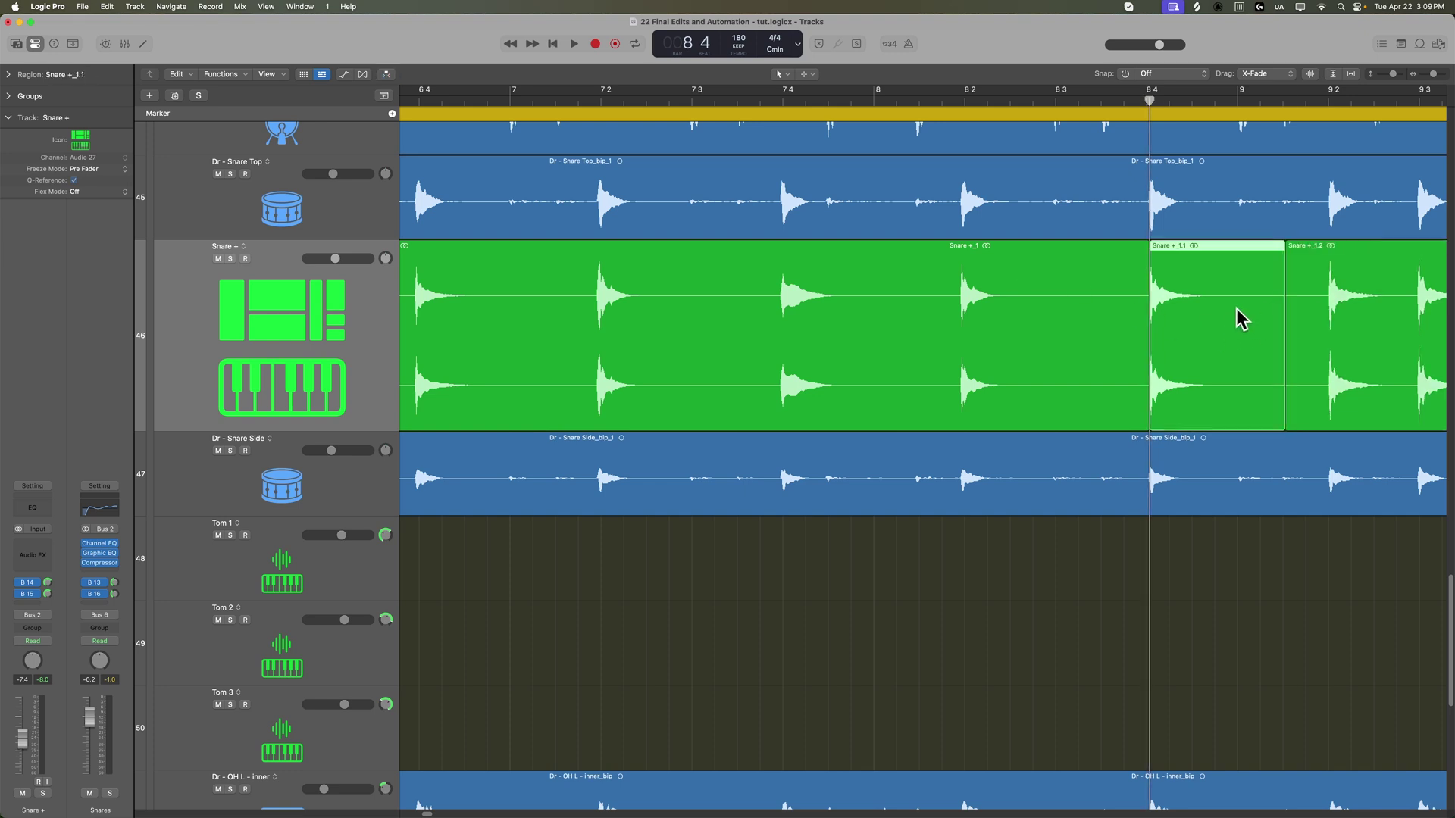
key("super+x")
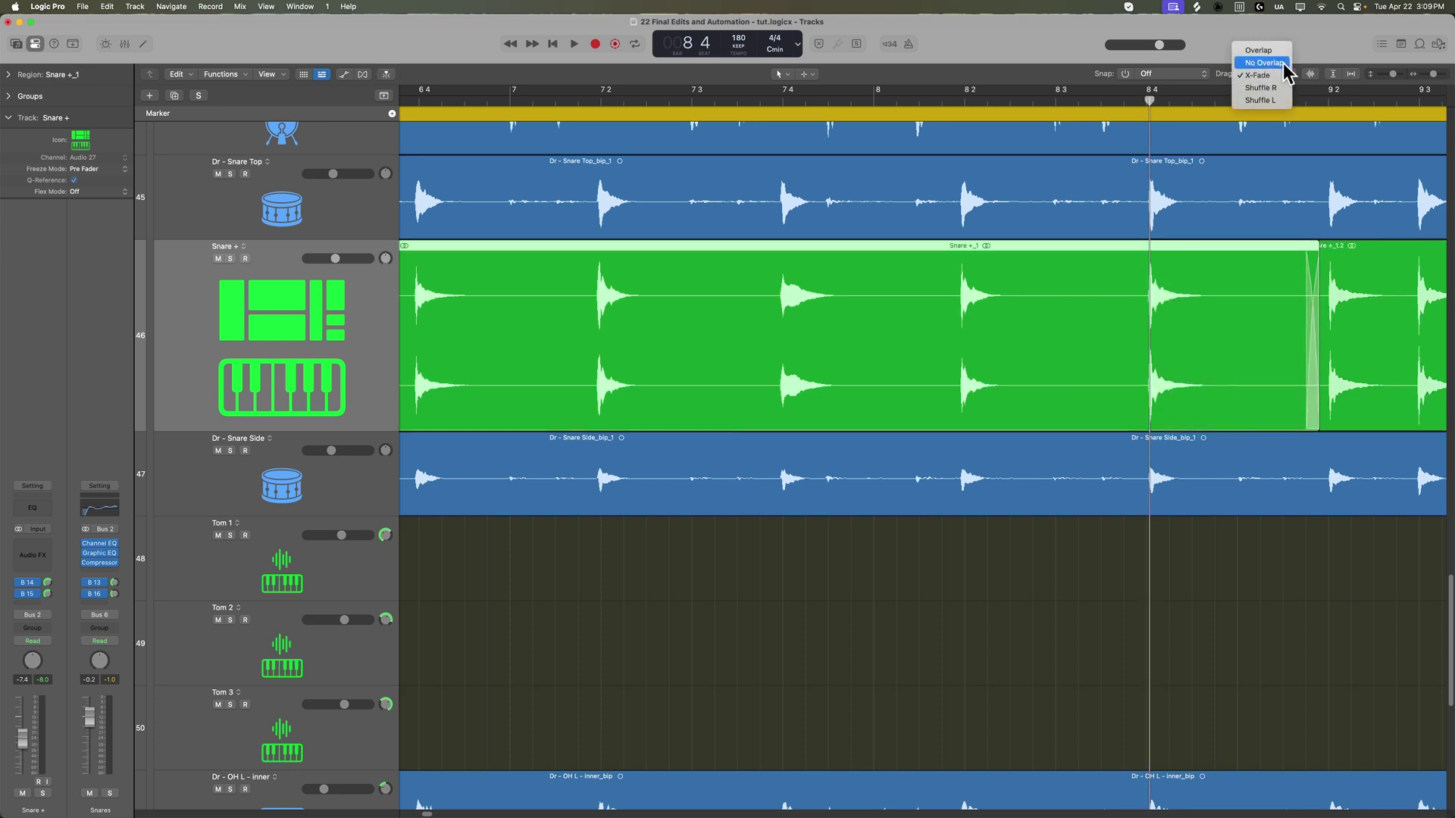
Set the drag mode to No Overlap and paste the cut snare hit over the one at bar 6 beat 2.
left_click(1283, 62)
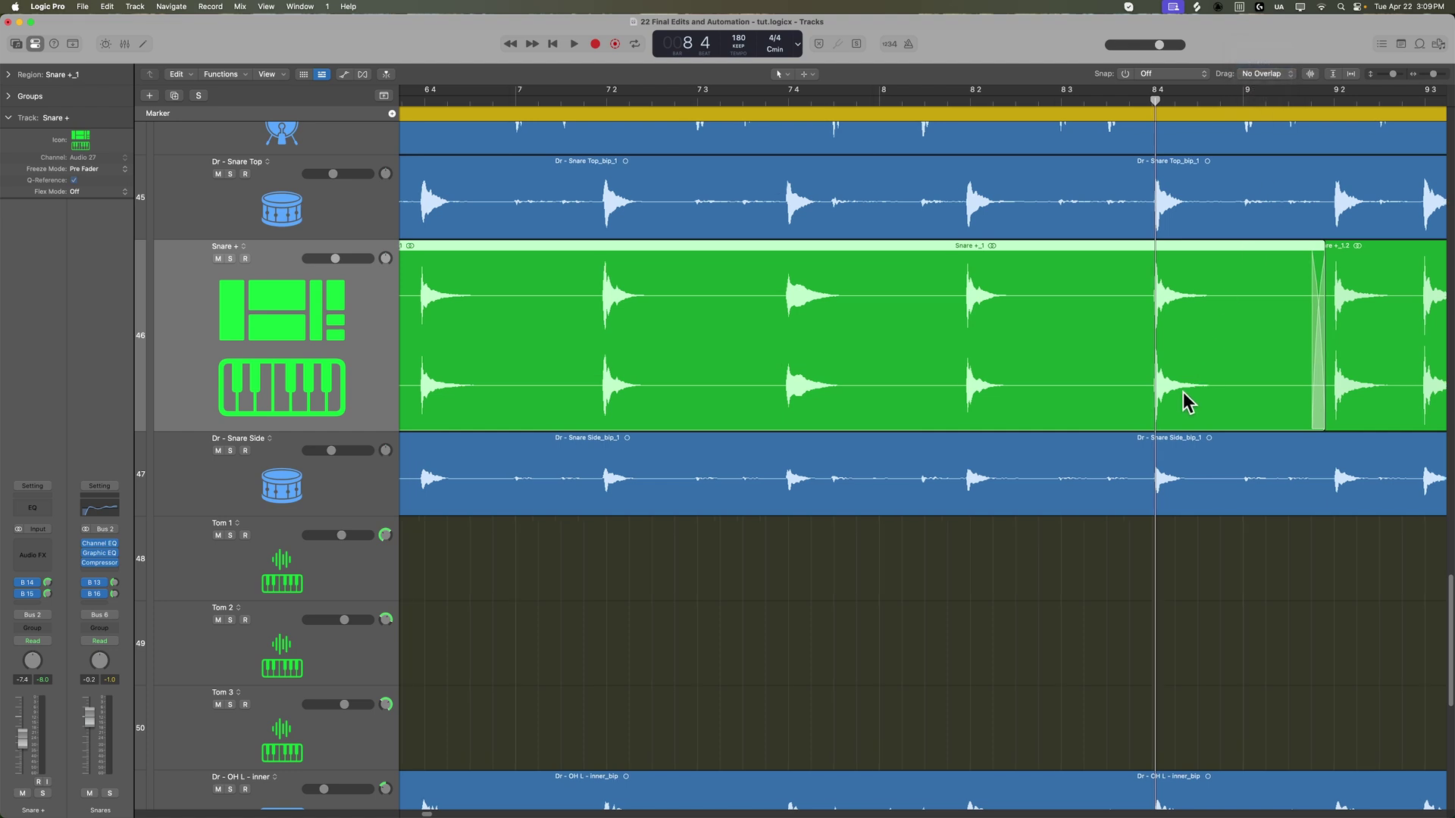
scroll(1183, 390, "left", 5)
mouse_move(569, 99)
left_mouse_down()
mouse_move(543, 92)
mouse_move(568, 99)
left_mouse_up()
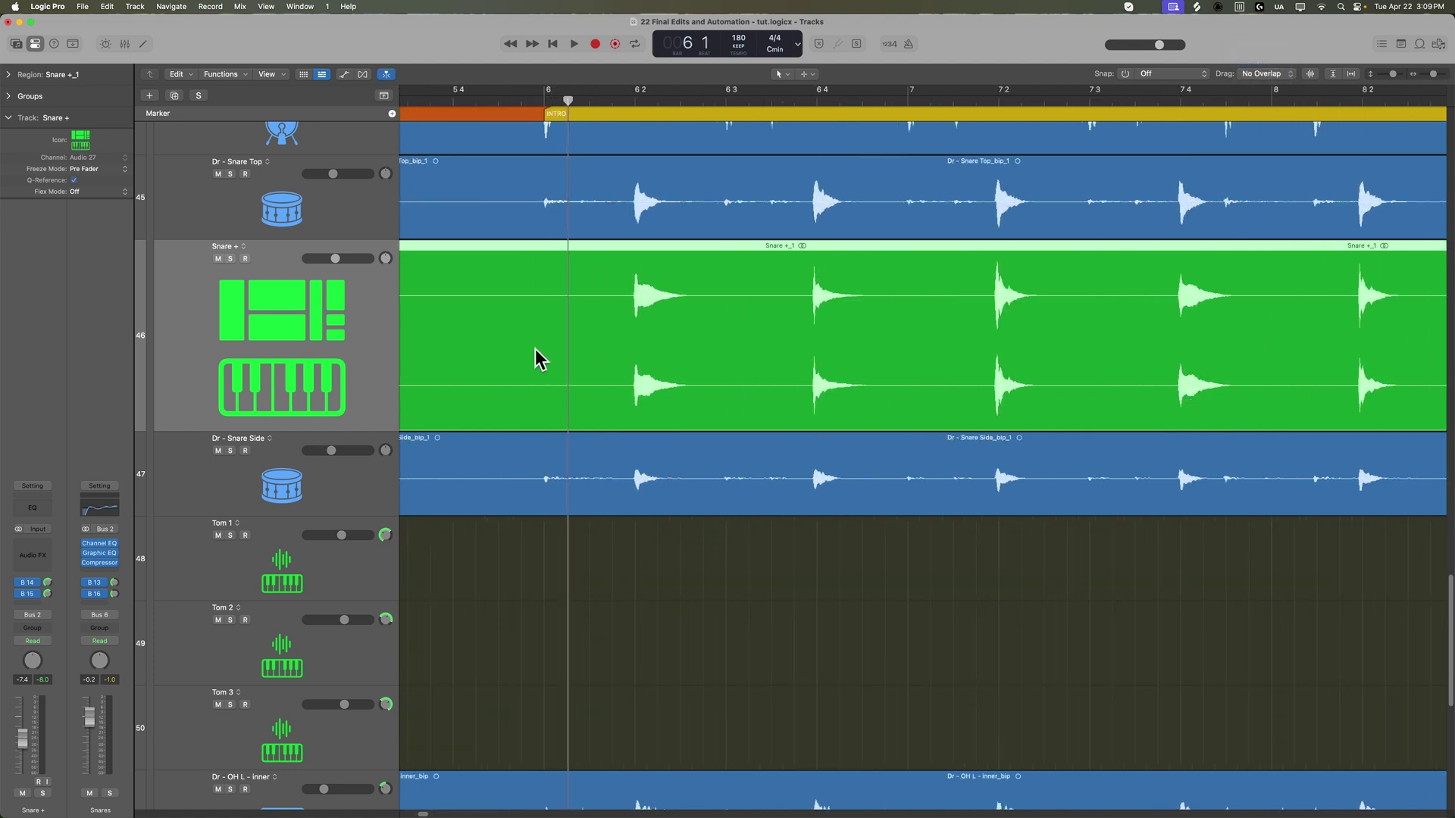
key("ctrl+Right")
key("super+v")
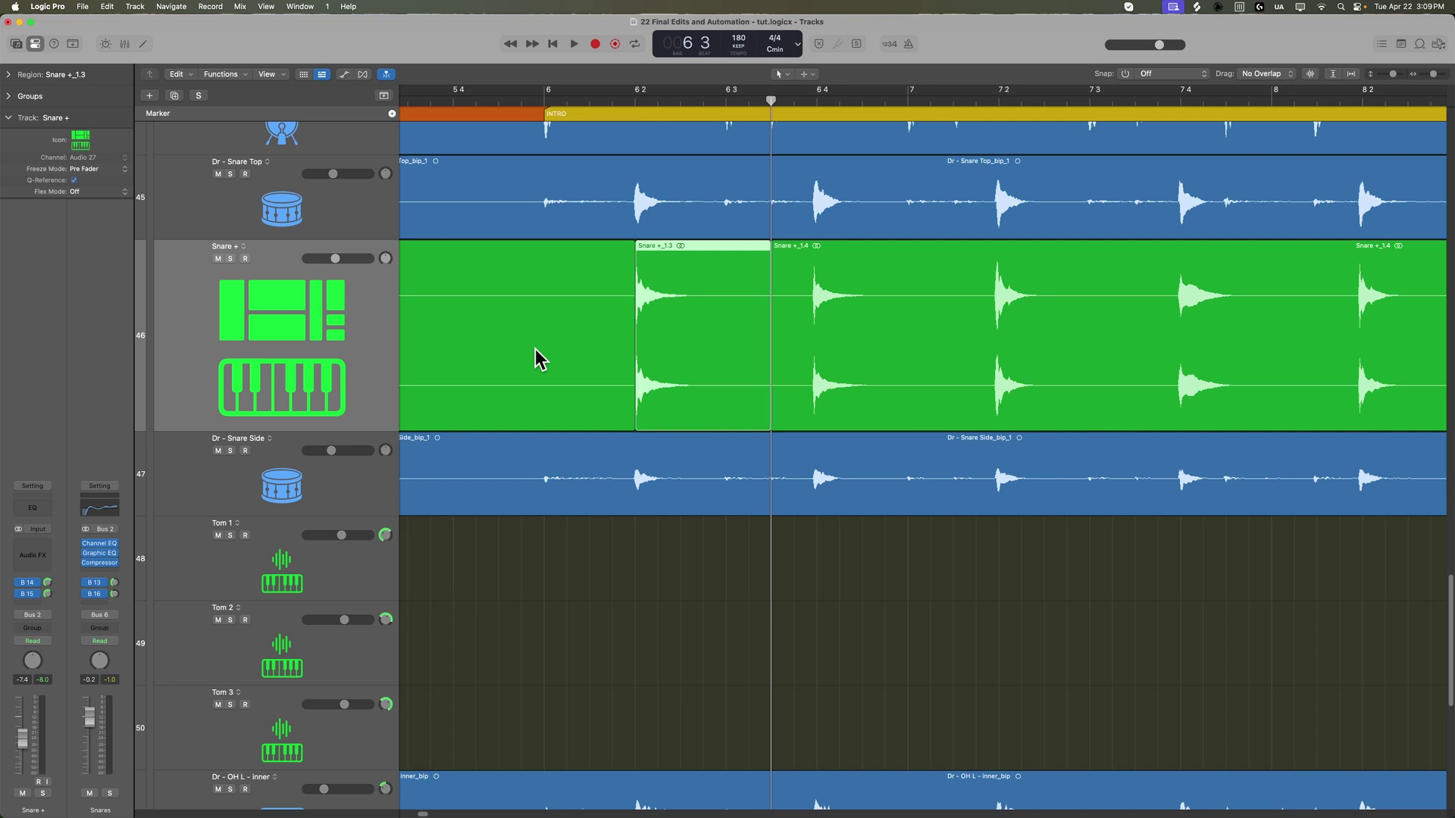
Paste the same snare hit at the bar 6 beat 4 transient on the Snare + track and select the region after it.
left_click(952, 345)
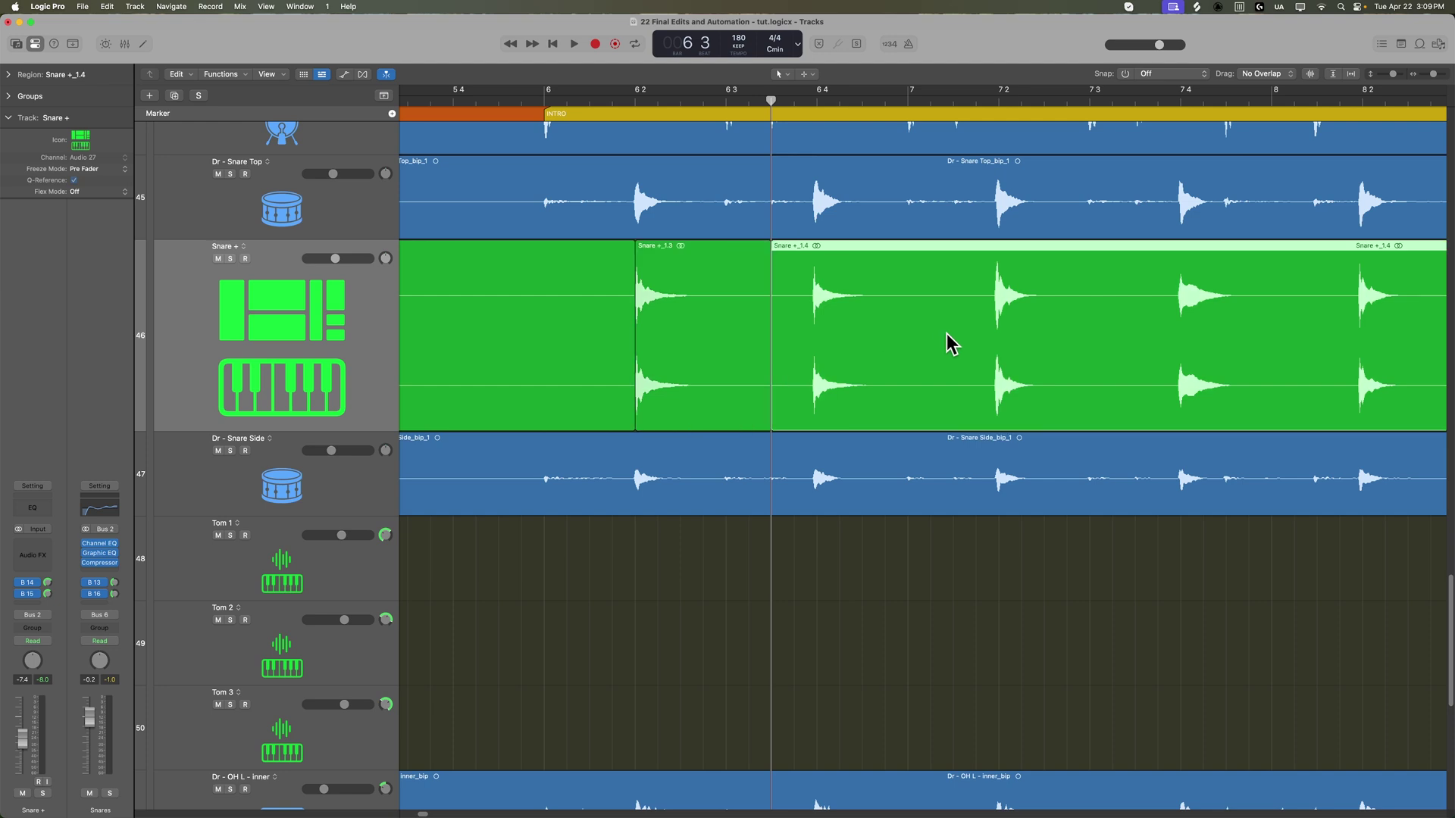
key("ctrl+Right")
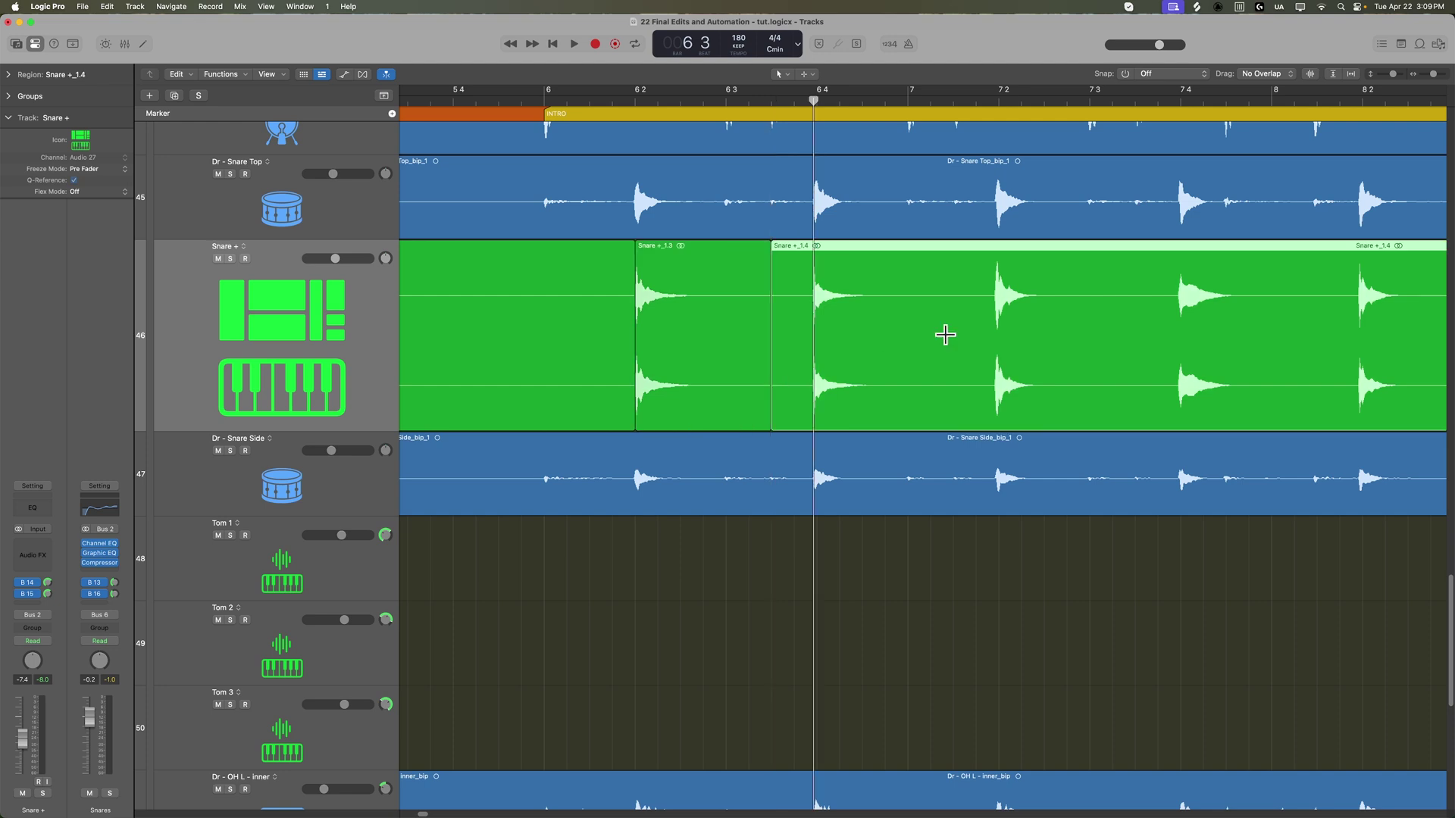
key("super+t")
left_click(1014, 344)
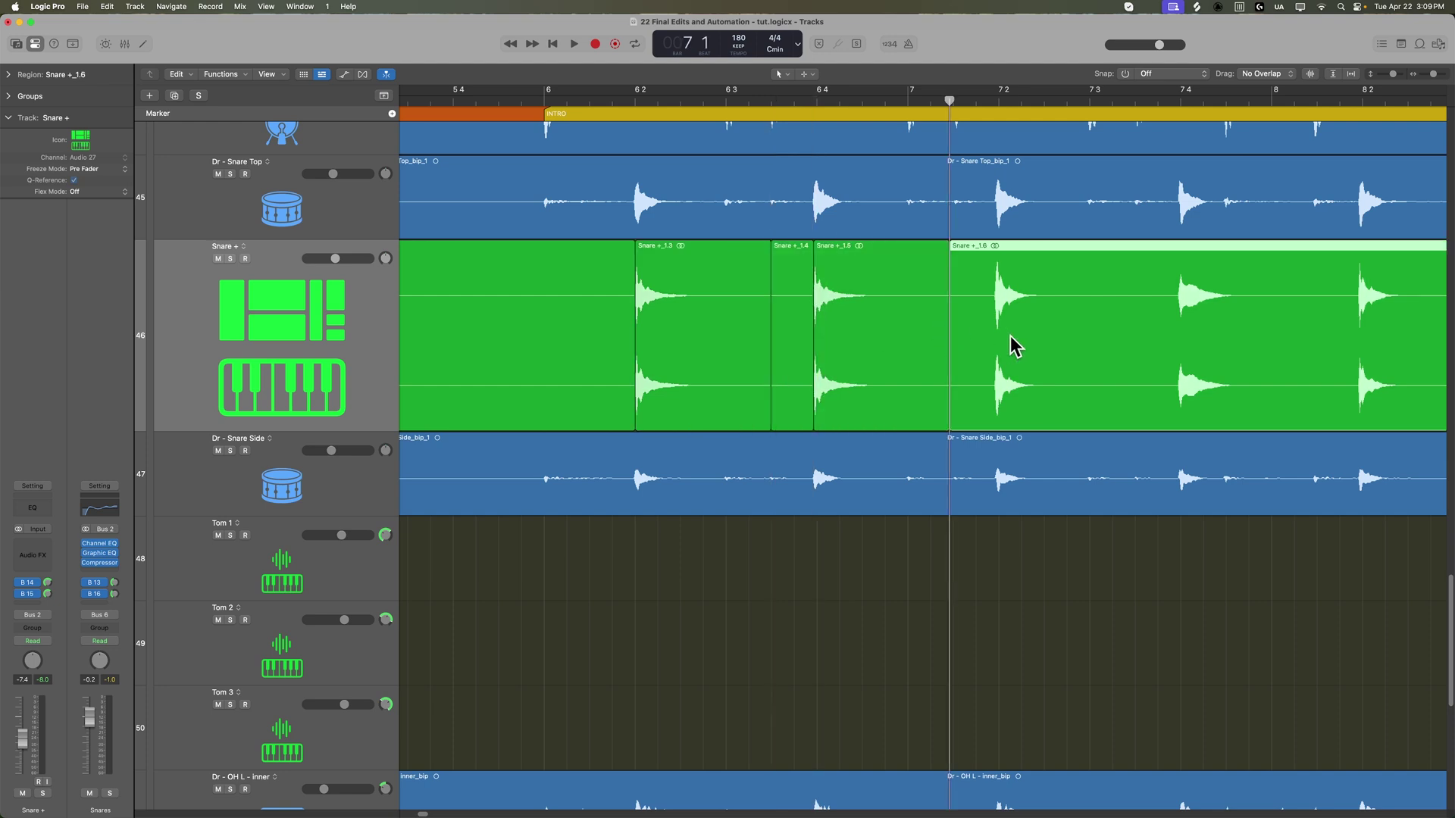
Paste the replacement snare hit at the bar 7 beat 4 transient on the Snare + track and clear the selection.
key("ctrl+Right")
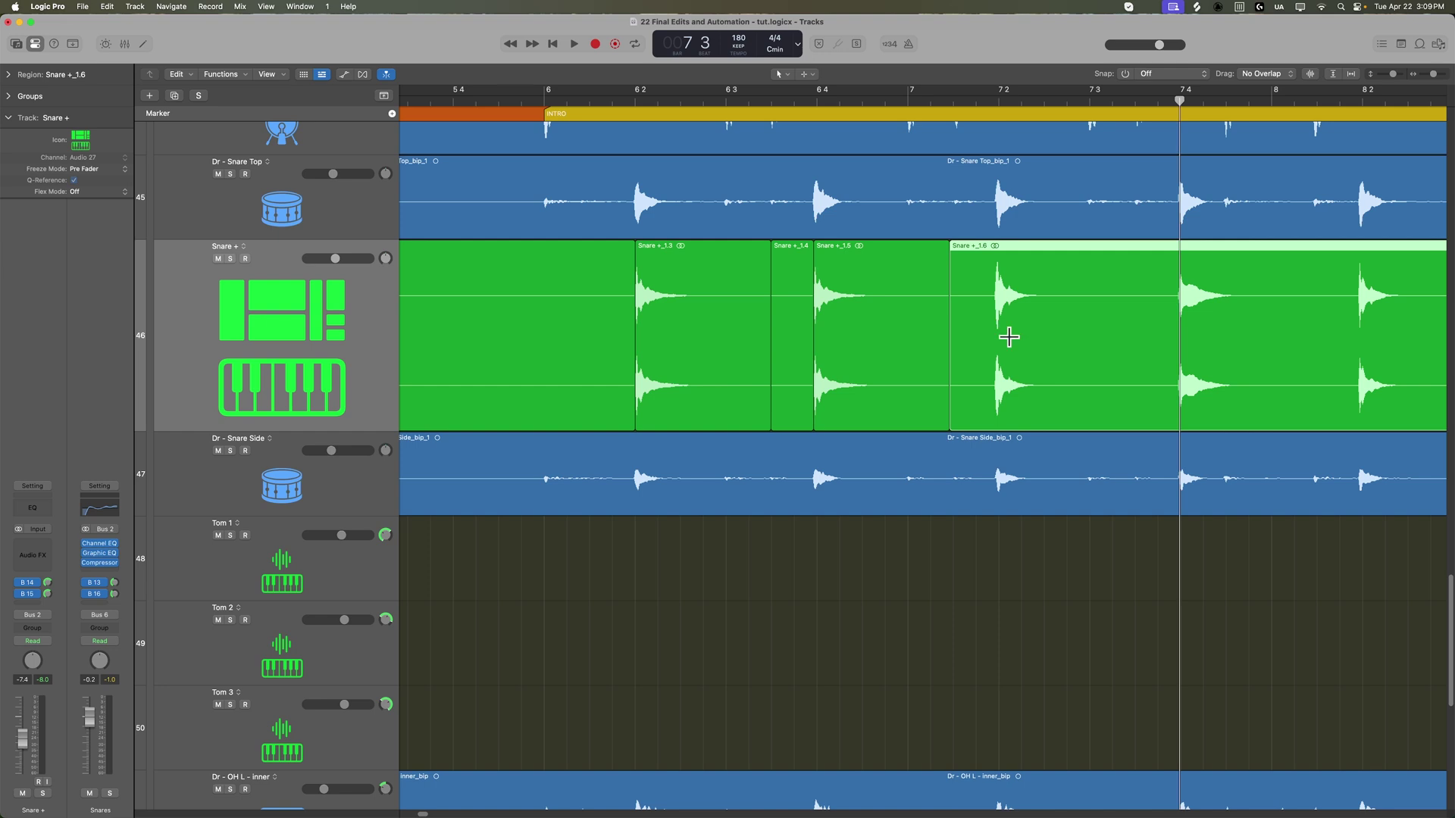
key("super+t")
left_click(1002, 634)
scroll(1001, 634, "right", 9)
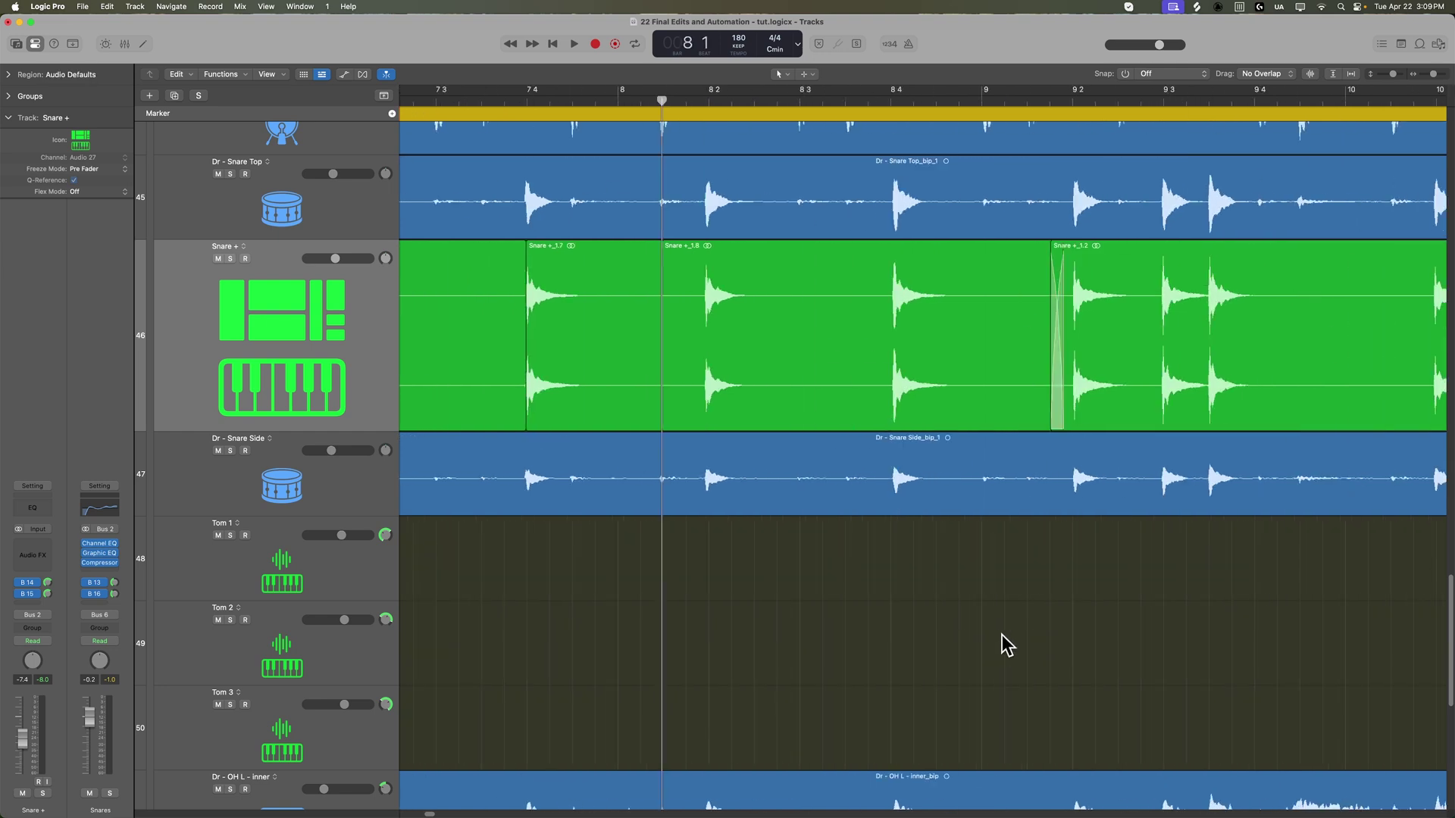
Adjust the Snare + region boundaries so they fall just before the hits at bar 6 beat 4, bar 7 beat 2 and bar 7 beat 4.
mouse_move(788, 379)
left_mouse_down()
mouse_move(743, 383)
mouse_move(775, 387)
left_mouse_up()
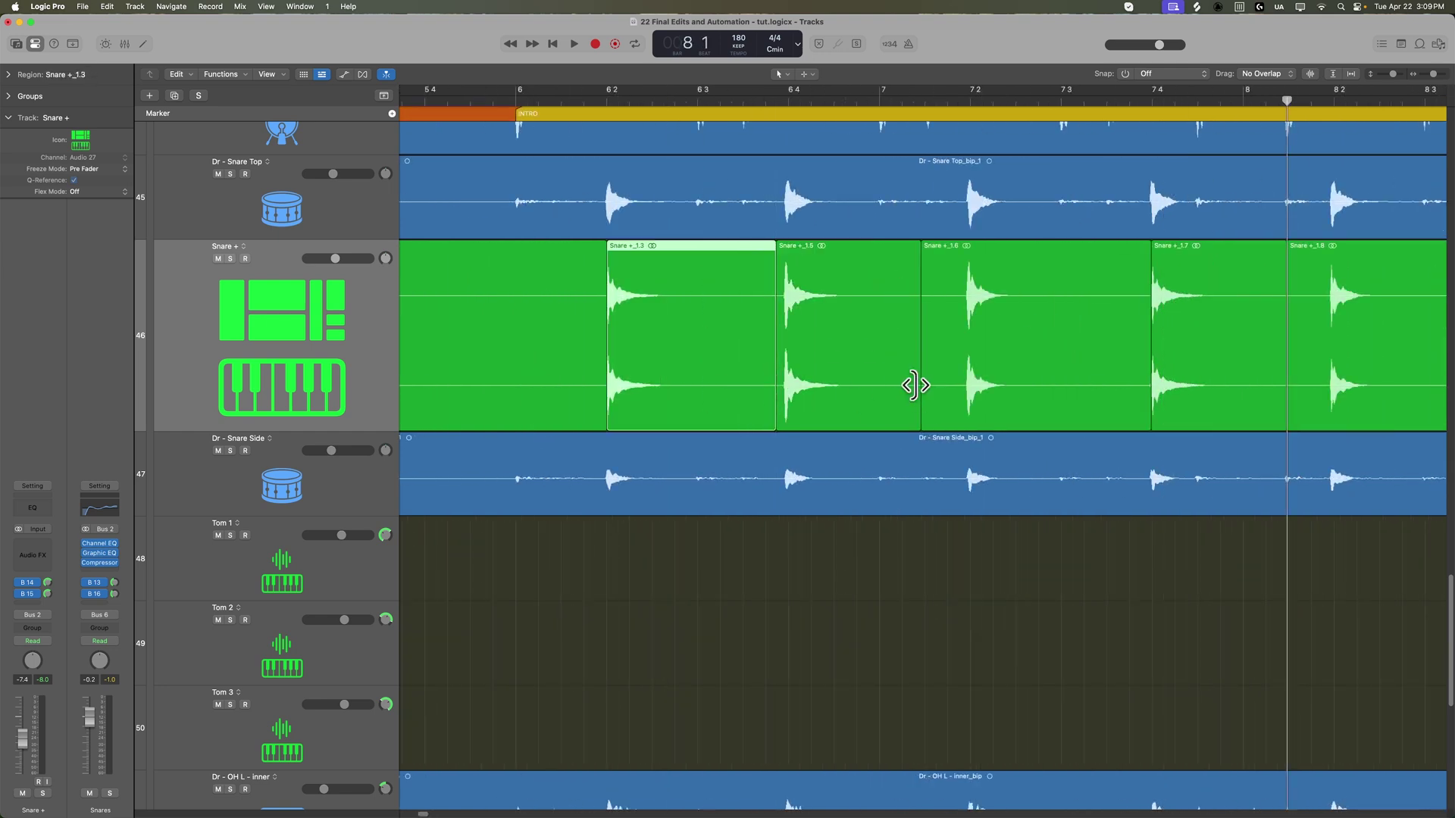
left_click_drag(914, 385, 959, 386)
left_click_drag(1147, 390, 1138, 392)
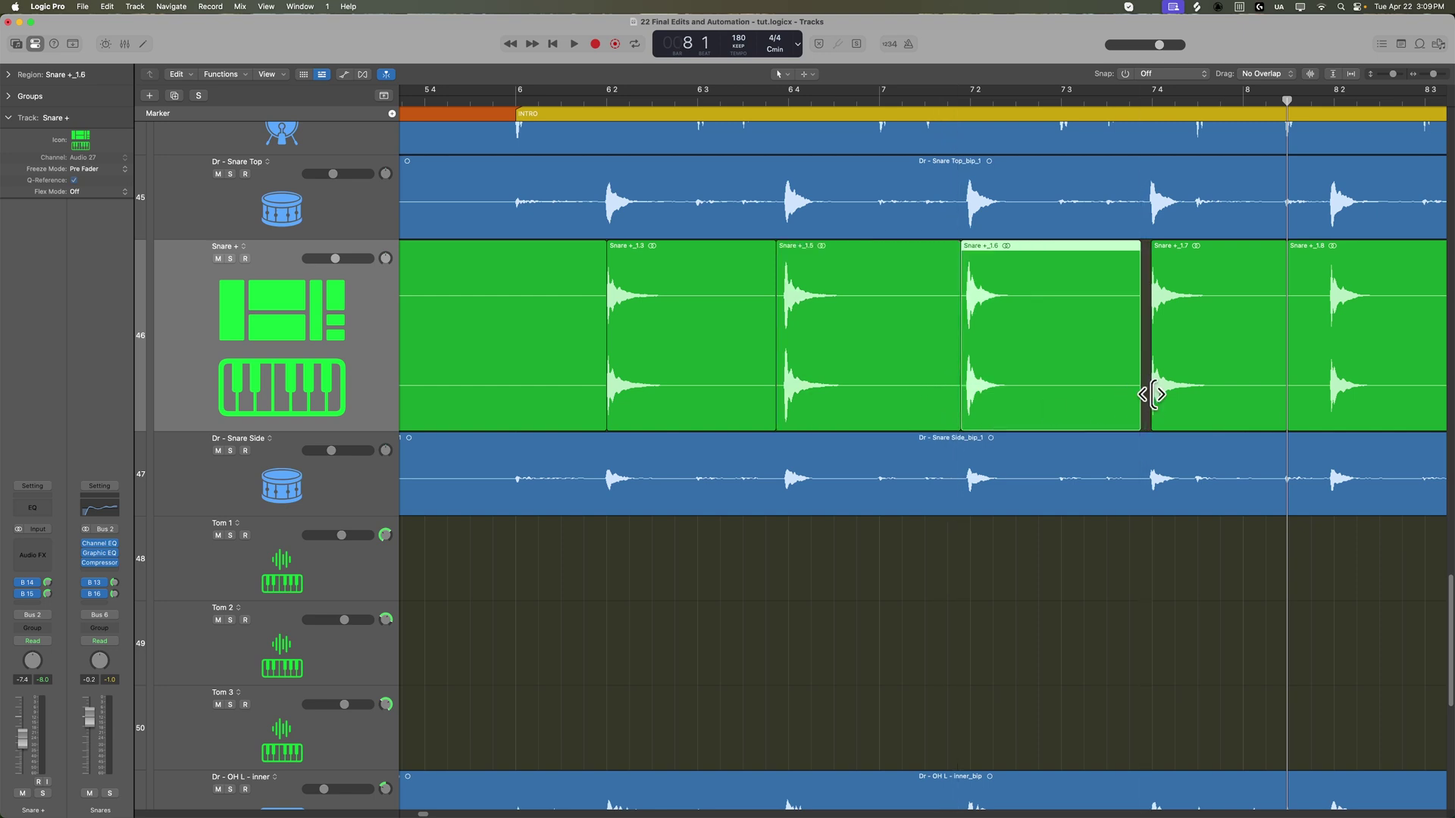
left_click(1140, 392)
left_click(1121, 392)
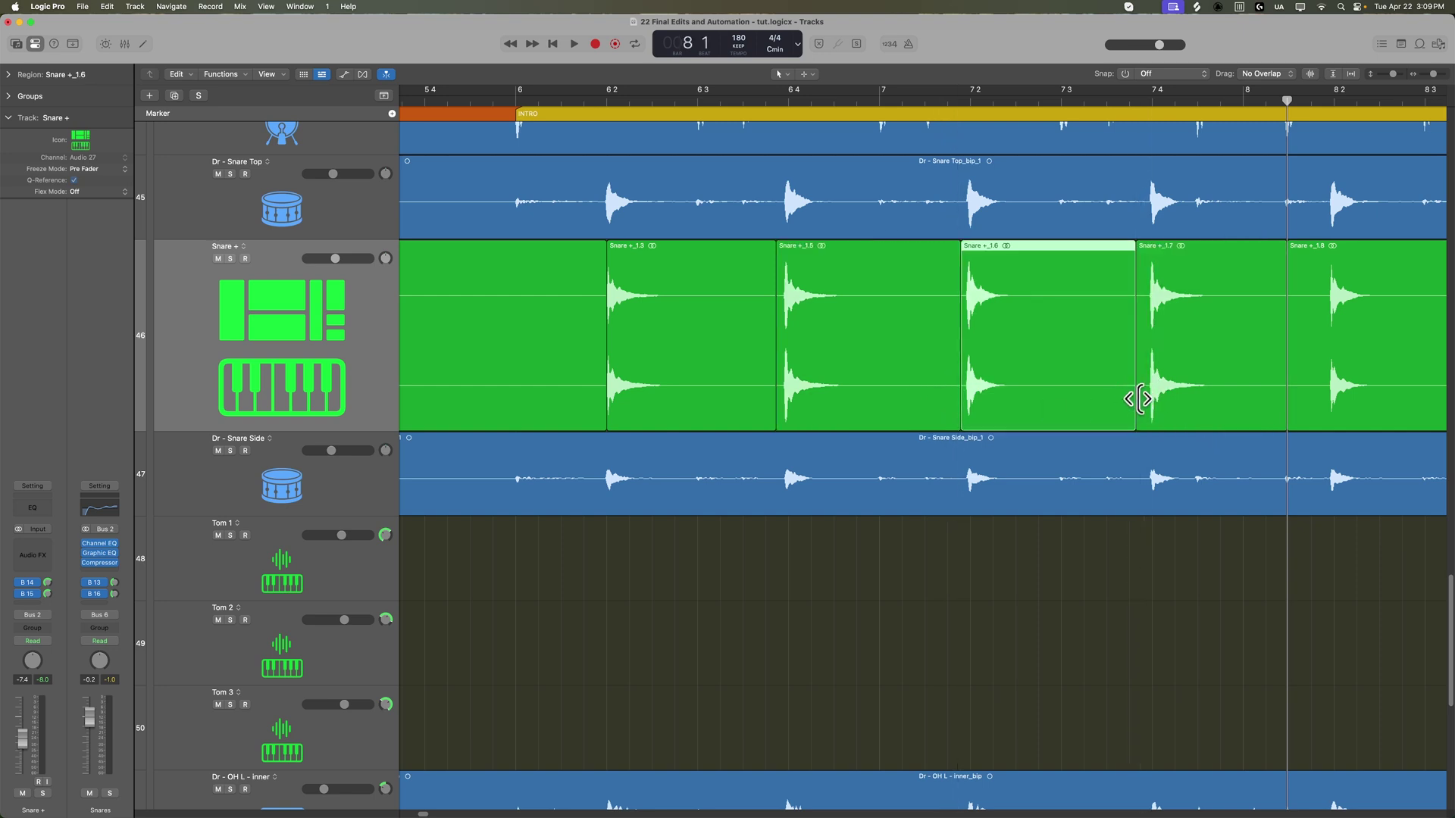
left_click_drag(1132, 397, 1136, 396)
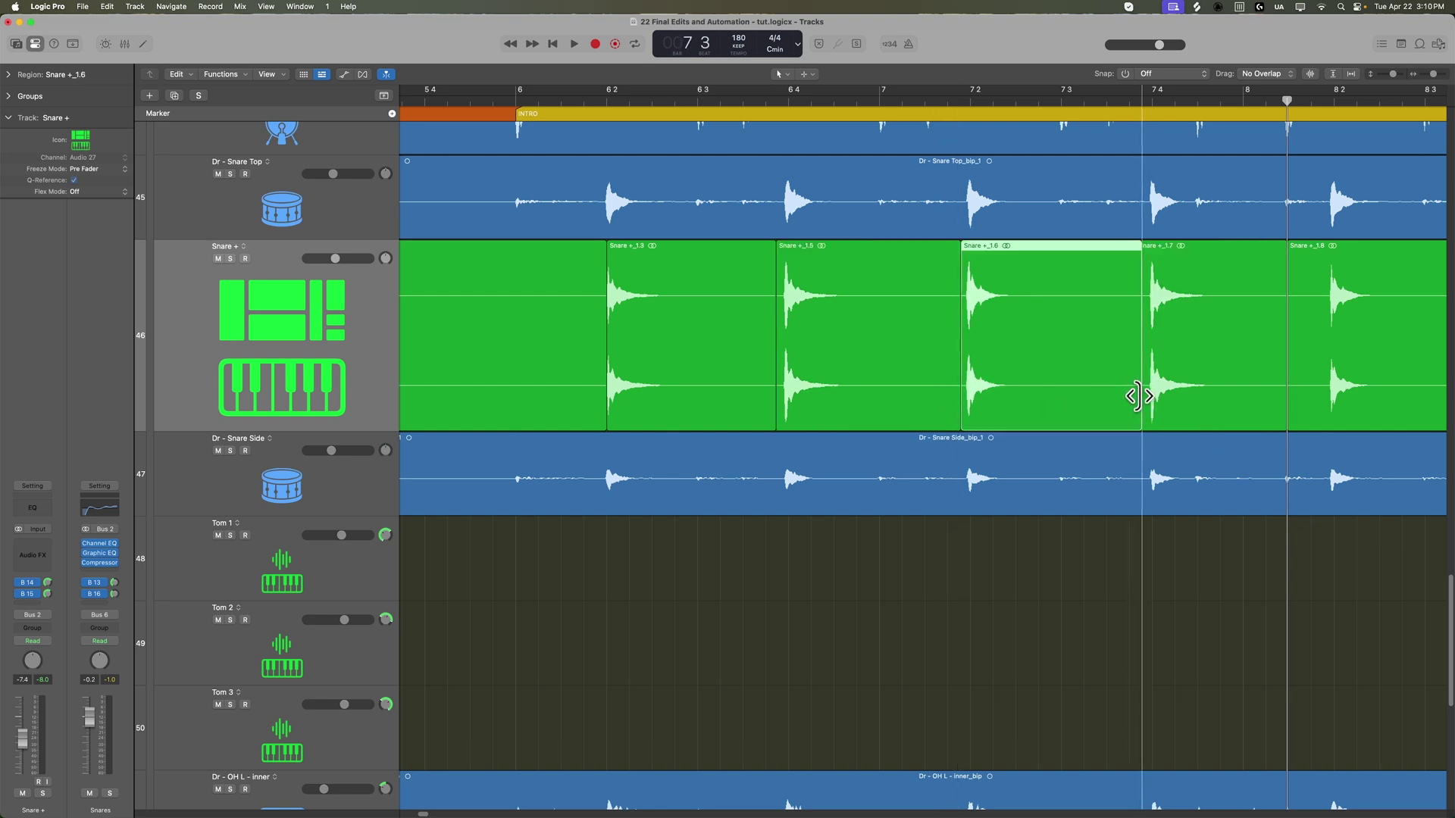
Delete the silent Snare + region before the bar 6 beat 2 hit and extend that hit's region start slightly earlier.
left_click(539, 358)
key("Delete")
left_click_drag(606, 376, 593, 374)
Play the intro from just before bar 6 to bar 16 to check the replaced snare hits.
scroll(594, 376, "right", 6)
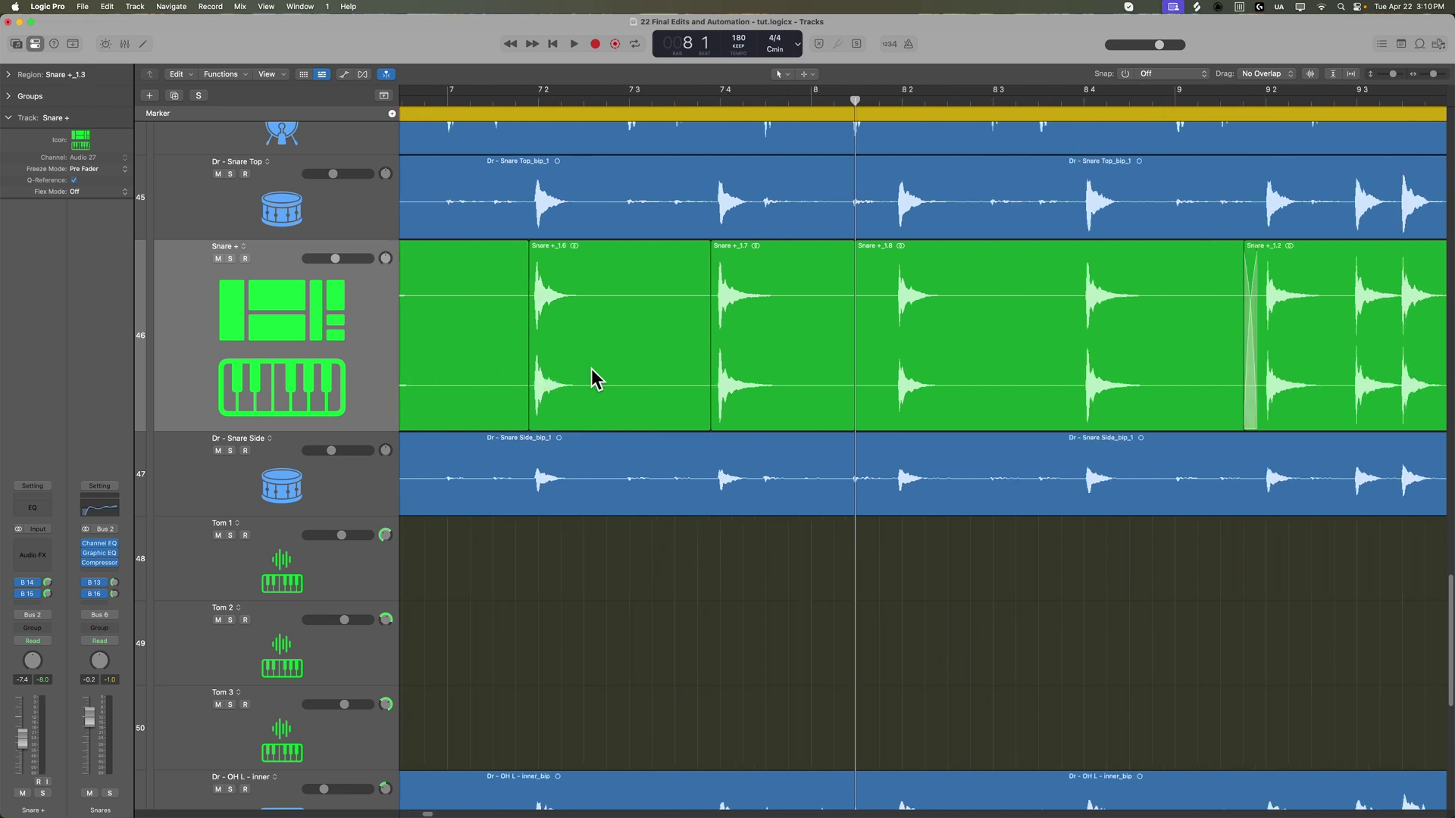
scroll(590, 369, "up", 1)
scroll(591, 368, "down", 5)
left_click(445, 100)
key("space")
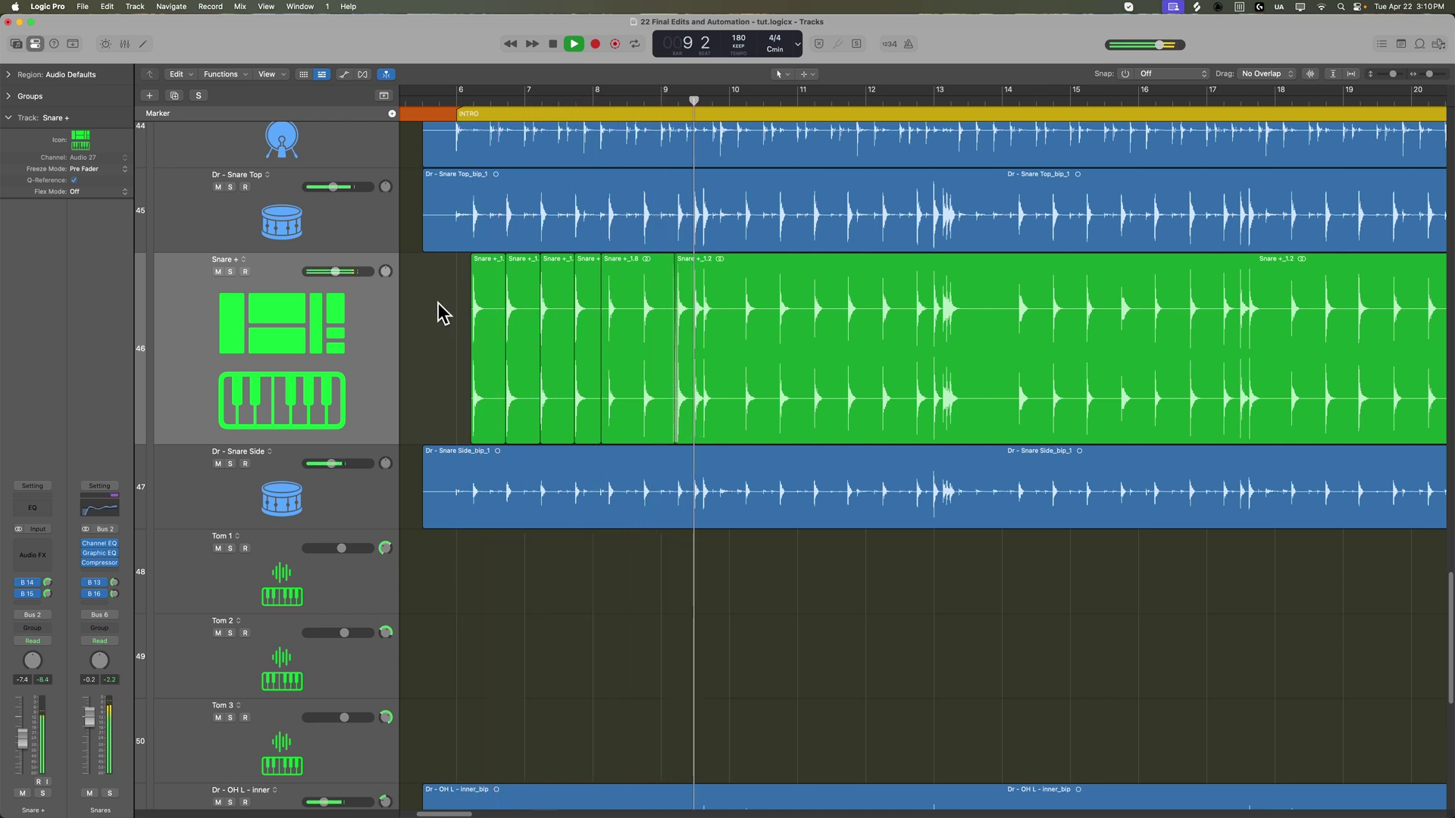
scroll(778, 432, "right", 3)
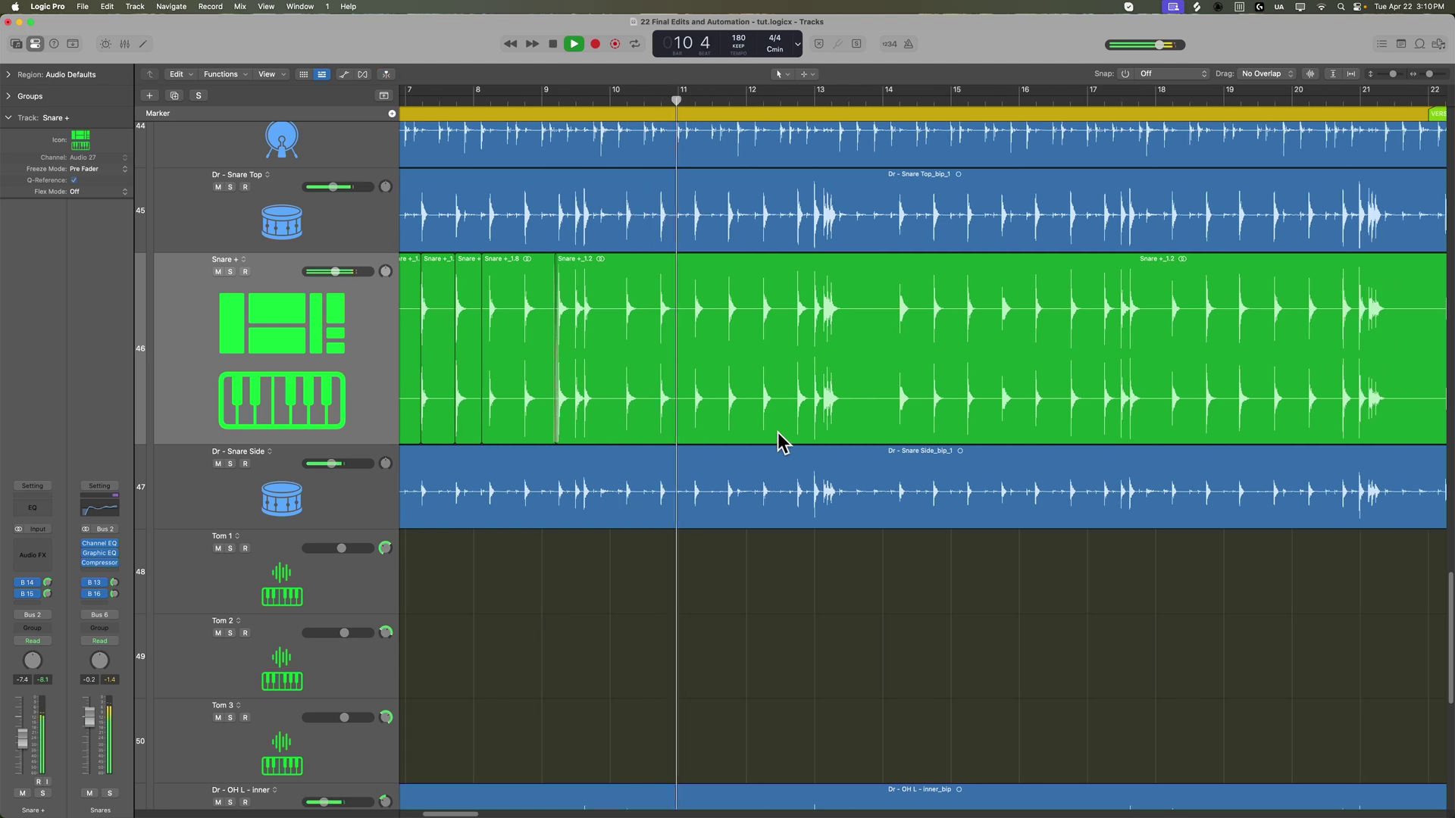
scroll(777, 432, "right", 2)
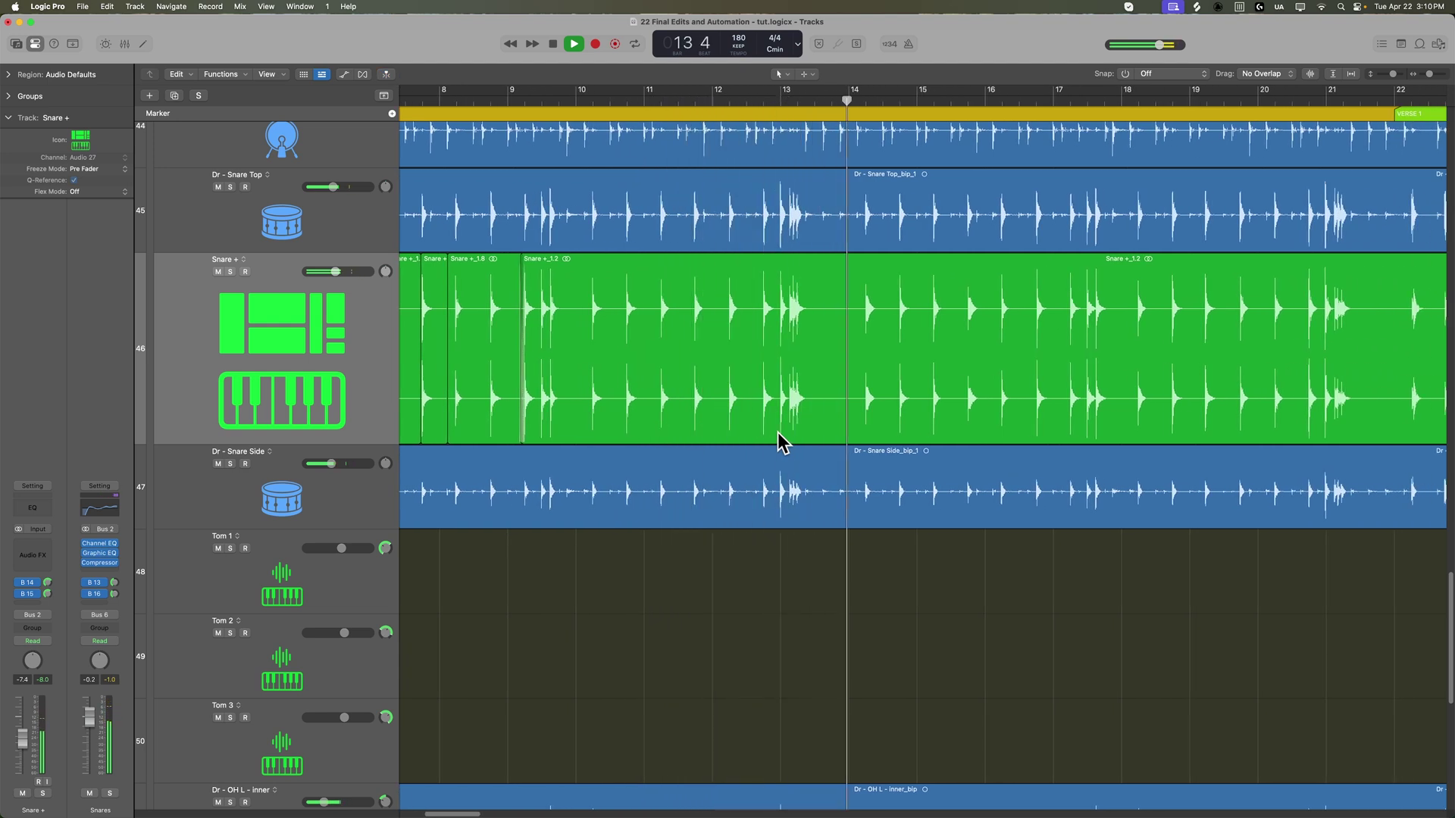
scroll(778, 431, "right", 5)
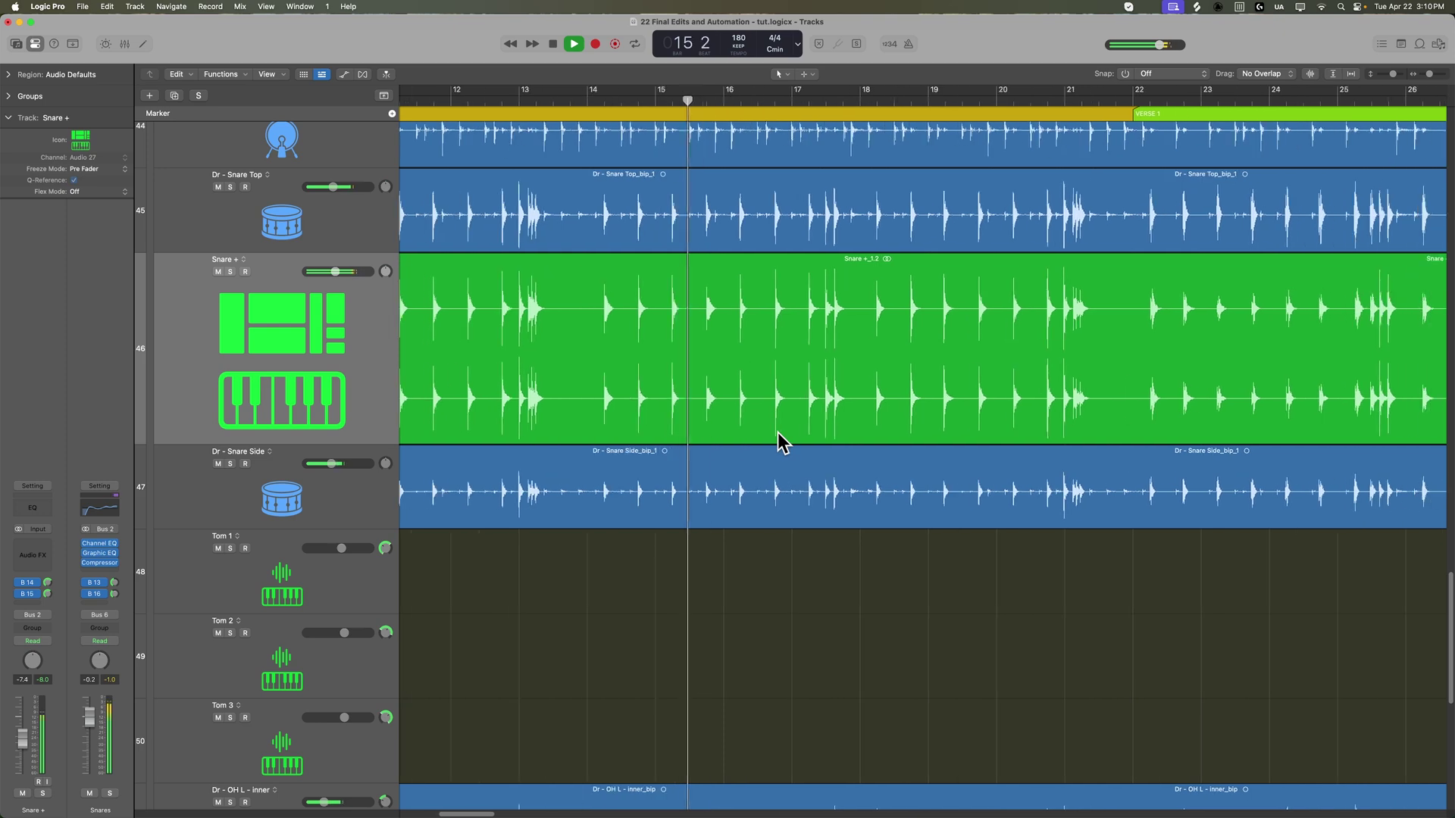
key("space")
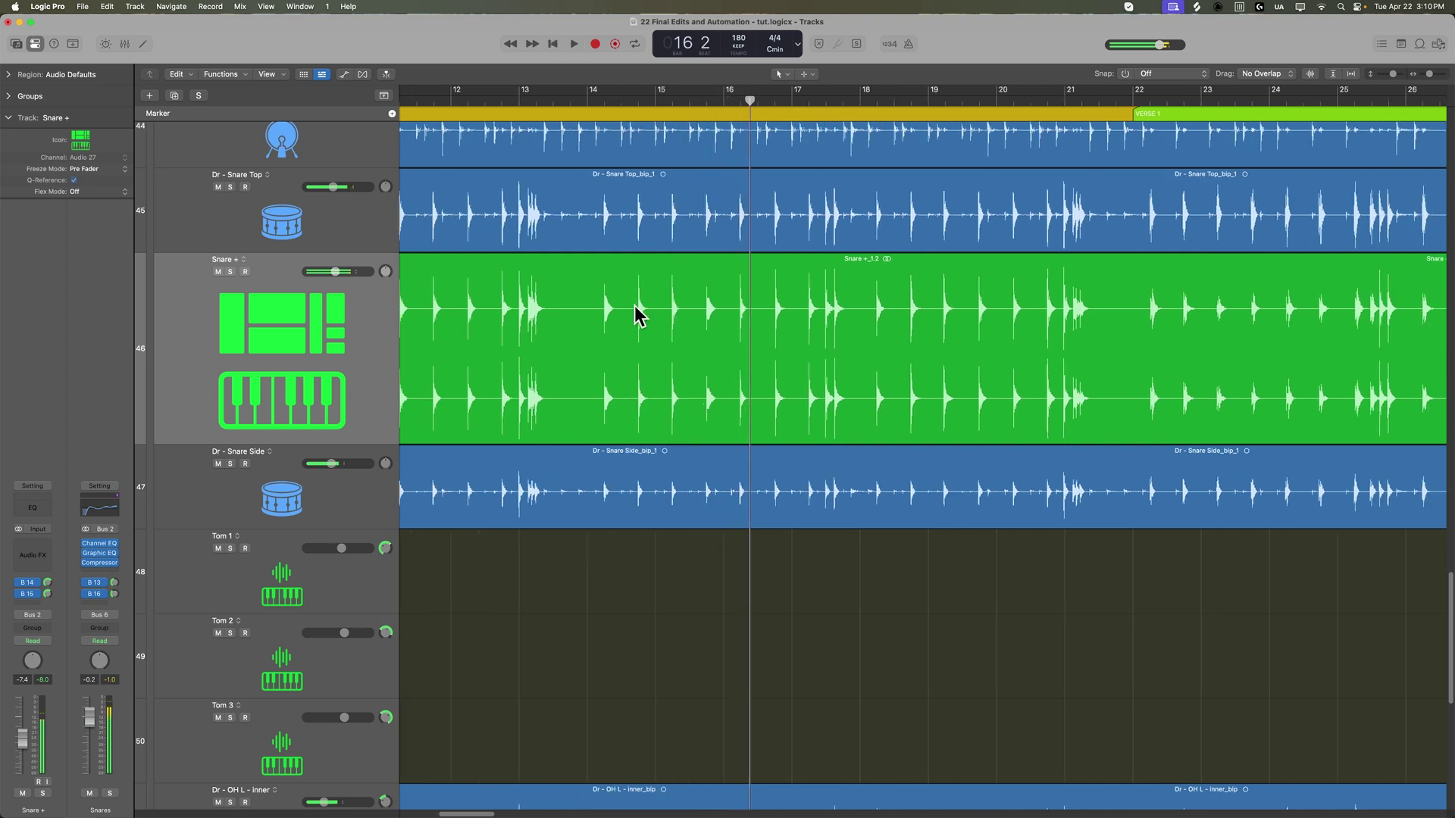
Paste the replacement snare hit at the bar 14 beat 2 transient on the Snare + track and select the region containing the bar 15 beat 4 hit.
left_click(594, 99)
key("super+Right")
key("super+Right")
key("super+Right")
key("super+Right")
key("super+Right")
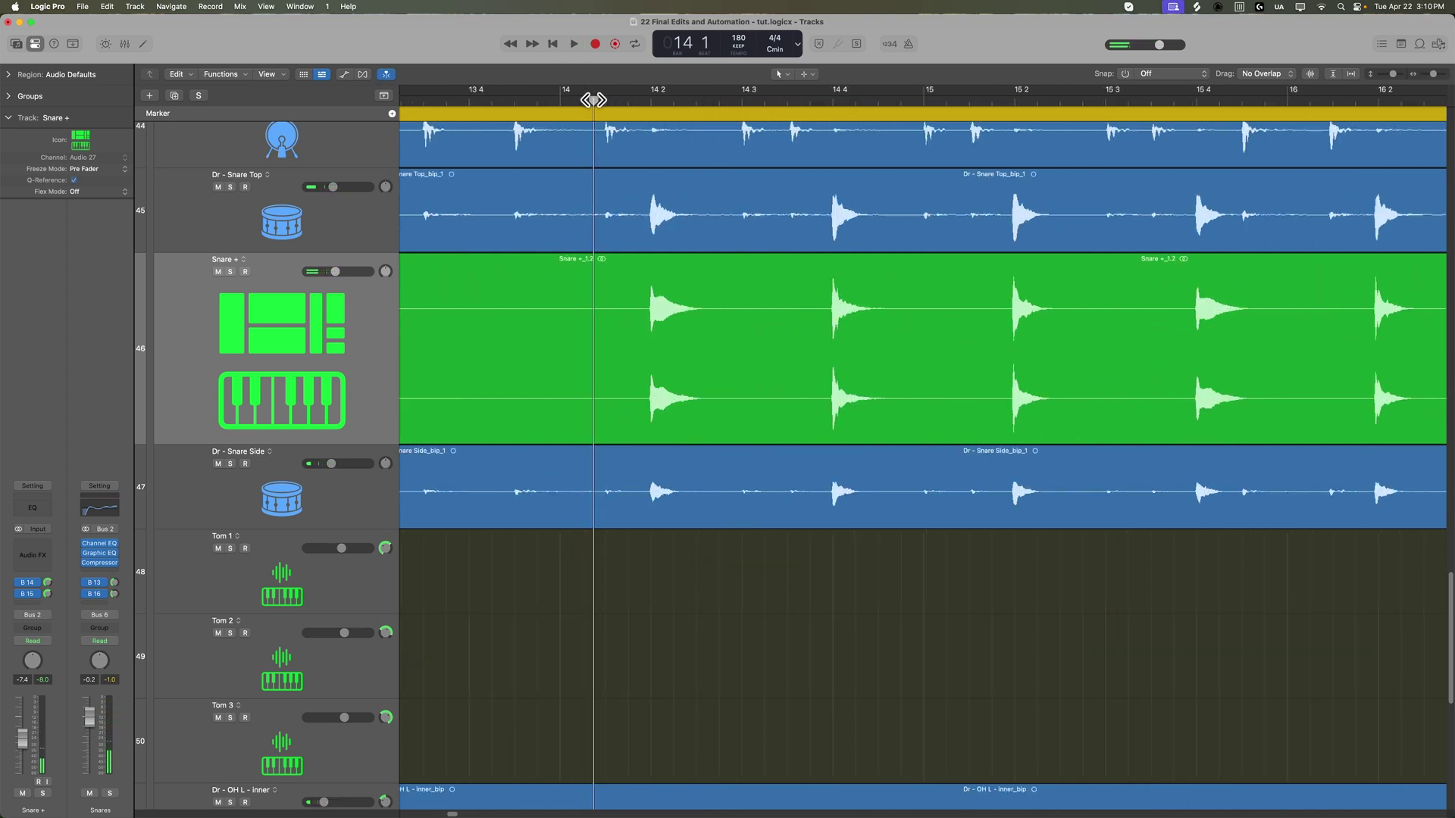
key("super+Left")
left_click(664, 302)
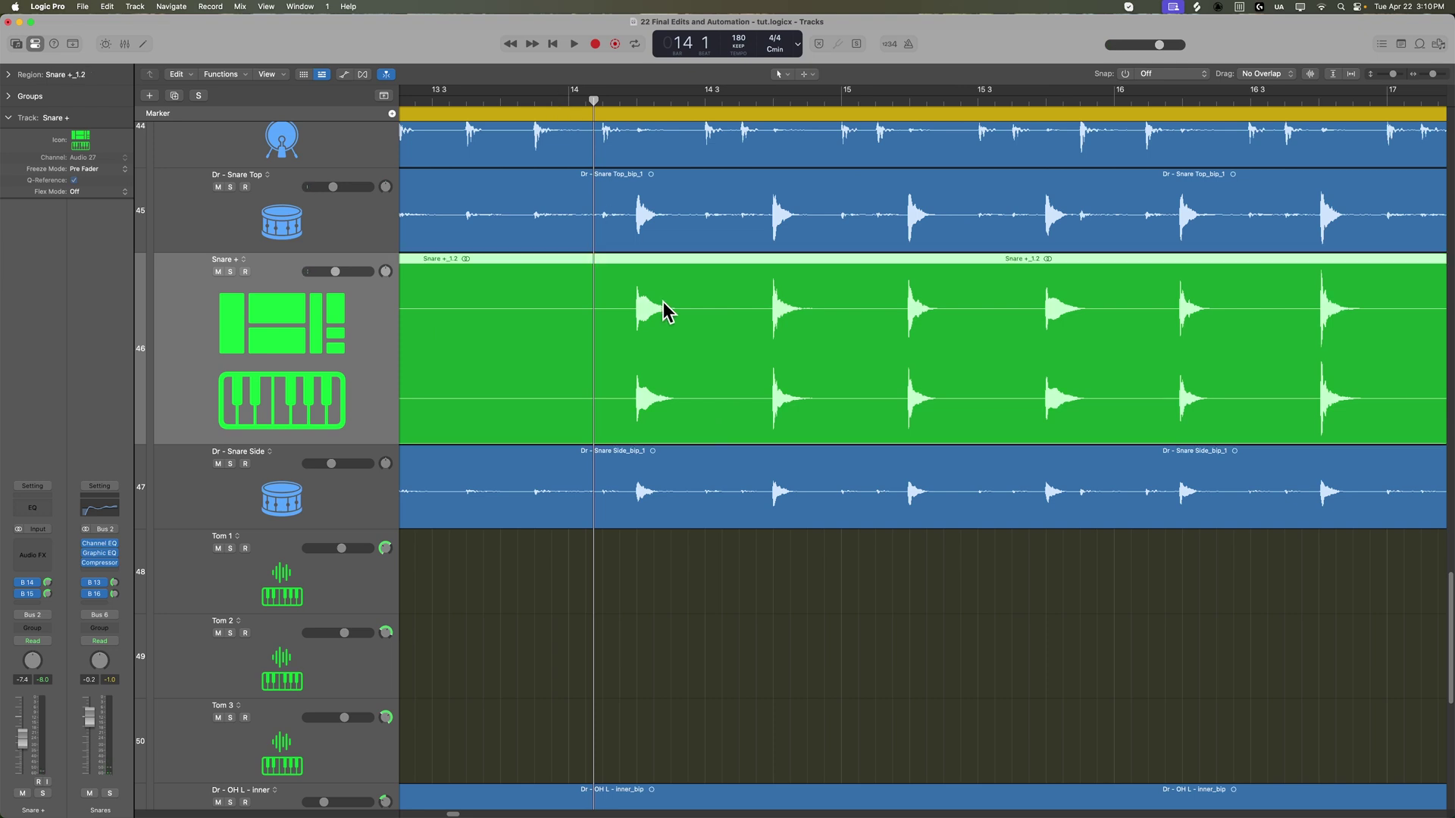
key("ctrl+Right")
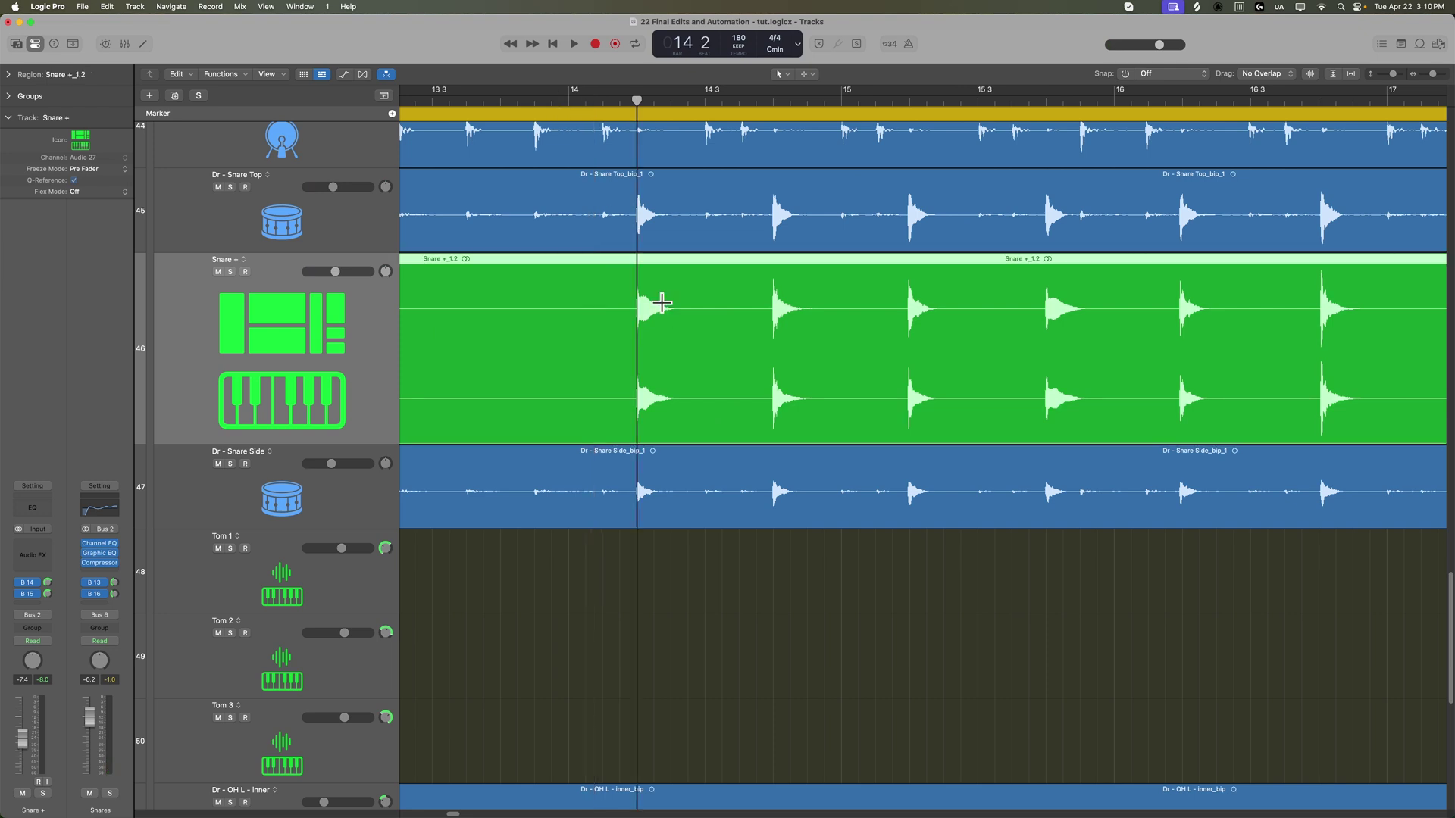
key("super+v")
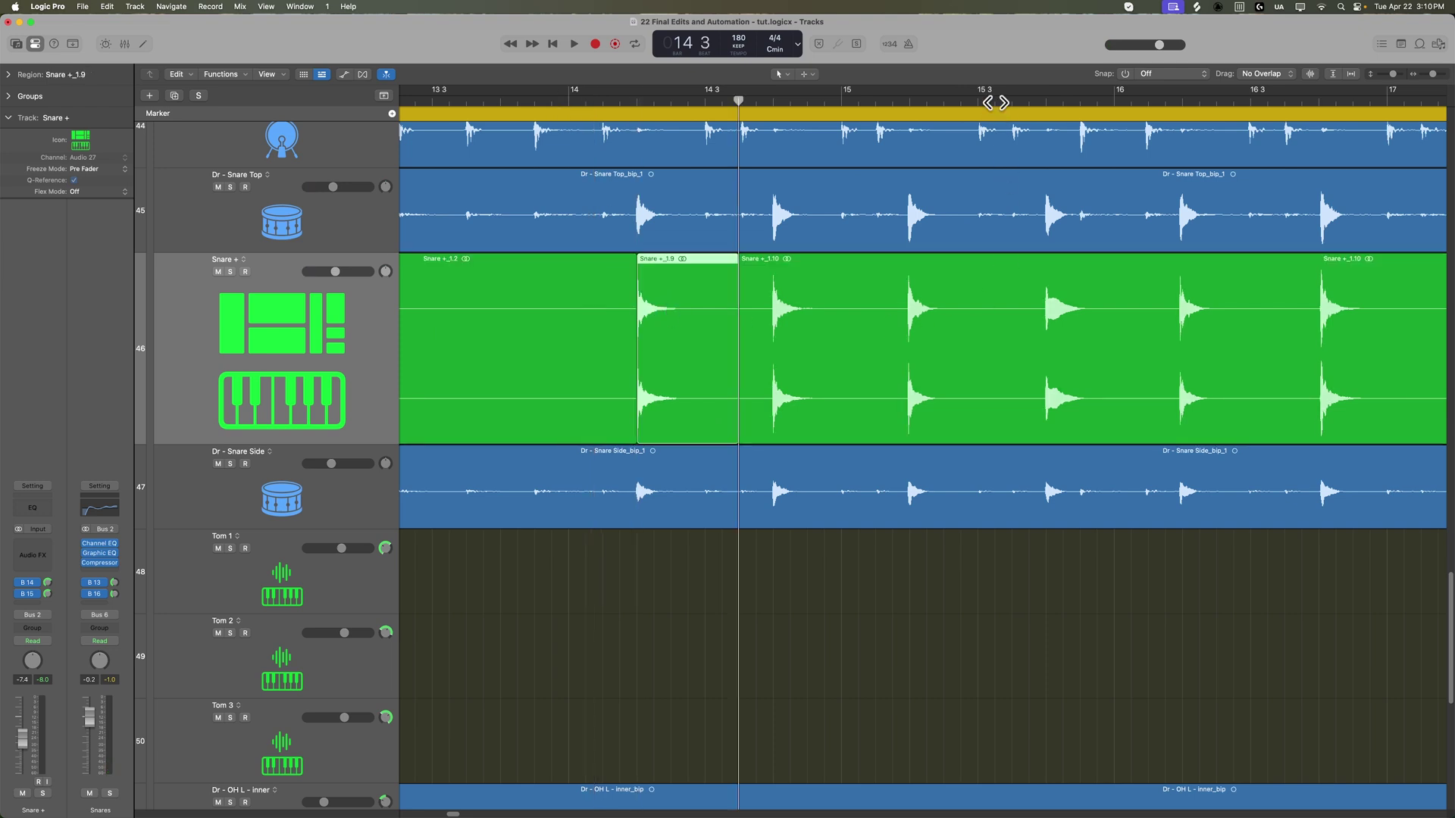
left_click(996, 103)
left_click(1032, 305)
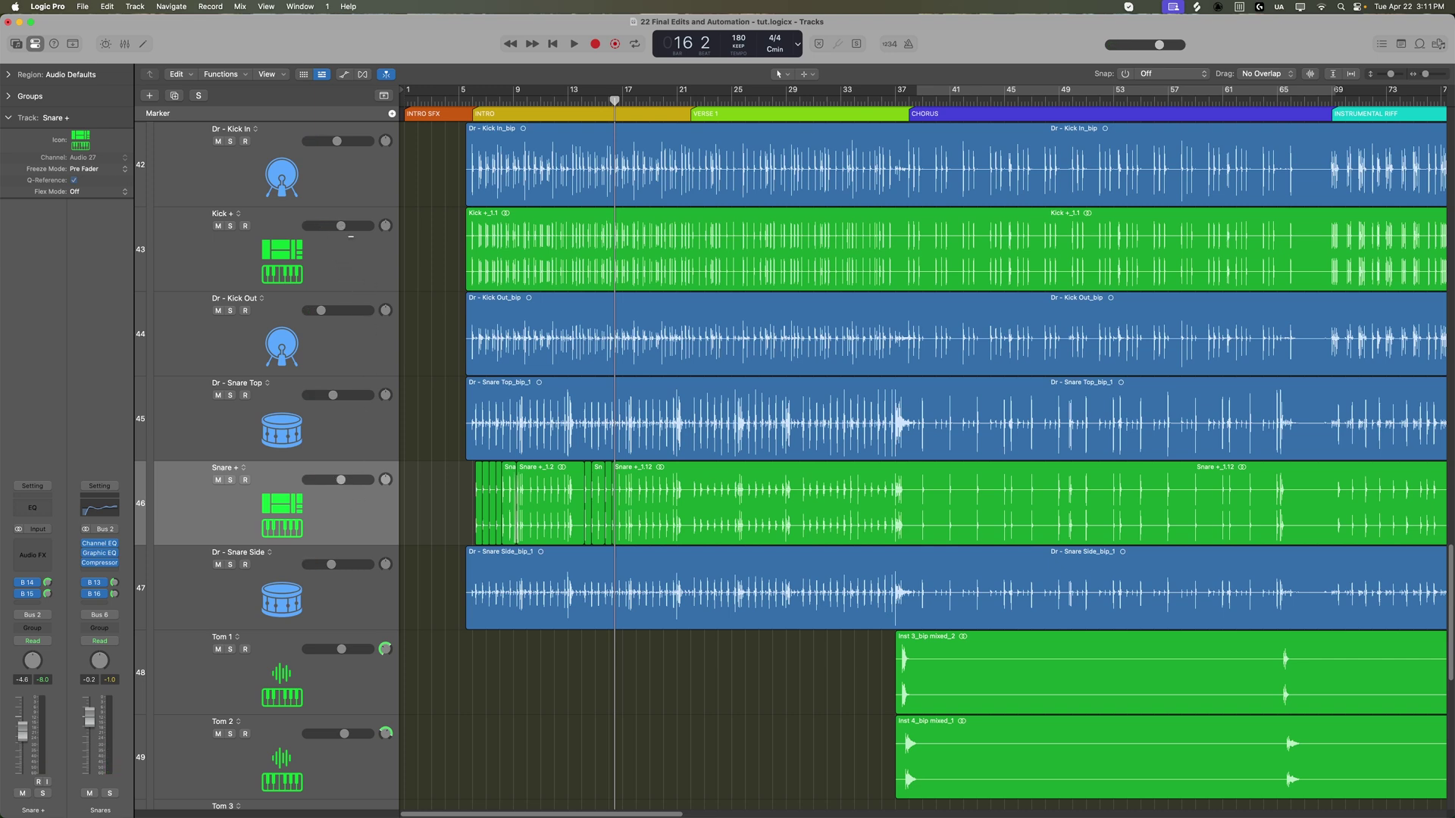
Play the song from bar 16 and set the Snare + track volume to -5.2 dB.
key("space")
scroll(338, 286, "up", 2)
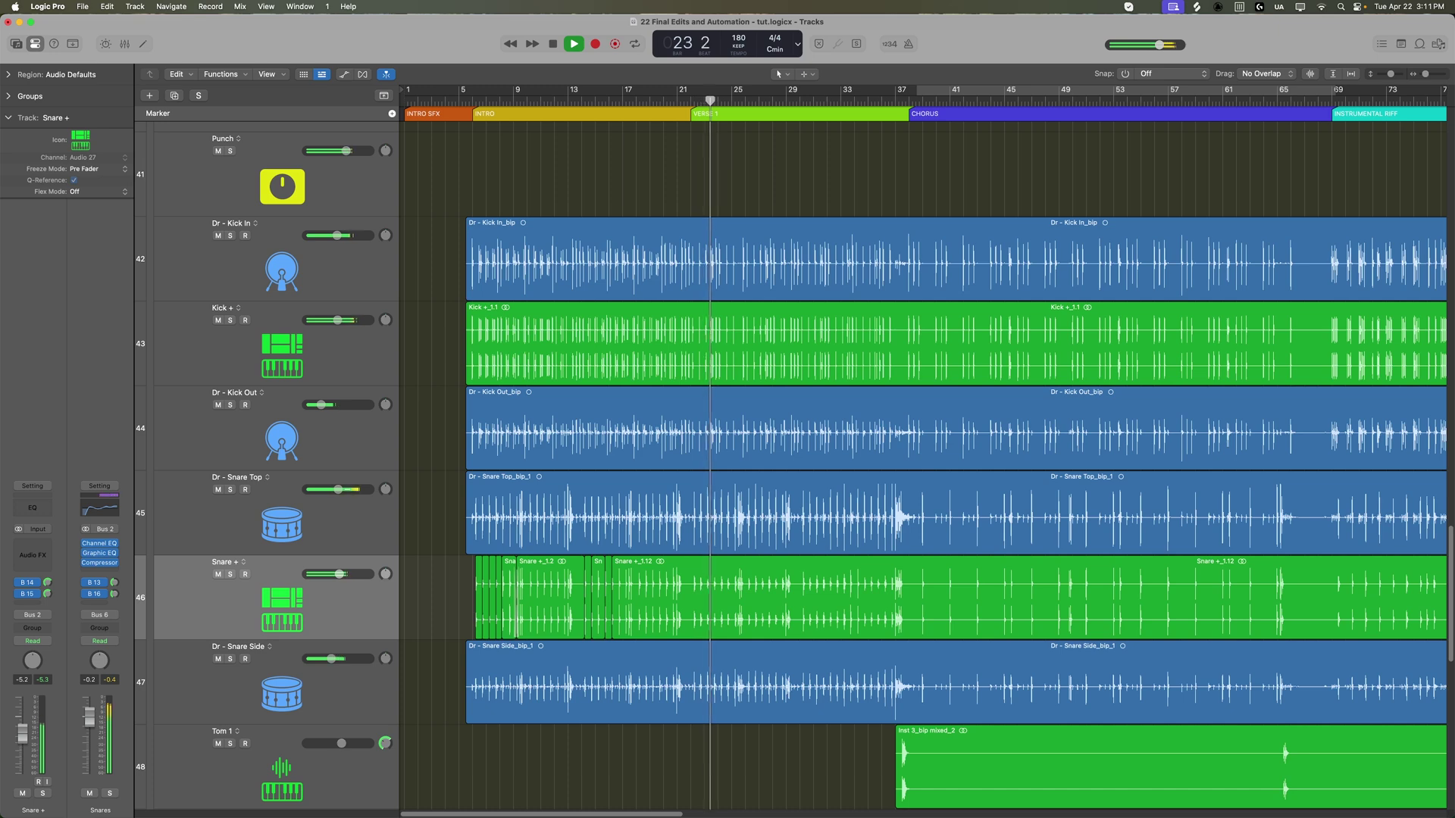
scroll(411, 509, "up", 8)
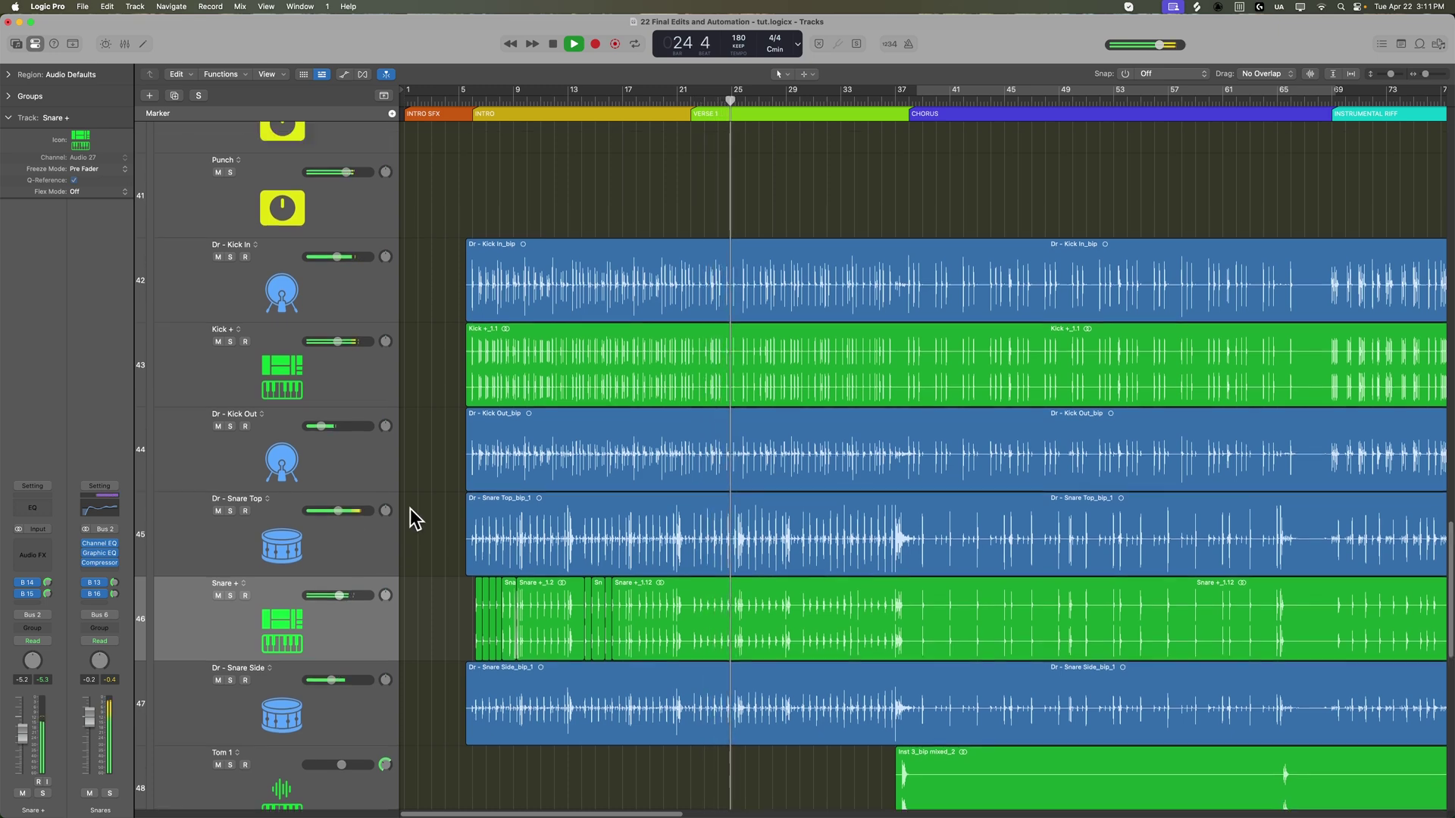
Select the Ld Vx - Verses track, clear its region selection and set its volume to -3.5 dB during playback.
scroll(411, 507, "up", 20)
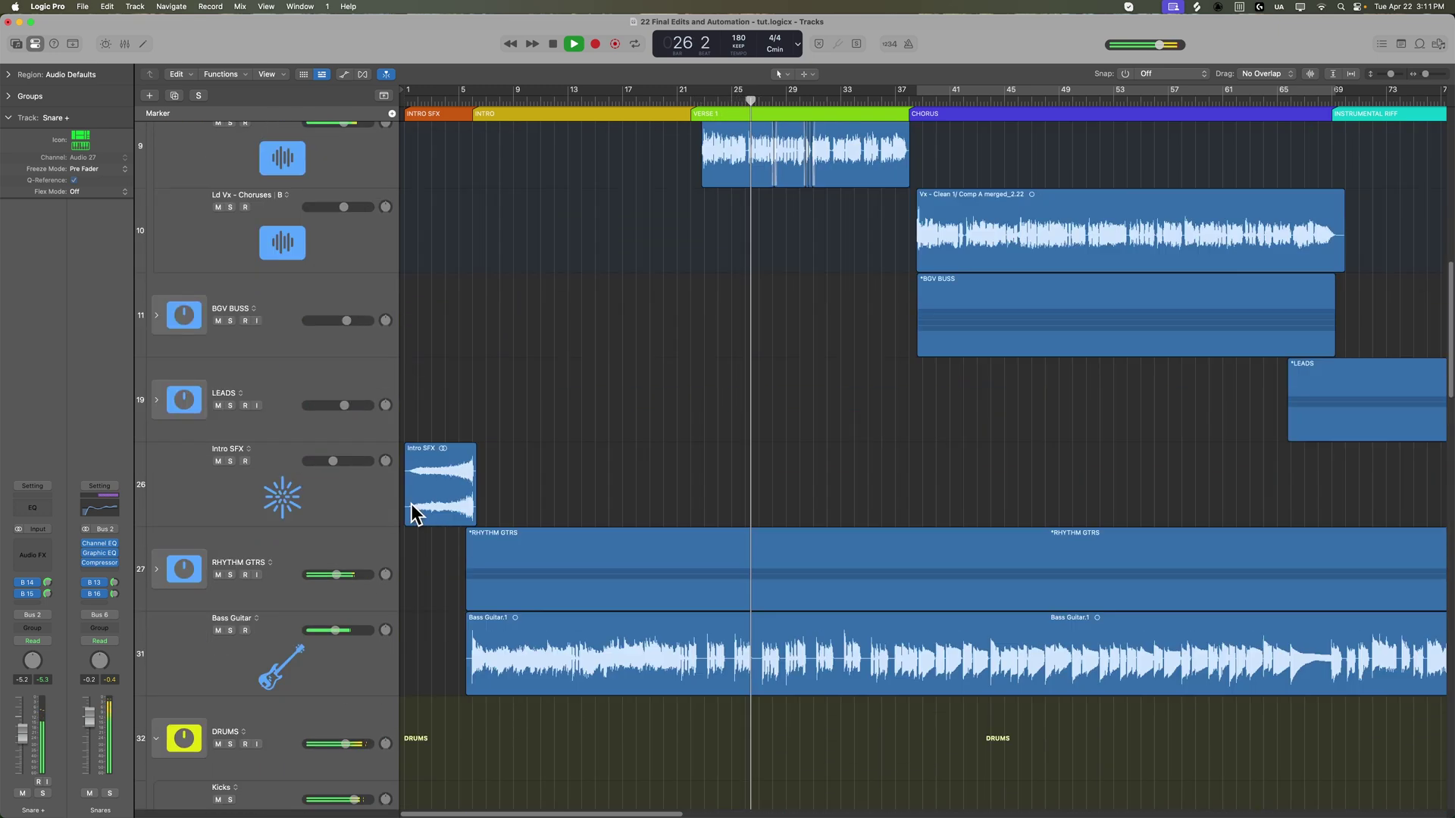
left_click(342, 459)
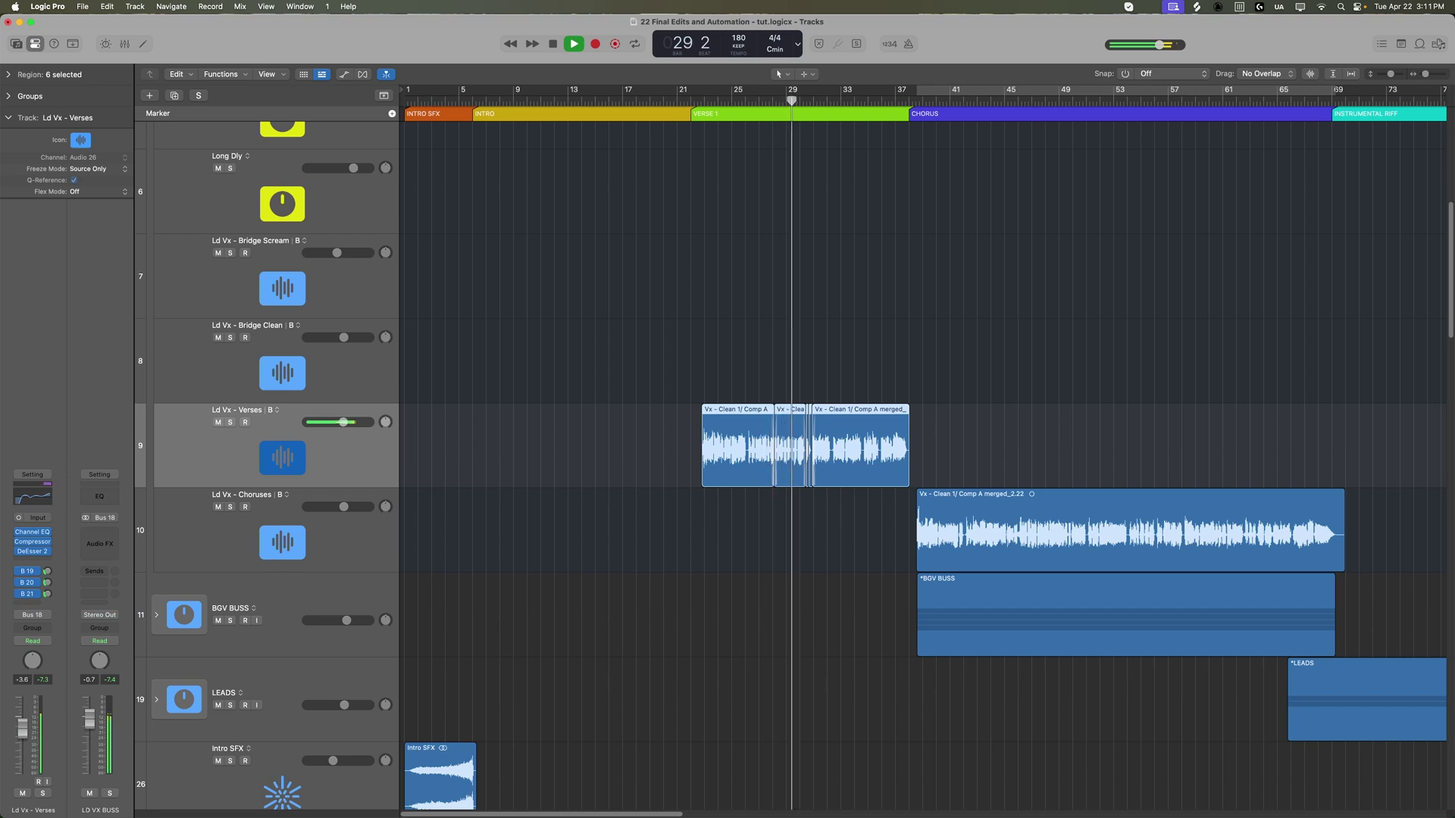
left_click(590, 520)
Expand the BGV BUSS track stack and select its main track while the chorus plays.
scroll(590, 520, "down", 15)
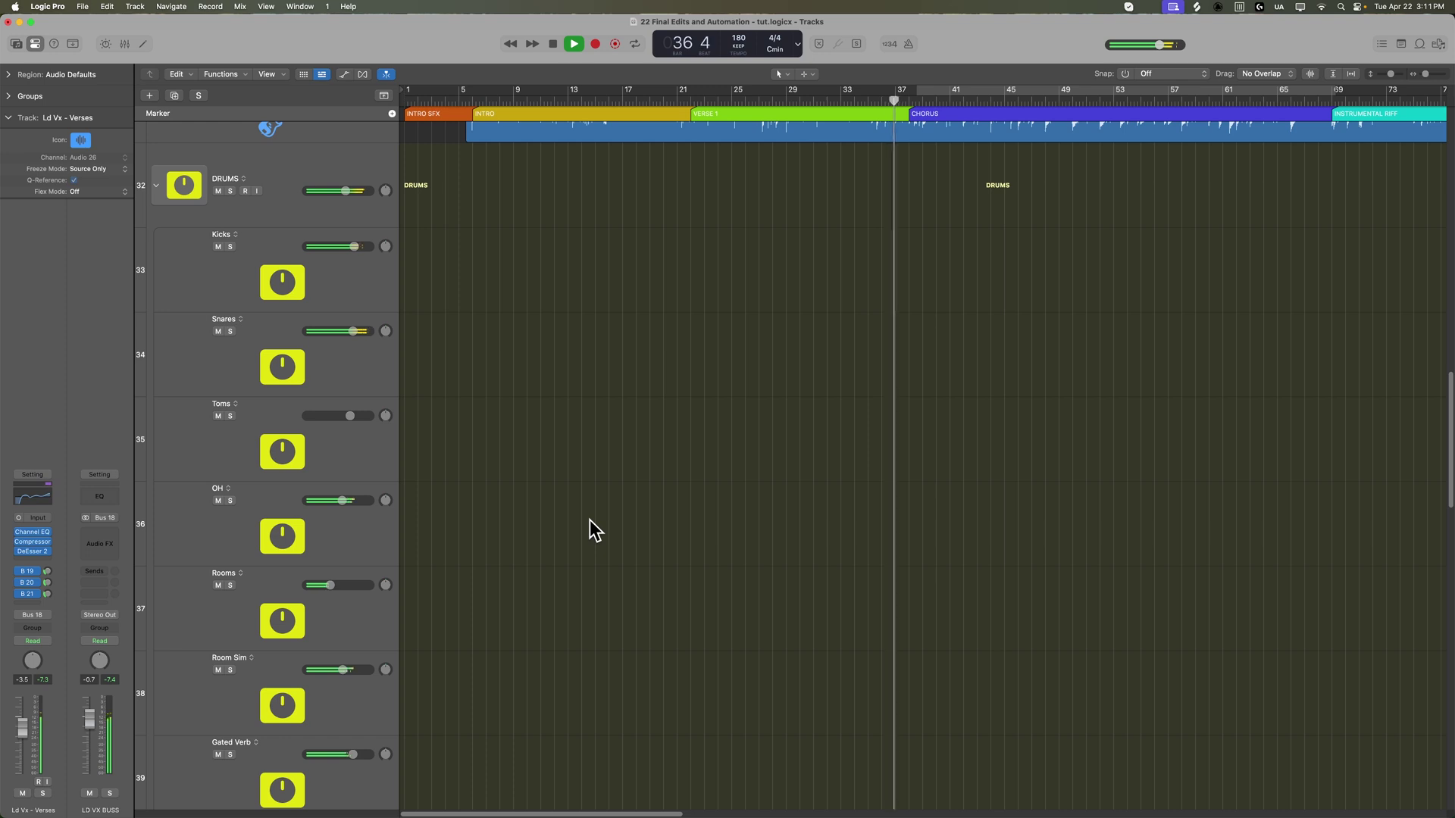
scroll(843, 397, "up", 5)
scroll(844, 397, "up", 10)
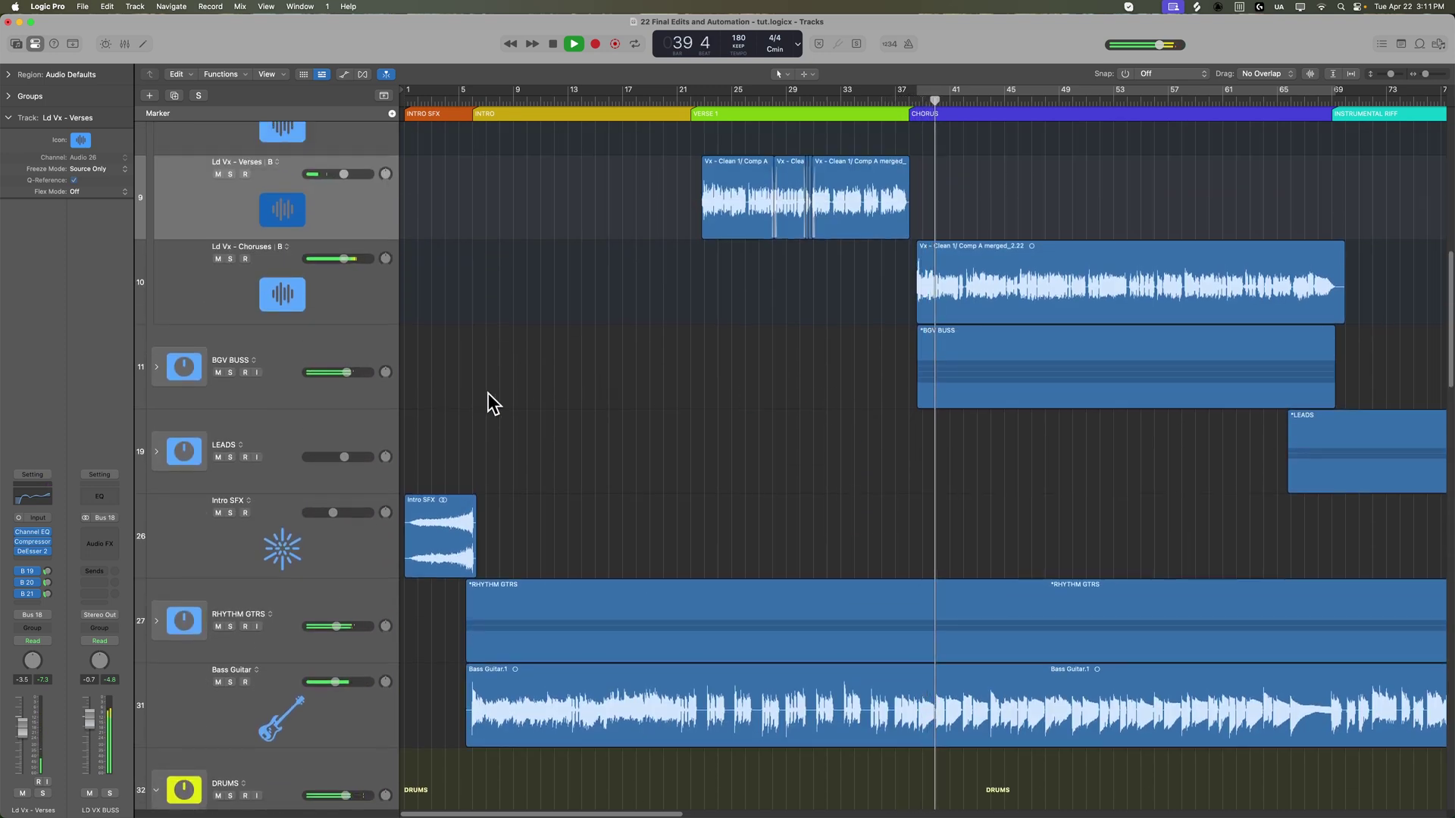
scroll(250, 410, "up", 2)
left_click(157, 402)
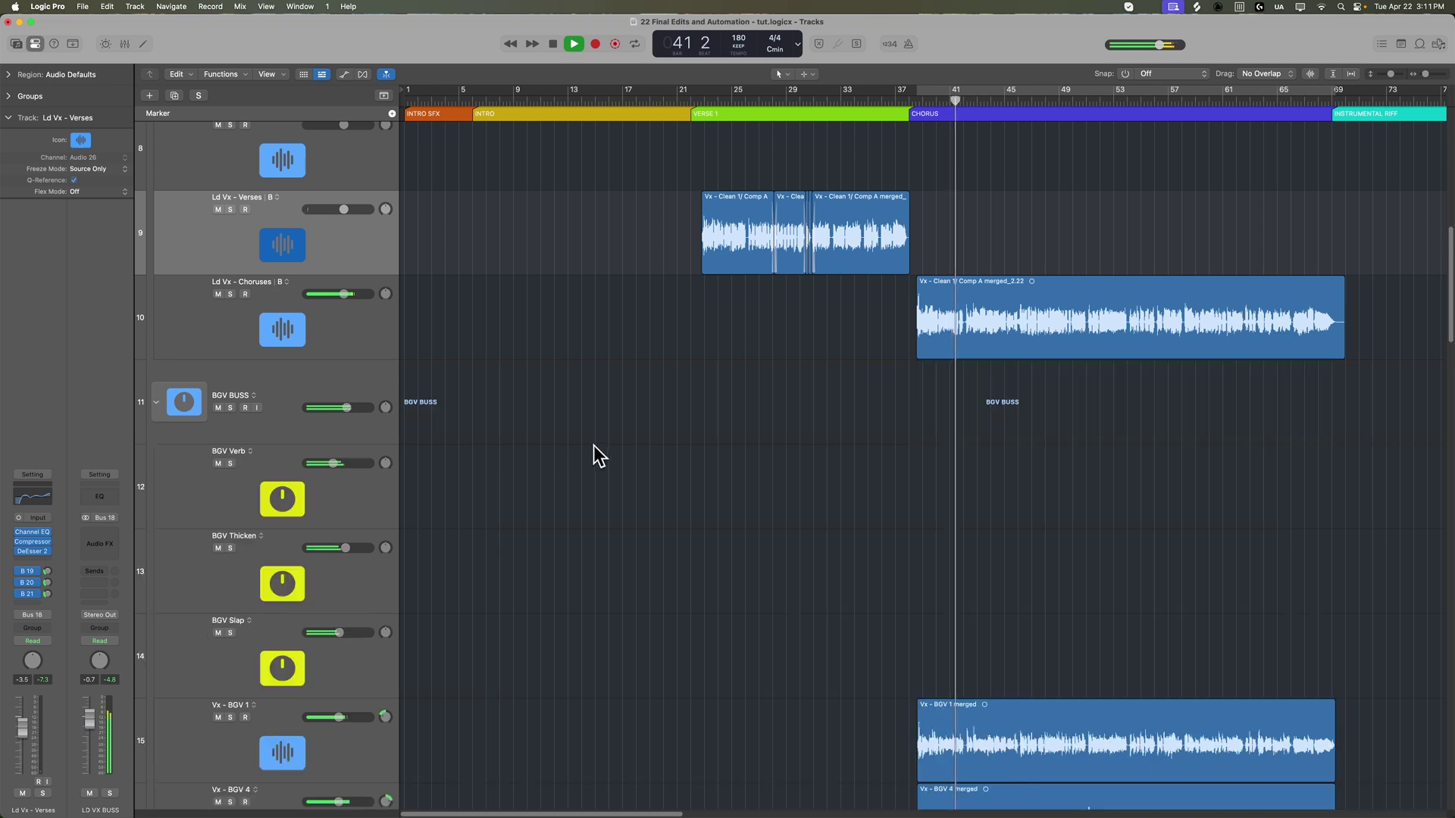
left_click(357, 389)
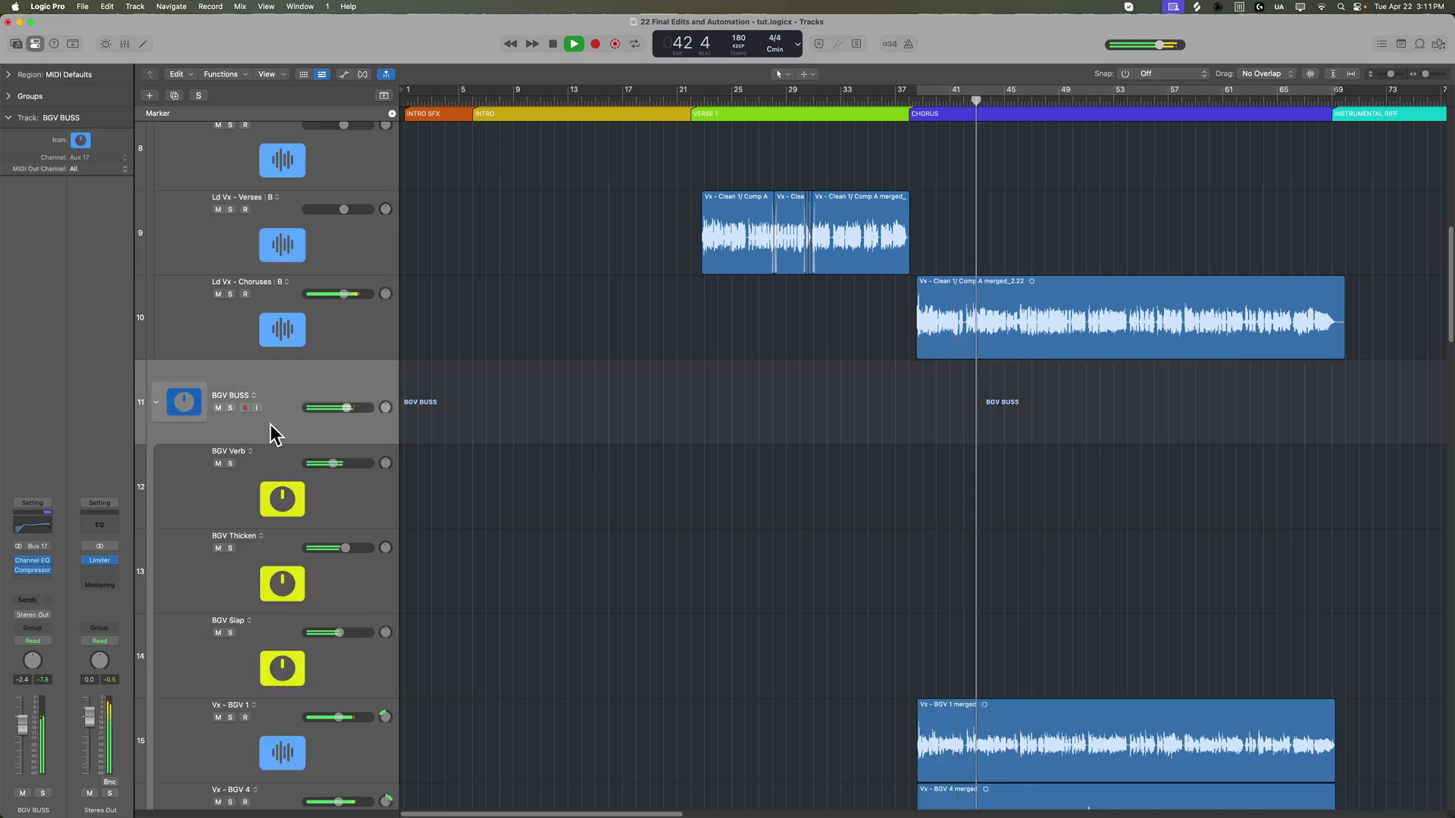
In the BGV BUSS Channel EQ, set the high shelf to +3.8 dB at 4400 Hz and raise the low-cut frequency.
left_click(35, 561)
left_click_drag(941, 320, 980, 313)
left_click_drag(501, 431, 502, 415)
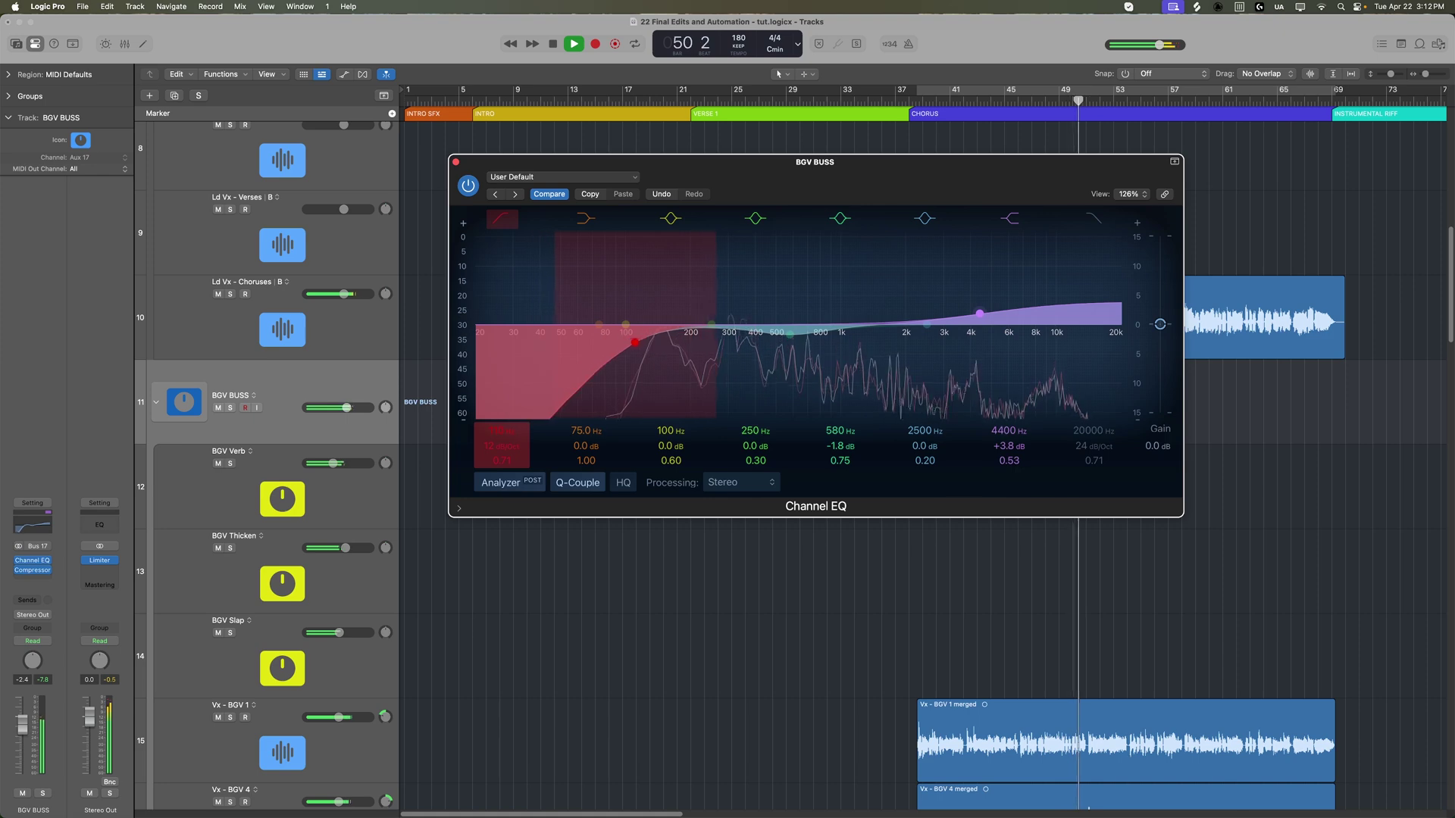
left_click(456, 162)
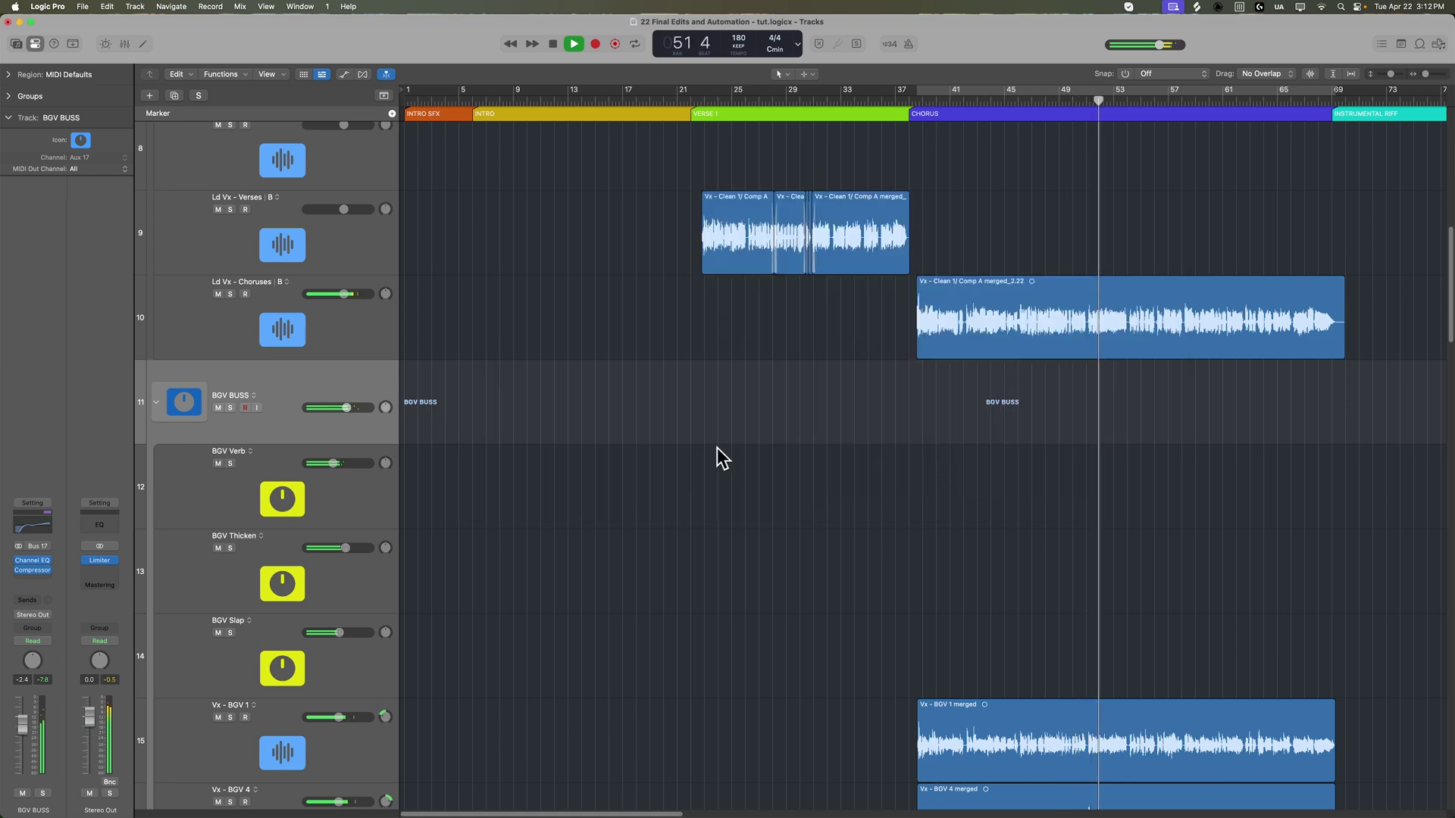
Stop playback in the chorus, check the BGV BUSS Compressor and collapse the BGV BUSS track stack.
scroll(730, 470, "right", 5)
scroll(757, 477, "right", 1)
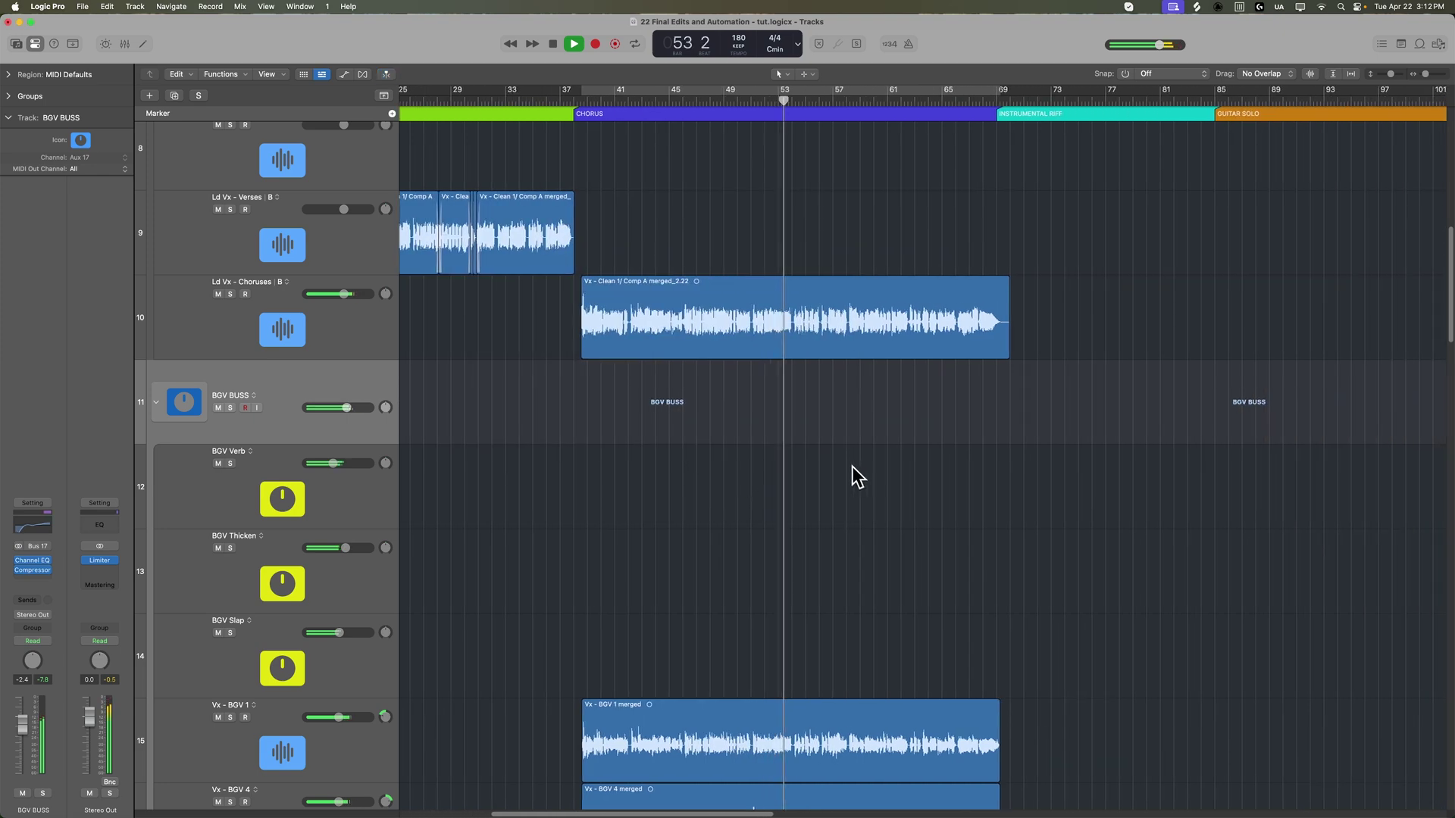
key("space")
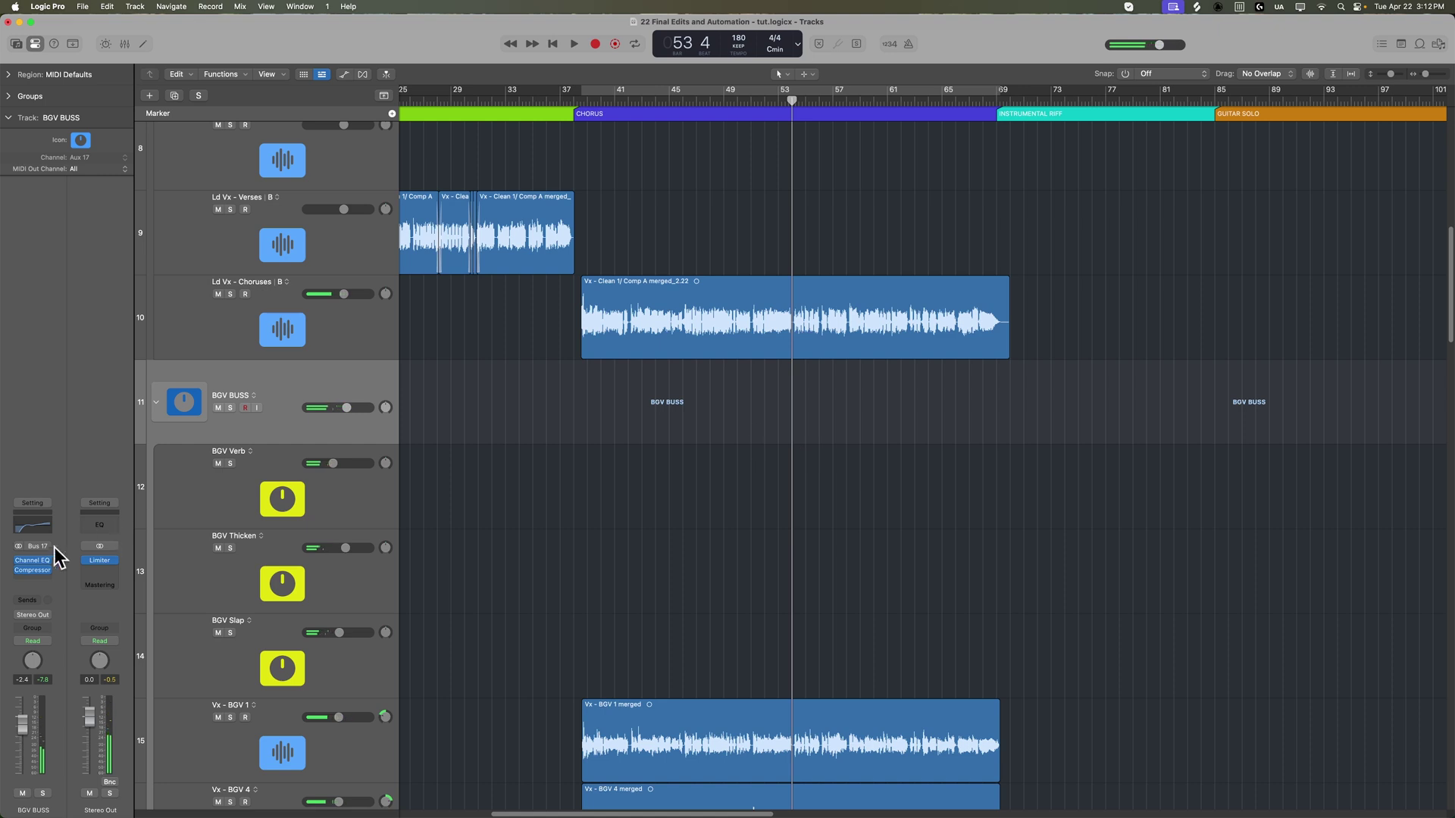
left_click(38, 567)
left_click(38, 567)
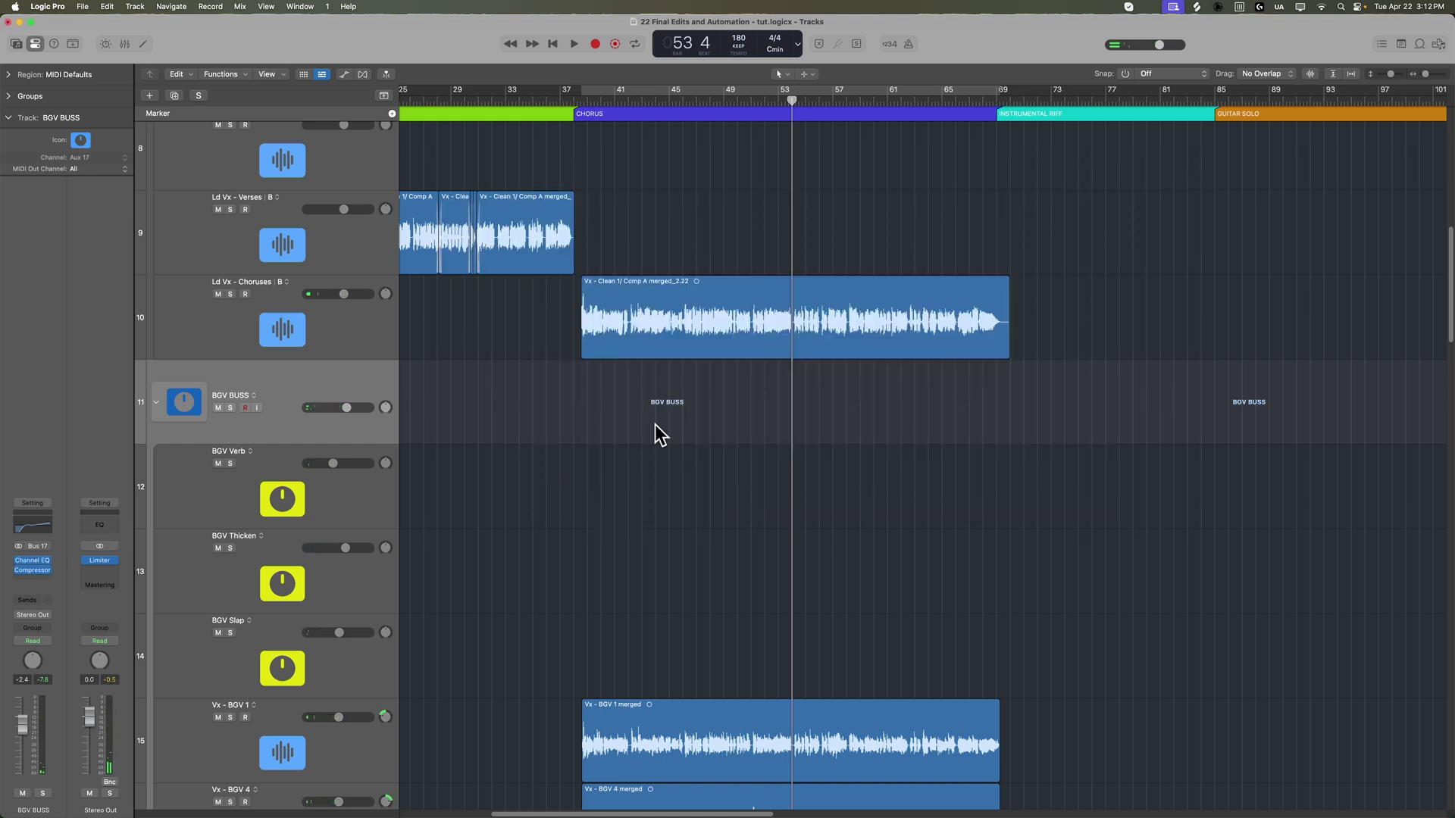
left_click(156, 404)
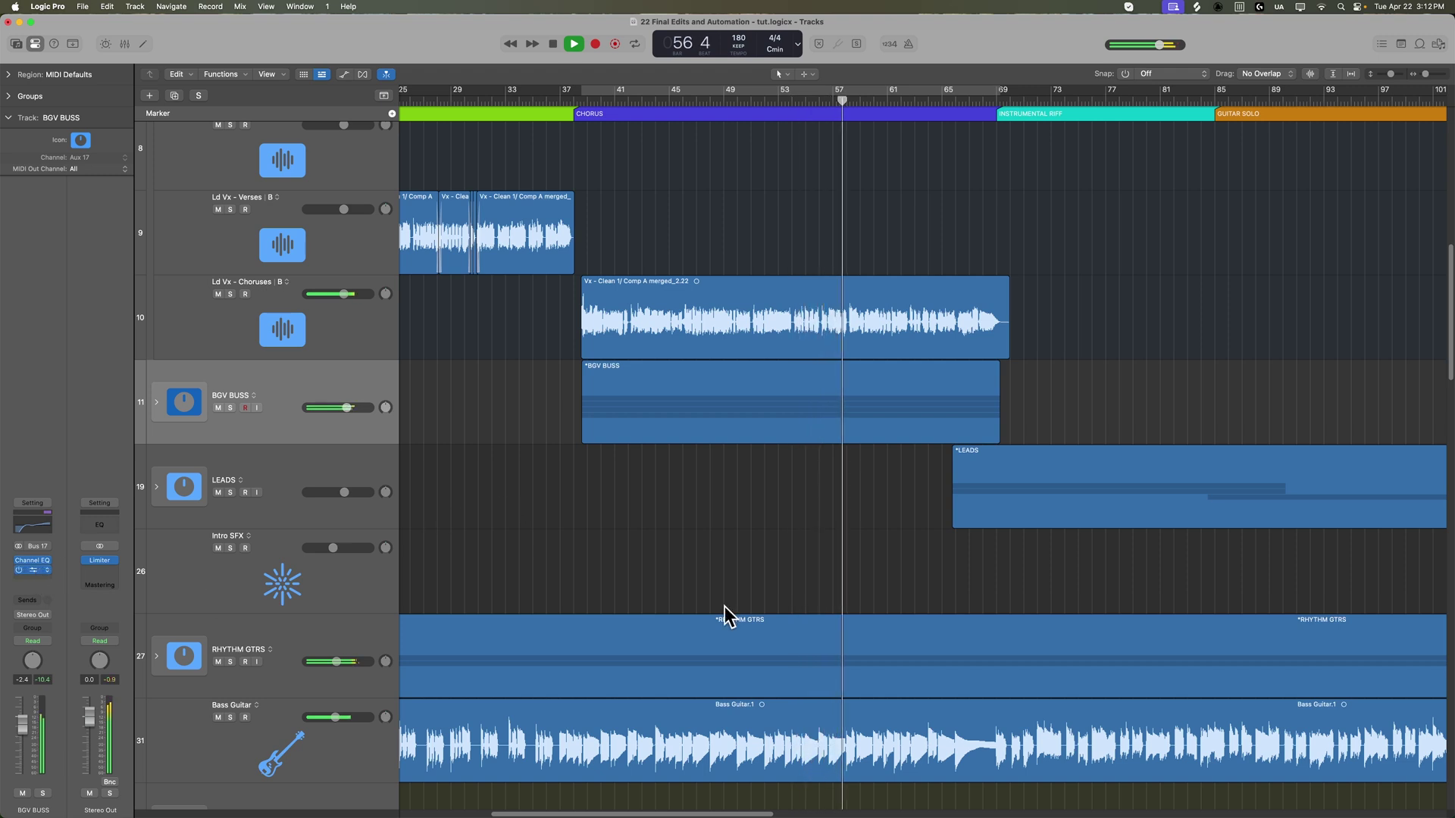
Adjust the BGV BUSS Compressor, setting its attack to 12.5 ms, and close the plug-in.
left_click_drag(922, 562, 922, 567)
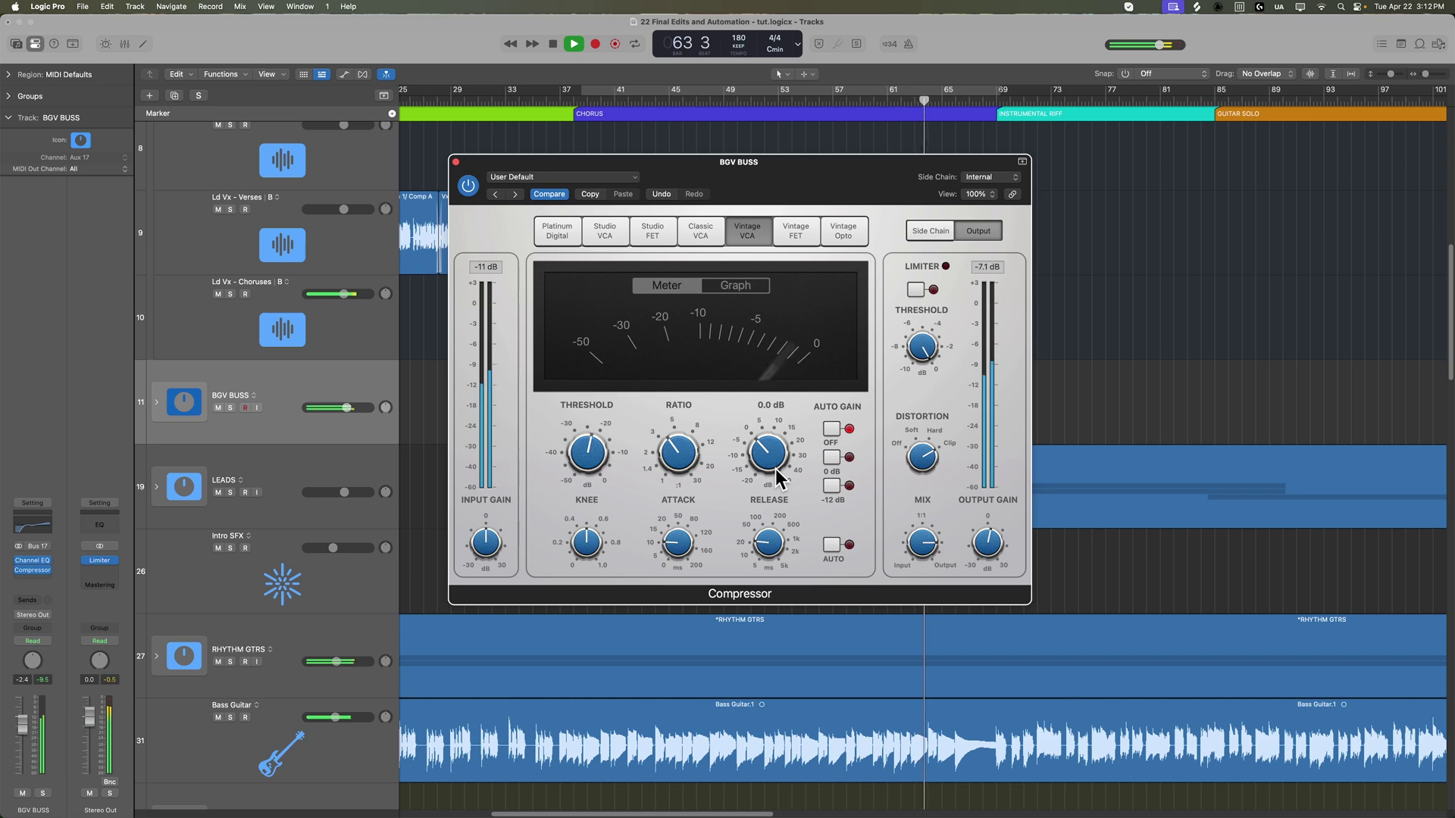
left_click_drag(840, 180, 1225, 112)
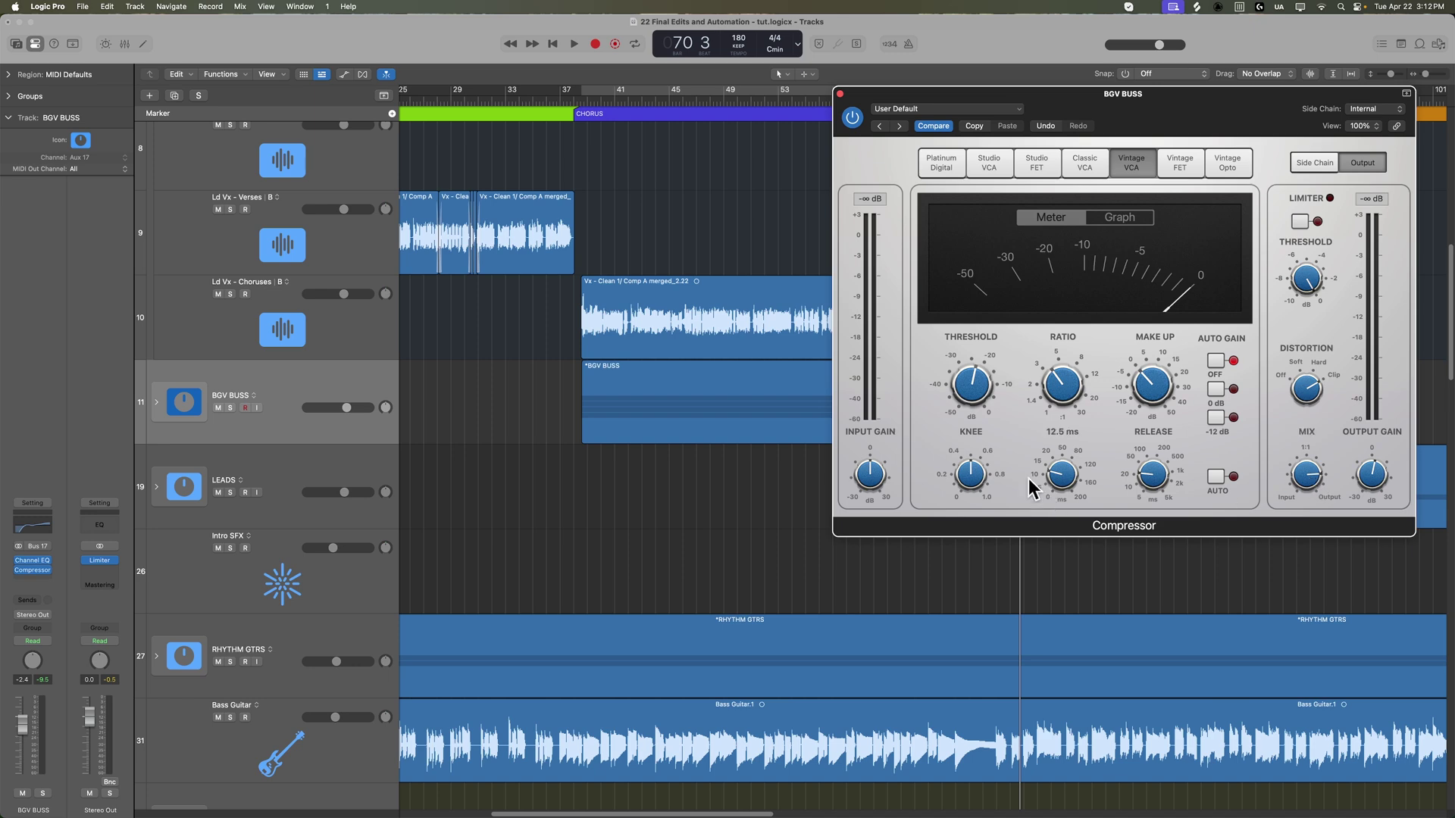
left_click(838, 94)
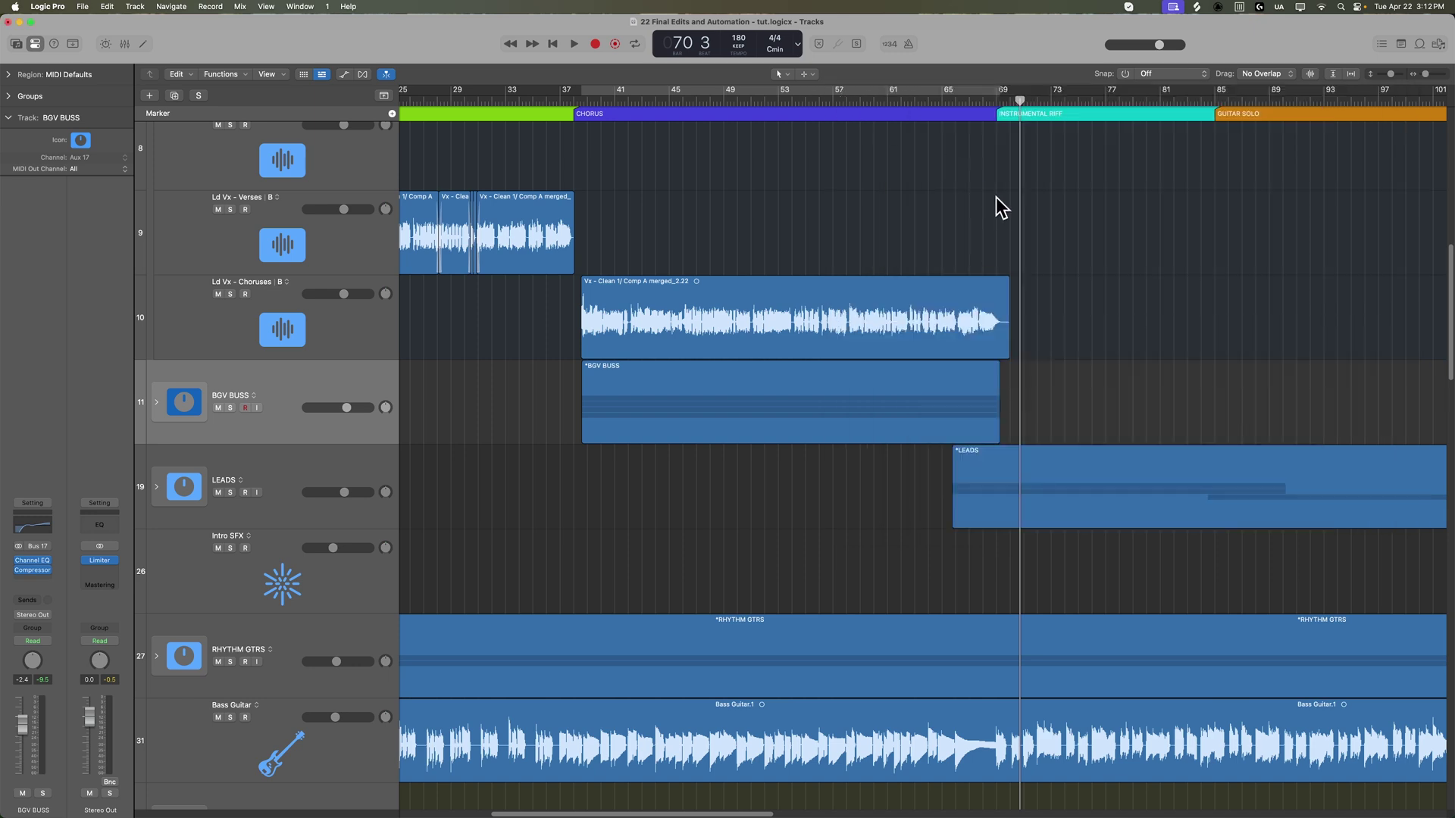
Play from bar 66 into the instrumental riff, expand the LEADS track stack and select the Gtr Lead - high track.
left_click(960, 101)
key("space")
left_click(280, 460)
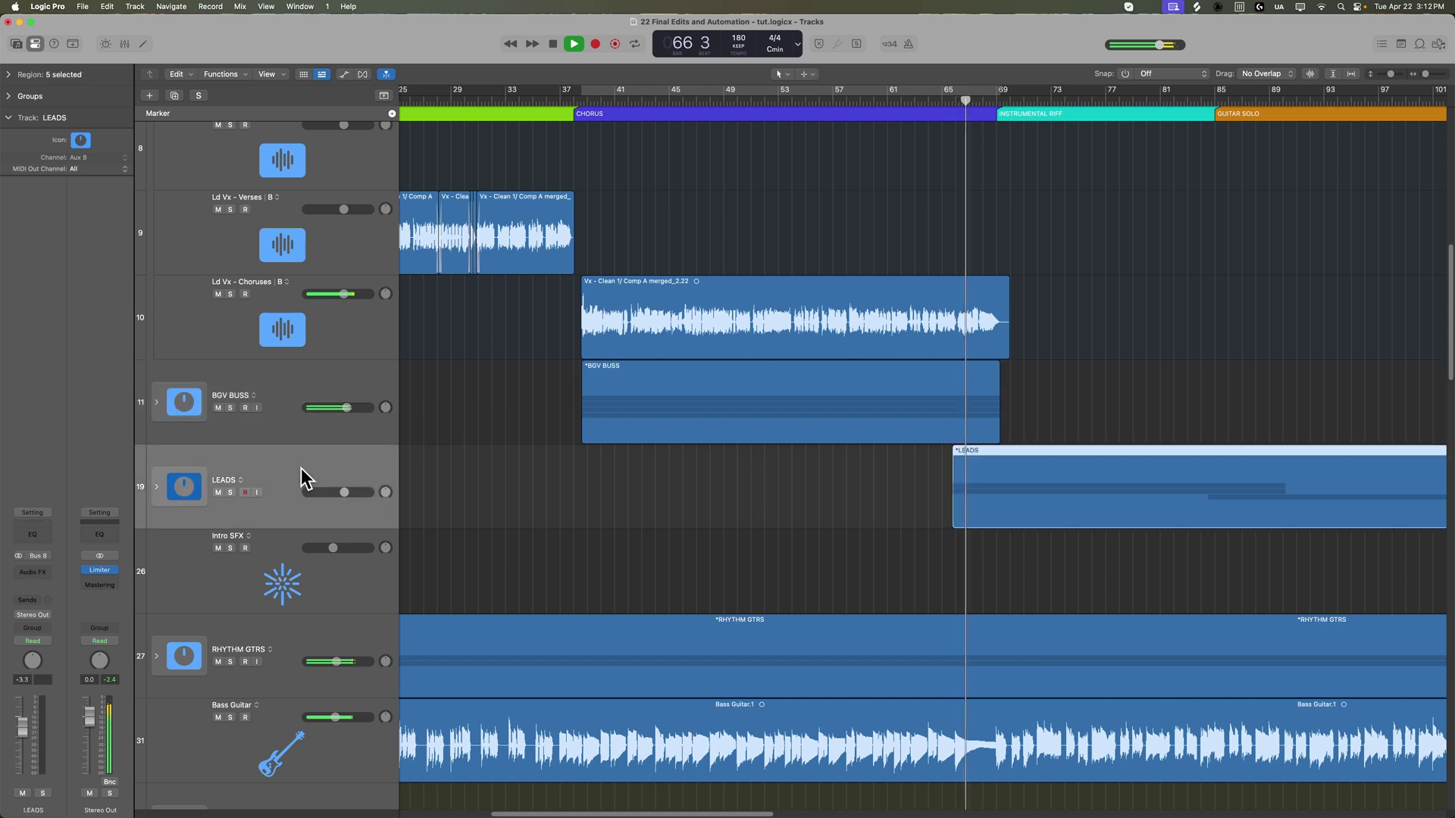
left_click(156, 488)
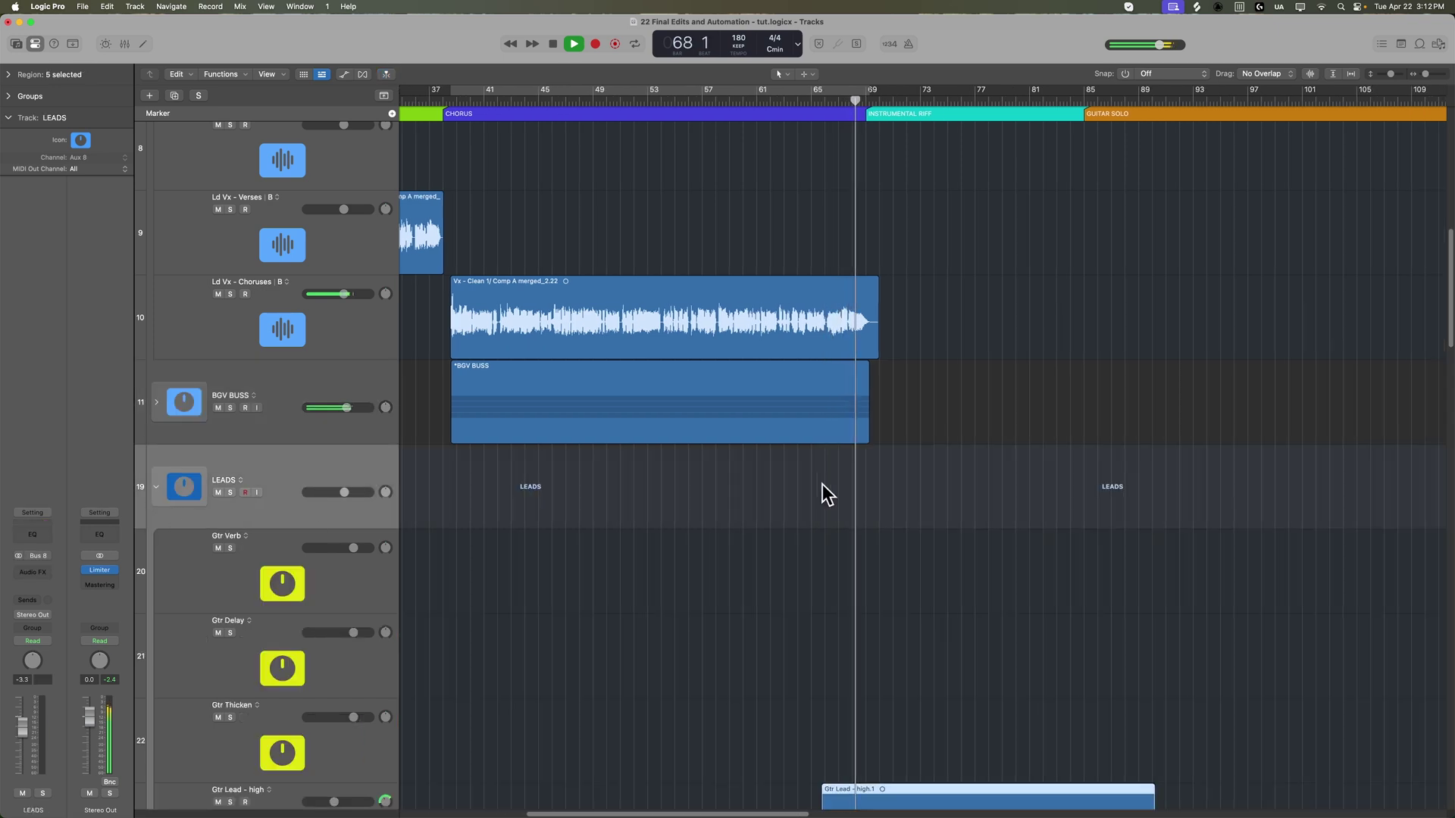
scroll(835, 494, "down", 3)
scroll(835, 494, "down", 6)
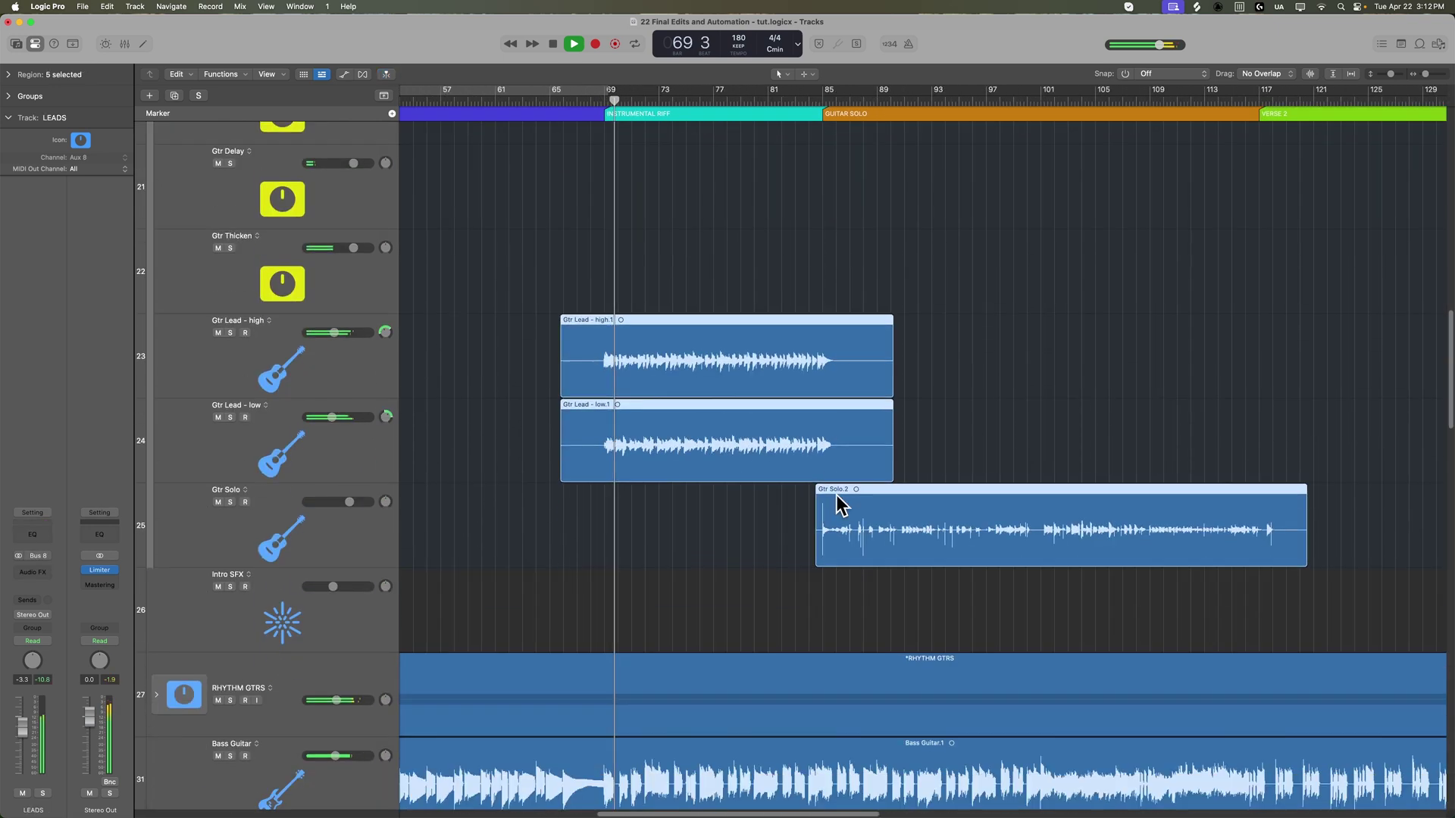
left_click(358, 356)
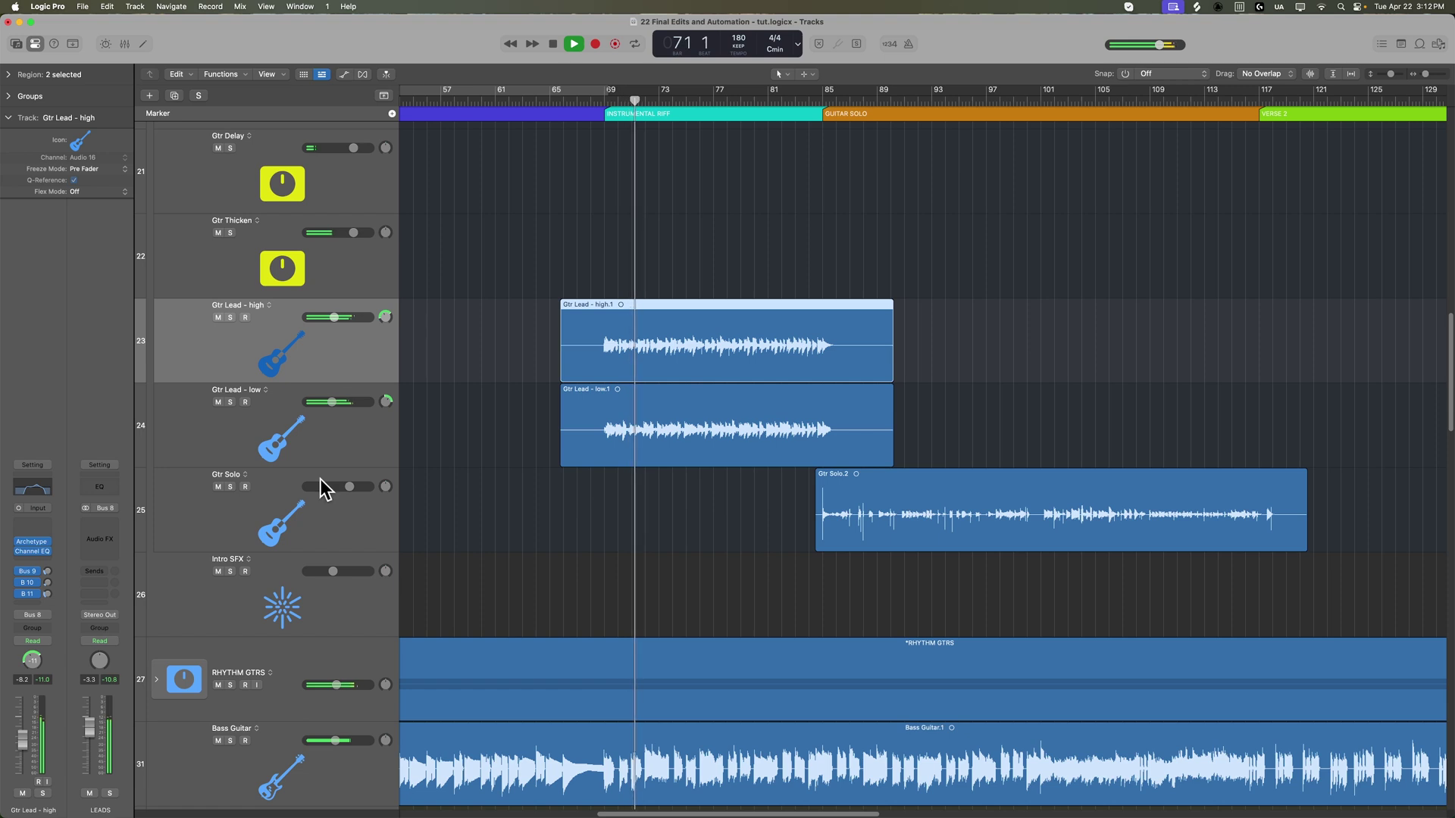
Stop playback, return to just before the instrumental riff and raise the high-cut frequency in the Gtr Lead - high Channel EQ.
key("space")
left_click(597, 101)
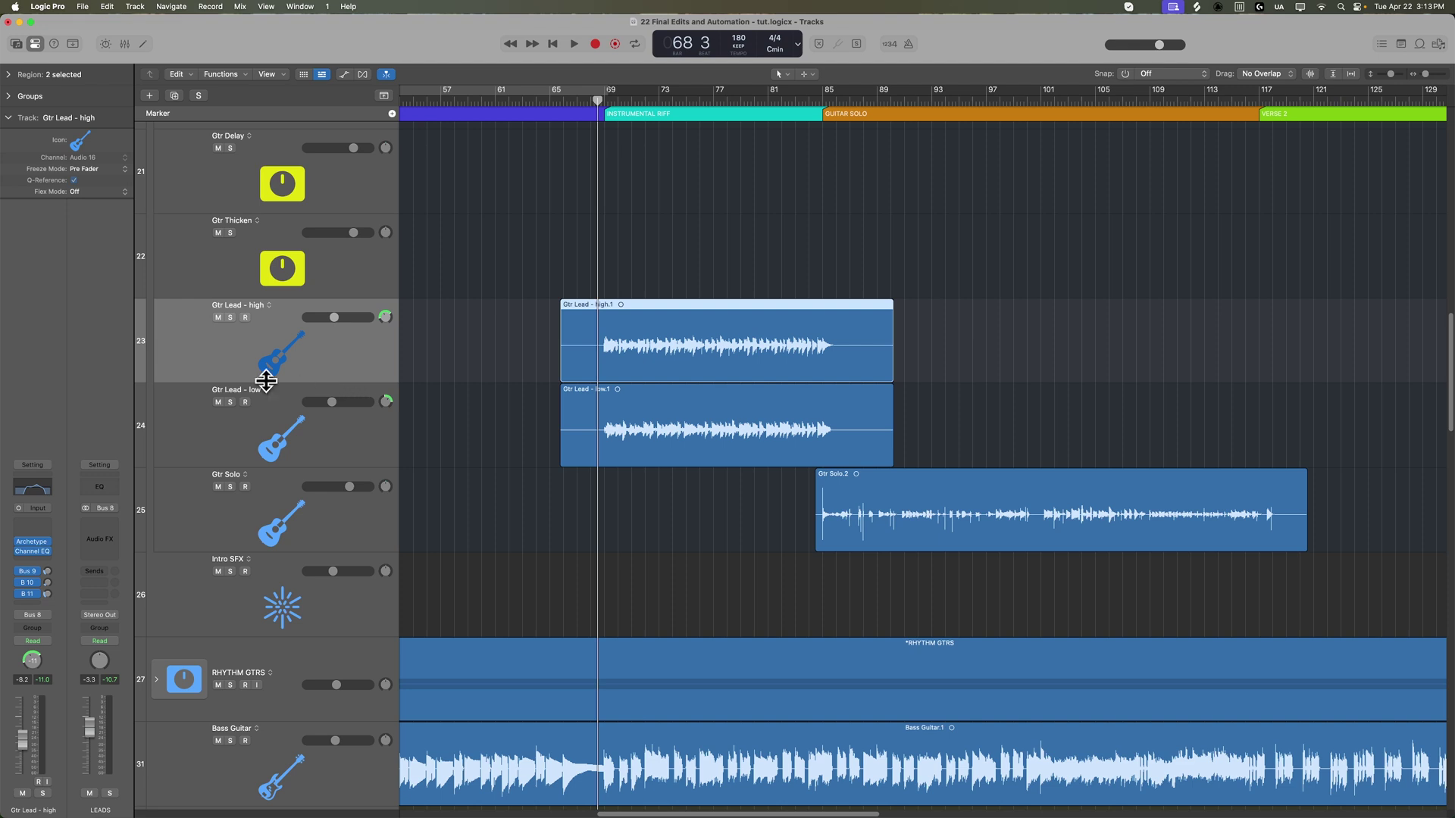
left_click(33, 552)
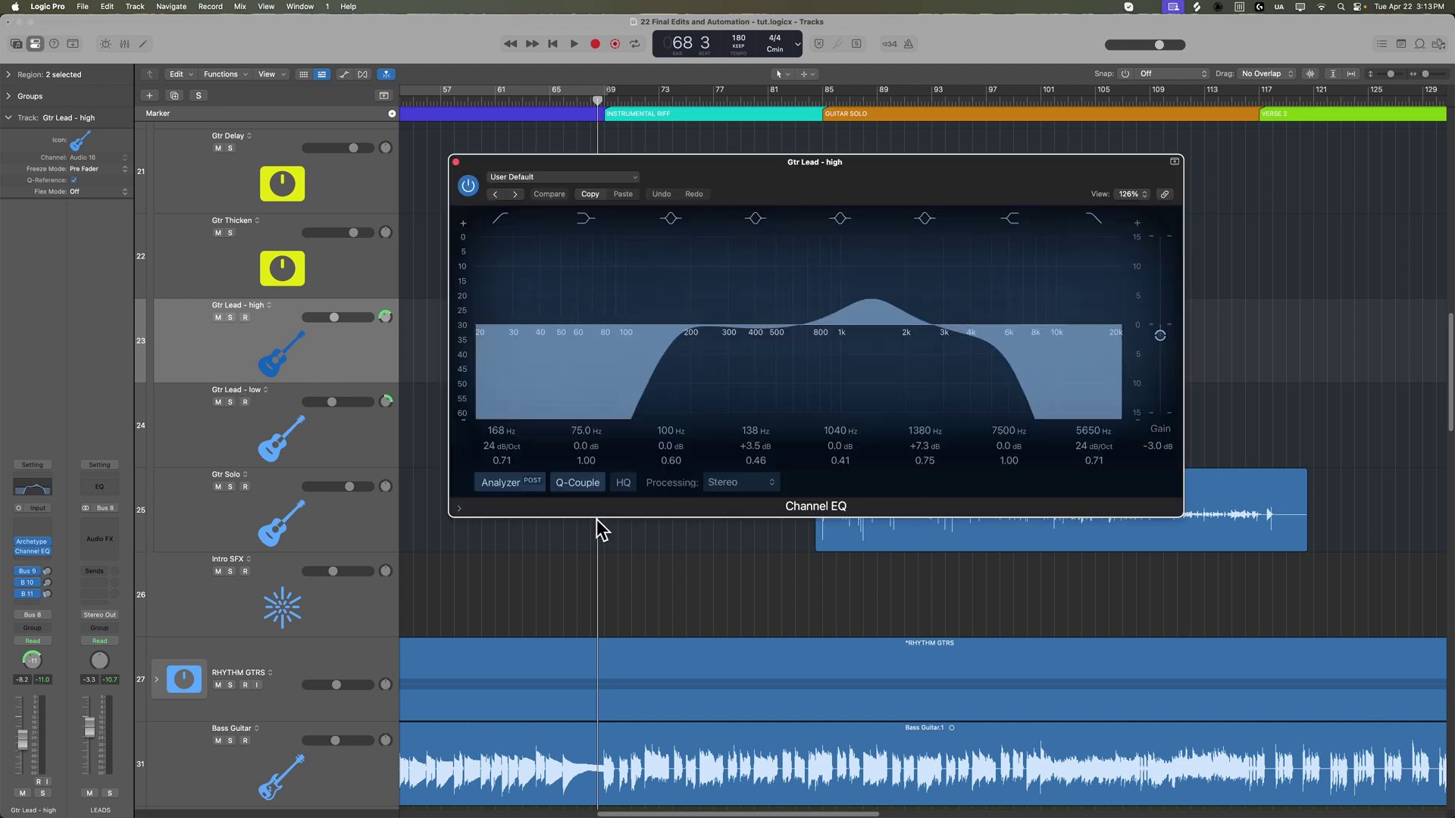
left_click_drag(993, 167, 1078, 152)
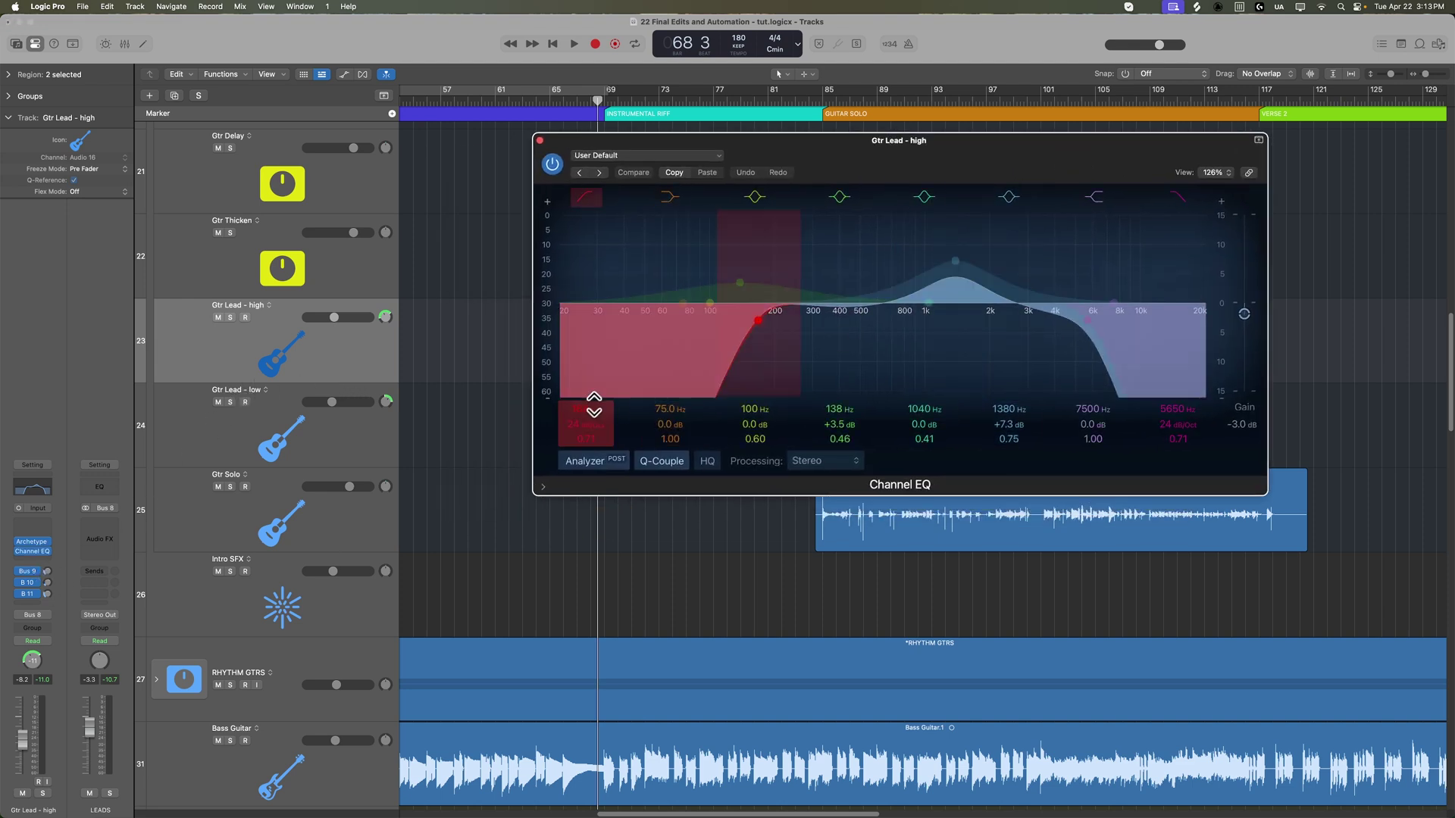
left_click_drag(1176, 407, 1176, 377)
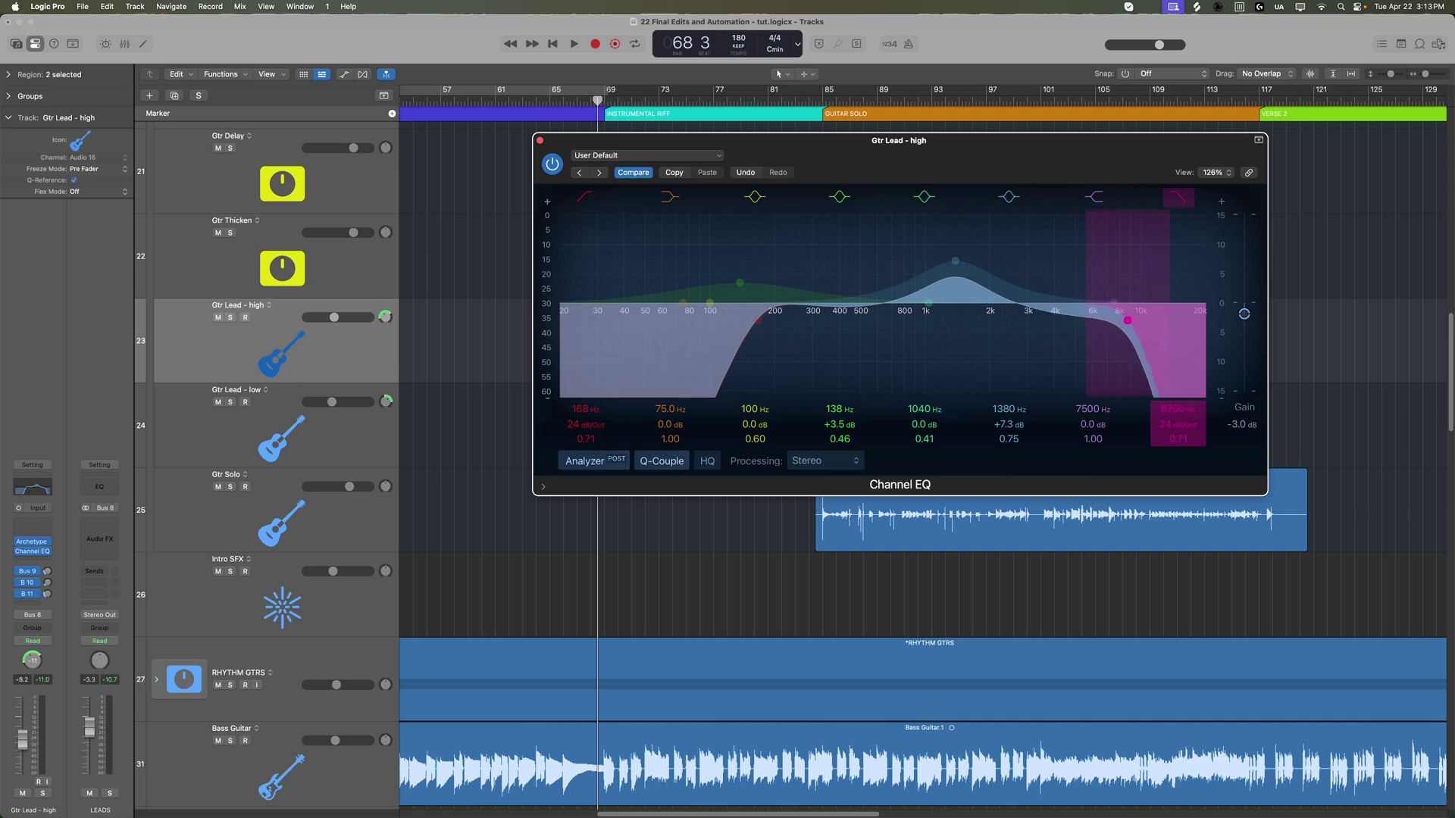
left_click(540, 140)
Set the high-cut frequency to 8900 Hz in the Gtr Lead - low Channel EQ and close the plug-in.
left_click(220, 425)
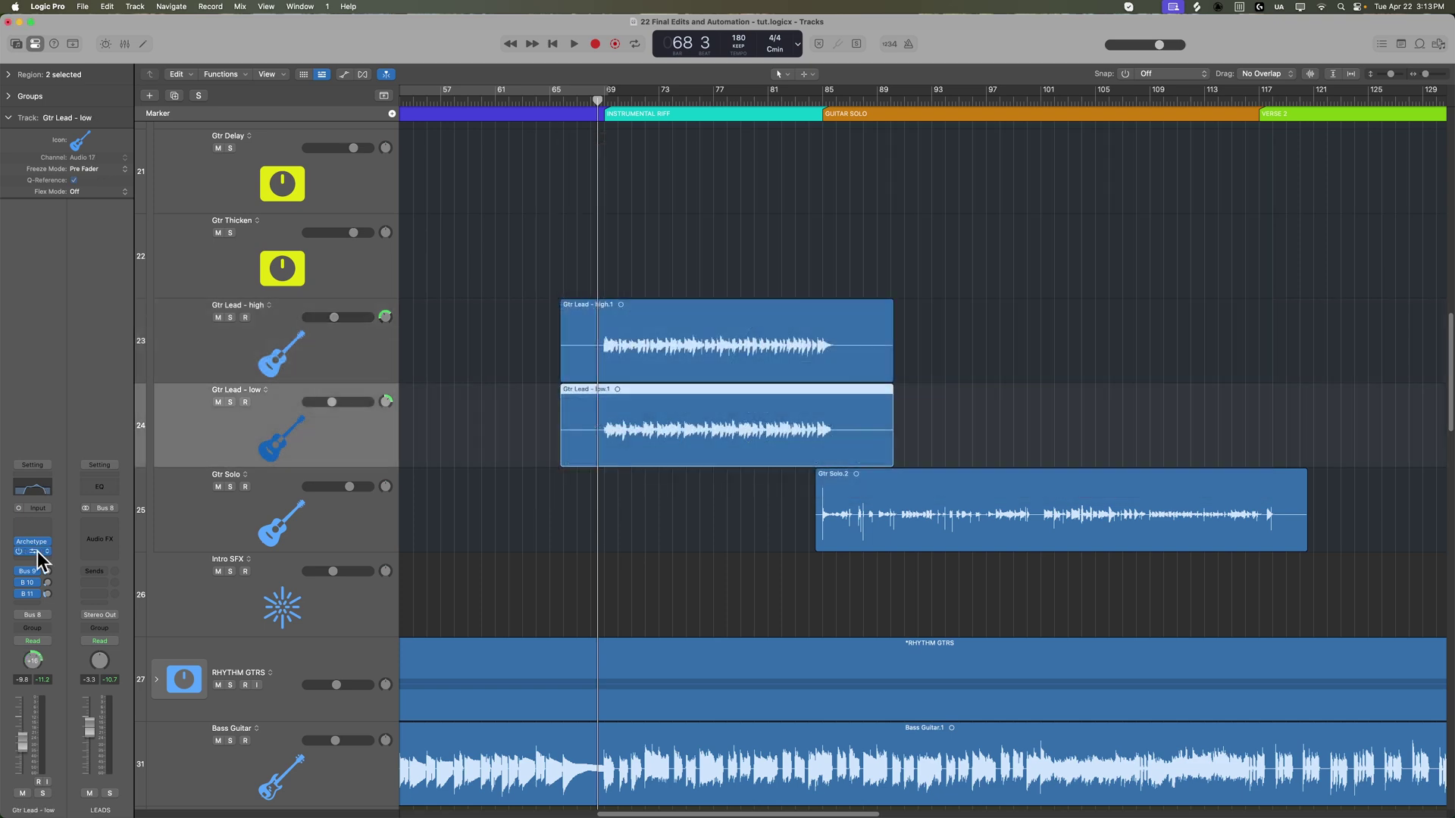
left_click(35, 552)
left_click_drag(1094, 431, 1093, 404)
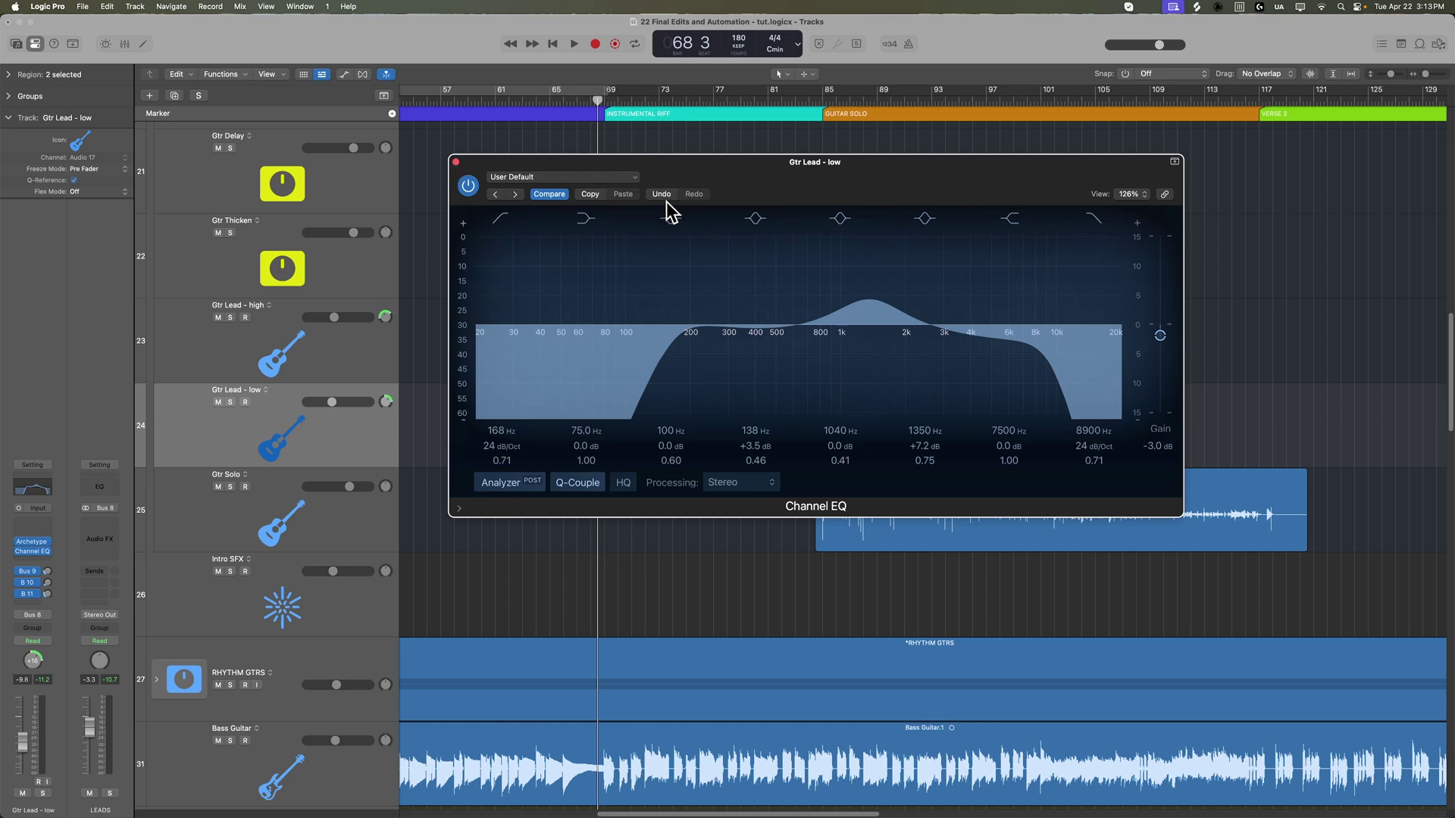
left_click(455, 162)
Play the instrumental riff and insert a stereo Vintage Console EQ on the LEADS main track.
key("space")
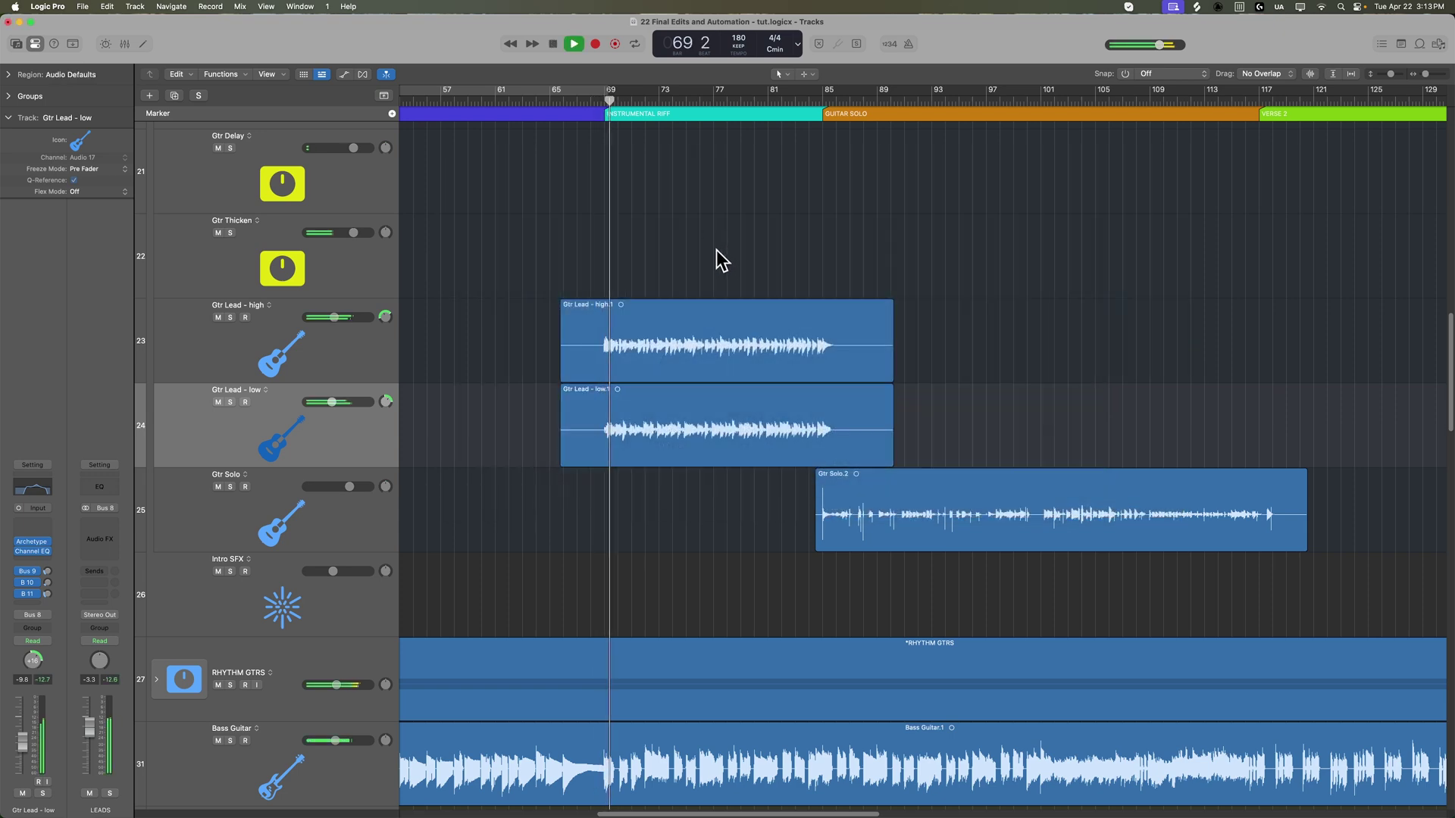
scroll(720, 250, "up", 1)
scroll(686, 257, "up", 4)
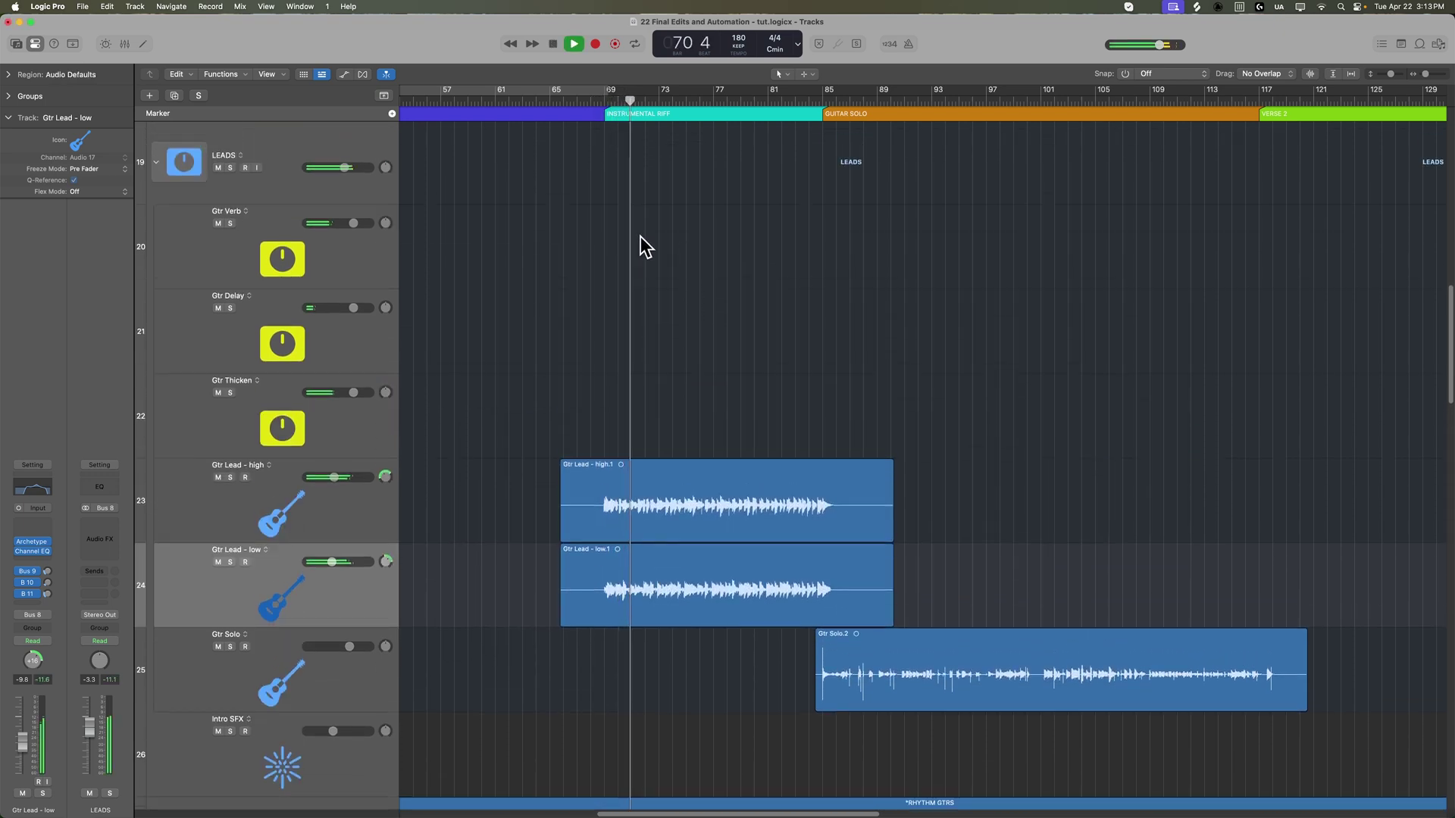
left_click(352, 144)
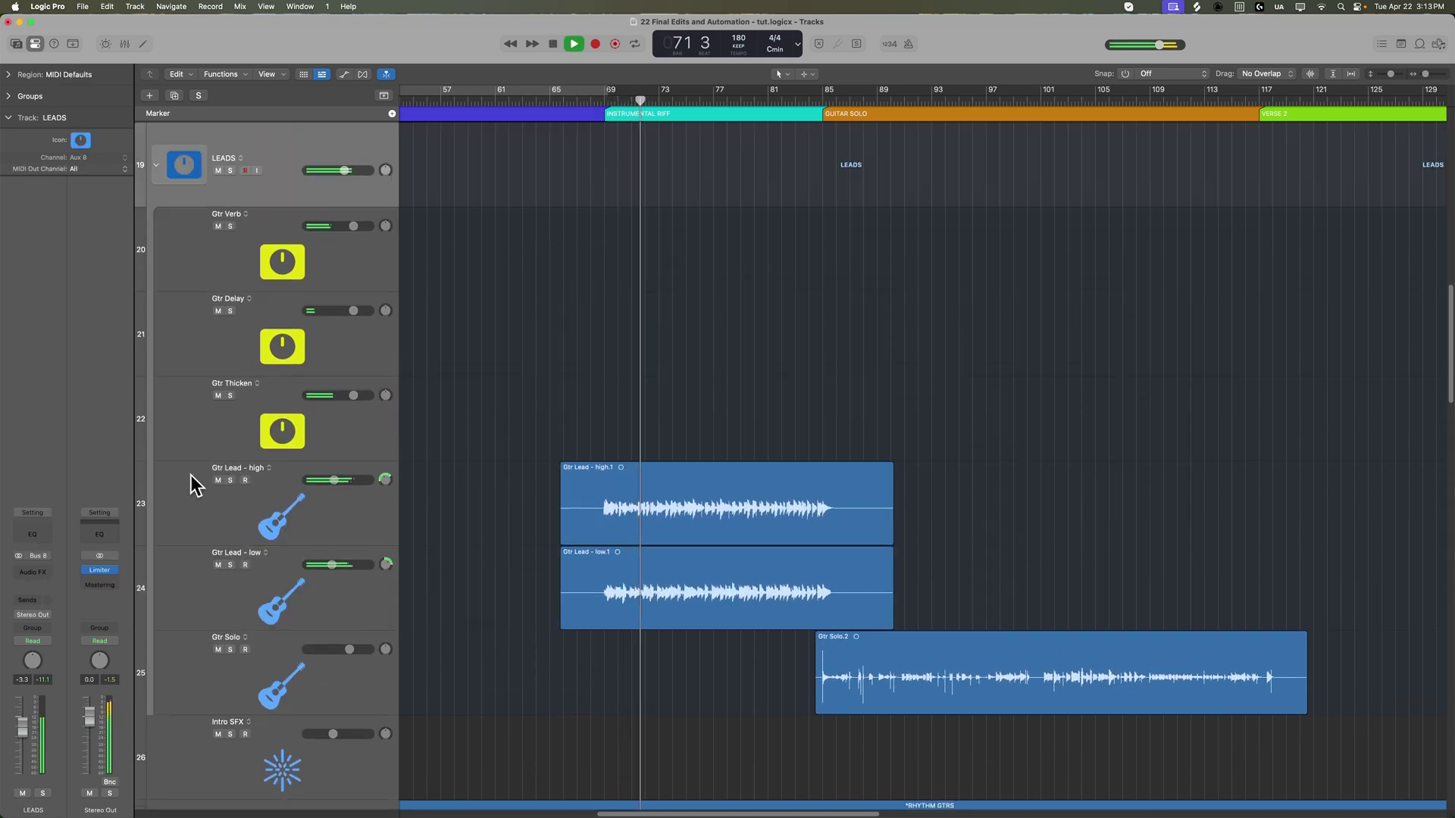
left_click(46, 572)
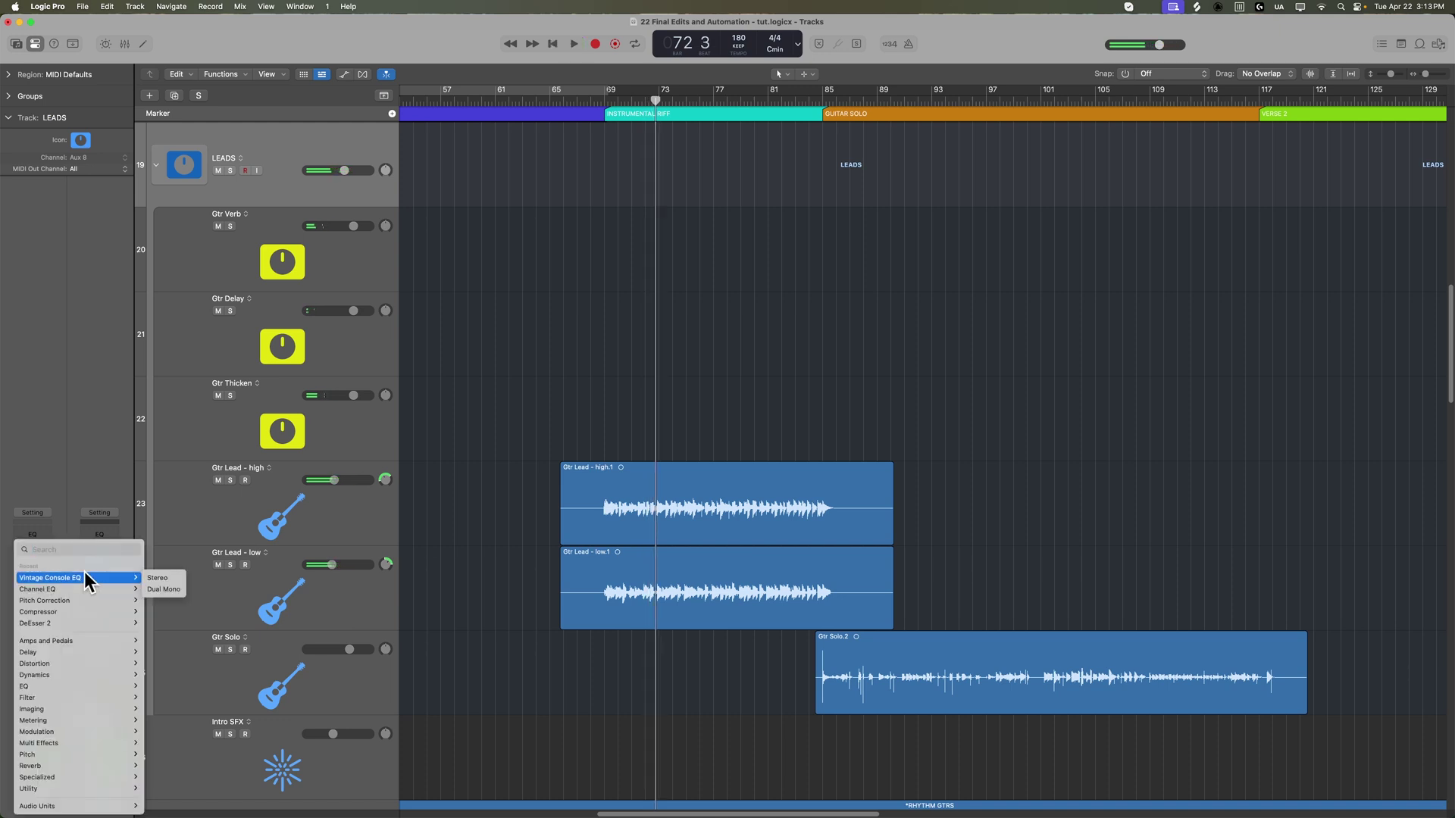
left_click(158, 578)
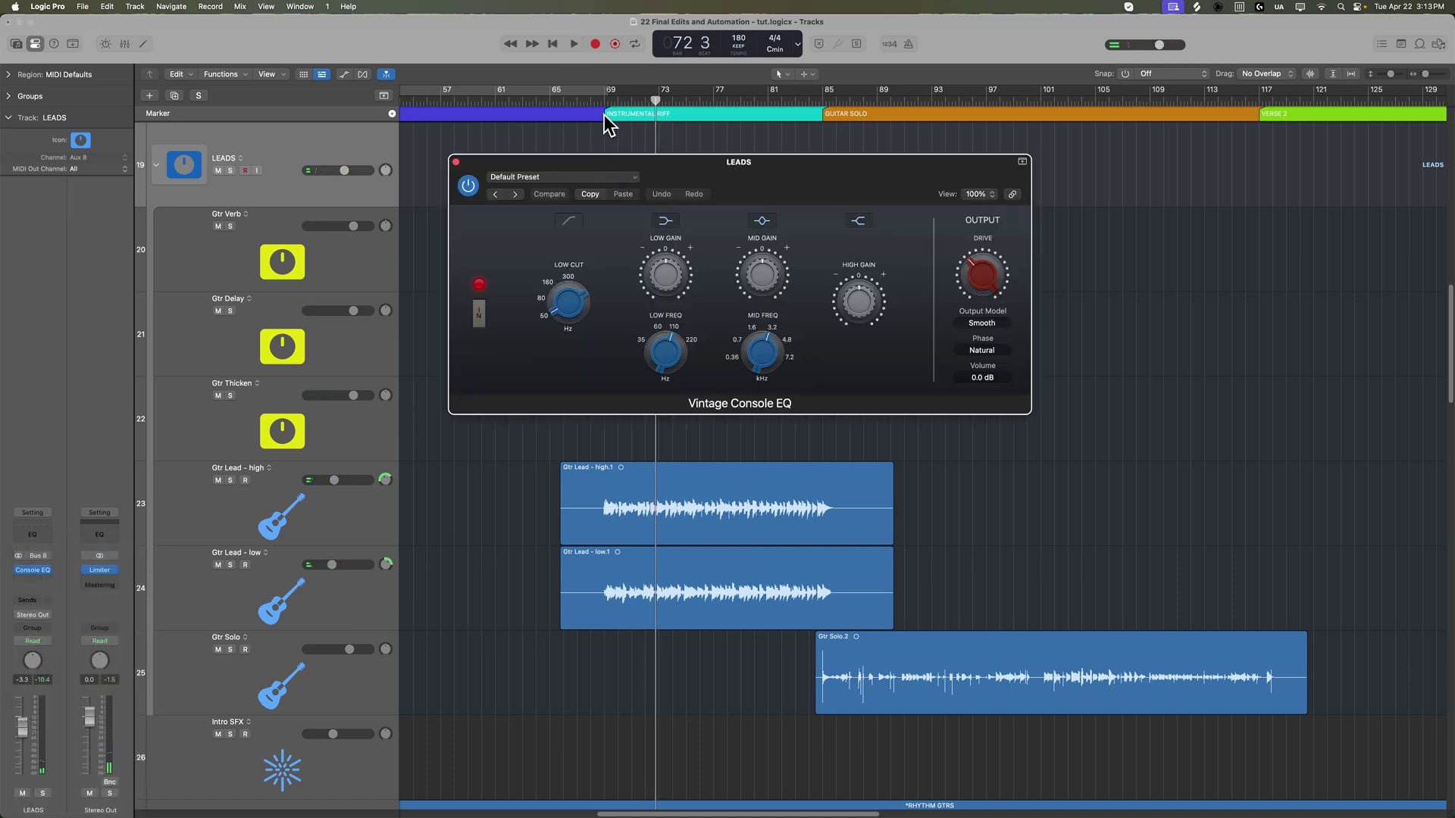
Replay from just before the instrumental riff, set the LEADS Vintage Console EQ mid gain to 2.1 dB and close the plug-in.
left_click(601, 102)
left_click(870, 197)
left_click_drag(870, 197, 1032, 227)
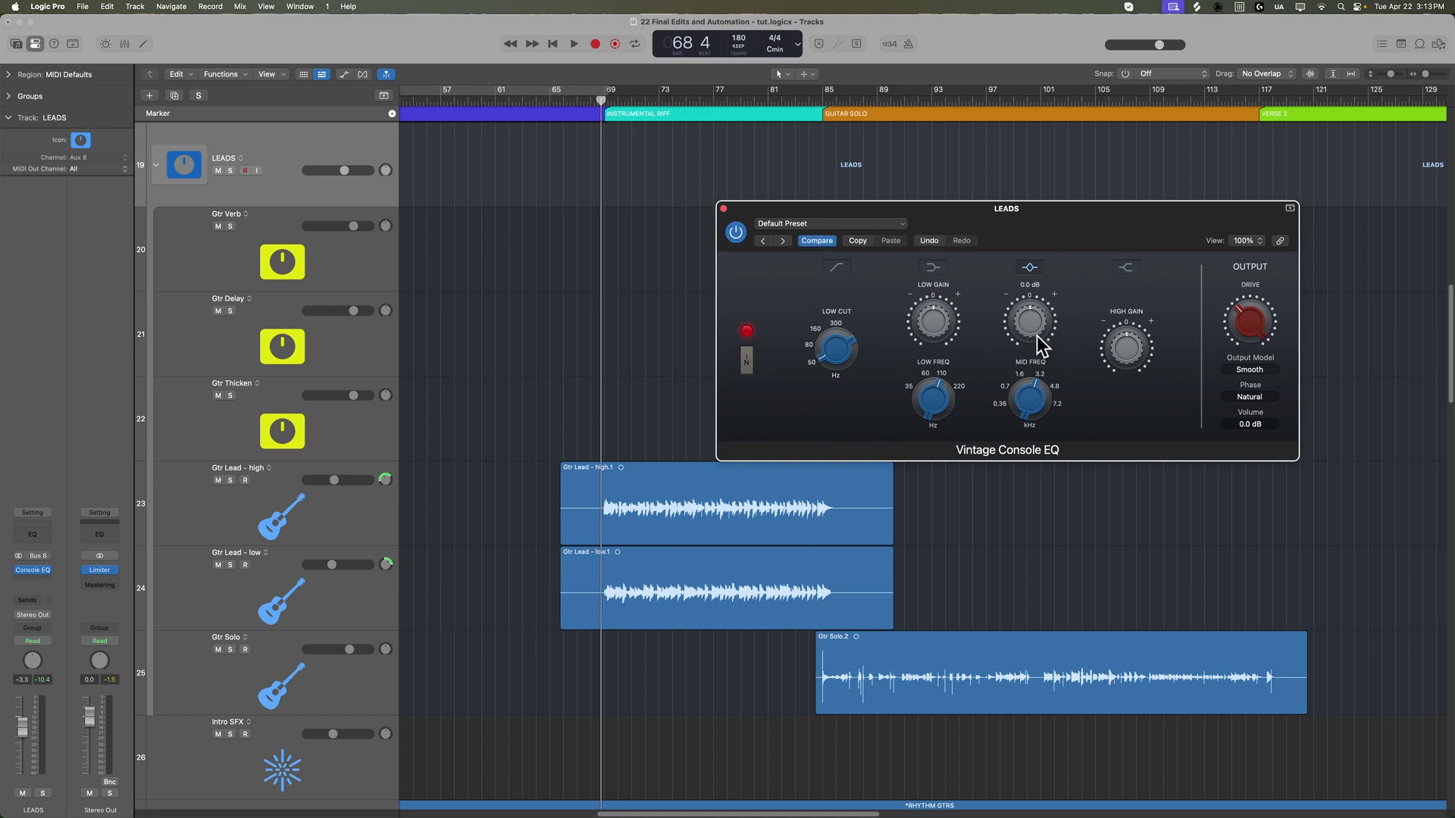
key("space")
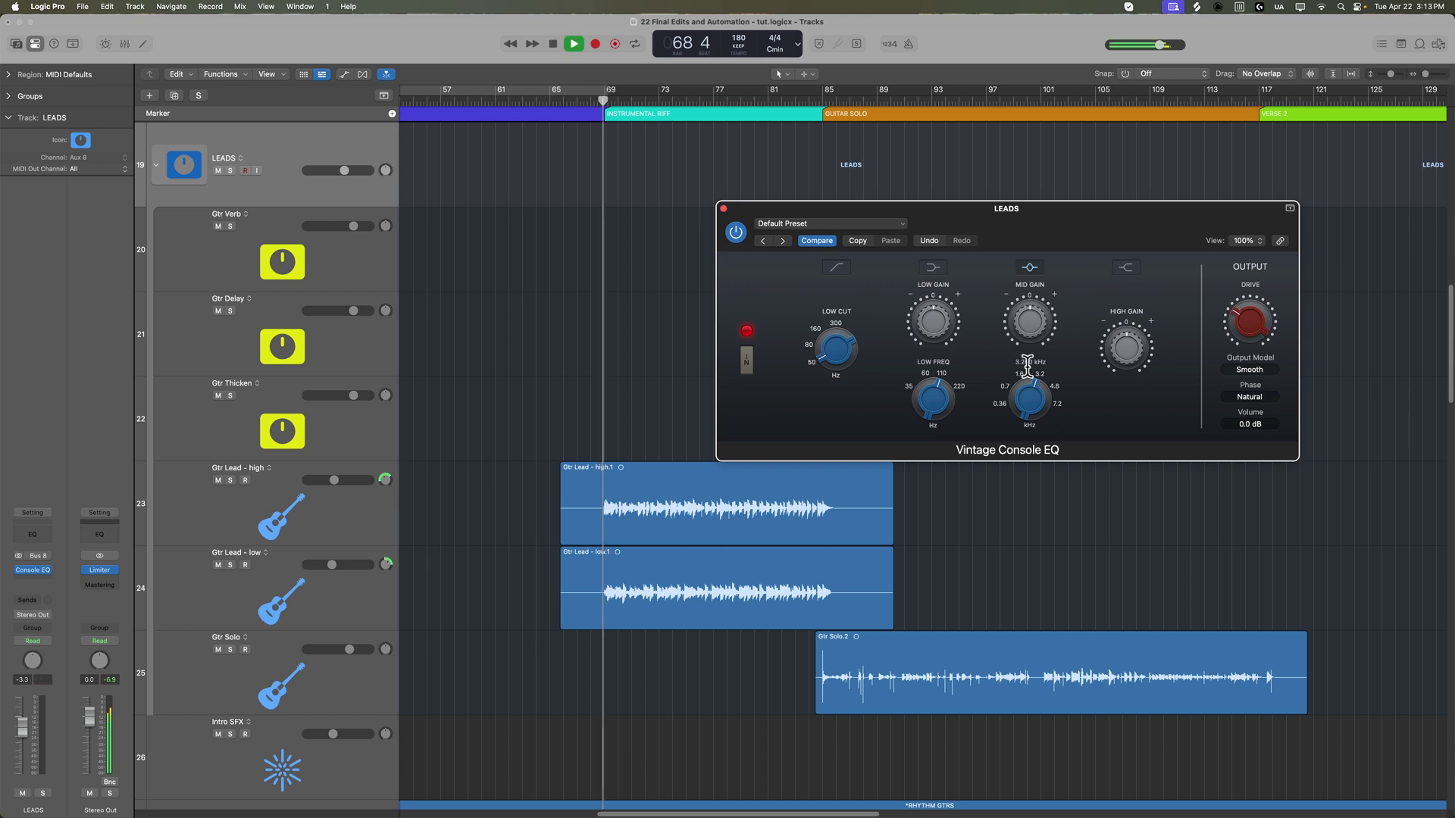
left_click_drag(1030, 315, 1048, 307)
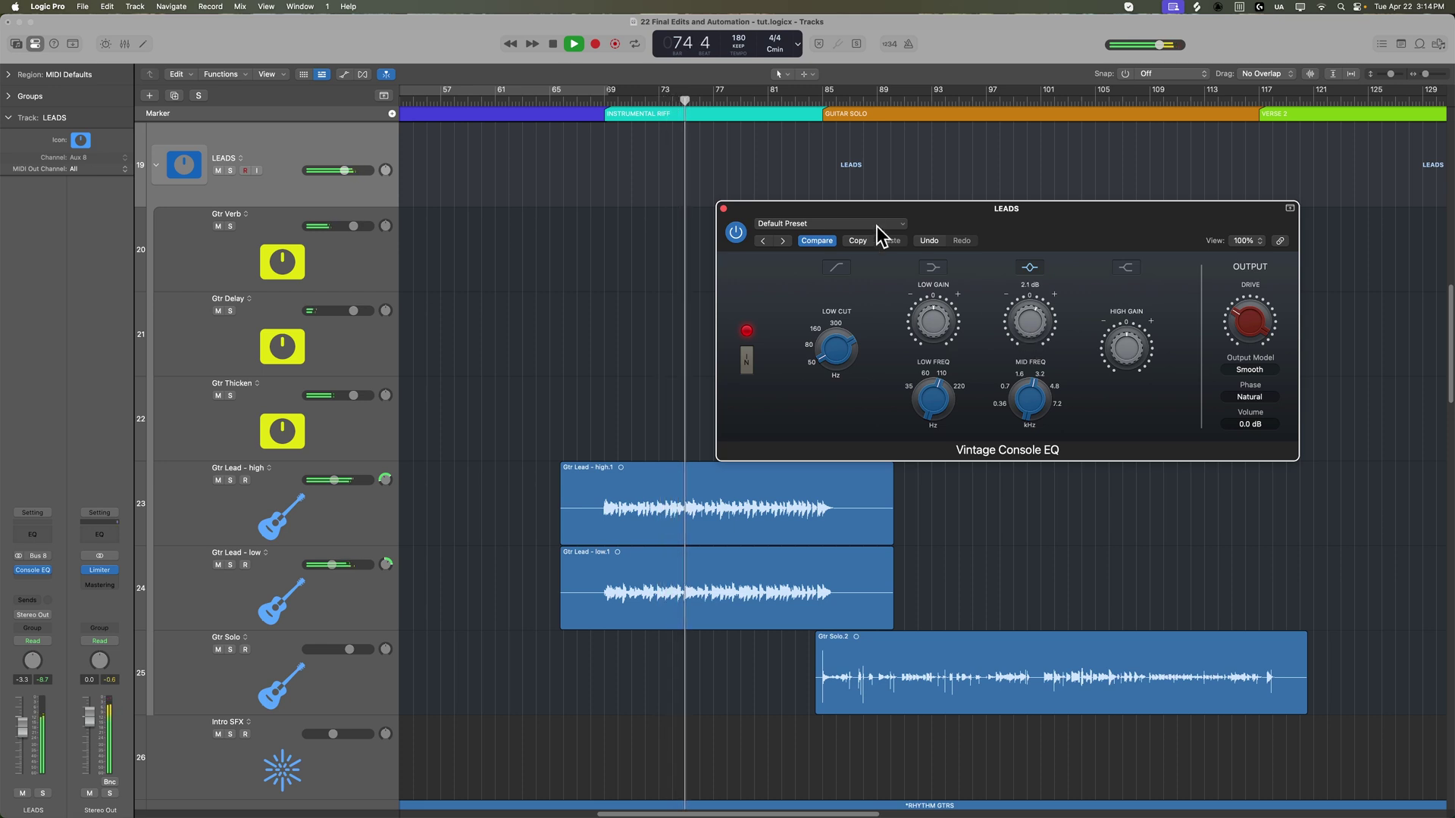
left_click_drag(887, 210, 991, 168)
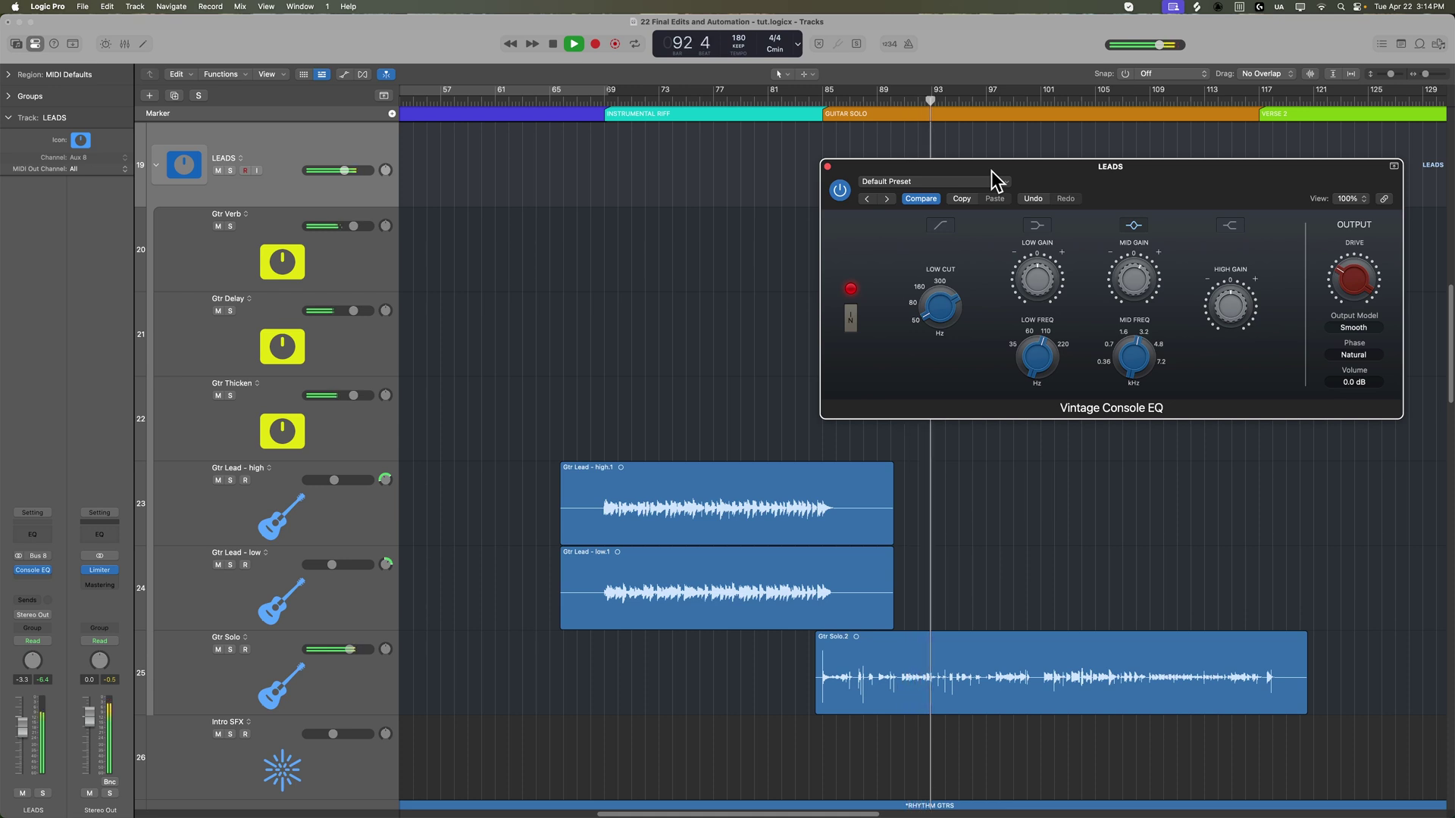
left_click(828, 166)
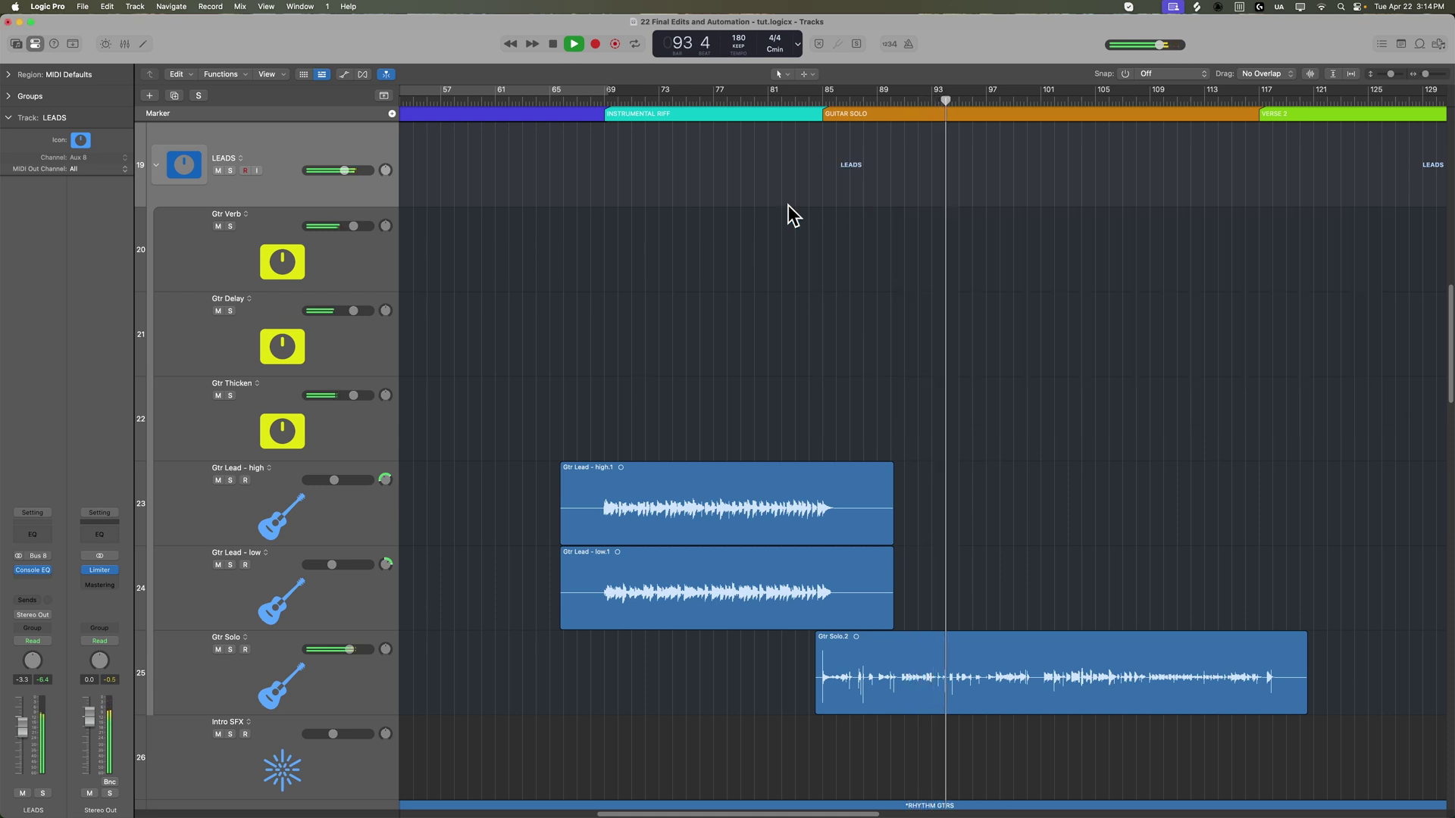
In the LEADS Vintage Console EQ, set the high gain to 1.1 dB, adjust the output drive and close the plug-in.
left_click(351, 672)
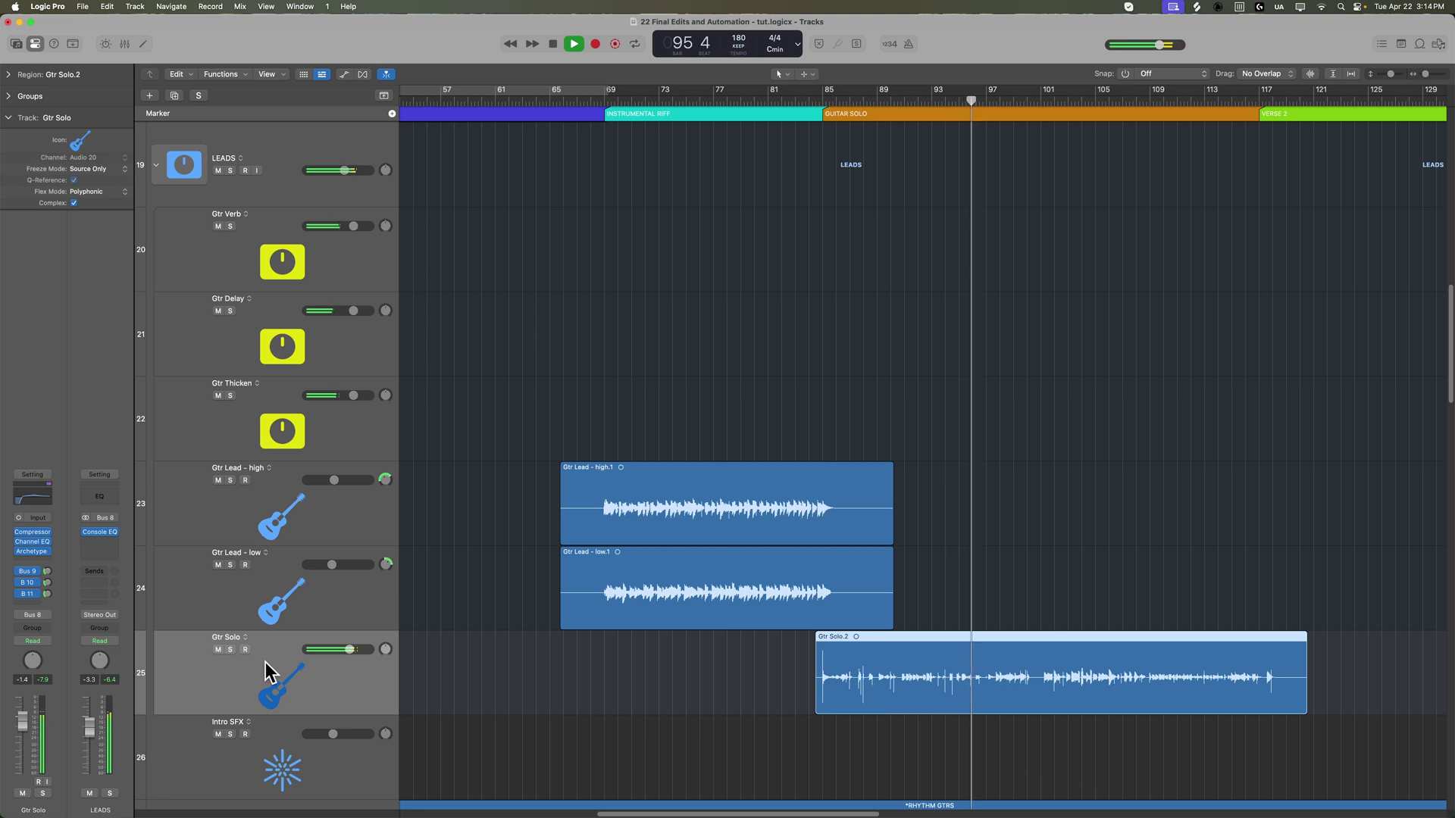
left_click(306, 177)
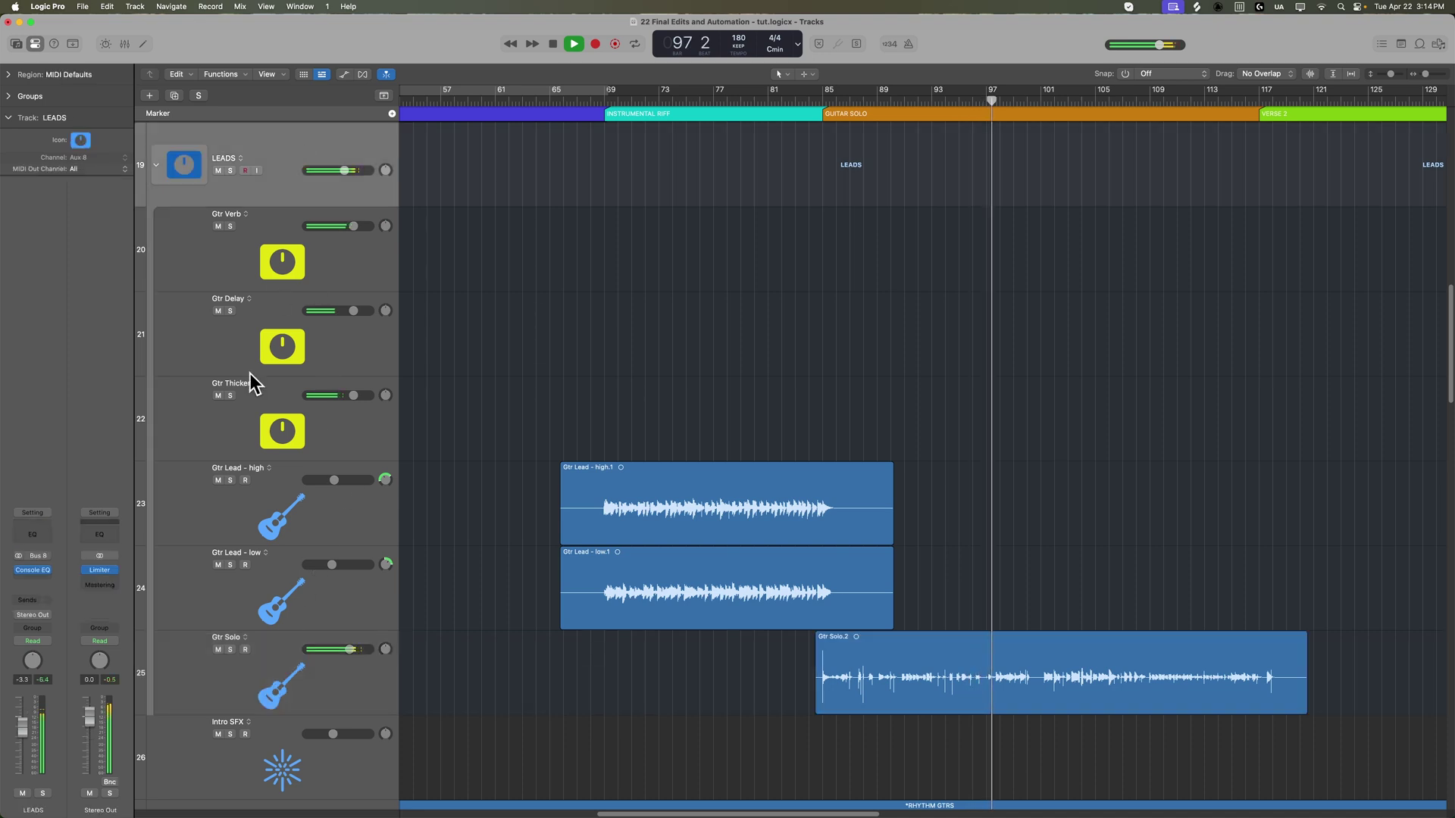
left_click(34, 570)
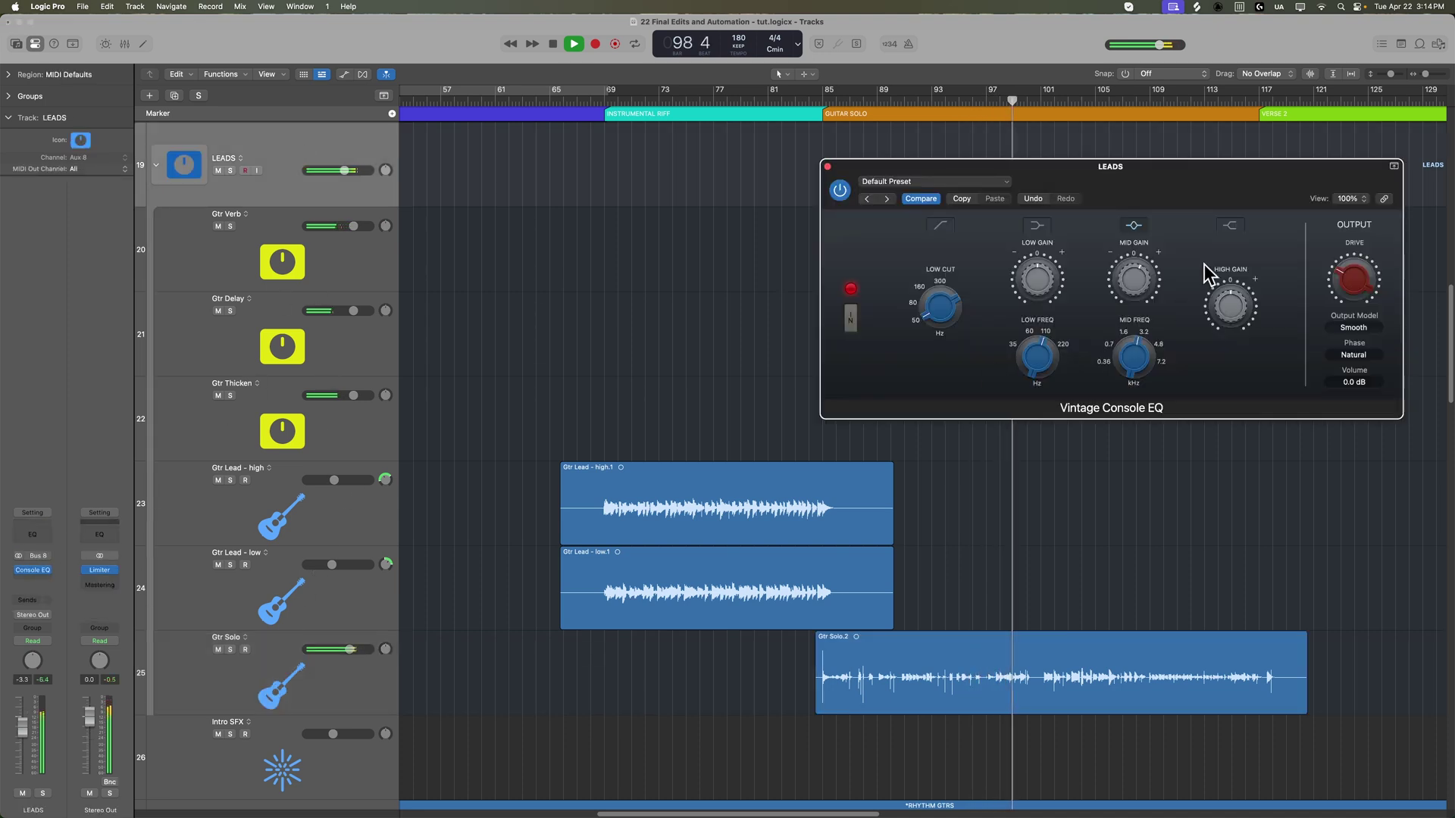
left_click_drag(1241, 304, 1247, 297)
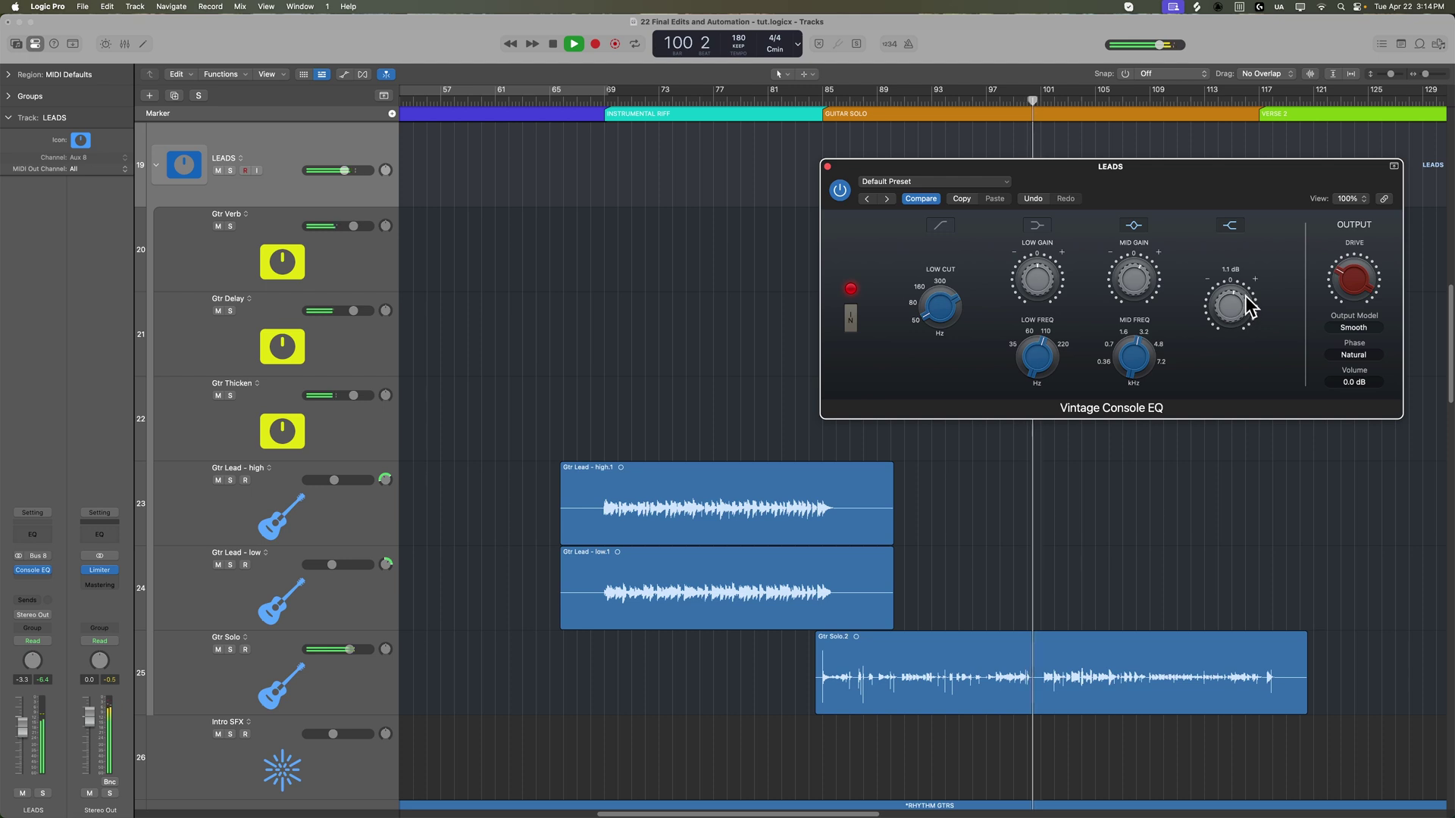
left_click_drag(1352, 270, 1353, 270)
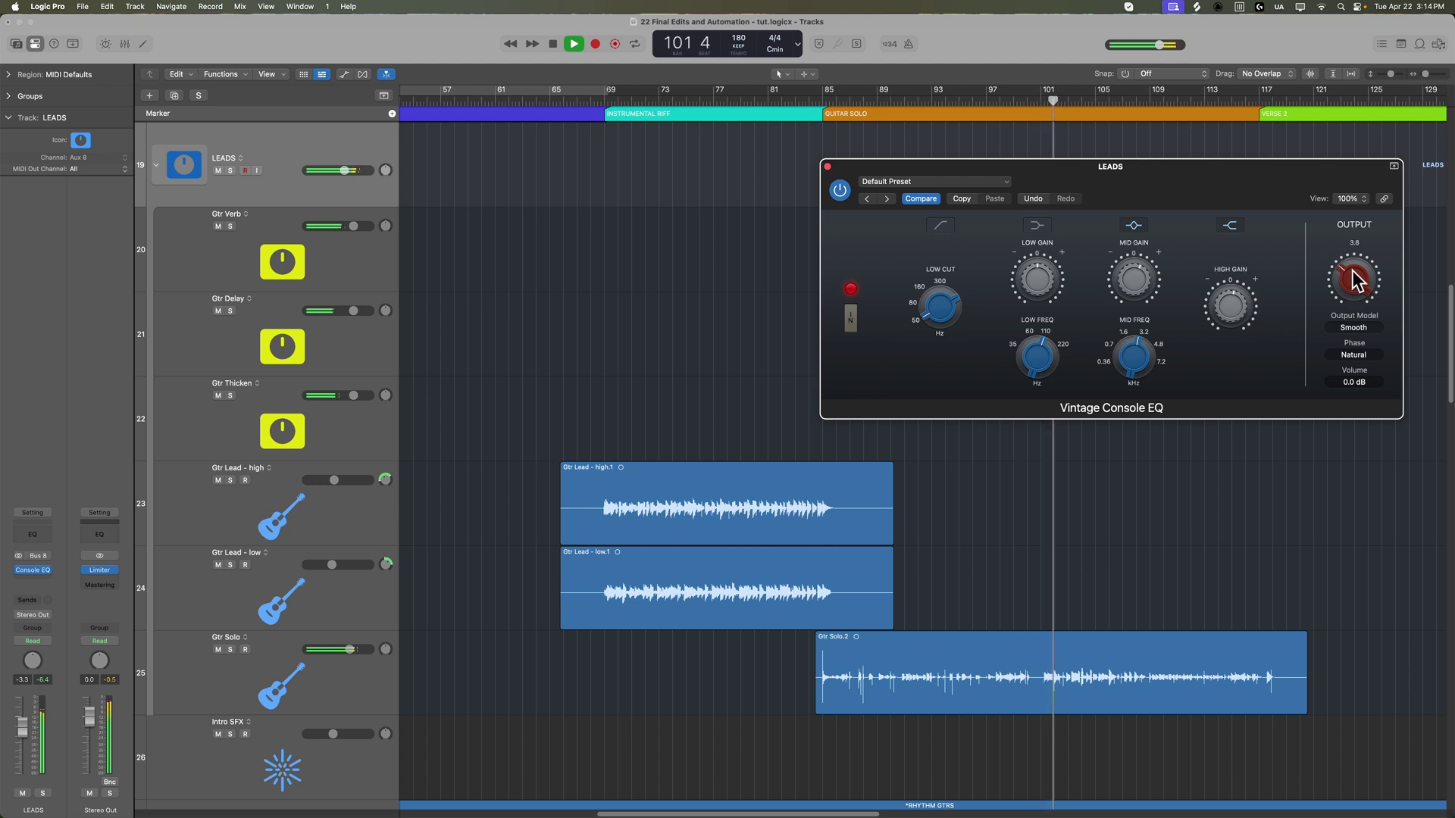
left_click(827, 165)
Adjust the amp's treble in the Gtr Solo track's Archetype Petrucci X plug-in and return to the start of the guitar solo.
left_click(301, 701)
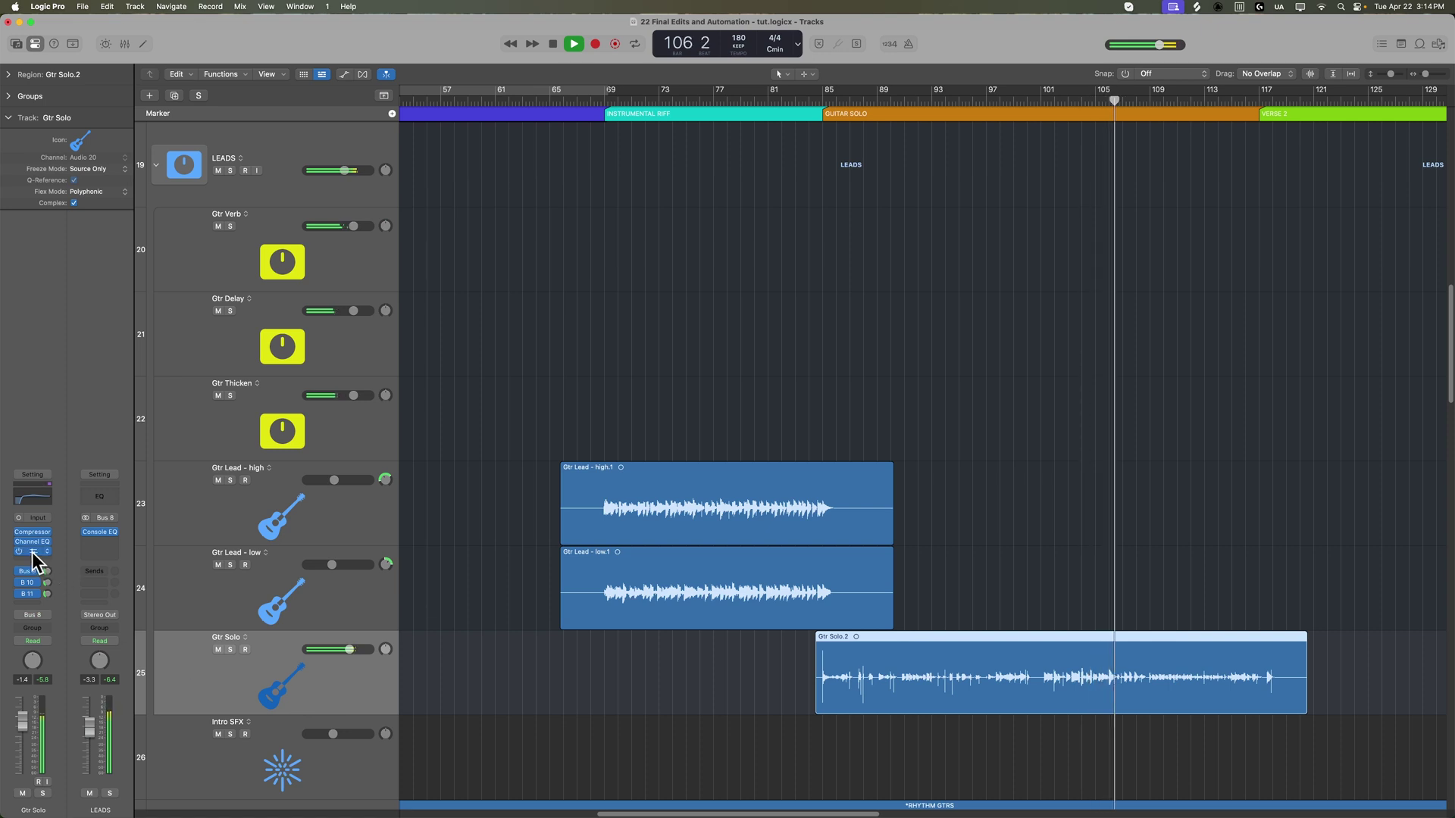
left_click(32, 552)
left_click_drag(783, 162, 564, 37)
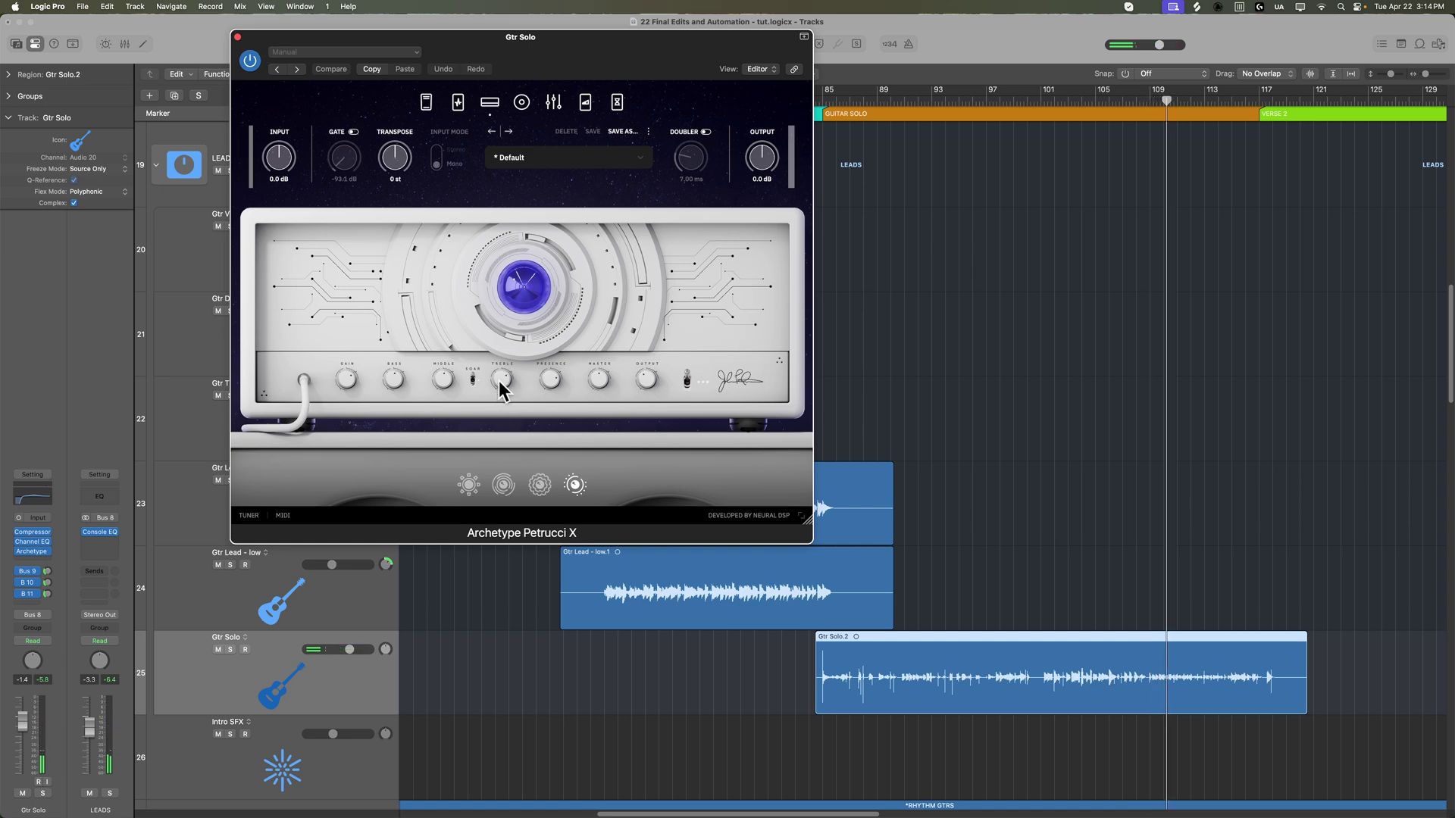
left_click_drag(500, 394, 497, 389)
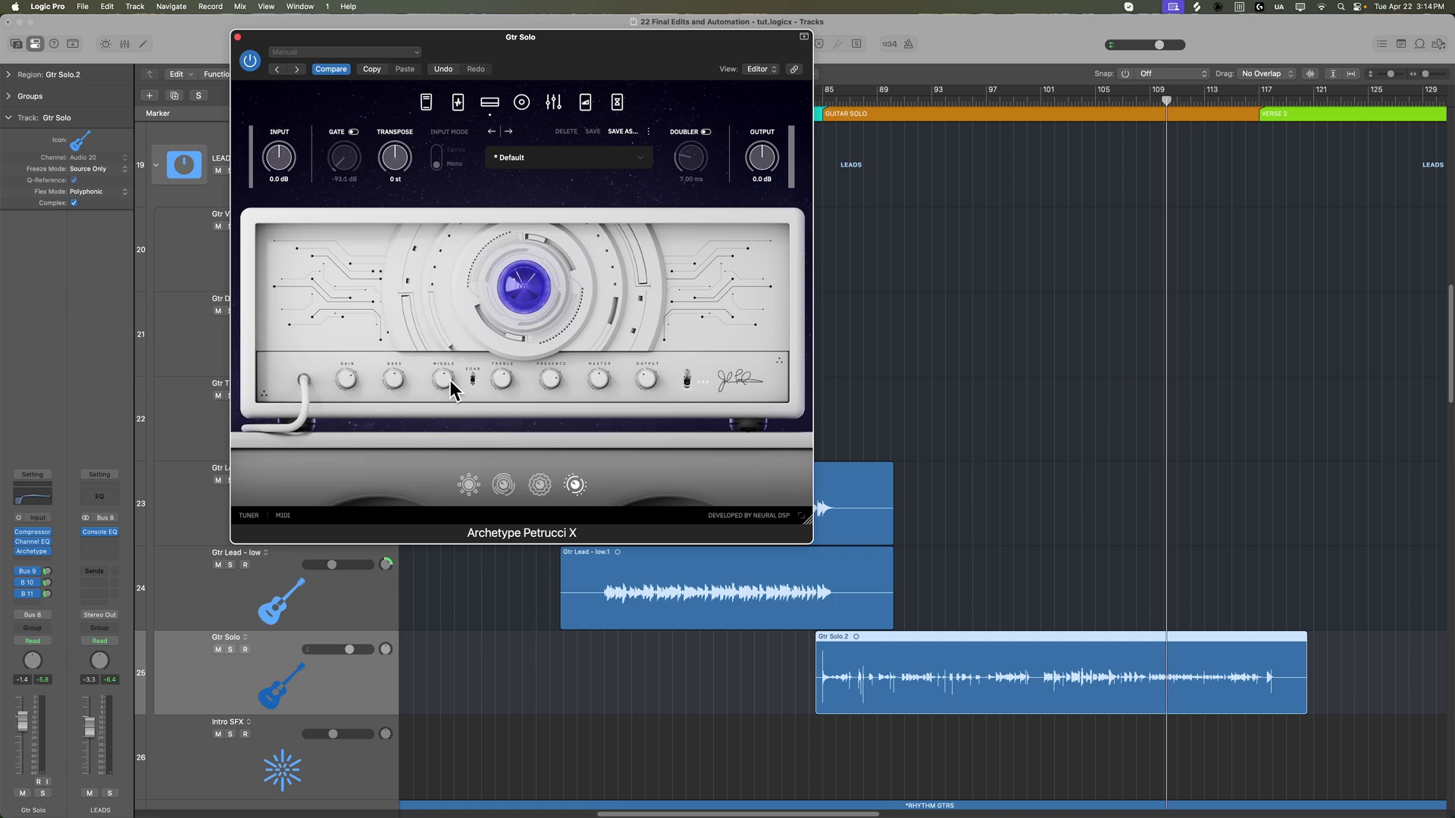
left_click(823, 102)
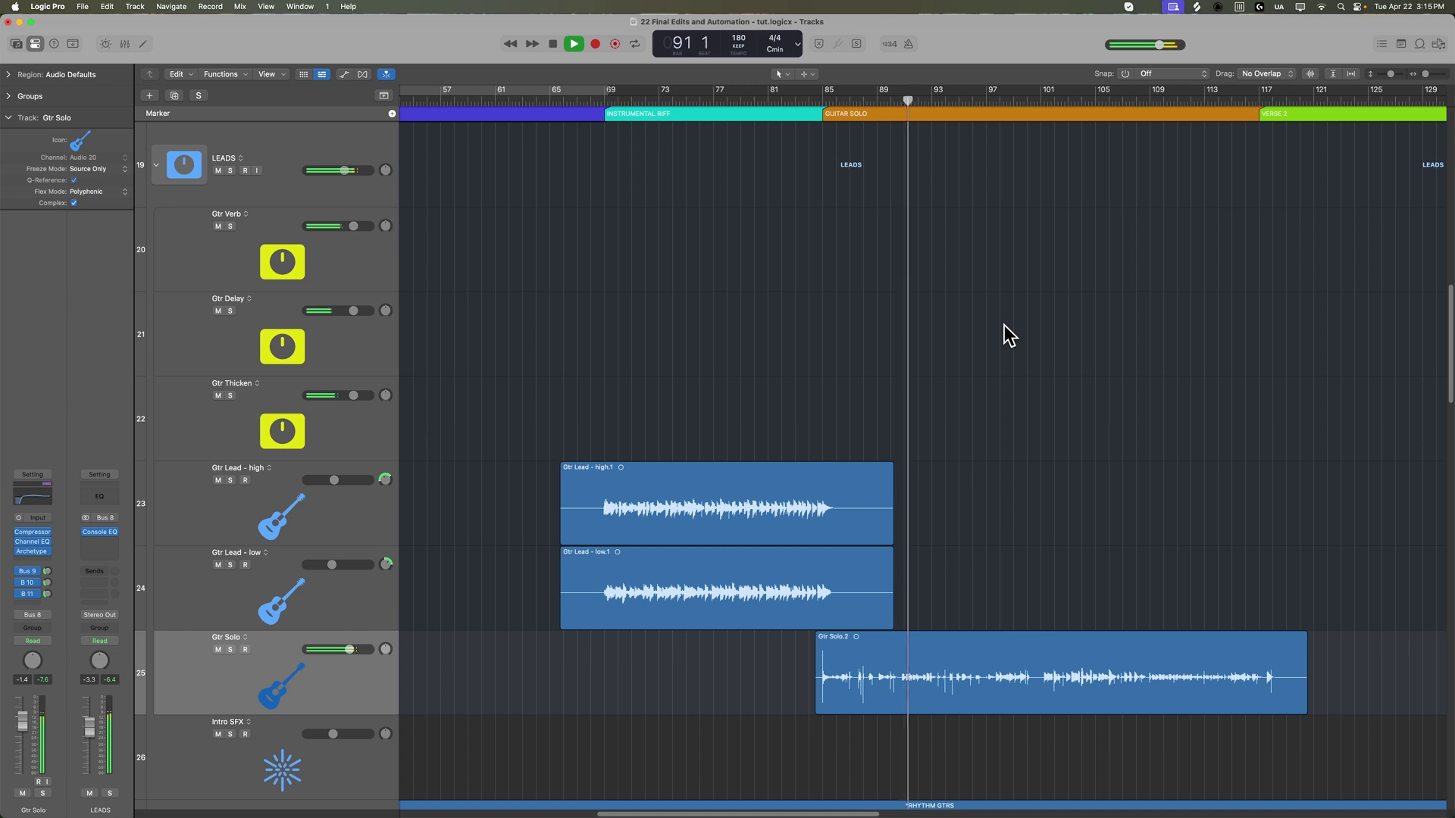
Collapse the LEADS and DRUMS track stacks and raise the Bass Guitar volume to -5.6 dB.
left_click(156, 165)
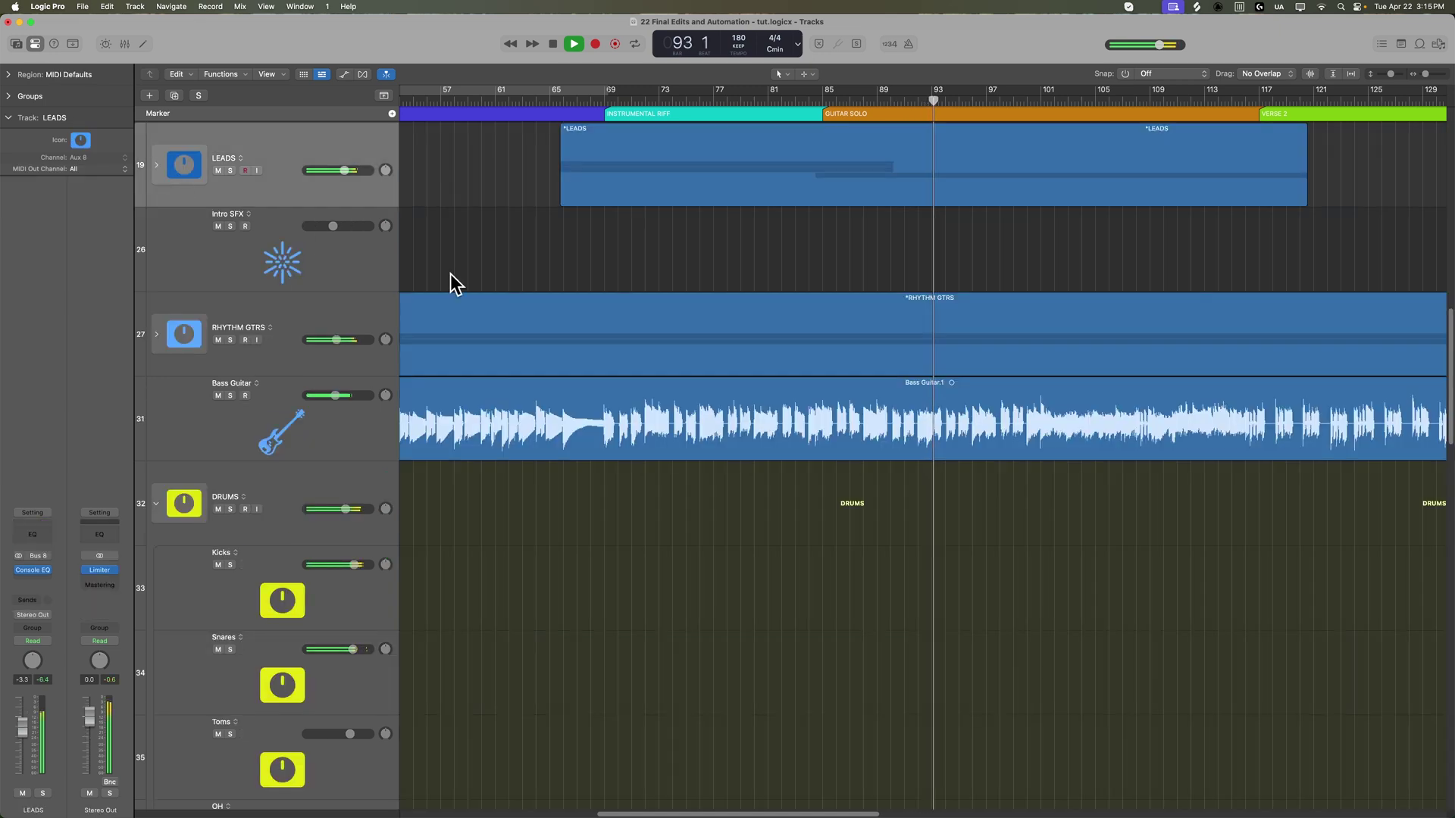
left_click(156, 504)
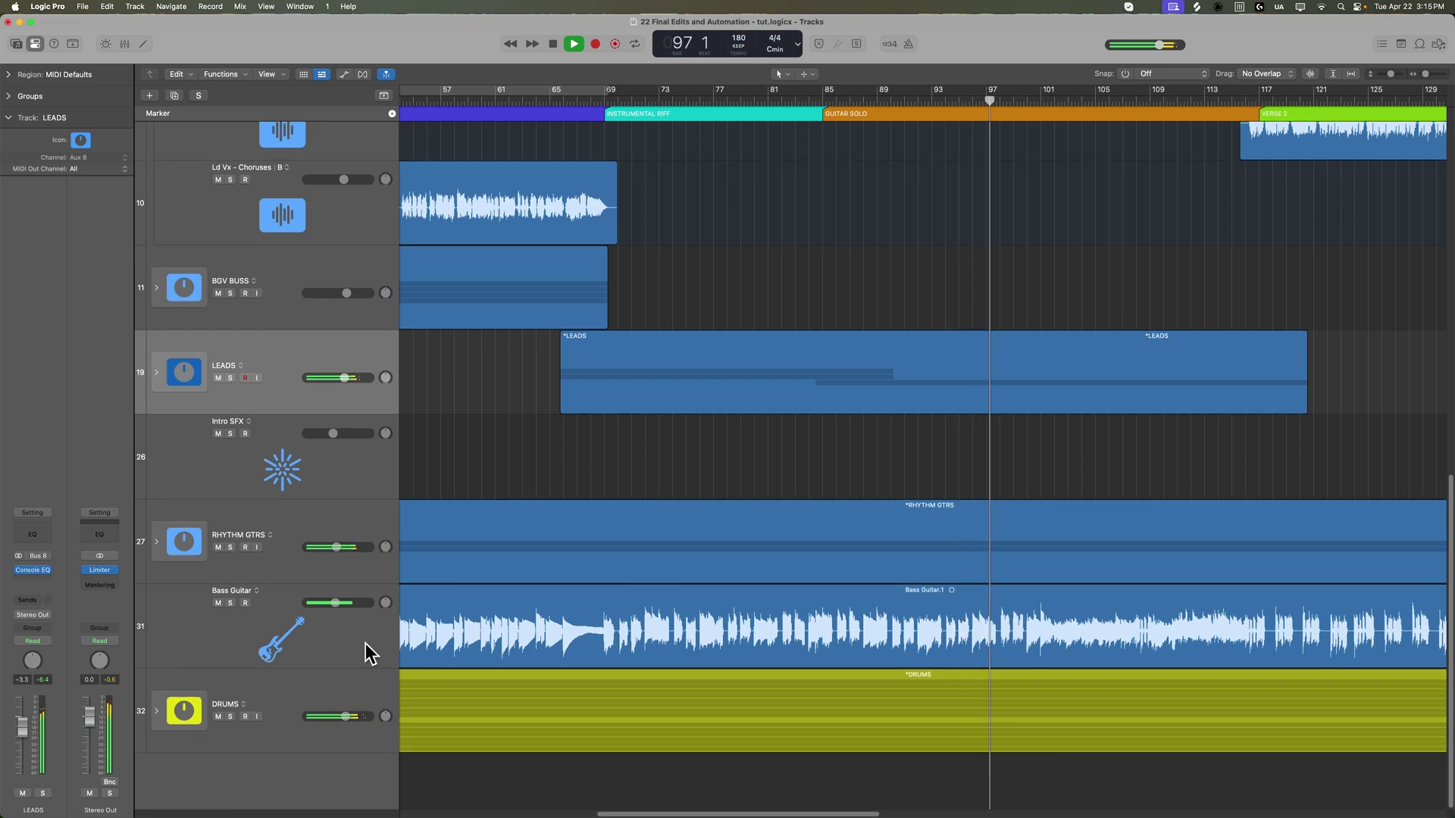
left_click(310, 648)
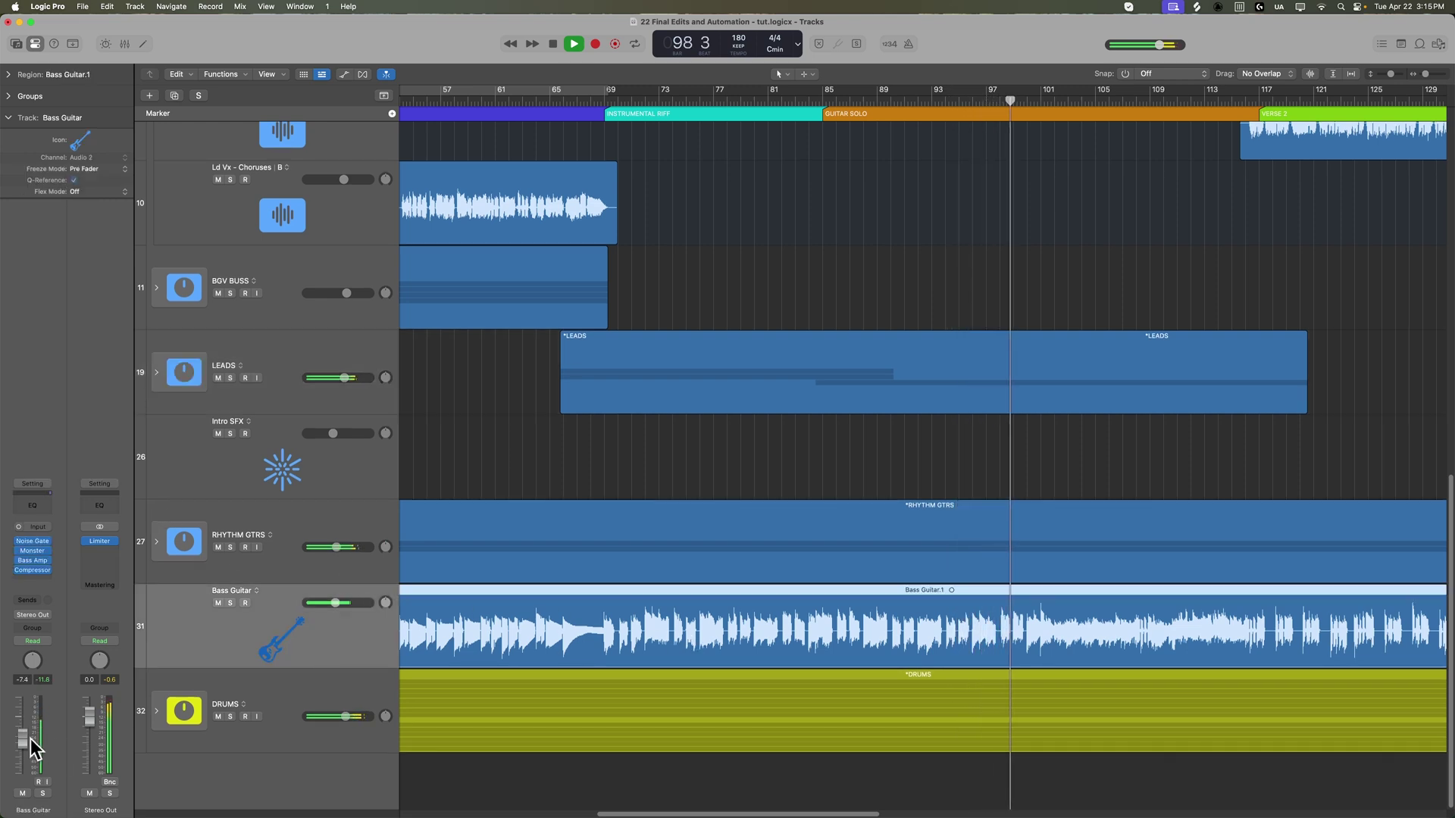
left_click_drag(22, 738, 23, 734)
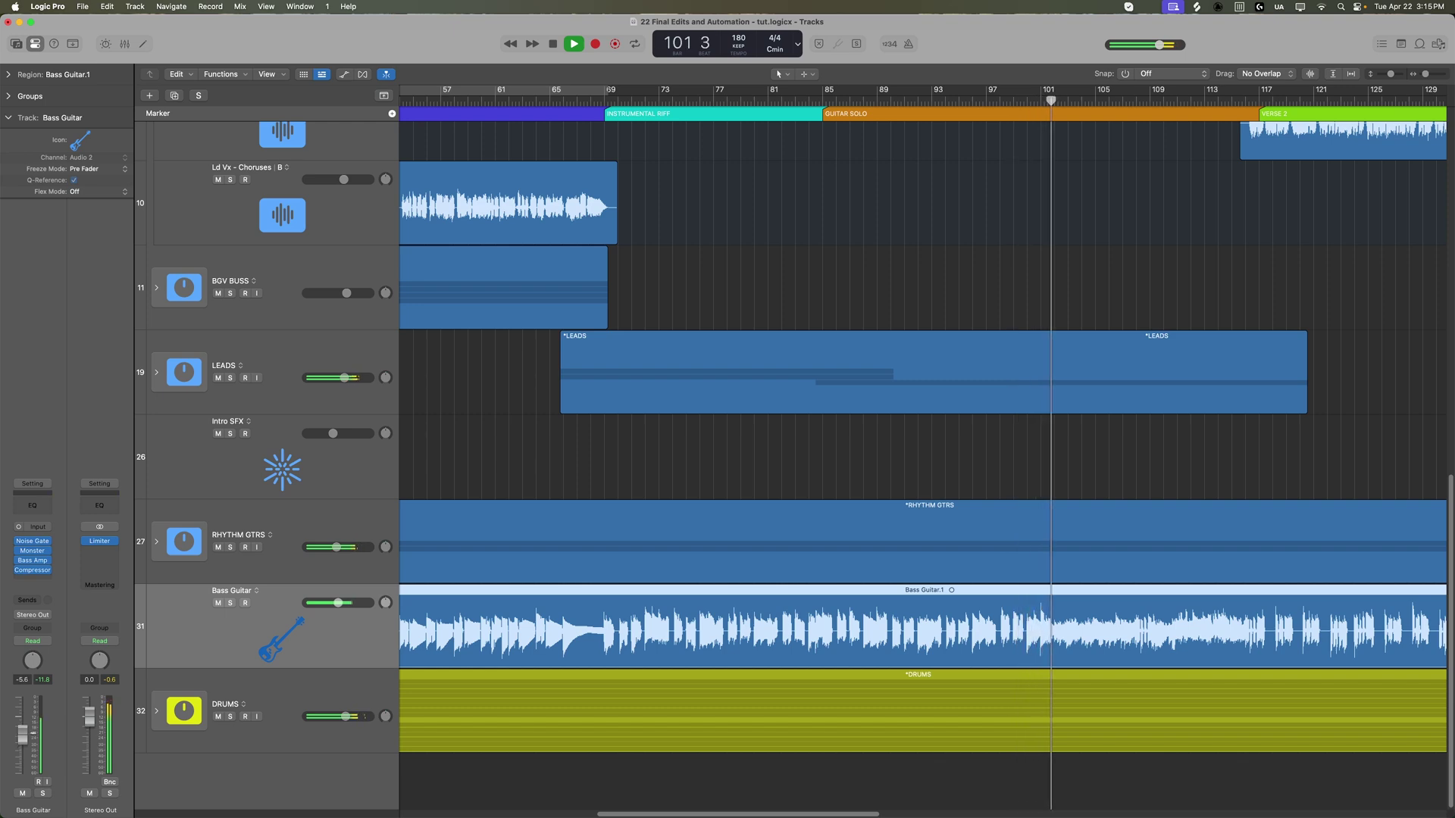
Expand the LEADS track stack, enlarge the Gtr Solo track's height and deselect all regions.
left_click(156, 372)
scroll(958, 526, "down", 10)
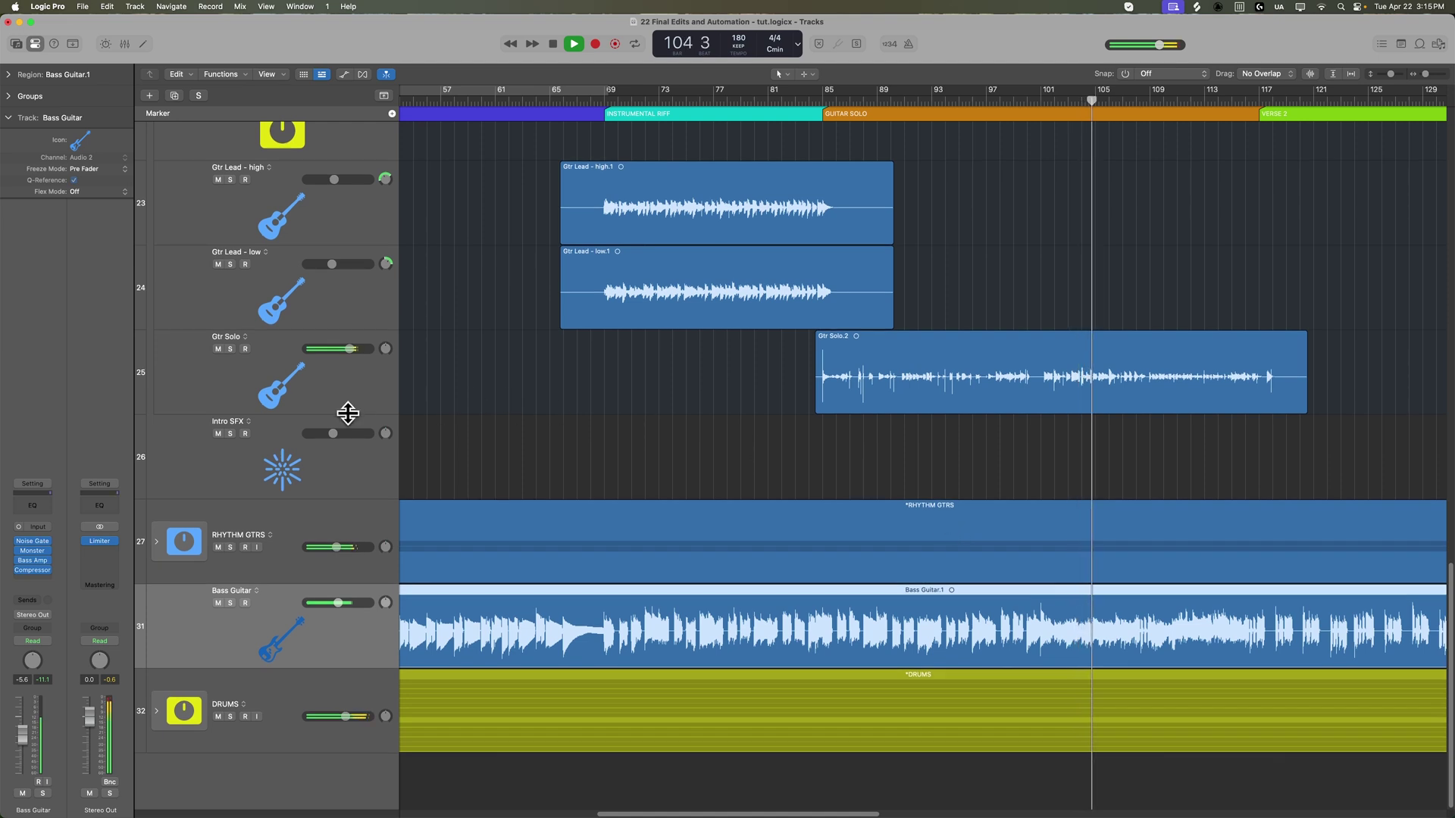
left_click_drag(351, 413, 350, 547)
left_click(1036, 572)
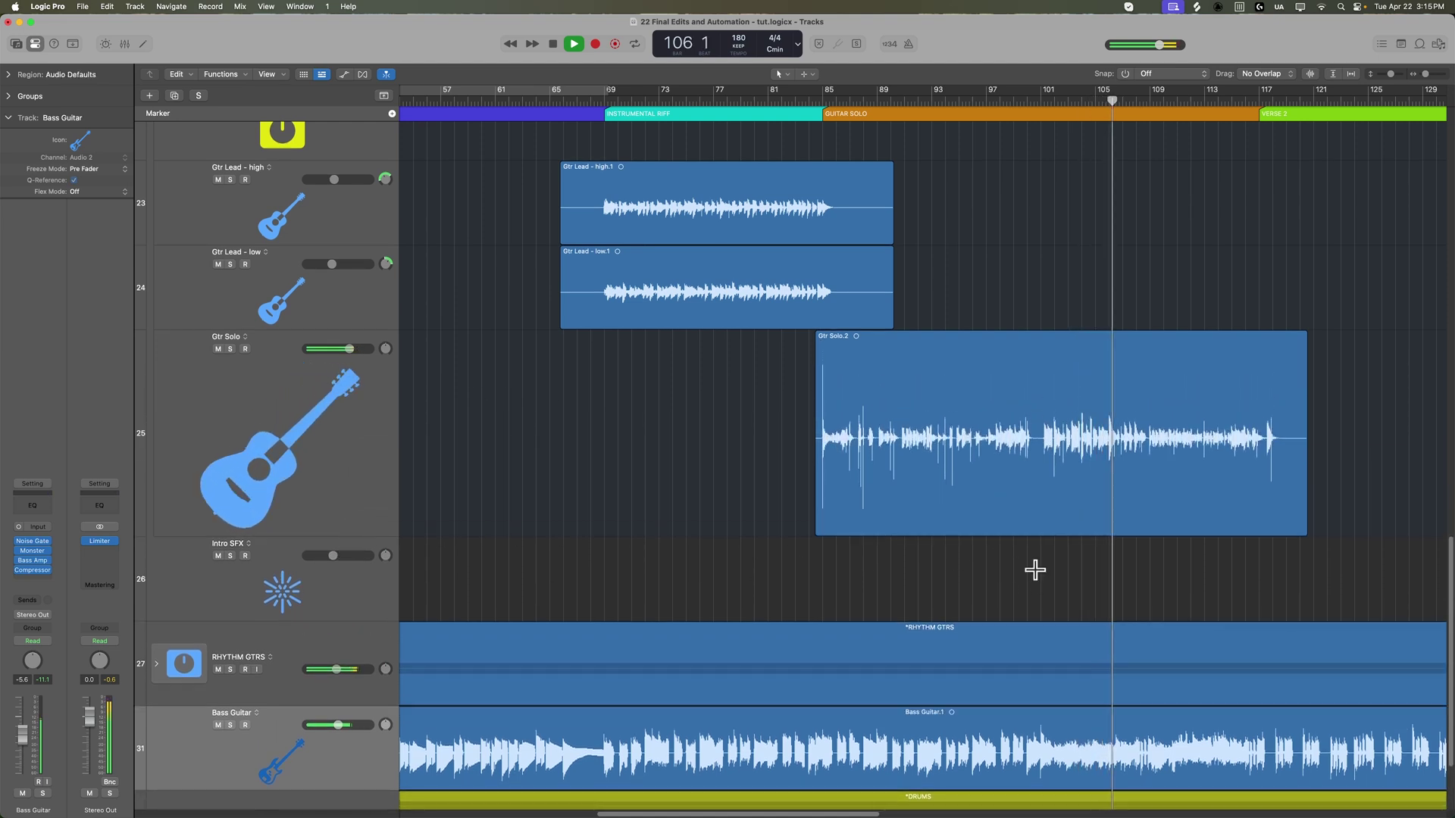
Select the Gtr Solo track and play through the end of the guitar solo into the following verse.
key("super+Right")
key("super+Right")
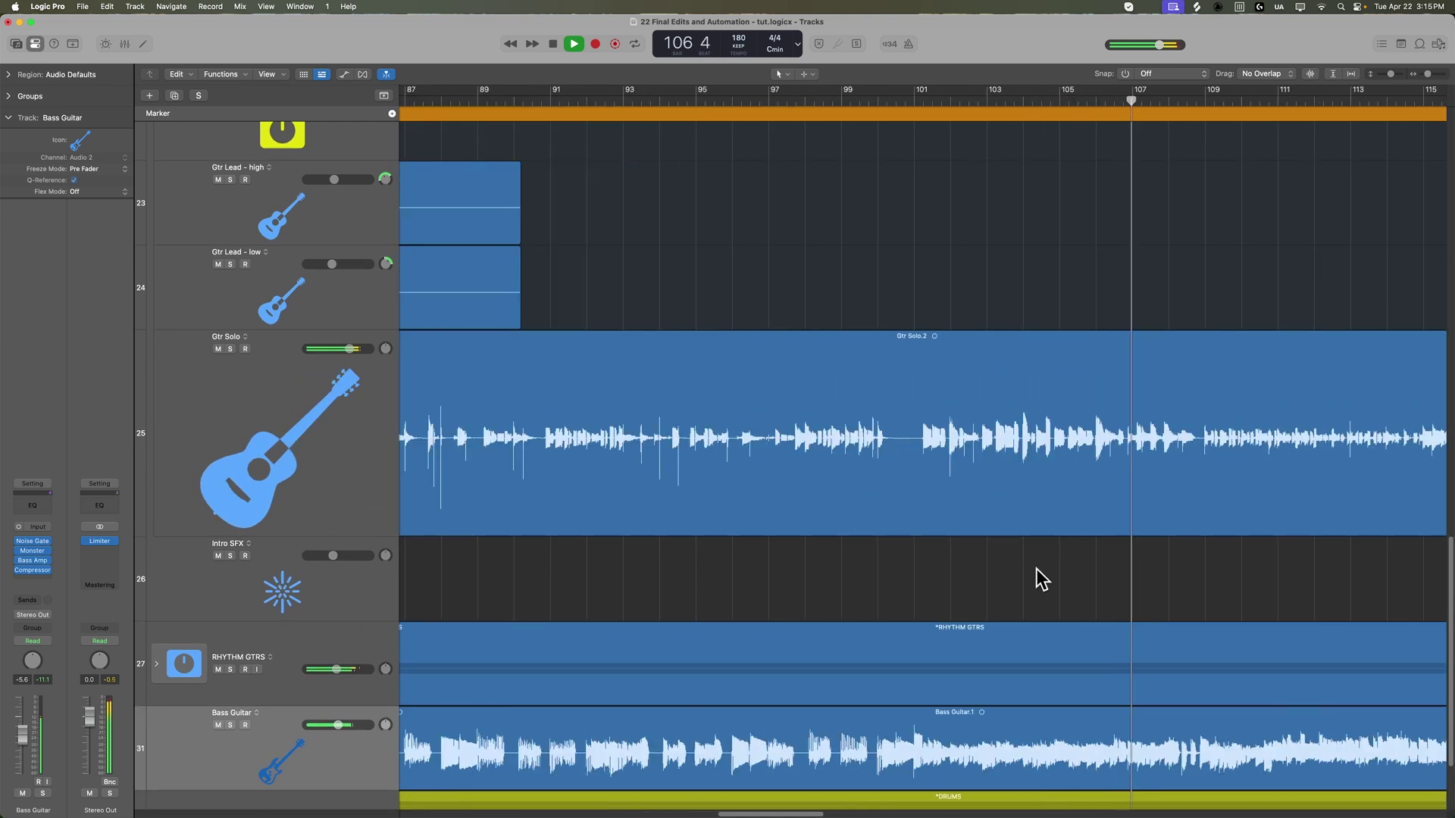
left_click(307, 494)
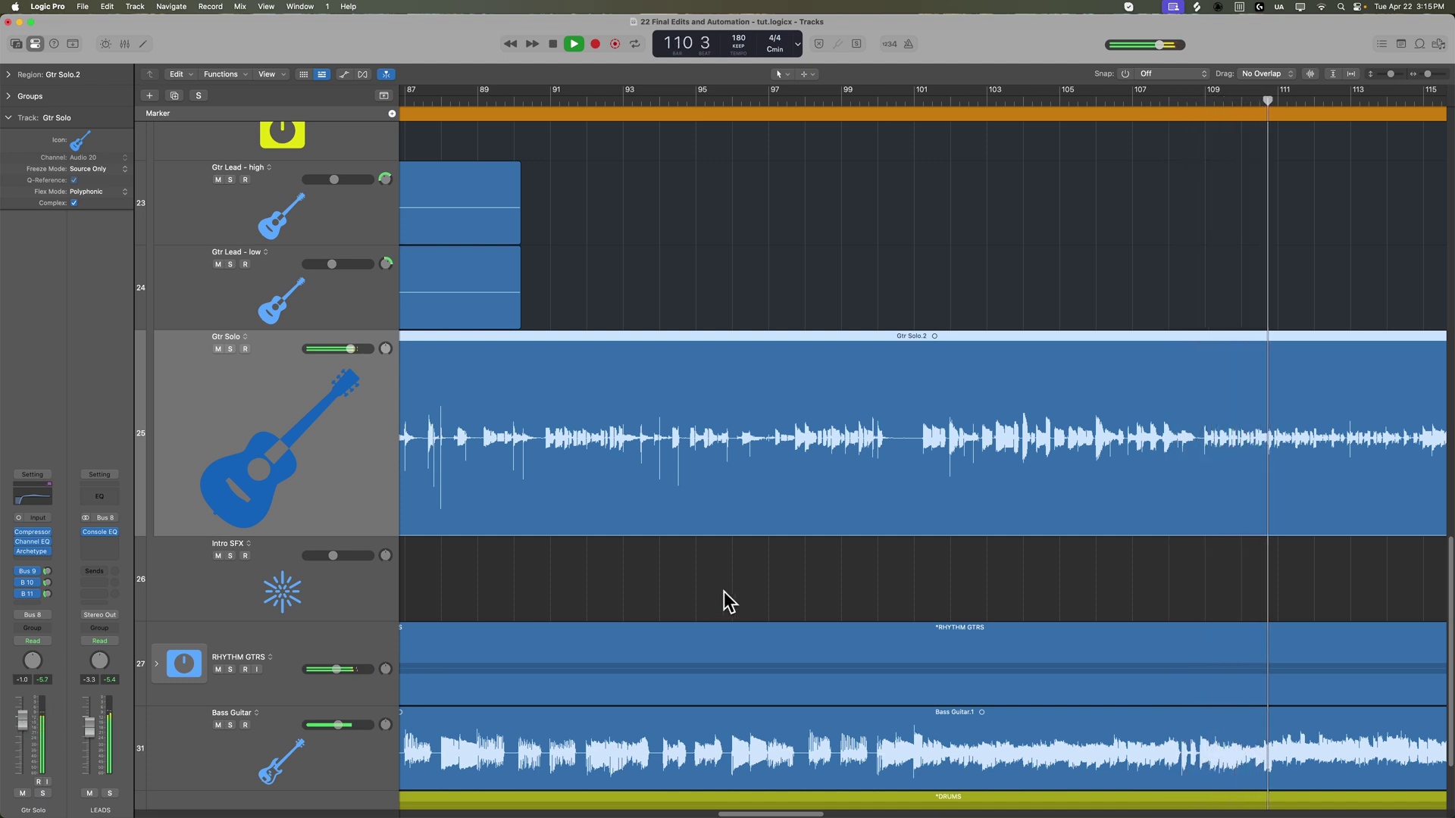
left_click(761, 593)
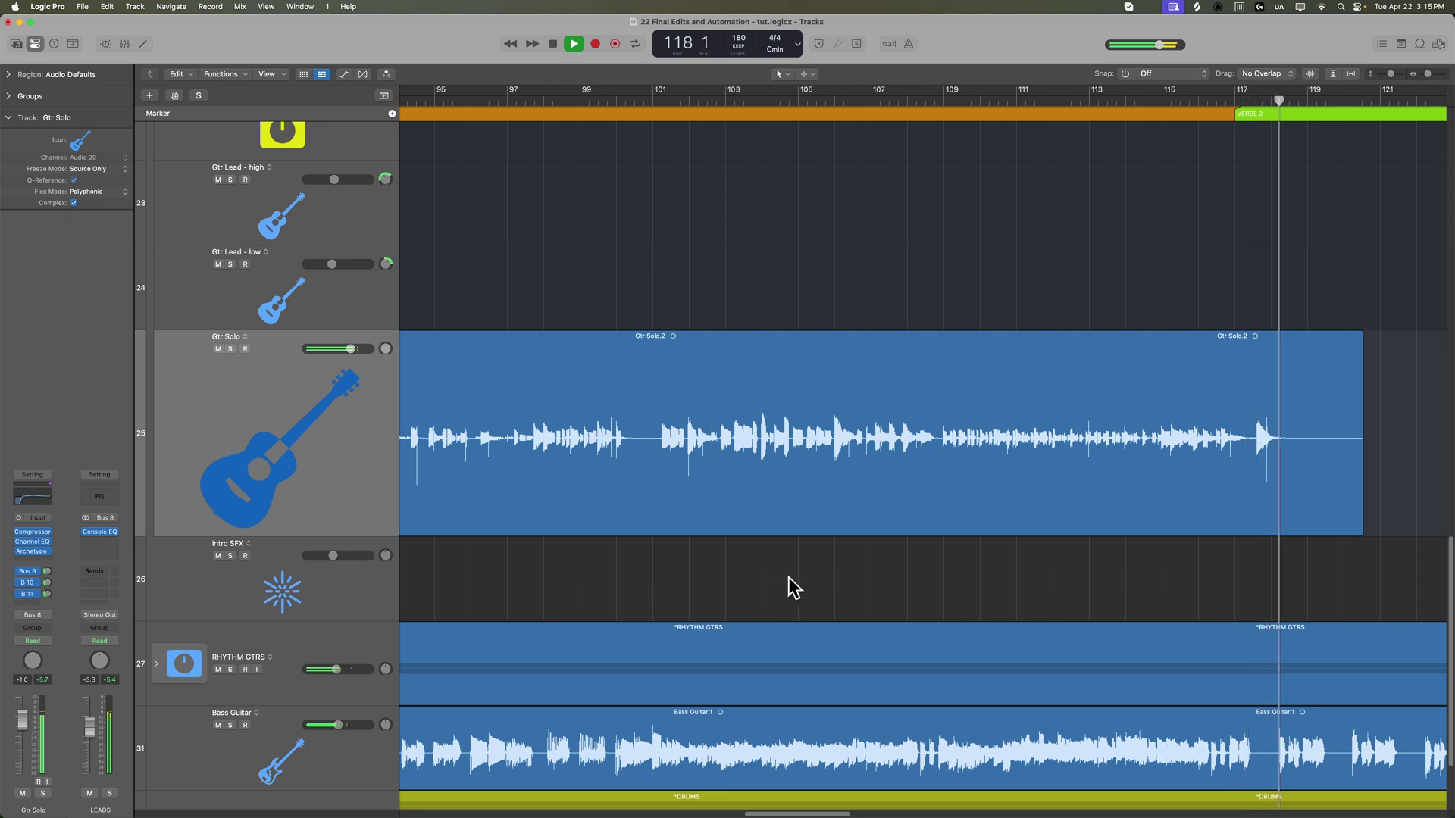
scroll(788, 583, "right", 3)
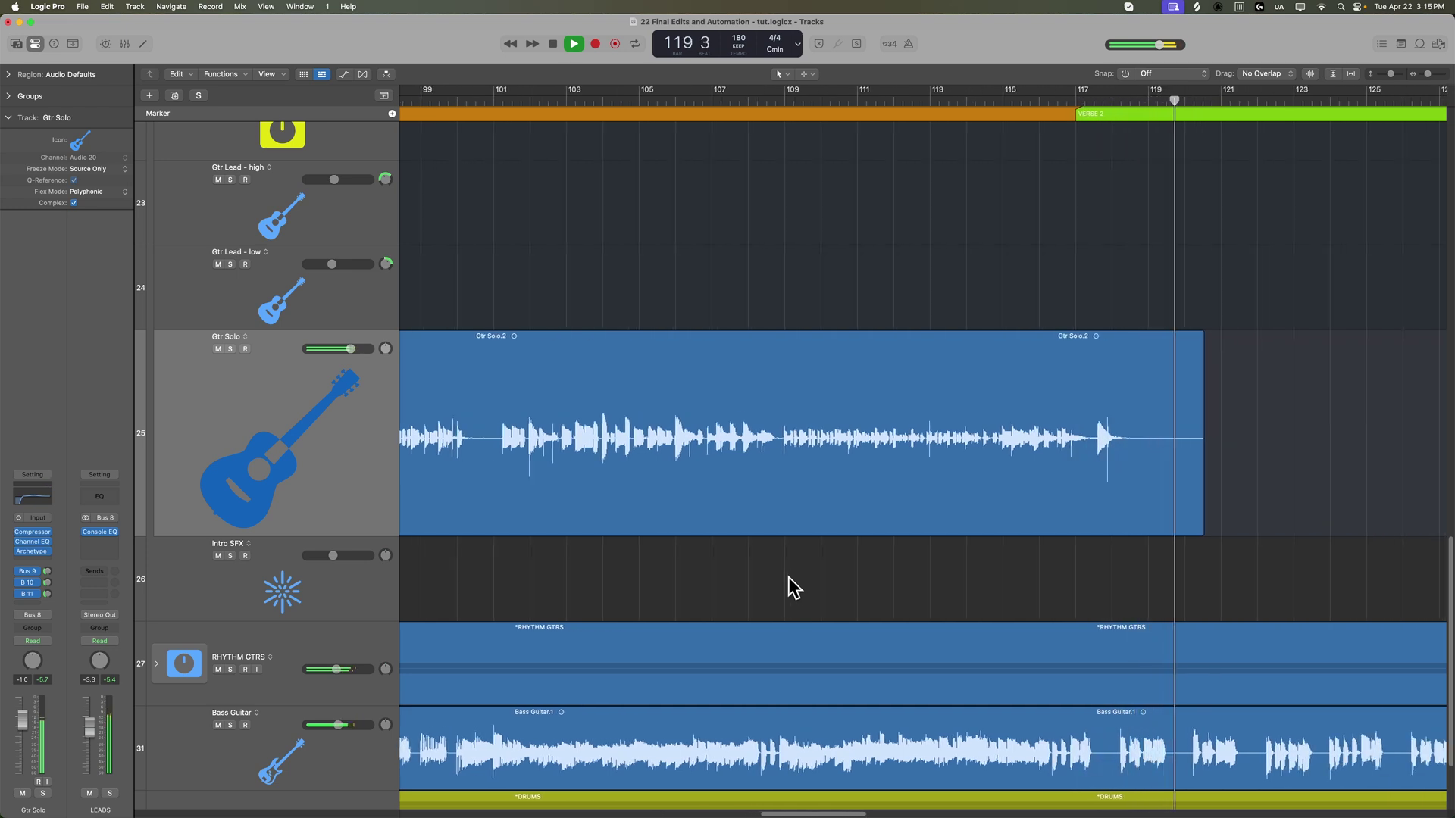
scroll(788, 579, "right", 10)
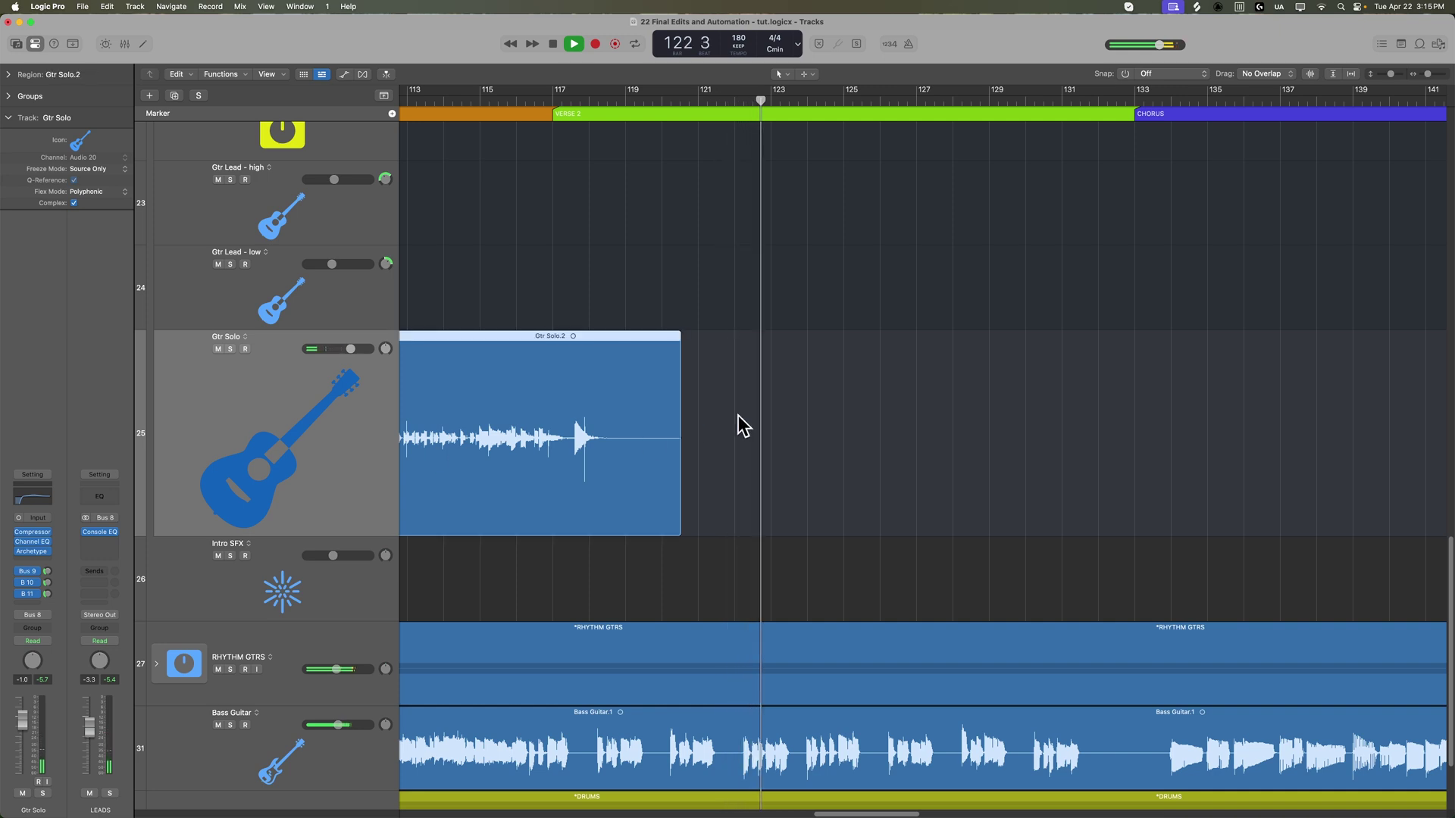
key("space")
Move the playhead to bar 118 at the end of the guitar solo and solo the Gtr Solo track.
scroll(709, 478, "up", 4)
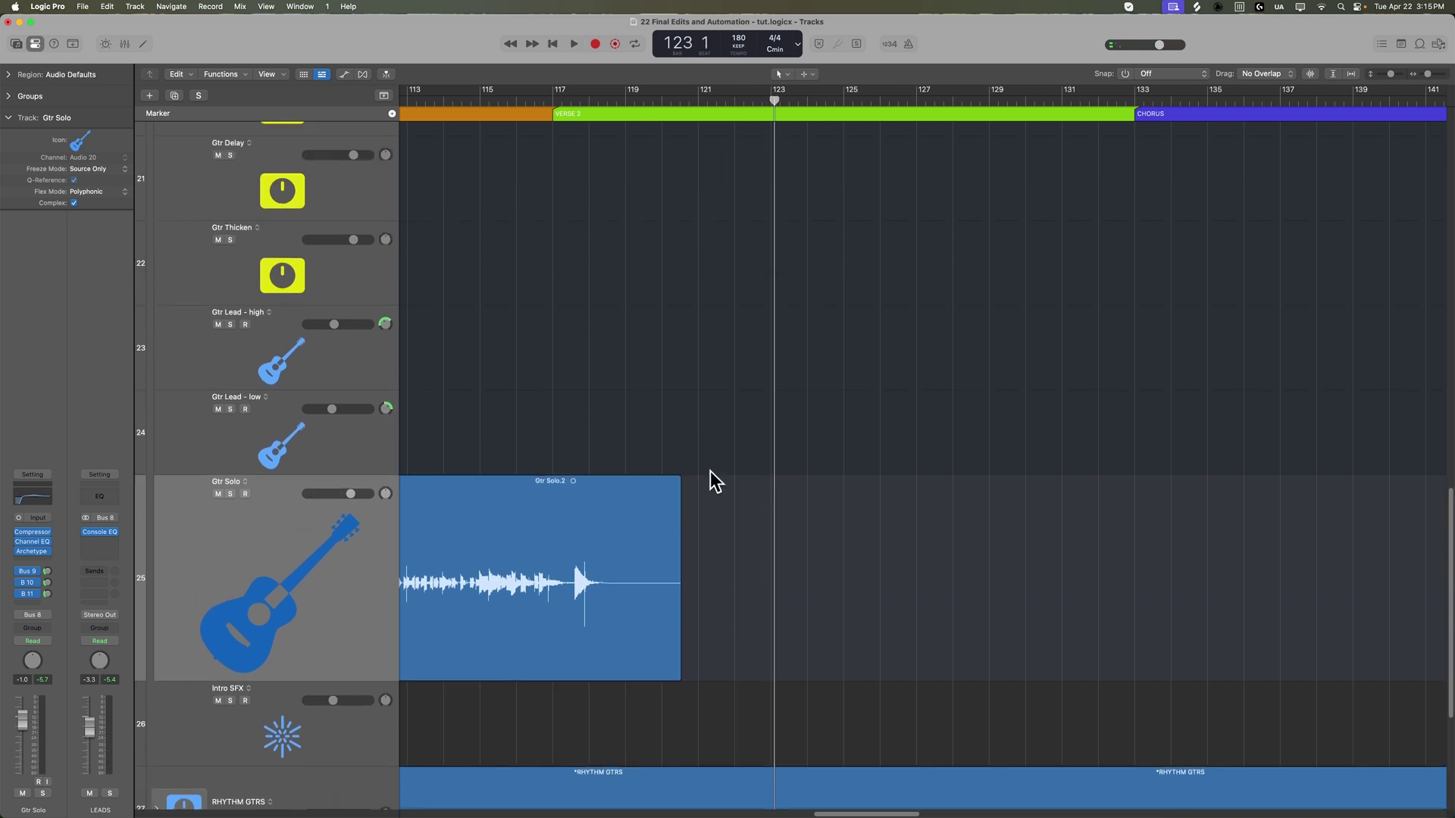
scroll(691, 477, "up", 3)
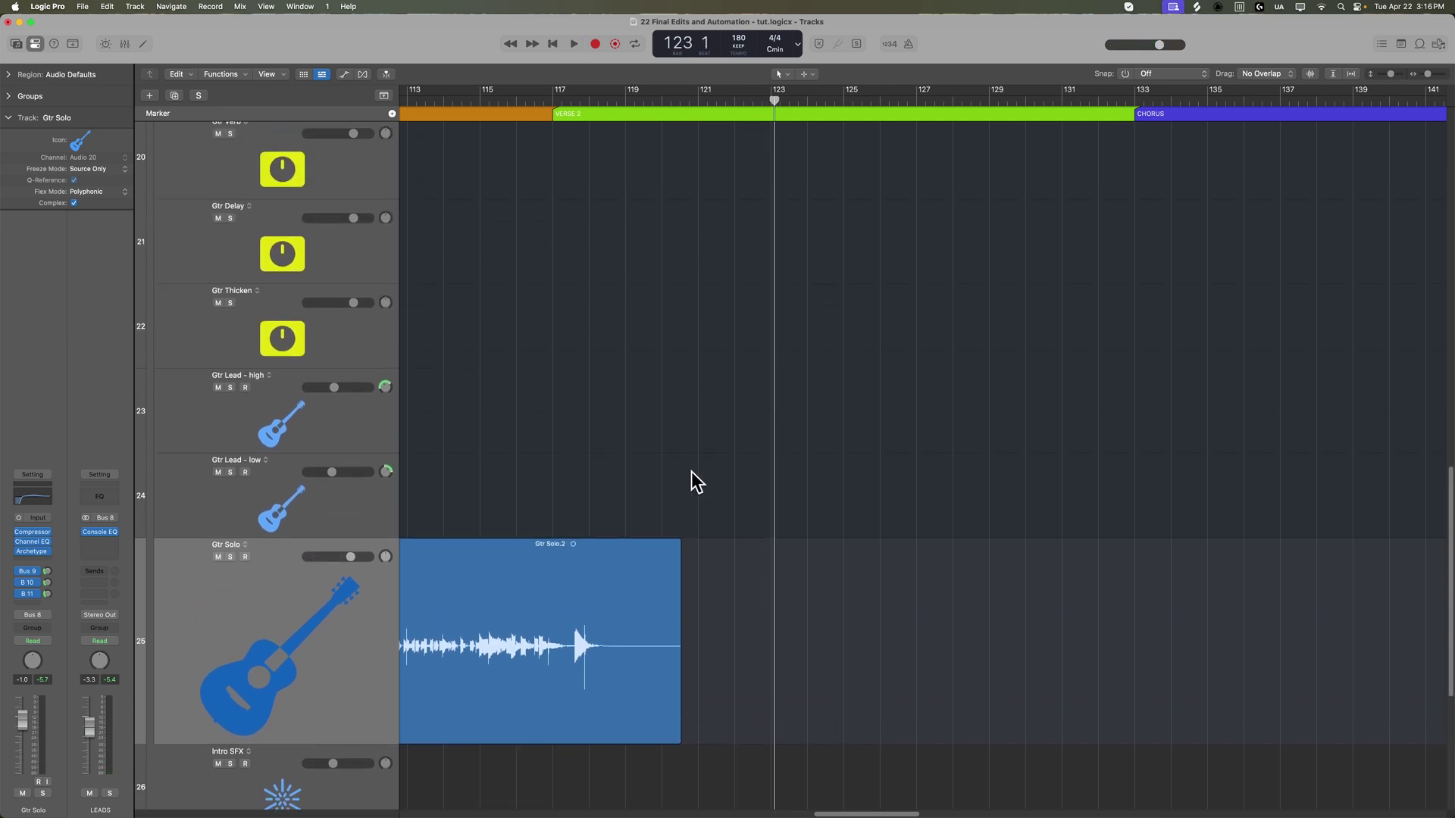
left_click(596, 100)
mouse_move(597, 100)
left_mouse_down()
mouse_move(650, 101)
mouse_move(572, 101)
mouse_move(589, 100)
left_mouse_up()
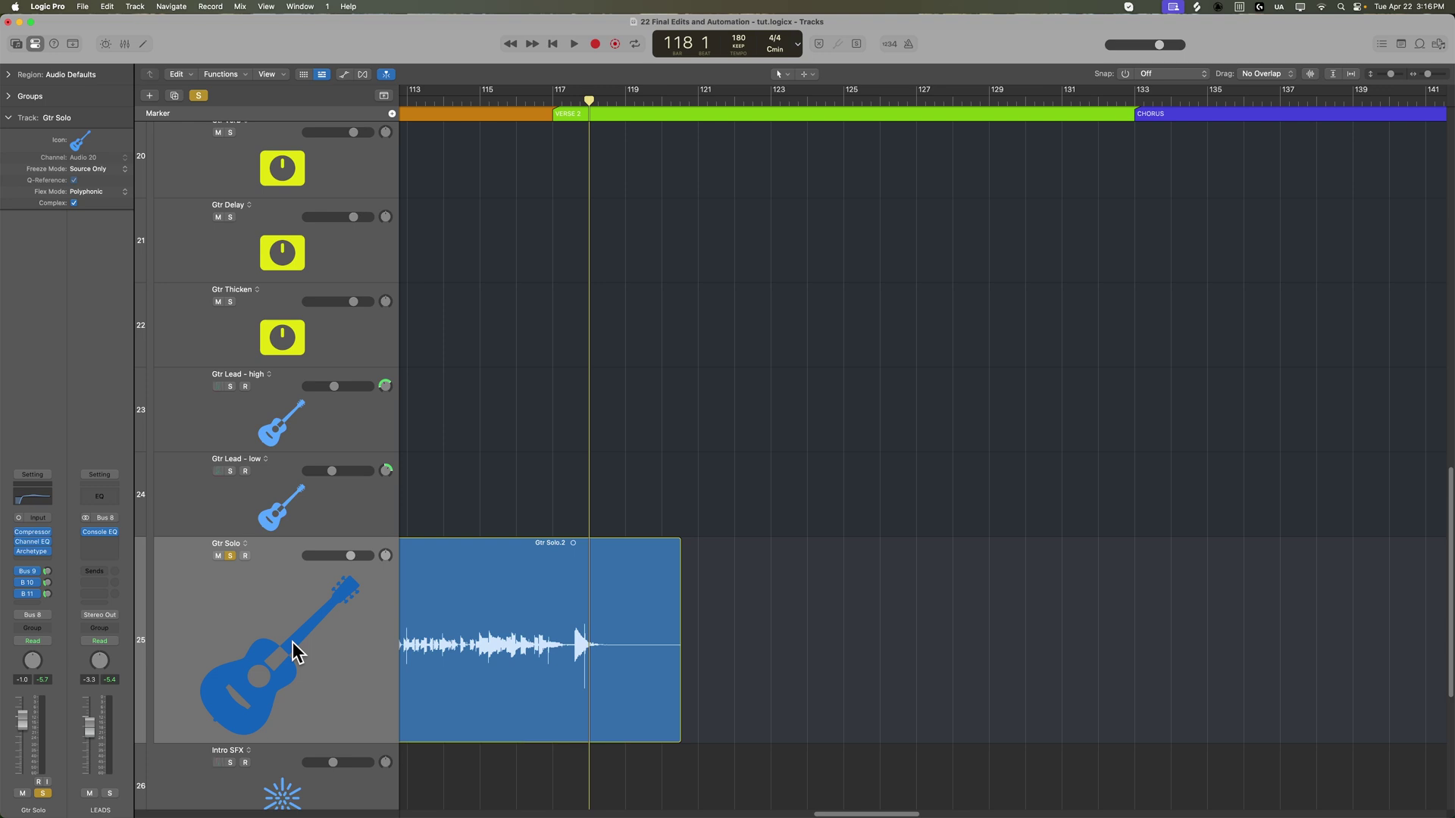
scroll(294, 651, "up", 2)
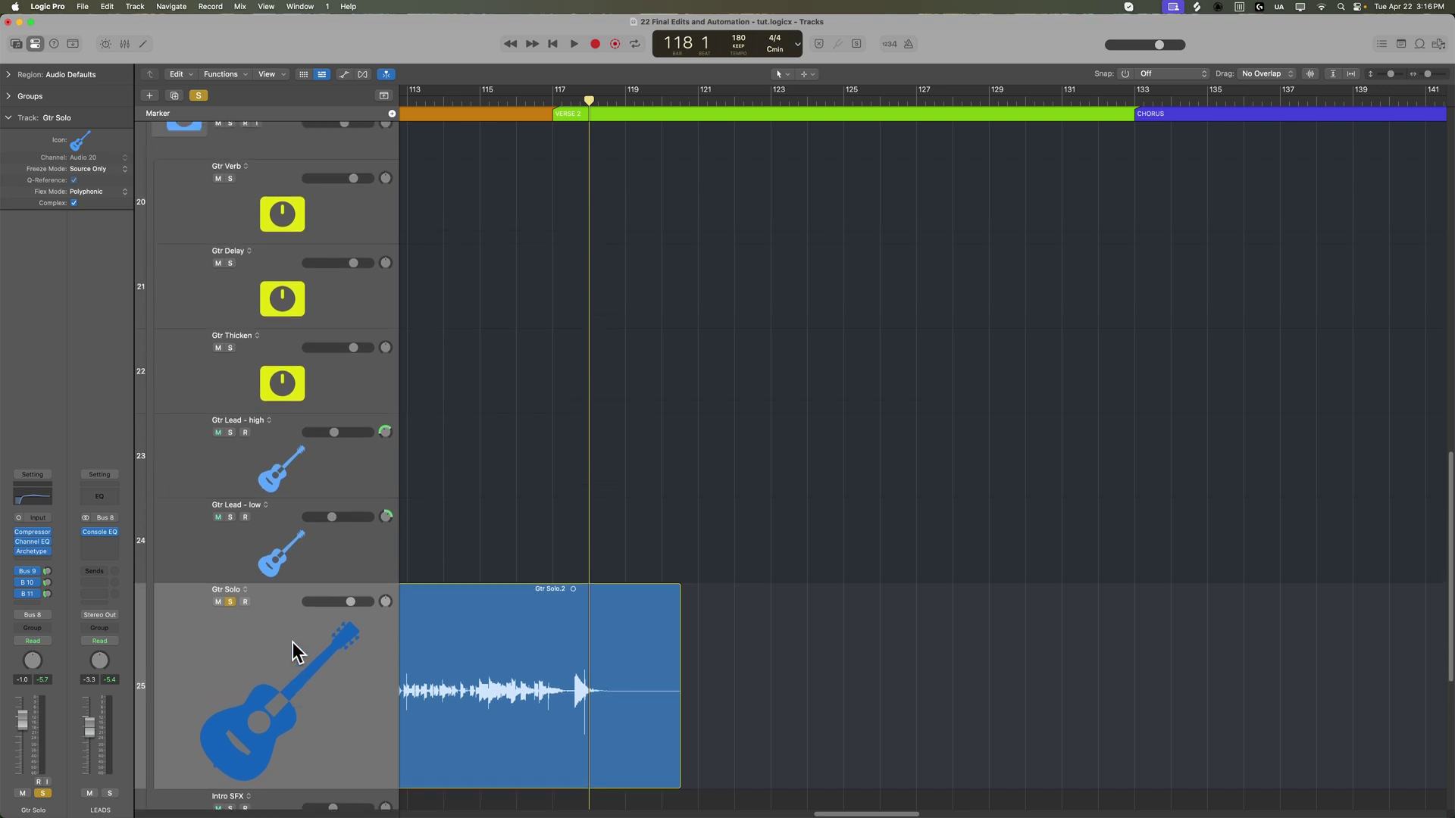
key("super+Up")
key("super+Up")
key("super+Up")
key("super+Up")
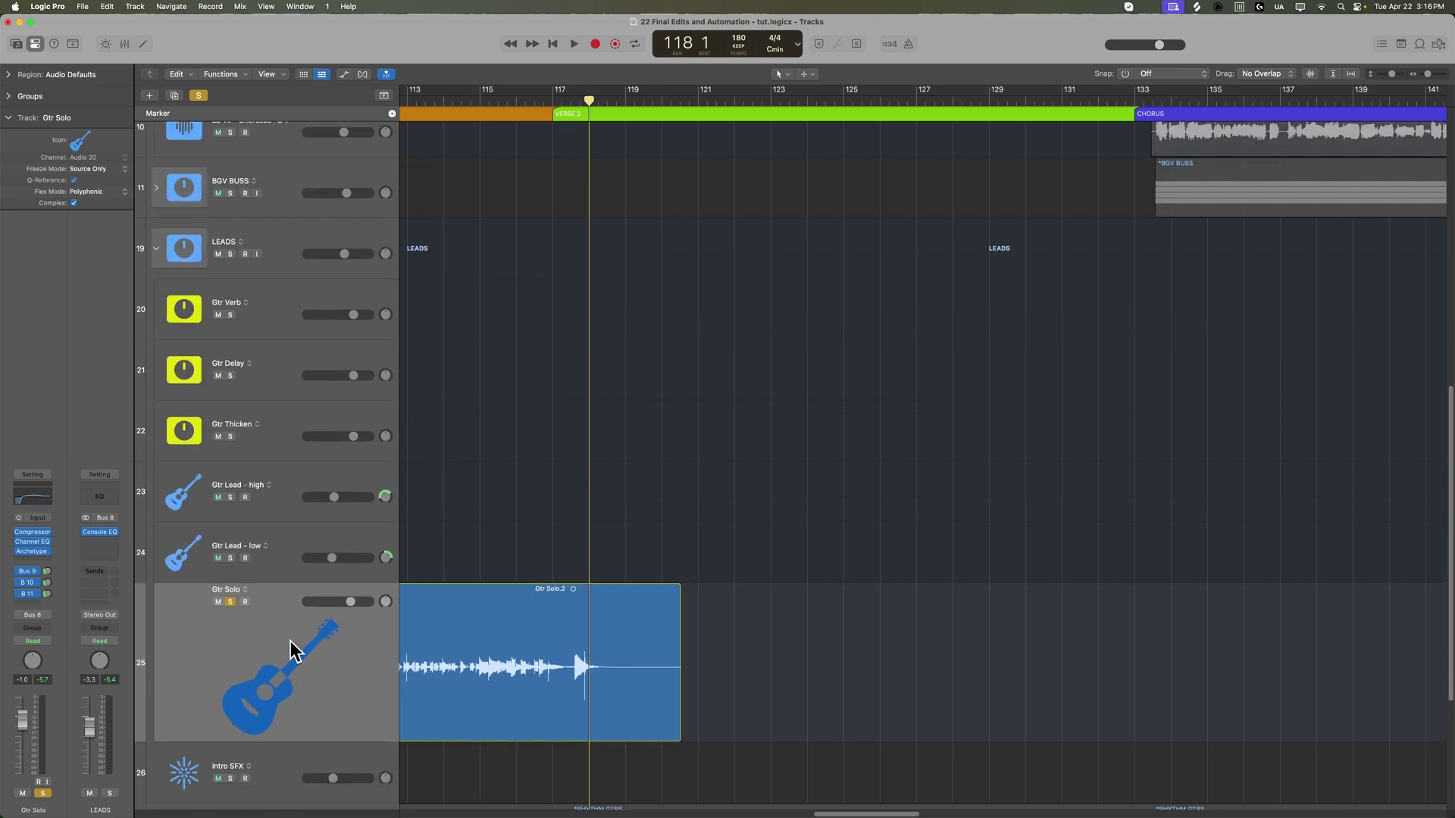
Set the Gtr Solo track's Bus 9 send to Gtr Verb to Pre Fader.
left_click(261, 309)
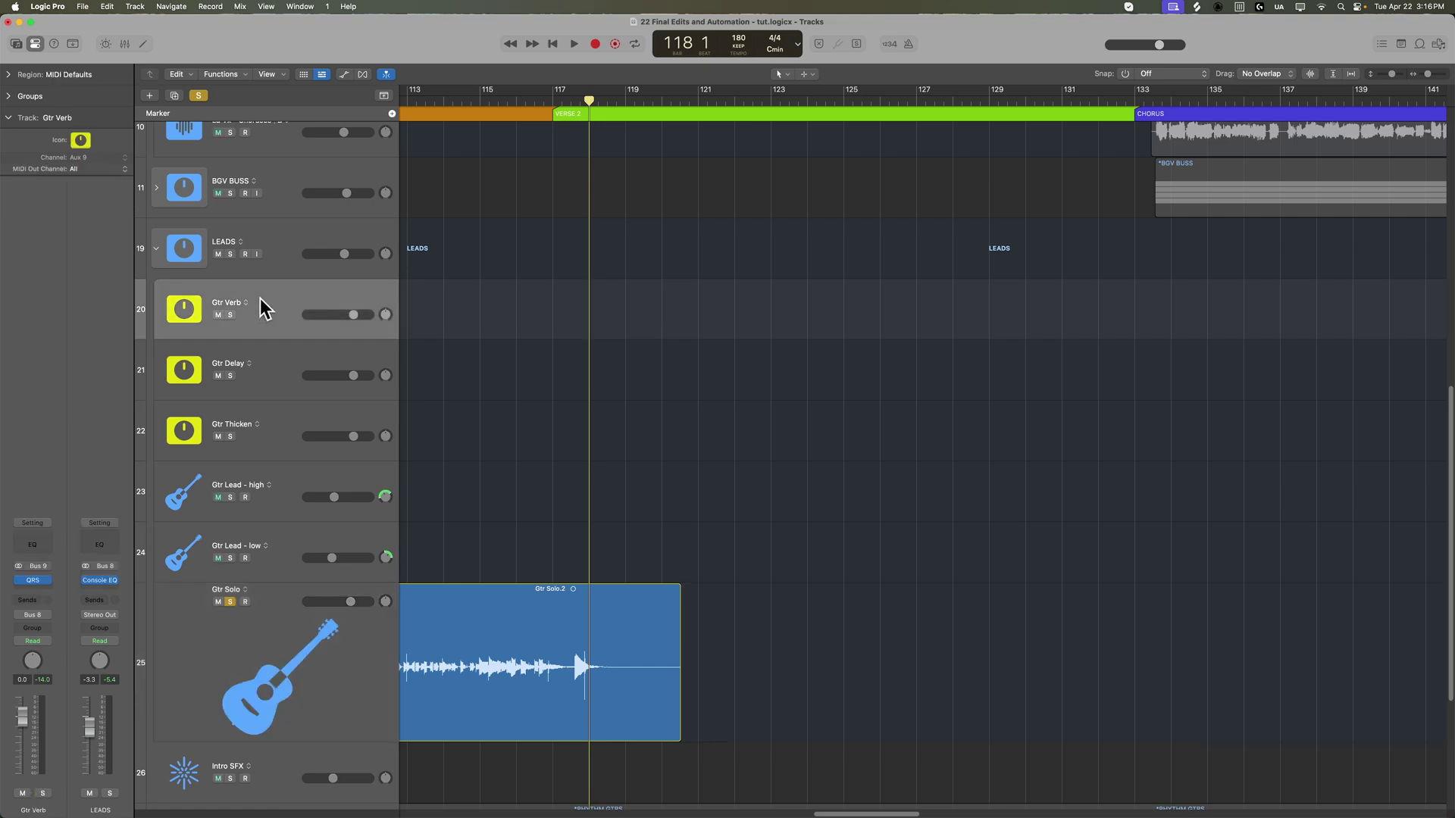
left_click(576, 667)
left_click(37, 569)
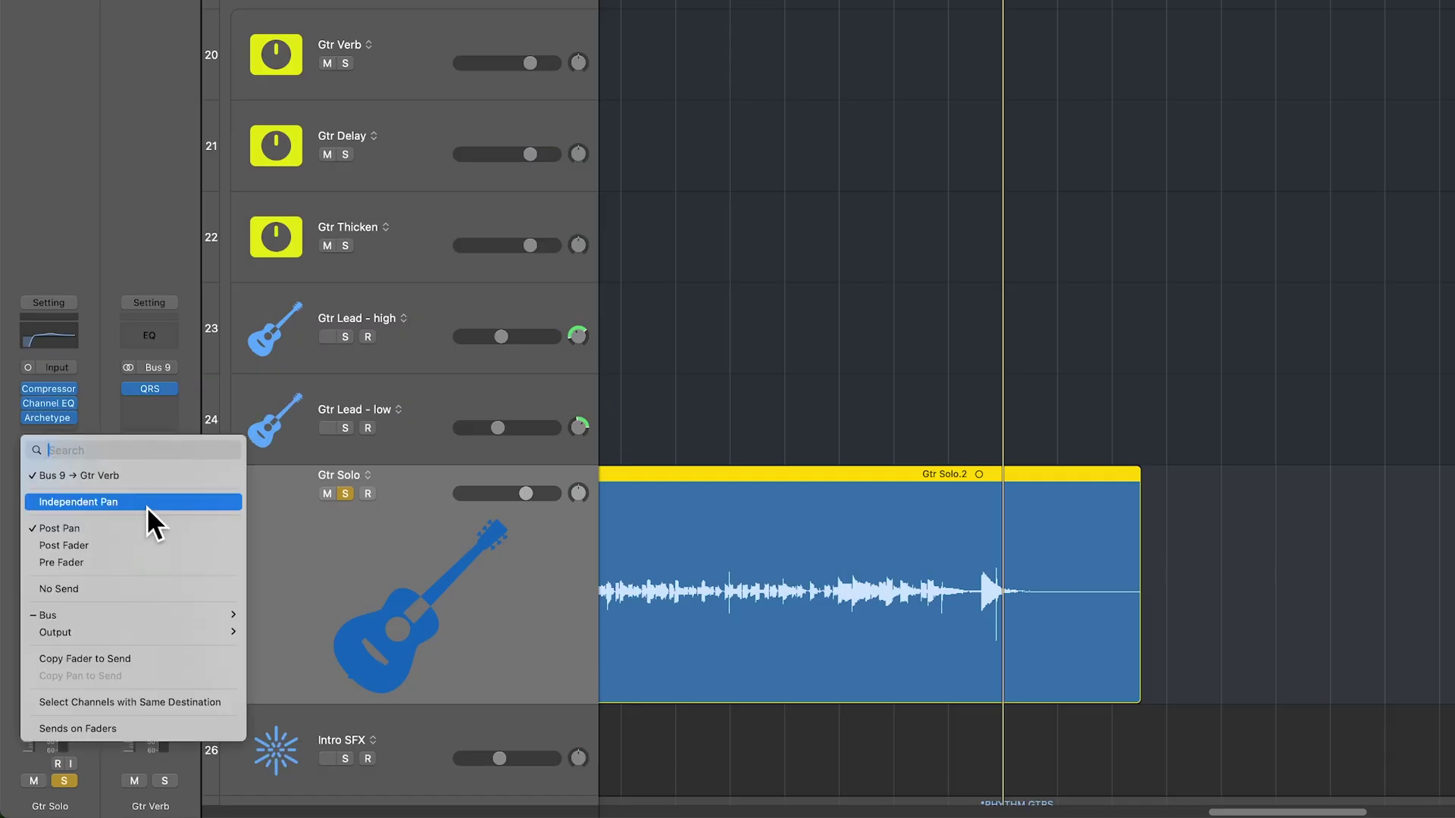
left_click(146, 561)
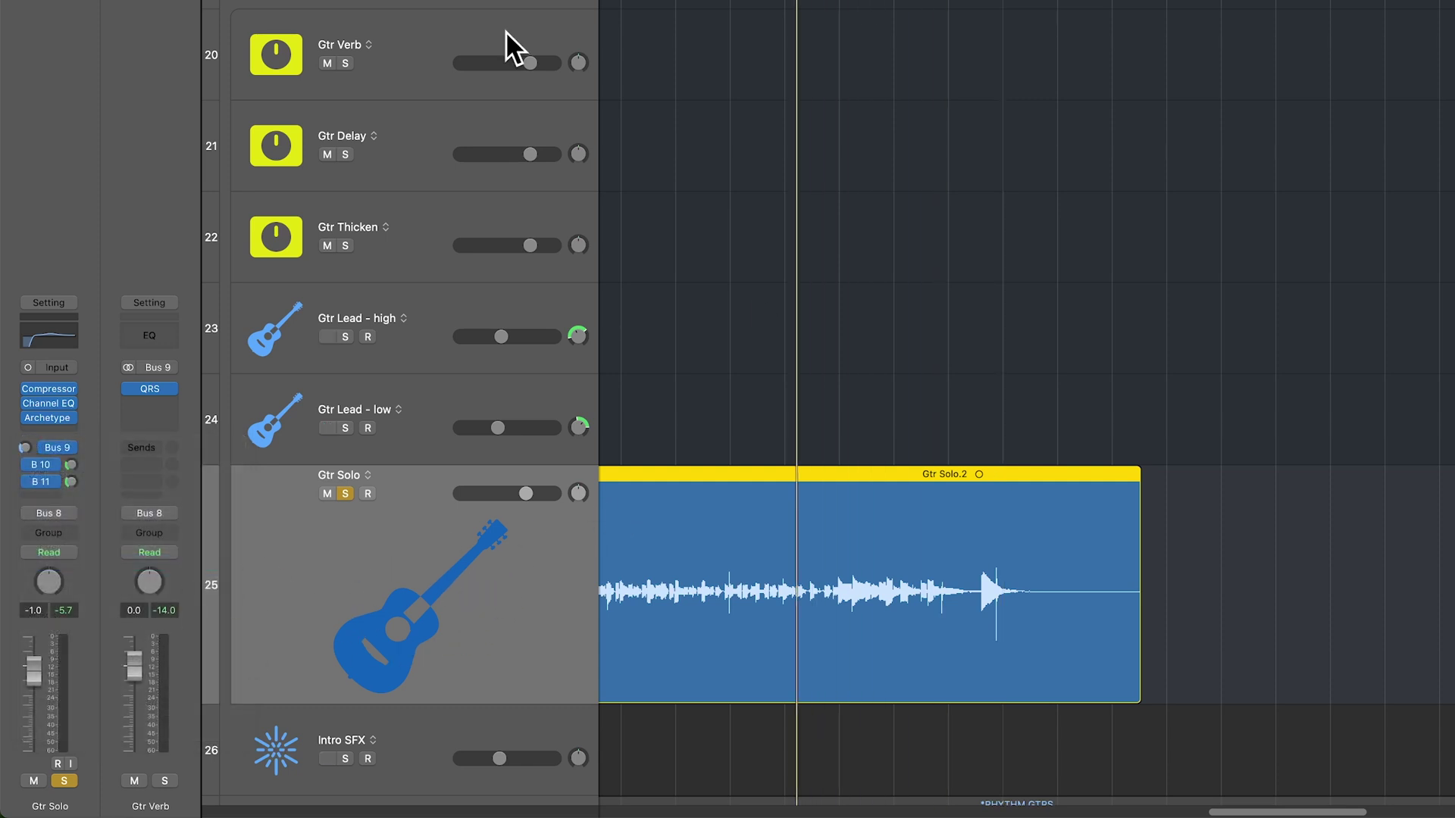
left_click(426, 39)
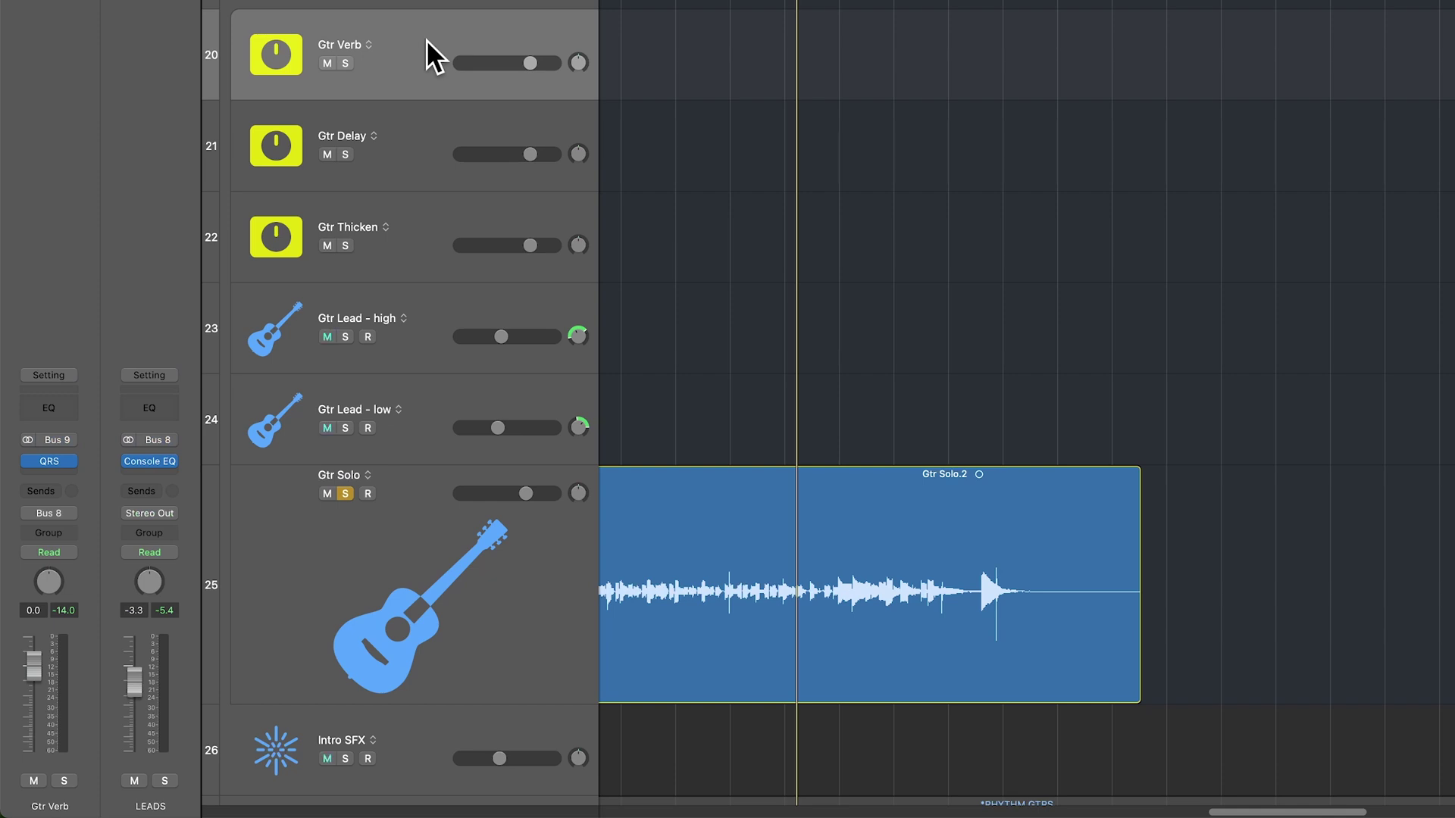
left_click(443, 574)
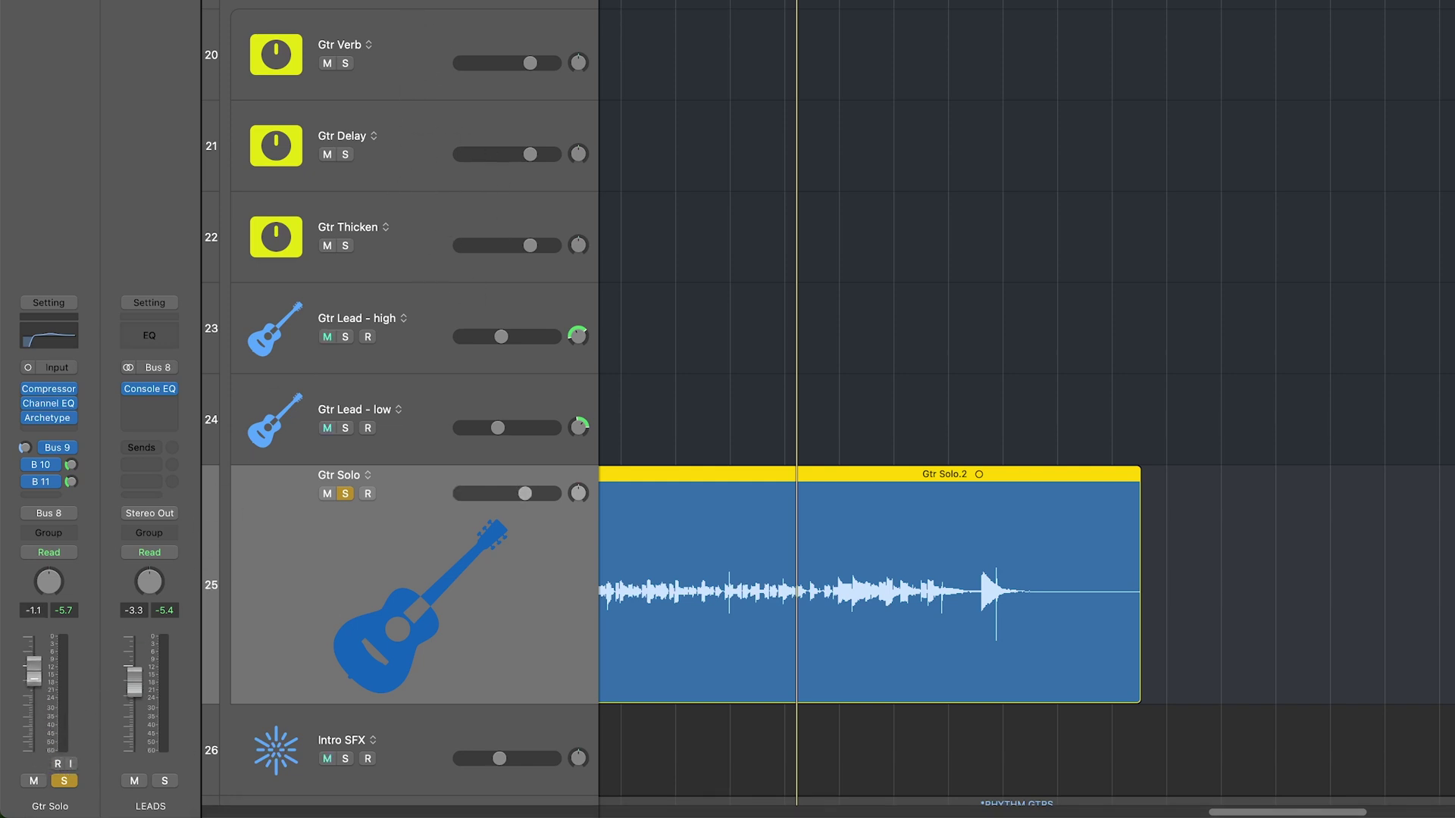
Play the end of the guitar solo and solo the LEADS stack instead of the Gtr Solo track.
key("space")
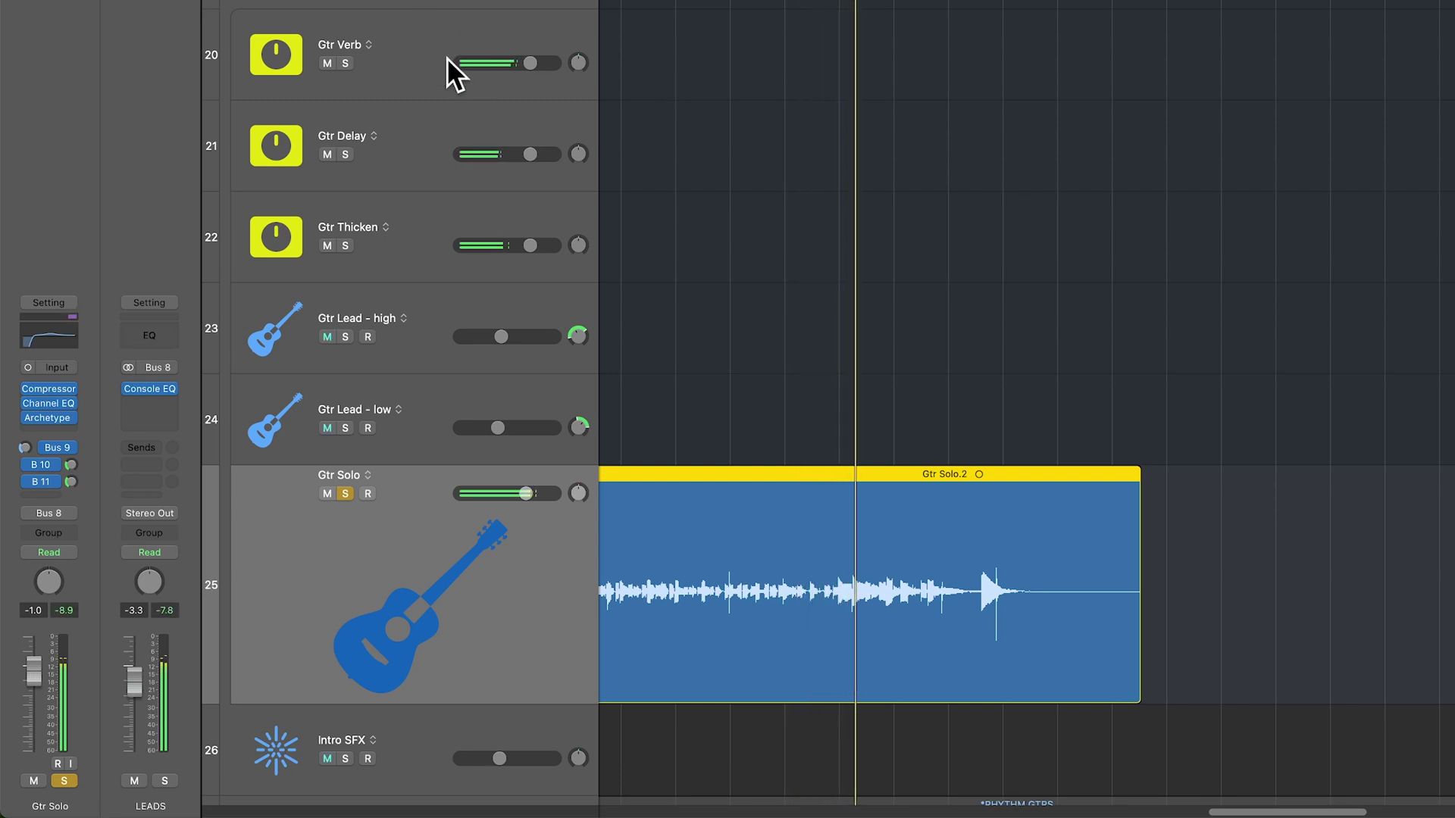
left_click(345, 493)
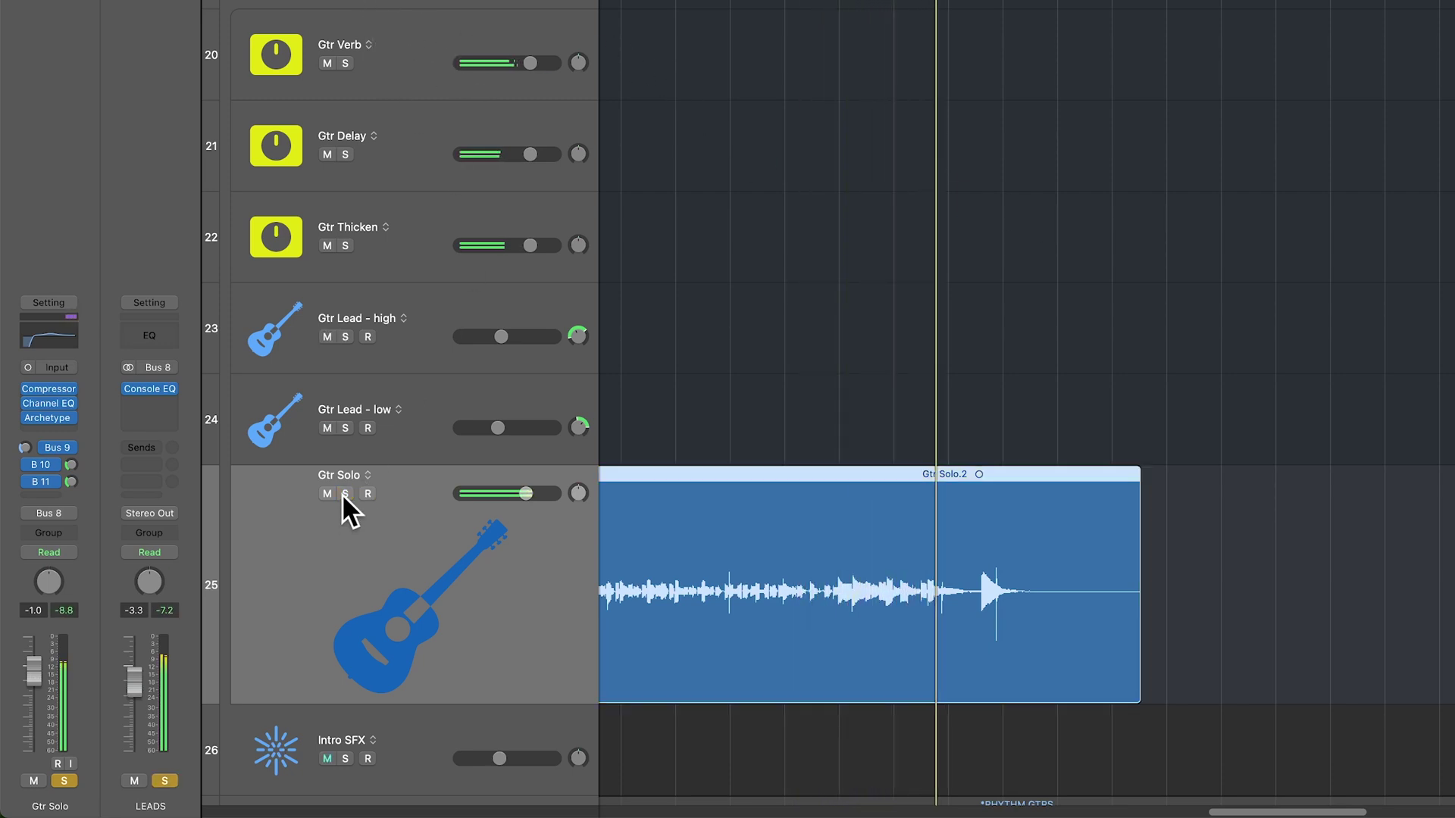
left_click(1163, 371)
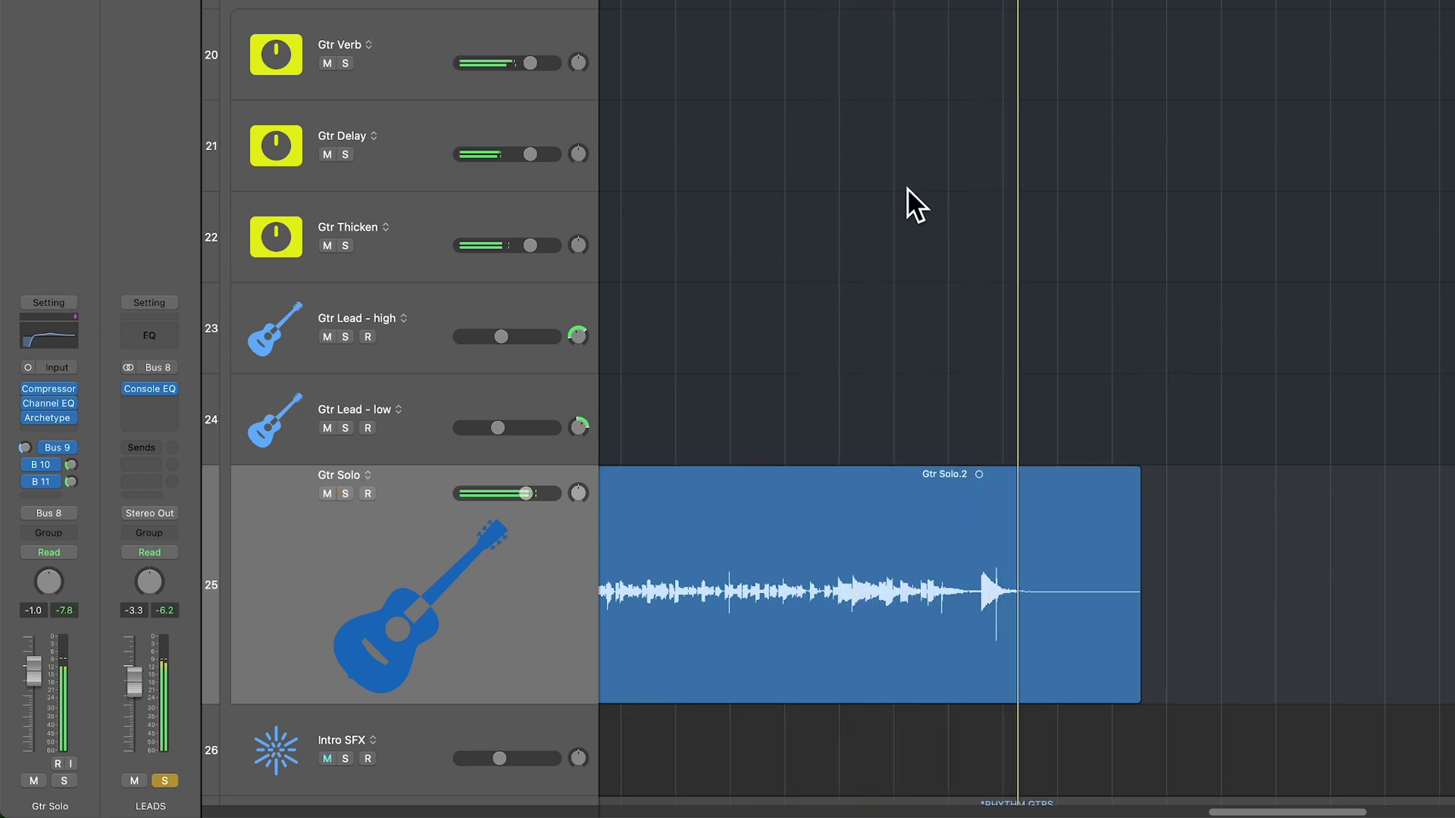
Show automation and fade the Gtr Solo track's volume from -1.0 dB after the last note to -∞ dB at the region's end.
key("super+Right")
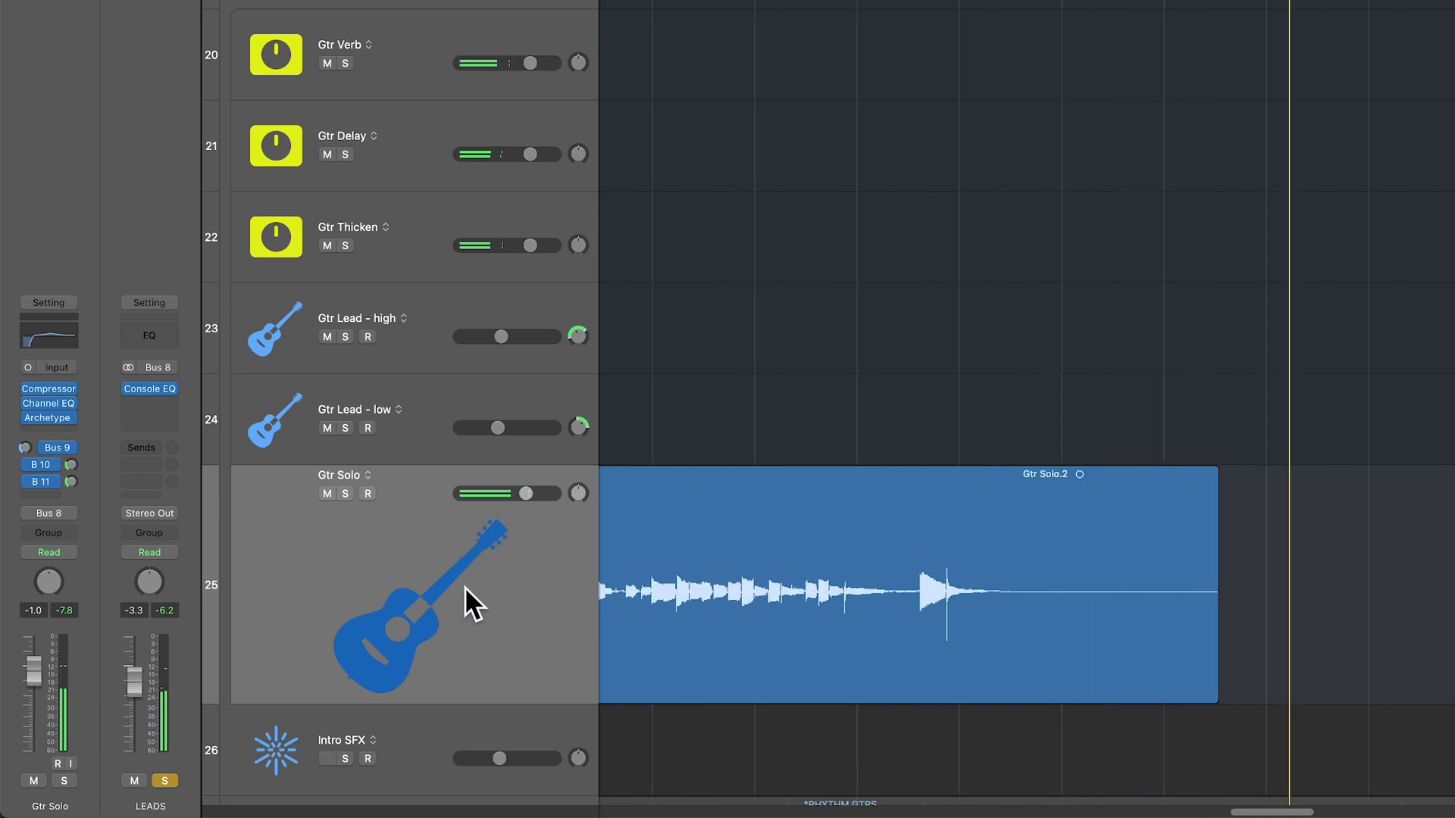
key("a")
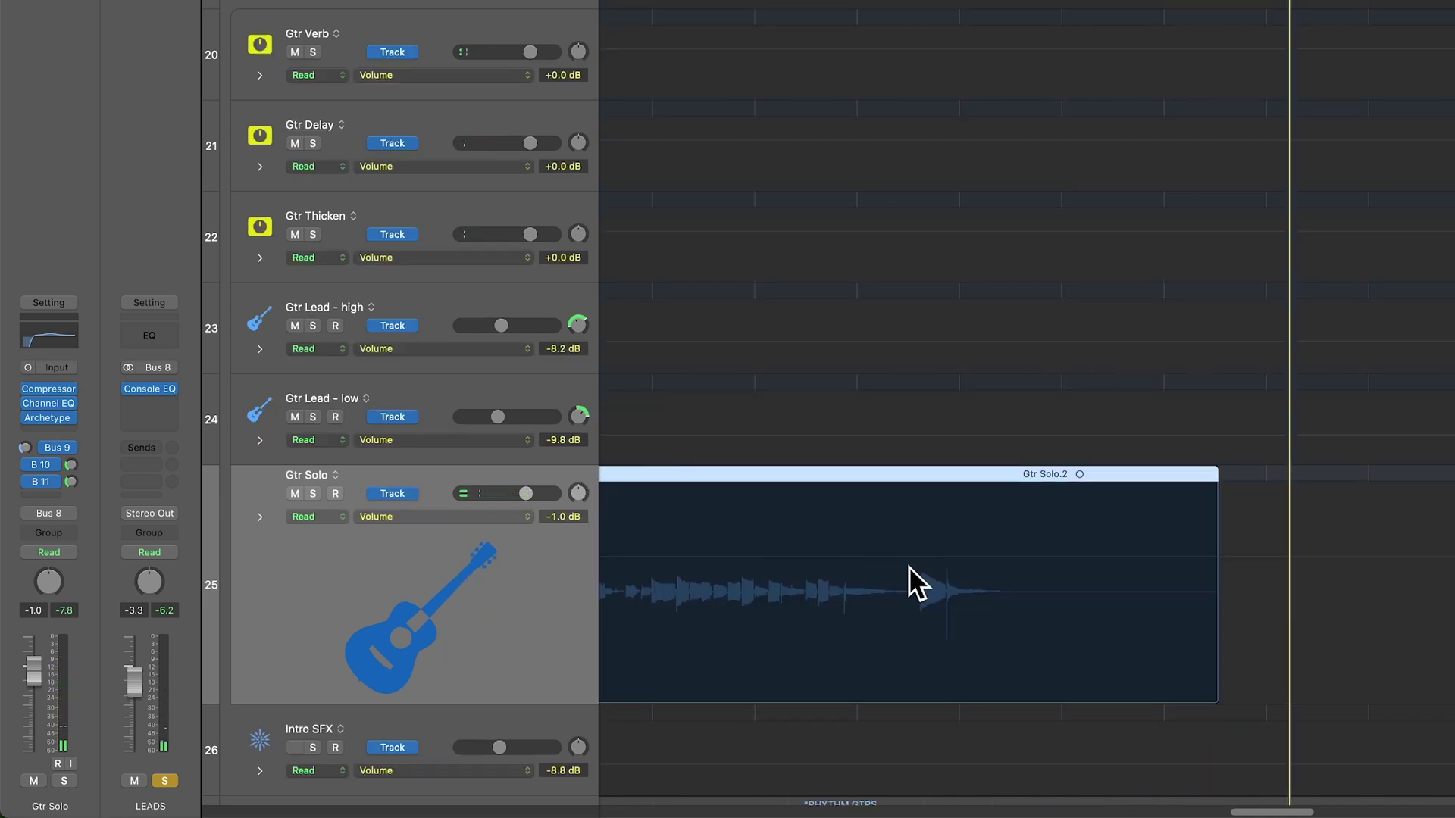
left_click(1013, 556)
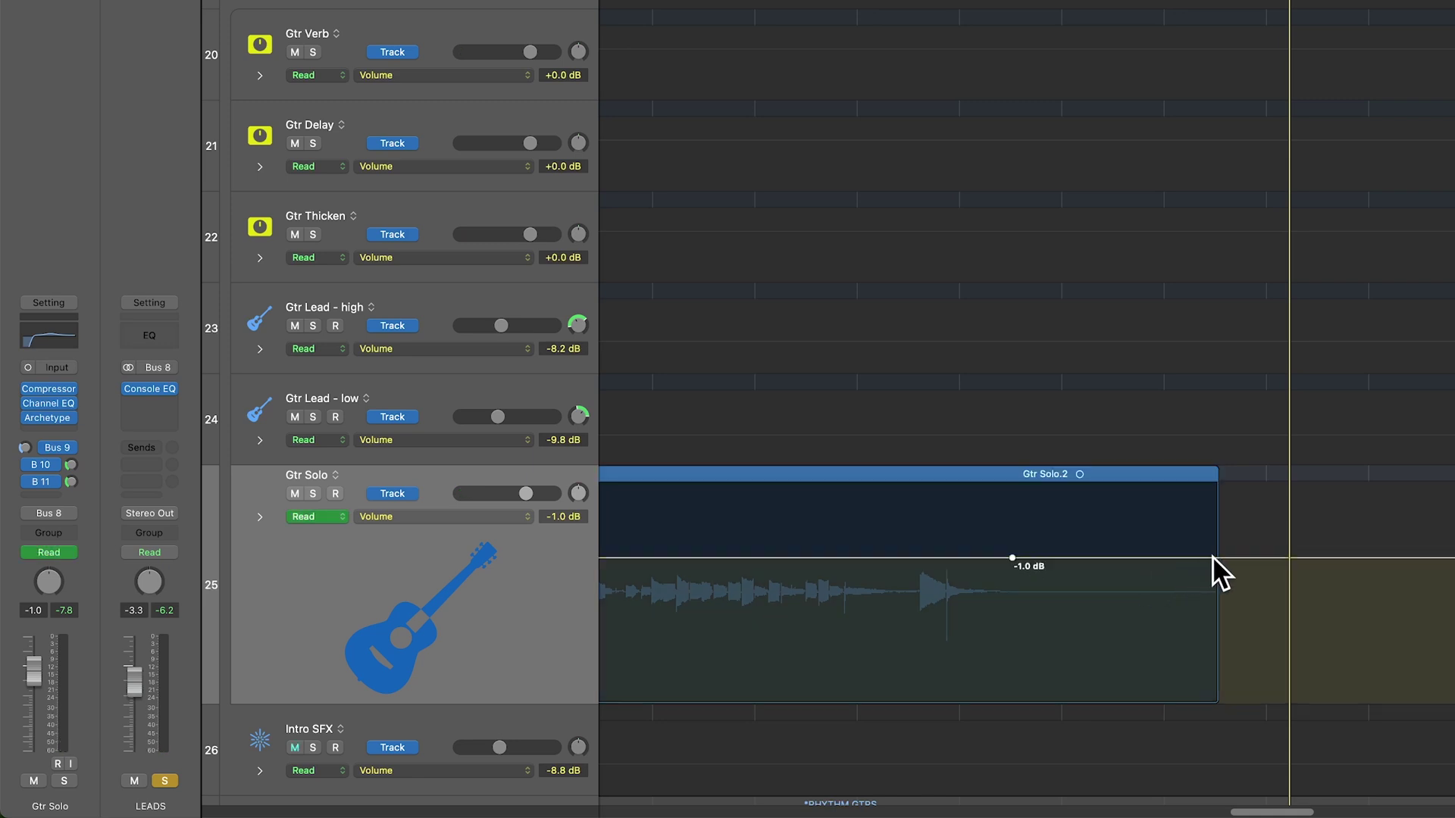
left_click_drag(1259, 559, 1271, 794)
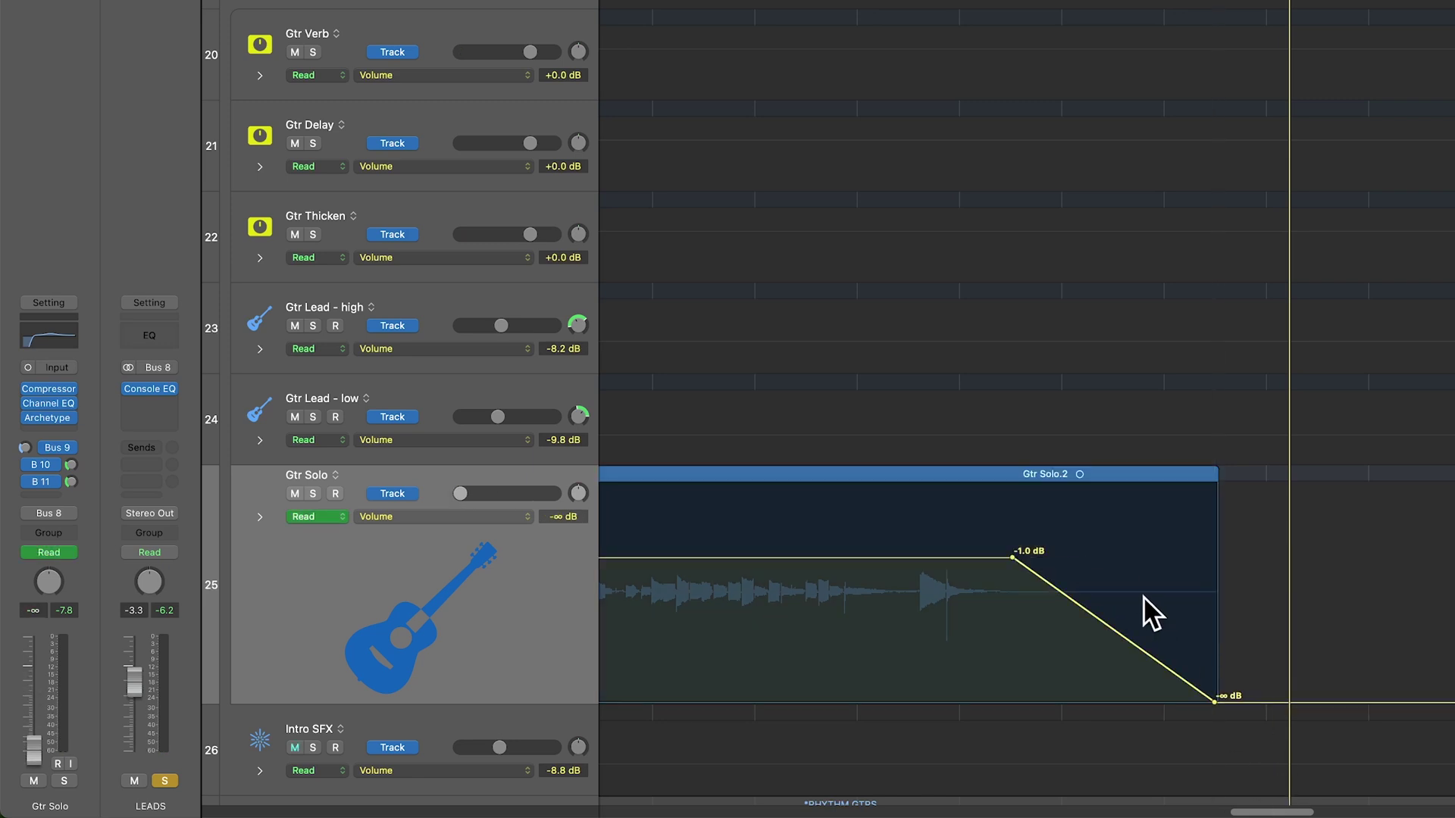
key("space")
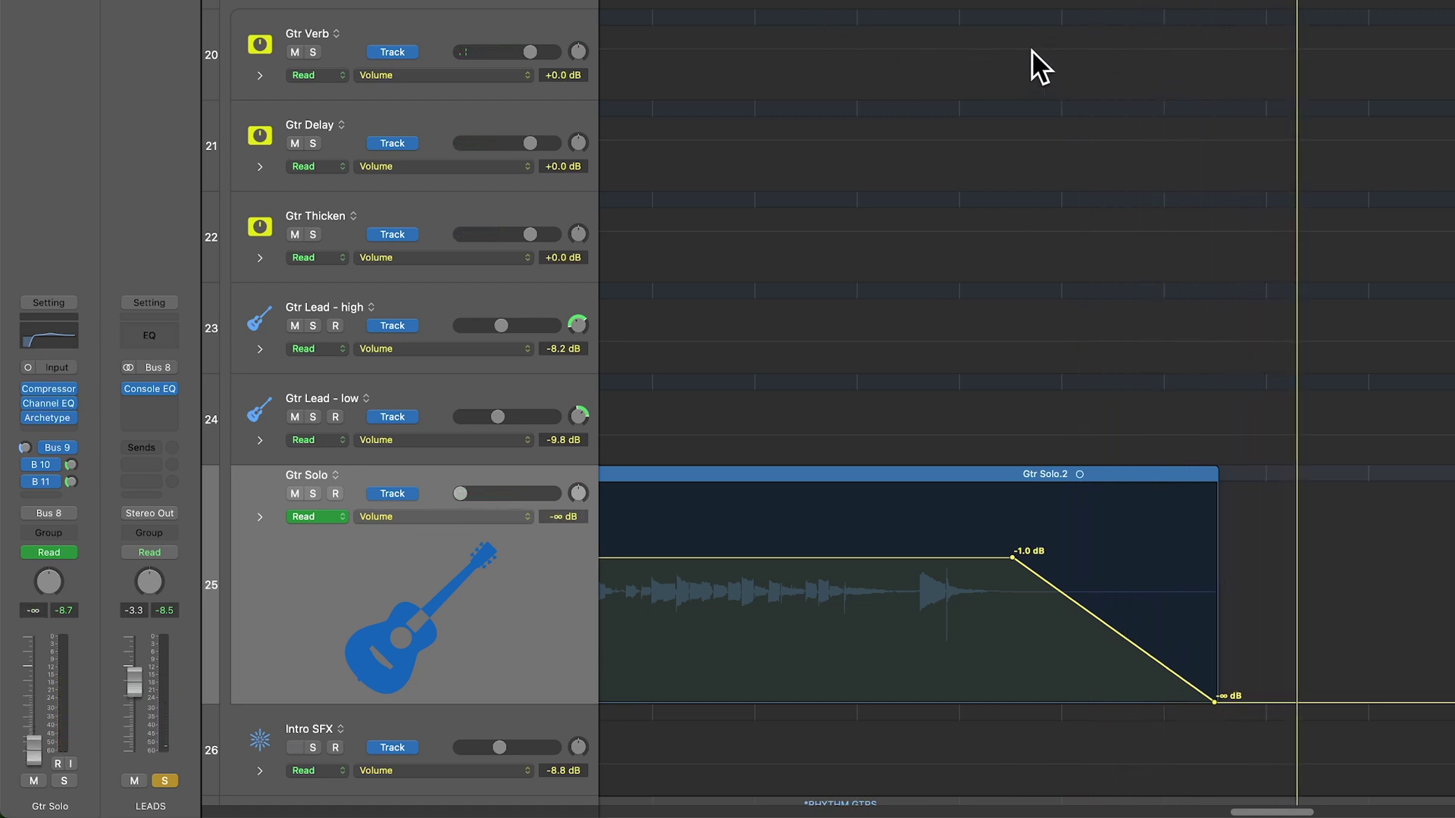
Automate the Gtr Solo track's Send 1 → Gtr Verb from -13.7 dB at the last note up to -8.8 dB, ending at -15.8 dB.
left_click(424, 516)
left_click(747, 491)
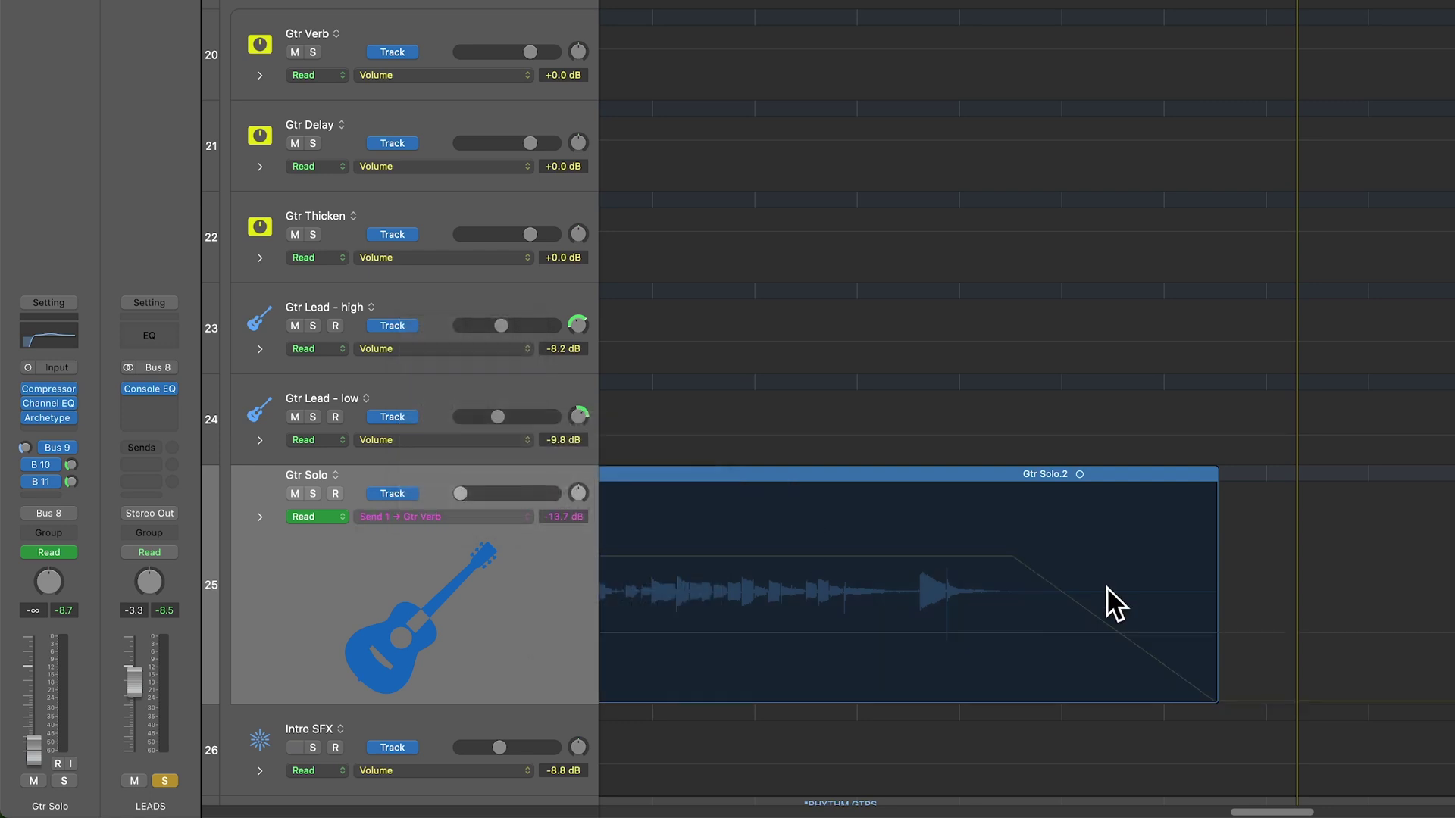
left_click(929, 631)
left_click(1204, 631)
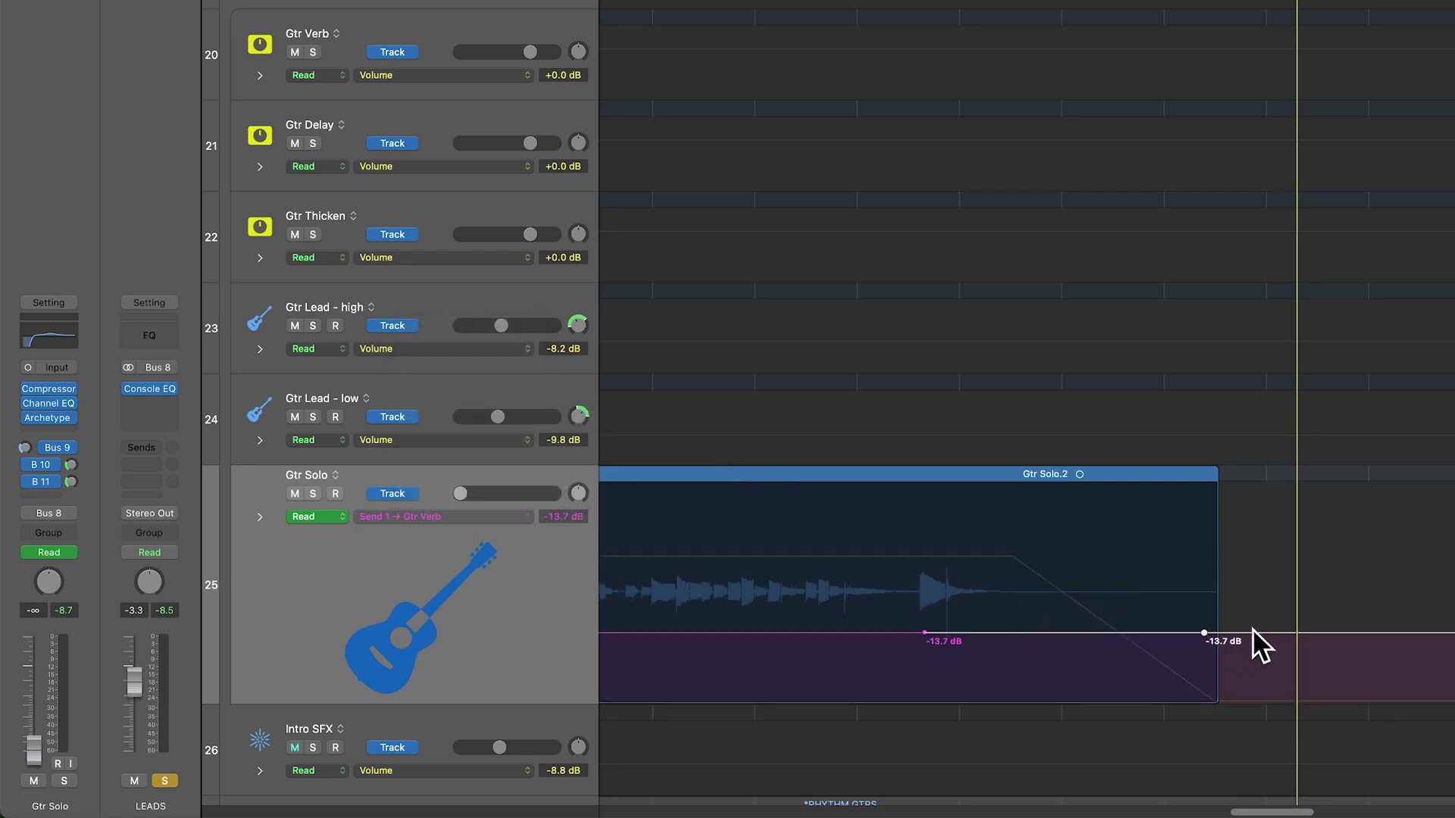
left_click_drag(1251, 629, 1262, 593)
key("space")
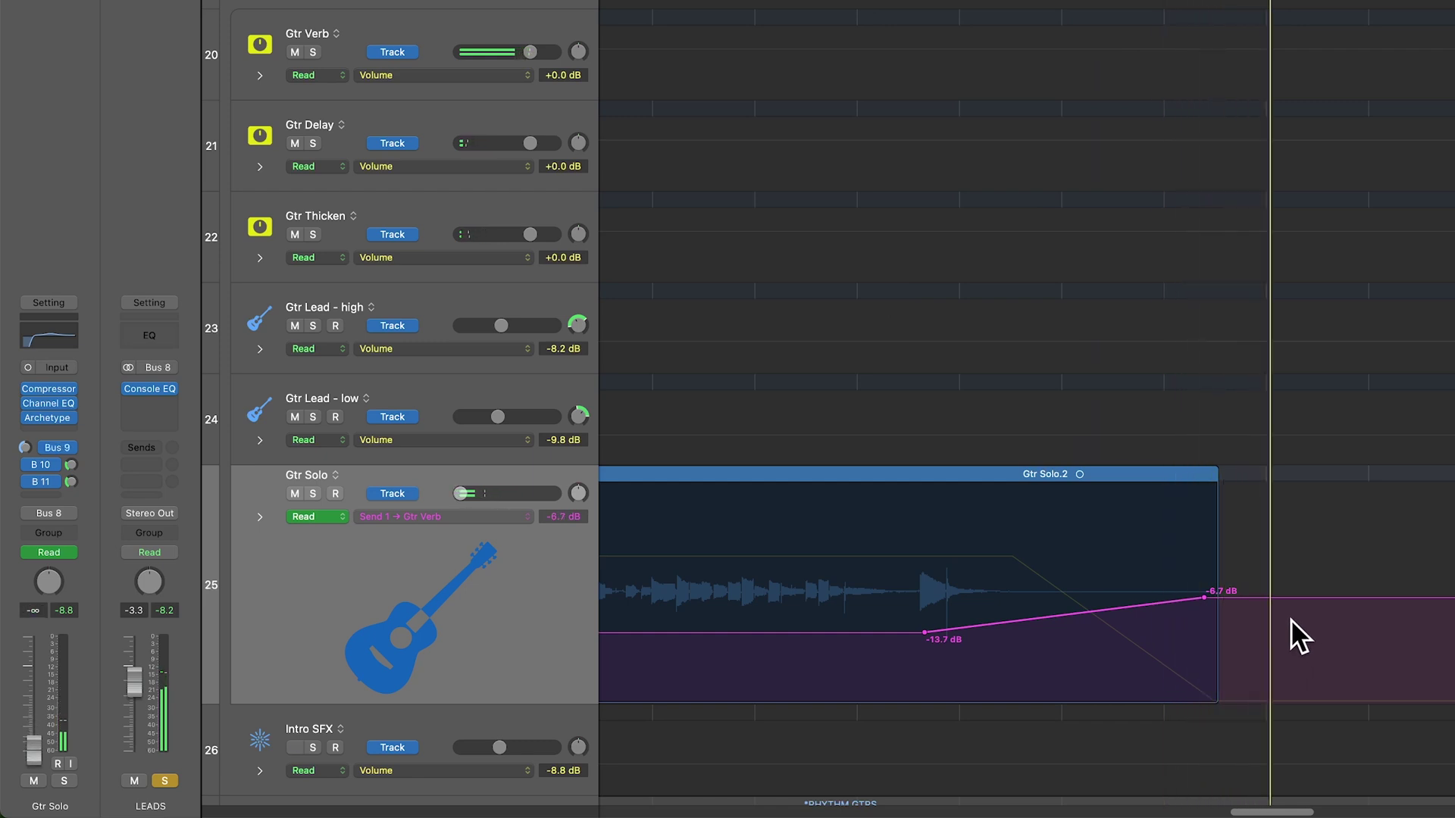
left_click(1106, 609)
left_click_drag(1204, 598, 1253, 647)
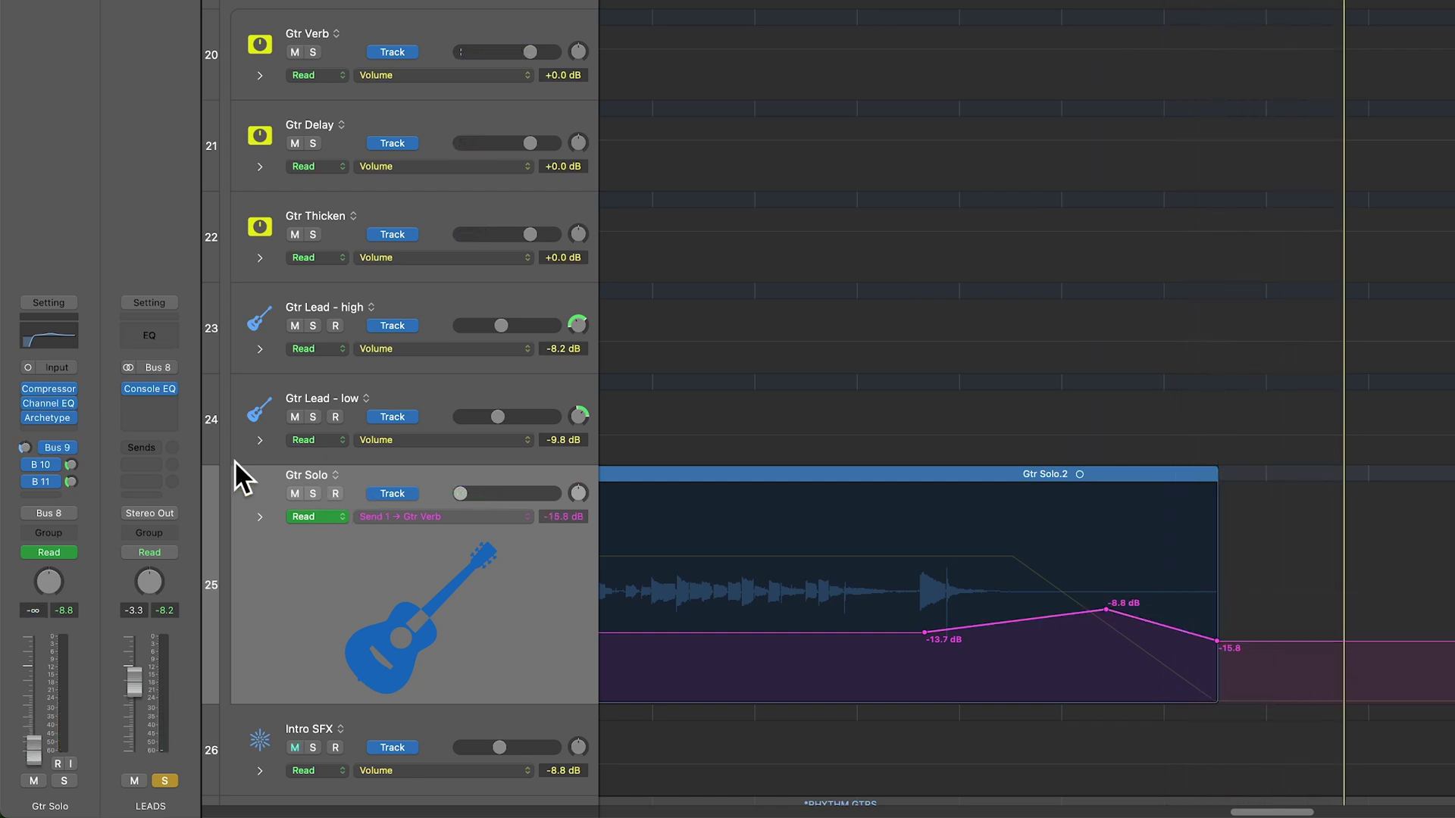
Unsolo the LEADS stack, hide the automation and play the solo's ending into the verse in the full mix.
left_click(312, 0)
scroll(644, 235, "left", 5)
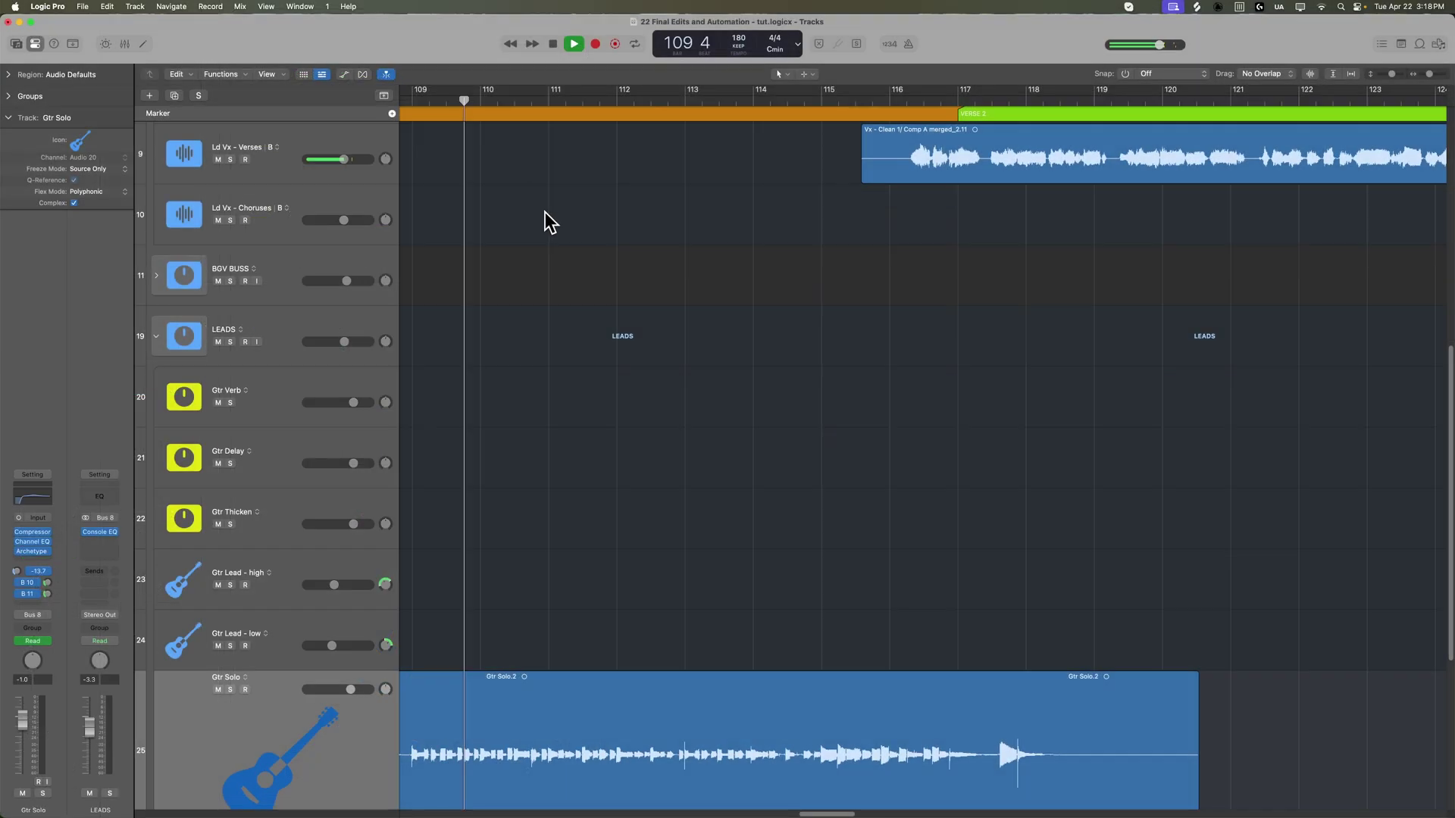
scroll(727, 403, "down", 5)
scroll(728, 407, "down", 1)
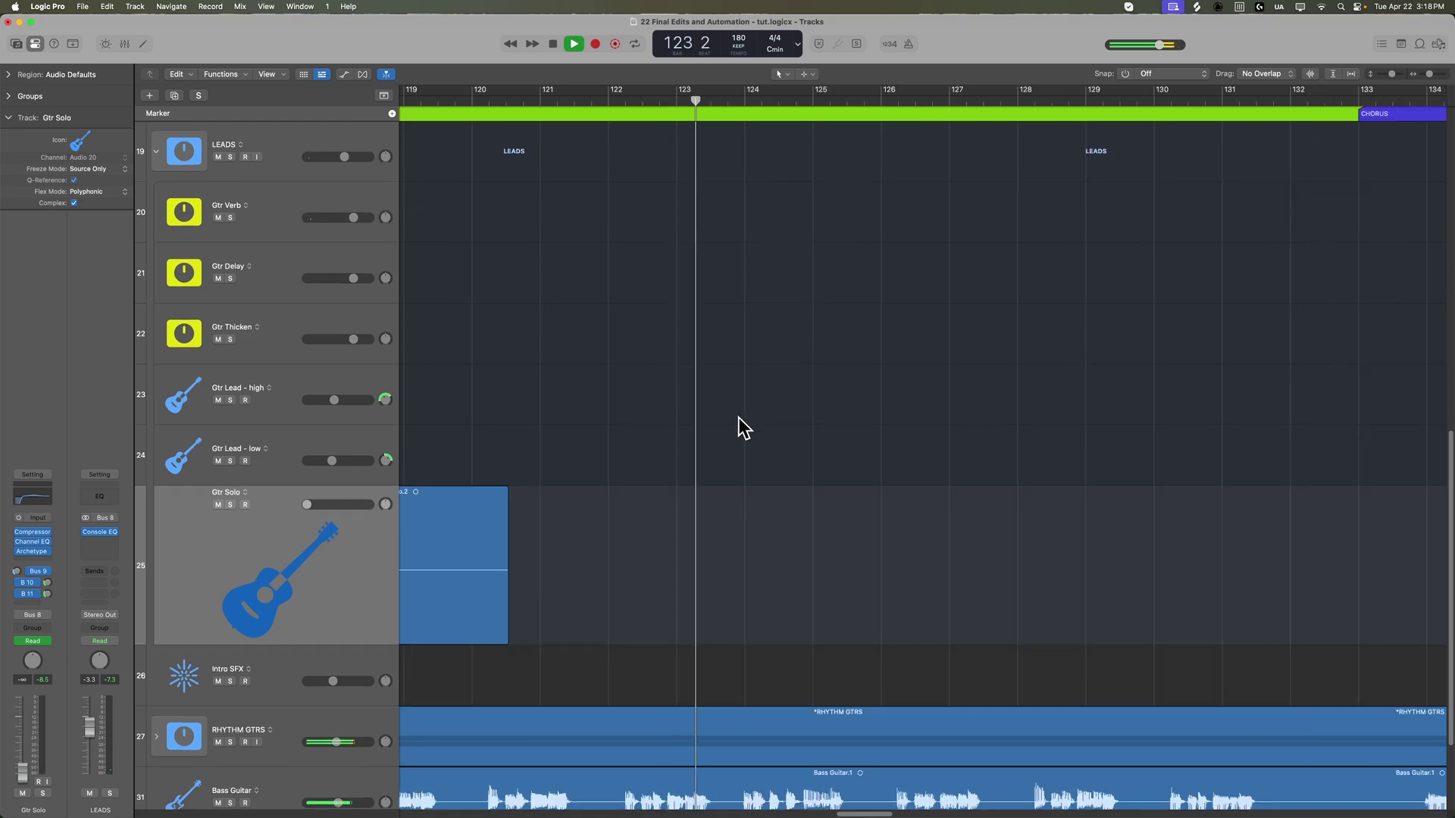
Stop playback in the verse after the solo and enlarge the Ld Vx - Verses track's height.
scroll(735, 531, "up", 4)
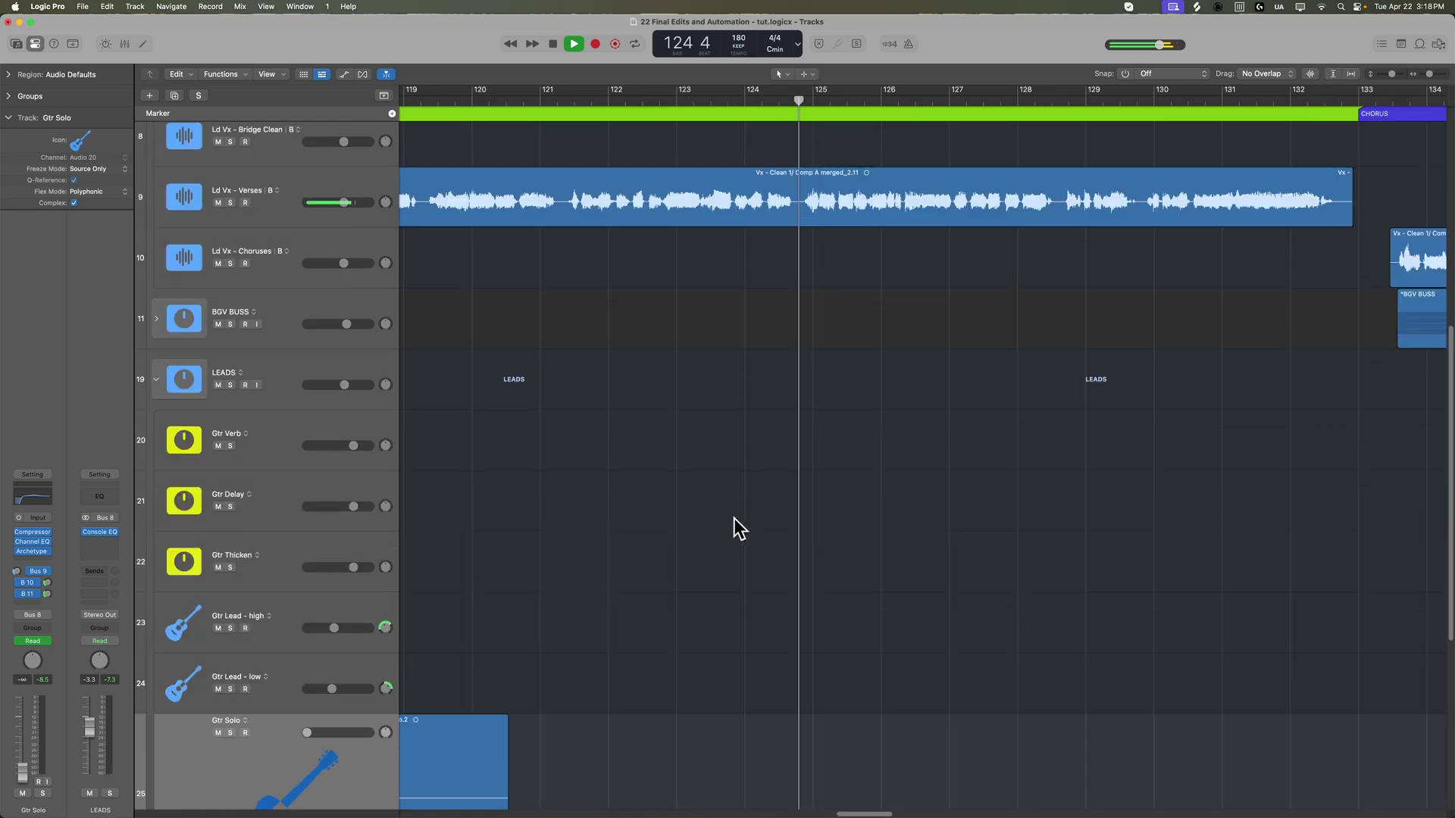
scroll(731, 517, "up", 4)
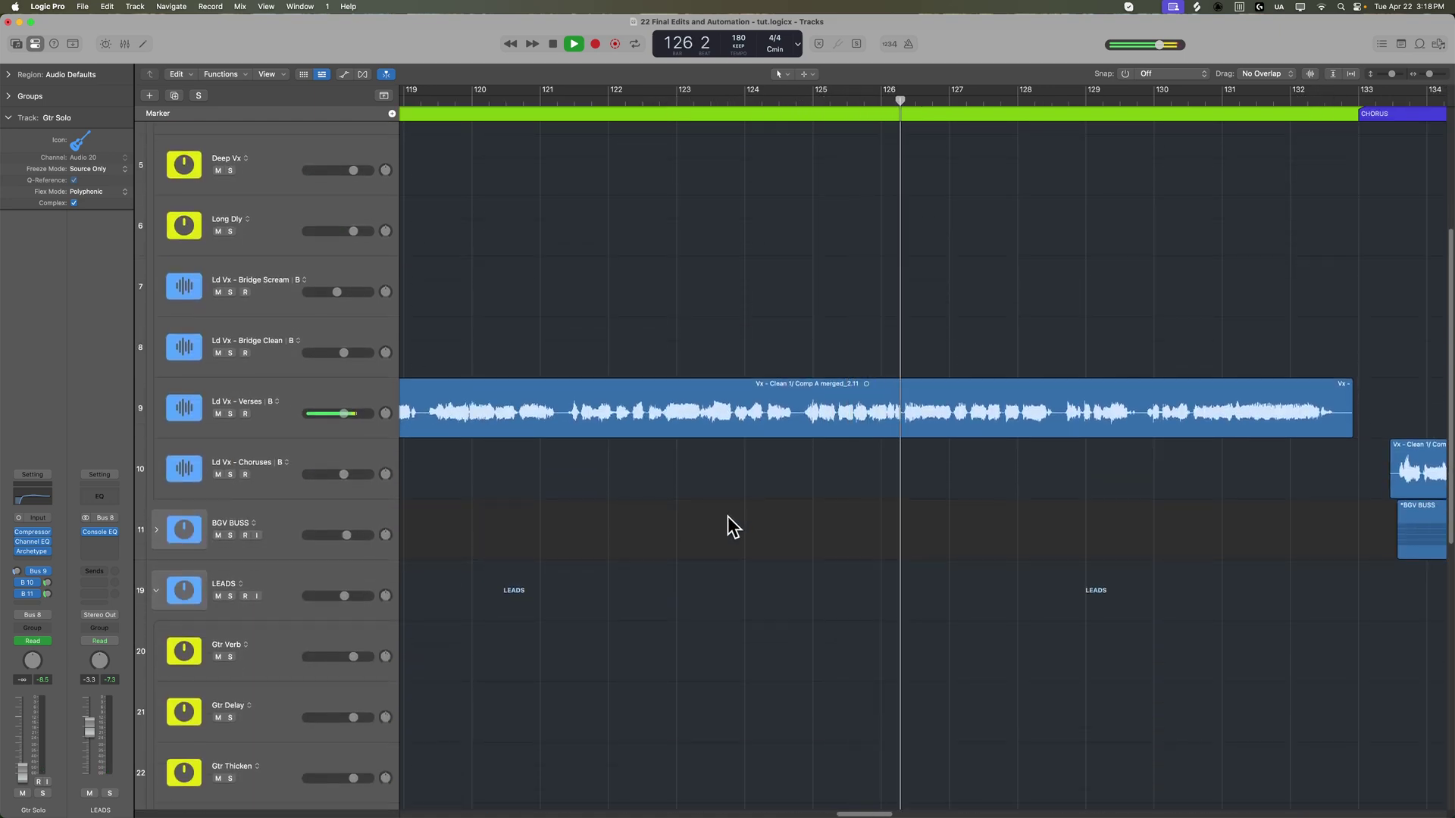
key("super+Down")
key("super+Down")
key("super+Down")
key("super+Right")
key("super+Right")
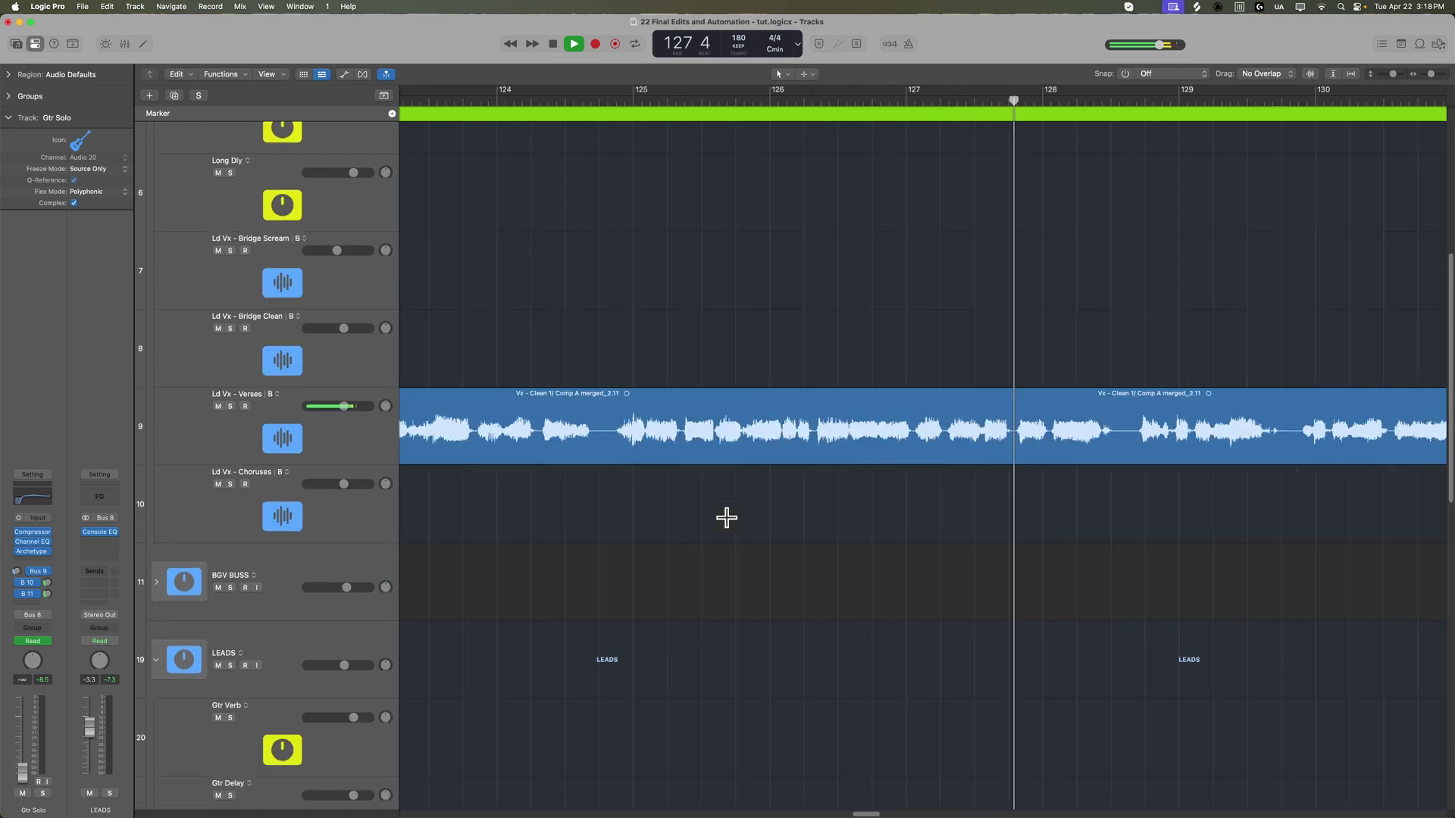
key("space")
left_click_drag(365, 463, 372, 618)
Play the Ld Vx - Verses vocal from just before bar 125 to bar 128 to check its timing.
mouse_move(608, 102)
left_mouse_down()
mouse_move(636, 103)
mouse_move(611, 102)
left_mouse_up()
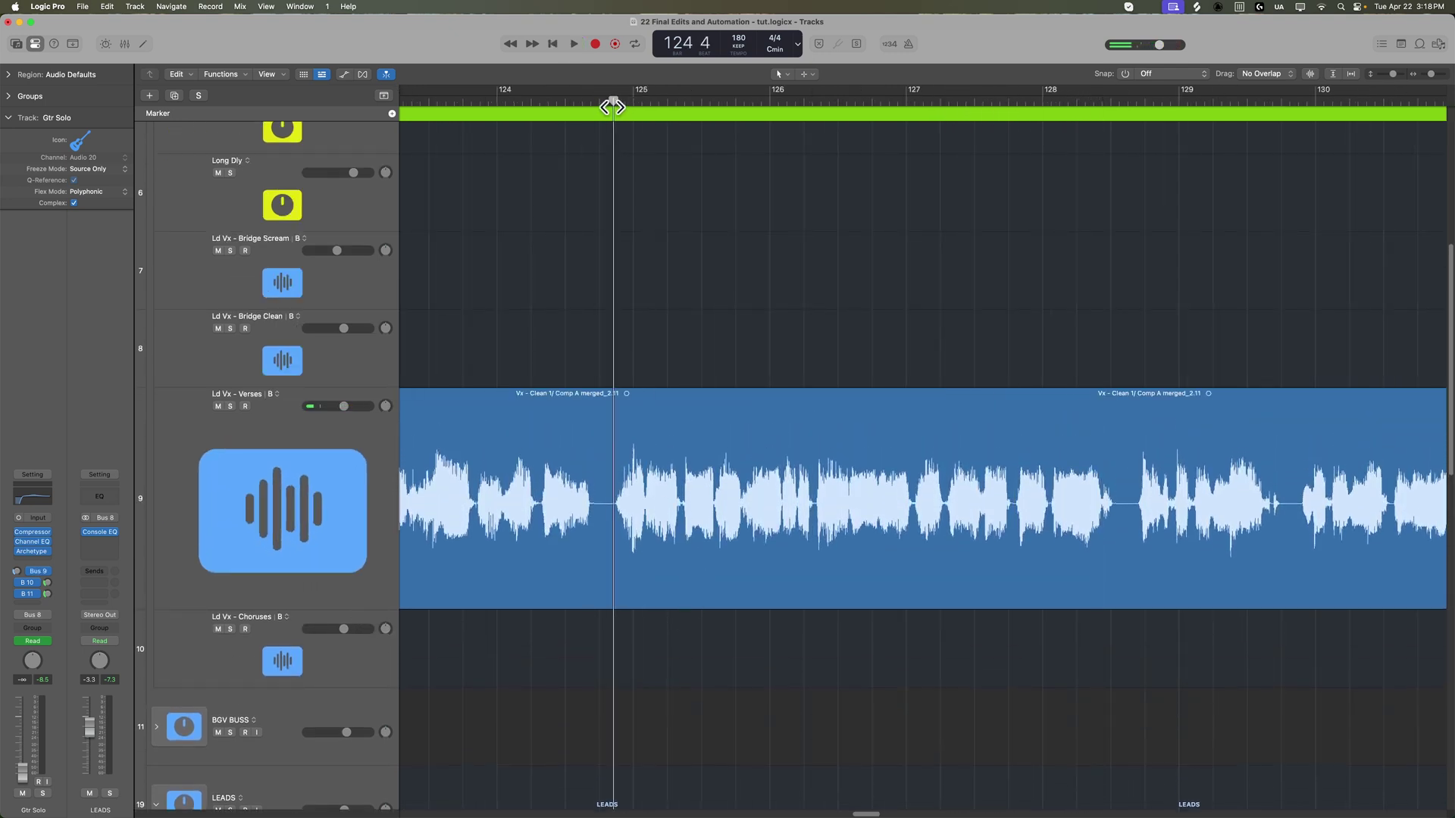
key("space")
scroll(891, 250, "right", 1)
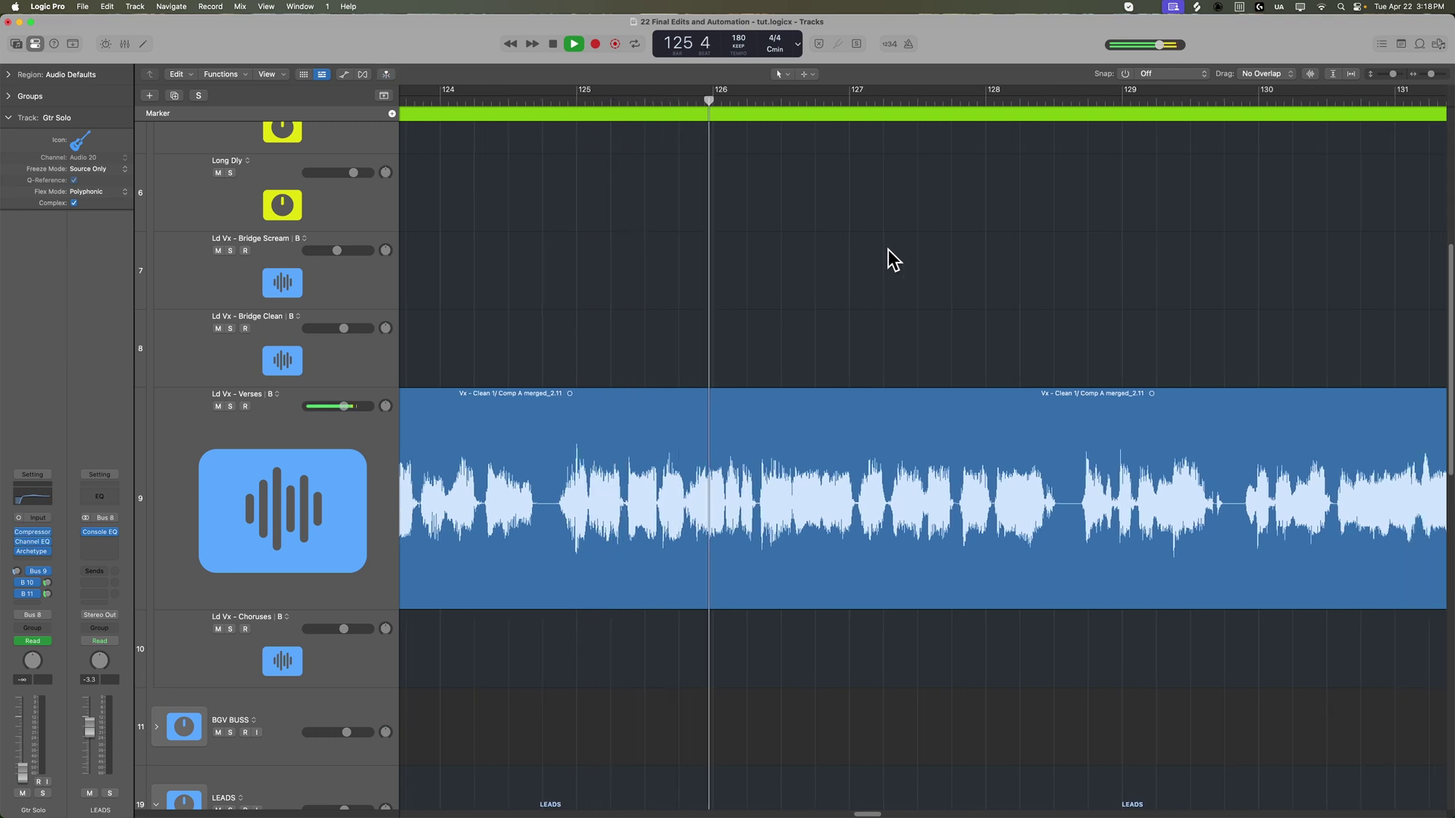
key("super+Right")
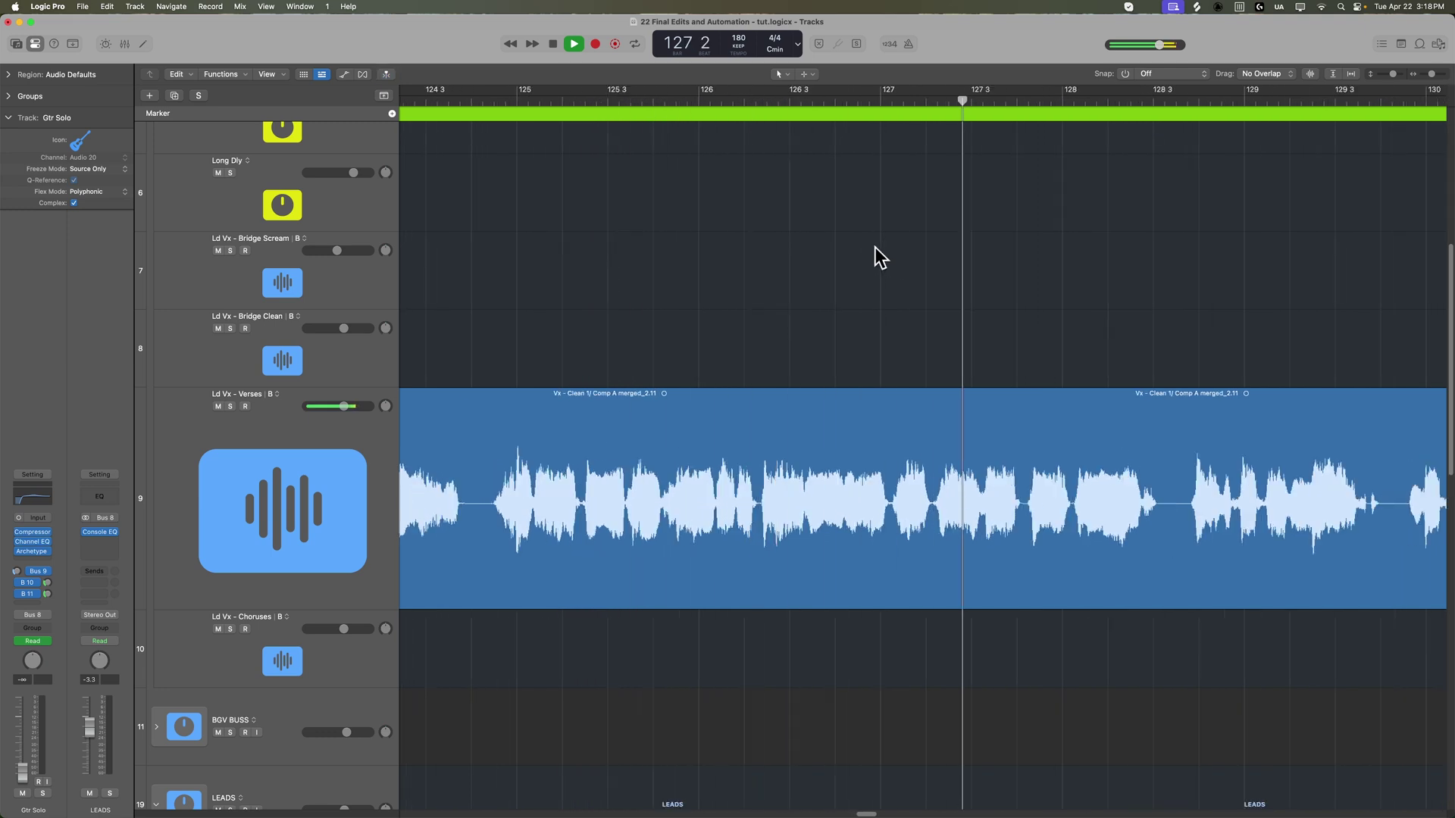
scroll(940, 394, "right", 2)
key("space")
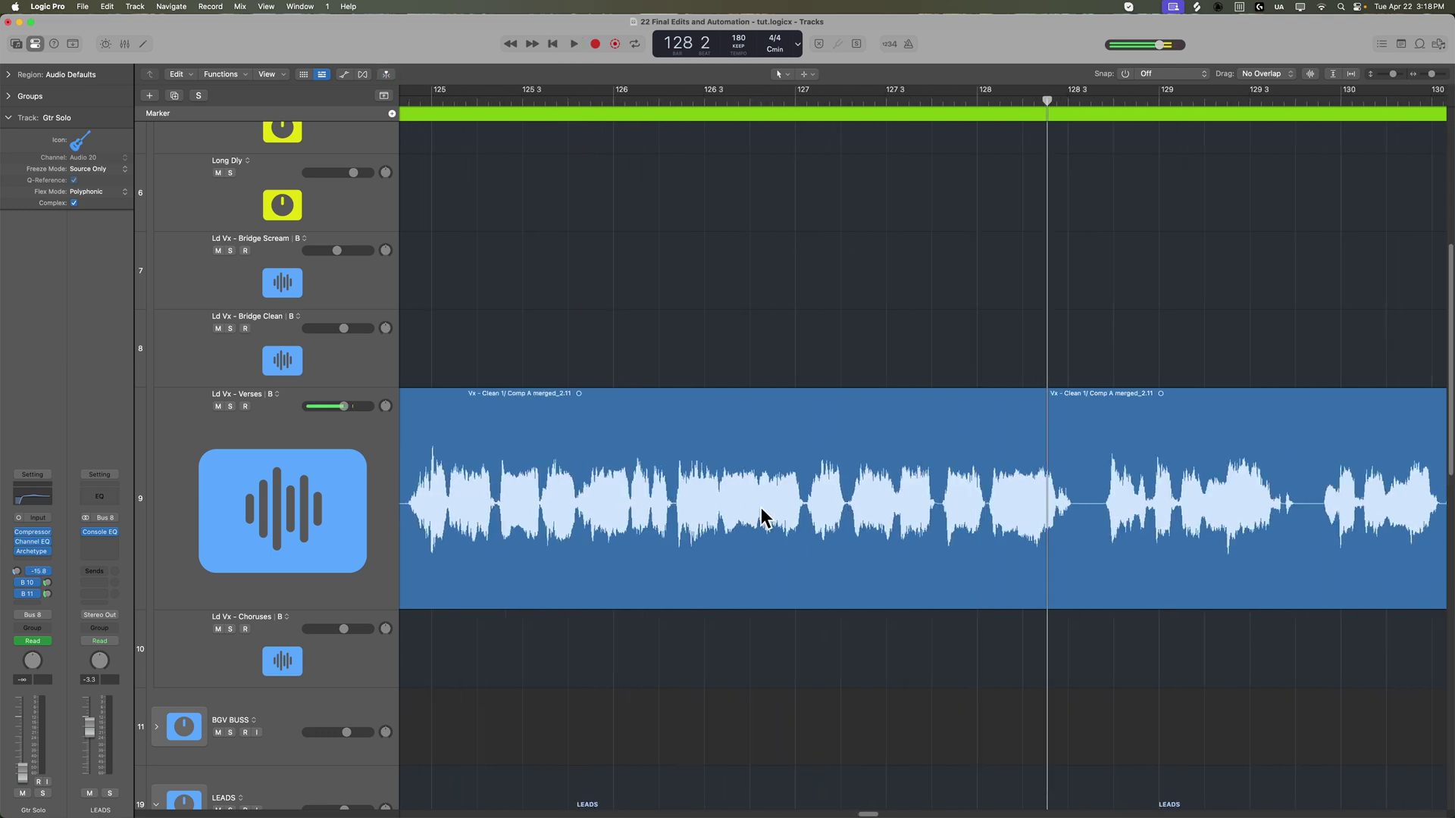
key("super+Right")
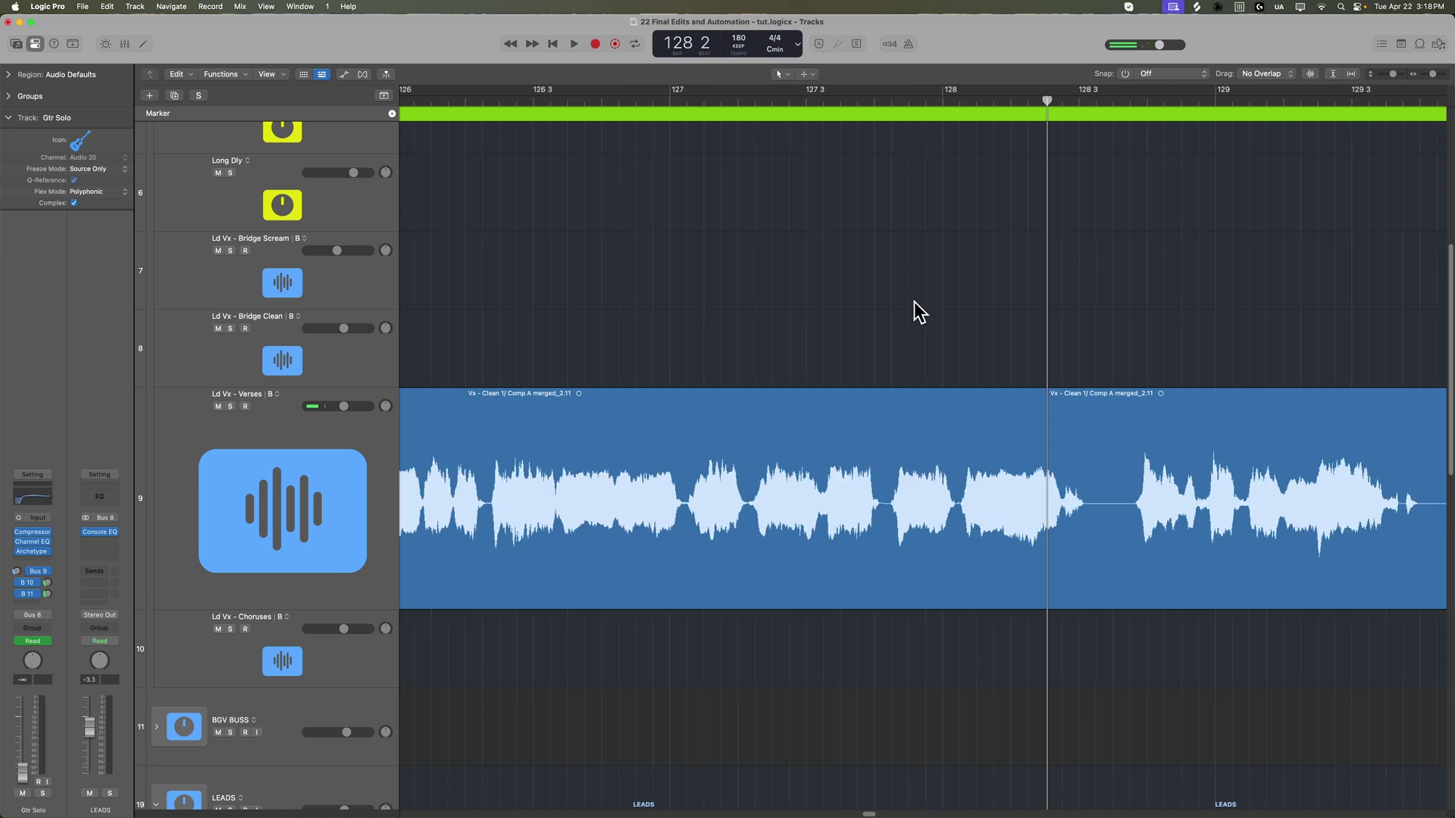
Split the verse vocal phrase from about bar 126 beat 2 to past bar 128 beat 3 into its own region and shift it slightly later.
left_click_drag(981, 99, 707, 174)
left_click(1007, 533)
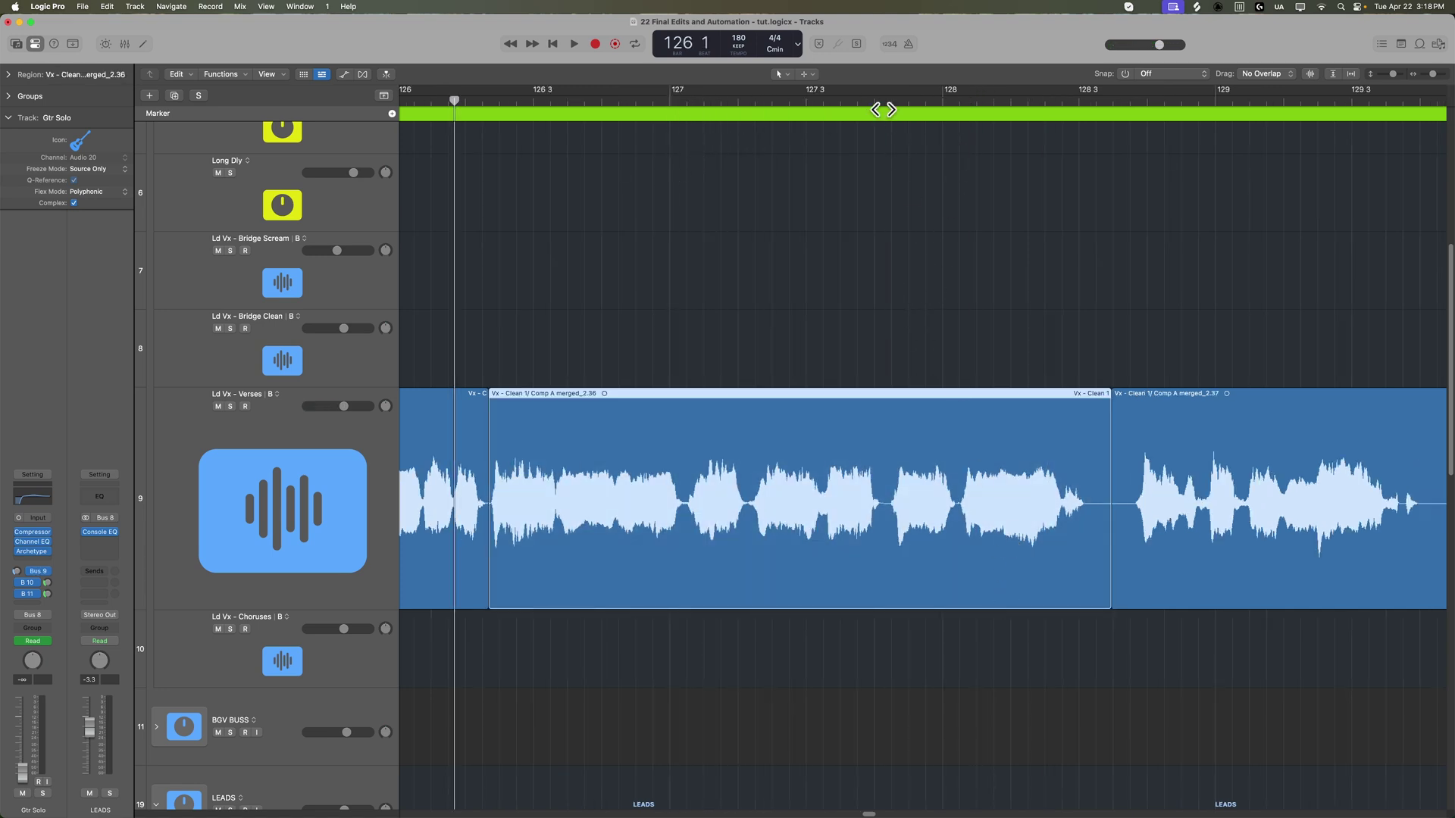
left_click_drag(898, 97, 909, 97)
left_click_drag(963, 443, 967, 443)
Play the shifted verse vocal phrase from bar 126 to check its timing against the band.
left_click(632, 215)
key("space")
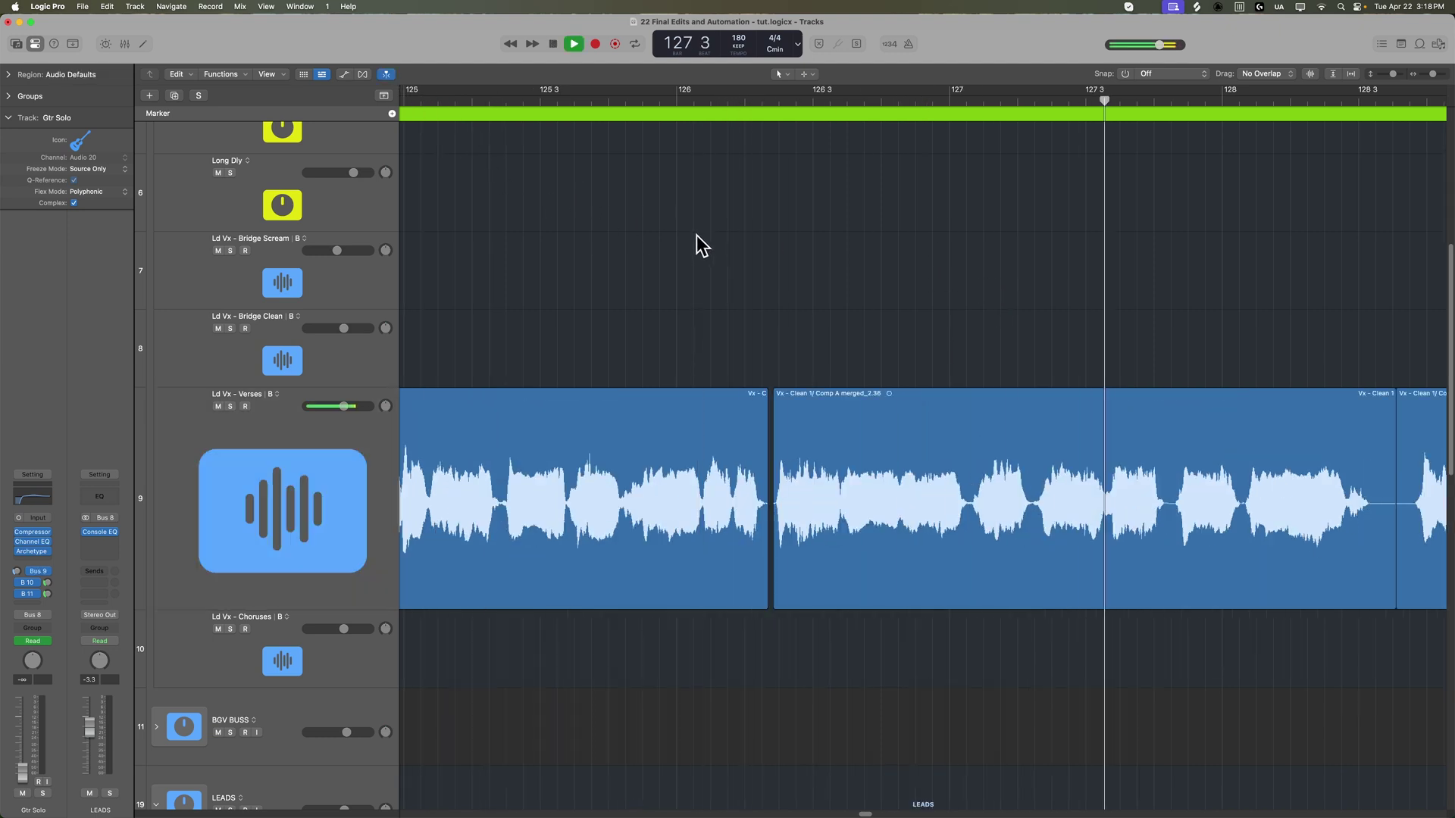
key("space")
left_click(813, 104)
key("space")
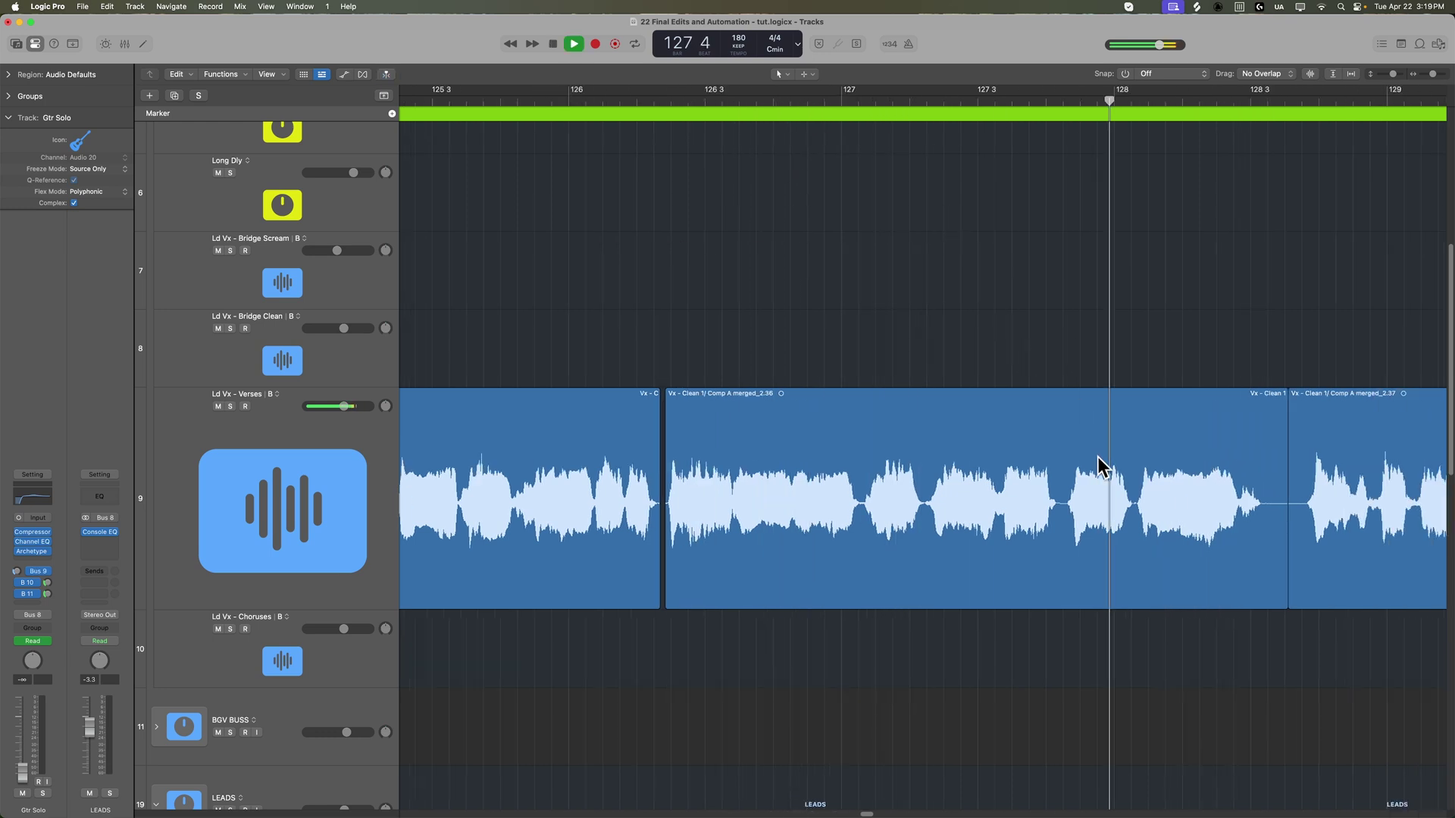
Shift the separated verse vocal phrase slightly later again and play it from bar 126 to past bar 128.
key("space")
left_click(1150, 99)
left_click(1206, 489)
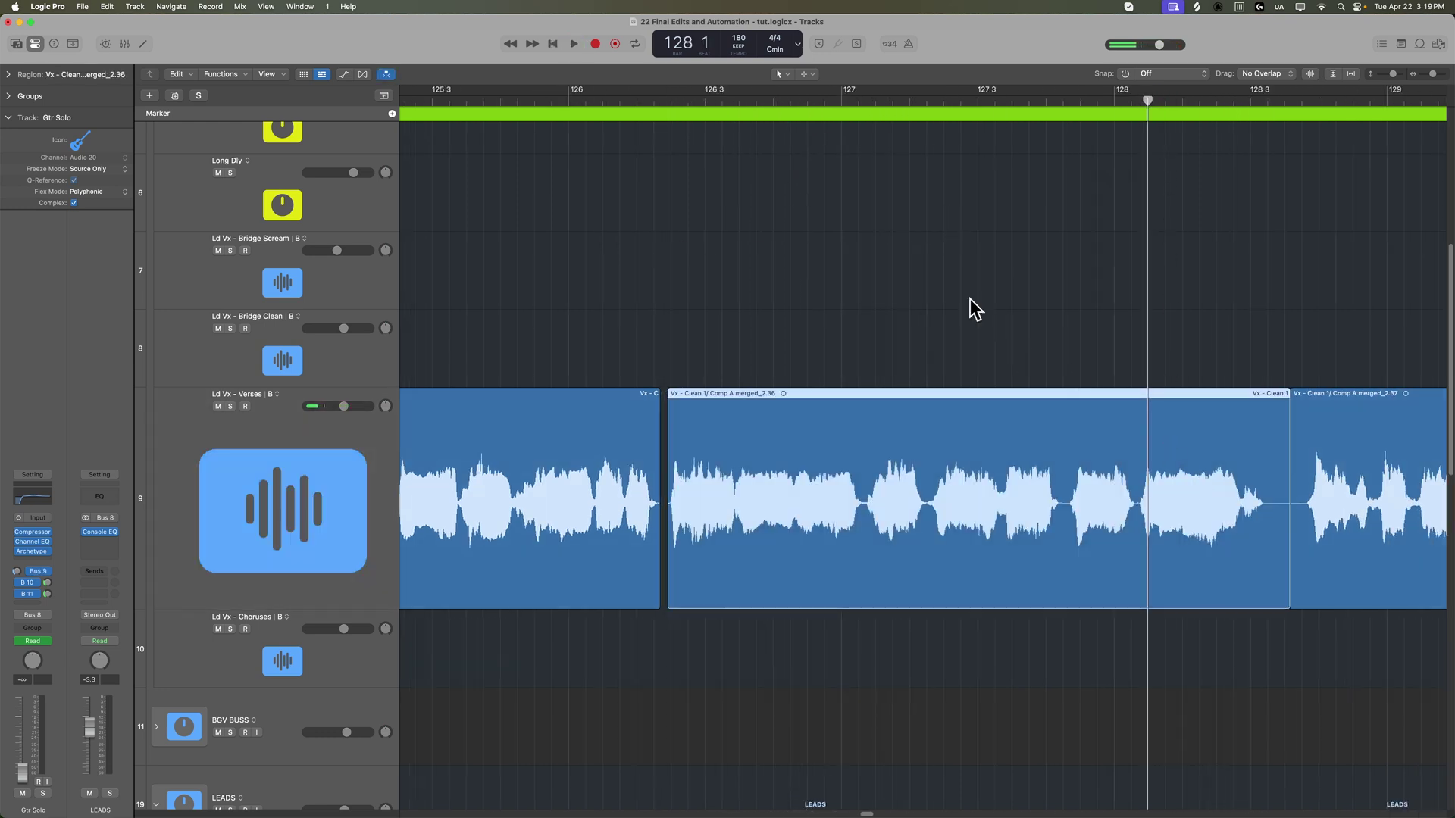
left_click(653, 102)
key("space")
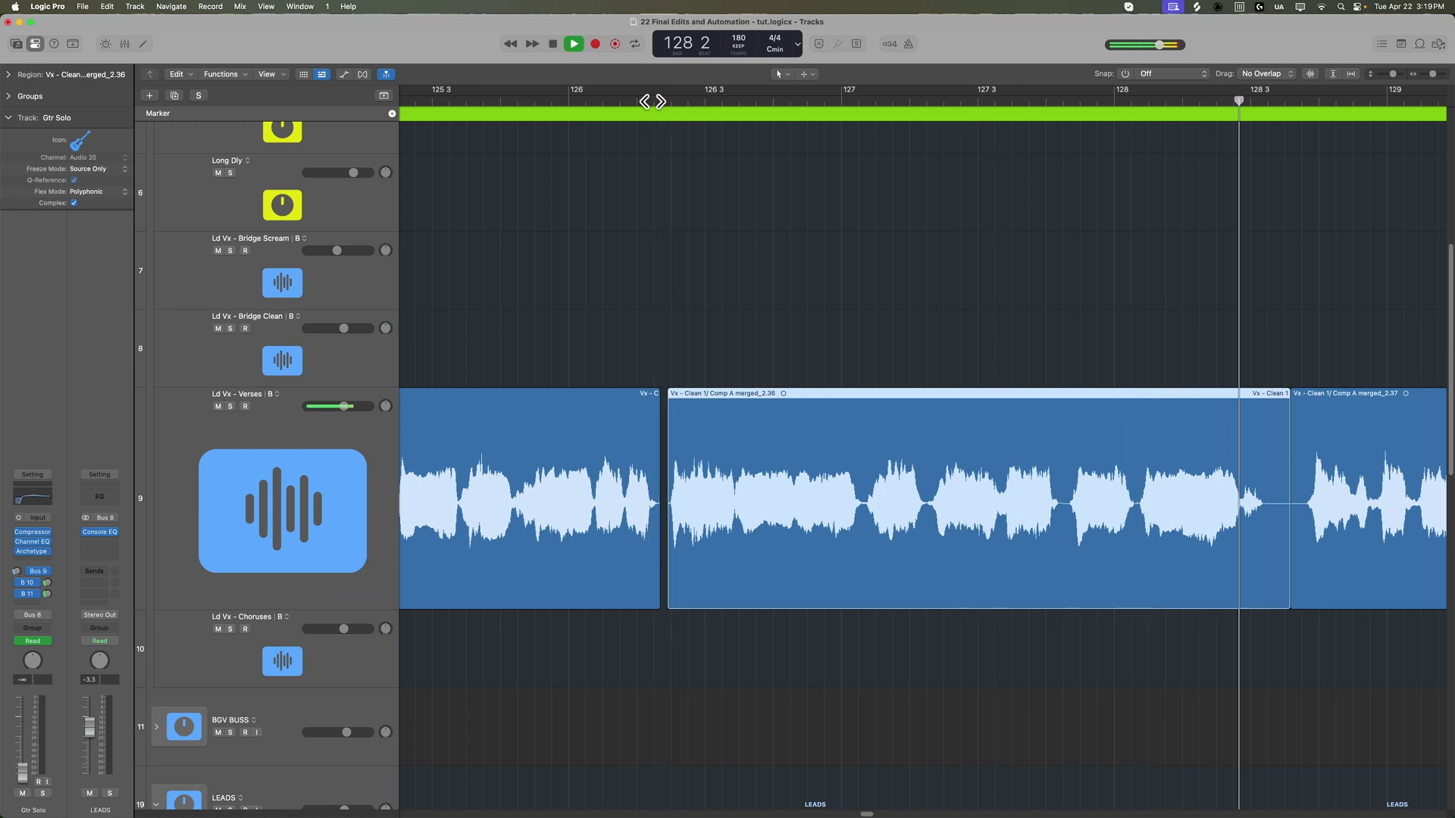
key("space")
Split the separated vocal phrase at the pause near bar 127 beat 2 and move its first part slightly earlier.
scroll(902, 468, "right", 3)
left_click_drag(997, 134, 1099, 146)
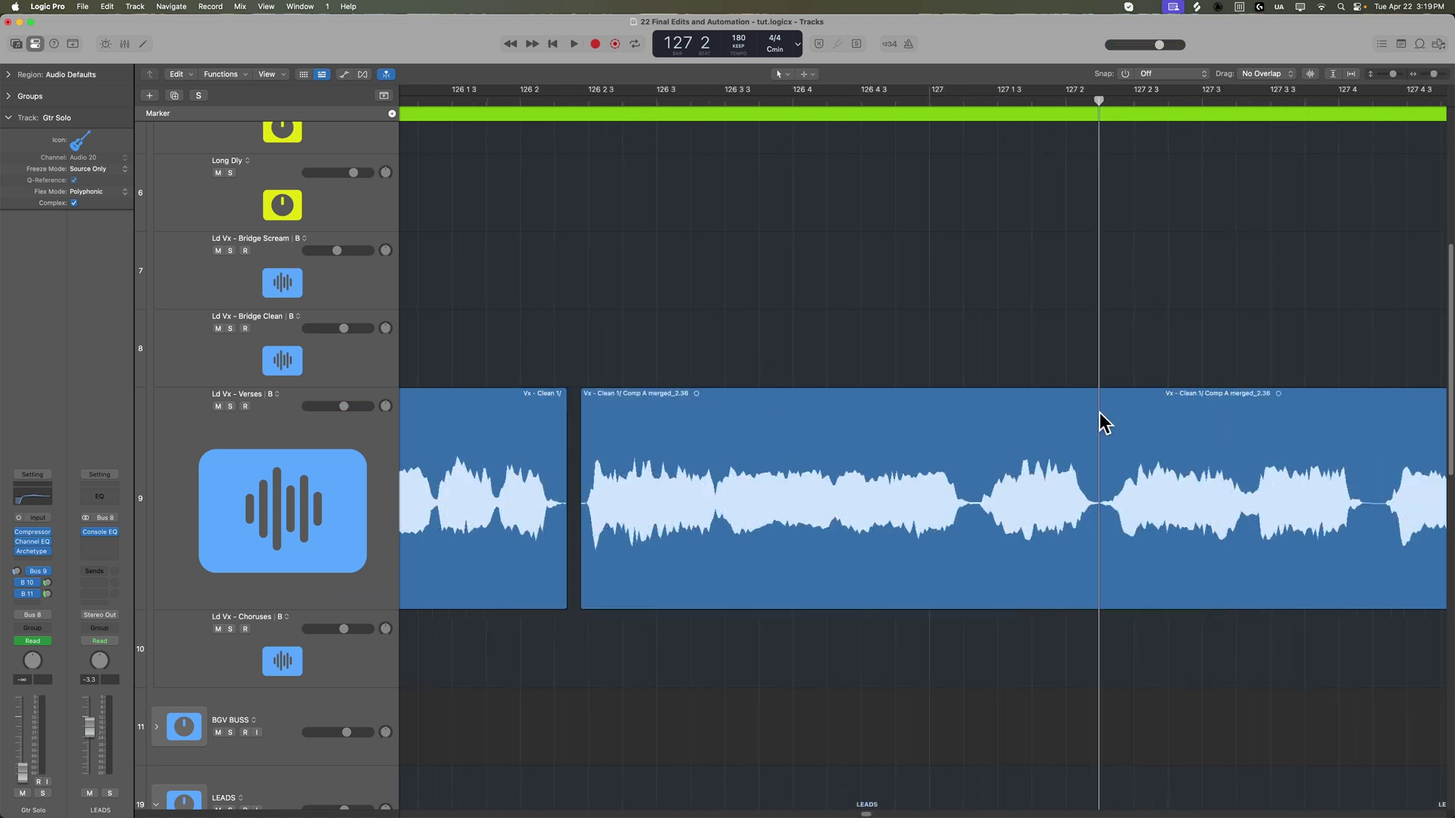
left_click(1100, 496)
left_click(932, 497)
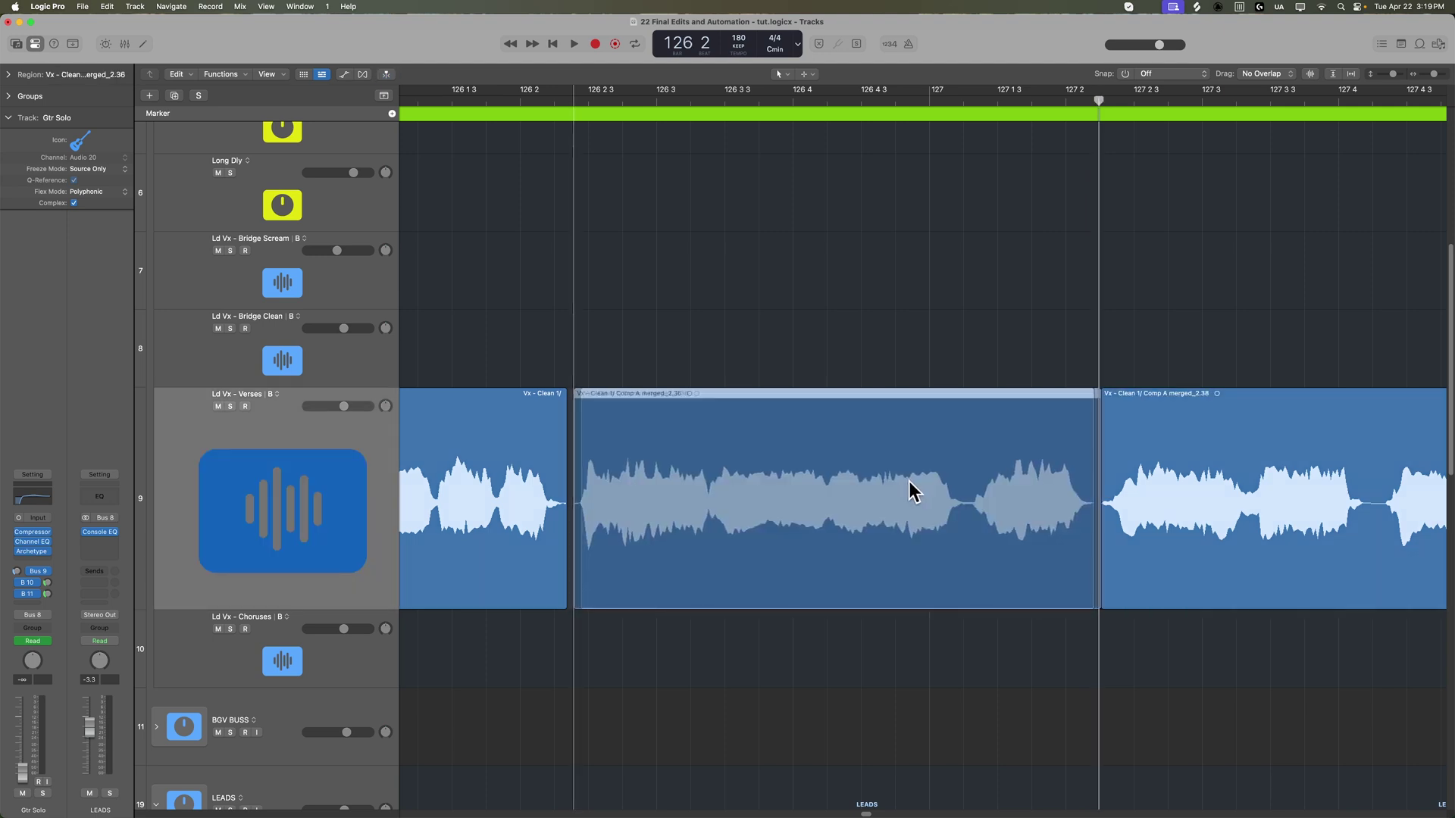
left_click(947, 662)
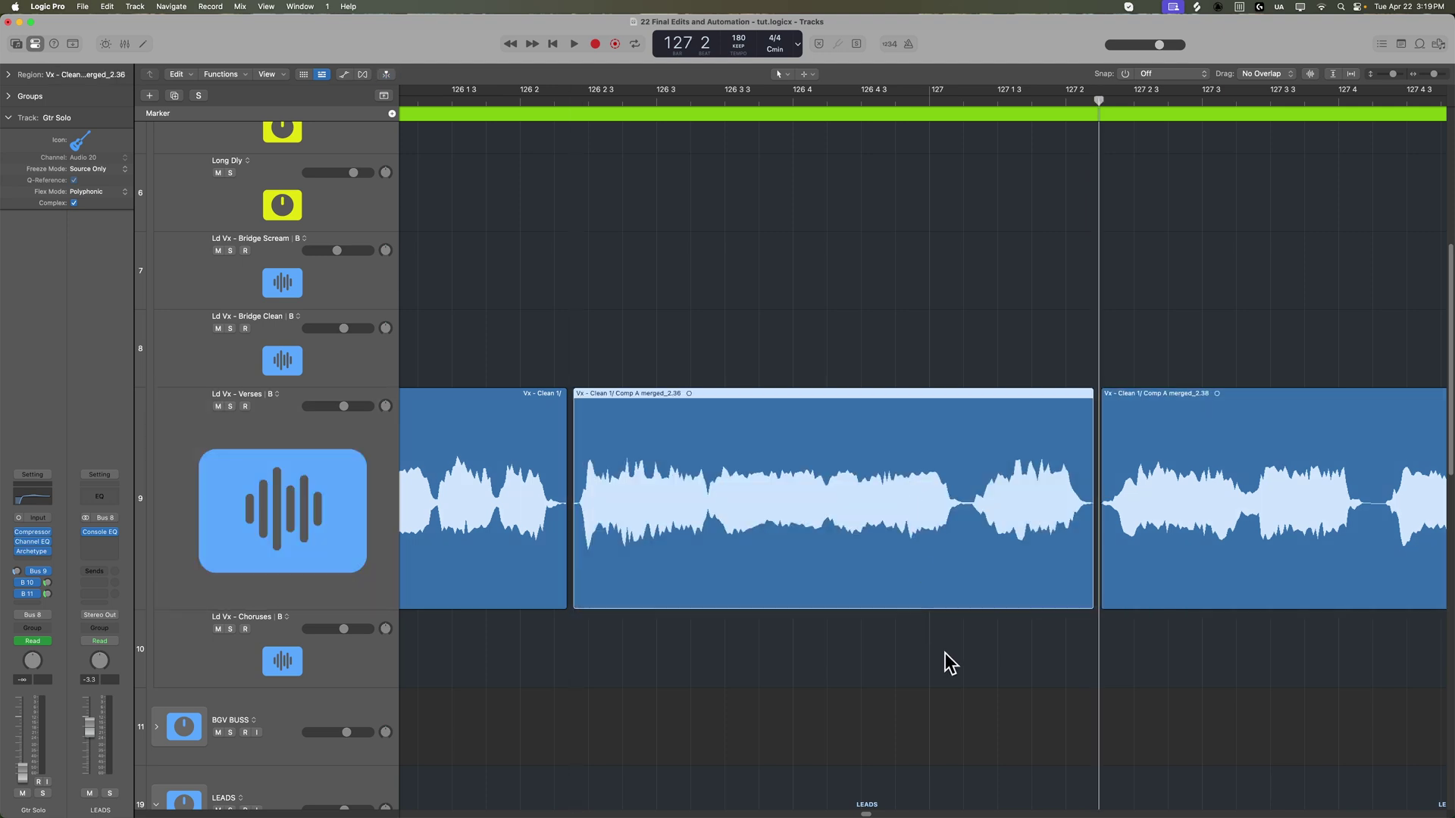
Set the drag mode to X-Fade and extend both edges of the moved vocal region to crossfade with its neighbours.
left_click(1266, 74)
left_click(1280, 89)
left_click(576, 591)
left_click_drag(576, 591, 569, 589)
left_click(1007, 653)
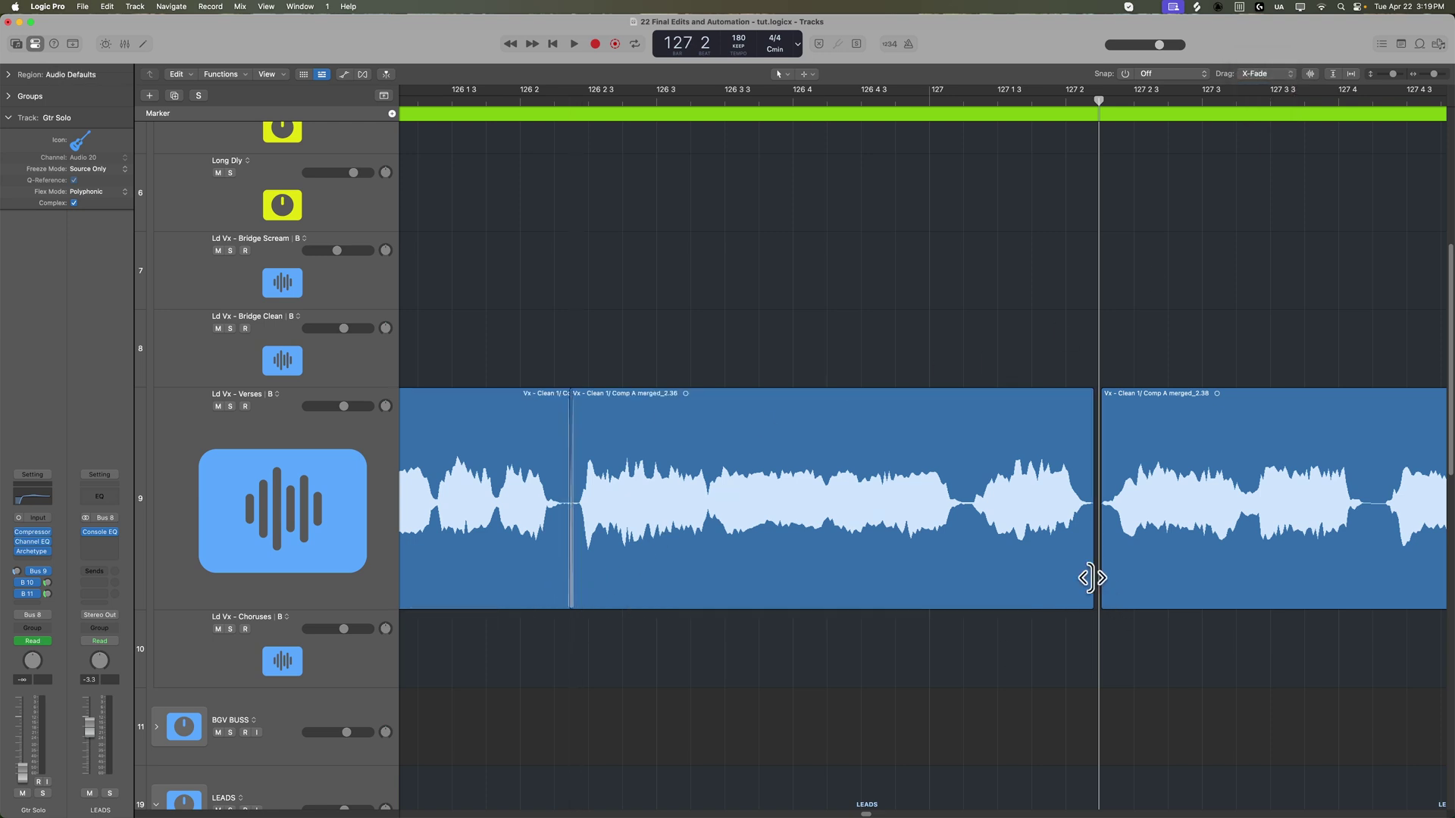
left_click_drag(1088, 578, 1098, 577)
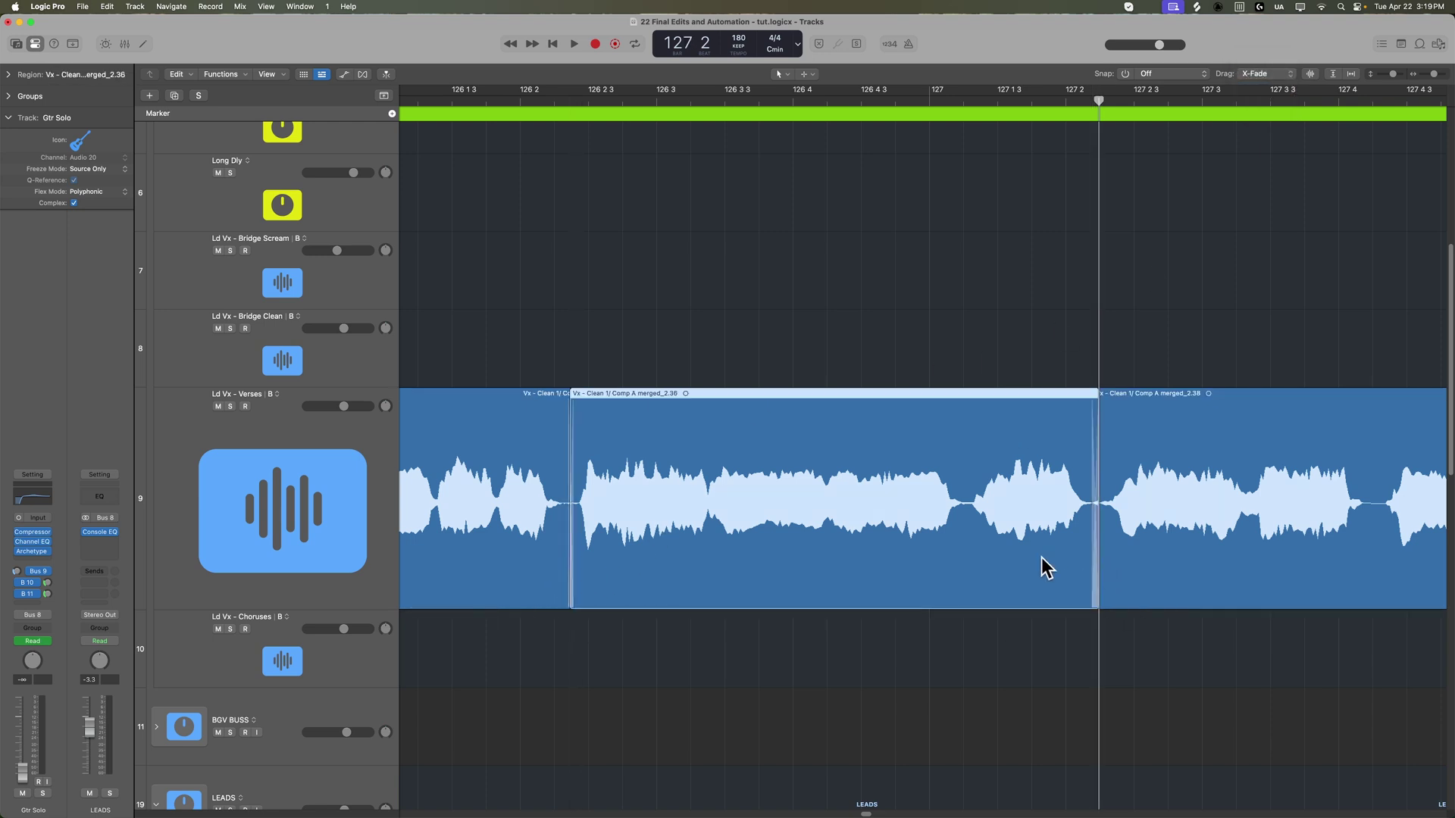
left_click(987, 661)
Play the edited verse vocal in the full mix through to bar 136 of the chorus.
key("super+Left")
key("super+Left")
left_click(762, 100)
key("space")
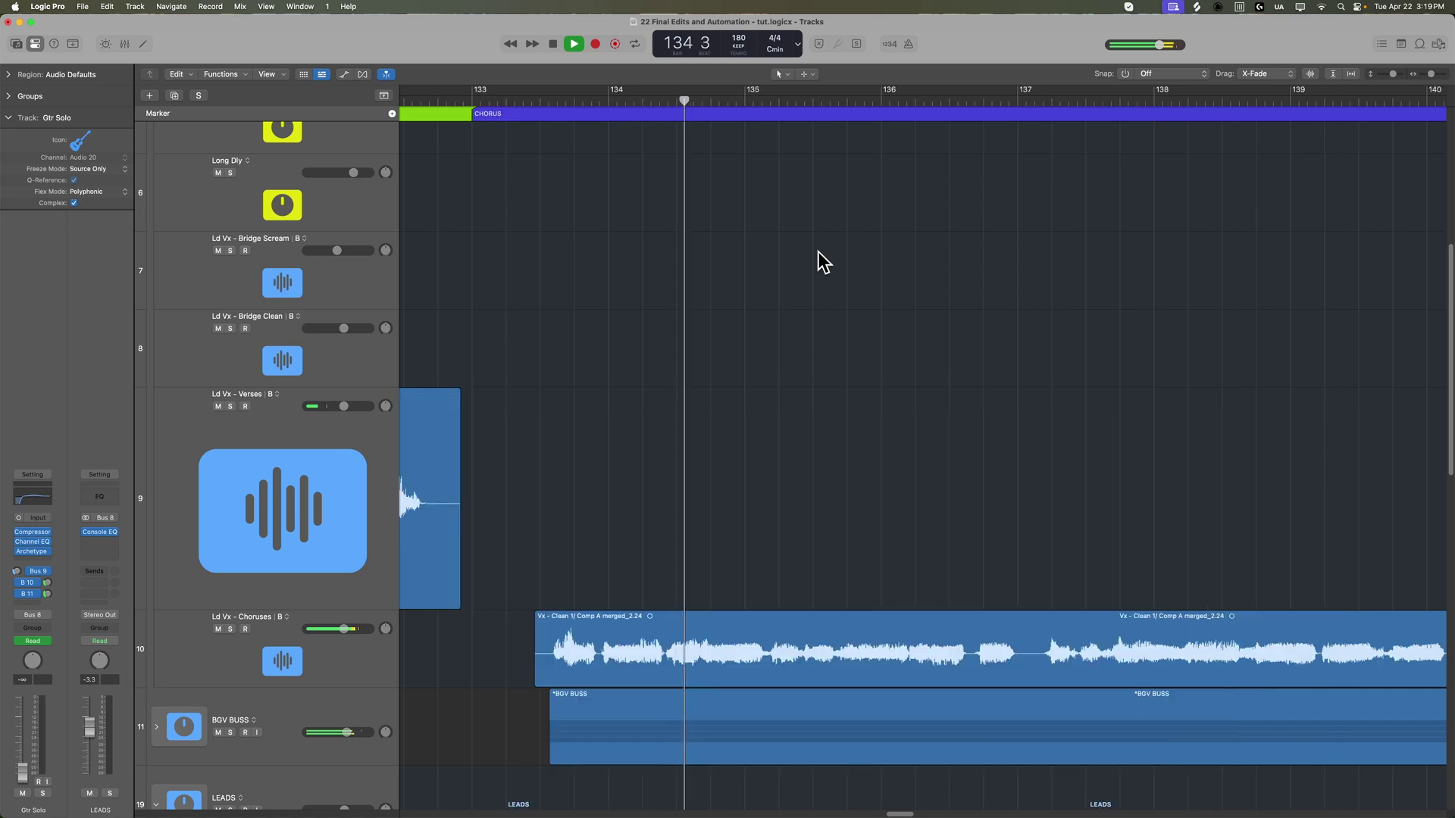
key("space")
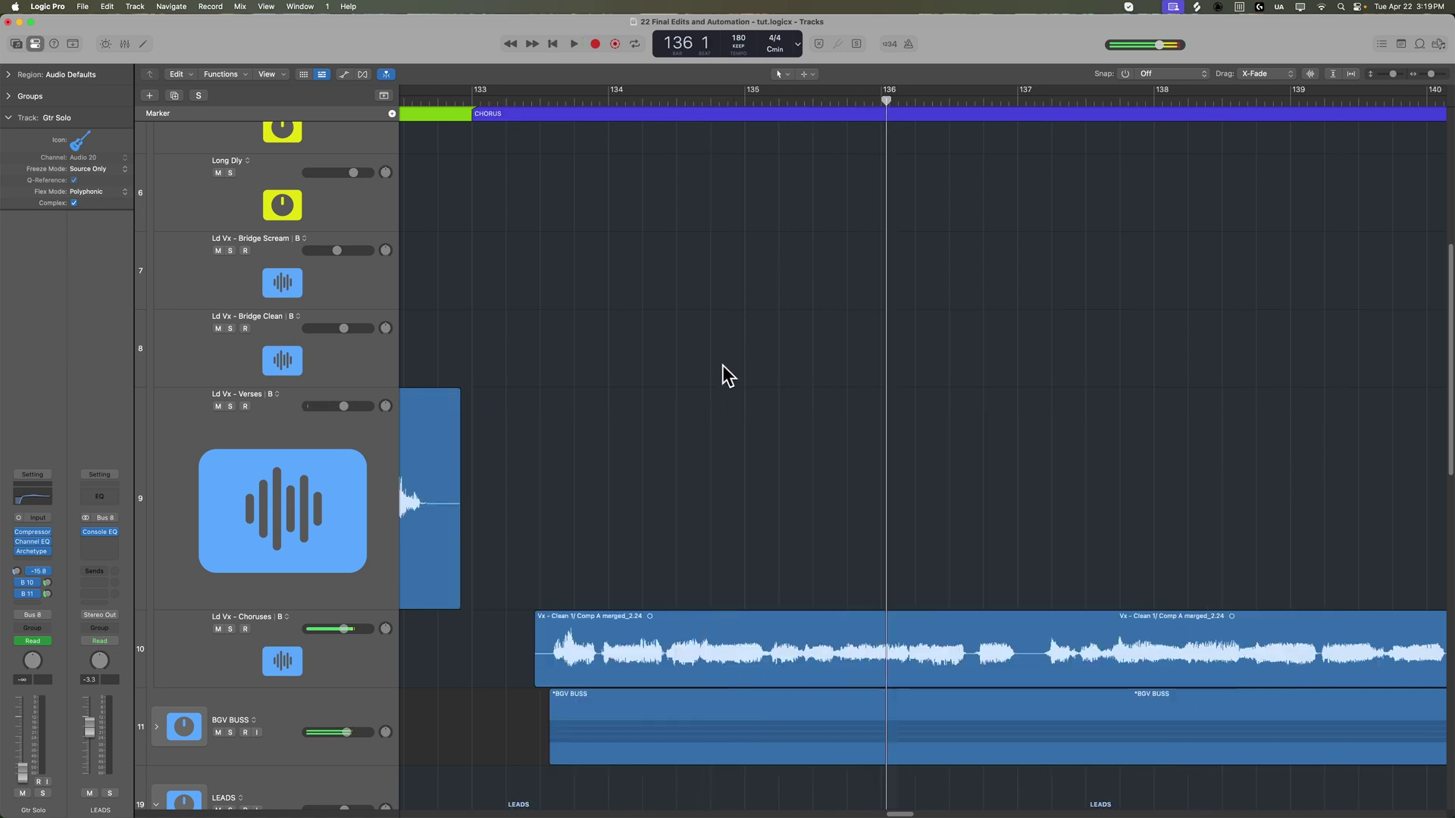
Place the playhead at bar 130 beat 4 before the chorus and return the Gtr Solo track to normal height.
scroll(743, 420, "left", 5)
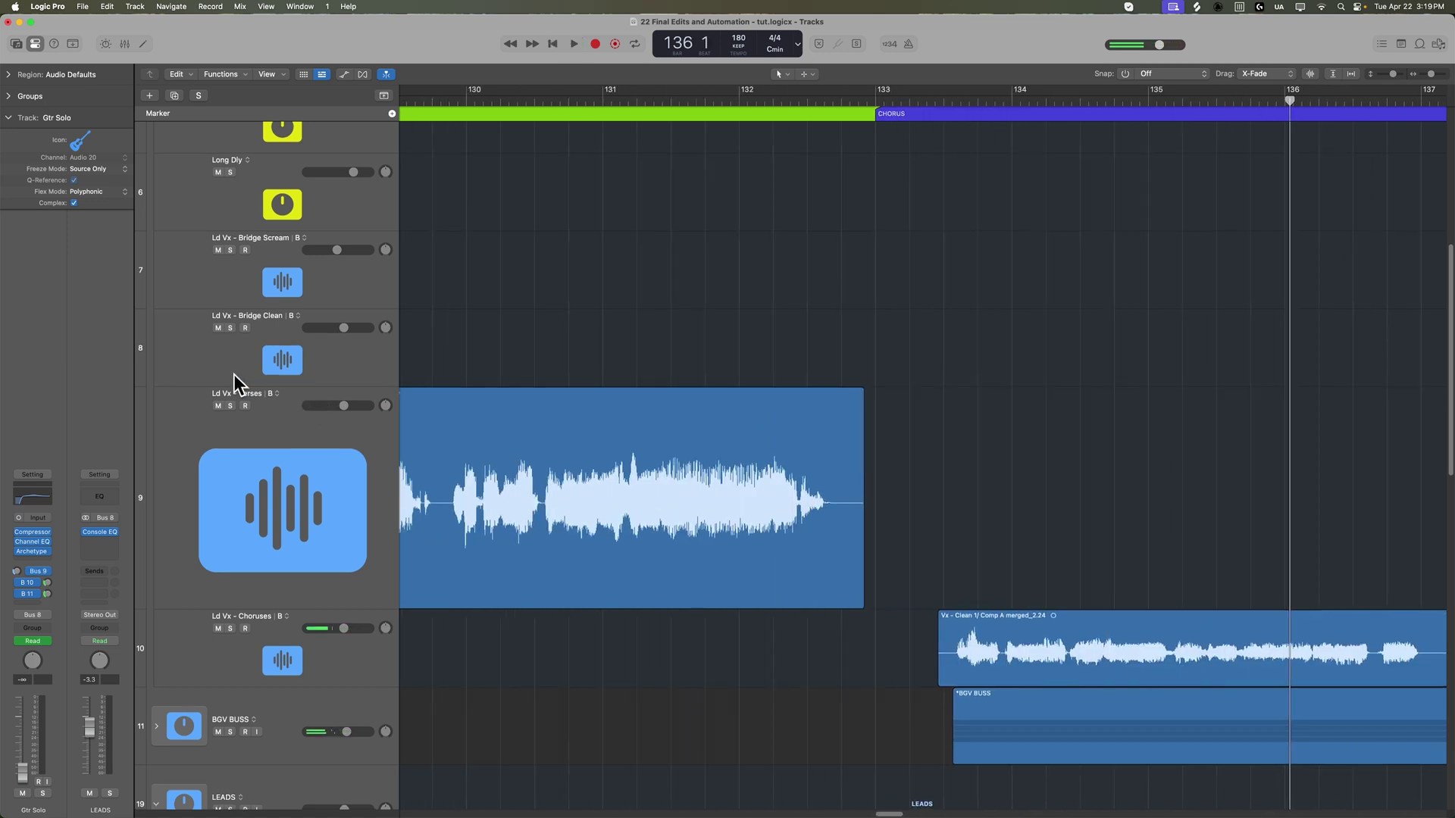
left_click(602, 97)
scroll(783, 267, "down", 12)
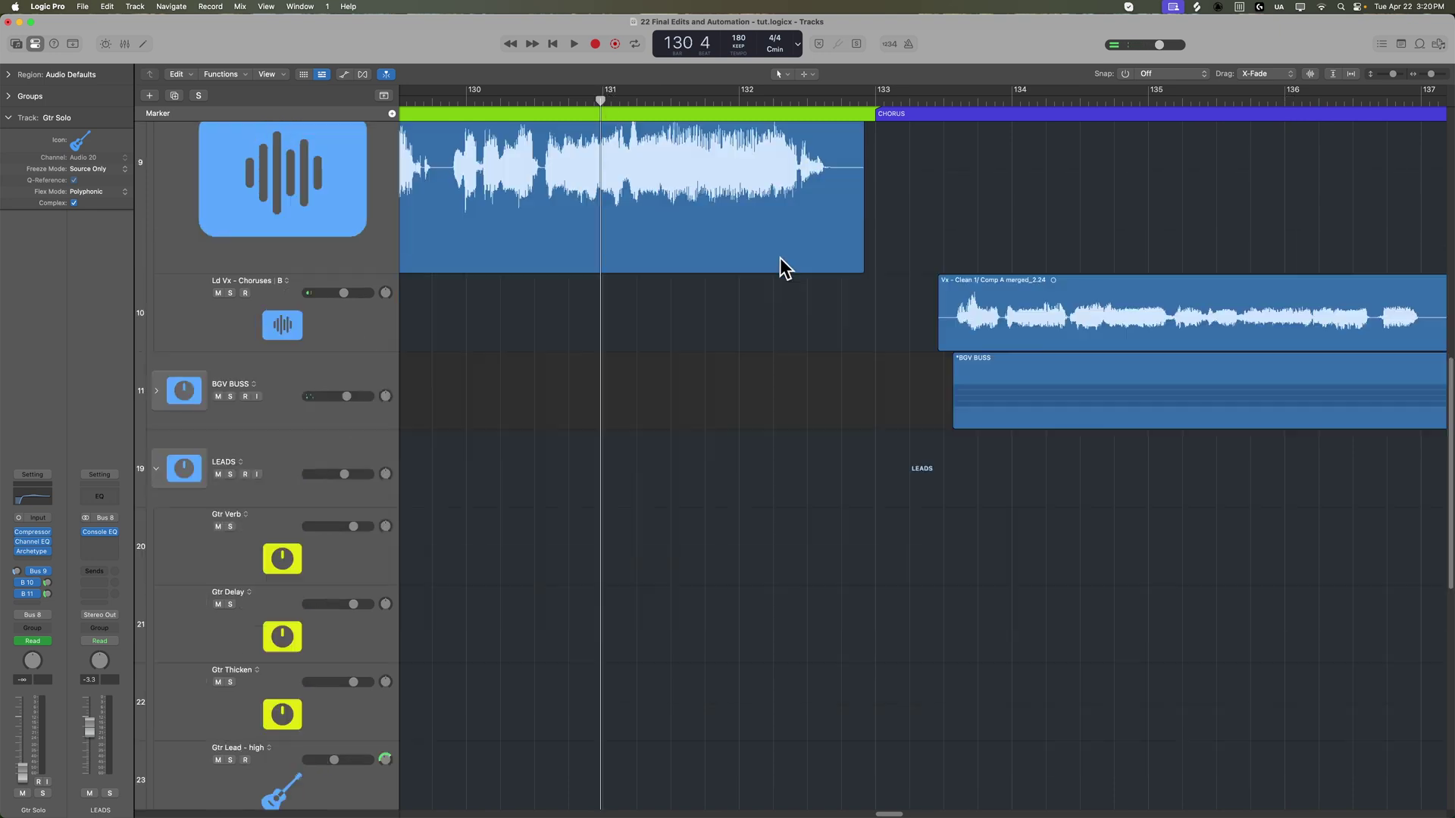
scroll(539, 369, "up", 1)
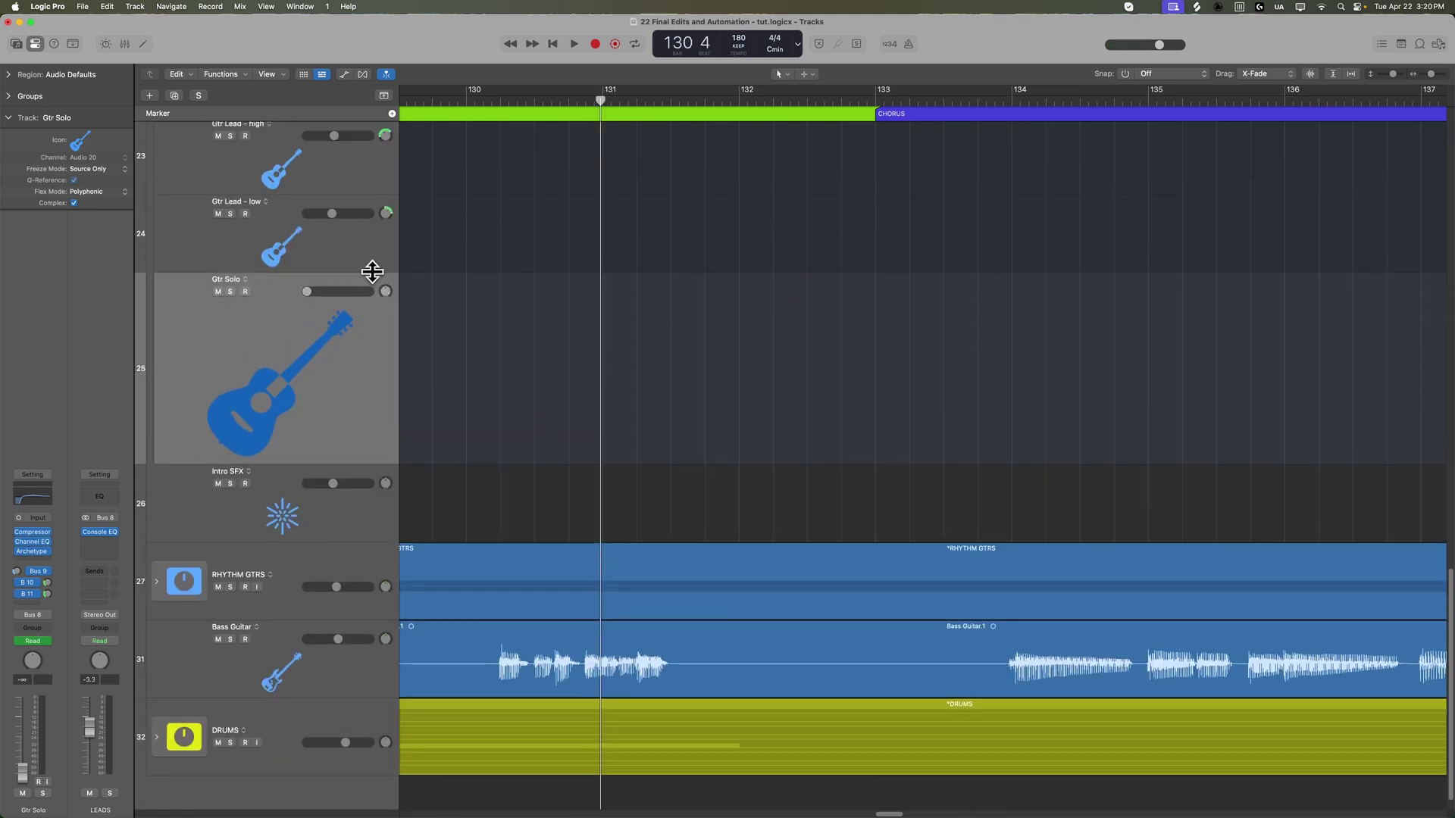
key("ctrl+z")
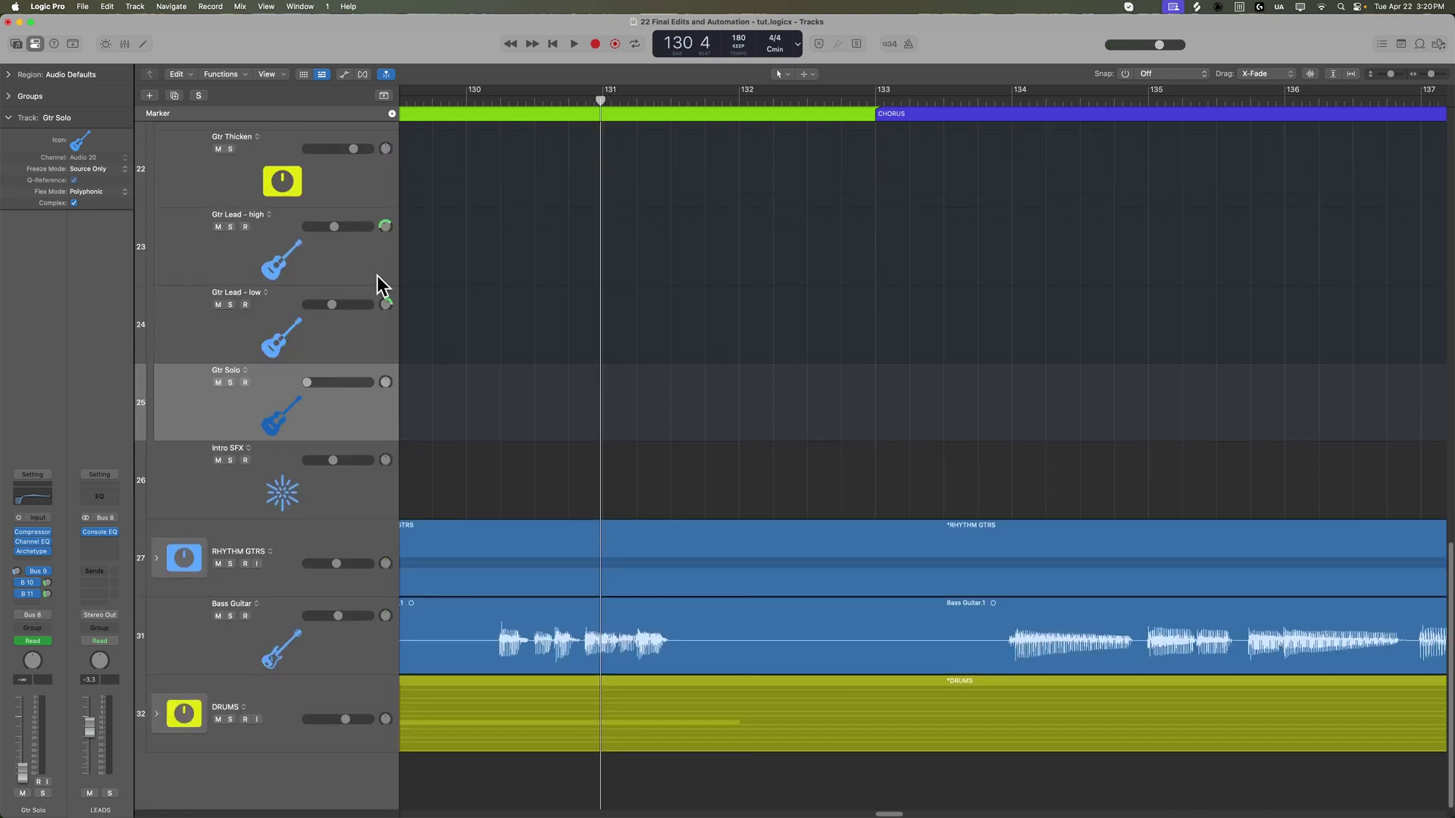
Expand the DRUMS stack, reduce the track heights, and show automation with the Gated Verb track selected.
left_click(156, 714)
key("super+Up")
key("super+Up")
key("super+Up")
key("super+Up")
key("super+Up")
key("super+Up")
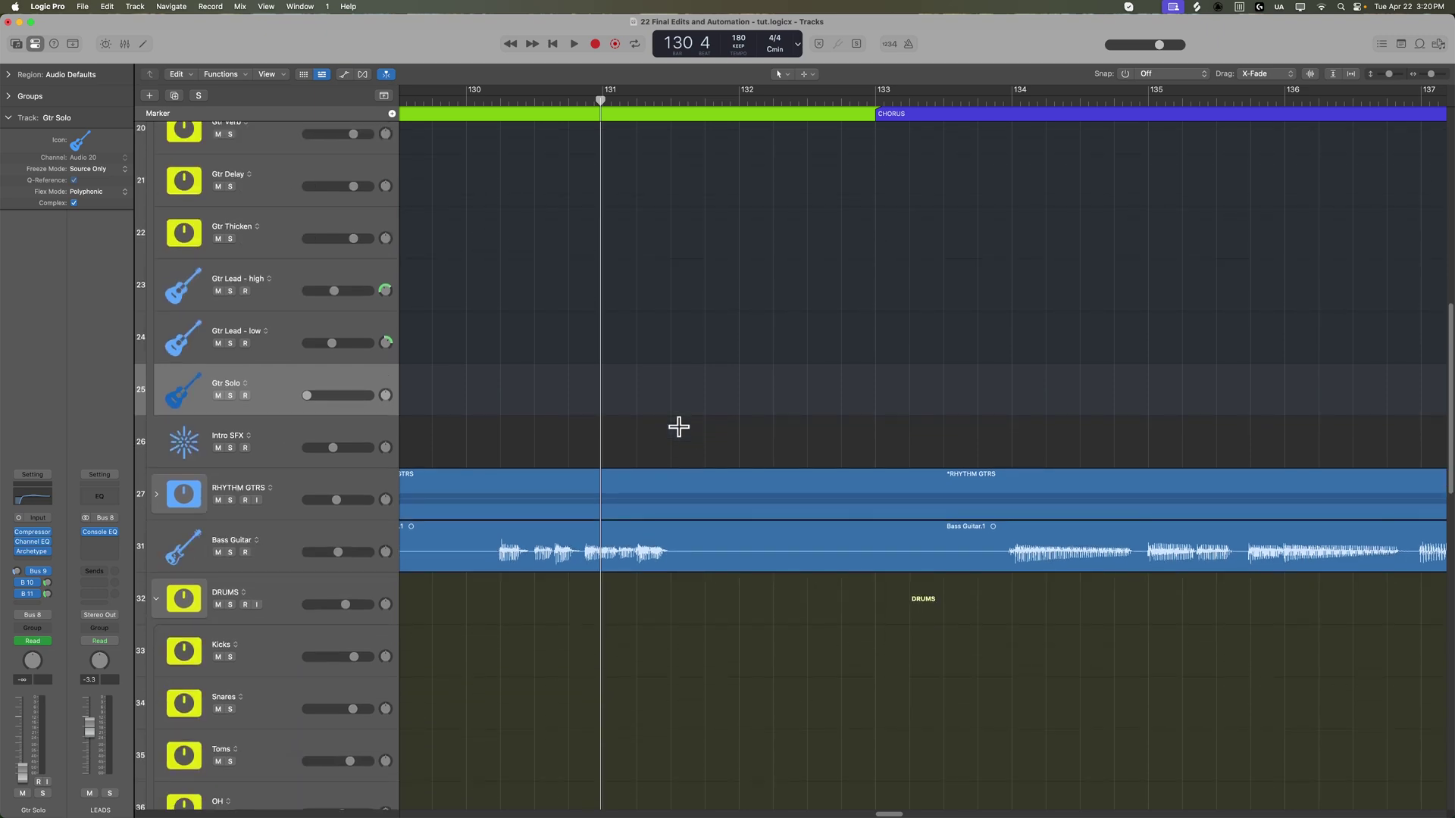
scroll(686, 435, "down", 15)
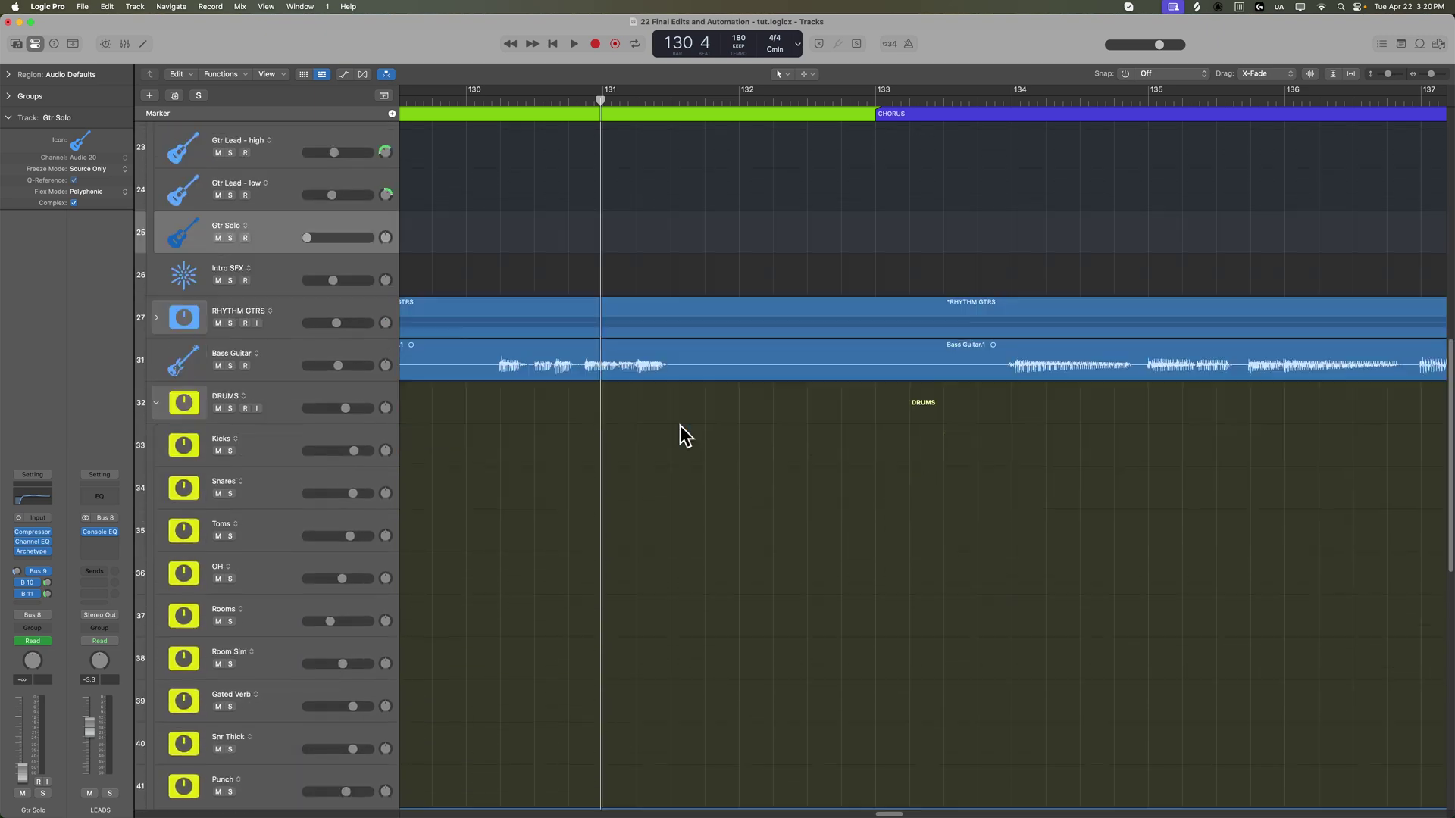
left_click(299, 261)
key("a")
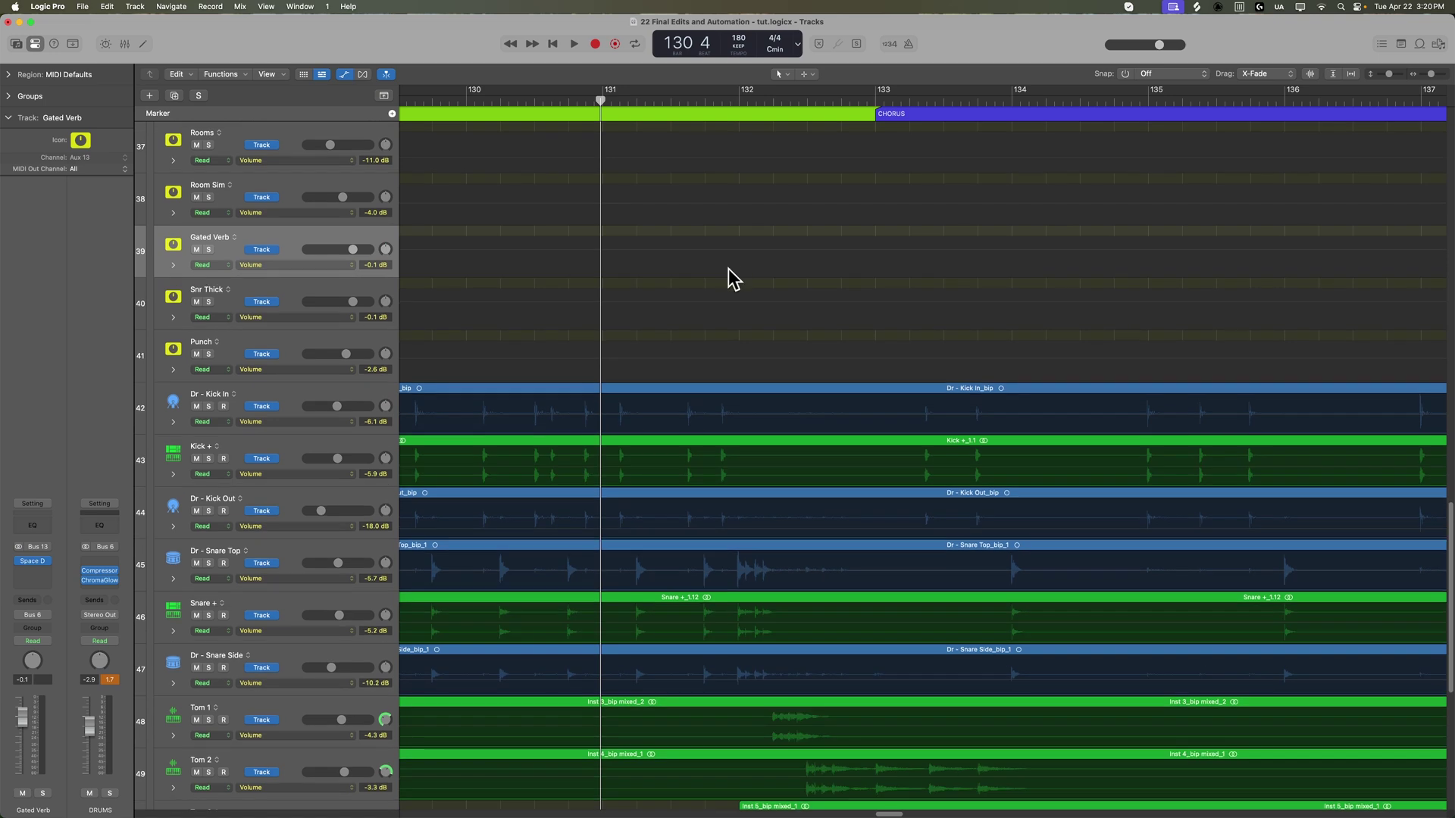
Automate the Gated Verb volume from -0.1 dB just before bar 132 to -∞ dB through the fill, returning to -0.1 dB at bar 134.
left_click(781, 250)
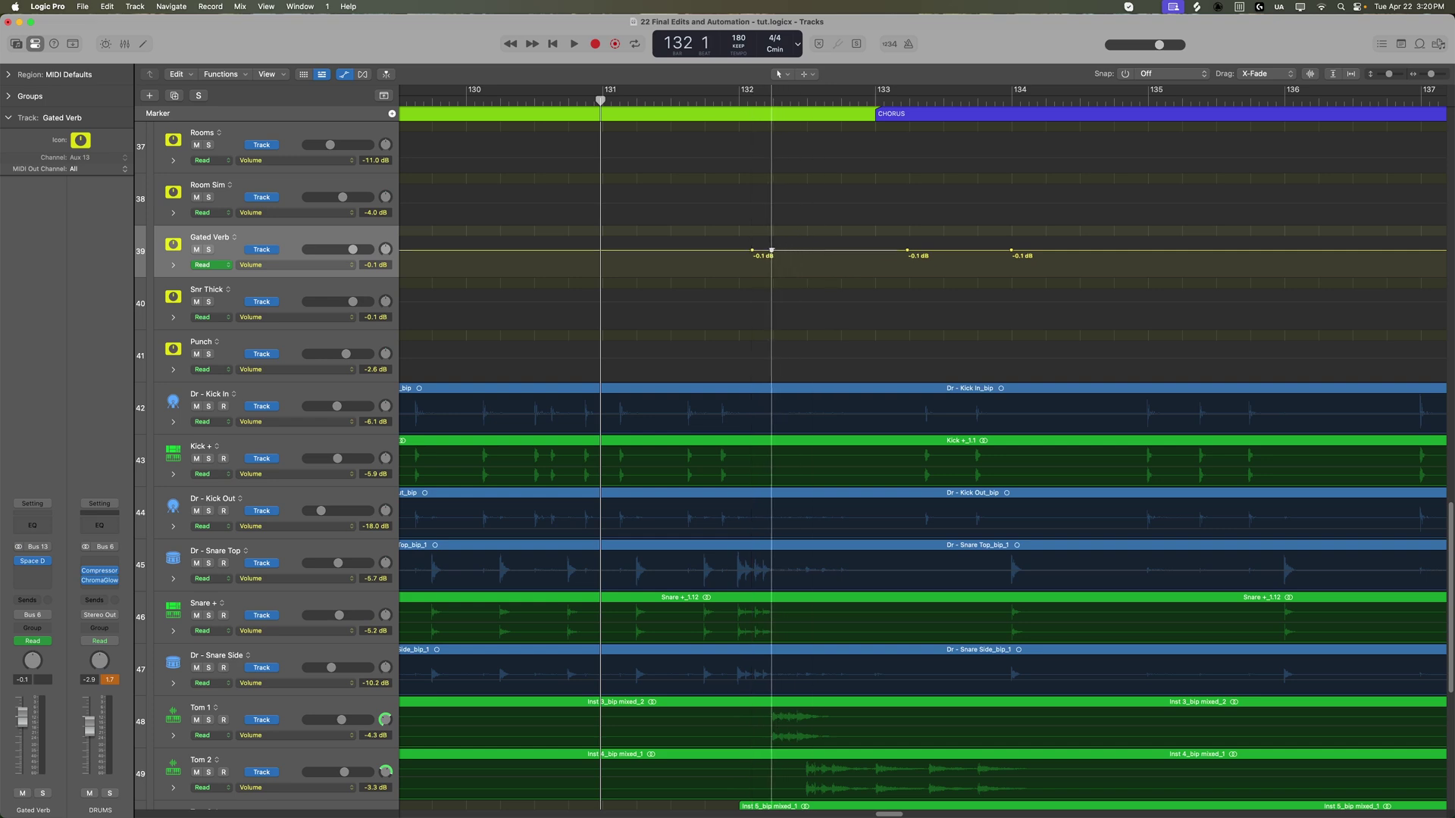
left_click_drag(740, 249, 735, 249)
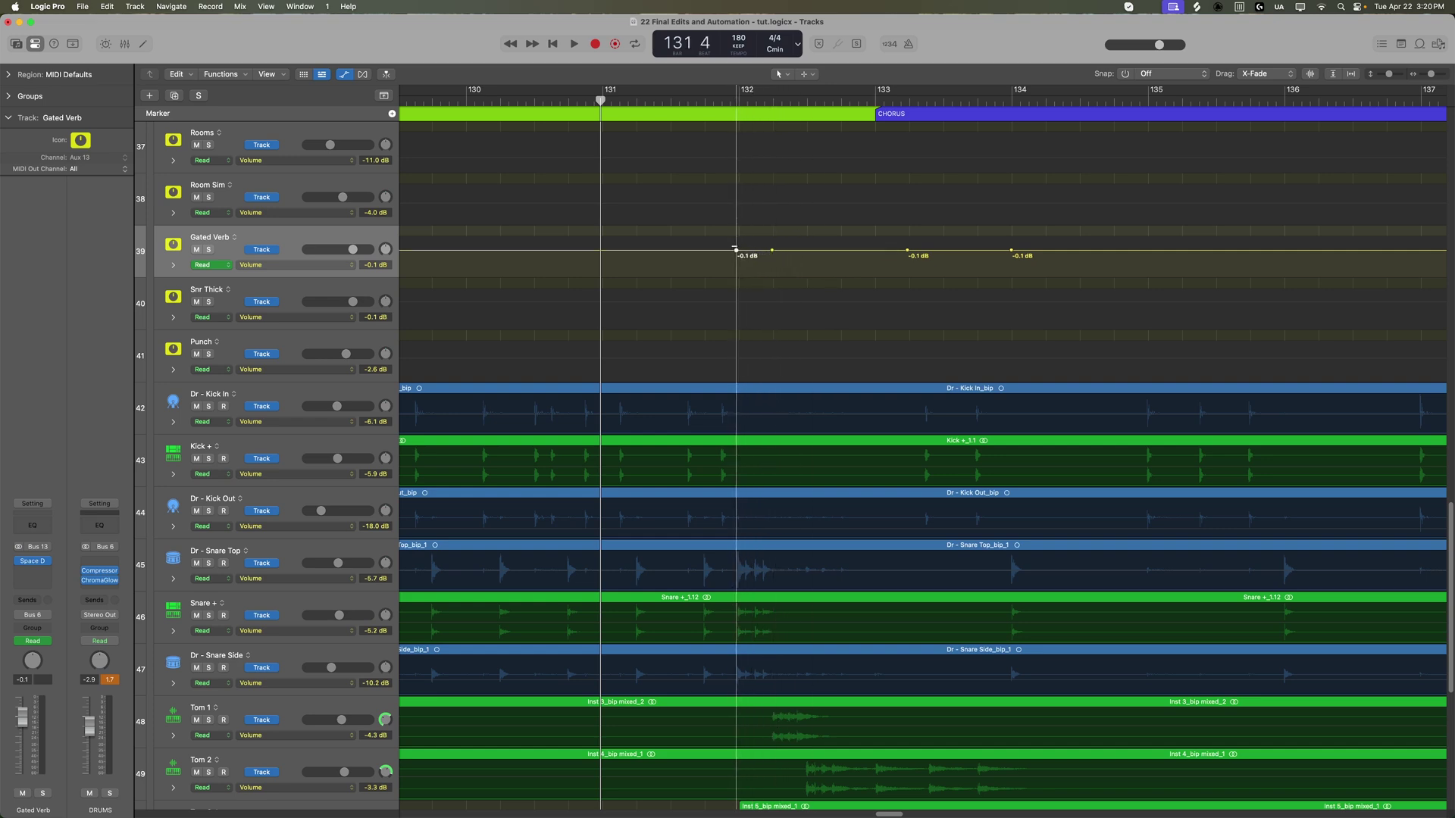
left_click_drag(857, 255, 812, 288)
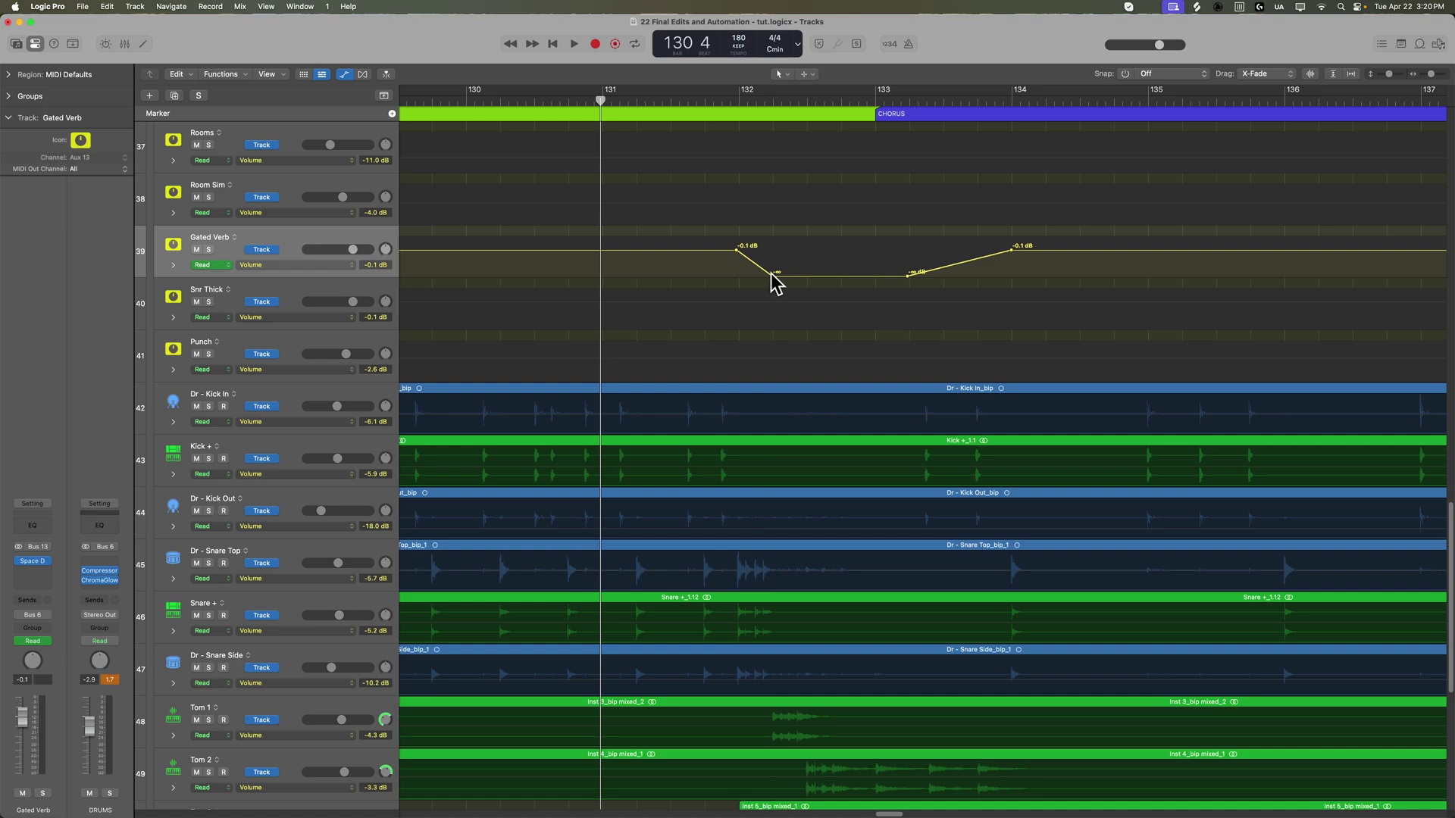
scroll(804, 690, "down", 2)
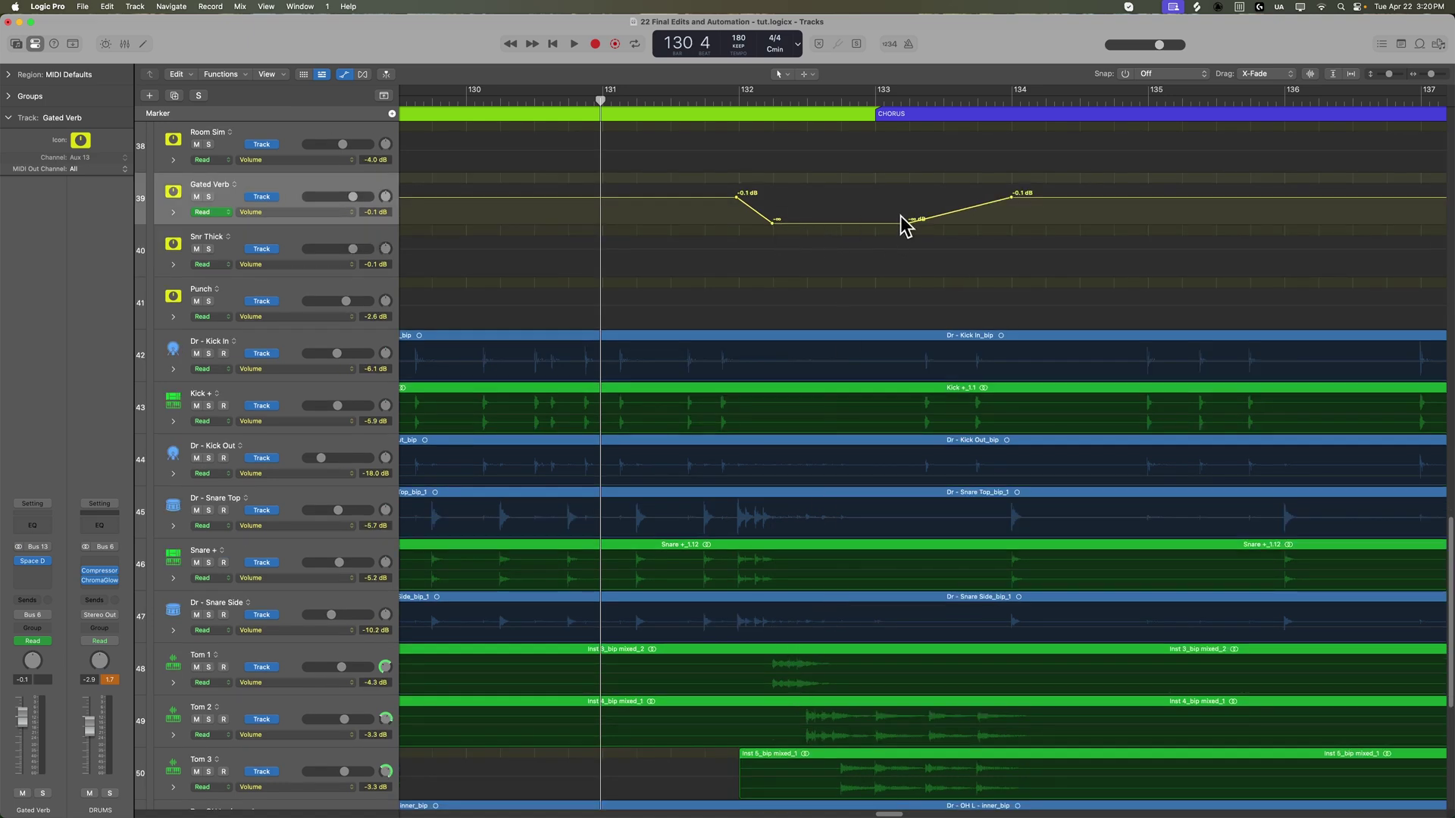
left_click_drag(907, 223, 1006, 222)
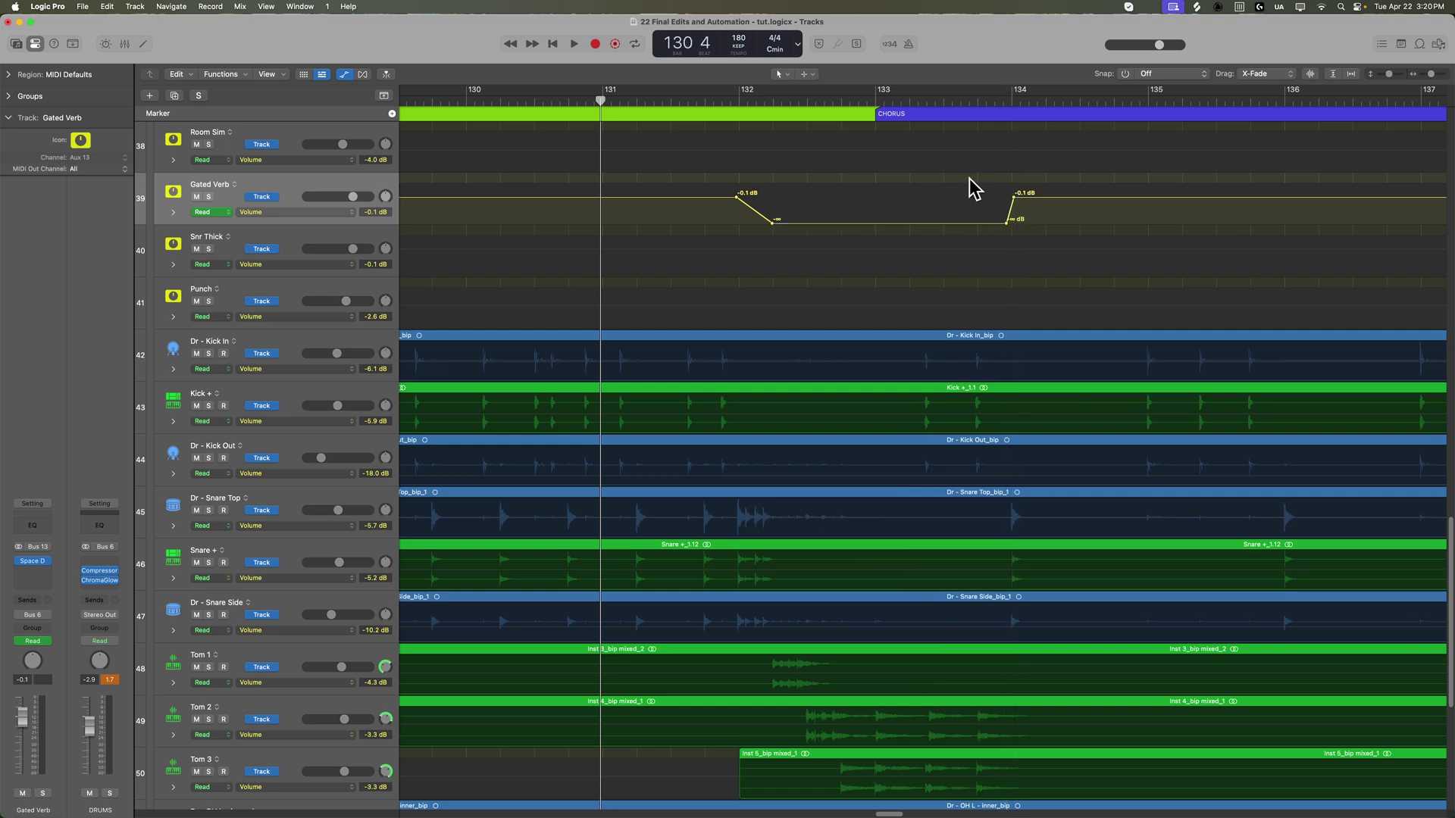
Play the drum fill into the chorus twice to check the Gated Verb automation, then place the playhead at bar 132 beat 4.
key("space")
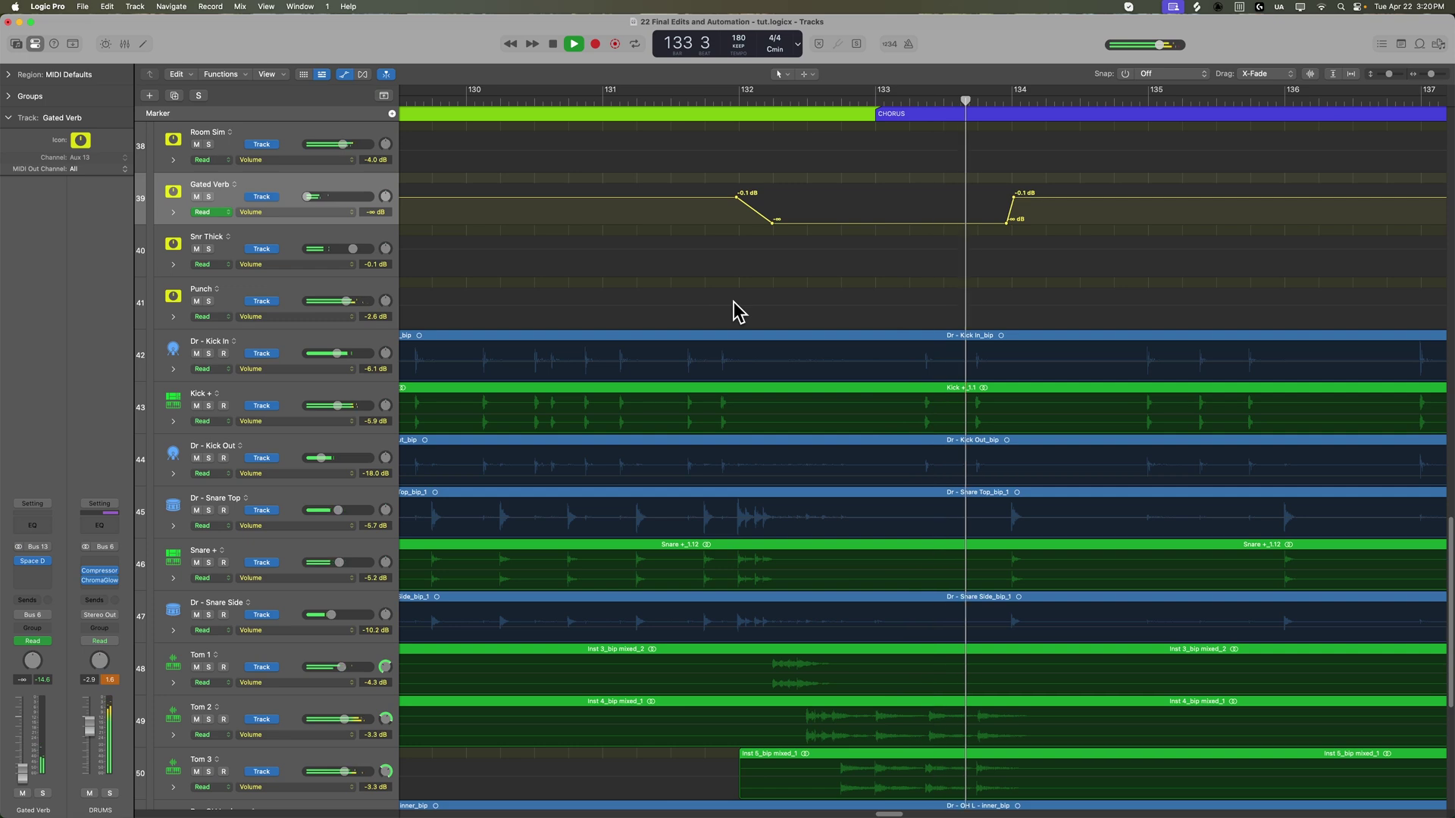
key("space")
left_click(666, 98)
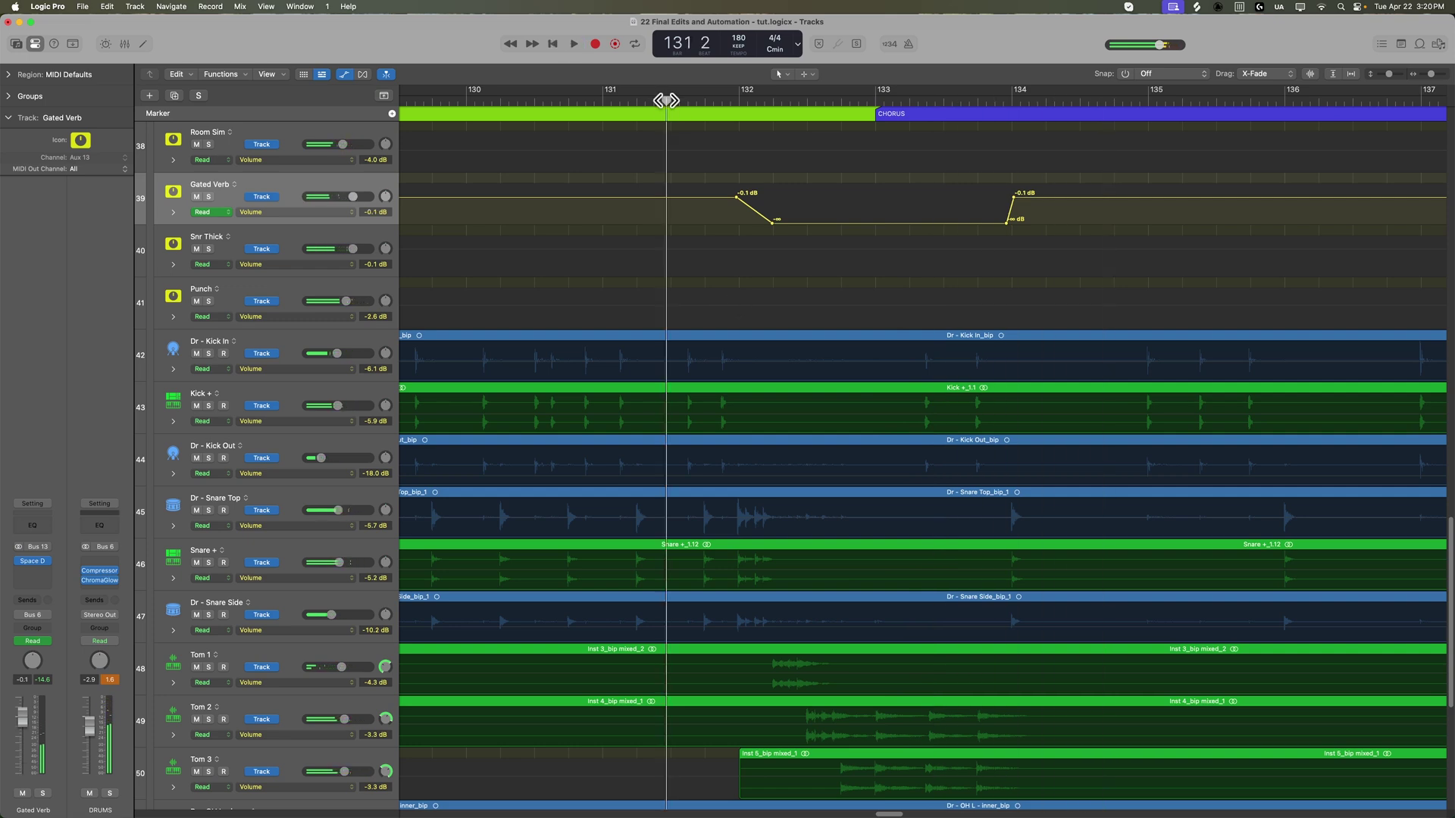
key("space")
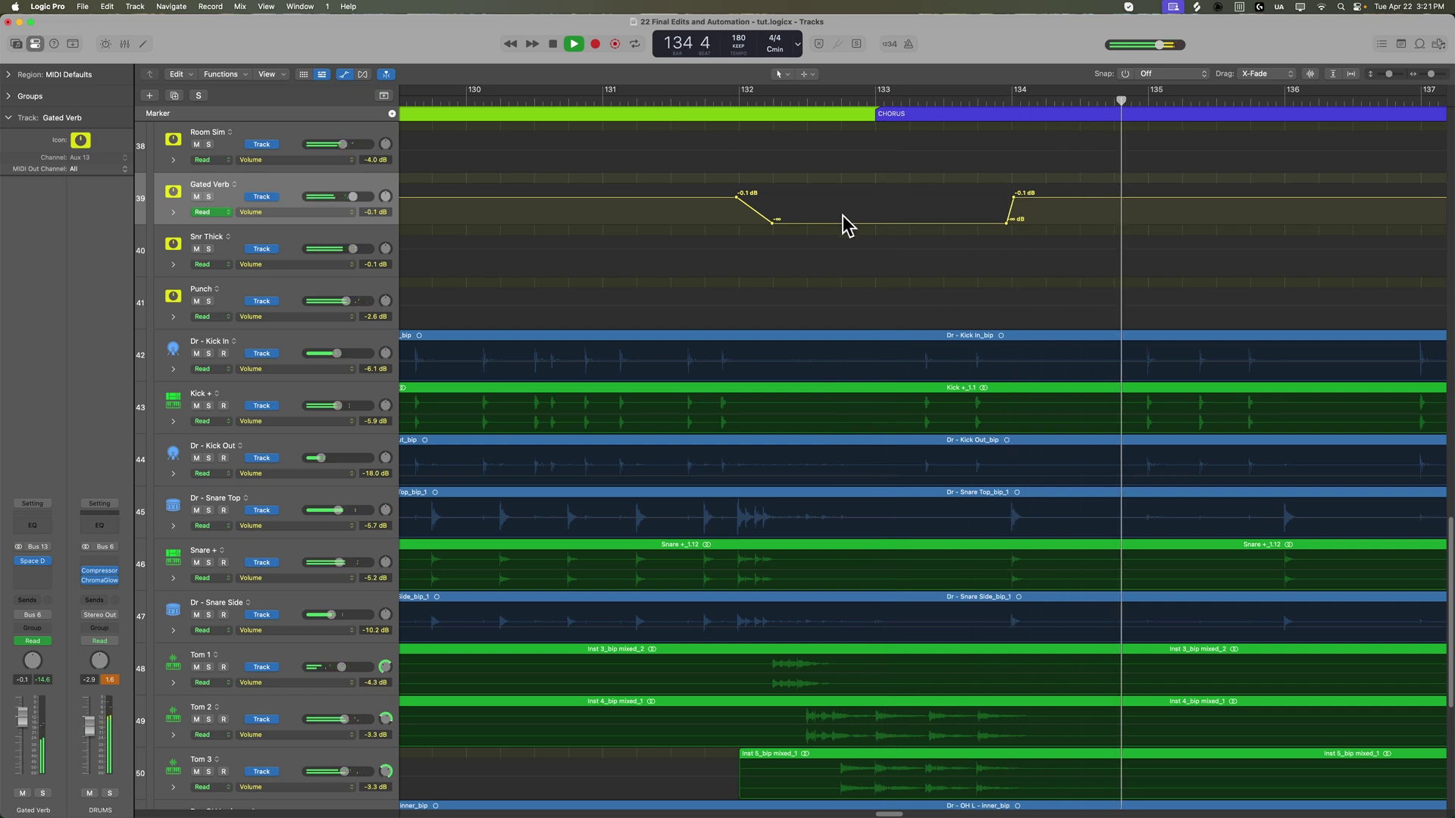
key("space")
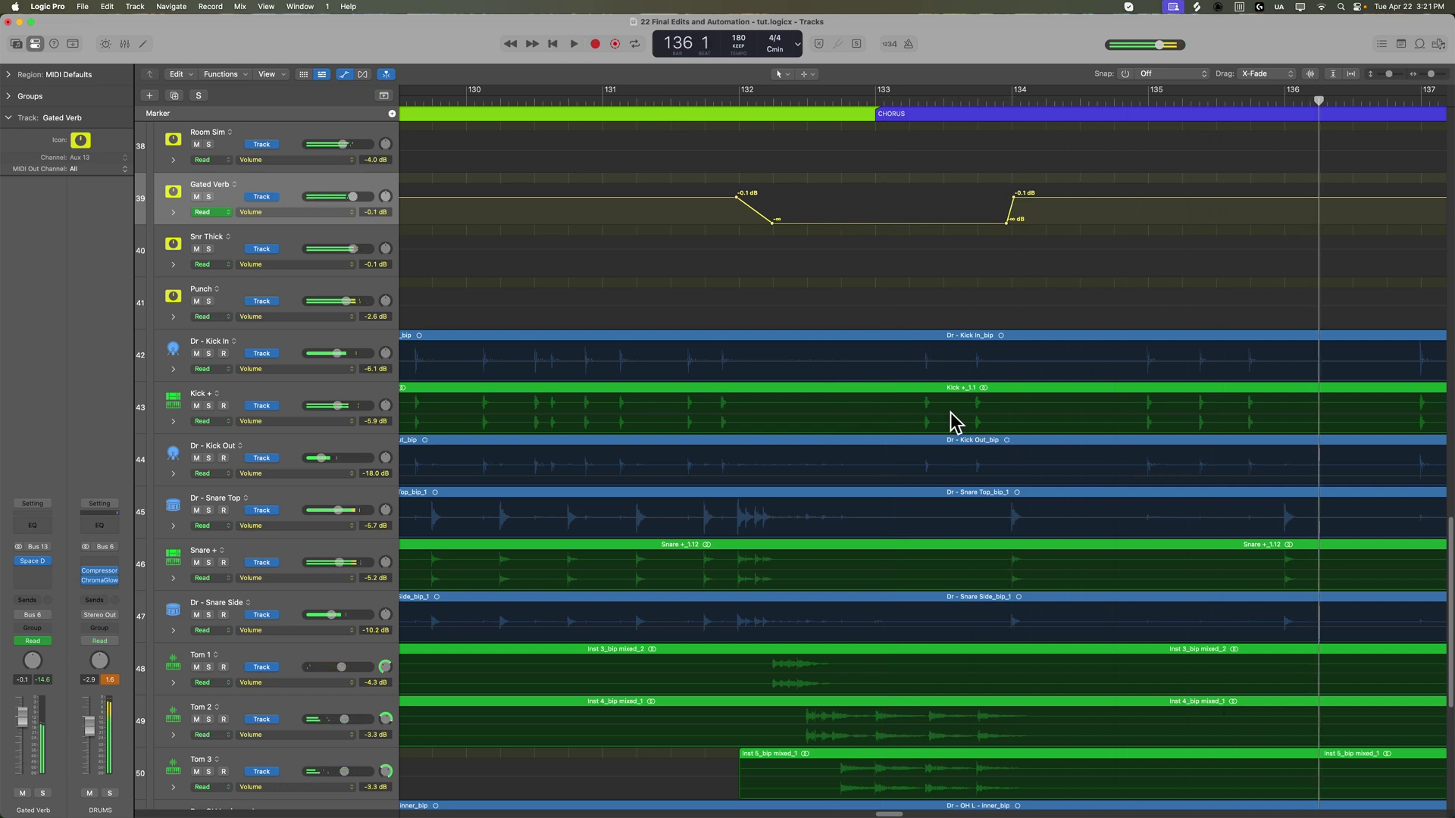
key("a")
key("a")
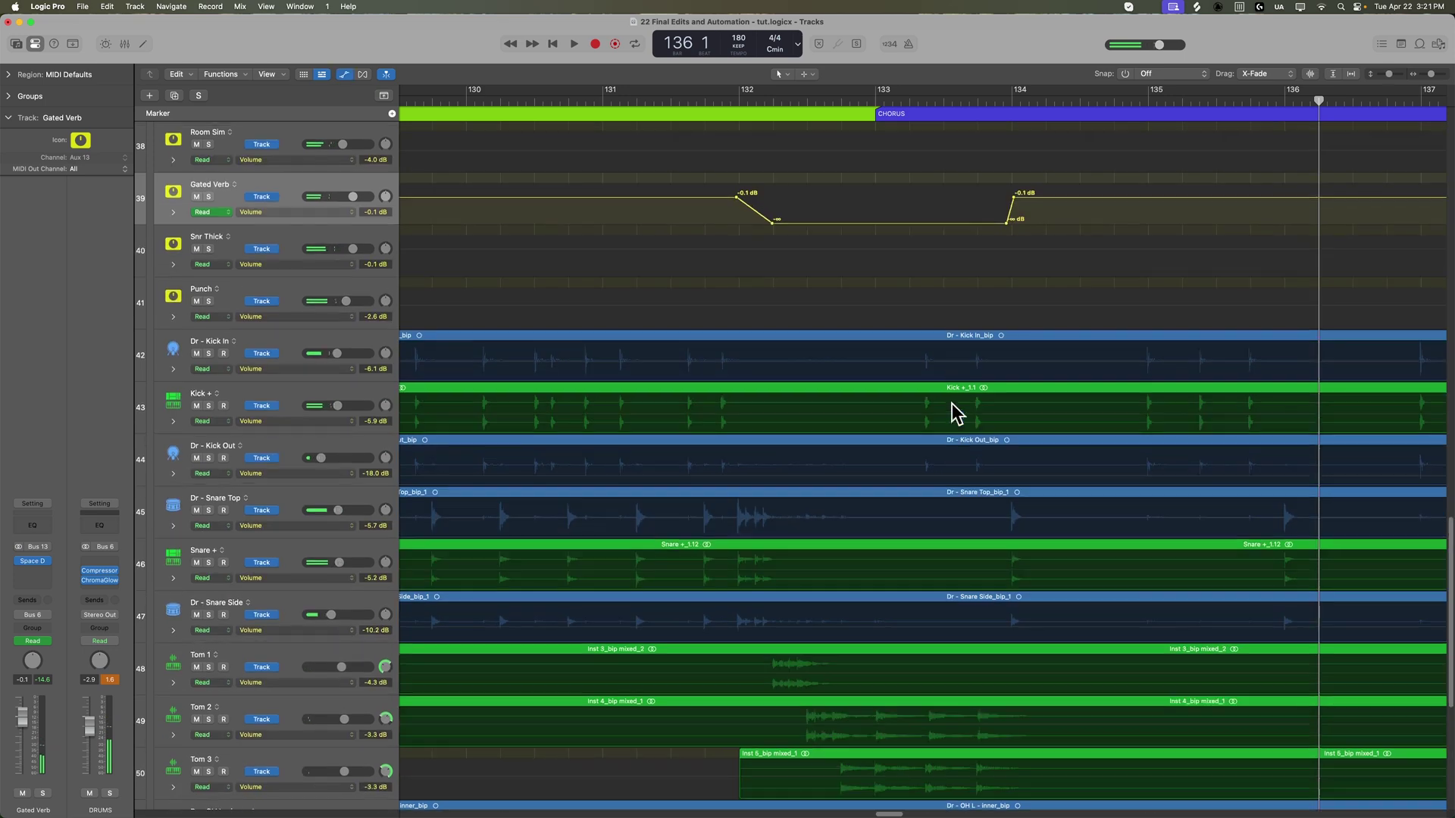
left_click_drag(807, 105, 855, 105)
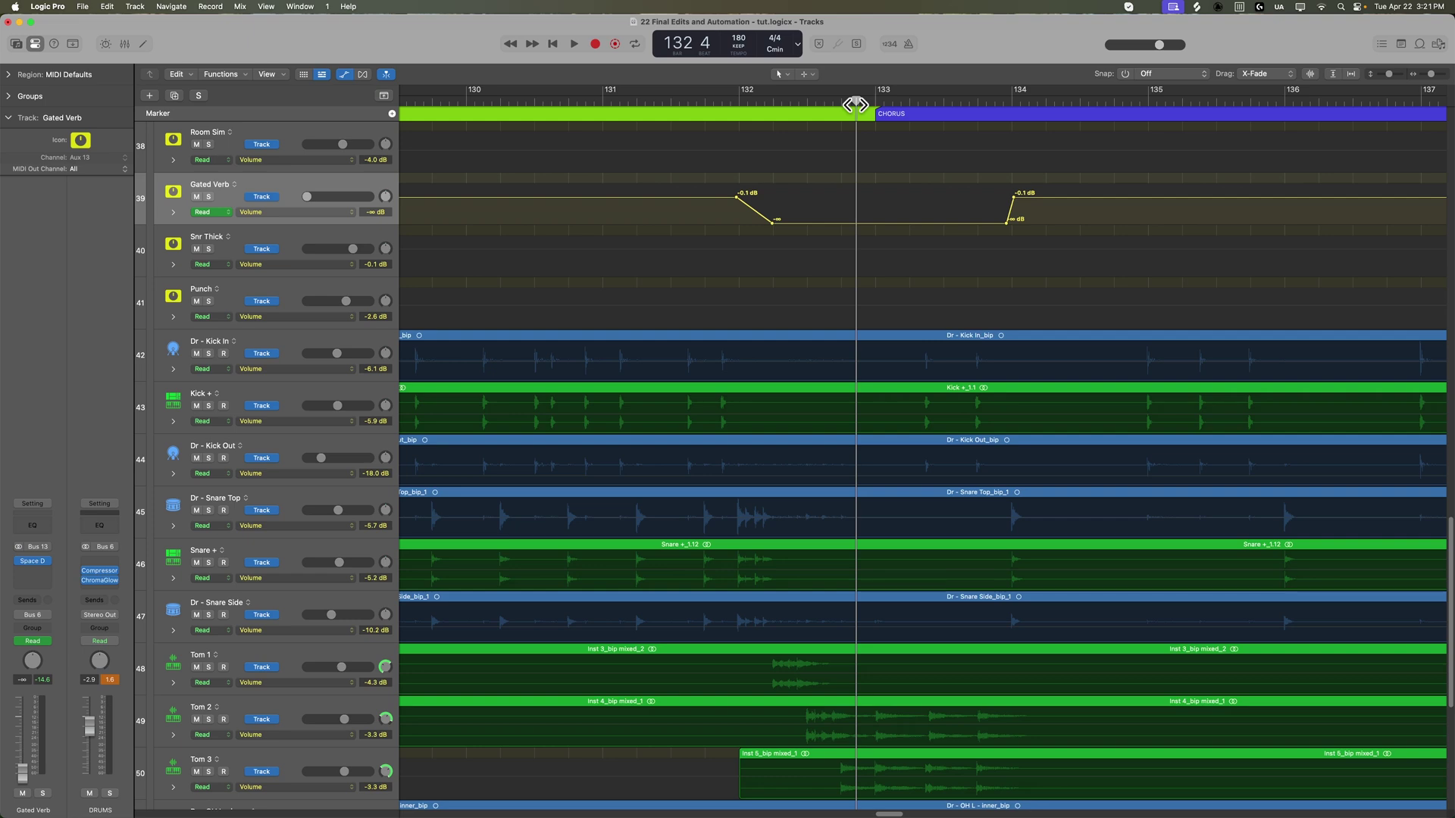
Add volume automation points just before bars 134 and 135 on the four inner and outer overhead tracks.
key("super+Down")
key("super+Down")
key("super+Down")
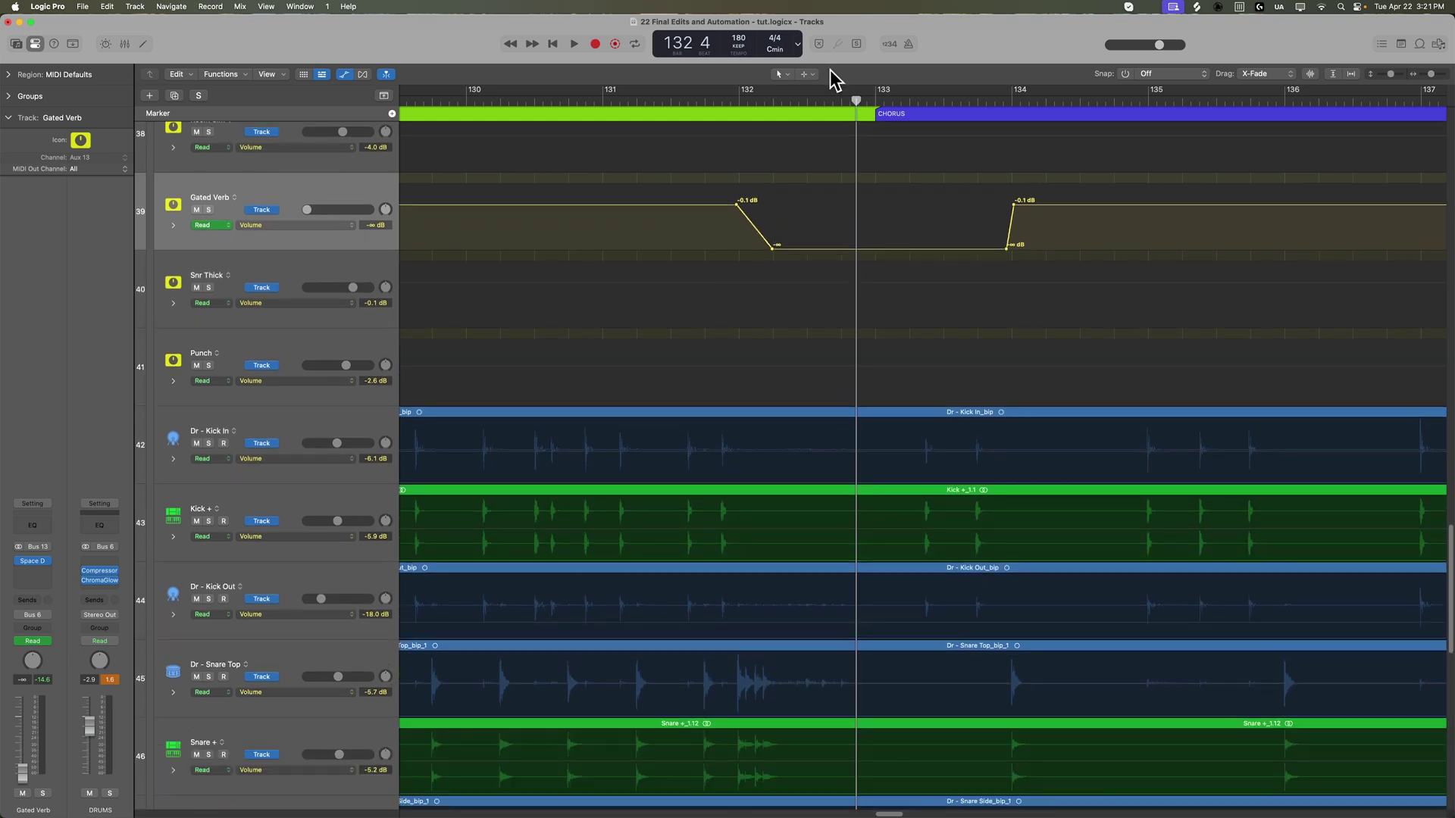
scroll(852, 303, "down", 10)
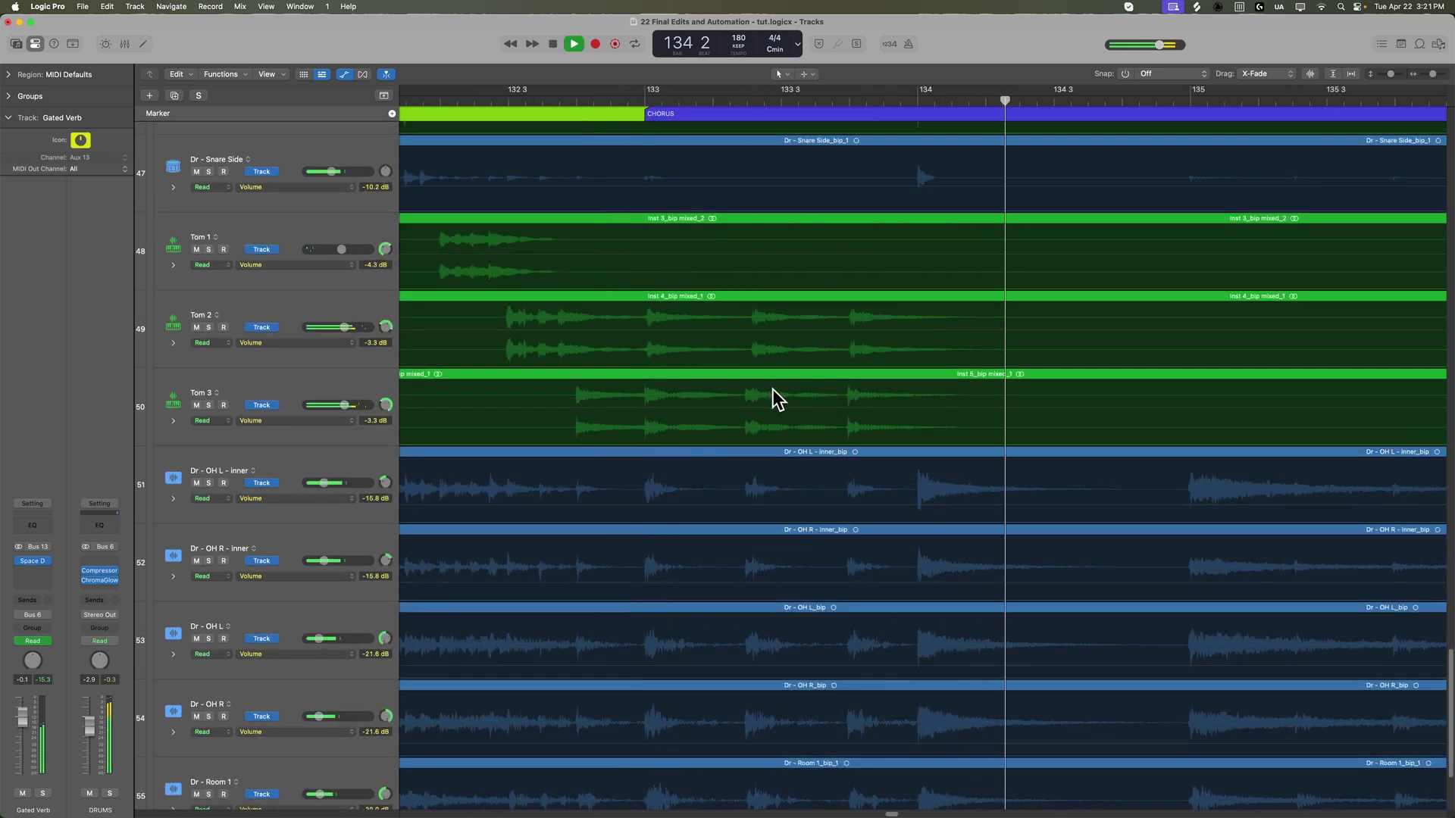
key("space")
scroll(913, 394, "down", 2)
left_click_drag(910, 328, 1186, 551)
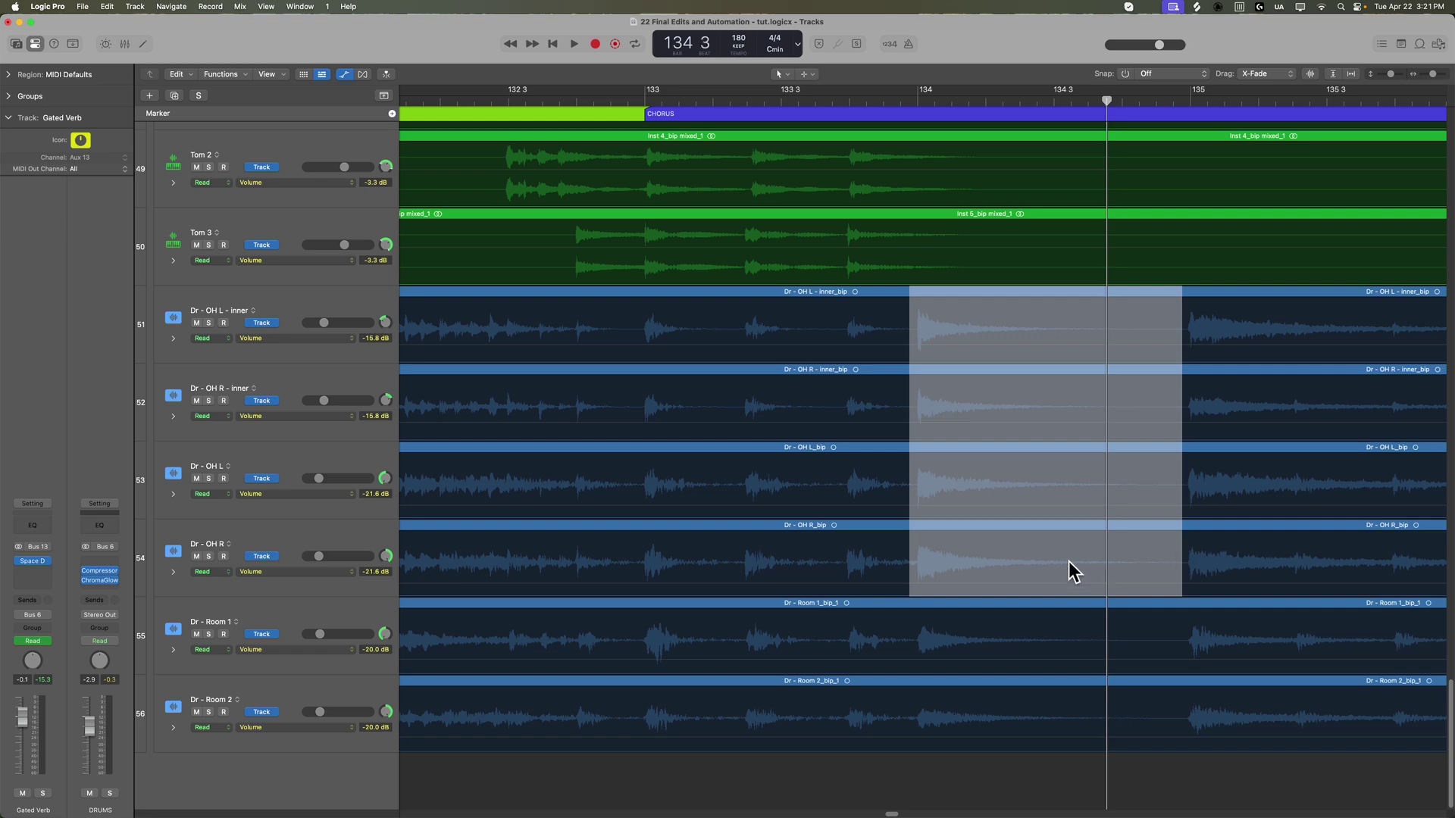
key("a")
scroll(939, 663, "right", 10)
scroll(887, 658, "left", 14)
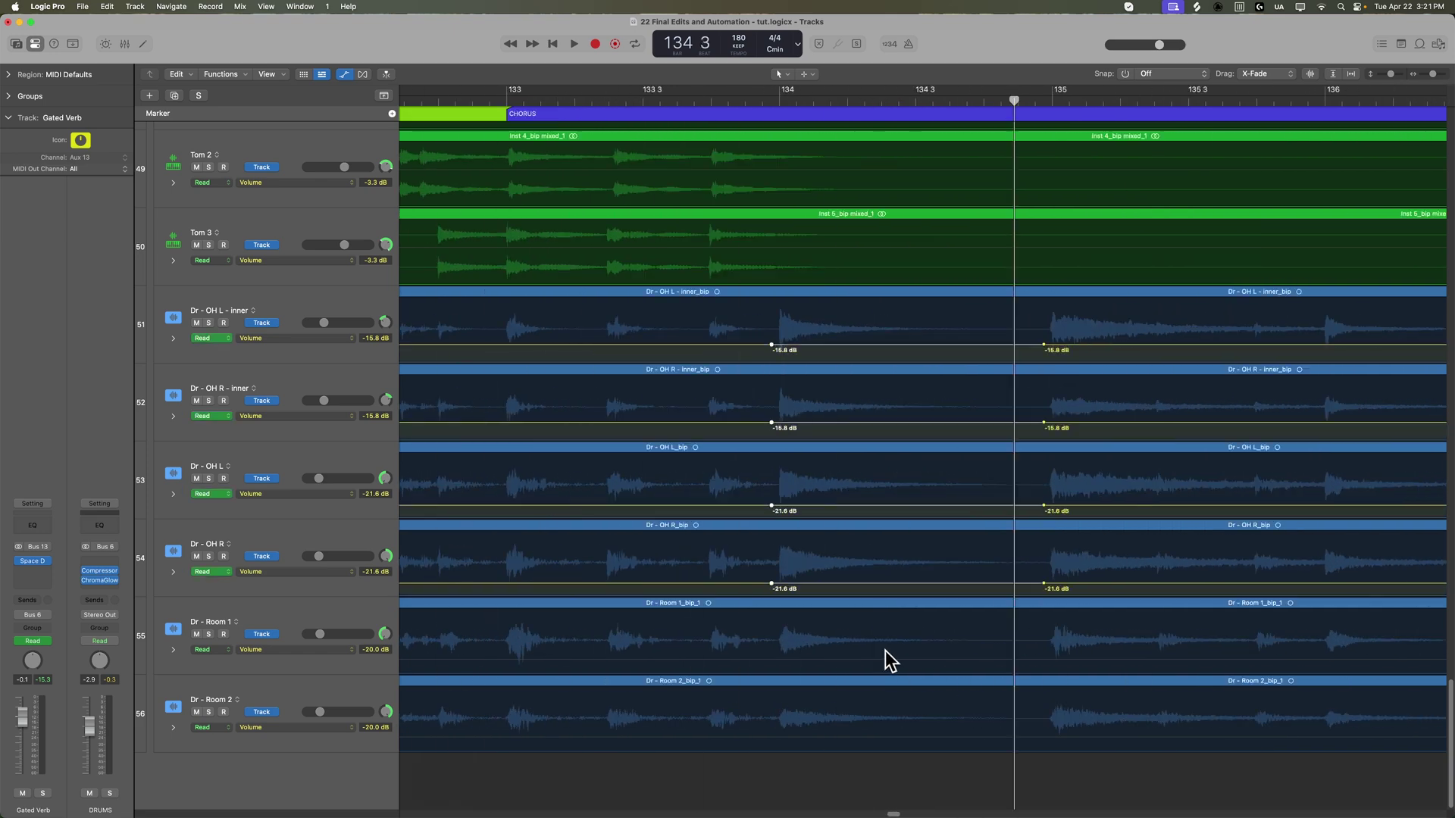
scroll(888, 659, "right", 5)
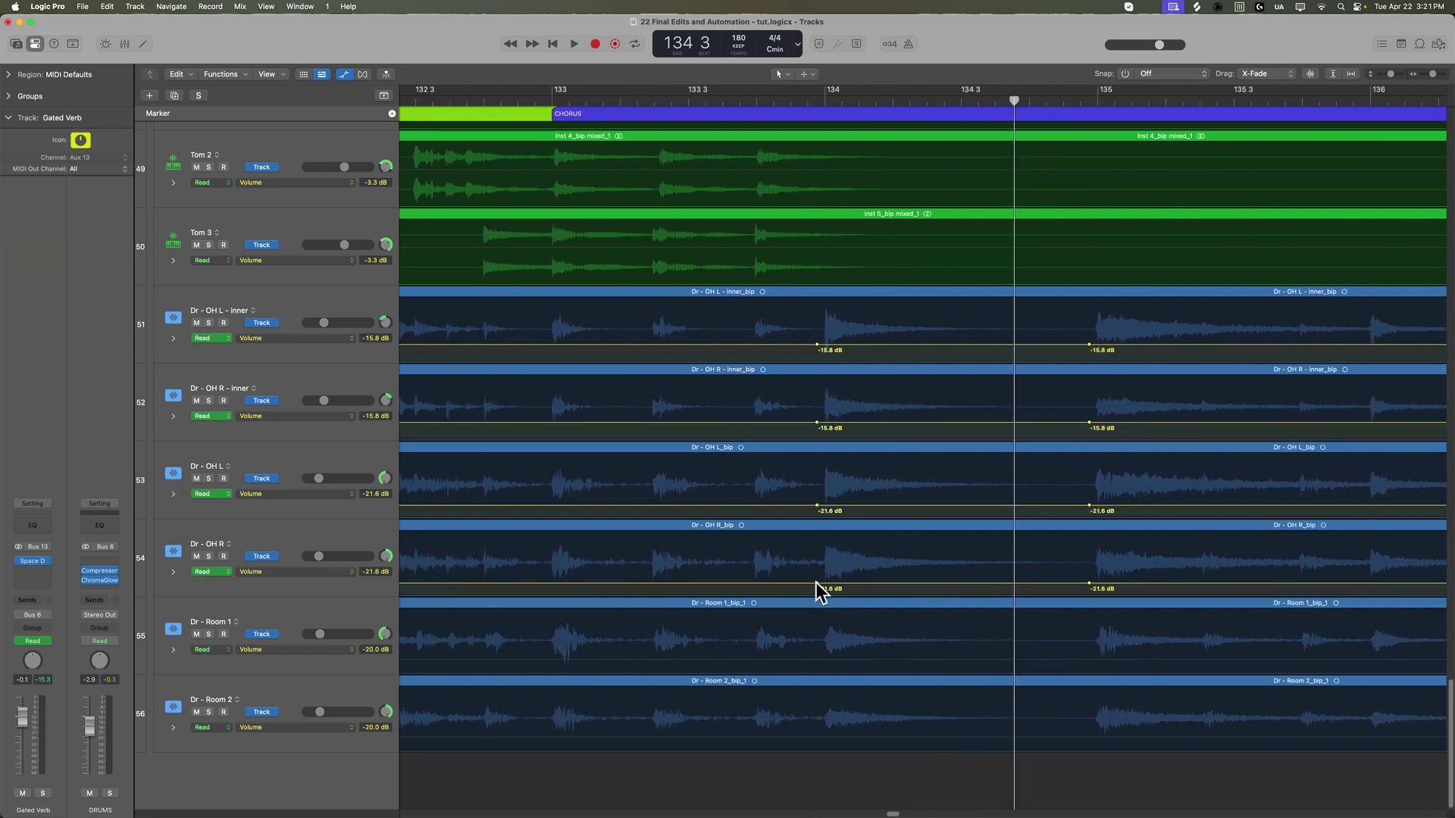
Boost the crash just before bar 134 on the four overhead tracks, with Dr - OH R at -11.2 dB, sloping back down by bar 135.
left_click_drag(816, 582, 817, 544)
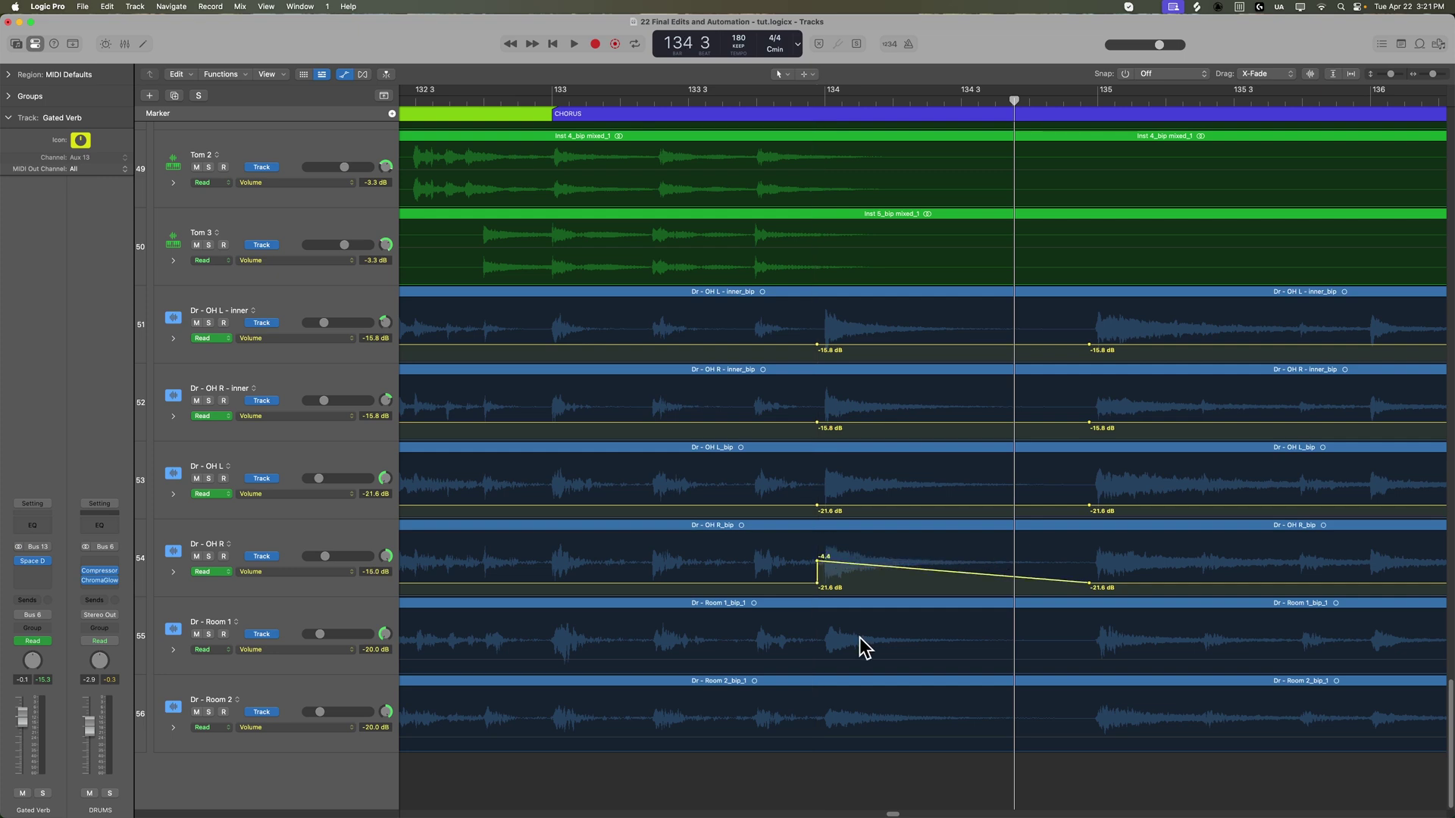
left_click_drag(817, 565, 817, 569)
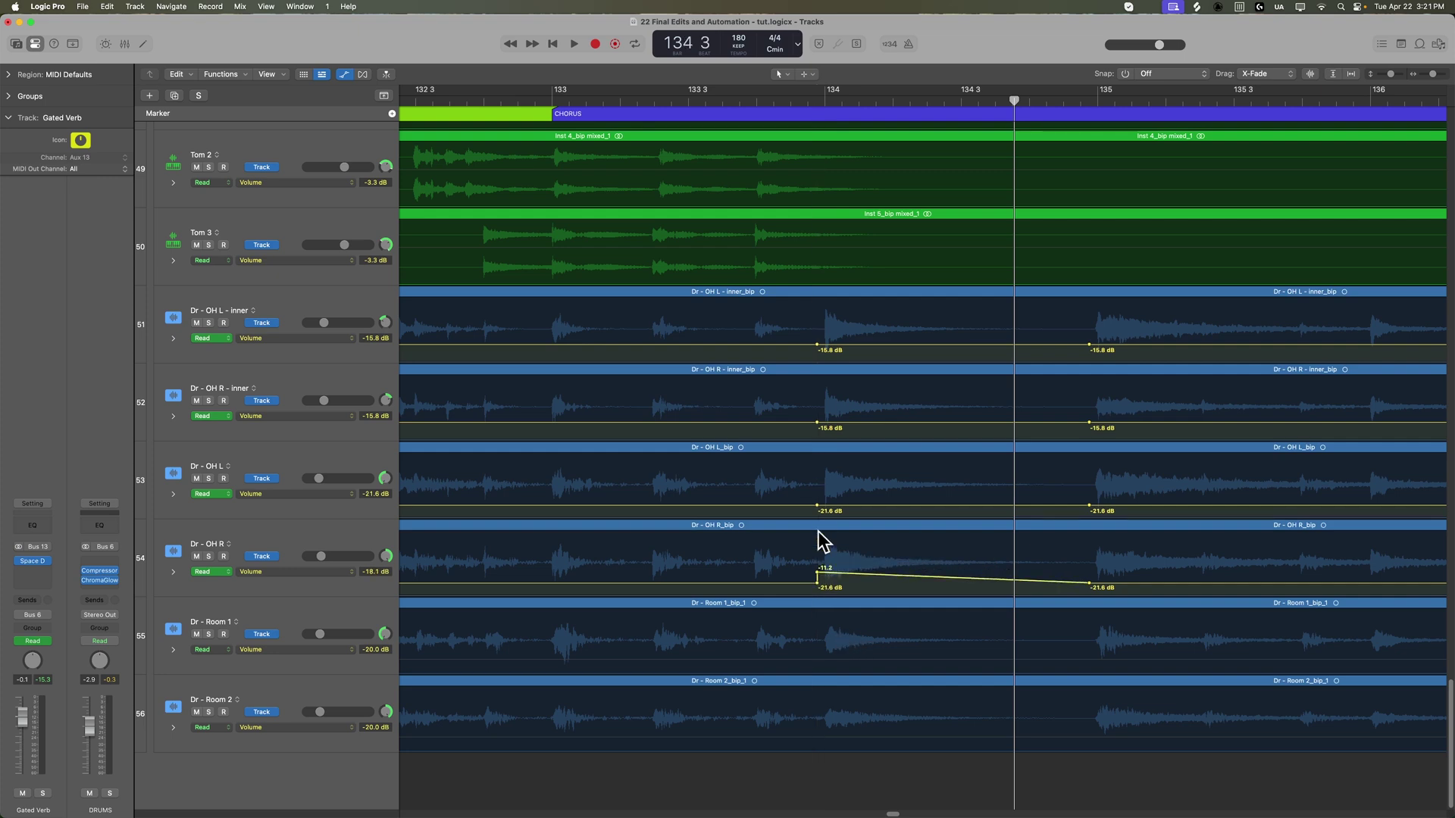
left_click_drag(816, 505, 816, 503)
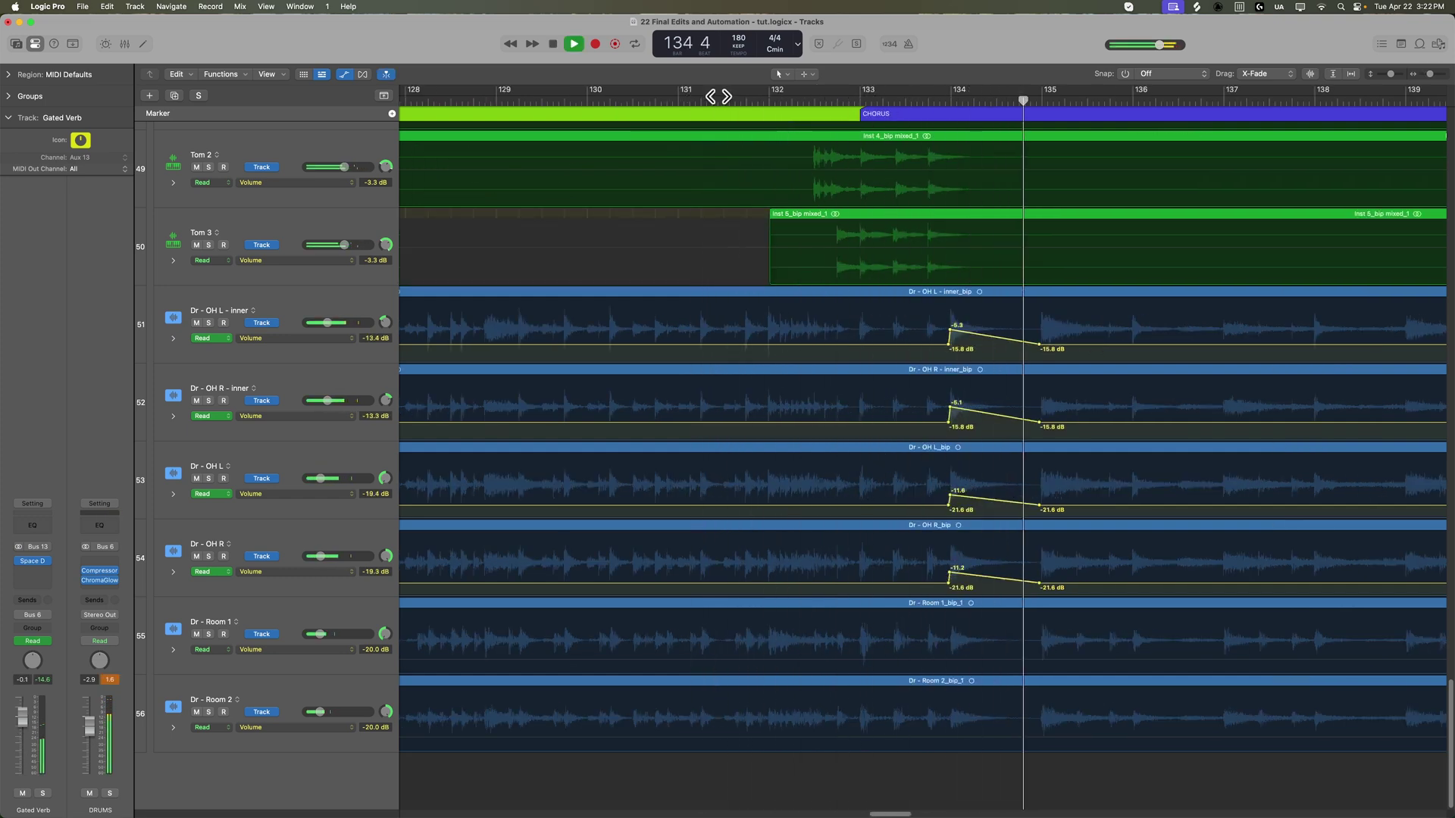
Lower the crash boosts on the two inner overheads, setting Dr - OH L - inner to -7.4 dB, then replay the fill with automation hidden.
left_click(876, 98)
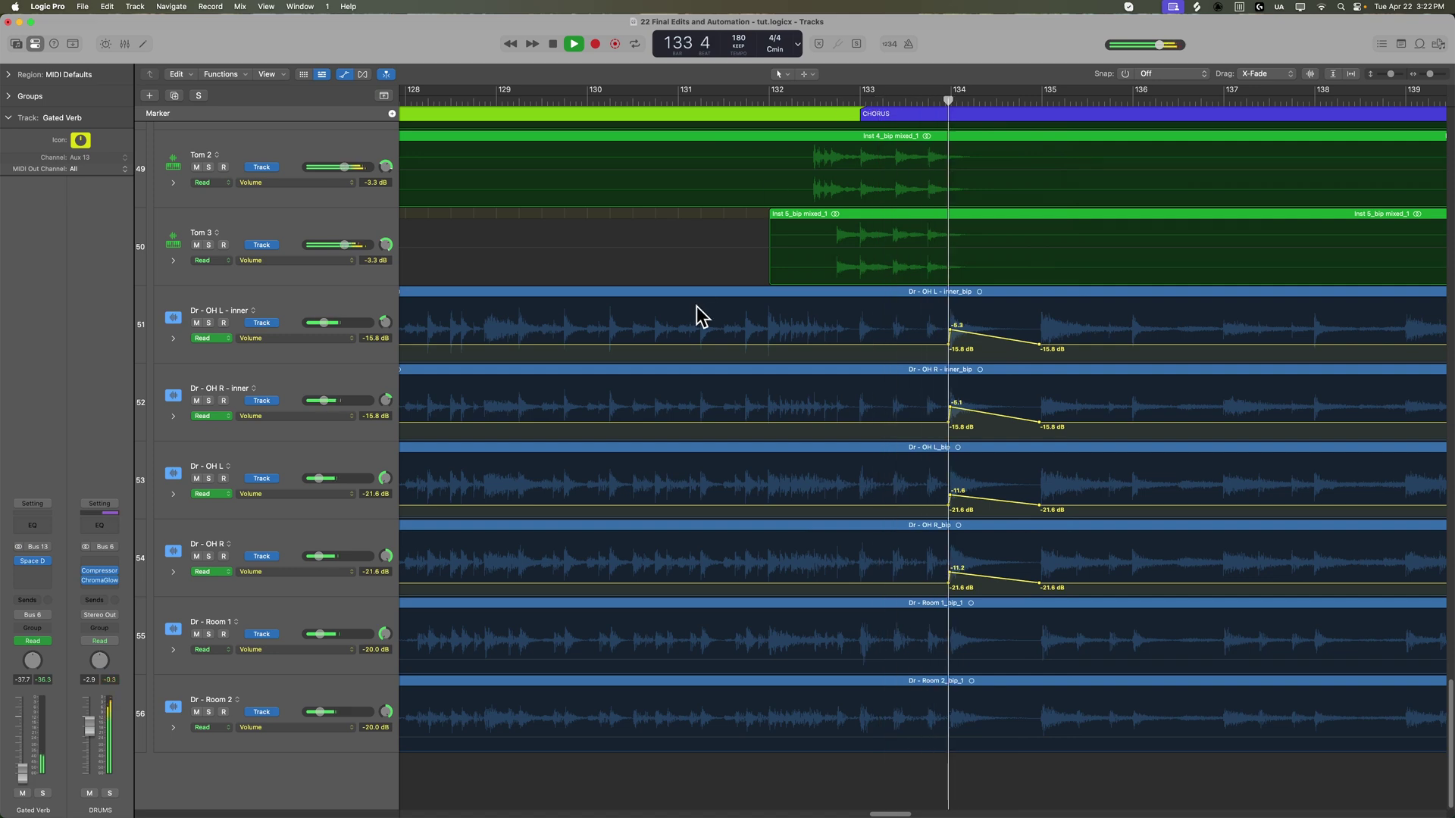
key("super+Right")
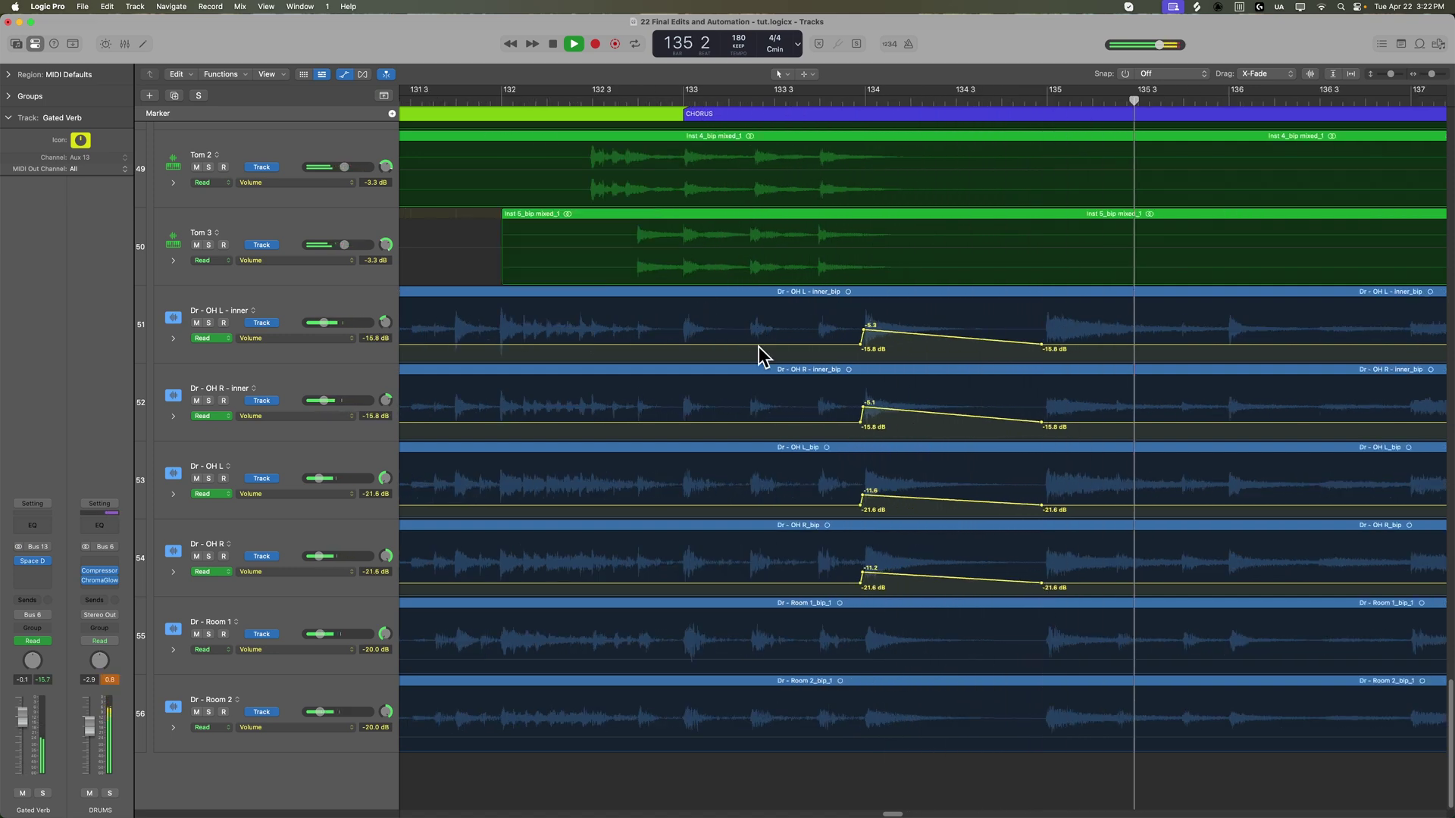
key("space")
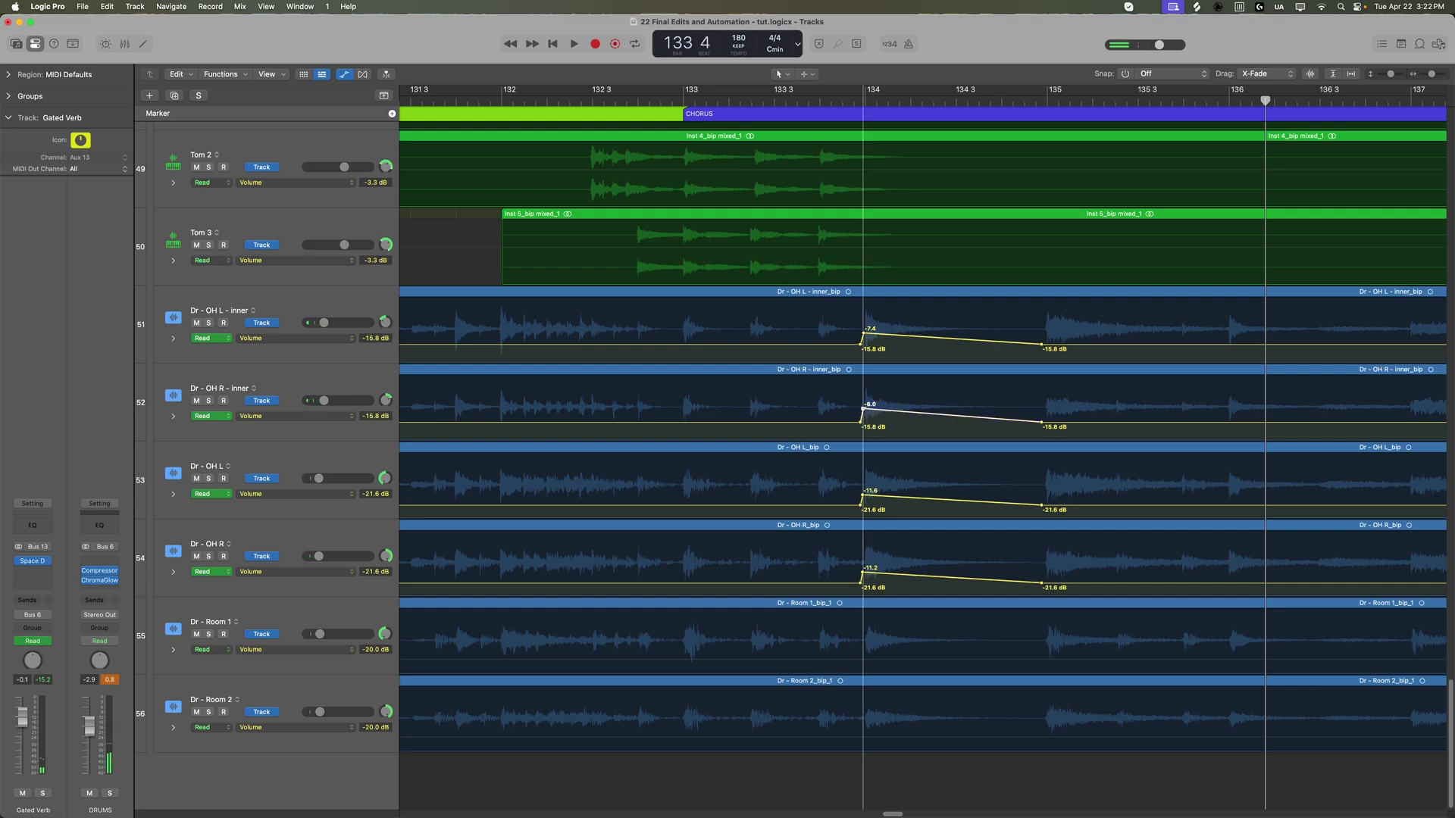
double_click(611, 100)
key("a")
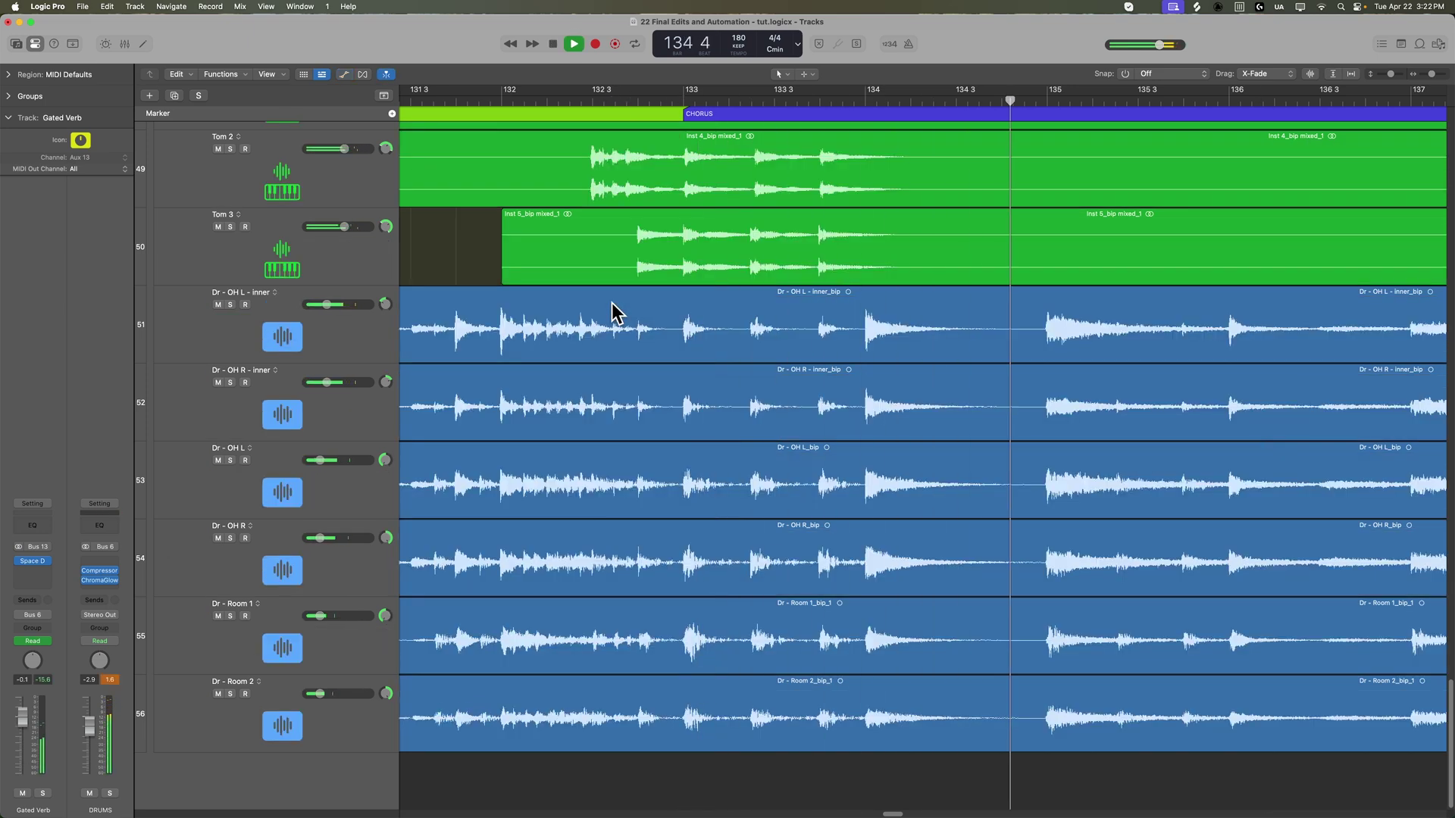
Expand the BGV BUSS stack and reduce the track heights while the chorus plays on.
key("super+Left")
key("super+Left")
key("super+Left")
key("super+Left")
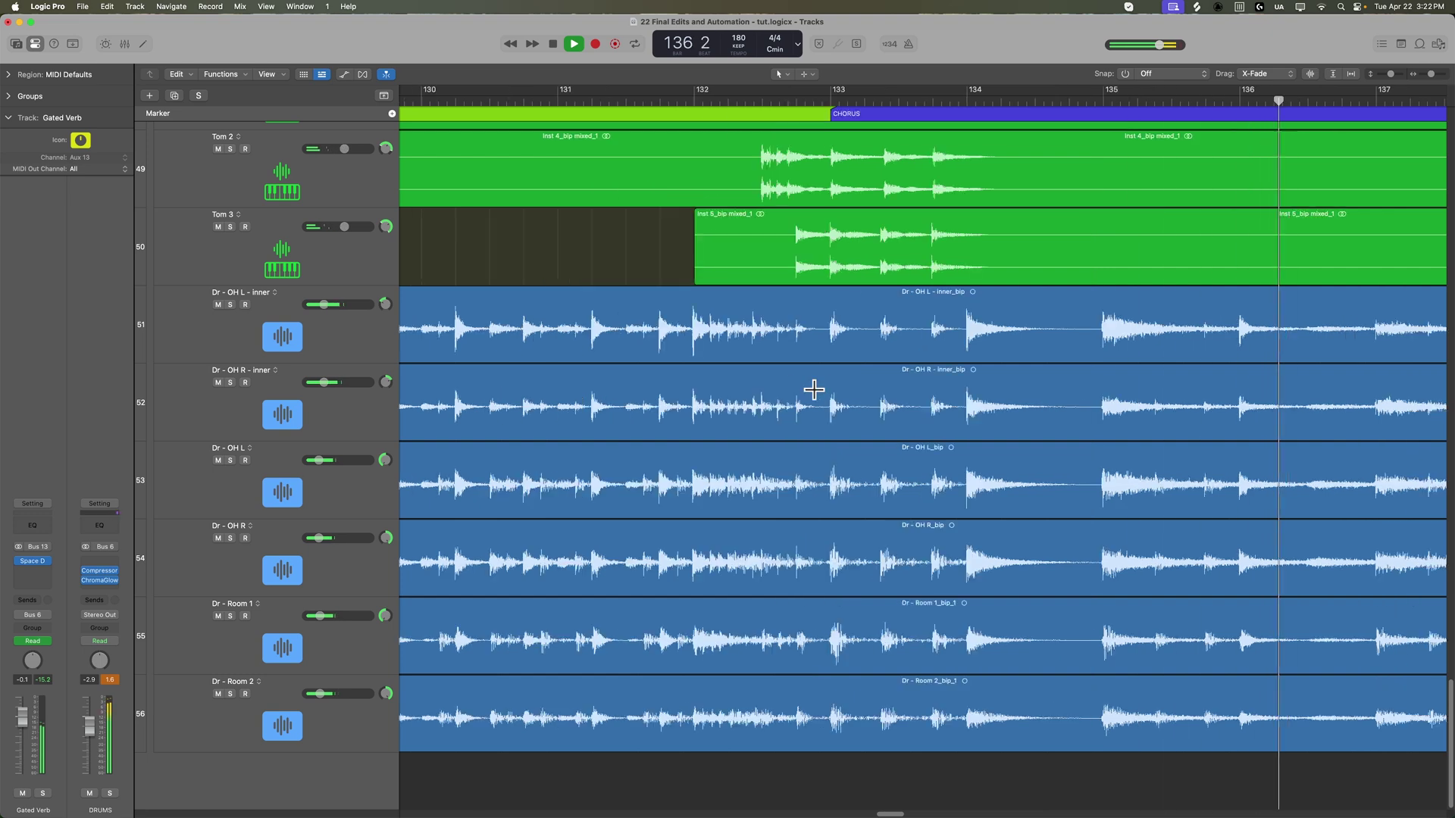
key("super+Left")
key("super+Left")
key("super+Left")
key("super+Left")
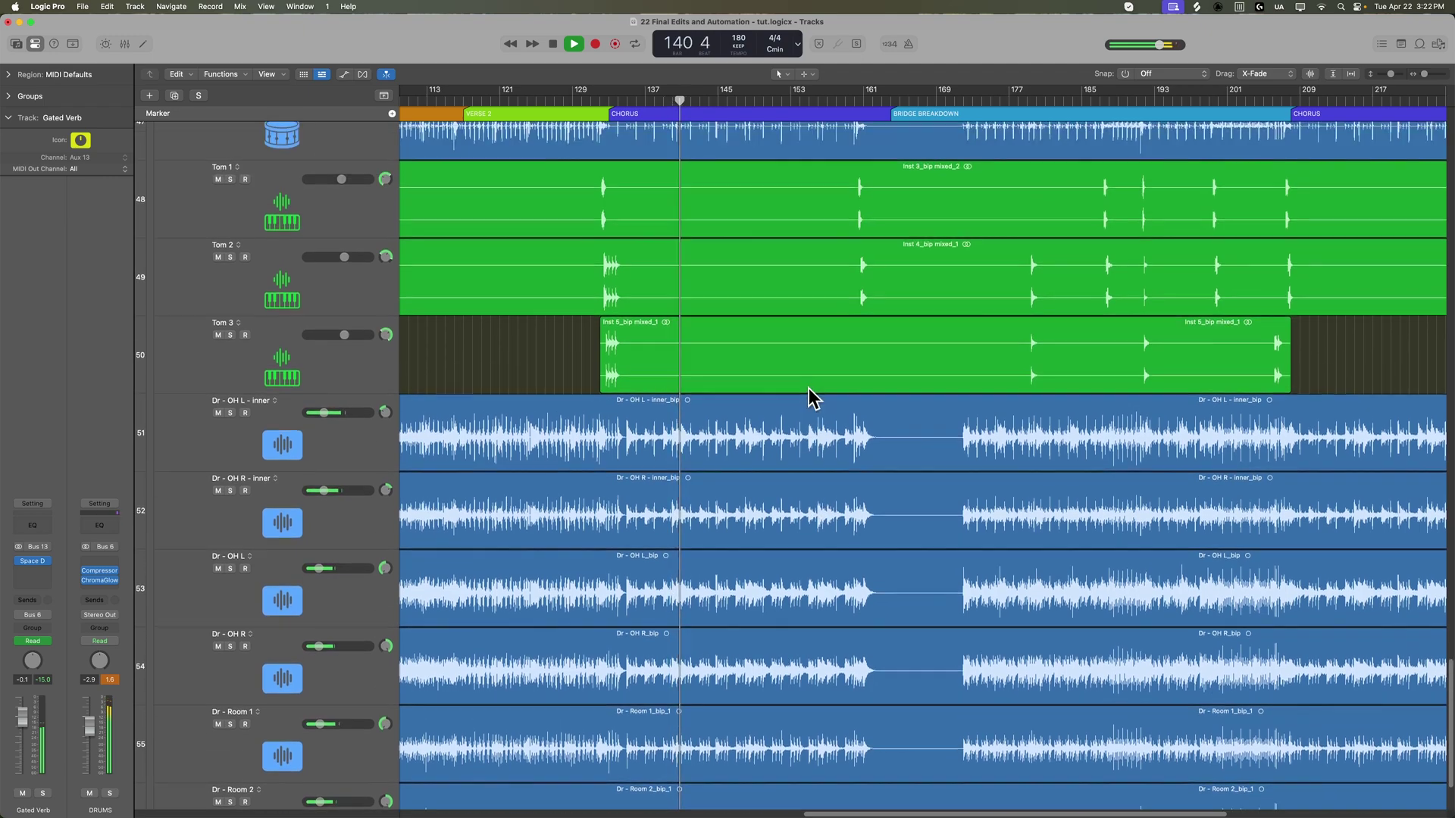
scroll(812, 396, "up", 10)
scroll(813, 395, "up", 15)
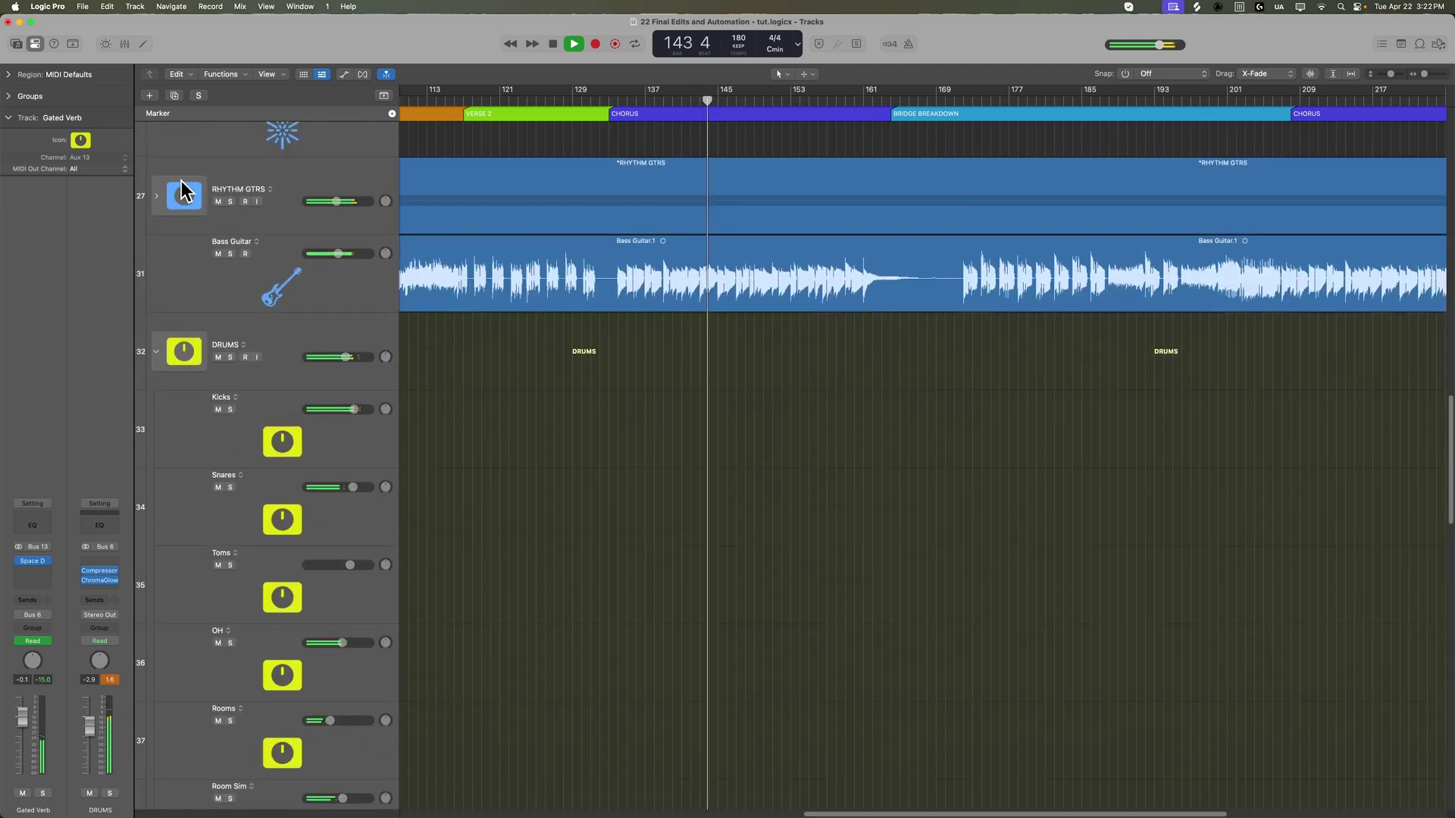
scroll(708, 412, "up", 15)
scroll(714, 405, "up", 3)
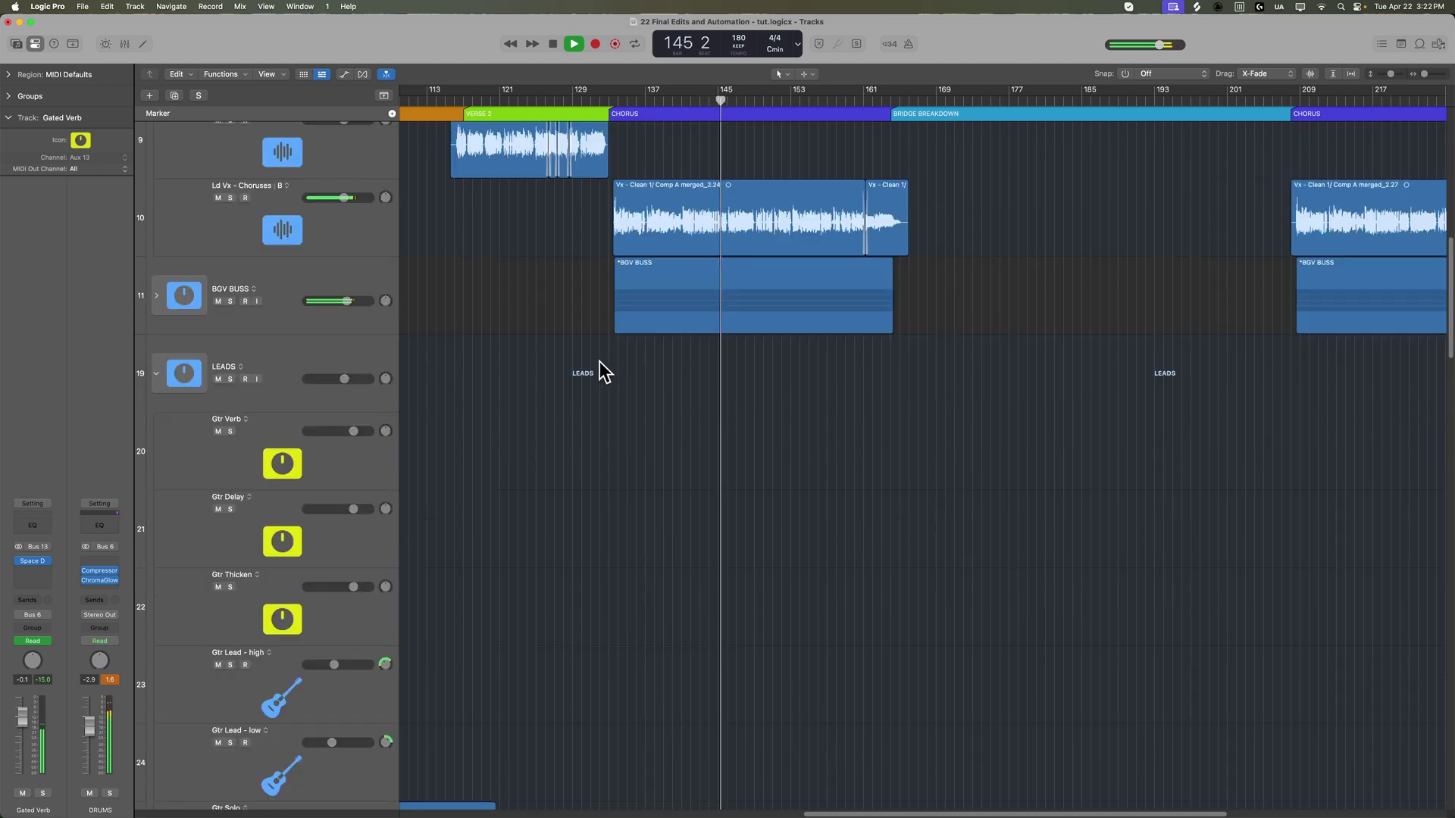
left_click(157, 295)
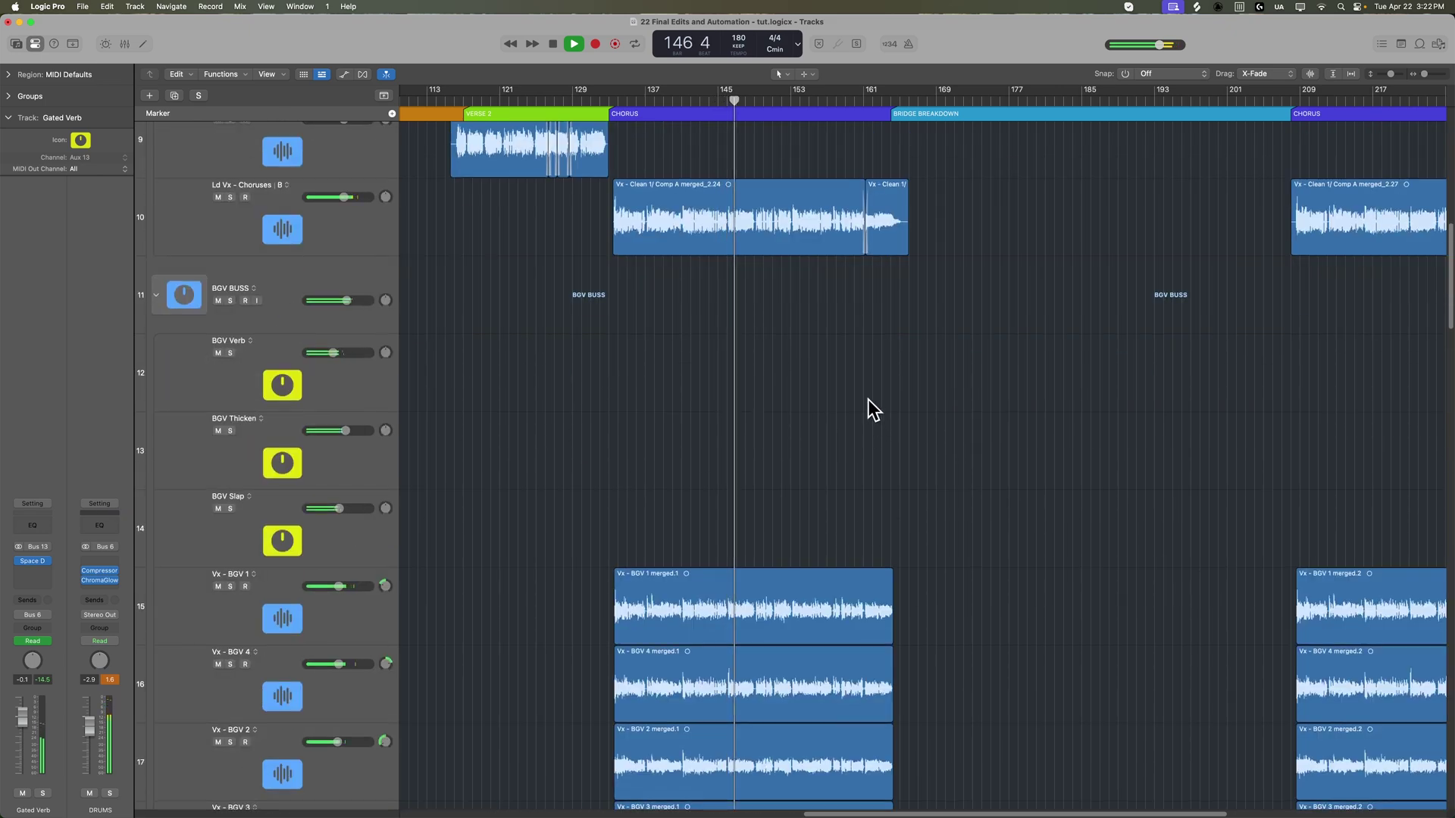
scroll(867, 398, "down", 2)
key("super+Up")
key("super+Up")
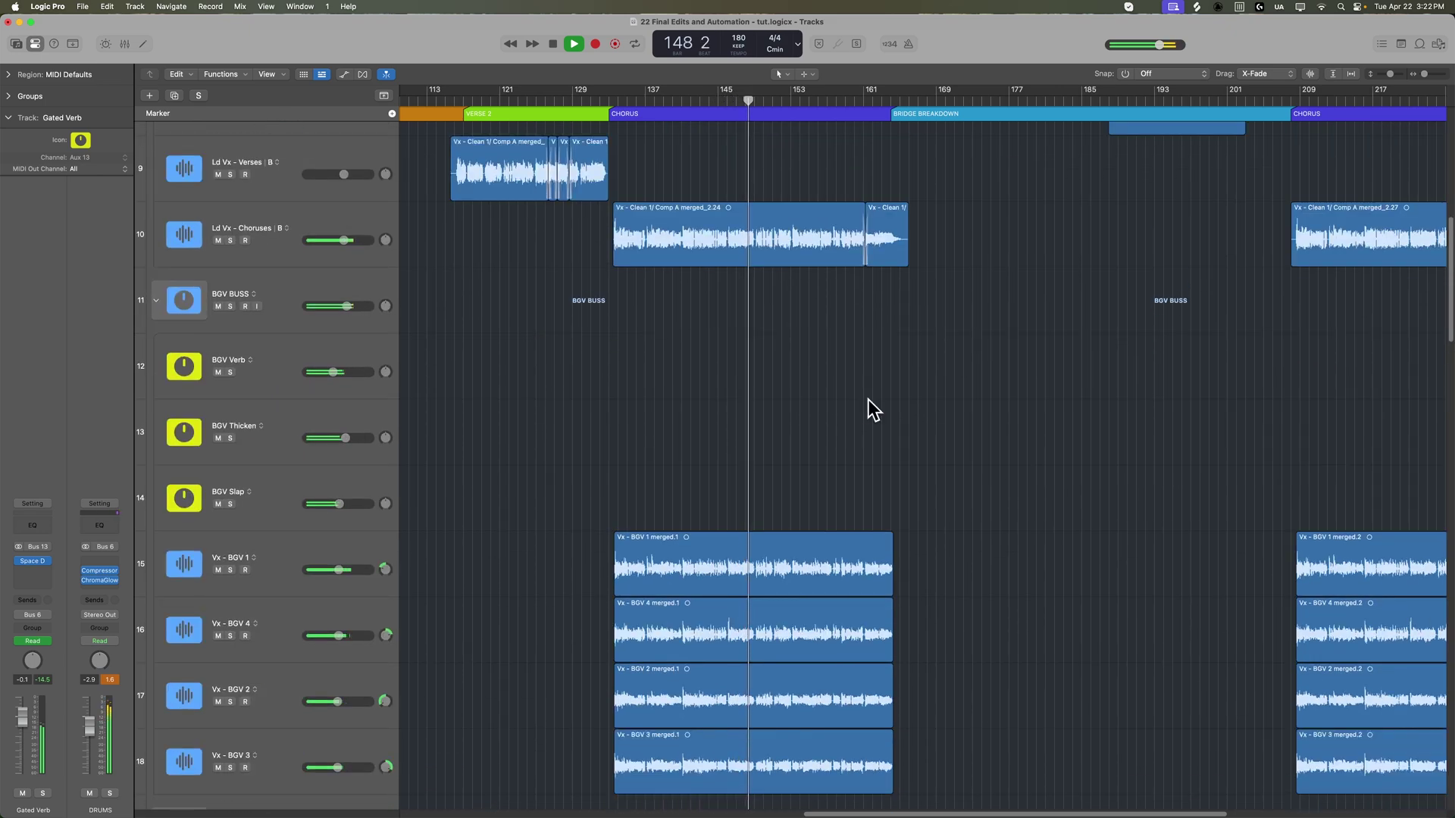
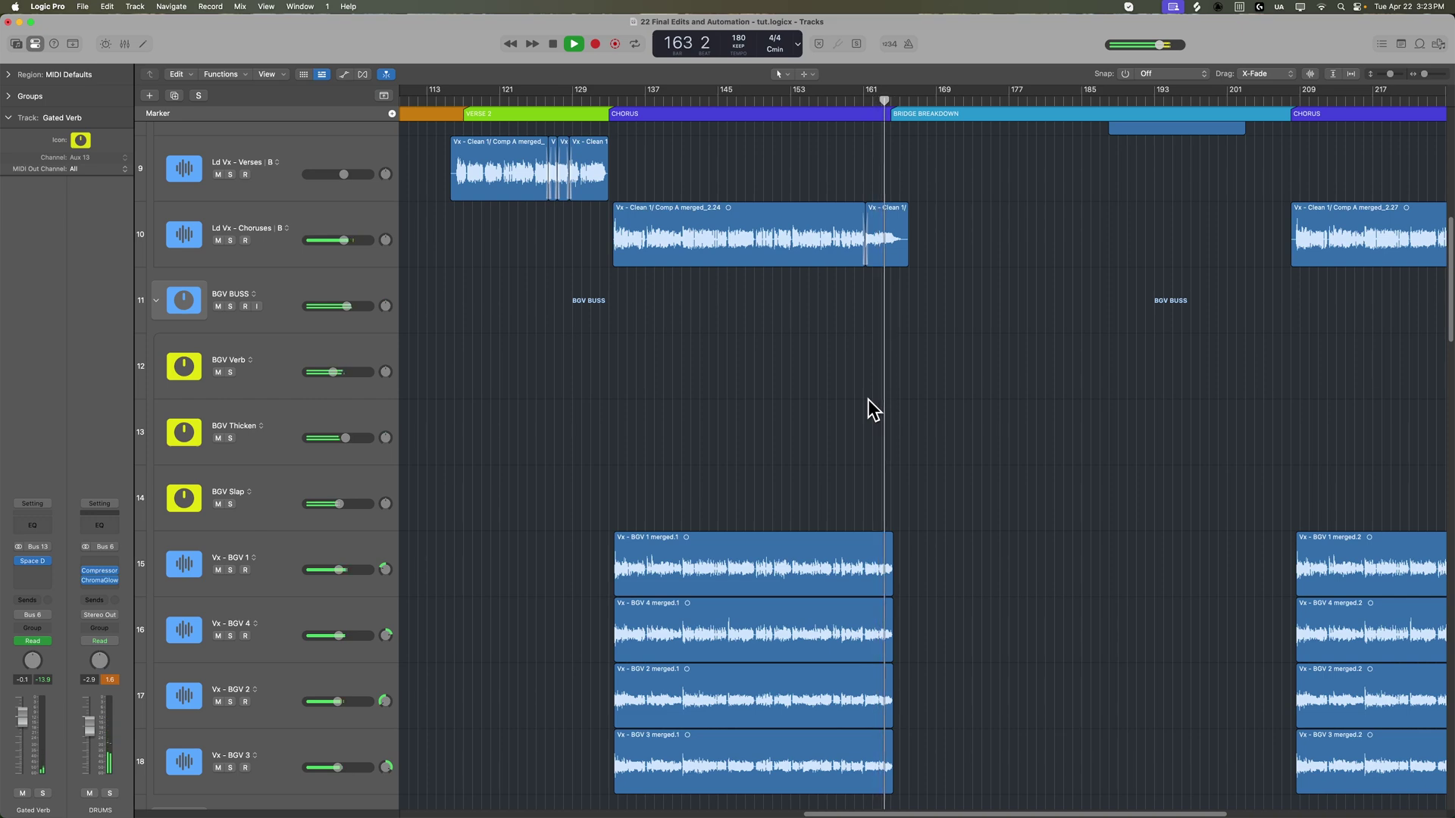
Stop playback at the bridge breakdown and place the playhead at bar 163 beat 2.
scroll(866, 398, "down", 1)
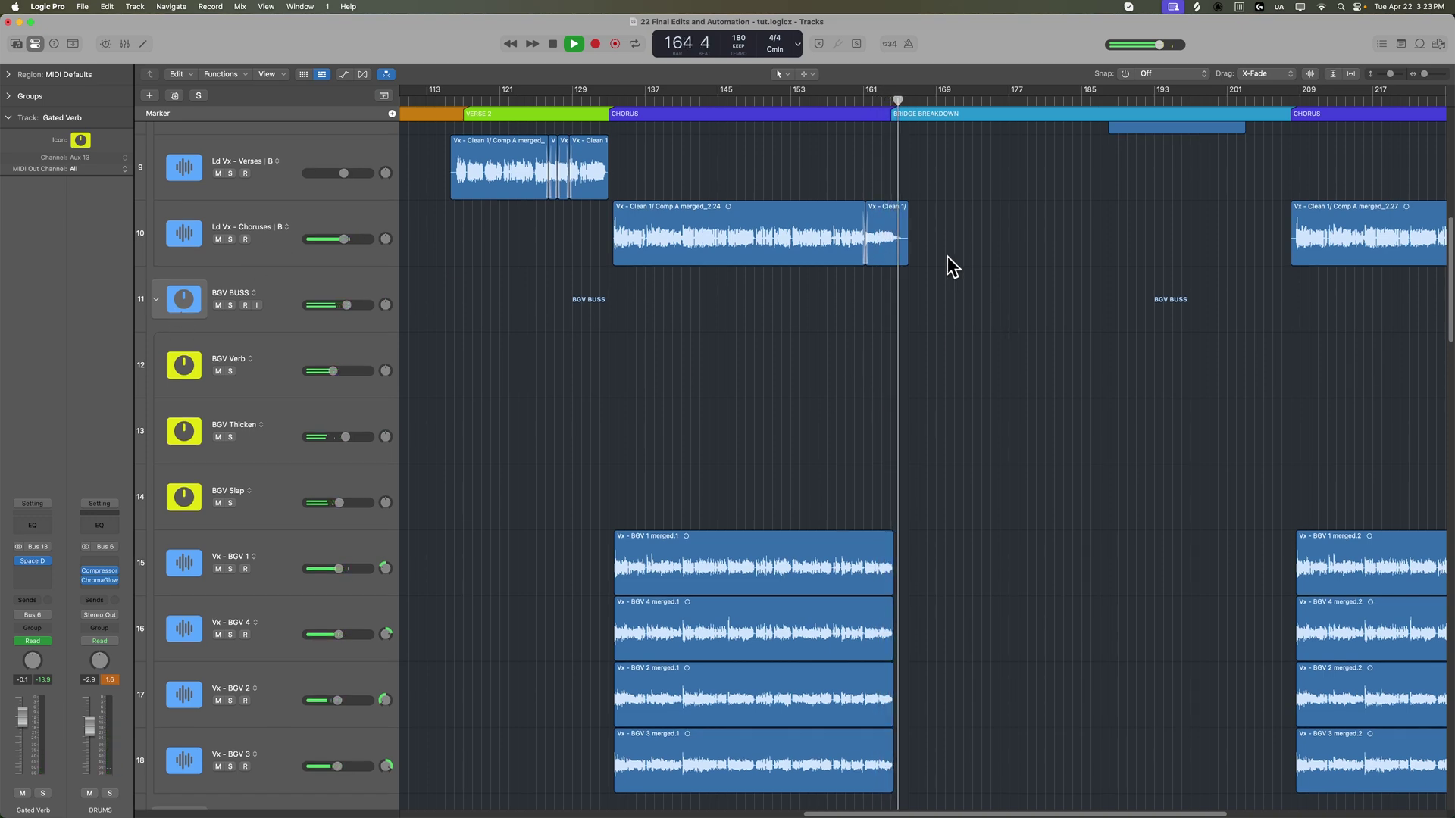
key("space")
left_click(884, 100)
key("super+Right")
key("super+Right")
key("super+Right")
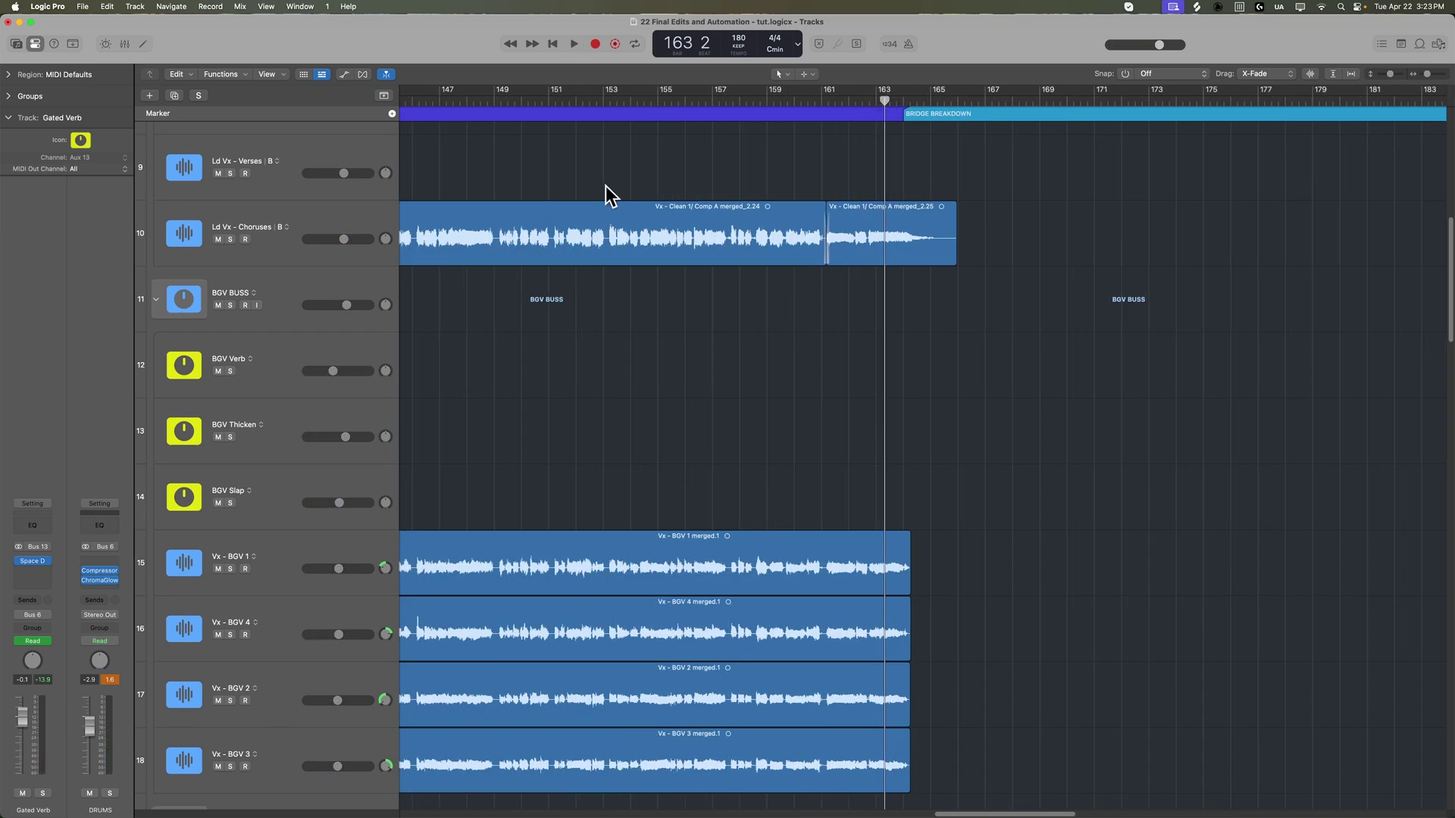
Solo the lead vocal stack and the BGV BUSS stack.
scroll(356, 306, "up", 10)
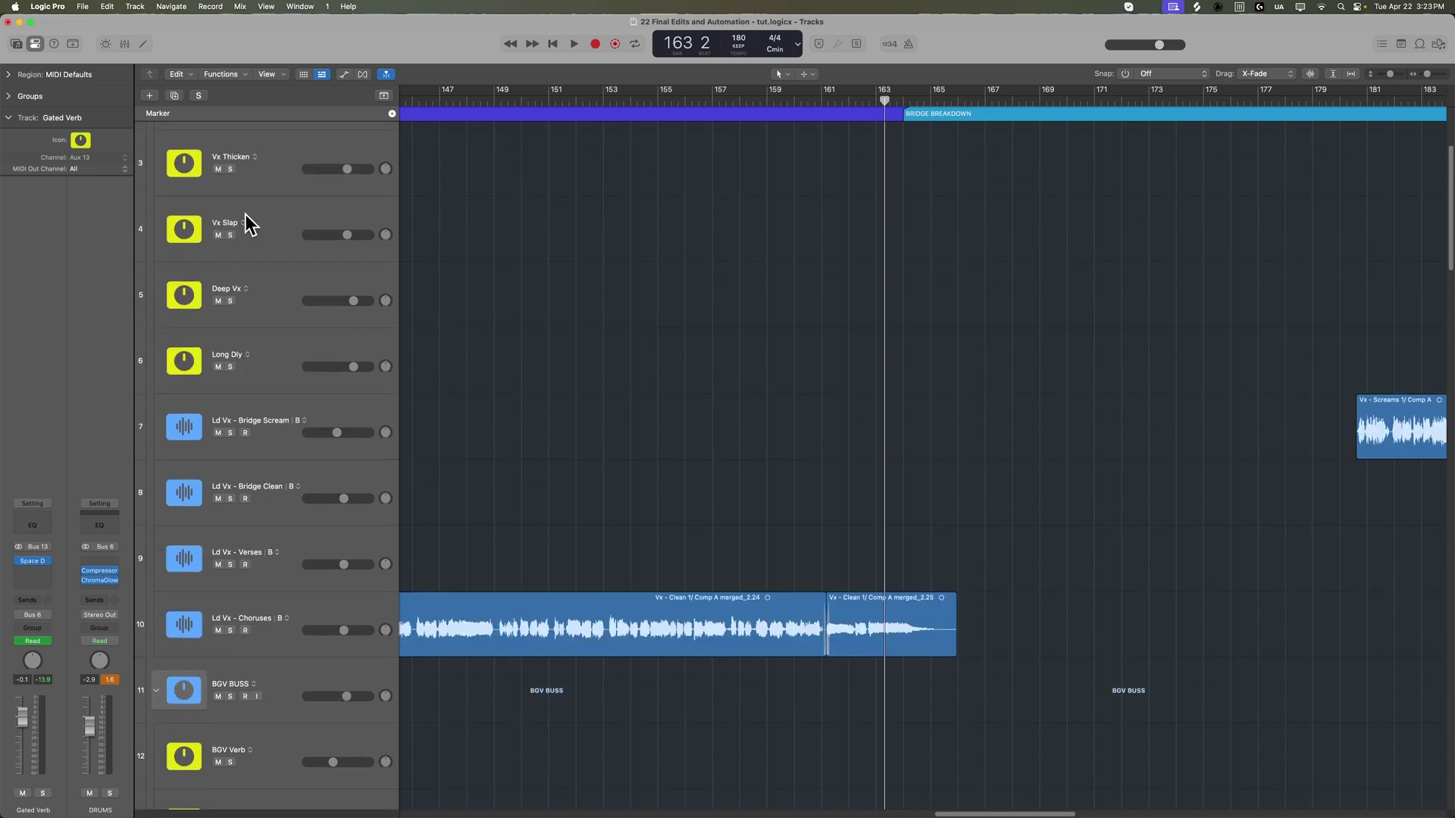
scroll(246, 216, "up", 4)
left_click(230, 160)
scroll(650, 493, "down", 4)
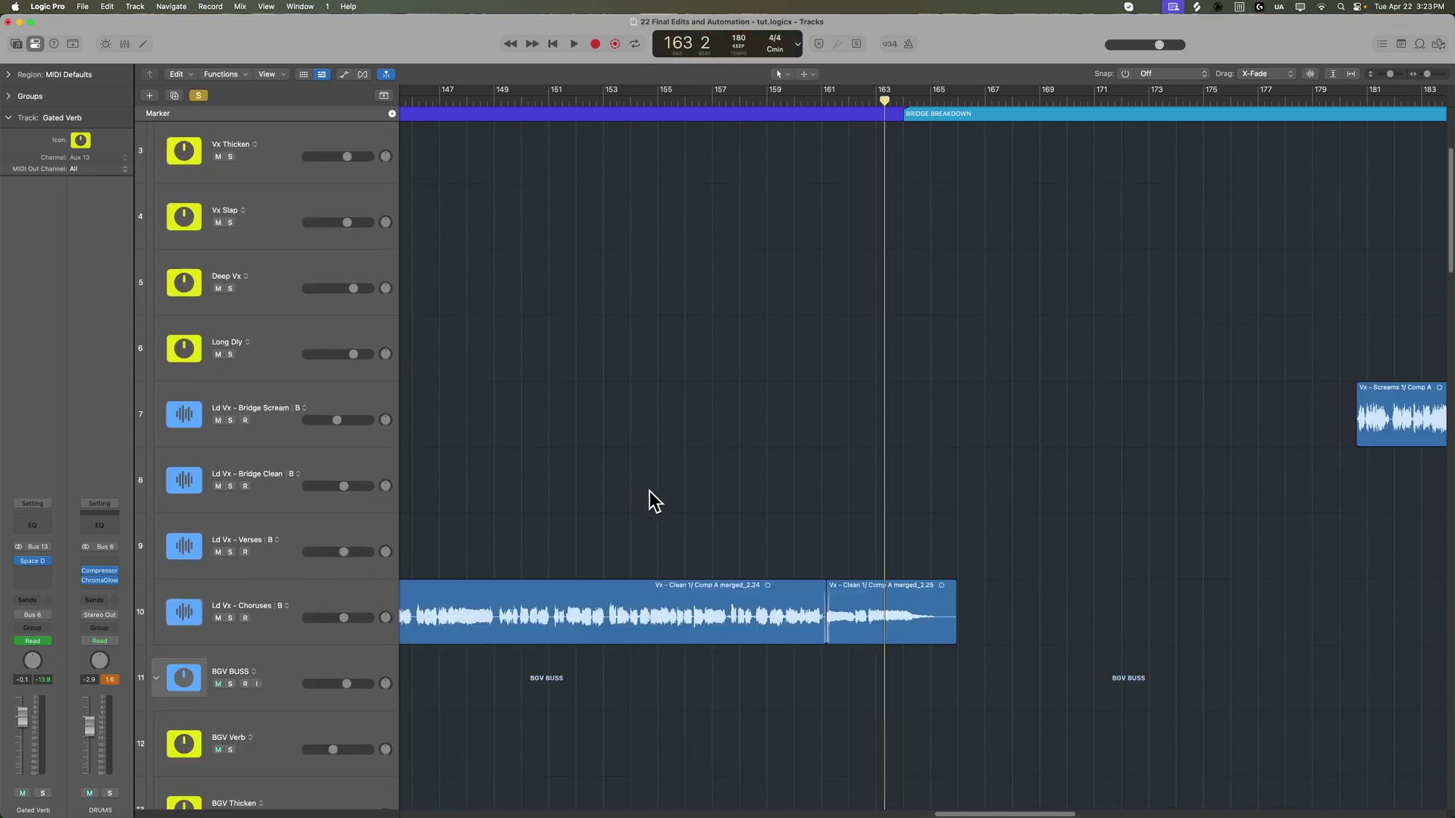
scroll(650, 500, "down", 3)
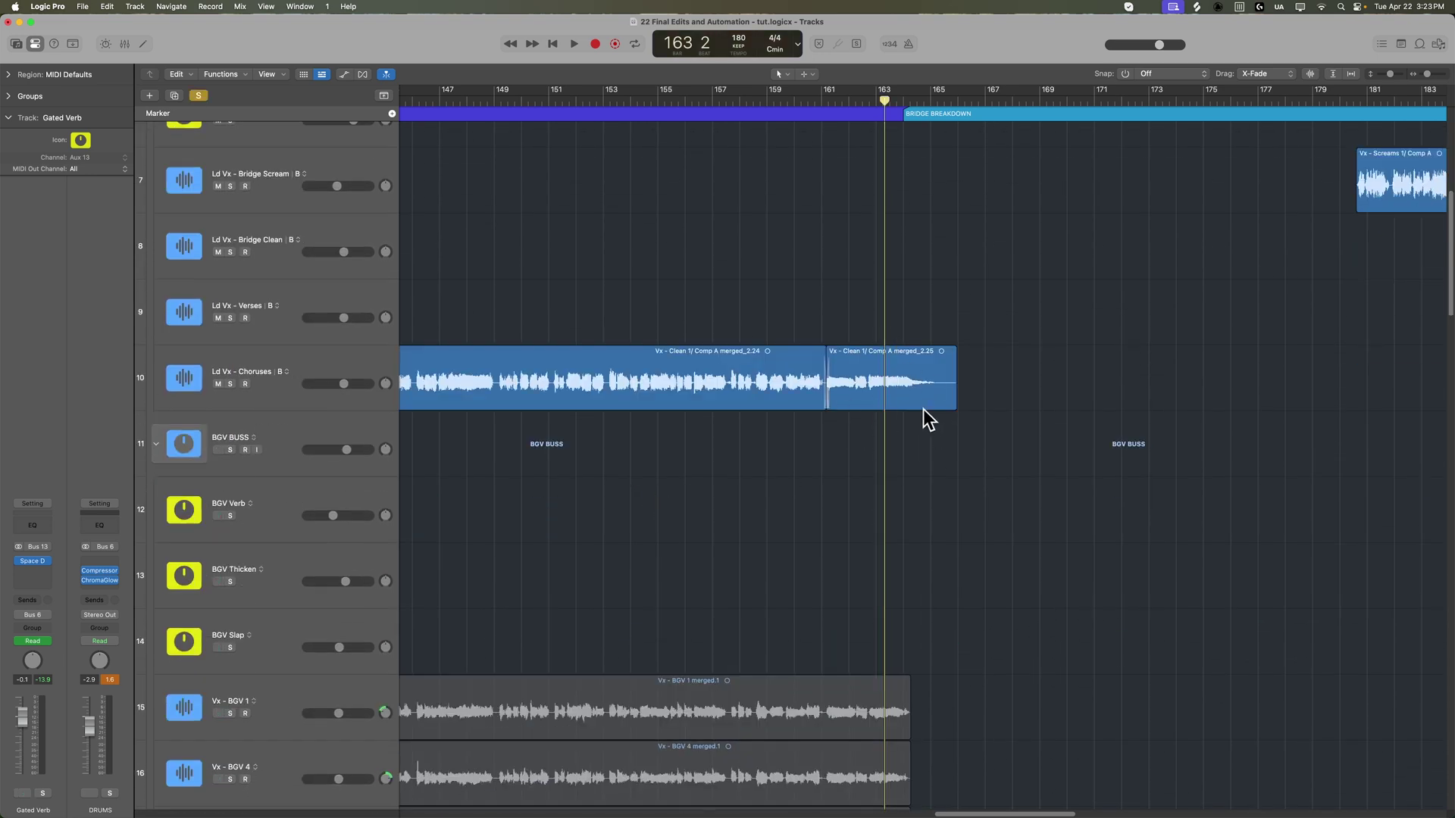
scroll(455, 515, "down", 1)
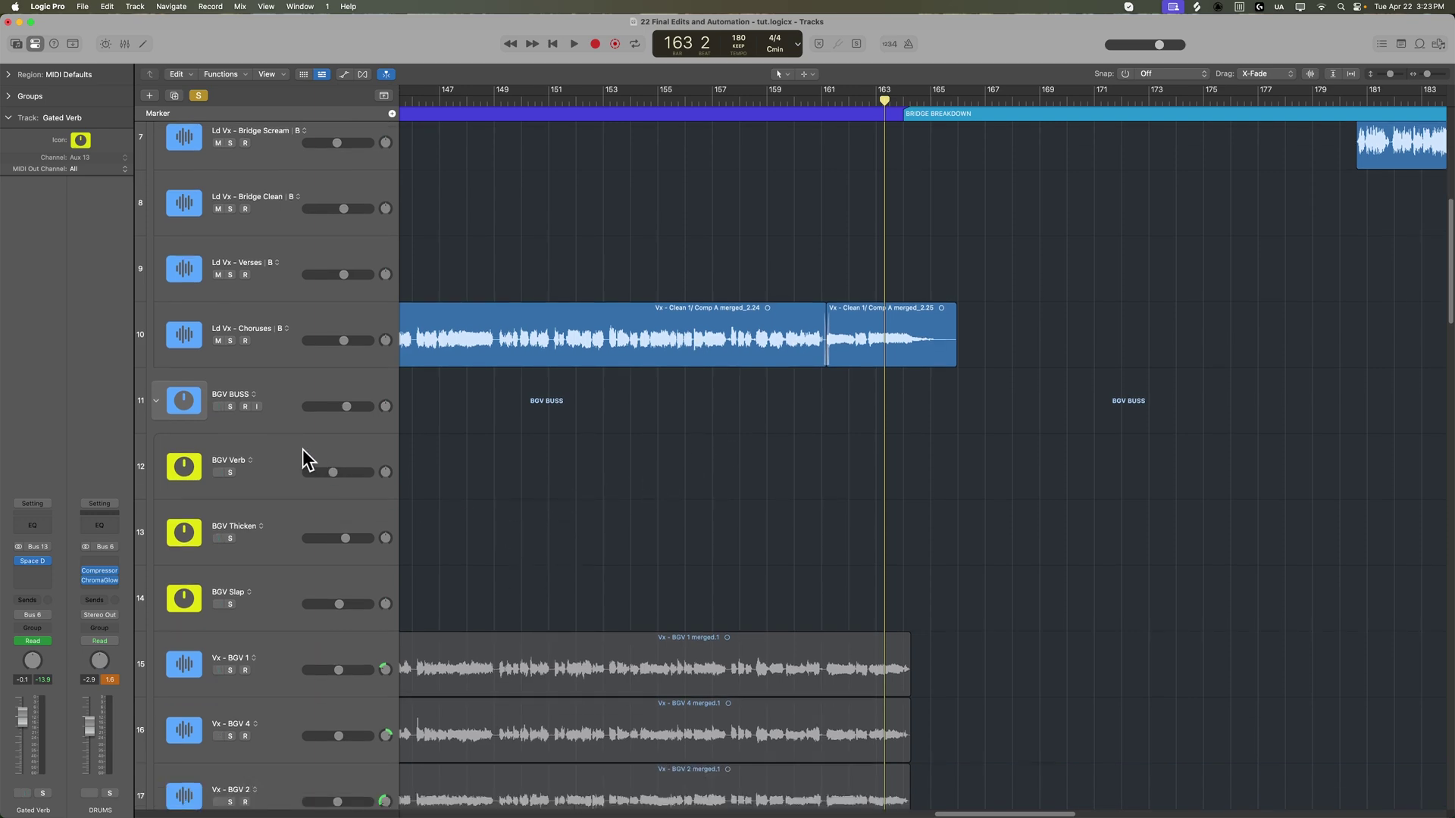
left_click(230, 407)
Play the soloed vocals from bar 160 beat 4 into the bridge breakdown, then place the playhead at bar 161 beat 2.
left_click(819, 101)
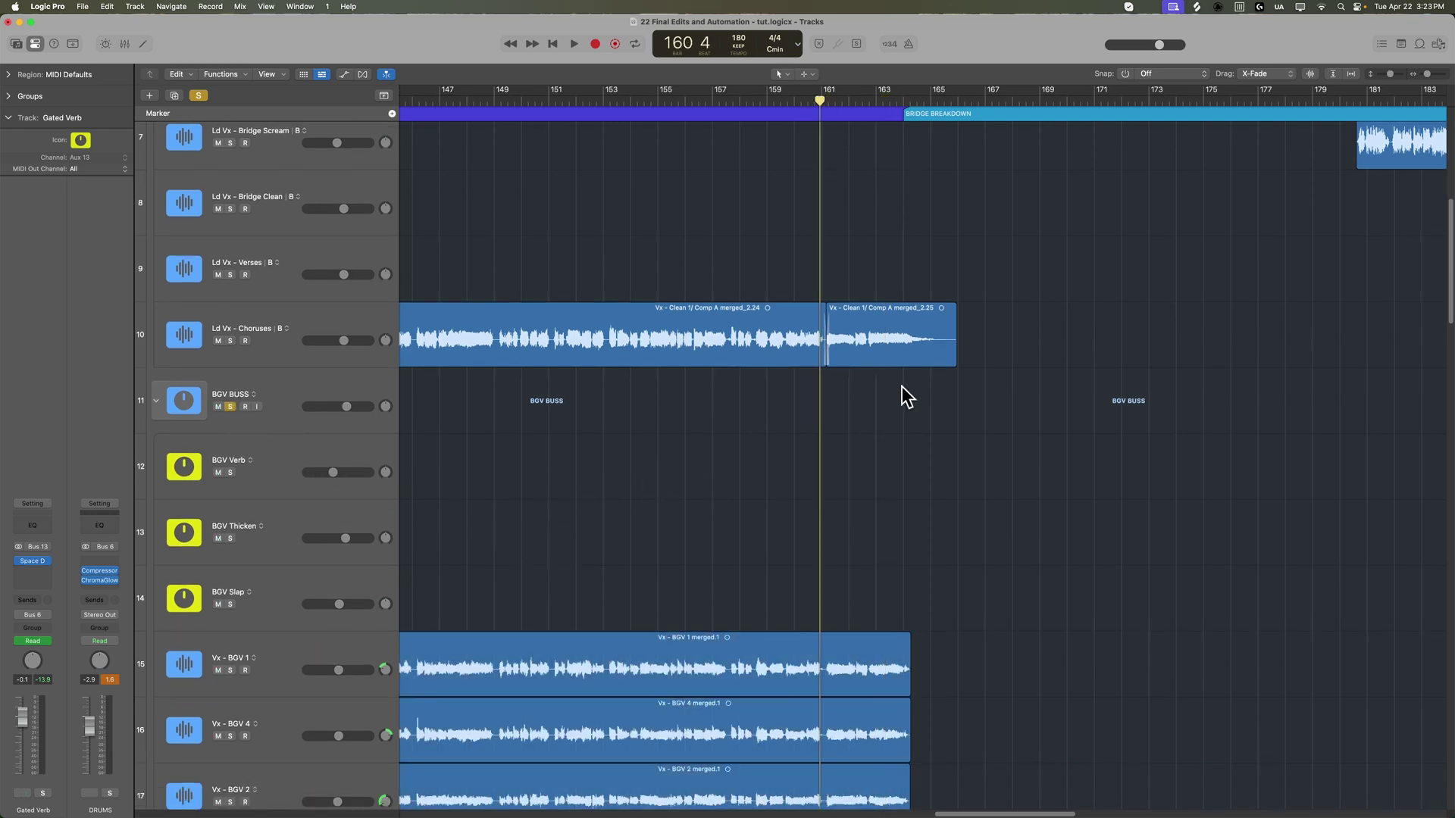
scroll(922, 460, "up", 1)
key("super+Right")
key("super+Right")
key("super+Right")
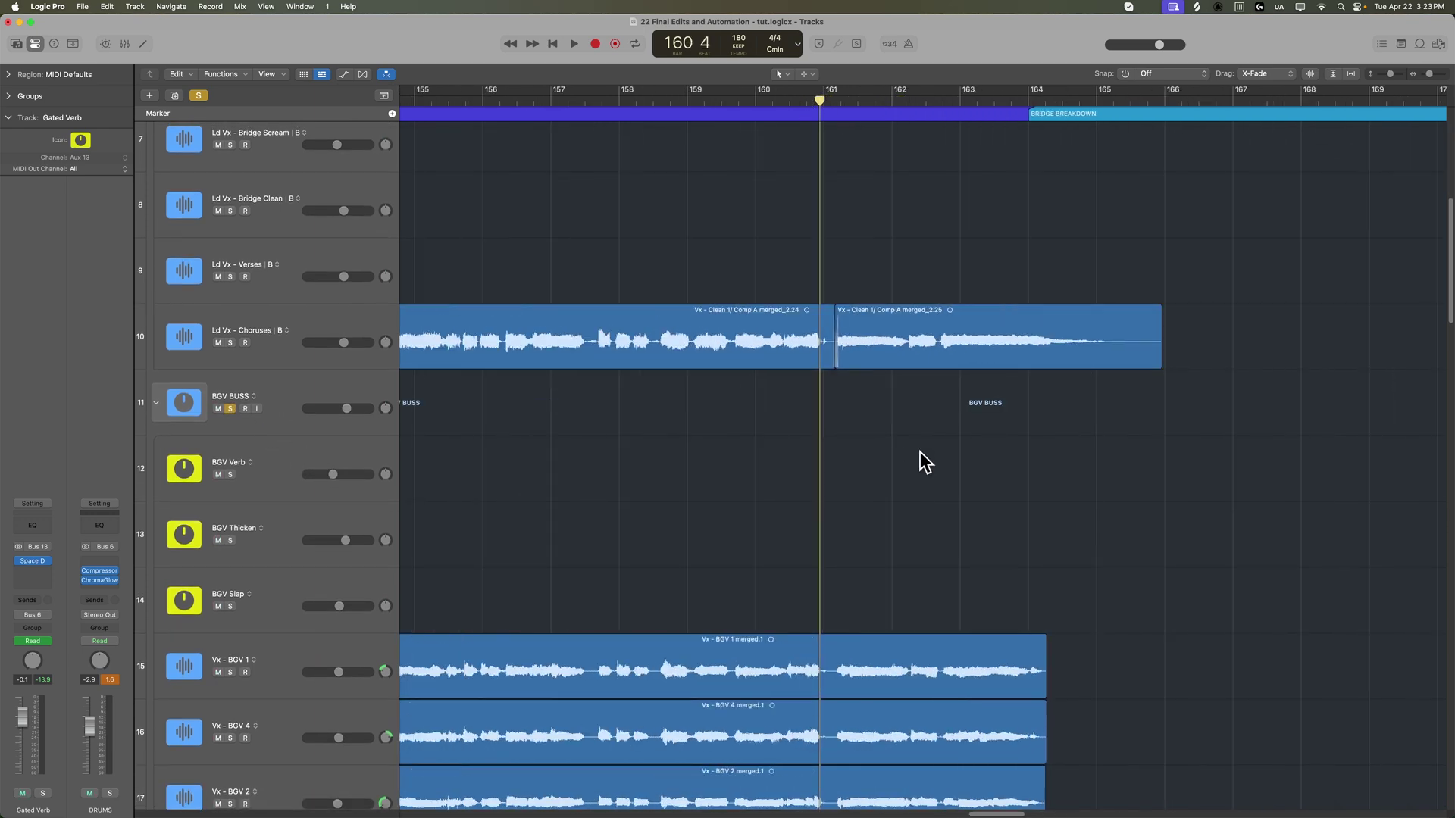
scroll(917, 453, "down", 7)
scroll(914, 444, "up", 4)
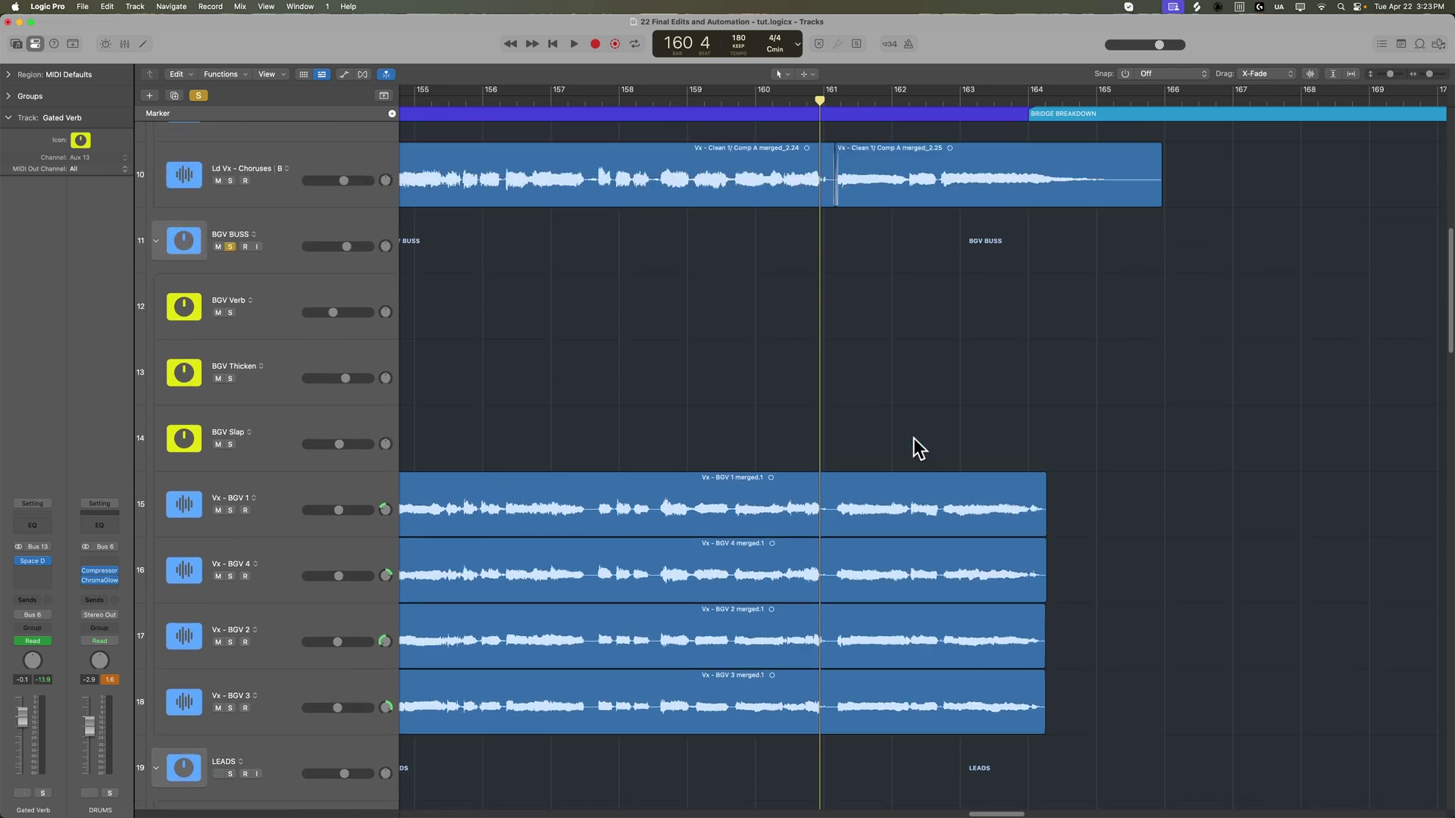
key("space")
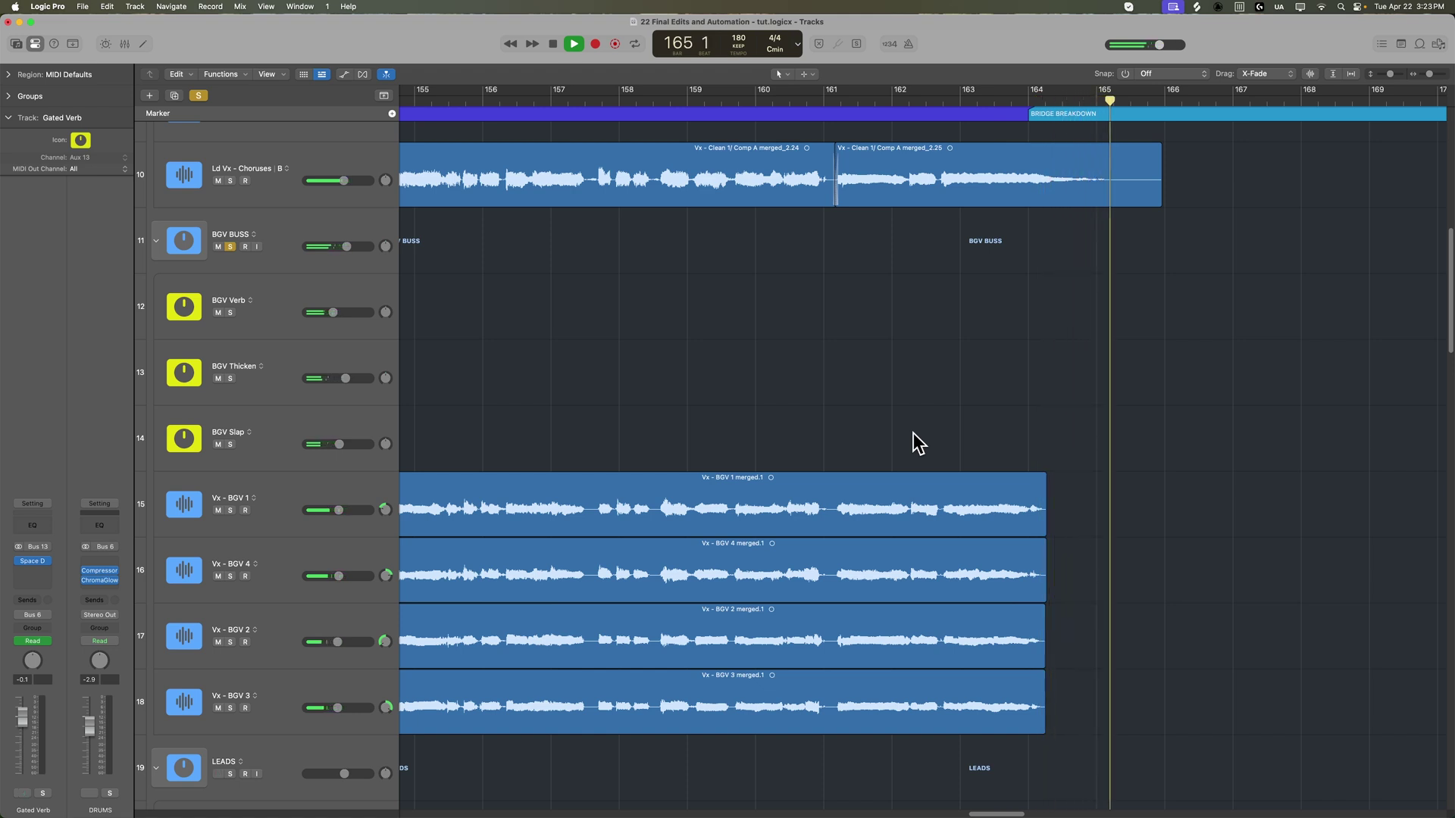
key("space")
left_click_drag(941, 103, 856, 102)
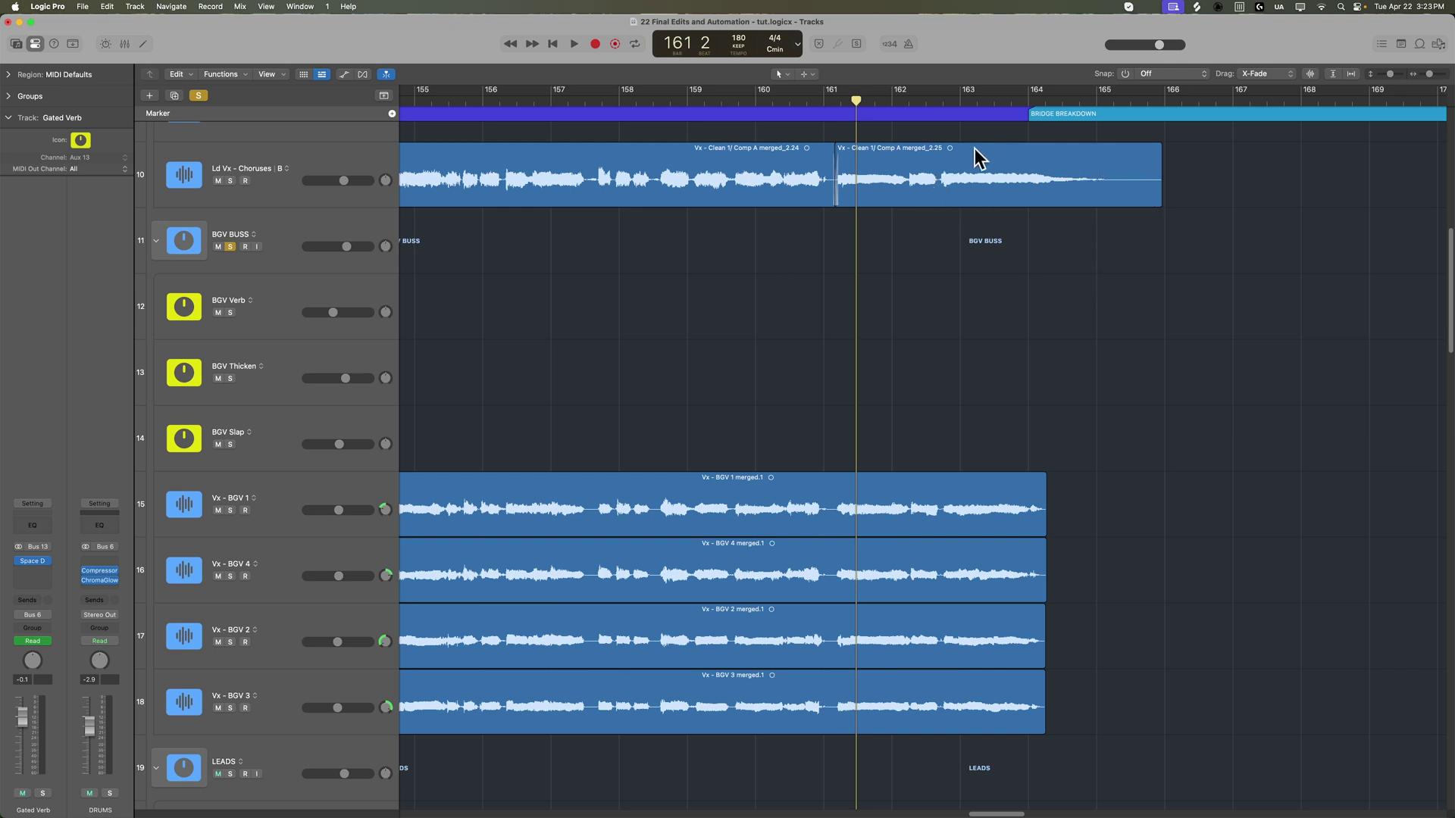
Show automation and add volume points just after bar 161 and at bar 165 on the four Vx - BGV tracks.
key("a")
key("super+a")
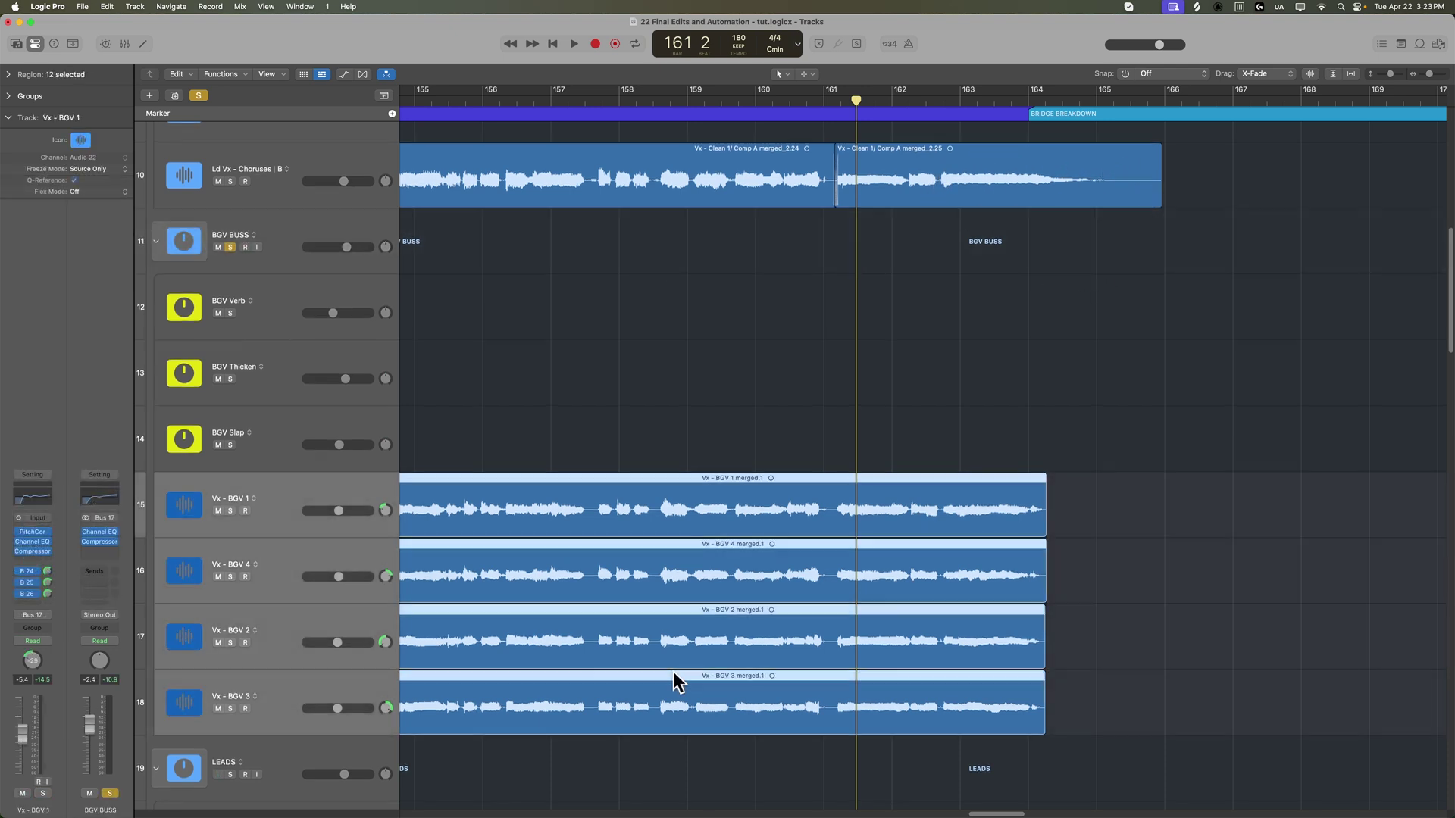
scroll(847, 610, "right", 5)
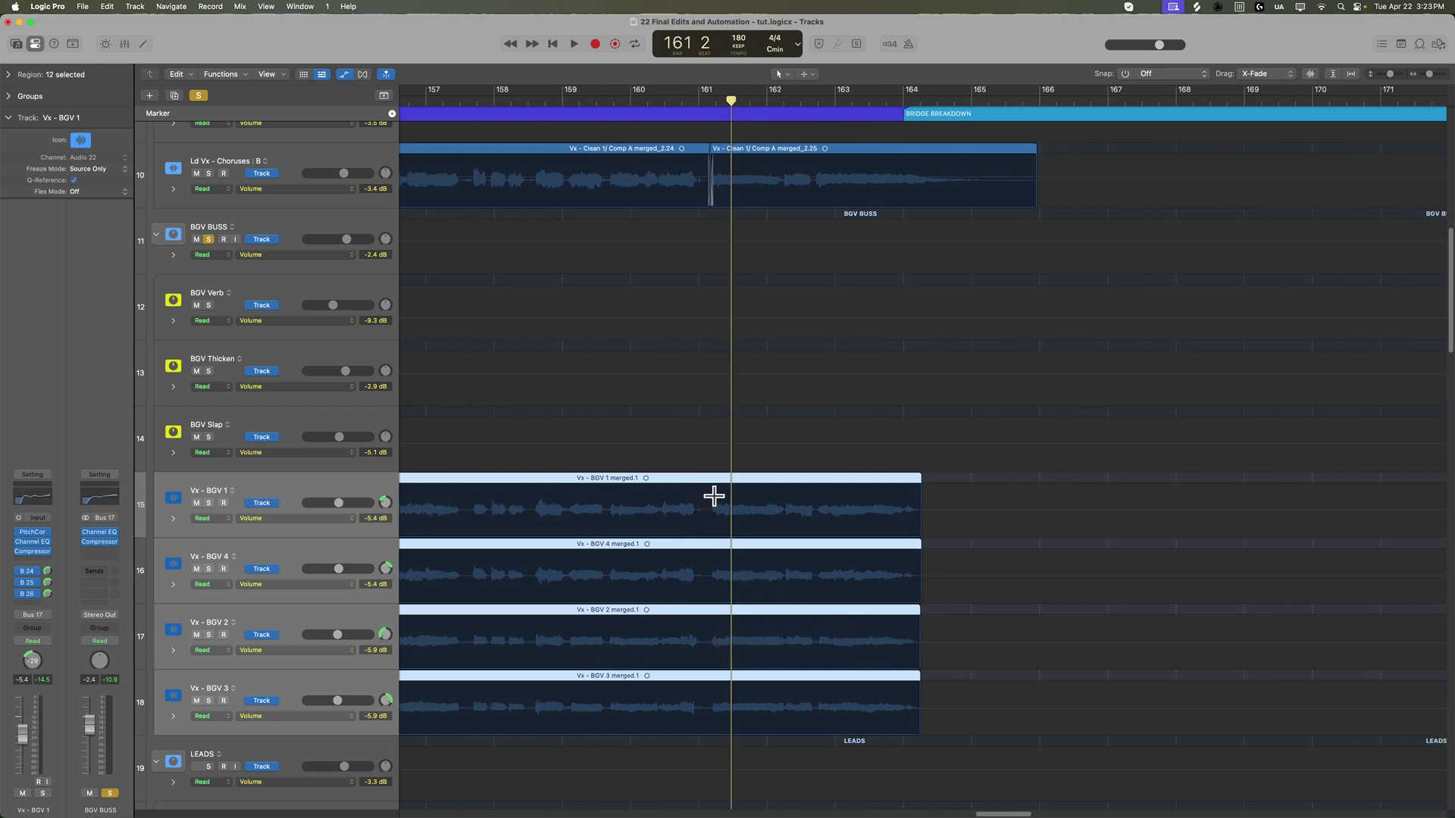
left_click_drag(716, 500, 973, 720)
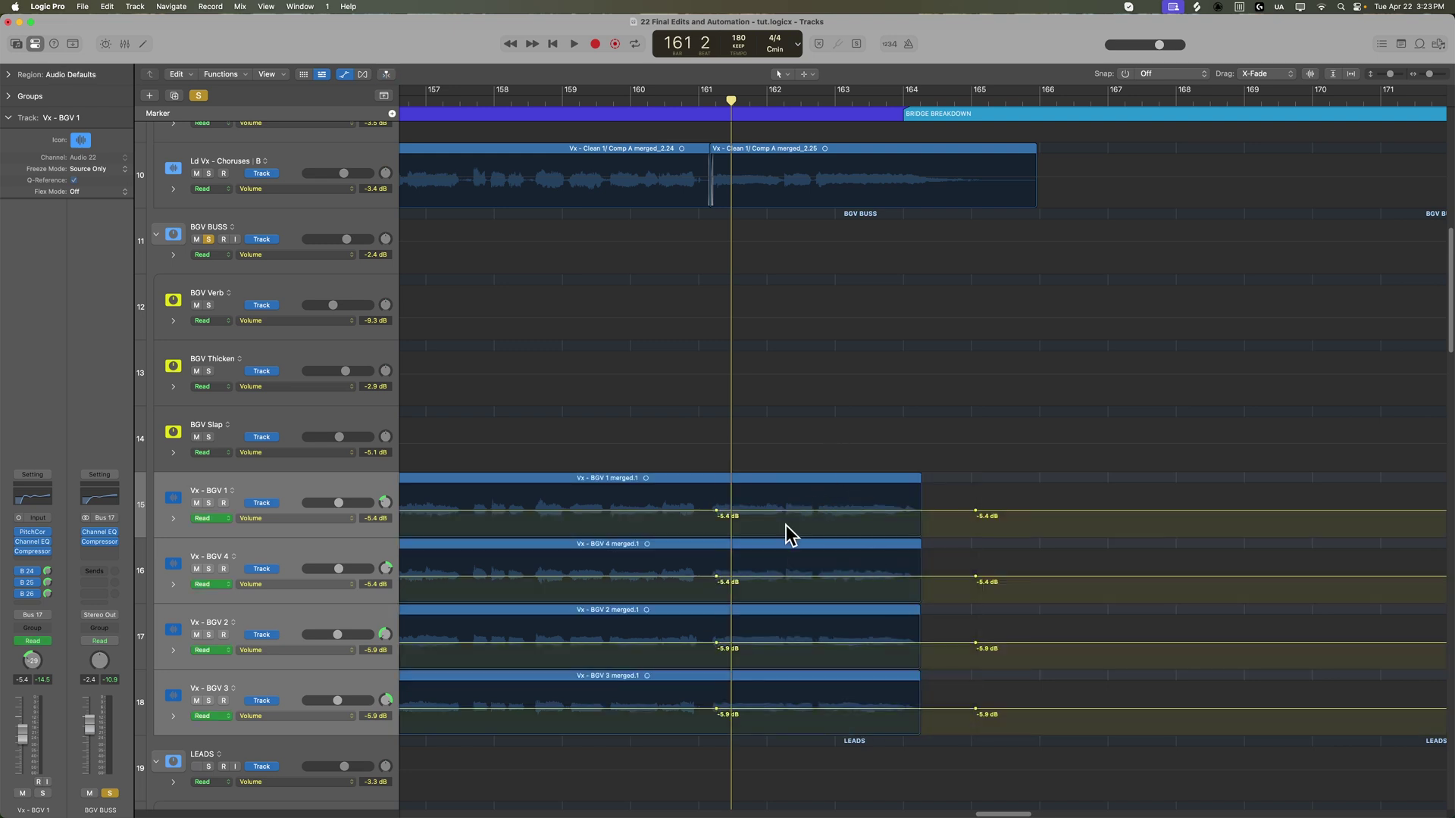
Fade the four Vx - BGV volumes to -∞ dB at bar 164, restore their original levels after bar 167, and play the fade.
left_click_drag(1101, 511, 1082, 554)
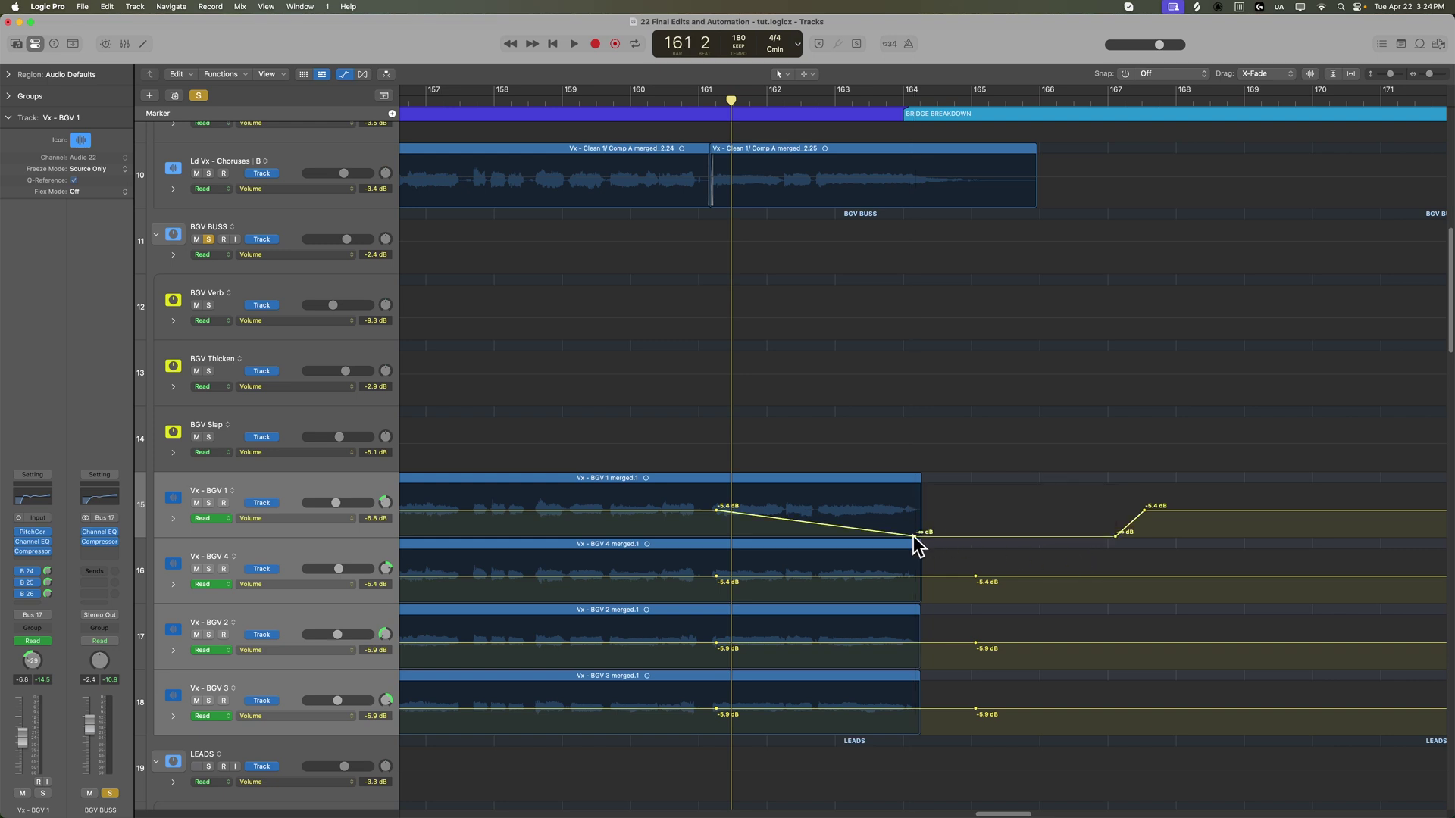
left_click_drag(914, 537, 903, 536)
left_click_drag(976, 578, 903, 578)
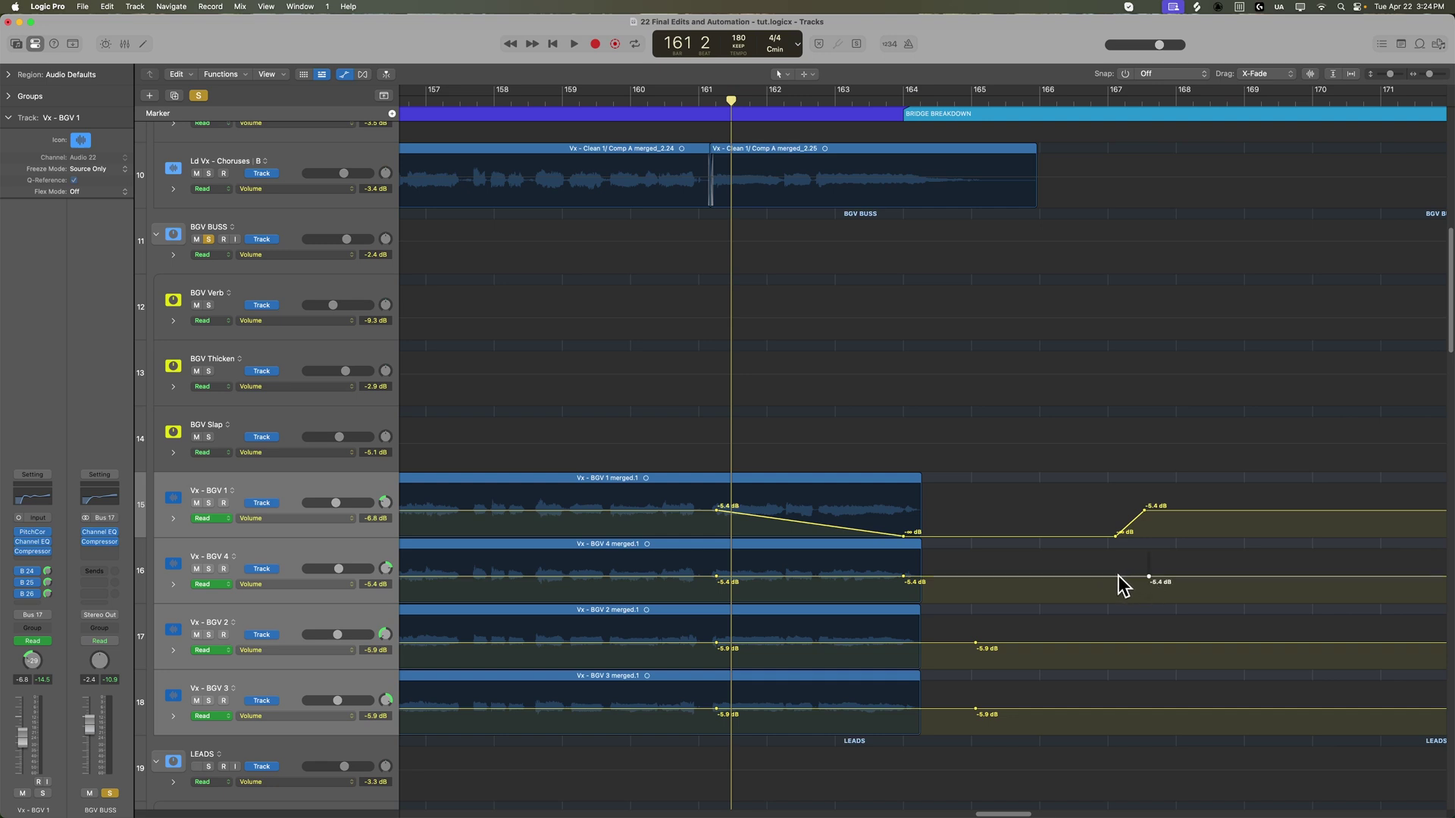
left_click_drag(1090, 577, 1084, 642)
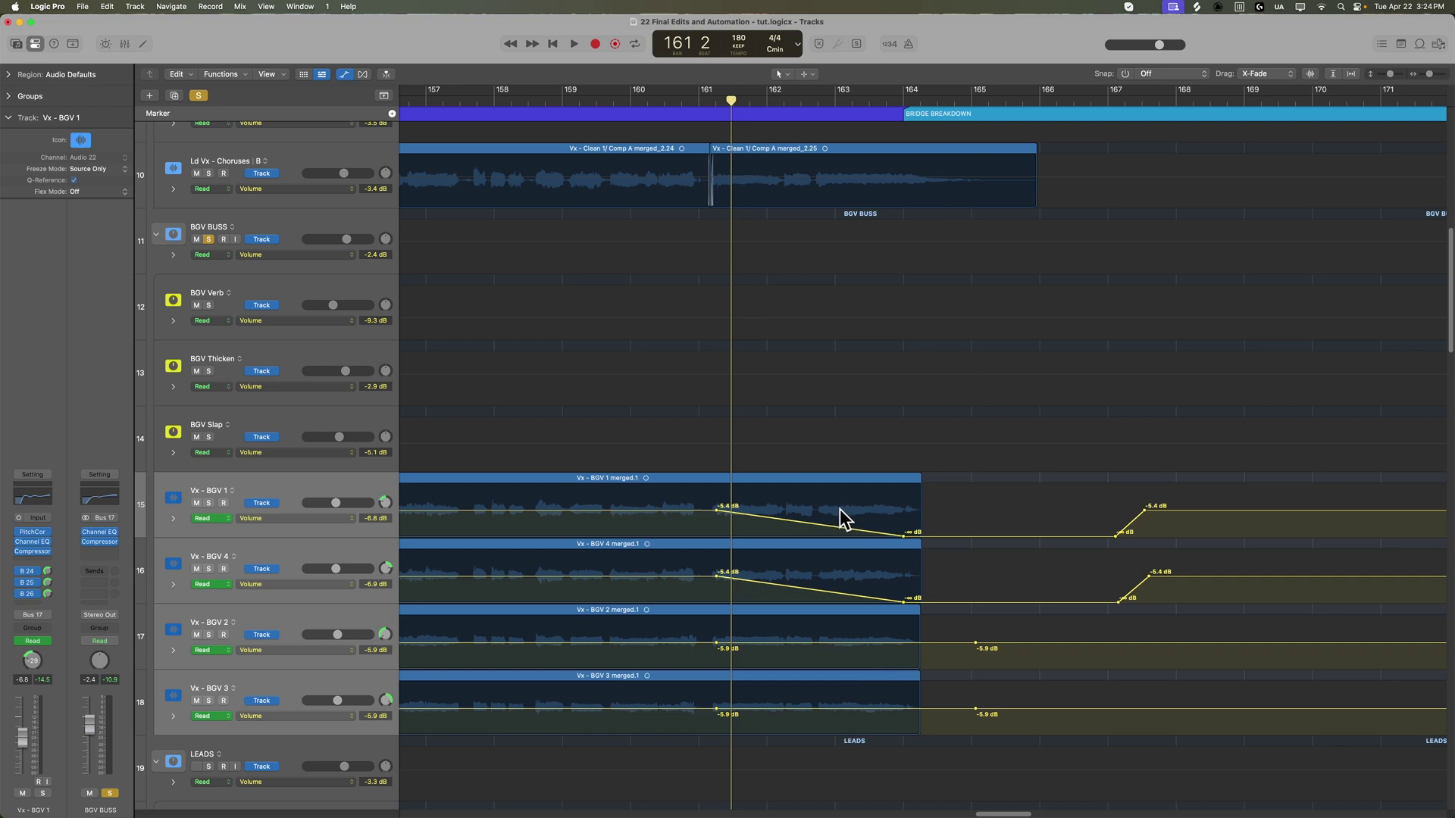
key("space")
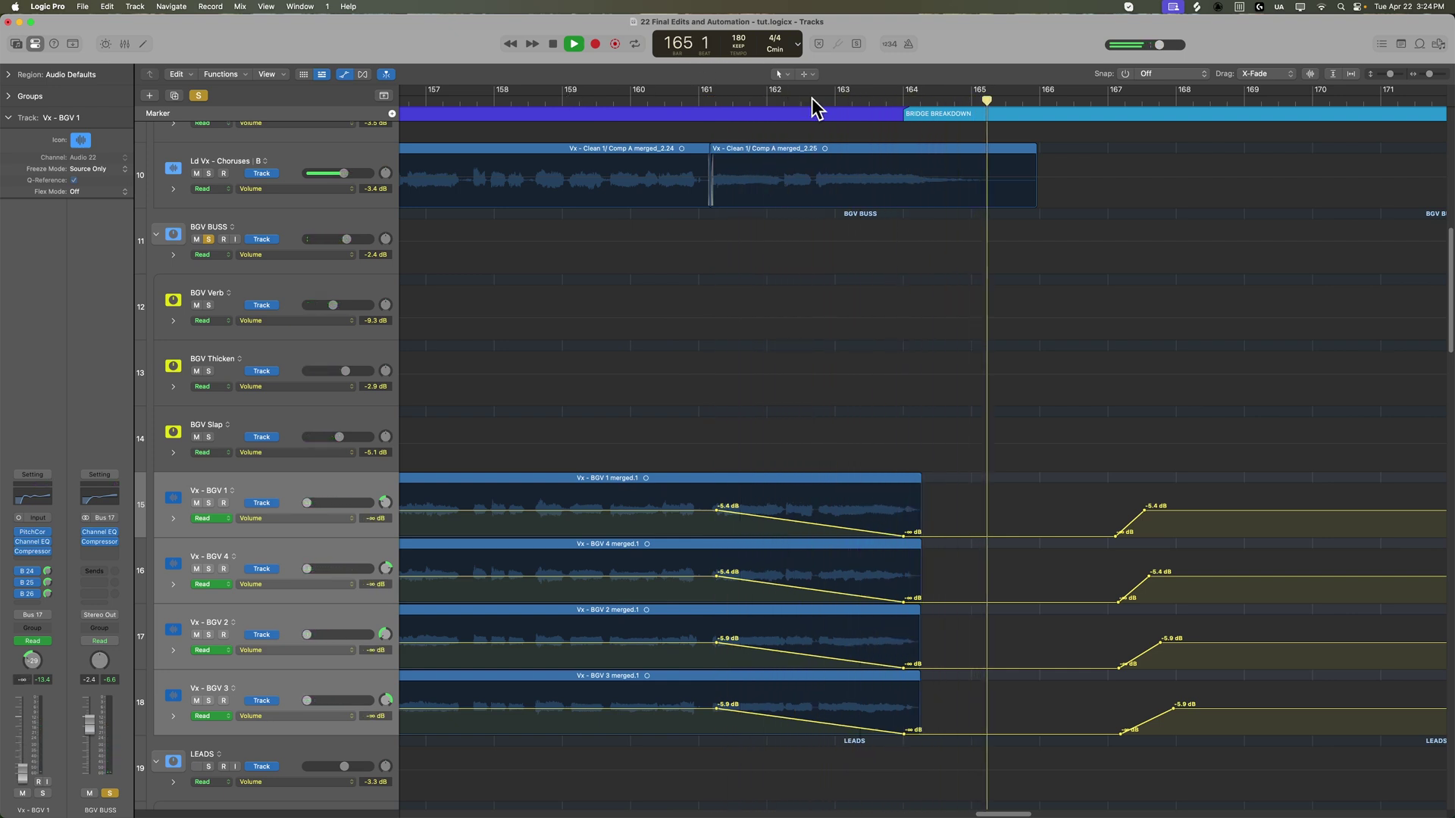
Move the fade-out endpoints of the four BGV volume curves back to about bar 163 beat 3 and play the result.
key("space")
left_click(866, 534)
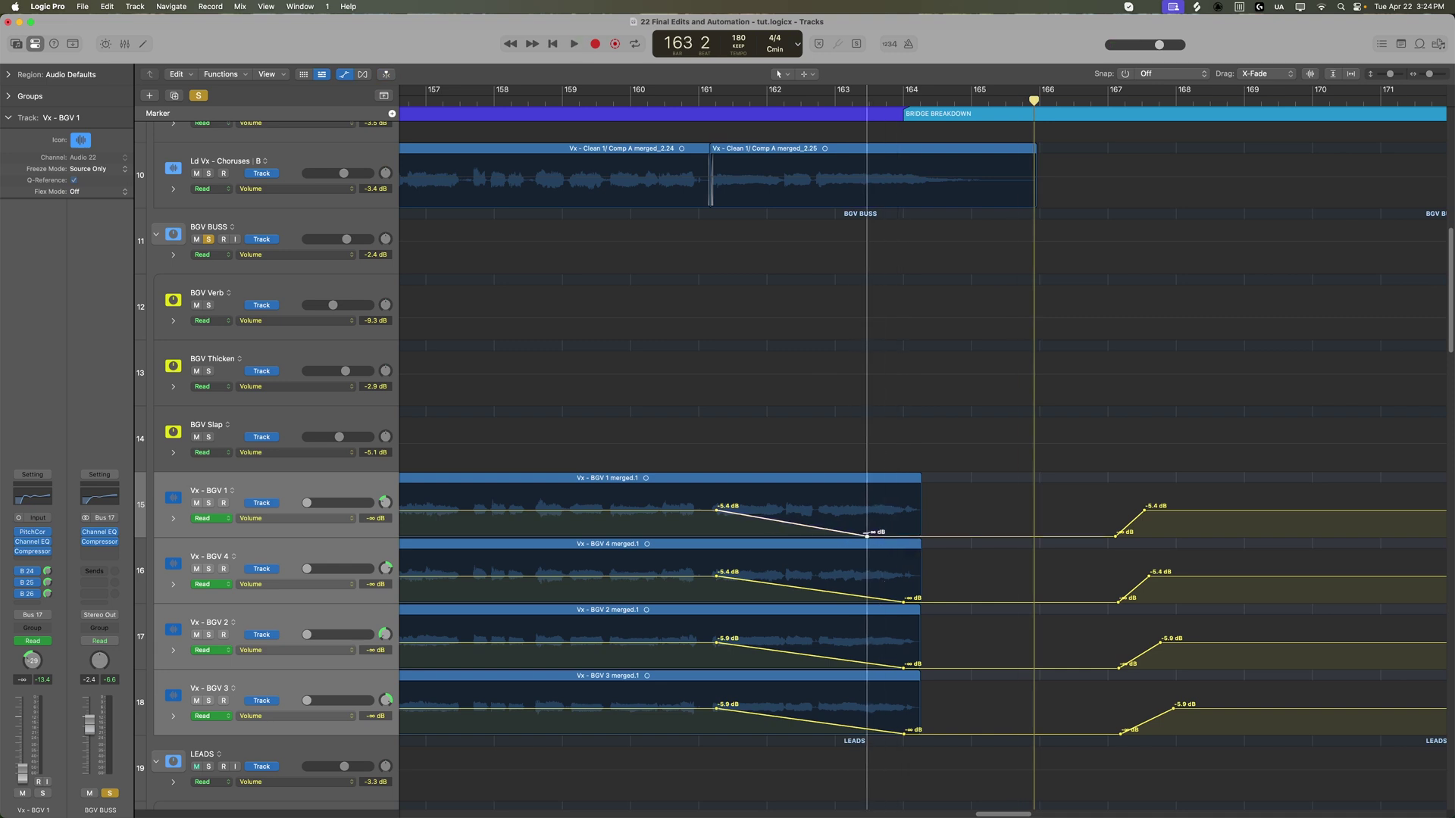
left_click_drag(903, 603, 866, 602)
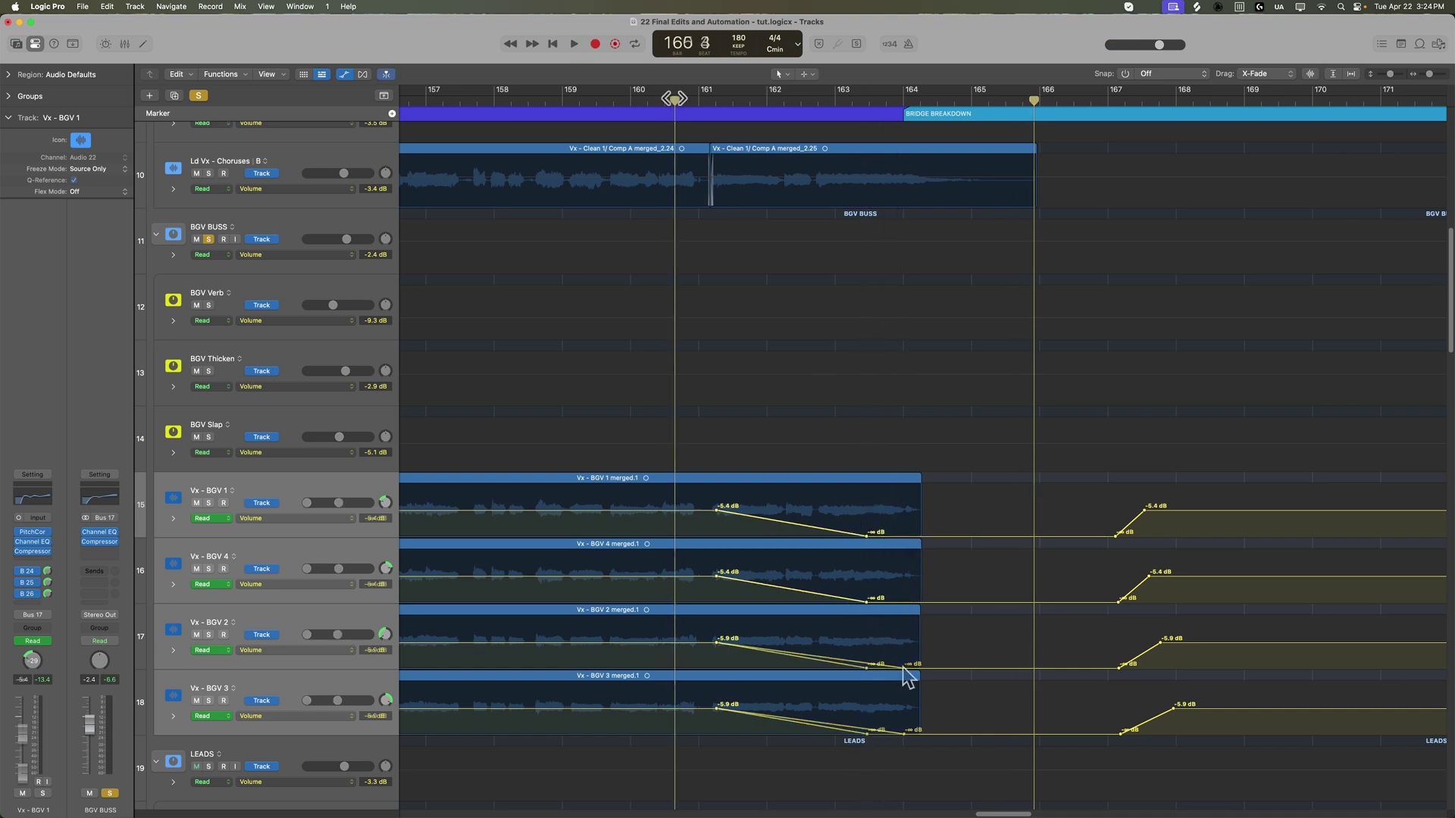
key("space")
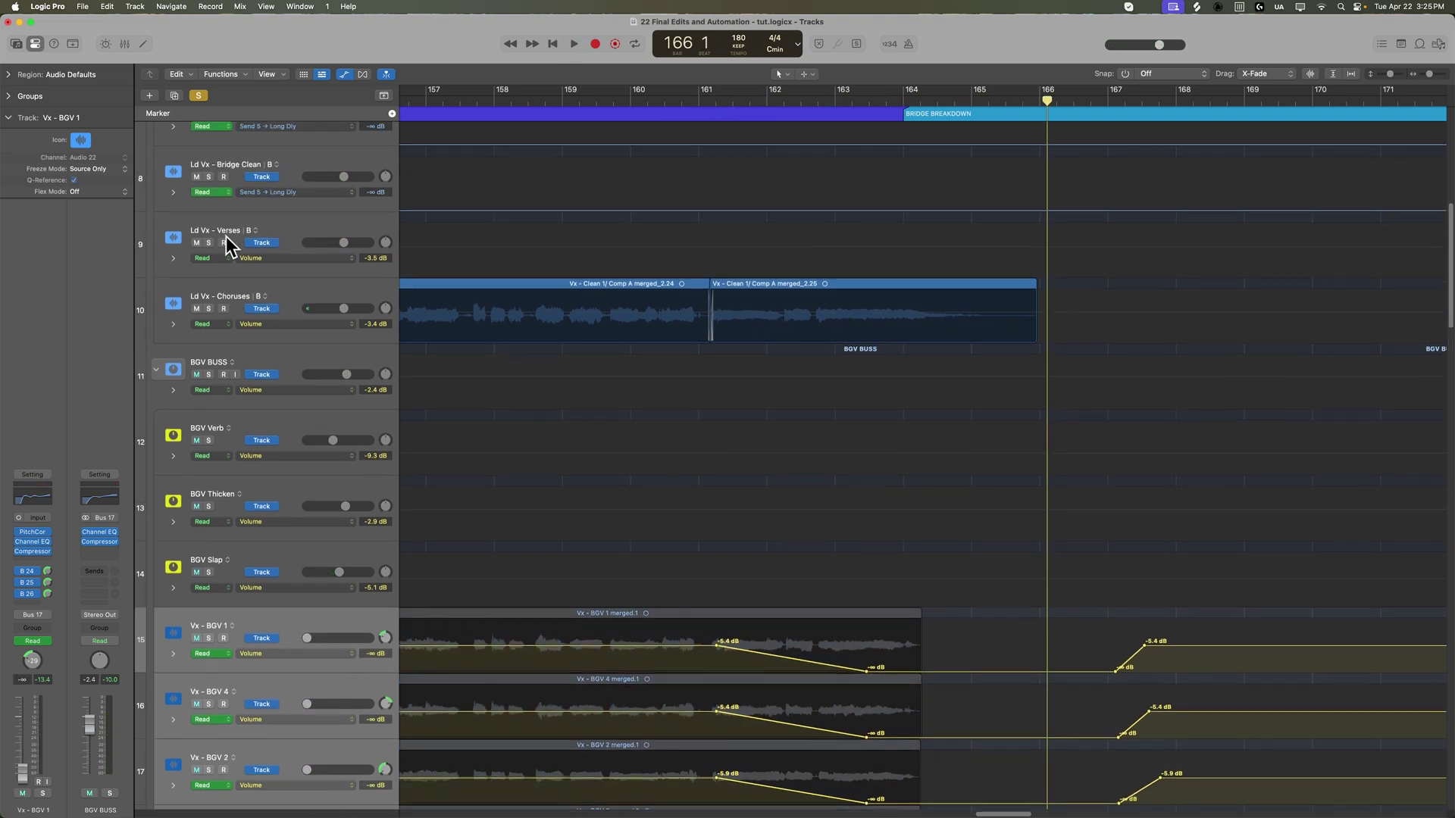
Clear the vocal bus solos and play the full mix from bar 160 beat 3 with automation hidden.
scroll(221, 220, "up", 2)
scroll(217, 206, "up", 5)
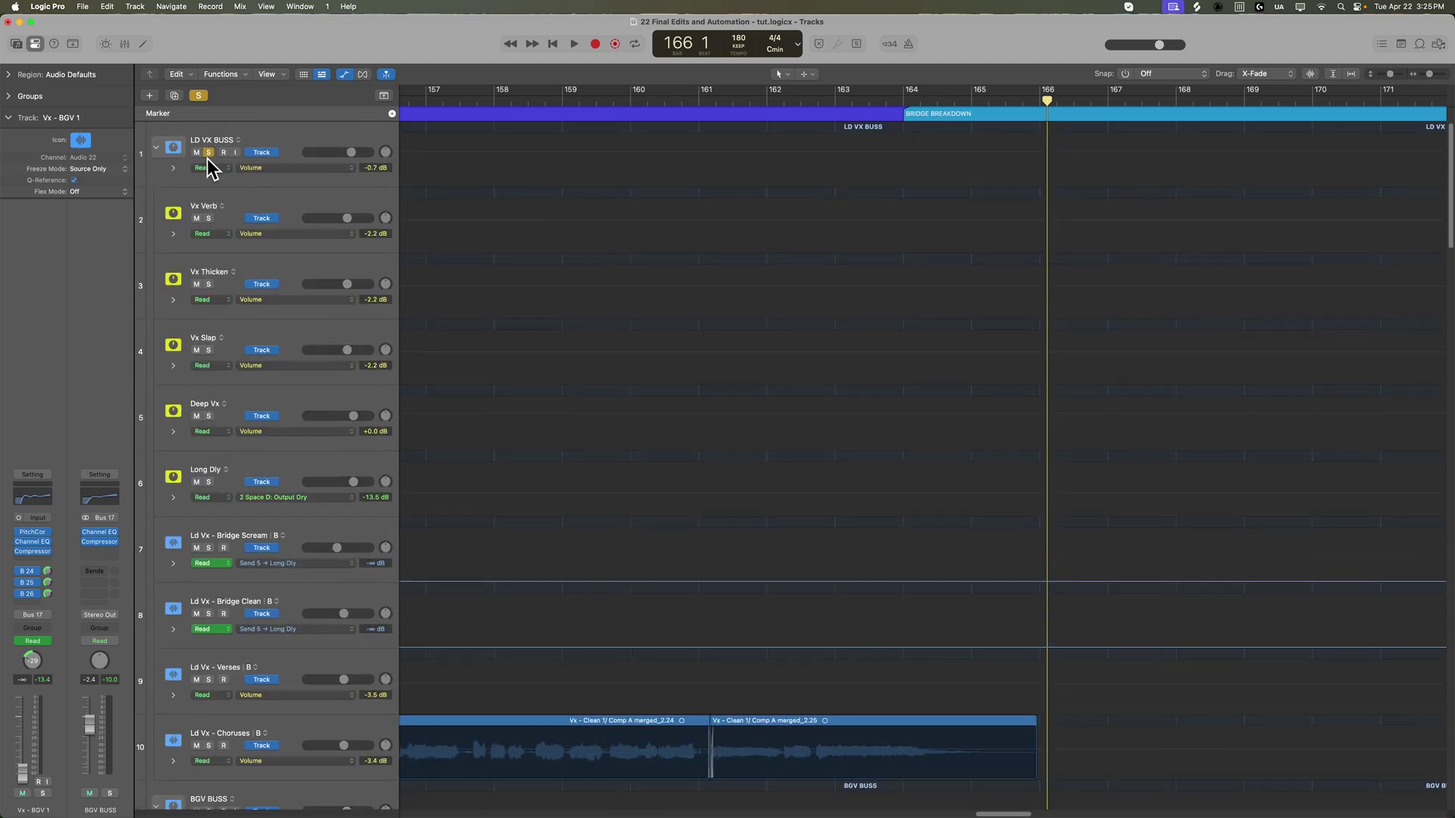
key("a")
left_click(684, 96)
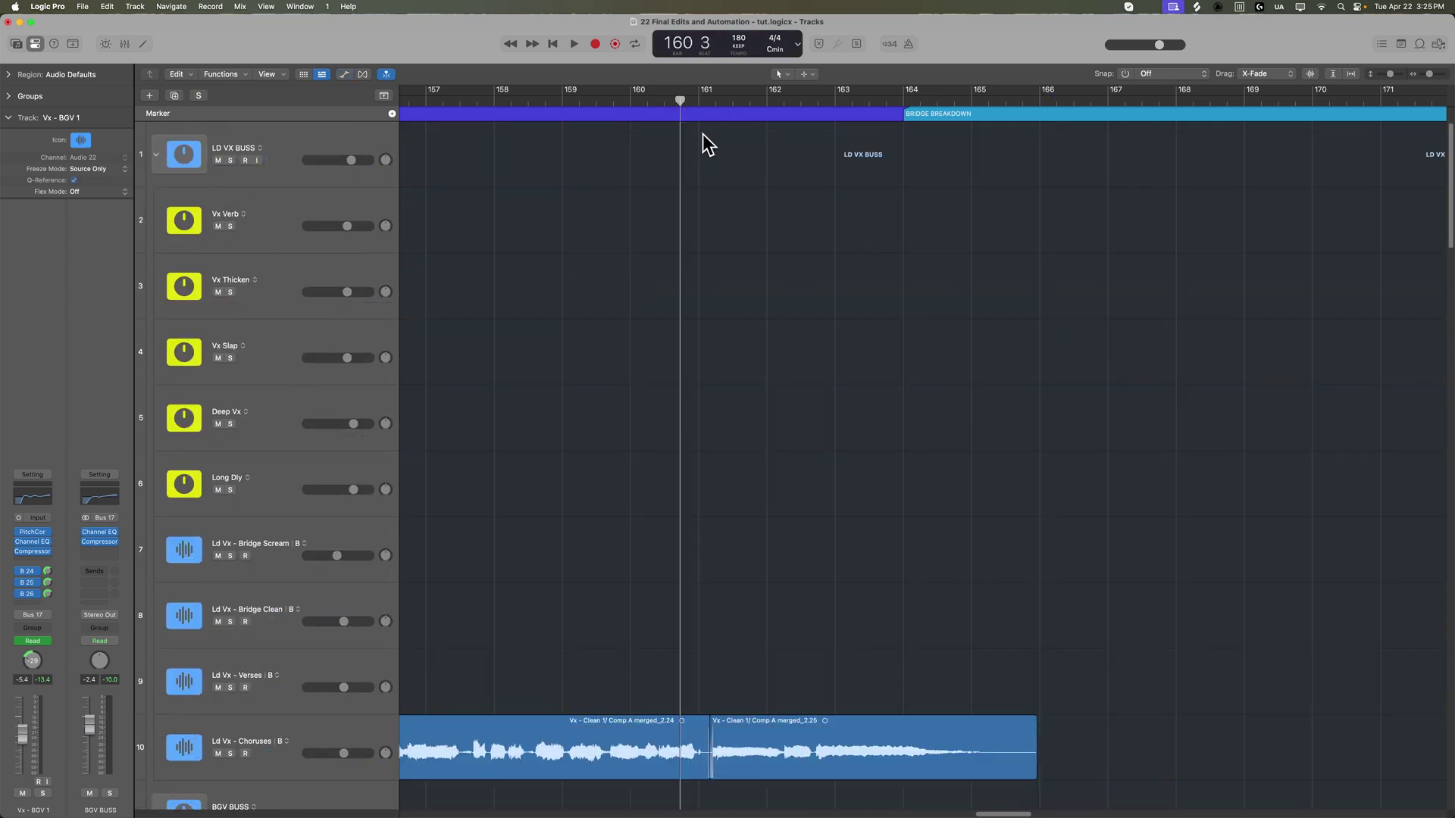
key("space")
scroll(797, 316, "down", 6)
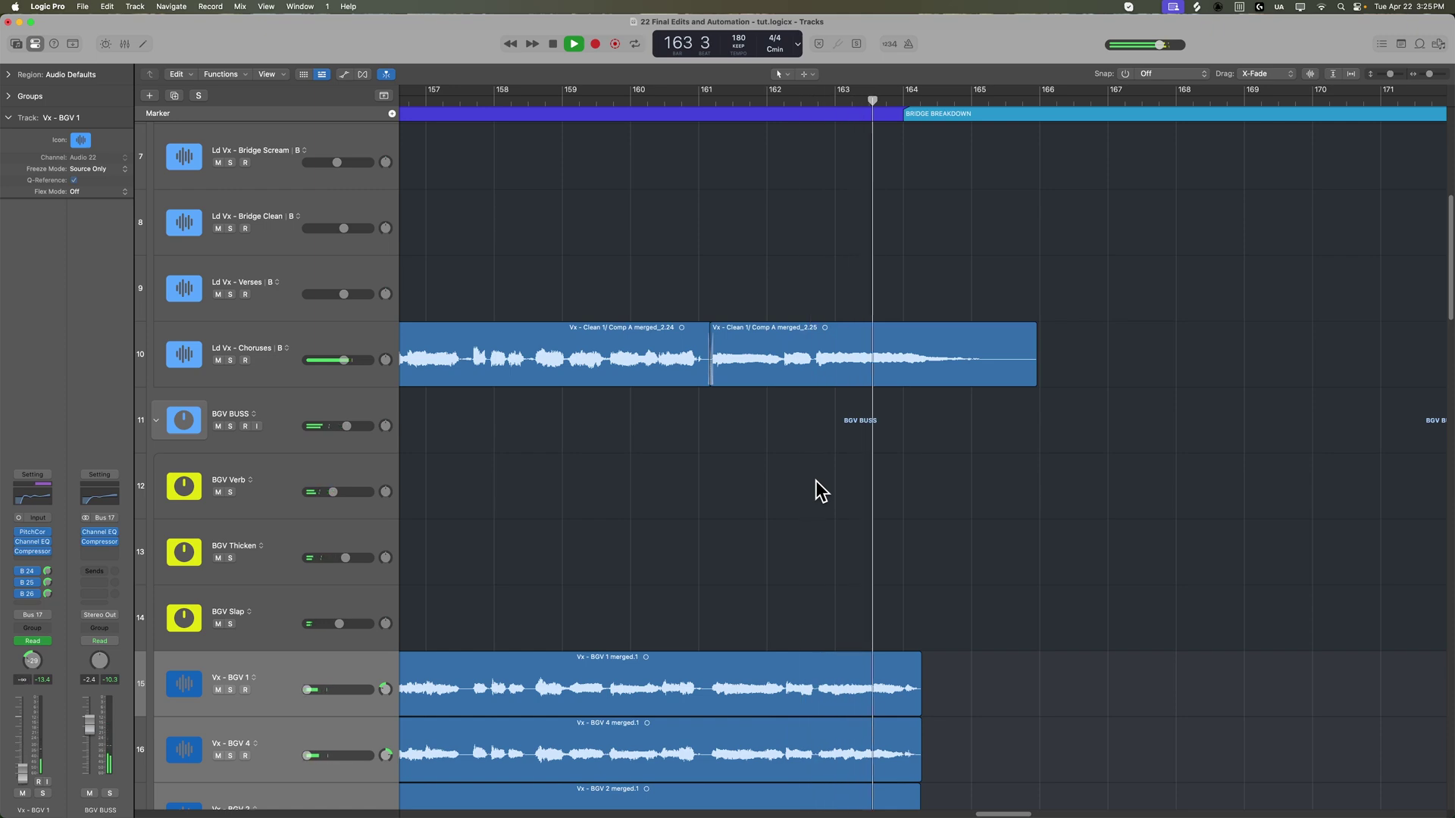
scroll(815, 481, "down", 3)
scroll(815, 480, "down", 10)
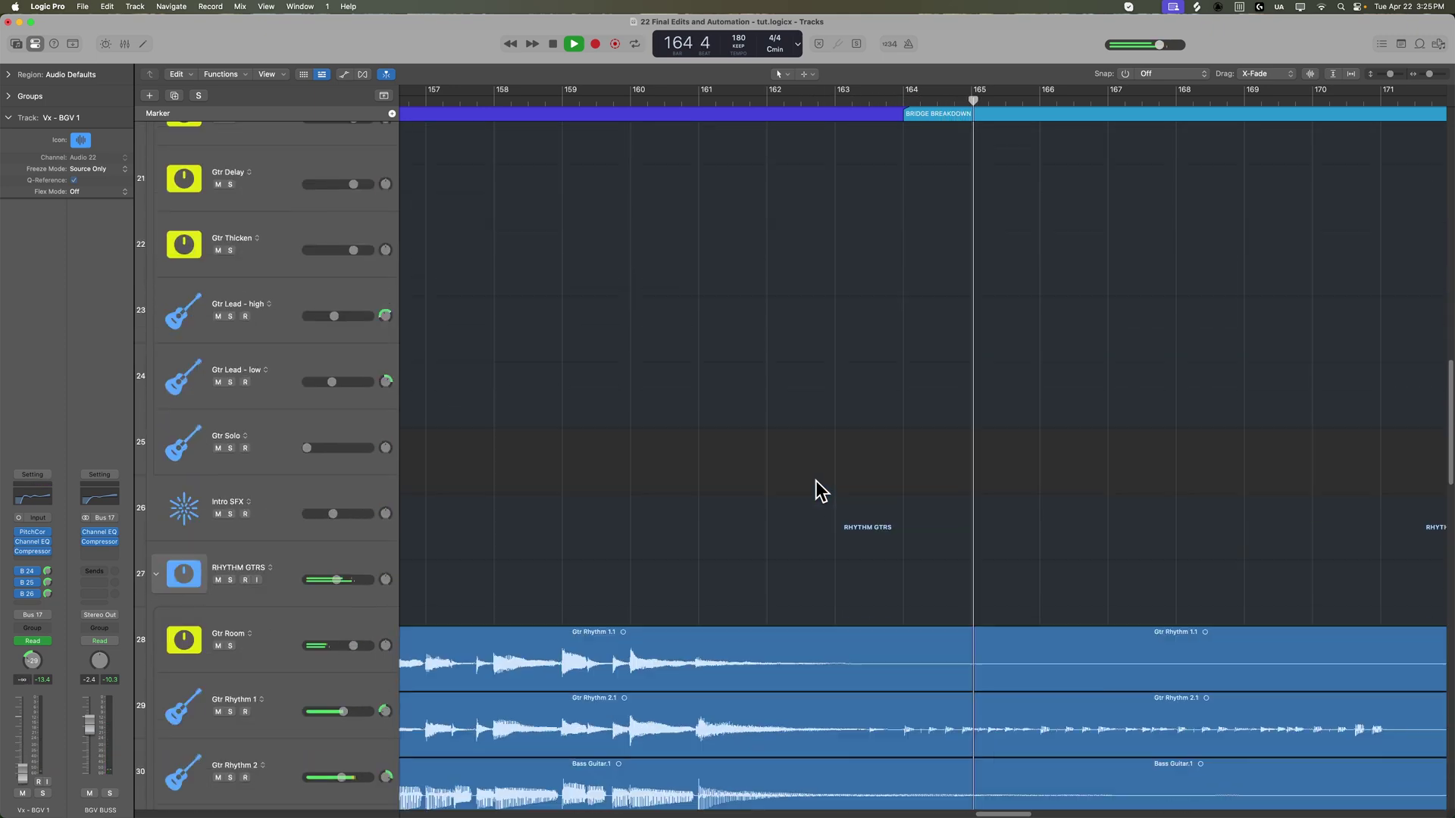
key("space")
Select the Gtr Rhythm 1 track and enlarge the track height to show its waveform in more detail.
left_click(690, 330)
left_click(297, 333)
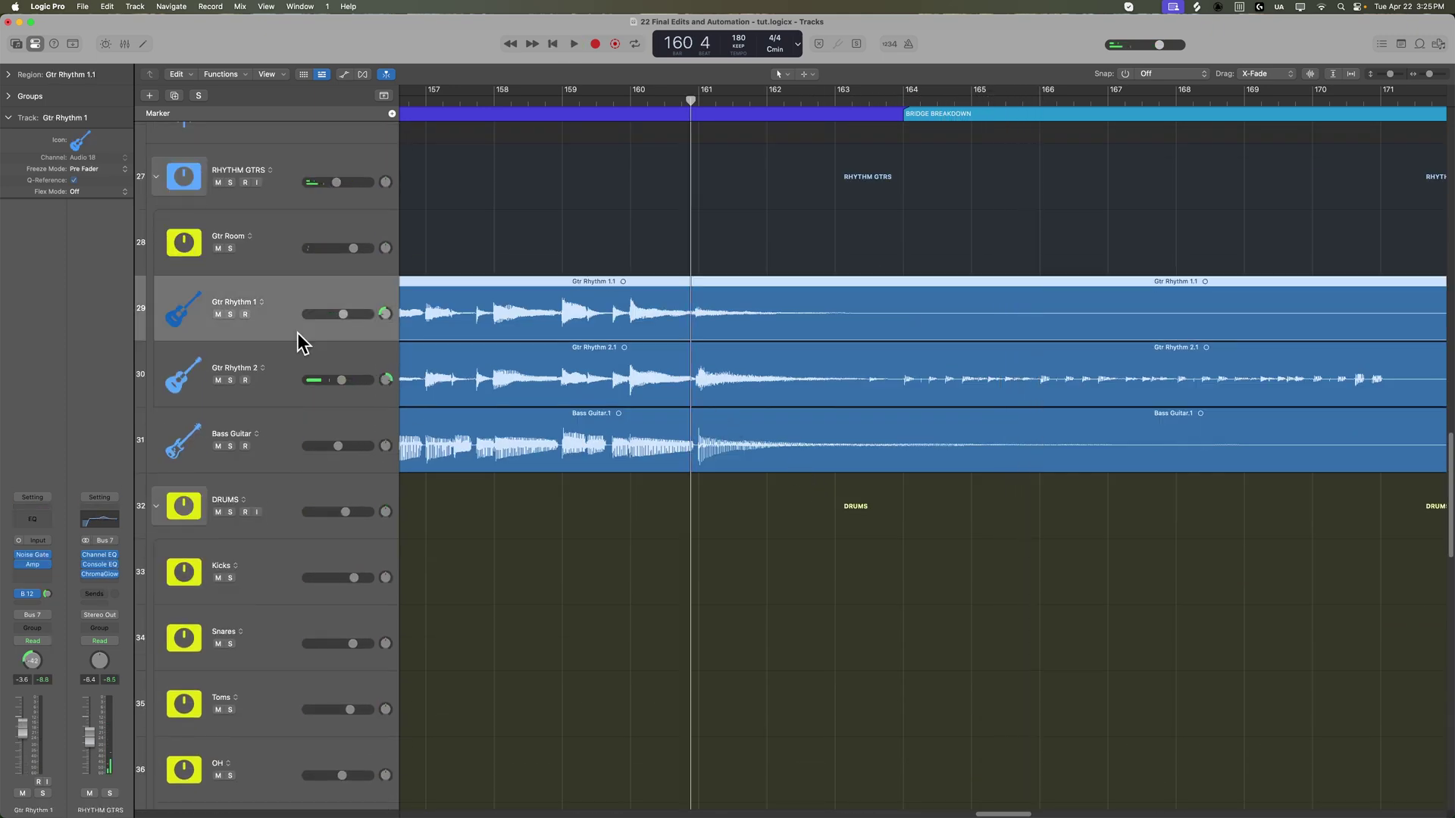
key("super+Down")
key("super+Down")
key("super+Down")
key("super+Down")
key("super+Down")
key("super+Down")
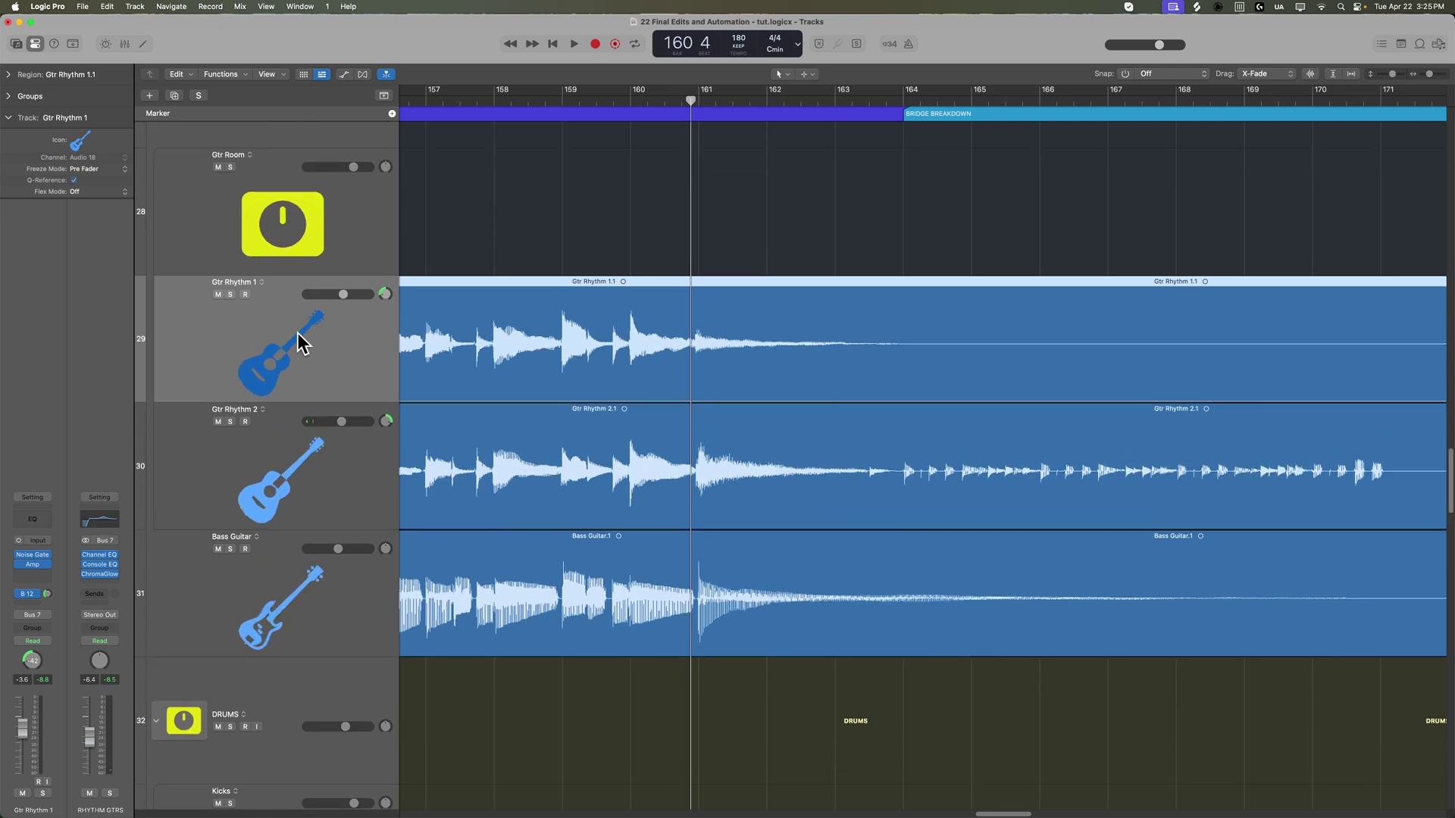
Solo the RHYTHM GTRS stack together with the Bass Guitar track.
left_click(295, 640)
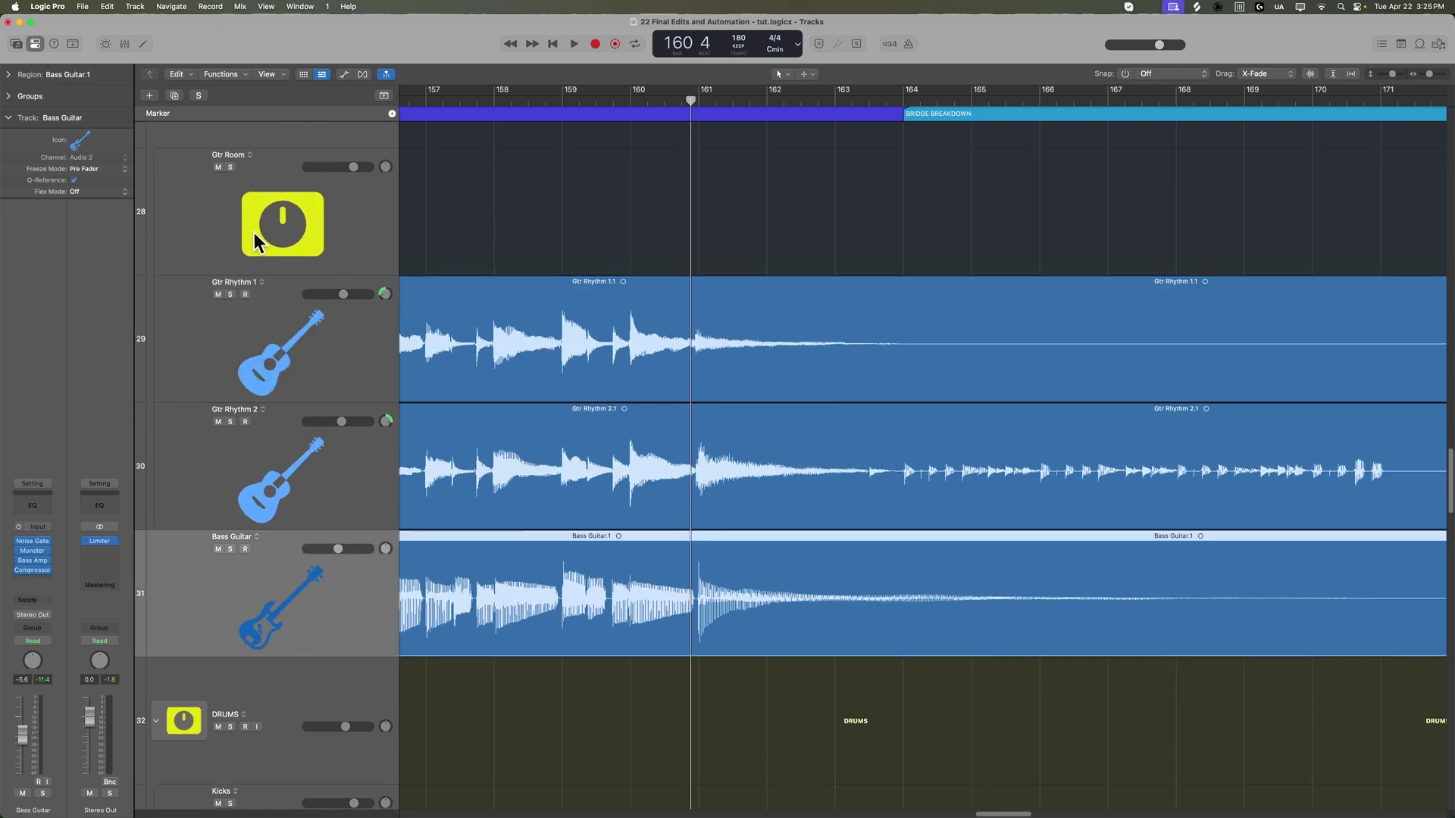
scroll(254, 243, "up", 2)
left_click(230, 147)
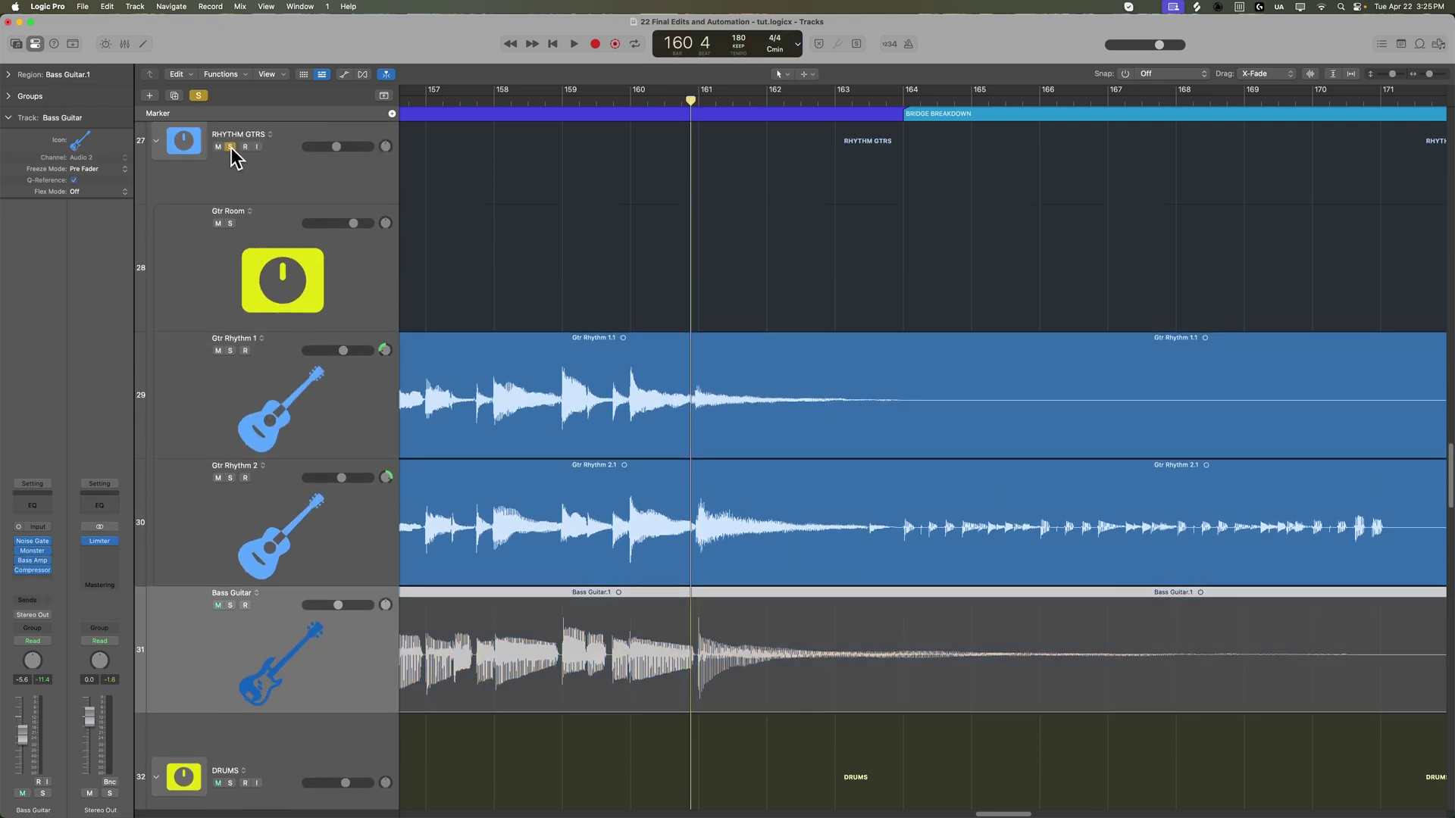
left_click(230, 606)
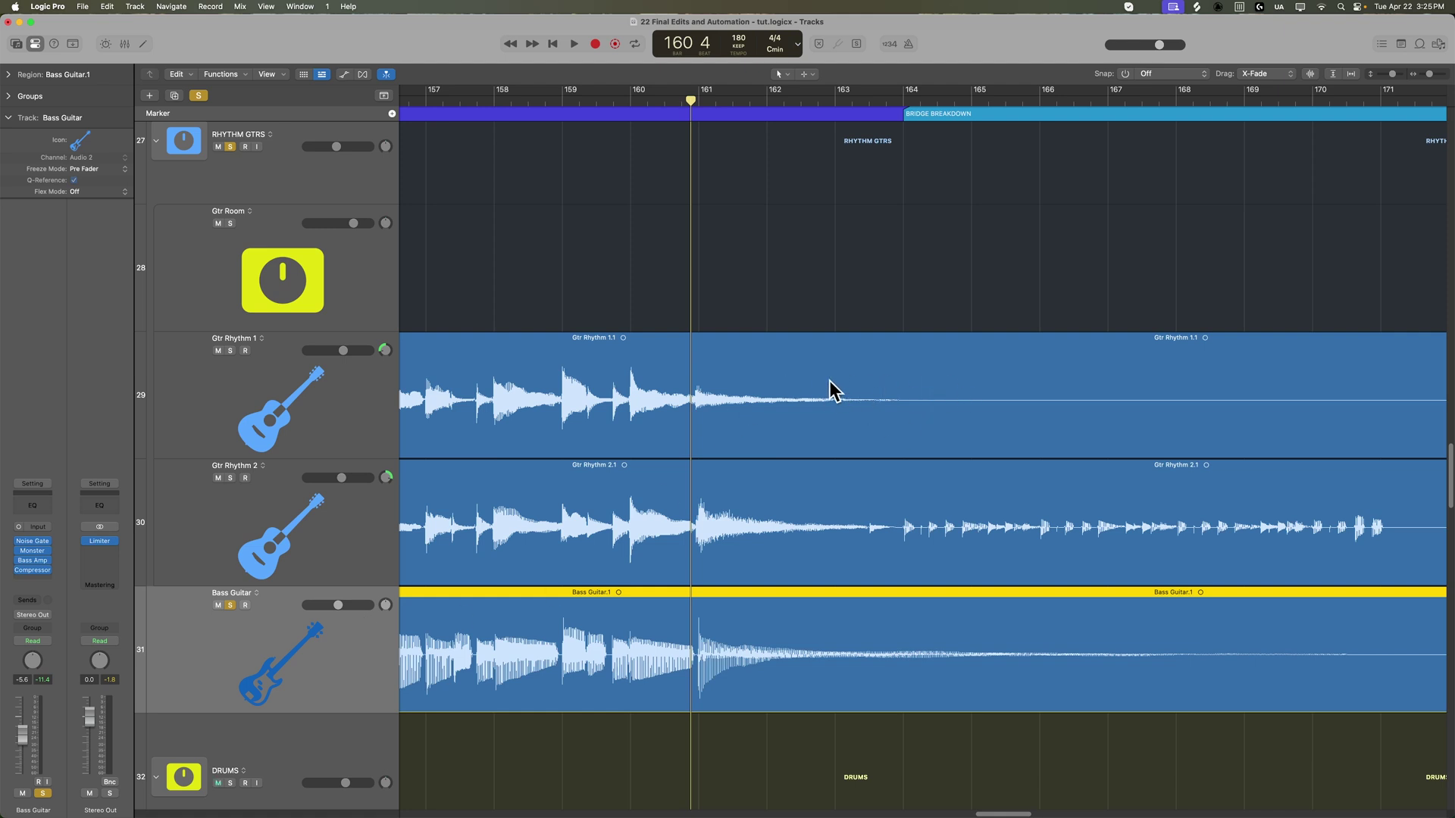
Play the soloed rhythm guitars and bass from bar 158 beat 3 into the BRIDGE BREAKDOWN section.
left_click(528, 100)
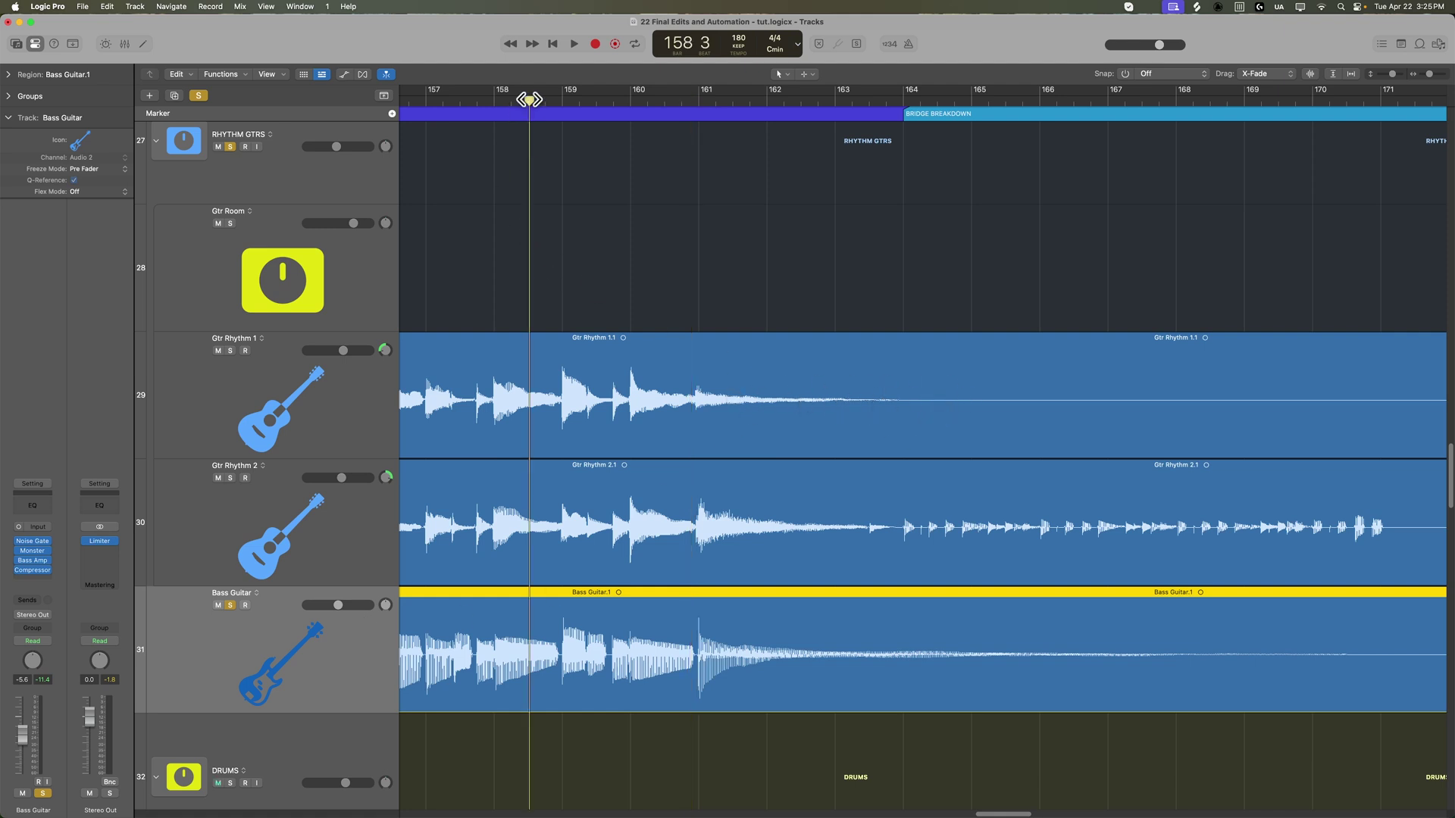
key("space")
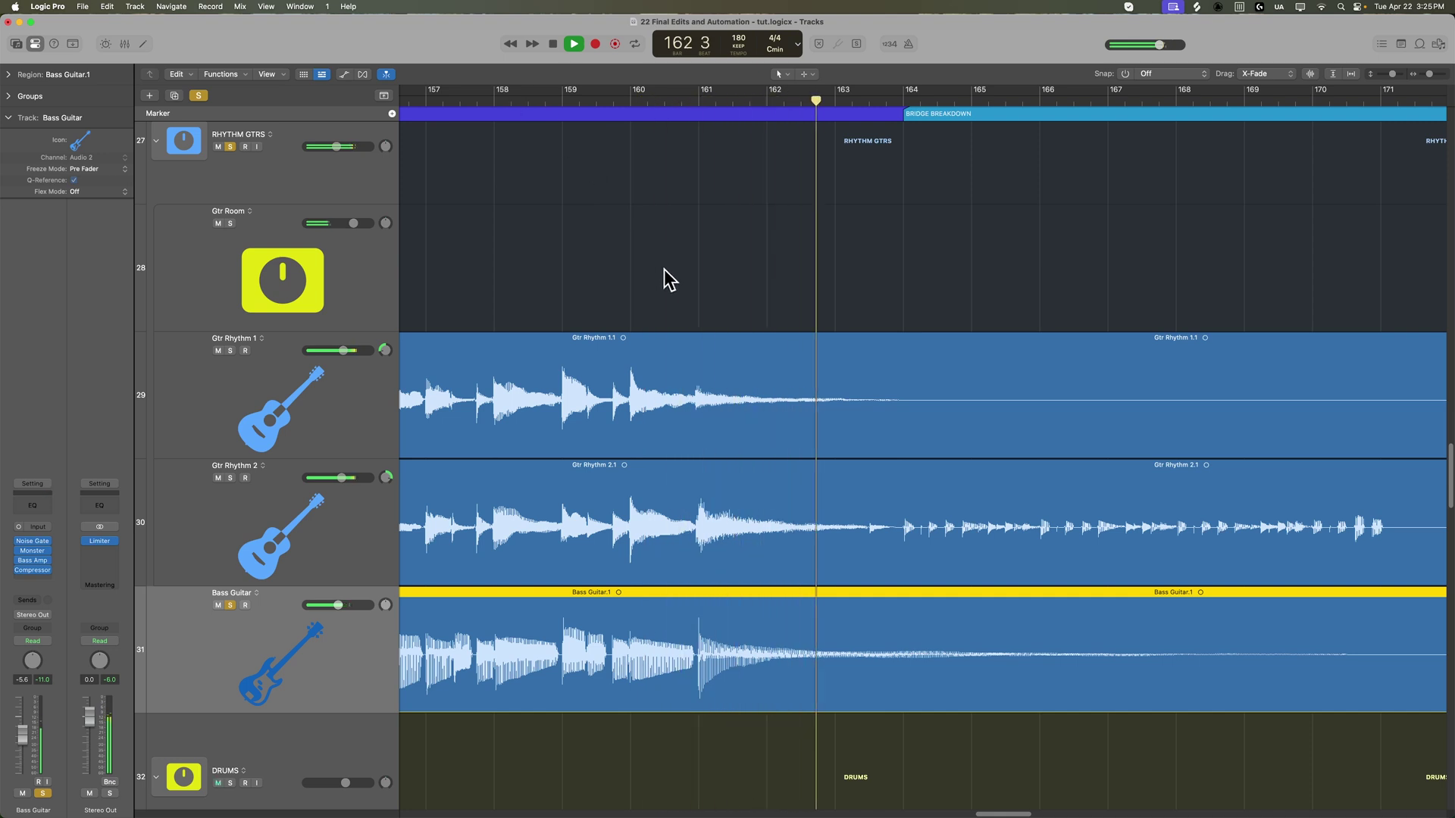
key("super+Left")
key("super+Left")
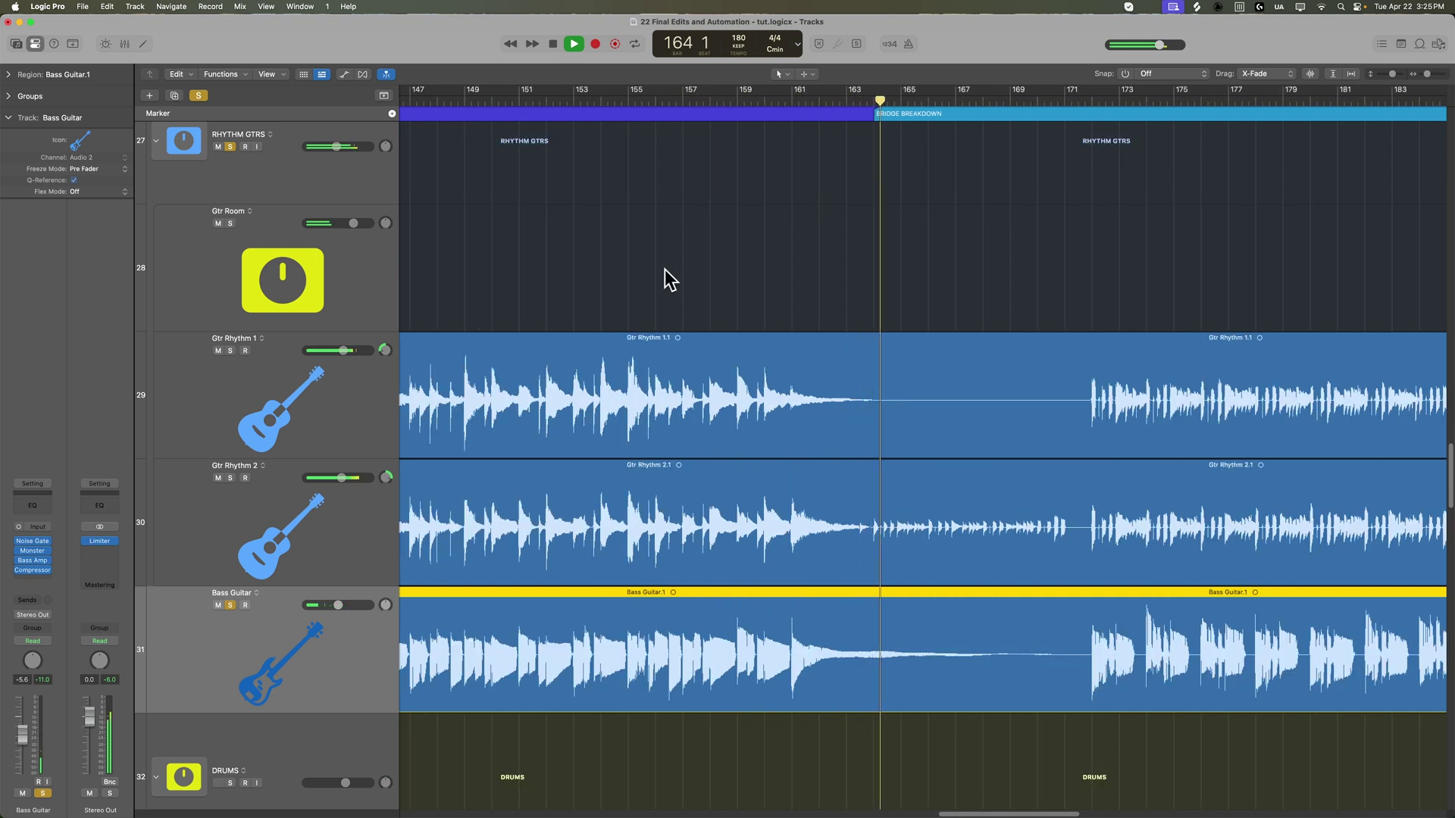
key("space")
Split the Gtr Rhythm 1 region so its decaying tail from just before bar 161 to about bar 171.5 is separate.
left_click(301, 529)
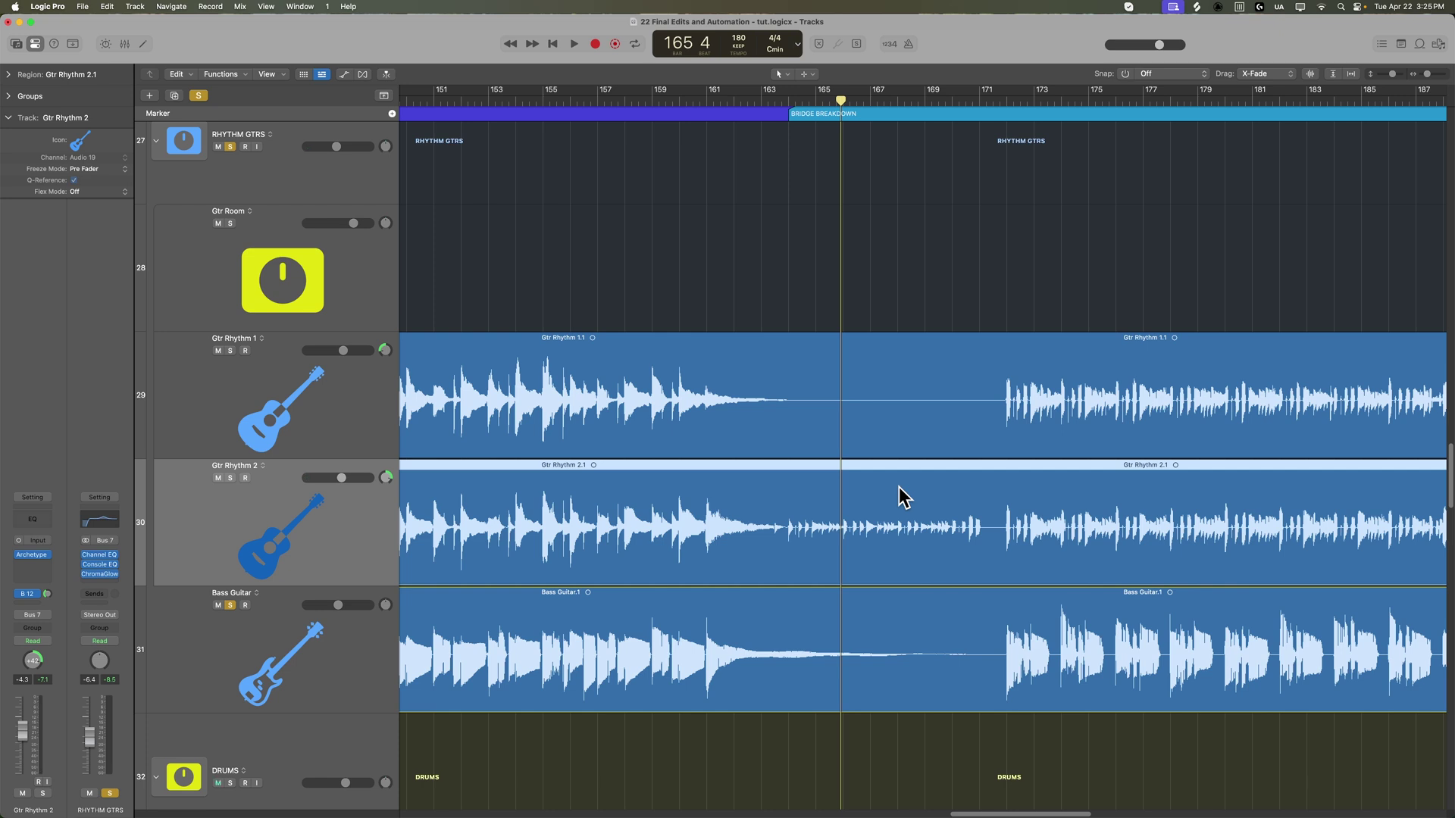
left_click(351, 385)
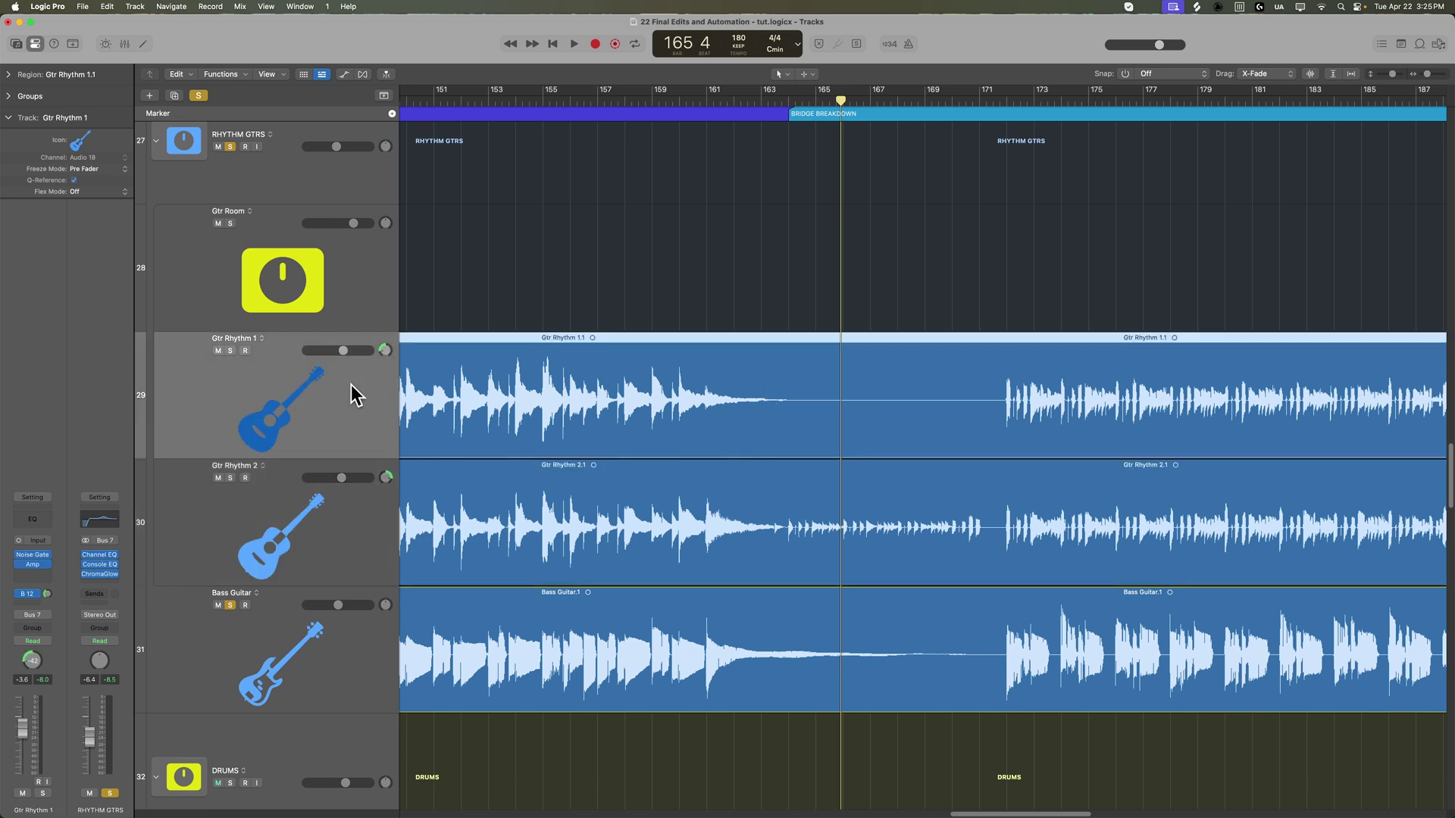
key("super+Down")
key("super+Down")
key("super+Down")
key("super+Right")
scroll(730, 482, "down", 2)
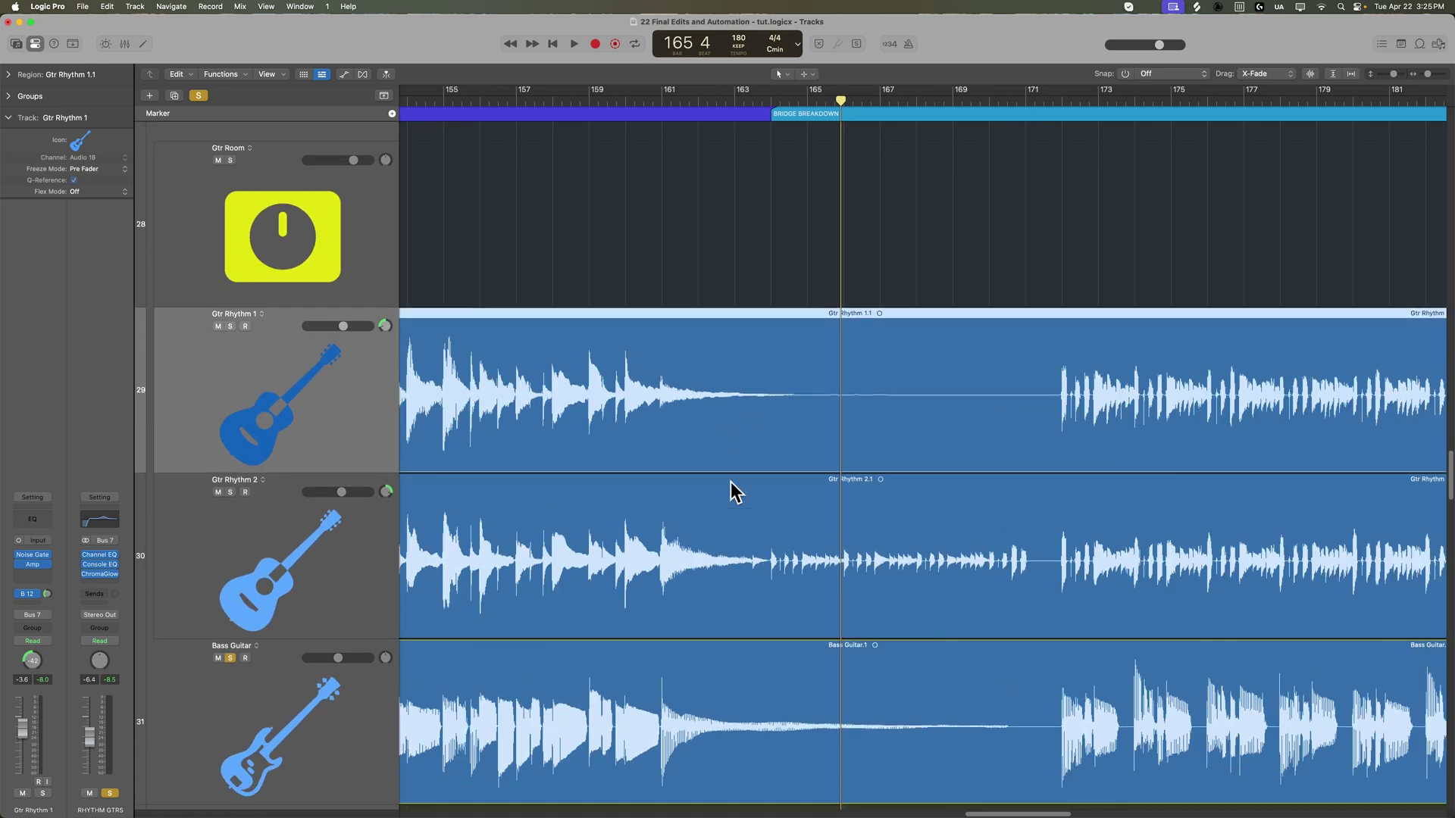
scroll(727, 481, "down", 1)
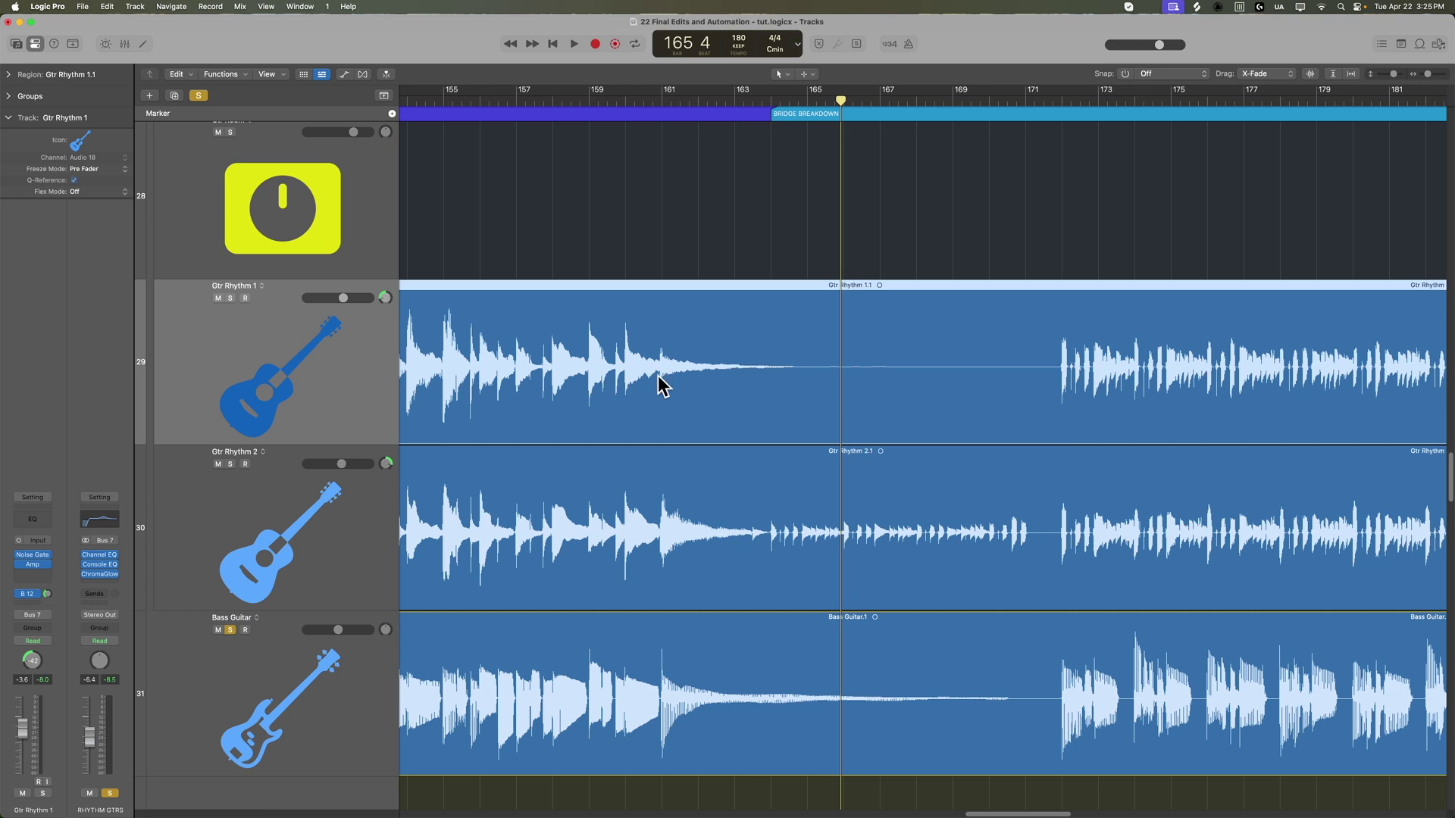
left_click_drag(659, 384, 1045, 392)
left_click(1006, 390)
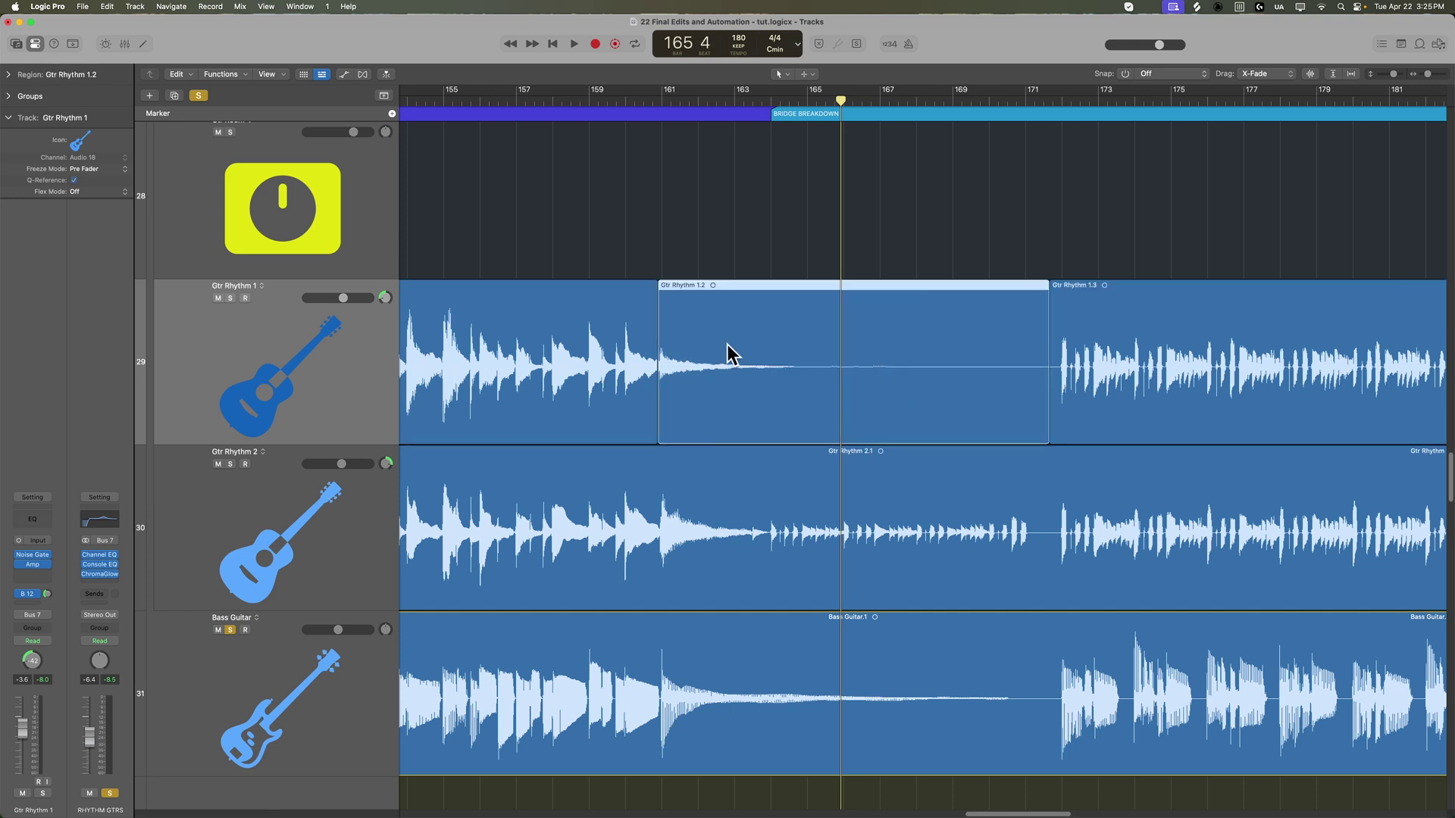
Set the gain of the separated Gtr Rhythm 1 tail region to +2.4 dB and play from about bar 159.
left_click(12, 73)
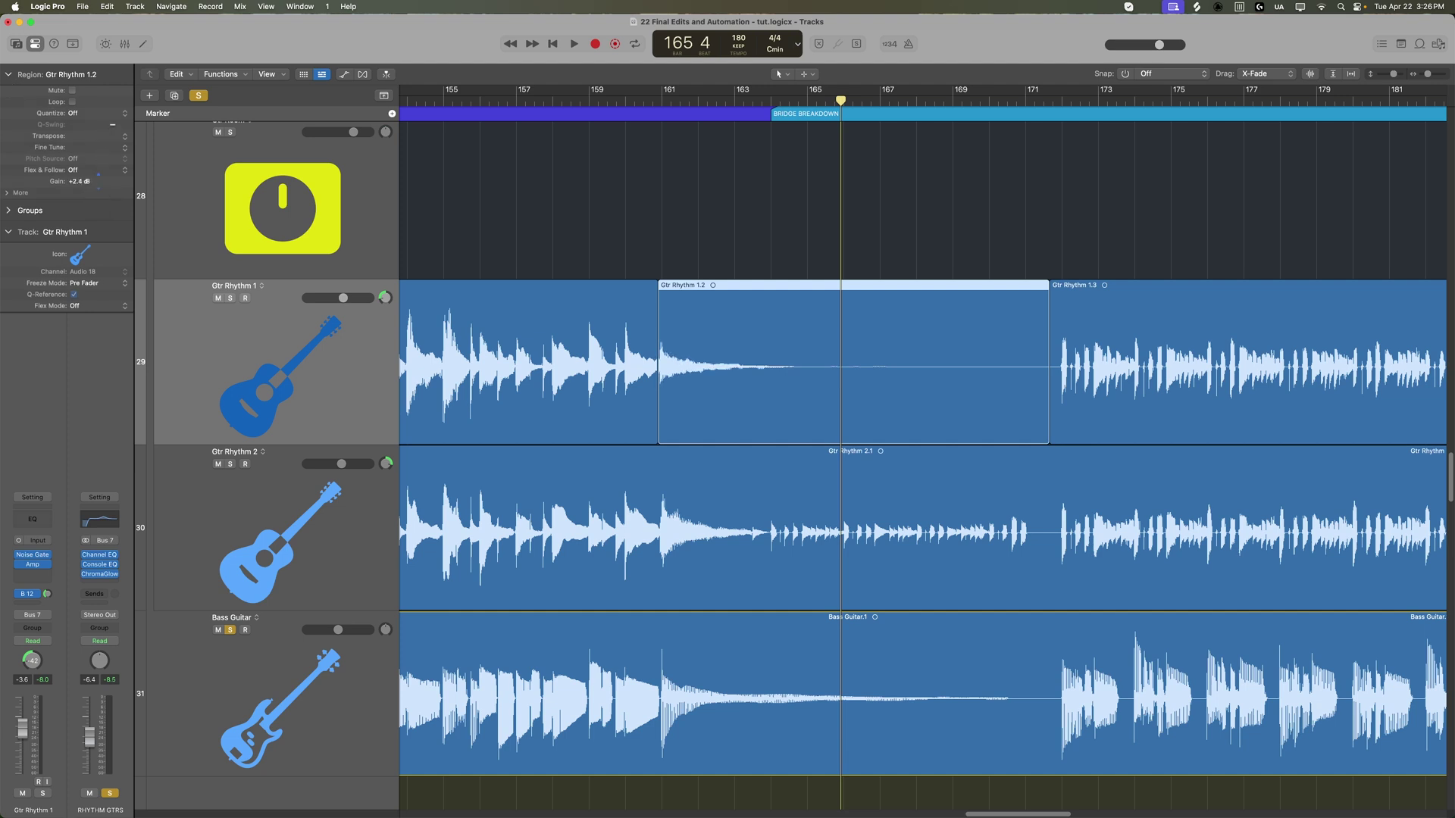
double_click(604, 101)
left_click(757, 185)
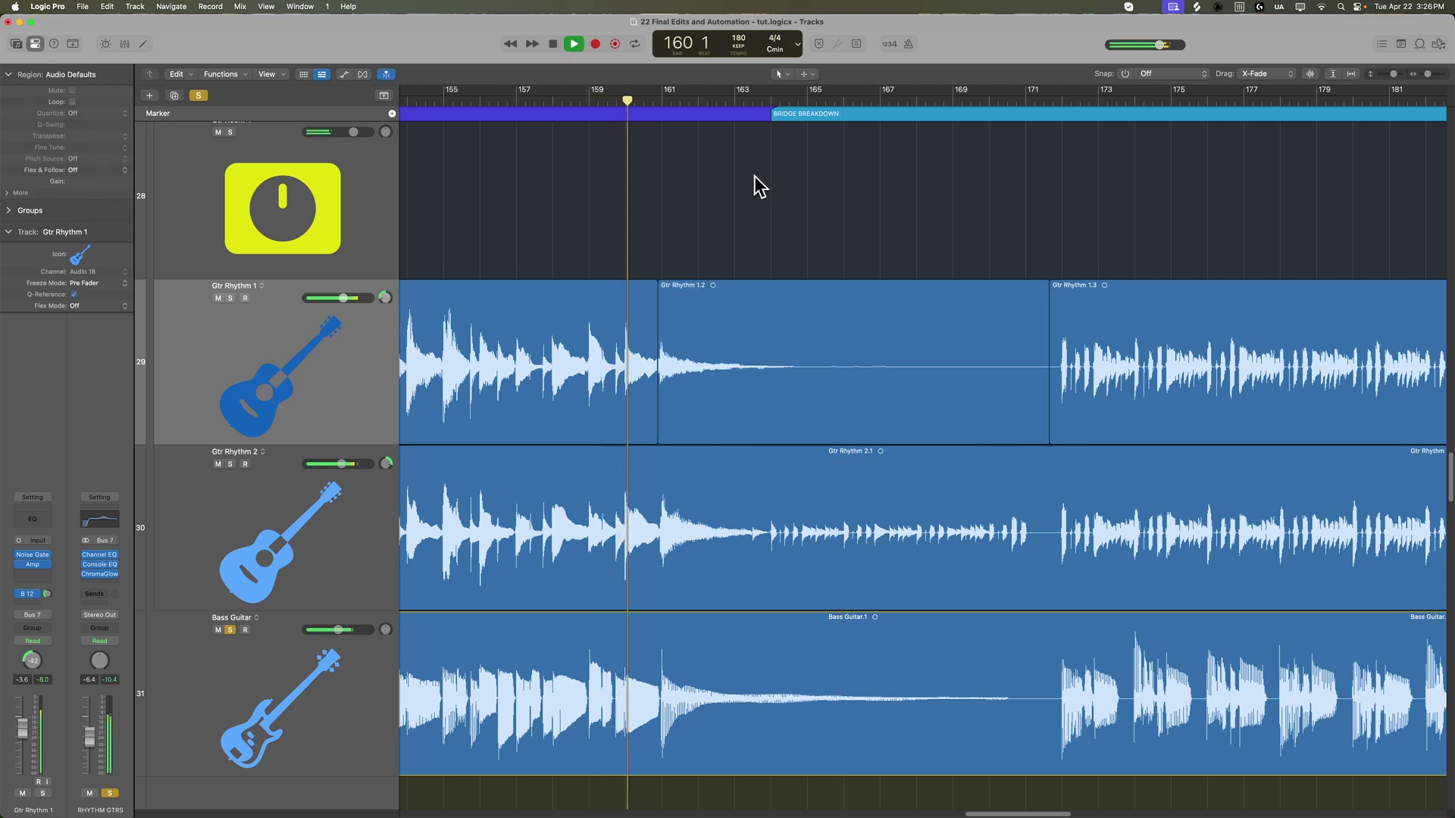
Add short crossfades at both ends of the Gtr Rhythm 1 tail region and stop playback.
left_click(1043, 411)
left_click_drag(1046, 410, 1047, 411)
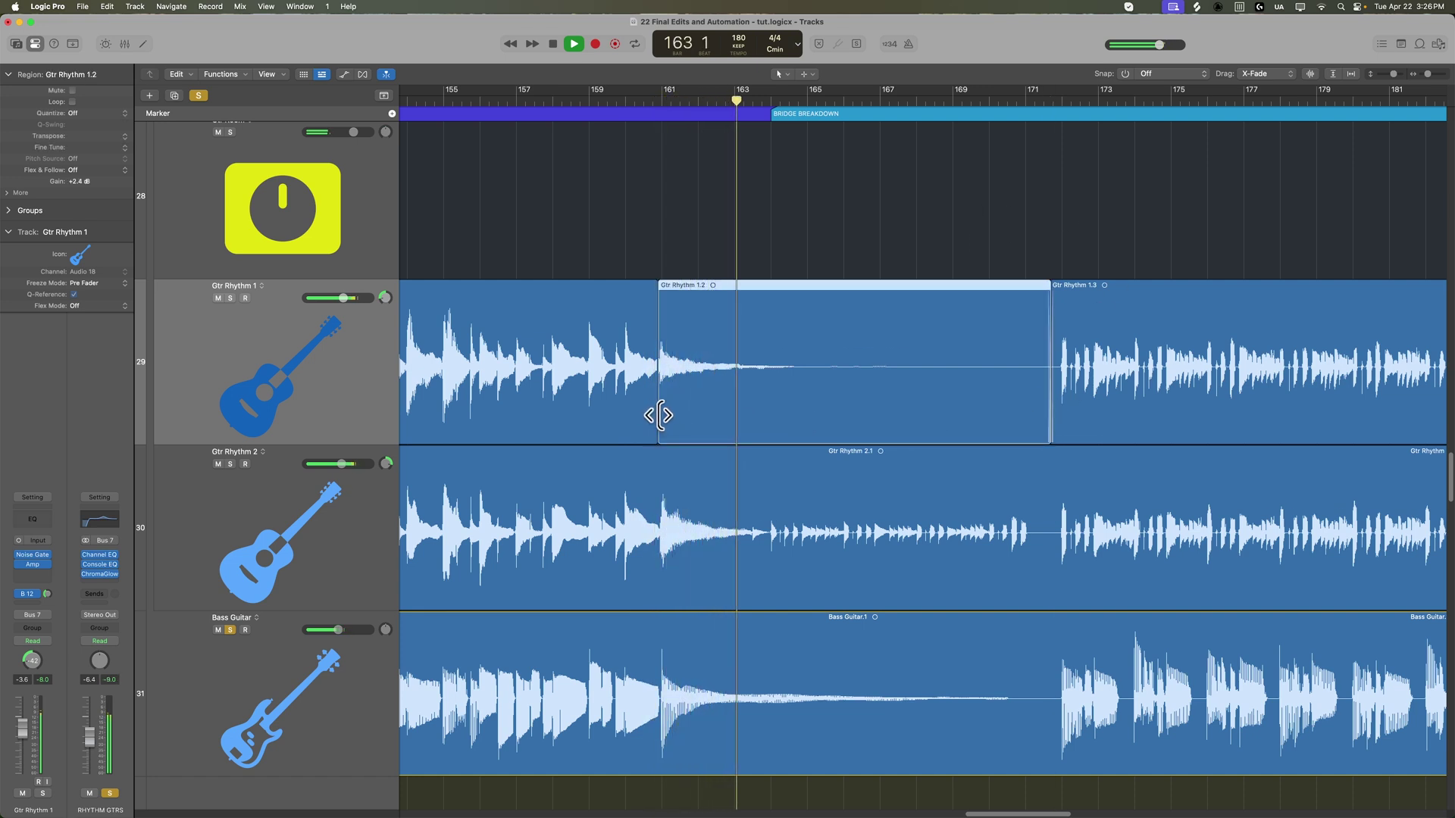
left_click_drag(660, 415, 659, 415)
left_click(730, 179)
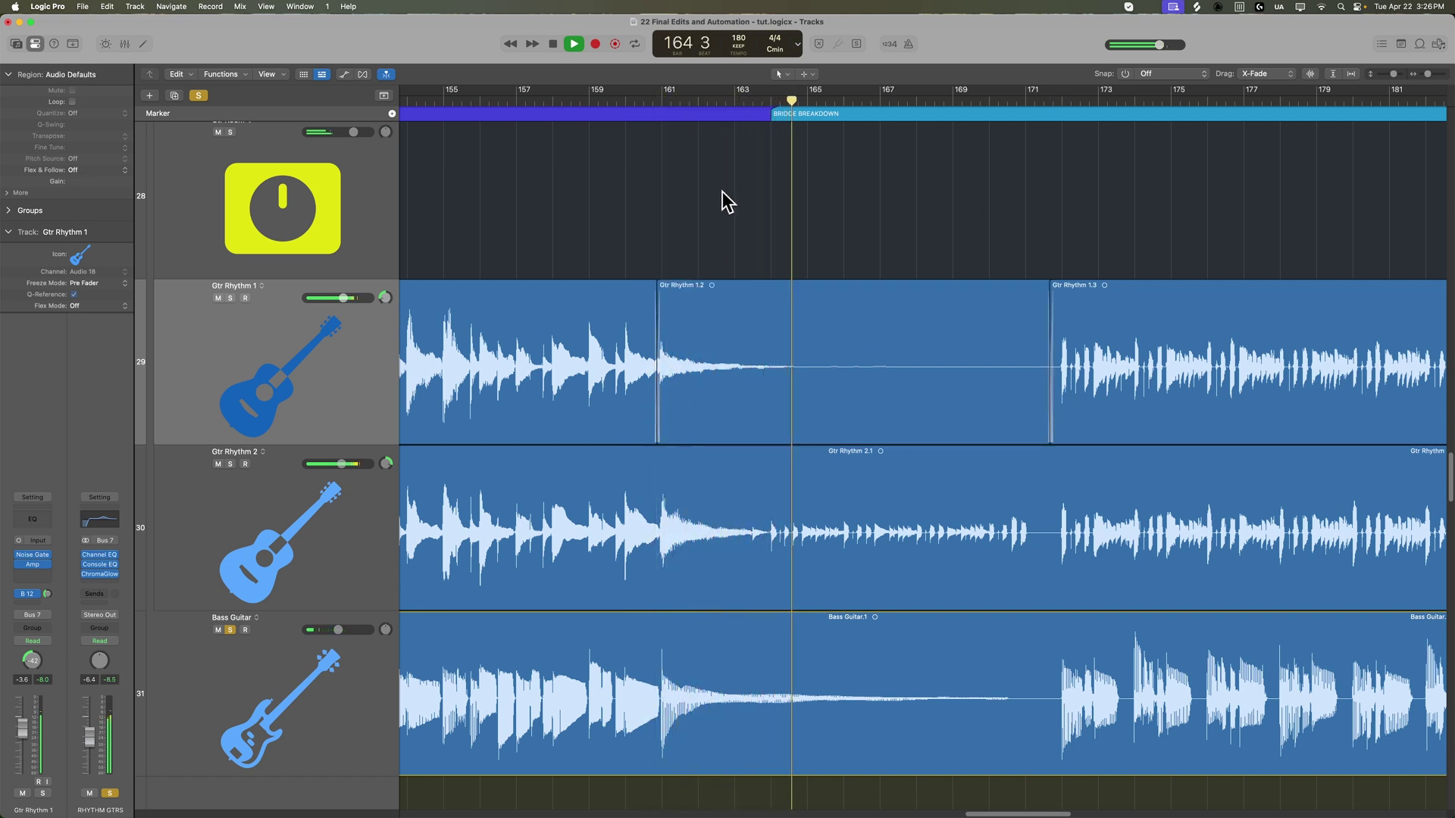
key("space")
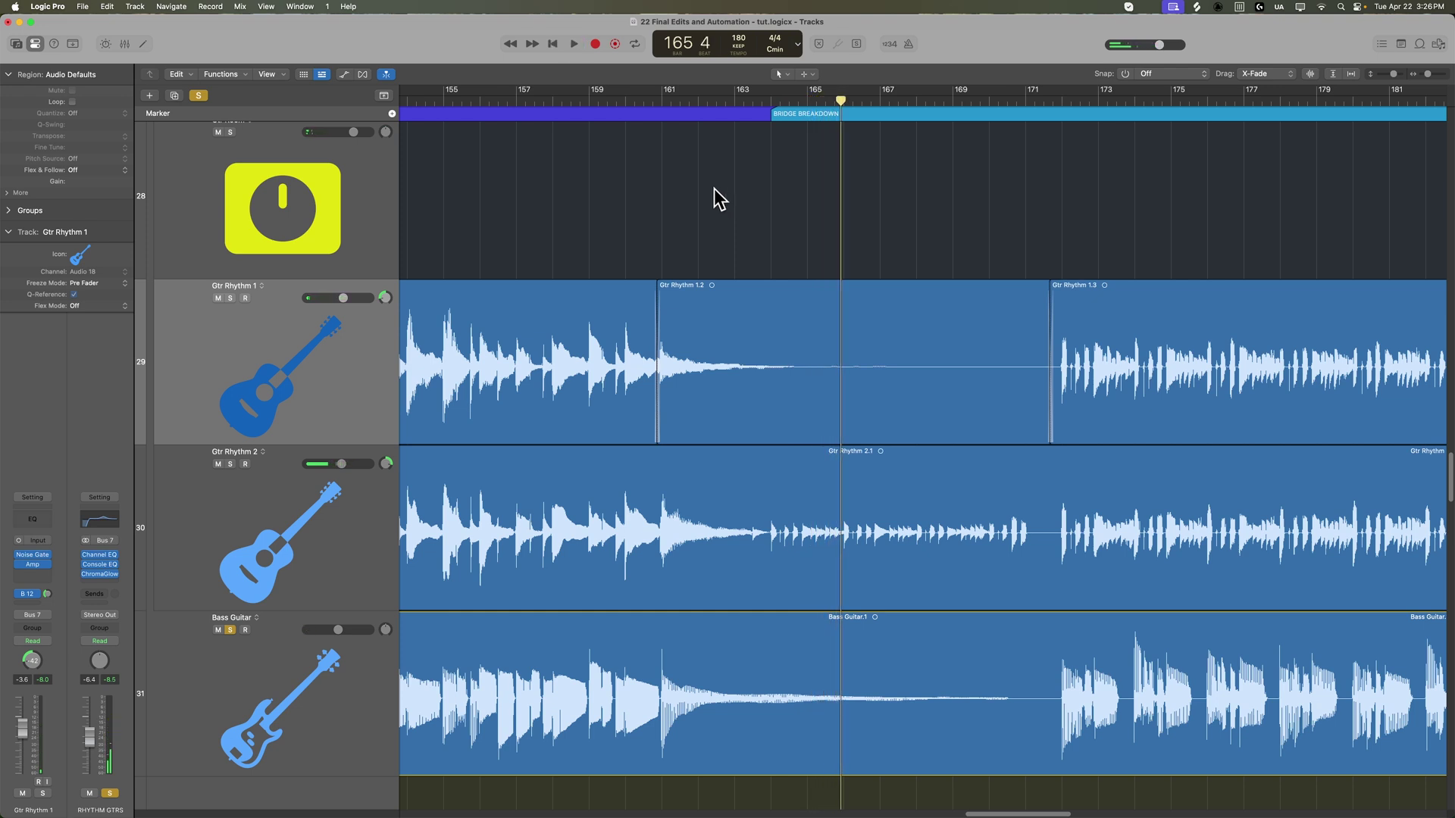
Show track automation and open the Noise Gate on Gtr Rhythm 1, placing its window clear of the tail's start.
left_click(651, 103)
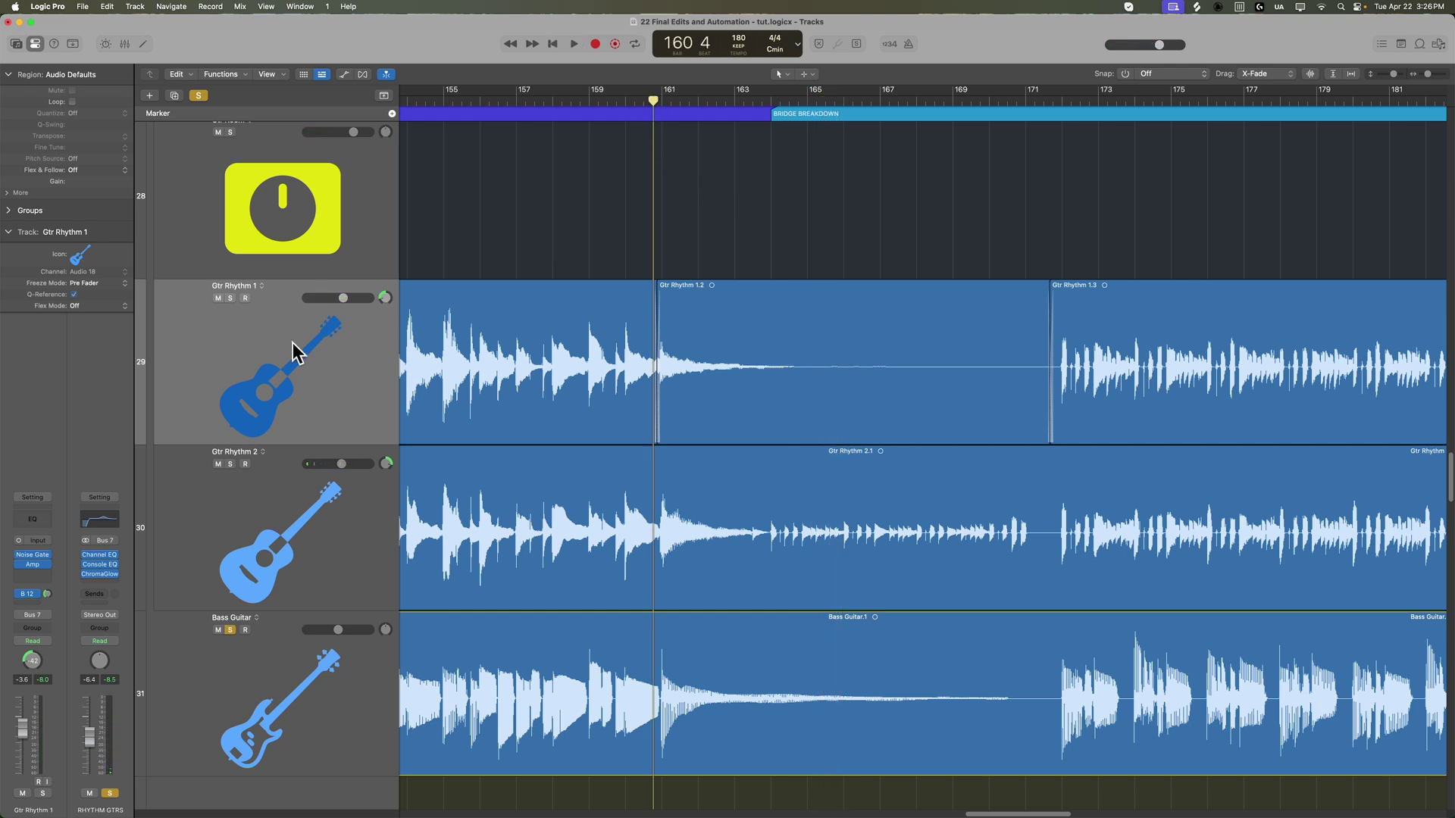
key("a")
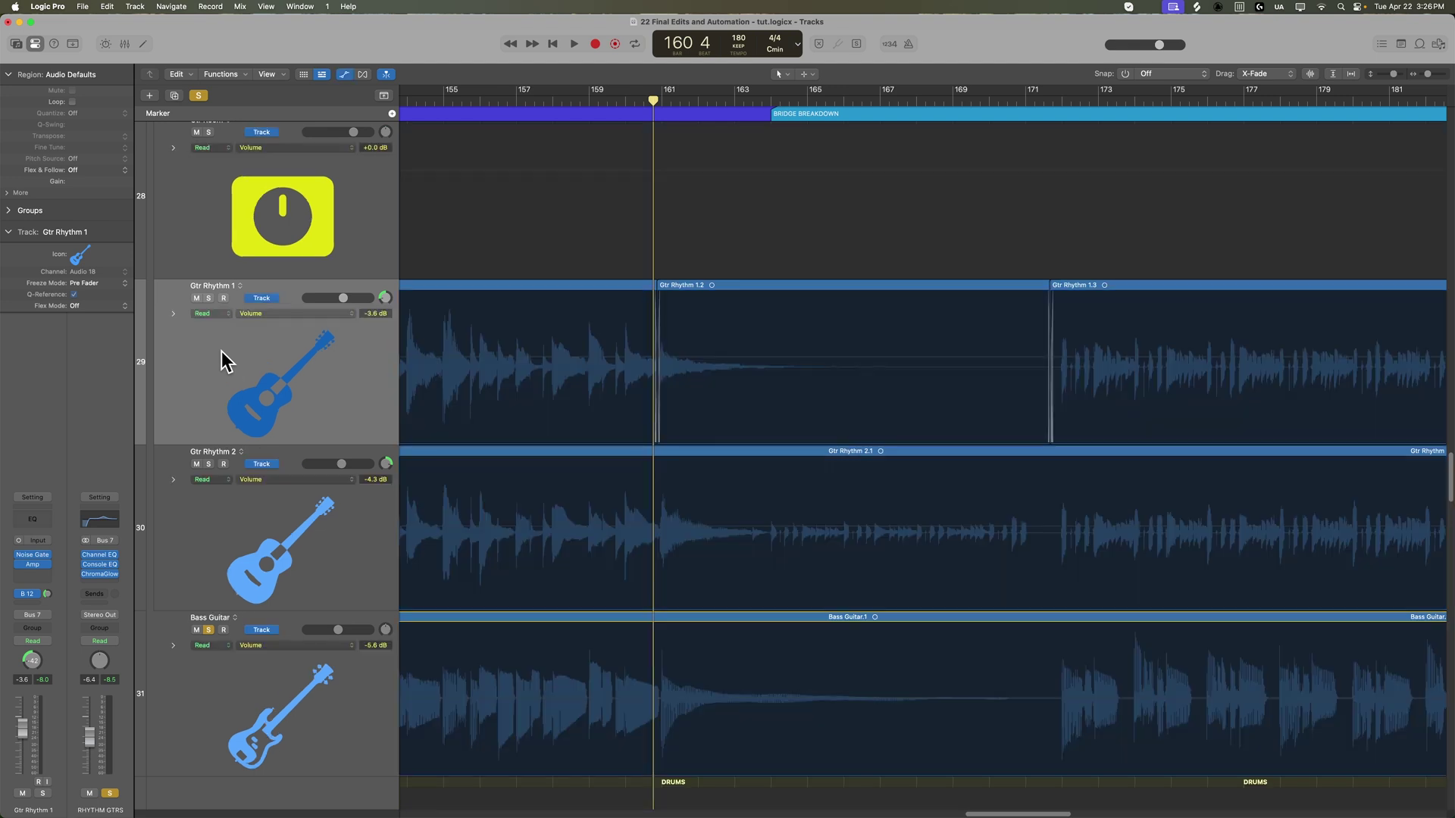
scroll(227, 356, "down", 3)
scroll(233, 362, "down", 1)
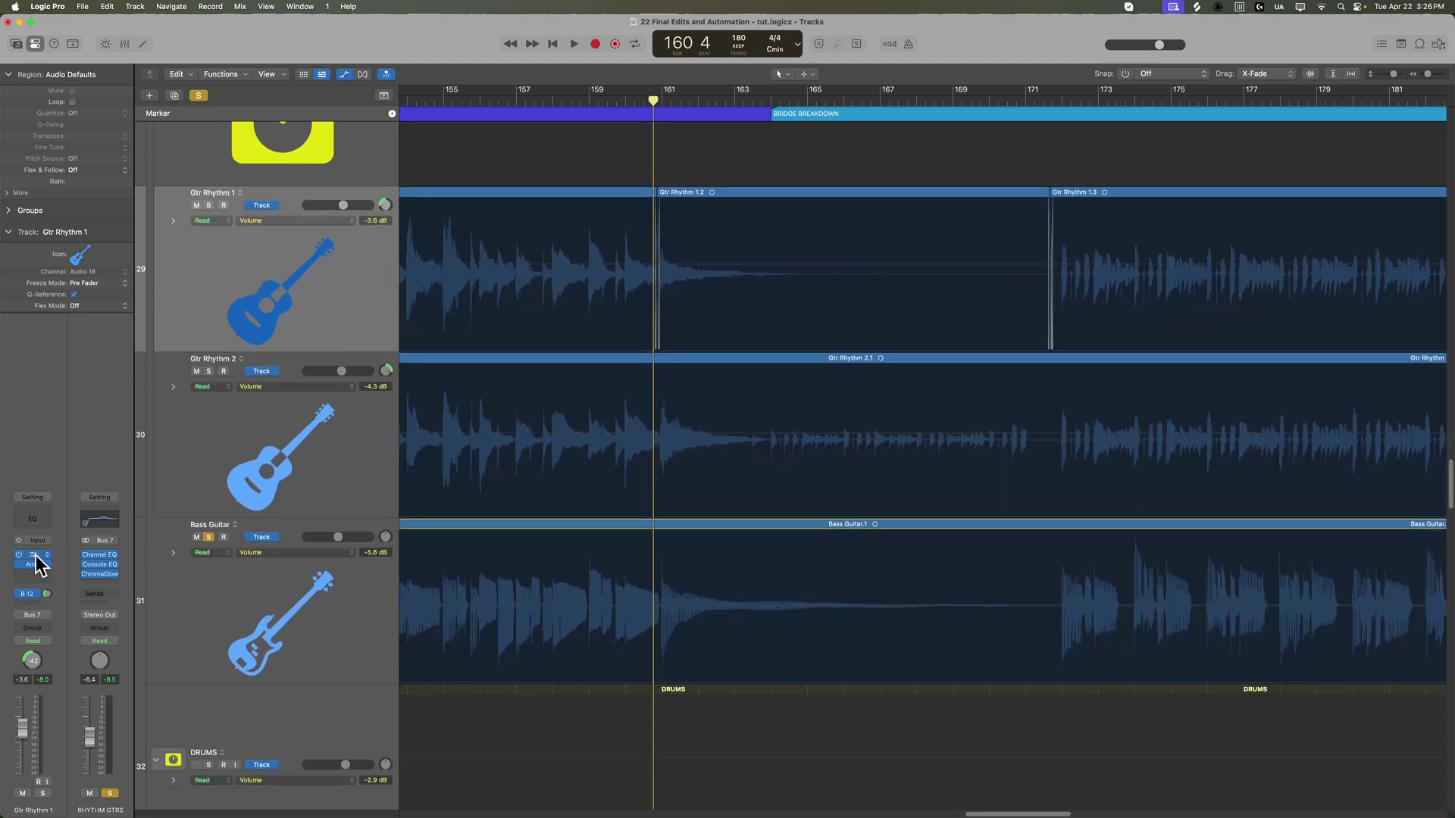
left_click(35, 555)
left_click_drag(737, 176, 1192, 163)
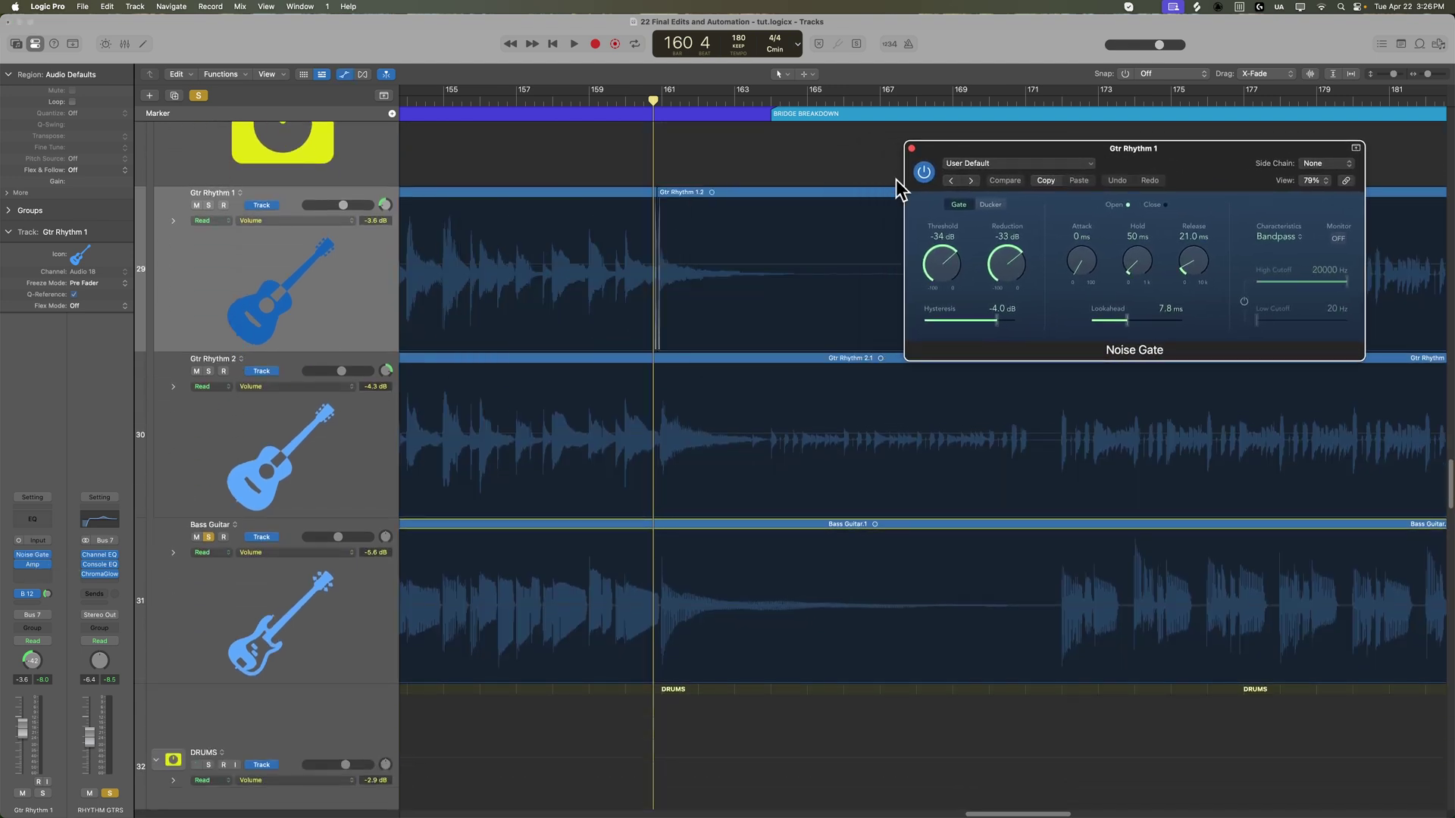
Browse the Noise Gate parameters available for automation on the Gtr Rhythm 1 track.
left_click(348, 220)
mouse_move(387, 318)
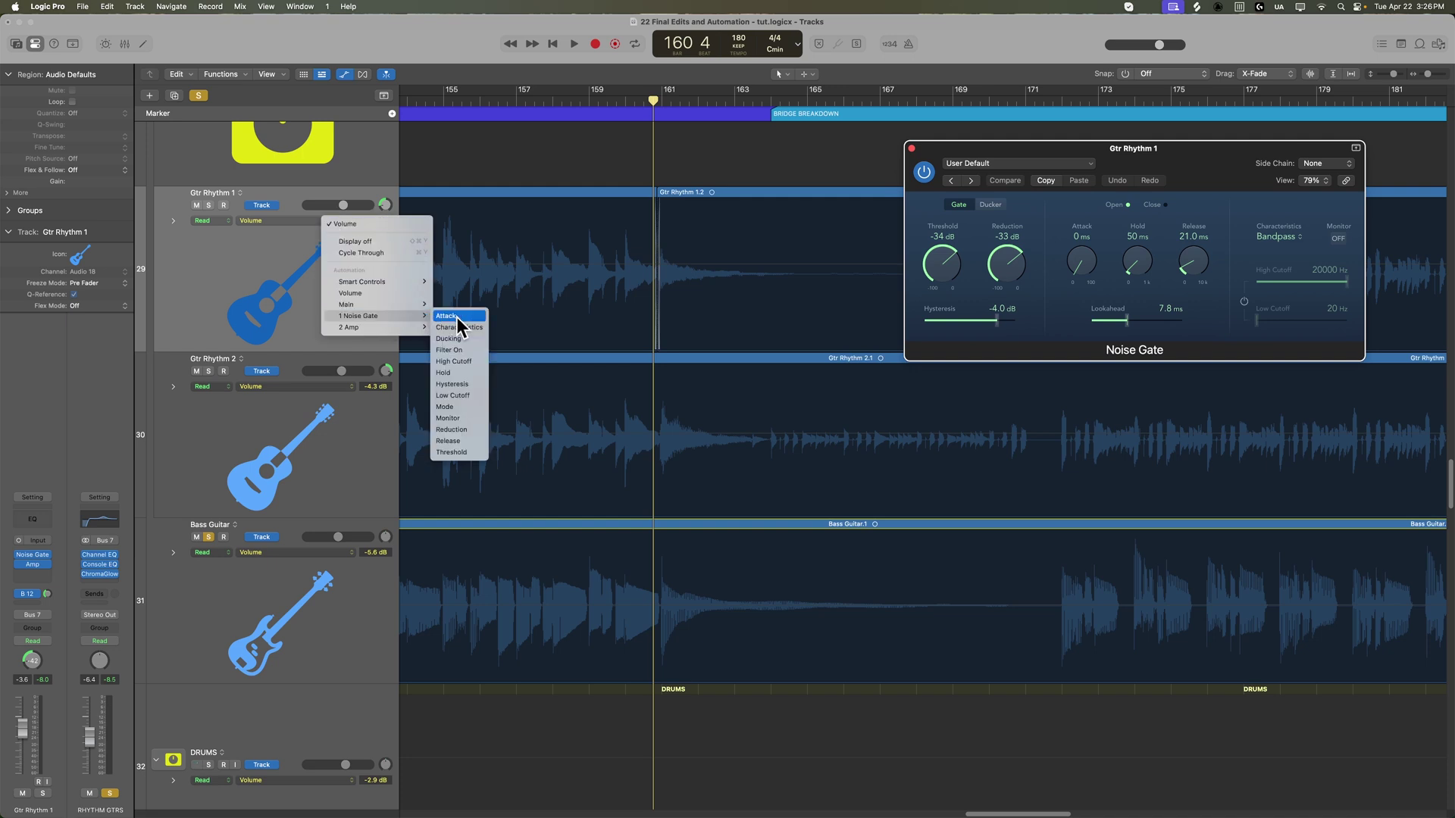
left_click(252, 277)
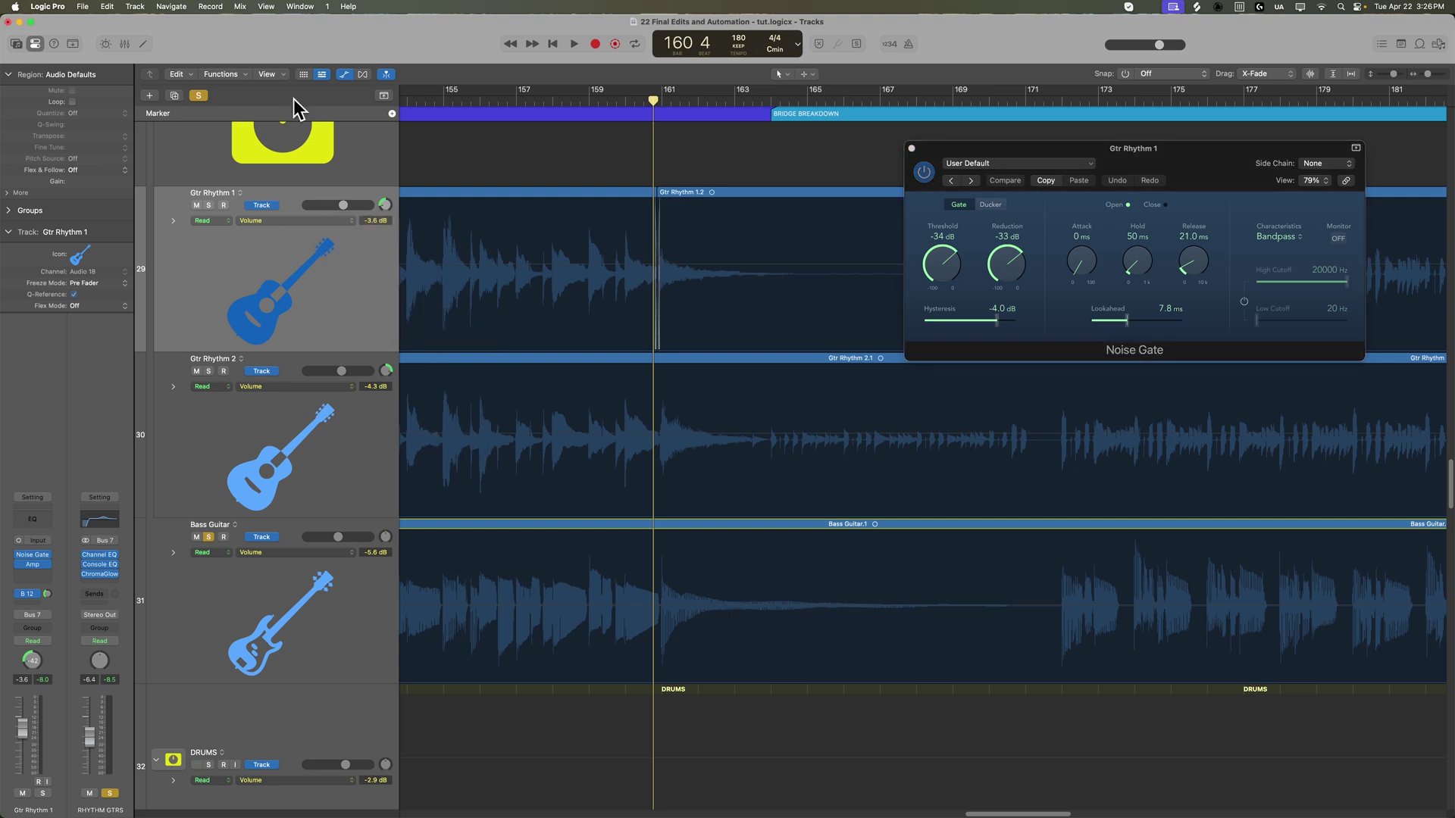
Keep Autoselect Automation Parameter in Read Mode on, display Noise Gate Reduction automation on Gtr Rhythm 1, and place the playhead at bar 159 beat 2.
left_click(241, 6)
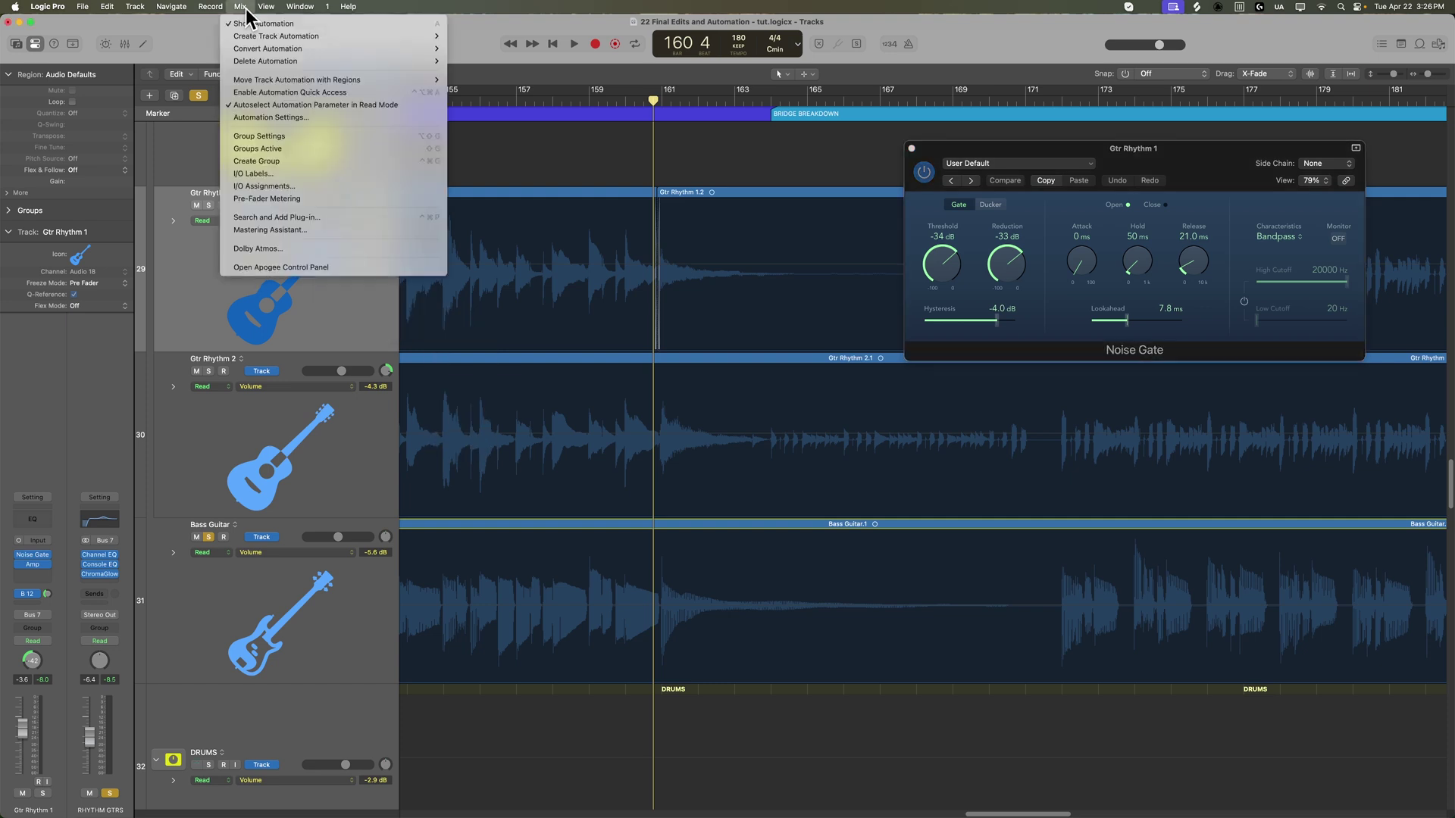
left_click(358, 106)
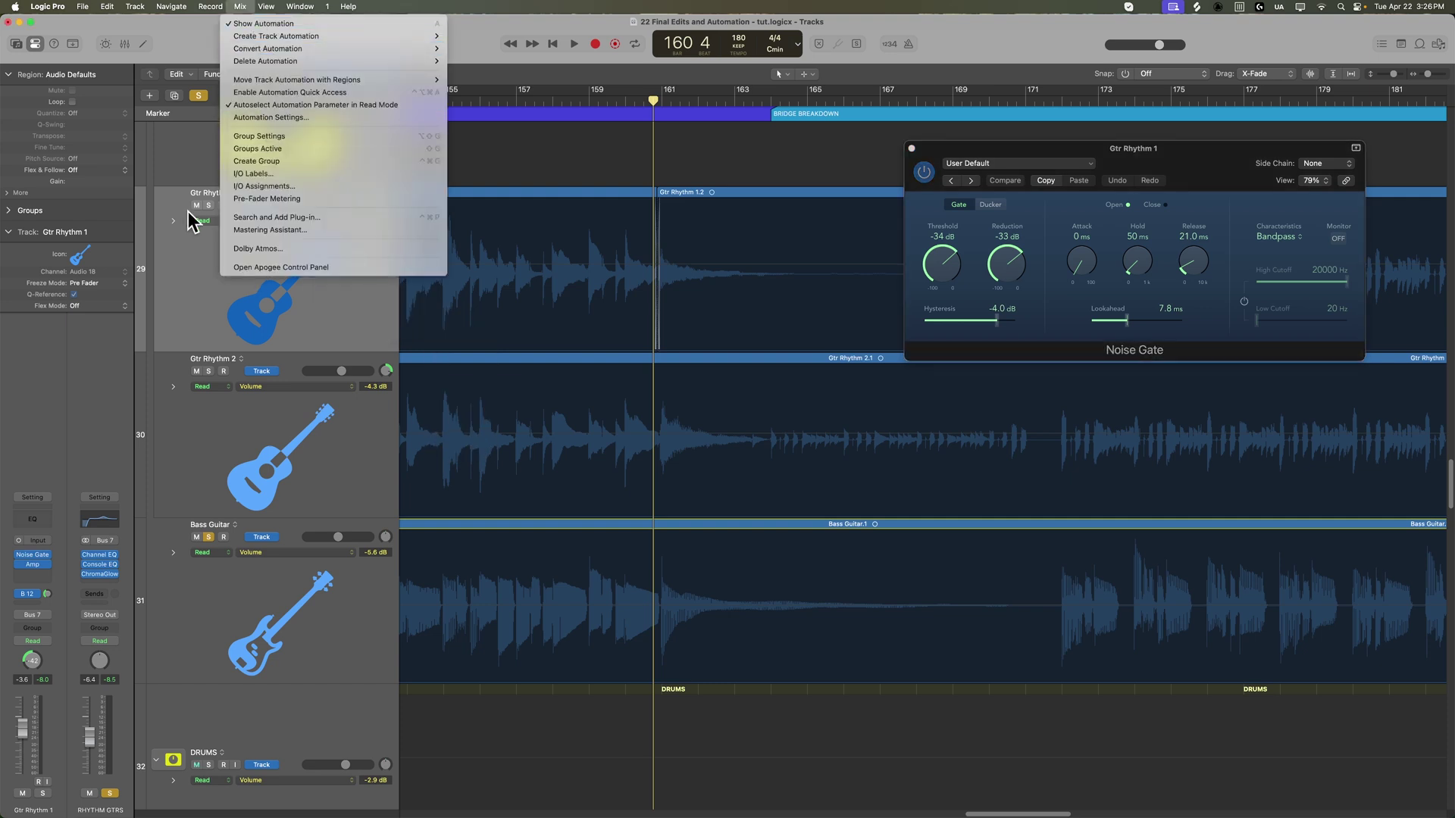
left_click(1003, 266)
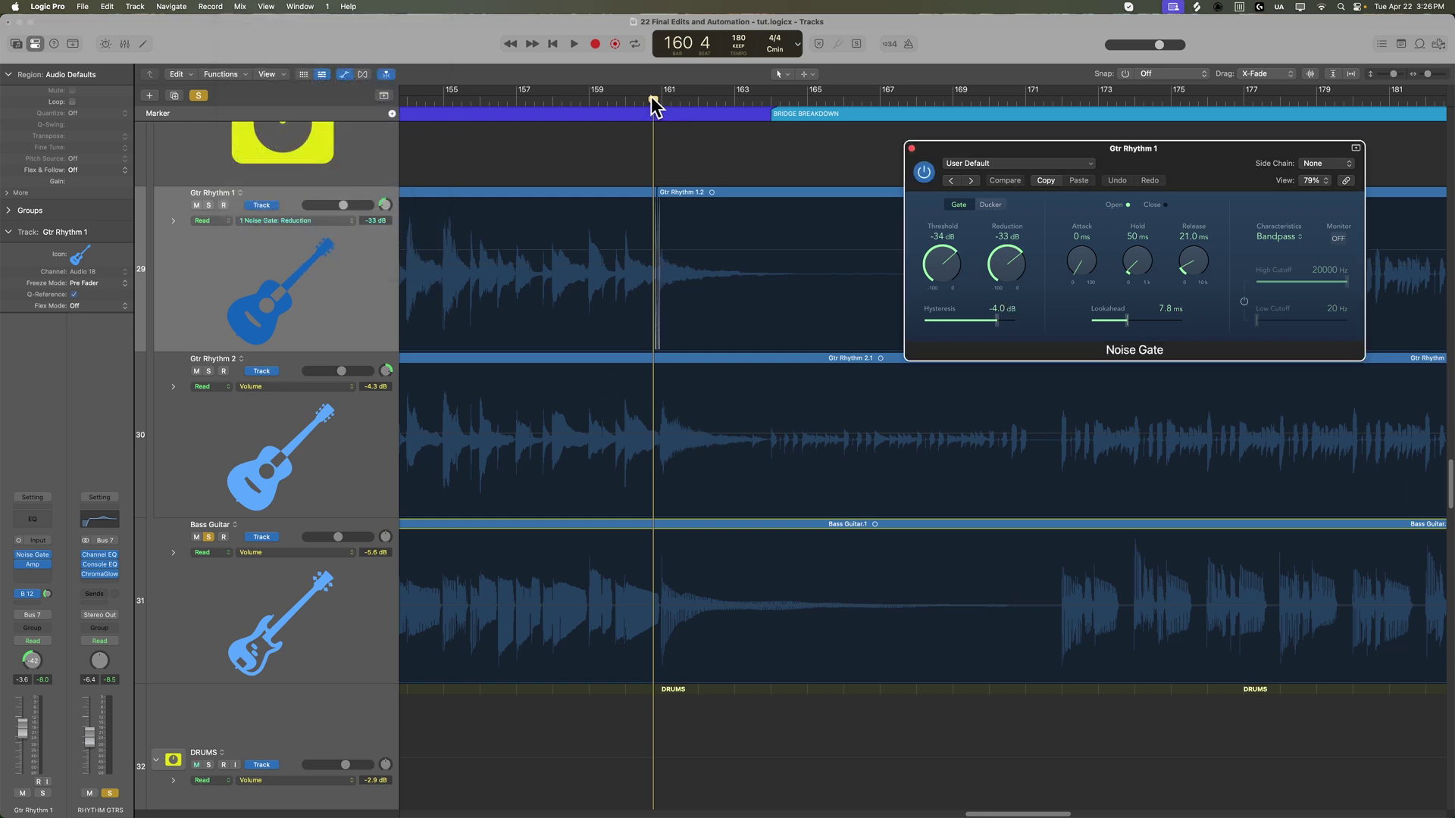
left_click_drag(651, 97, 606, 99)
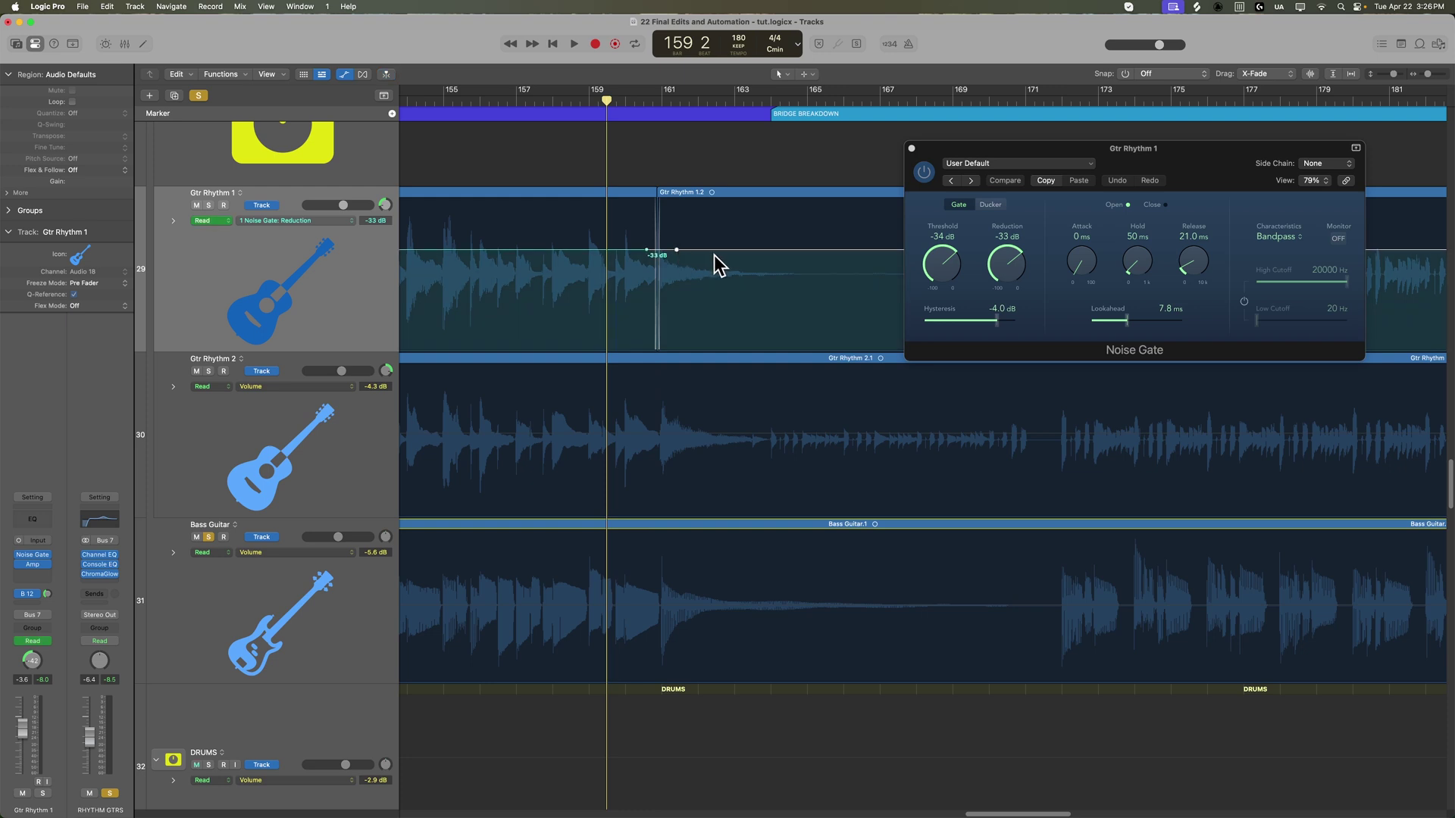
Raise the Noise Gate Reduction automation to 0 dB across the Gtr Rhythm 1 tail, returning to -33 dB at the following region.
scroll(728, 271, "right", 2)
scroll(742, 250, "right", 10)
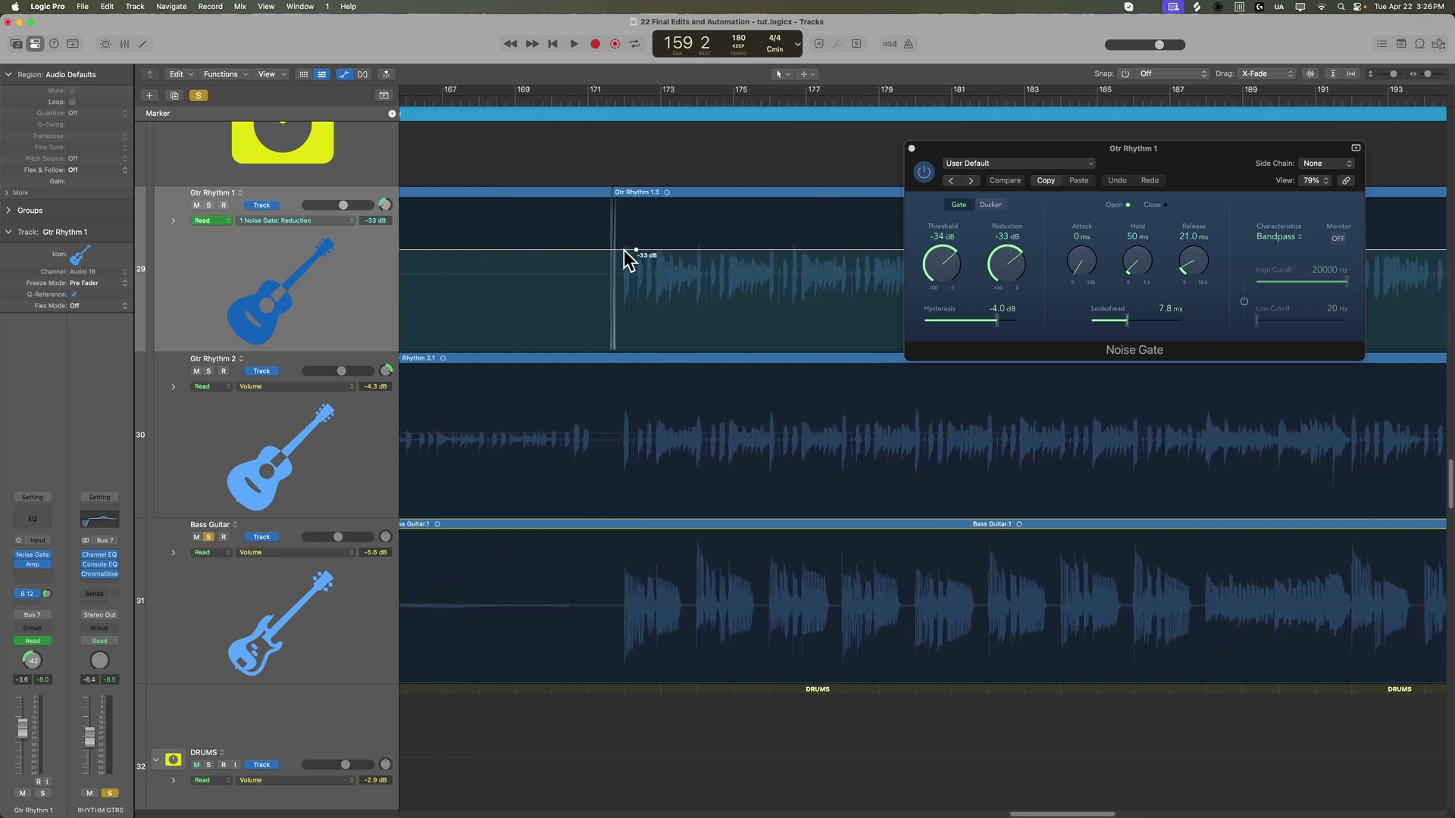
scroll(682, 273, "left", 4)
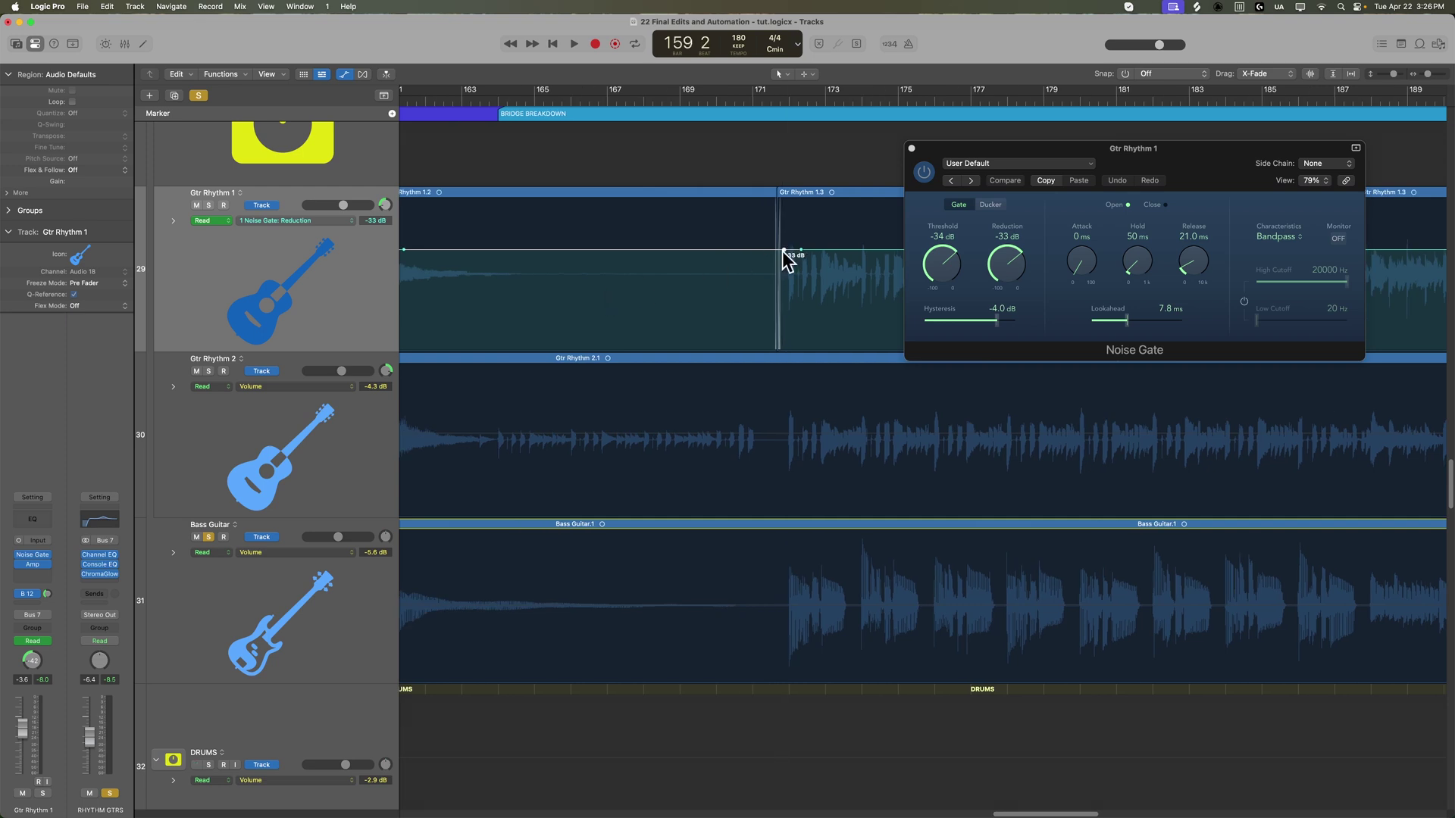
scroll(757, 280, "left", 3)
left_click_drag(687, 248, 686, 173)
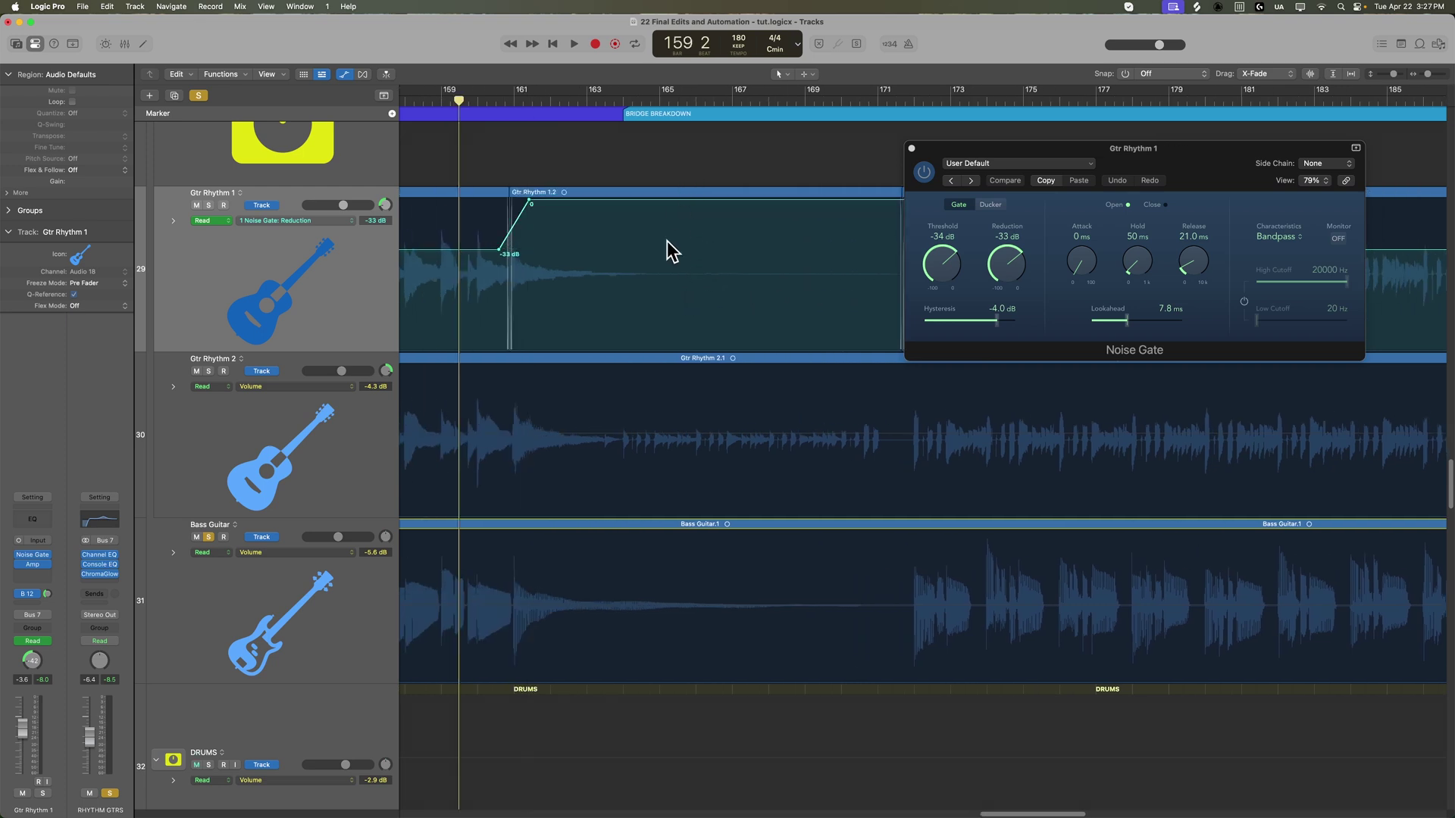
Play back from bar 160 beat 3 and move the closing -33 dB automation point on Gtr Rhythm 1 slightly earlier.
key("super+Left")
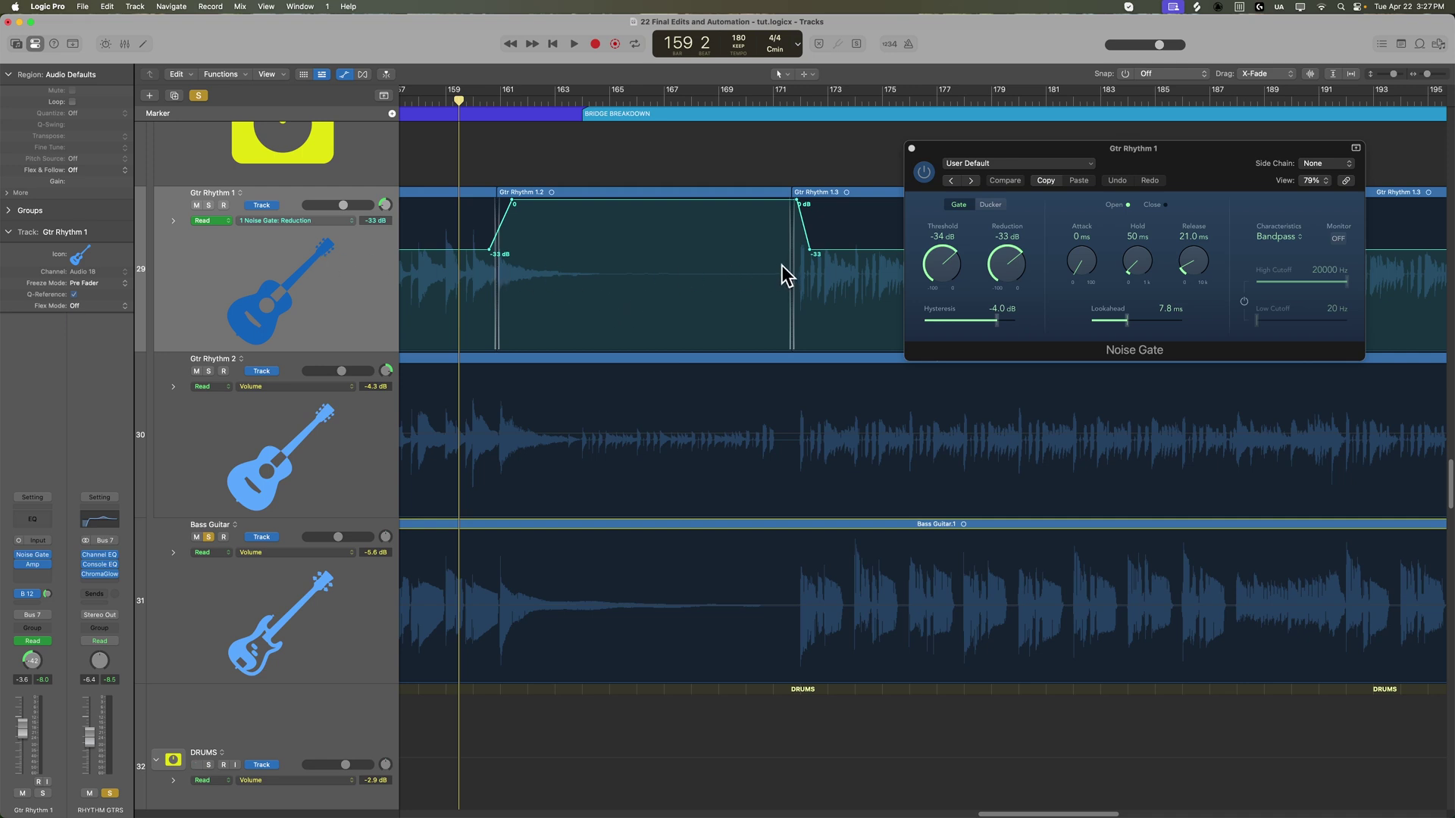
left_click(487, 99)
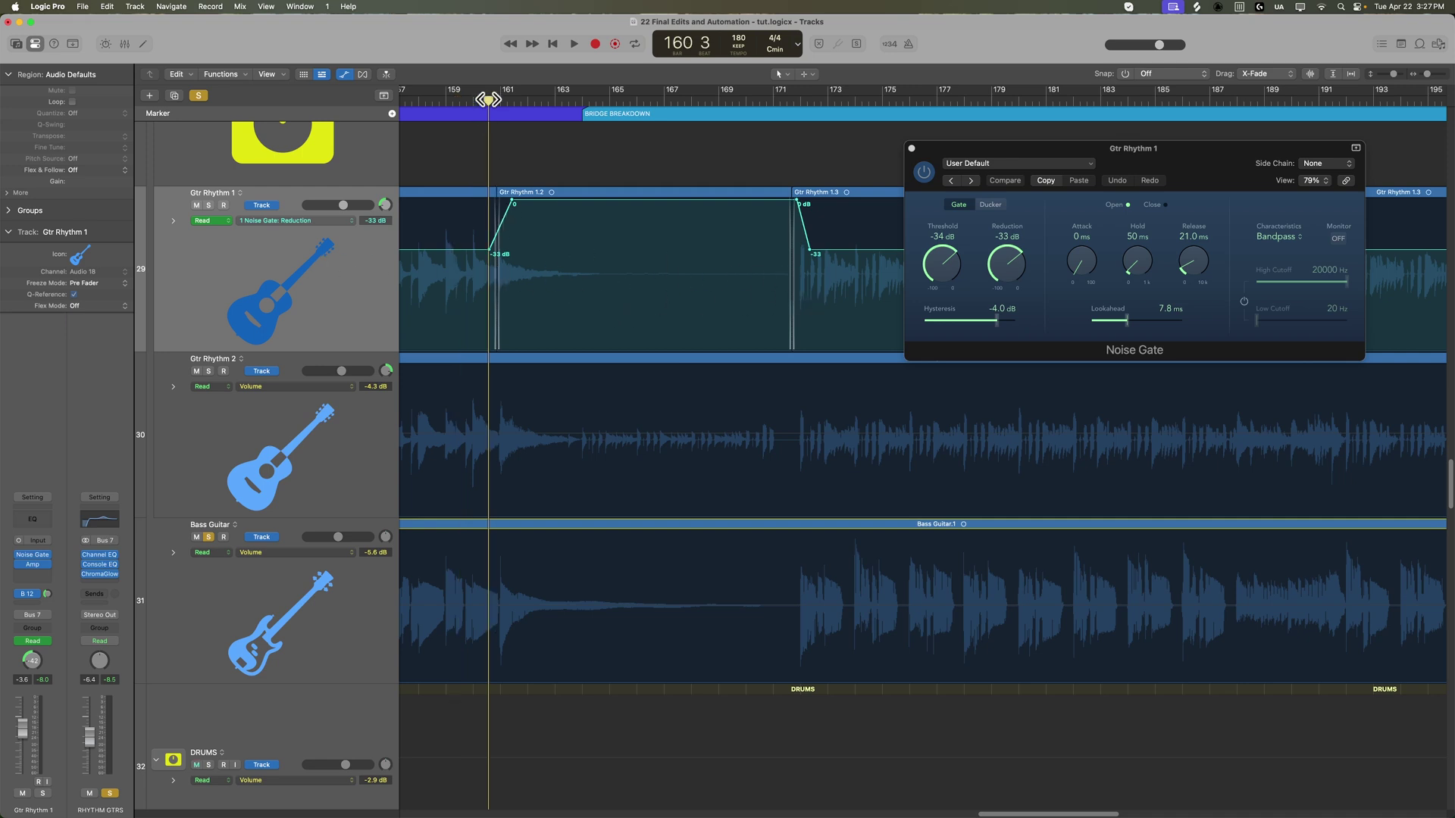
key("space")
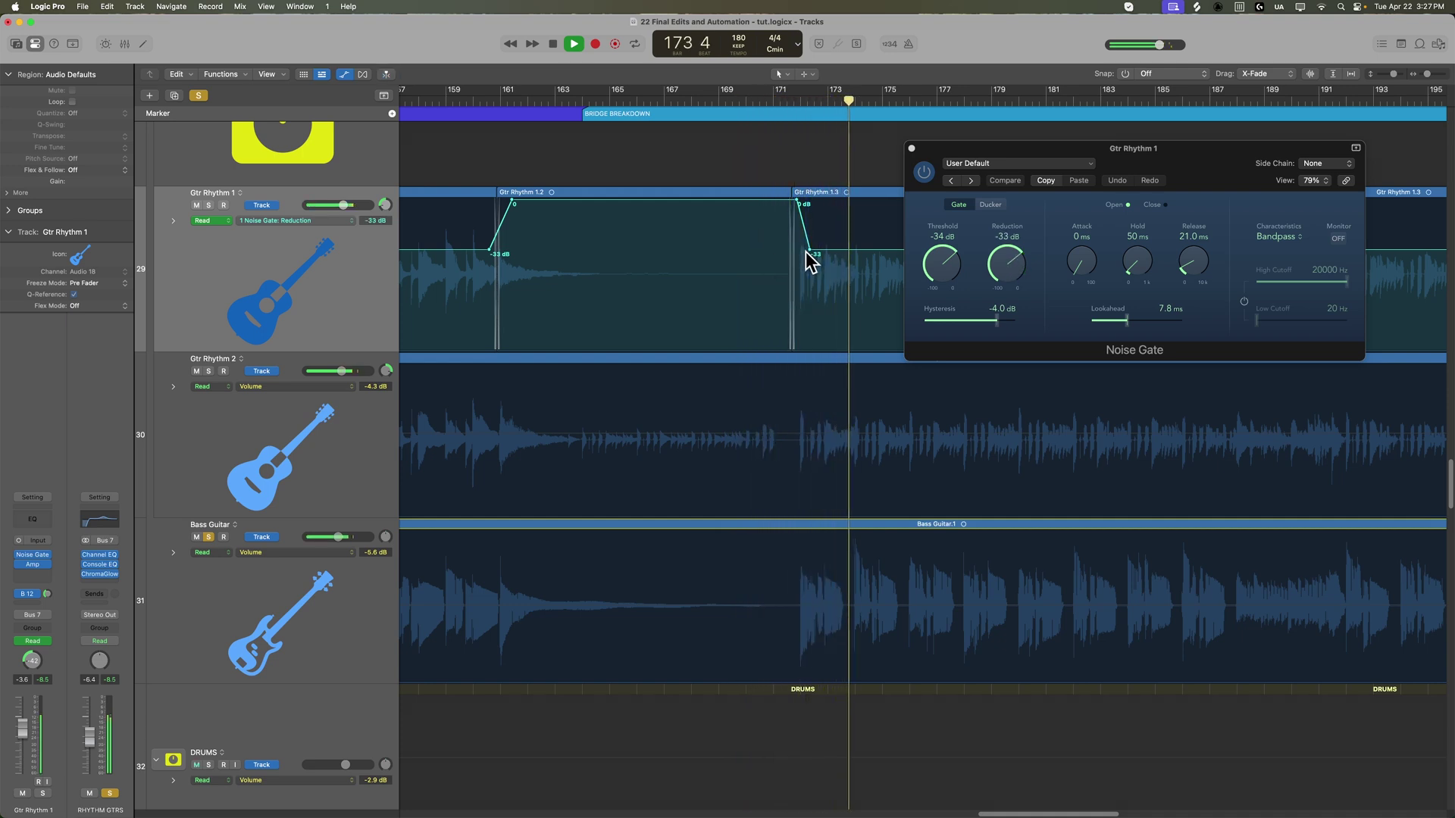
left_click_drag(808, 251, 804, 250)
key("space")
Close the Gtr Rhythm 1 gate window and raise the Bass Guitar's Noise Gate Reduction automation to 0 dB across its tail.
left_click(333, 618)
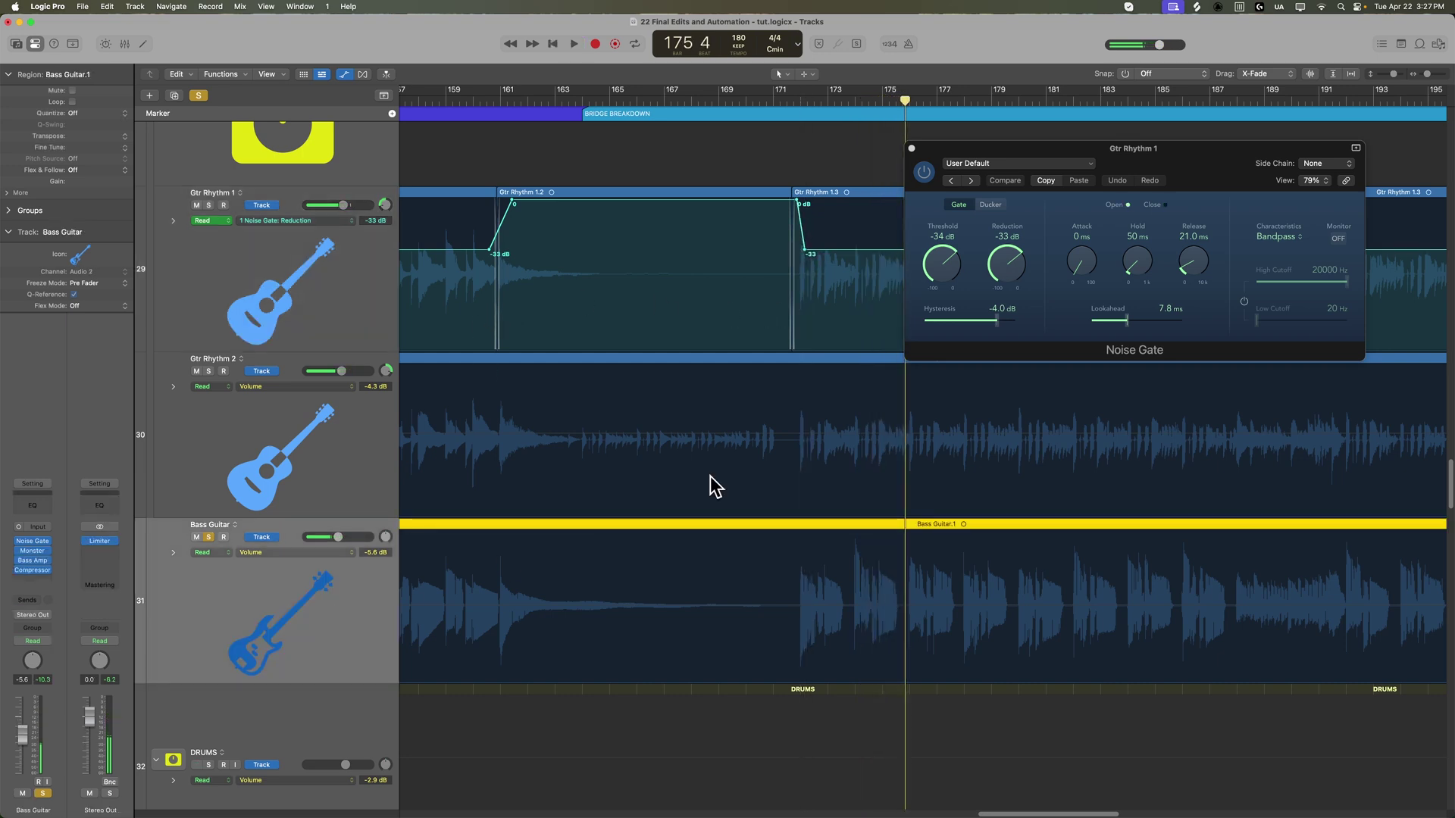
left_click(911, 149)
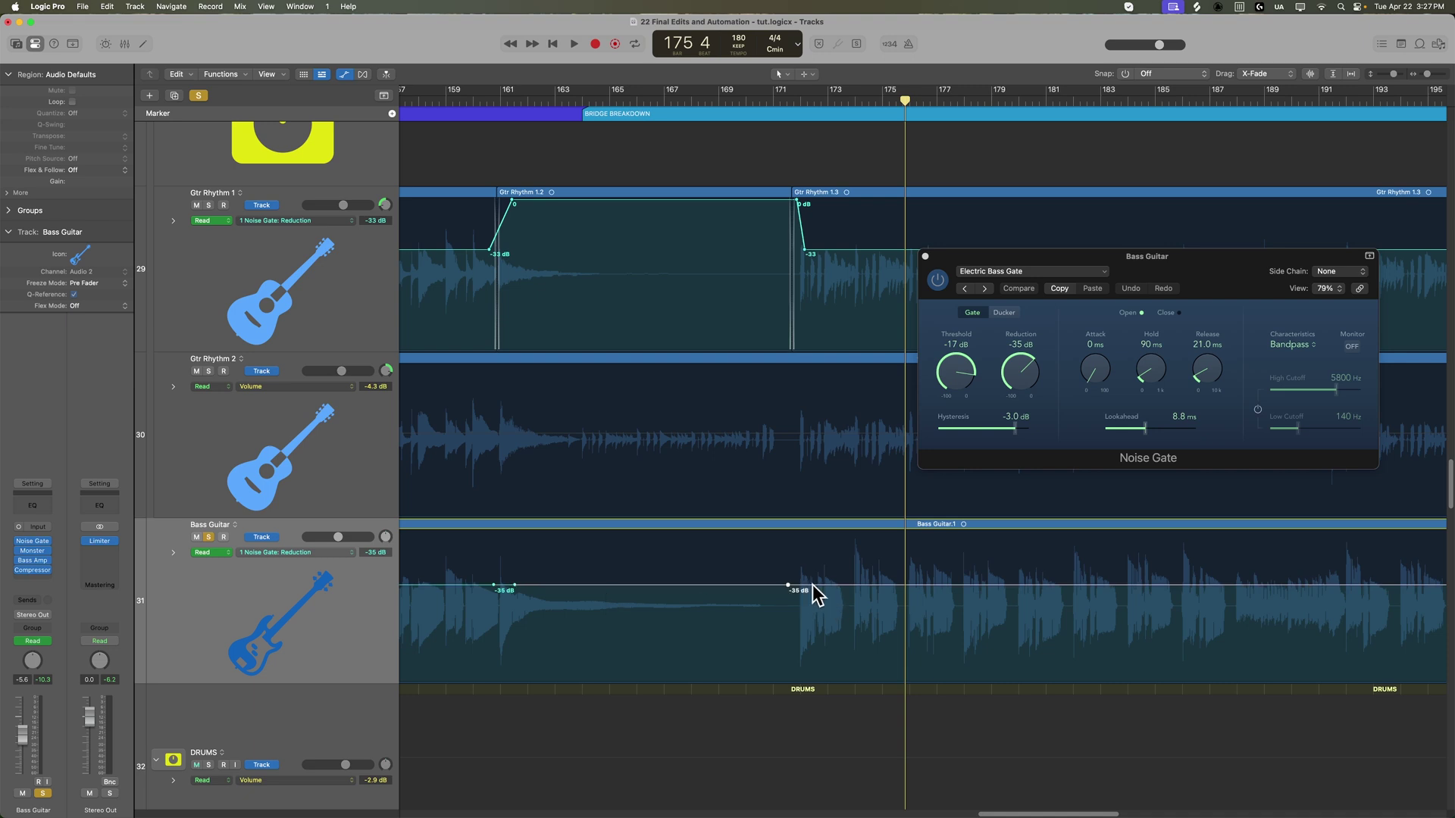
left_click_drag(790, 587, 765, 517)
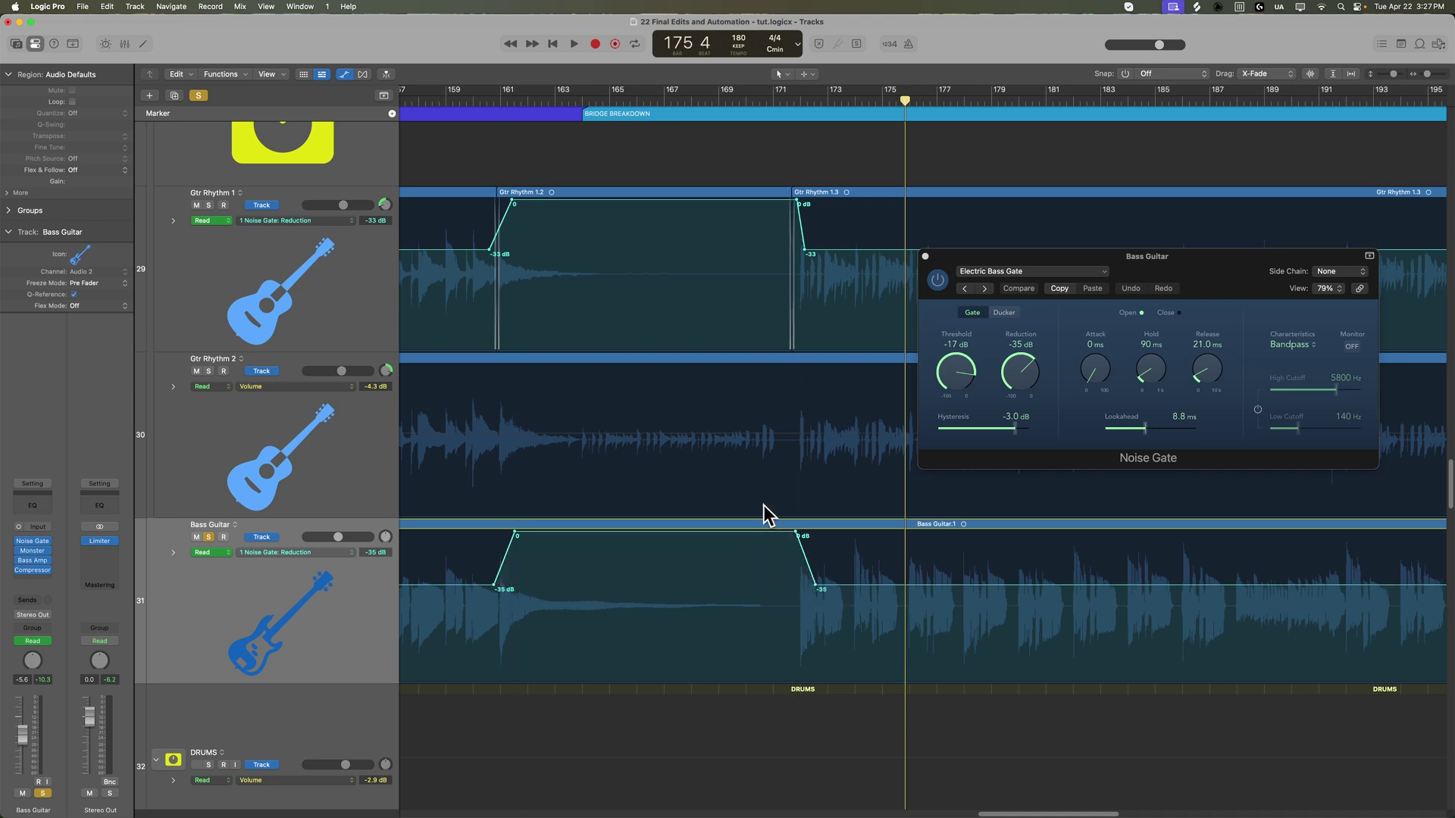
Automate Gtr Rhythm 2 volume from -4.3 dB to -1.6 dB, hold at -2.6 dB, and return to -4.3 dB near bar 172.
left_click(496, 112)
left_click(305, 447)
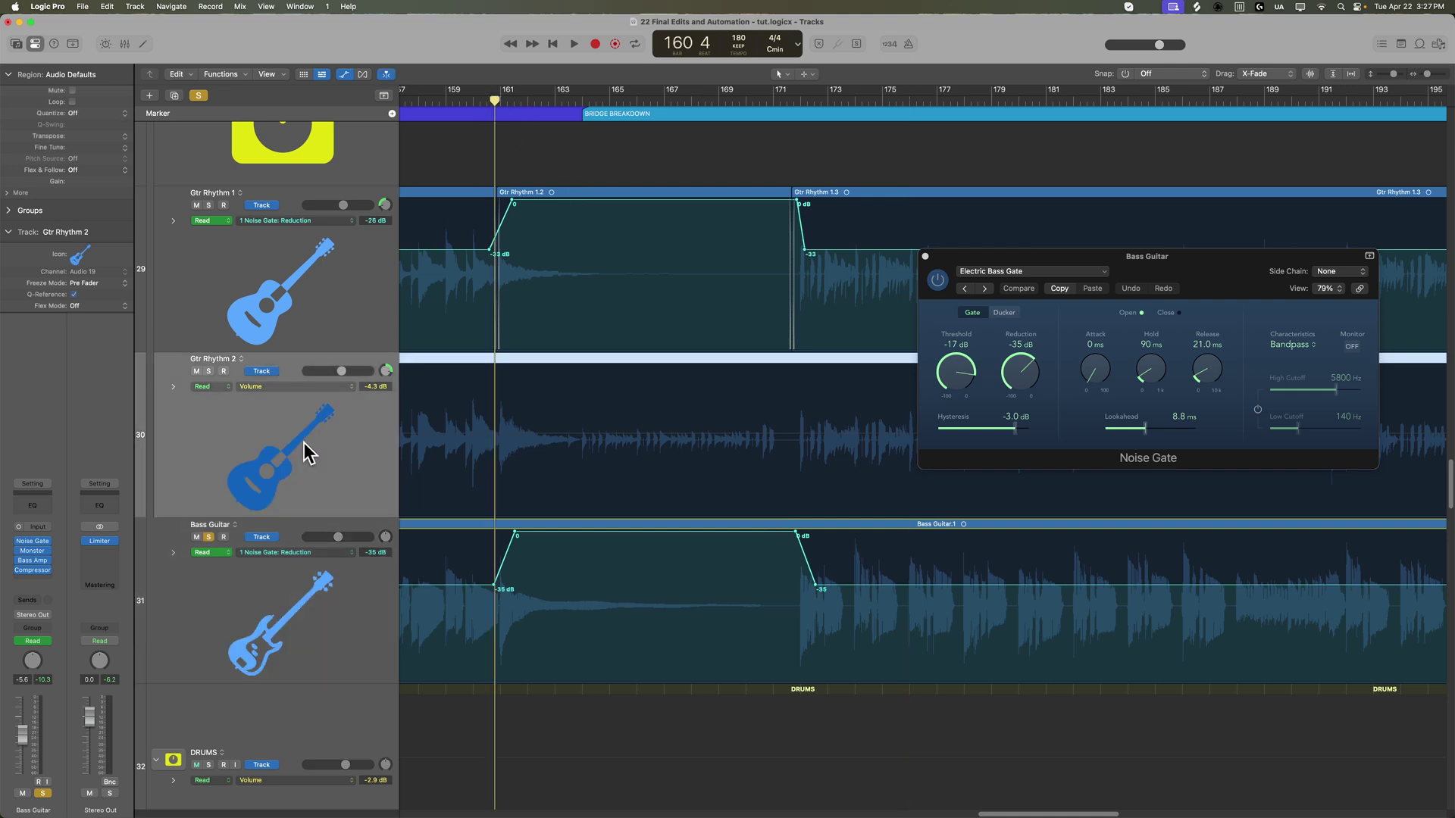
scroll(558, 470, "up", 3)
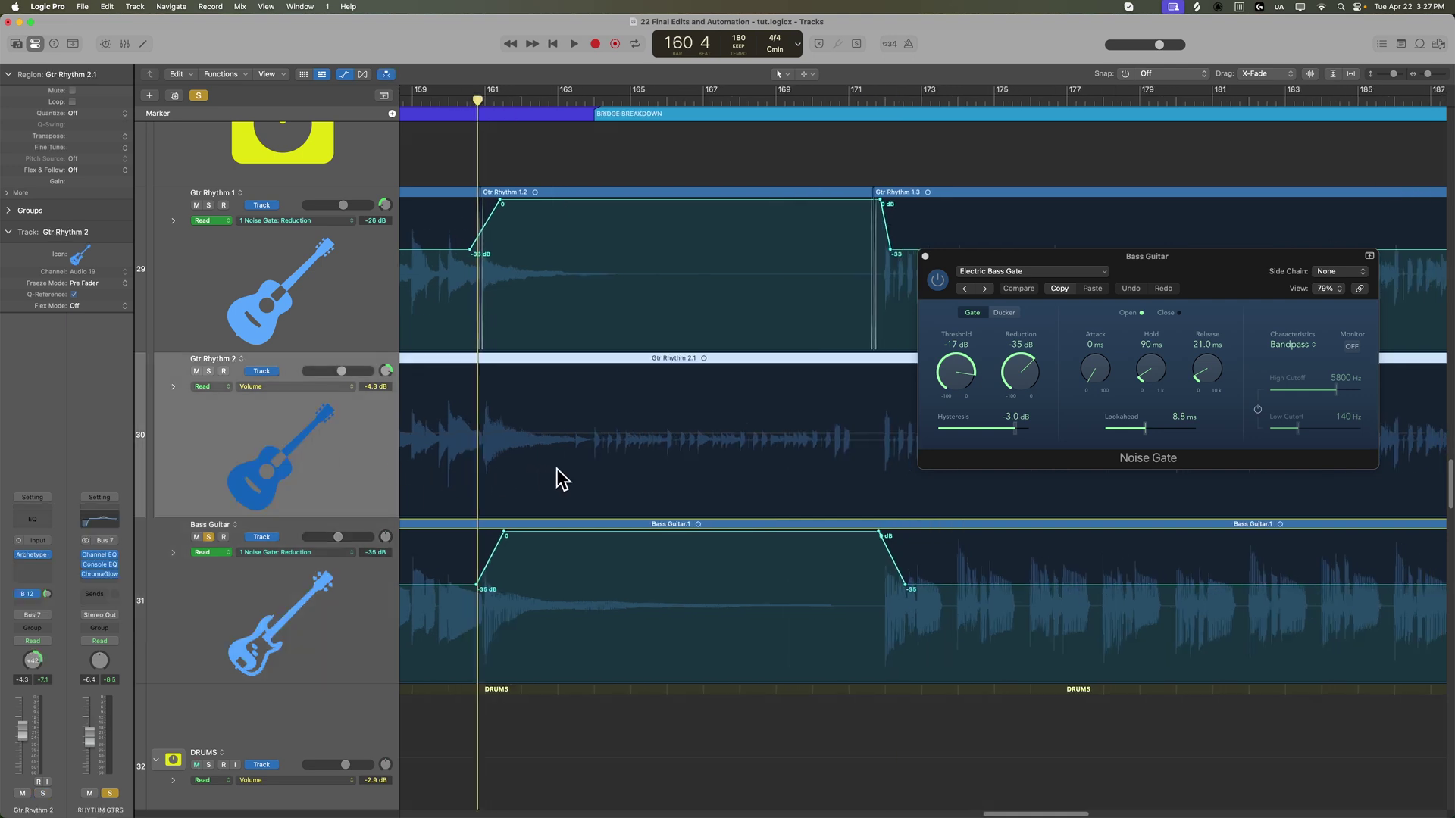
left_click(569, 444)
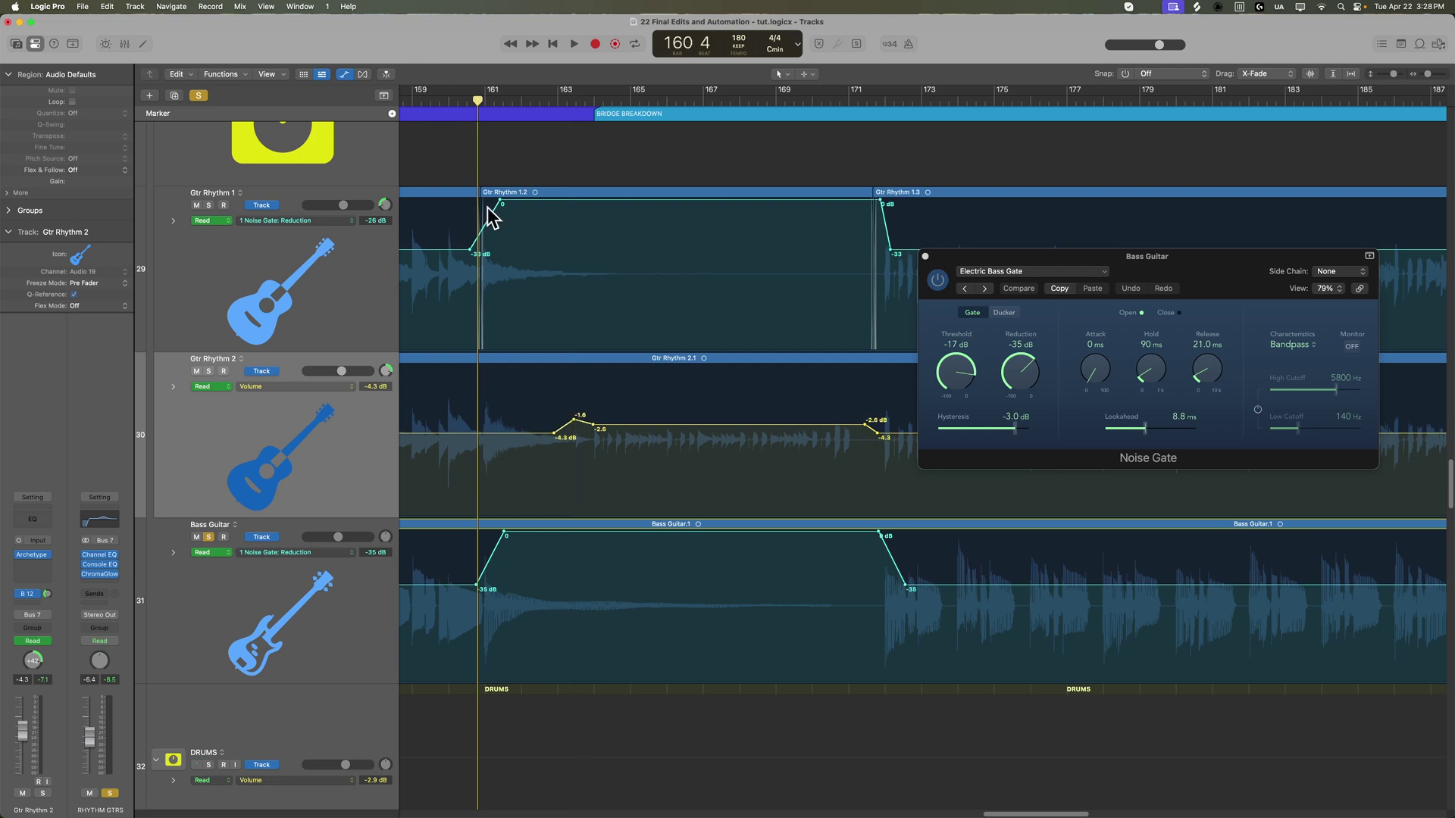
Play the transition from bar 160 beat 4, close the Noise Gate window, and unsolo RHYTHM GTRS and Bass Guitar.
key("space")
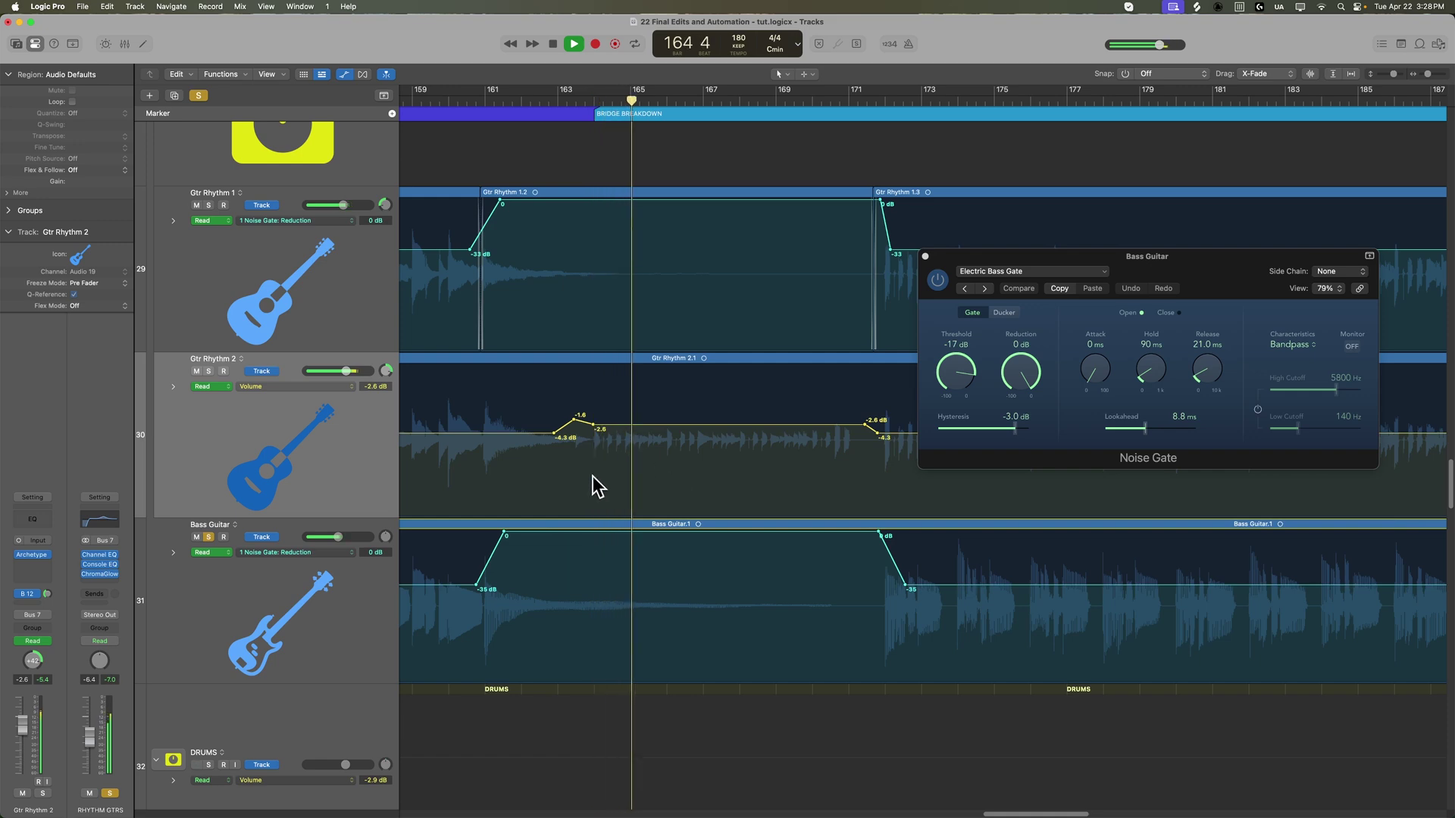
left_click(924, 256)
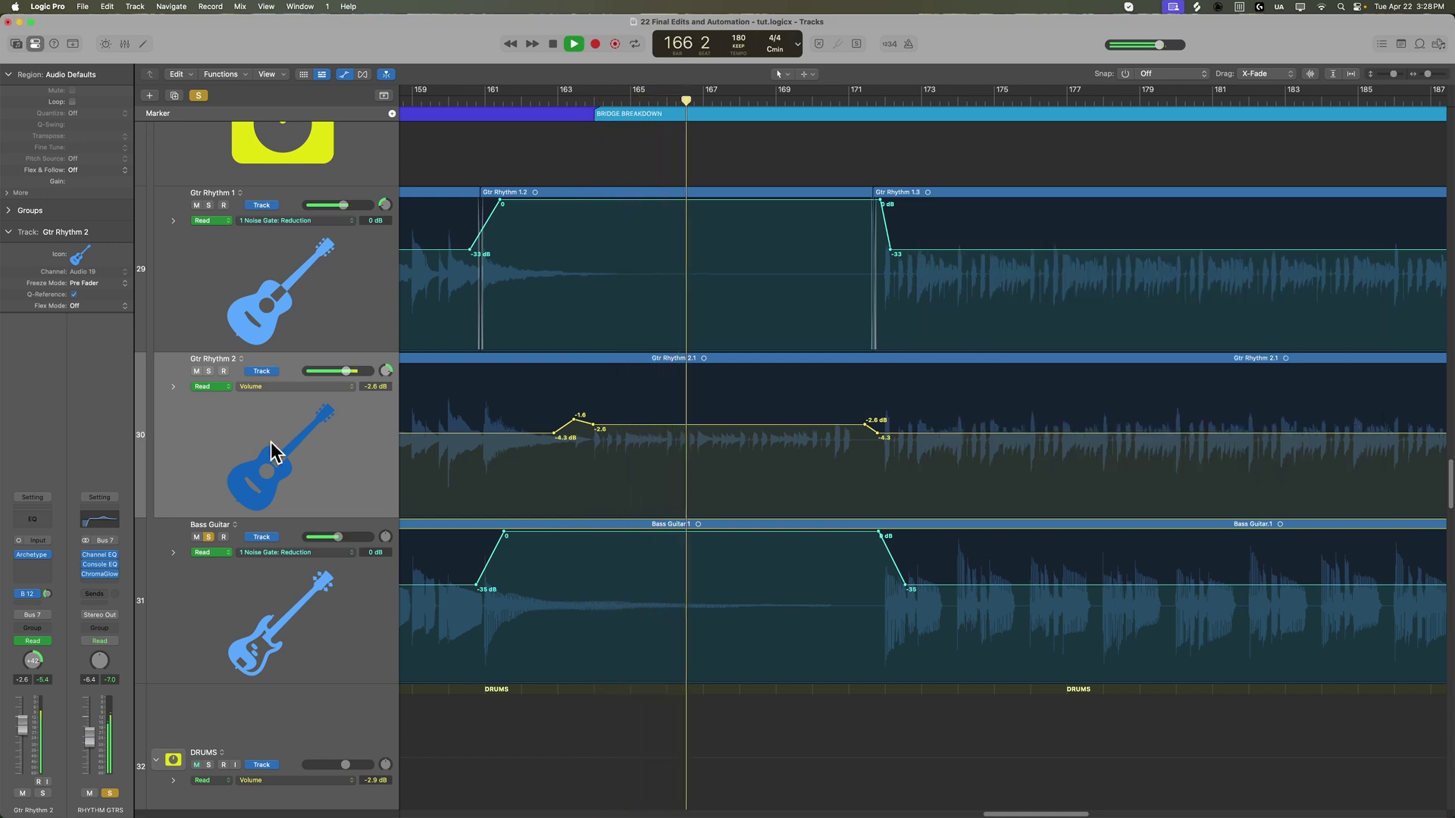
scroll(271, 442, "up", 10)
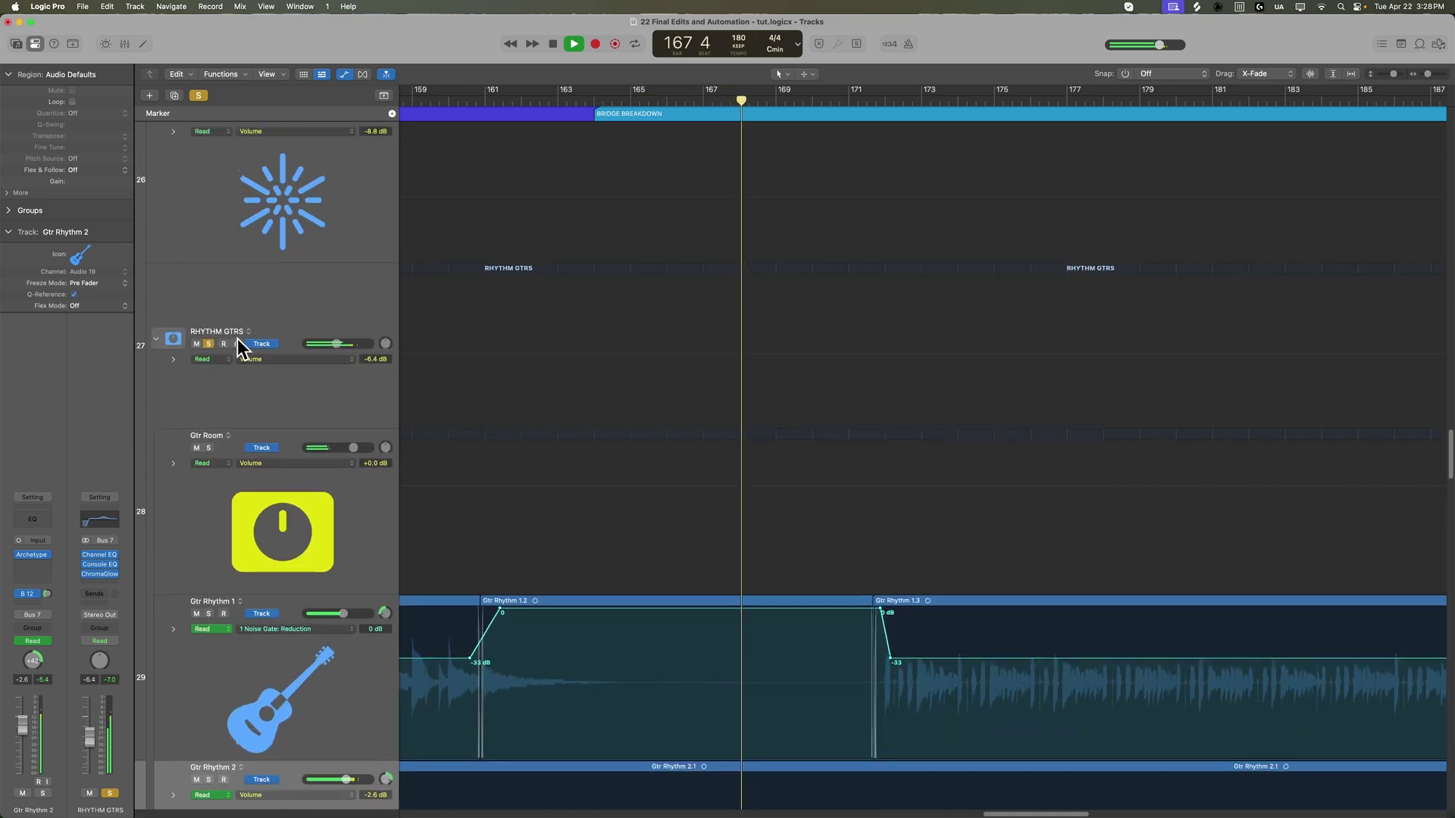
left_click(208, 344)
scroll(265, 515, "down", 9)
left_click(210, 563)
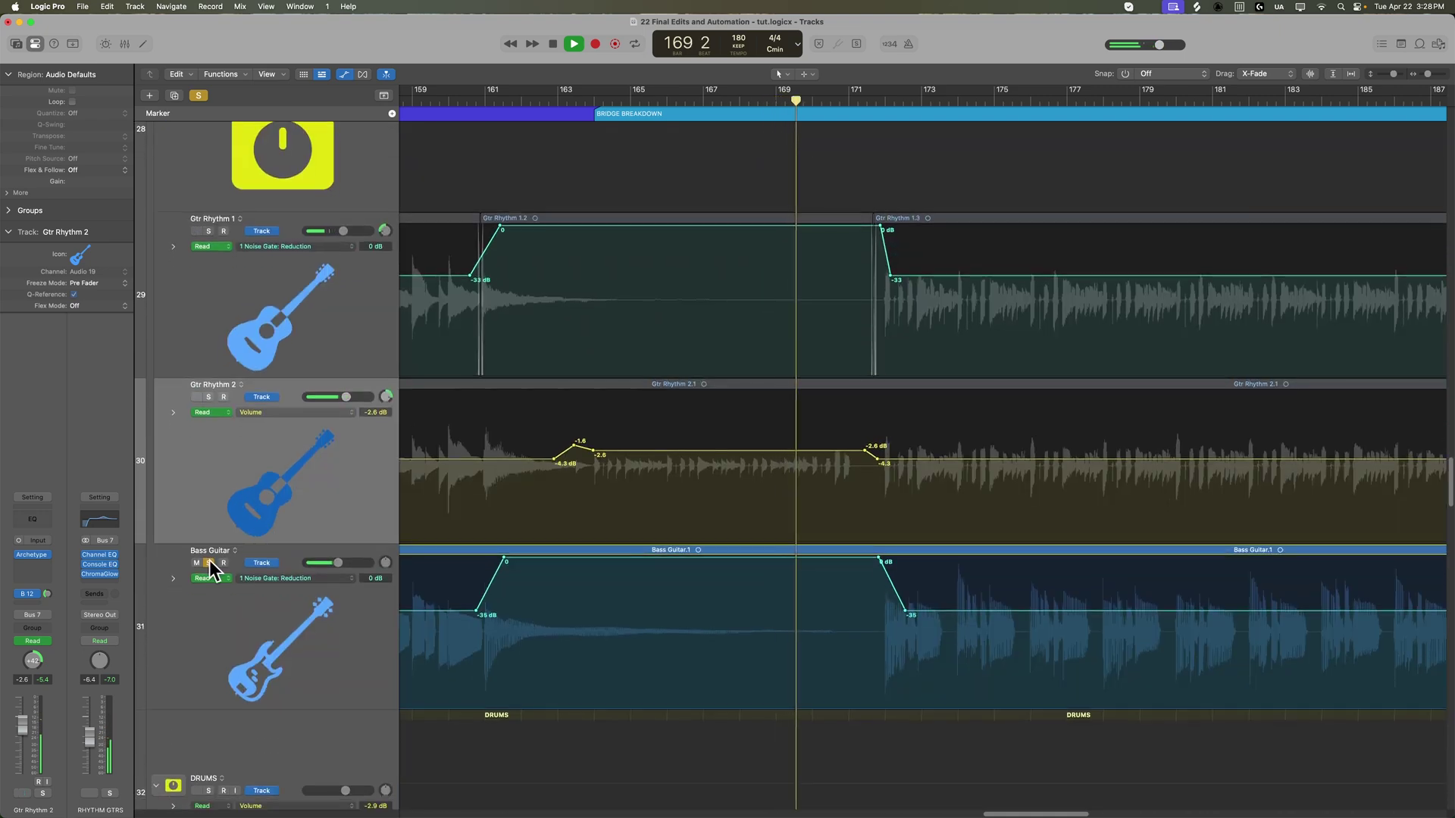
left_click(210, 563)
Play the full mix from bar 159 through the bridge breakdown and hide track automation.
left_click(422, 99)
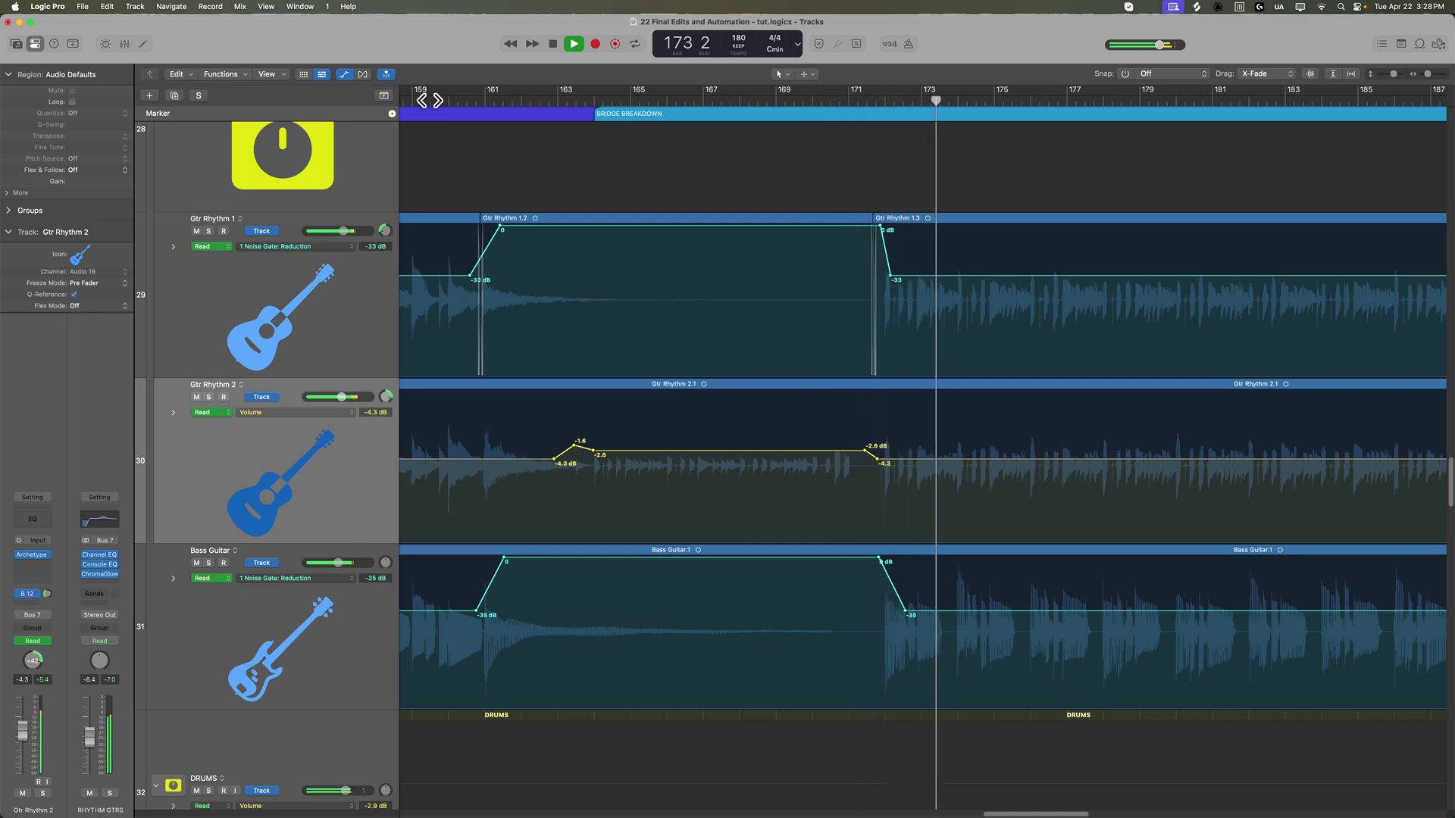
key("a")
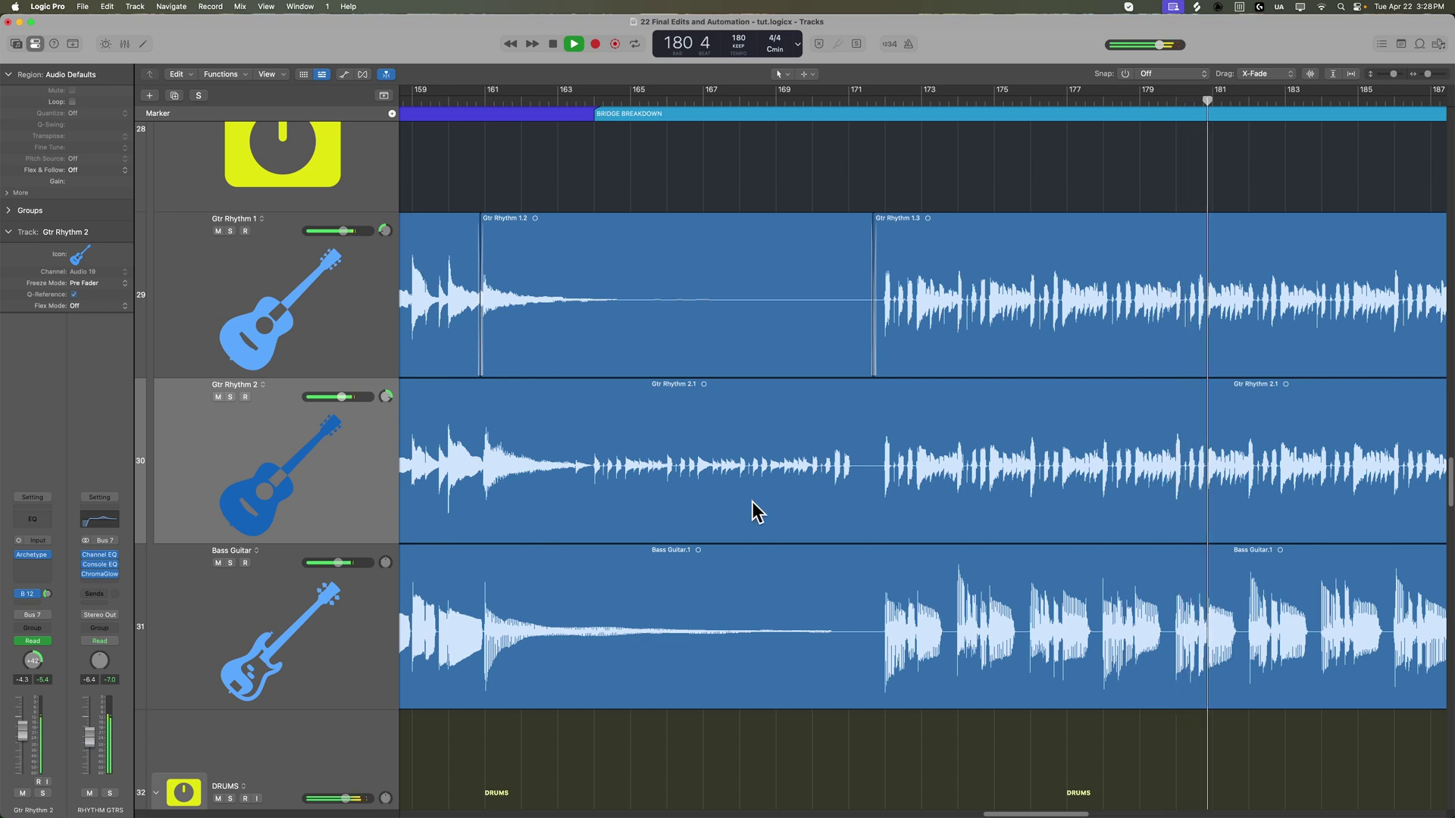
scroll(753, 510, "right", 10)
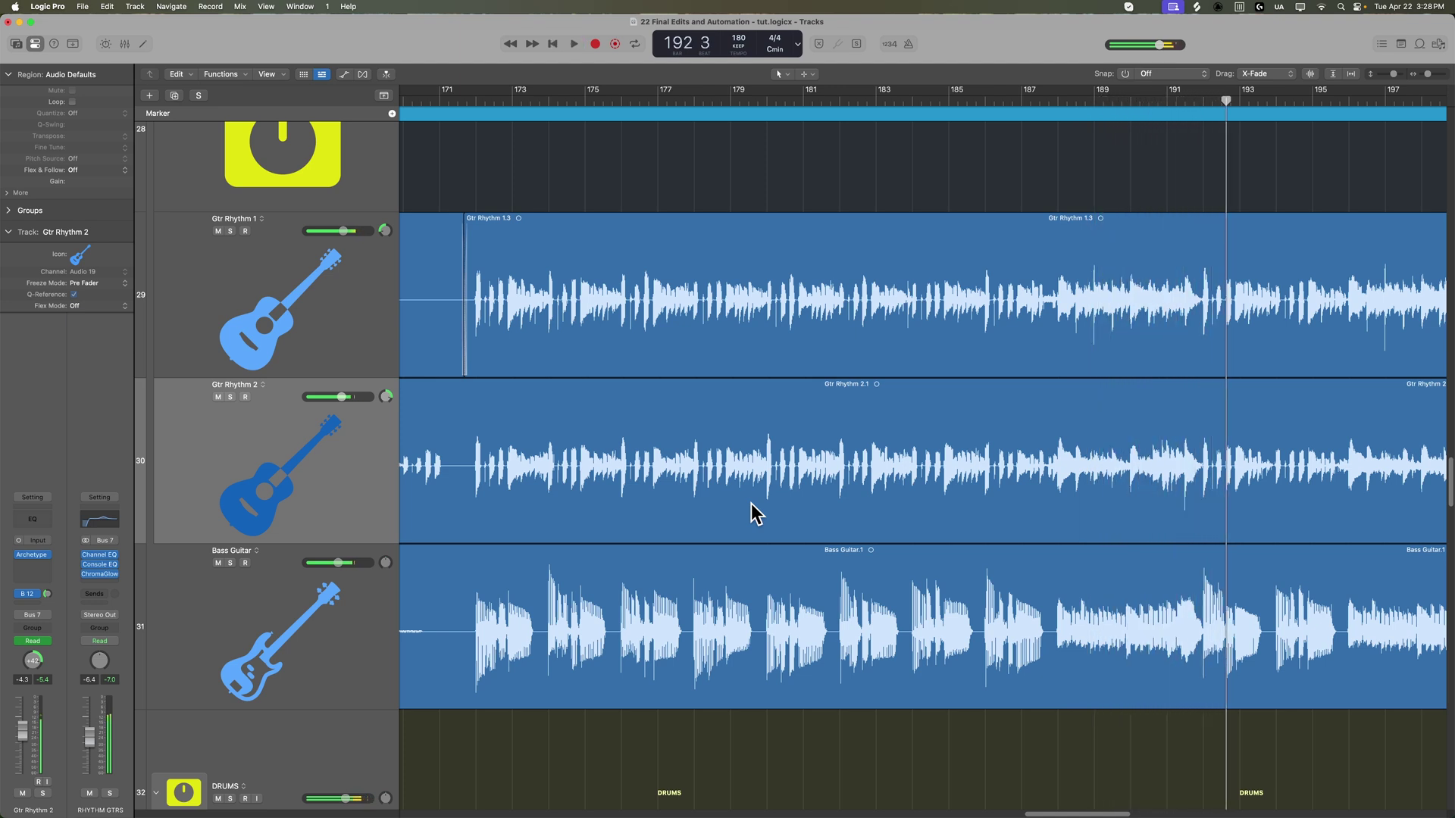
Place the playhead at bar 172, where the rhythm guitars re-enter, and solo the RHYTHM GTRS stack.
left_click(478, 99)
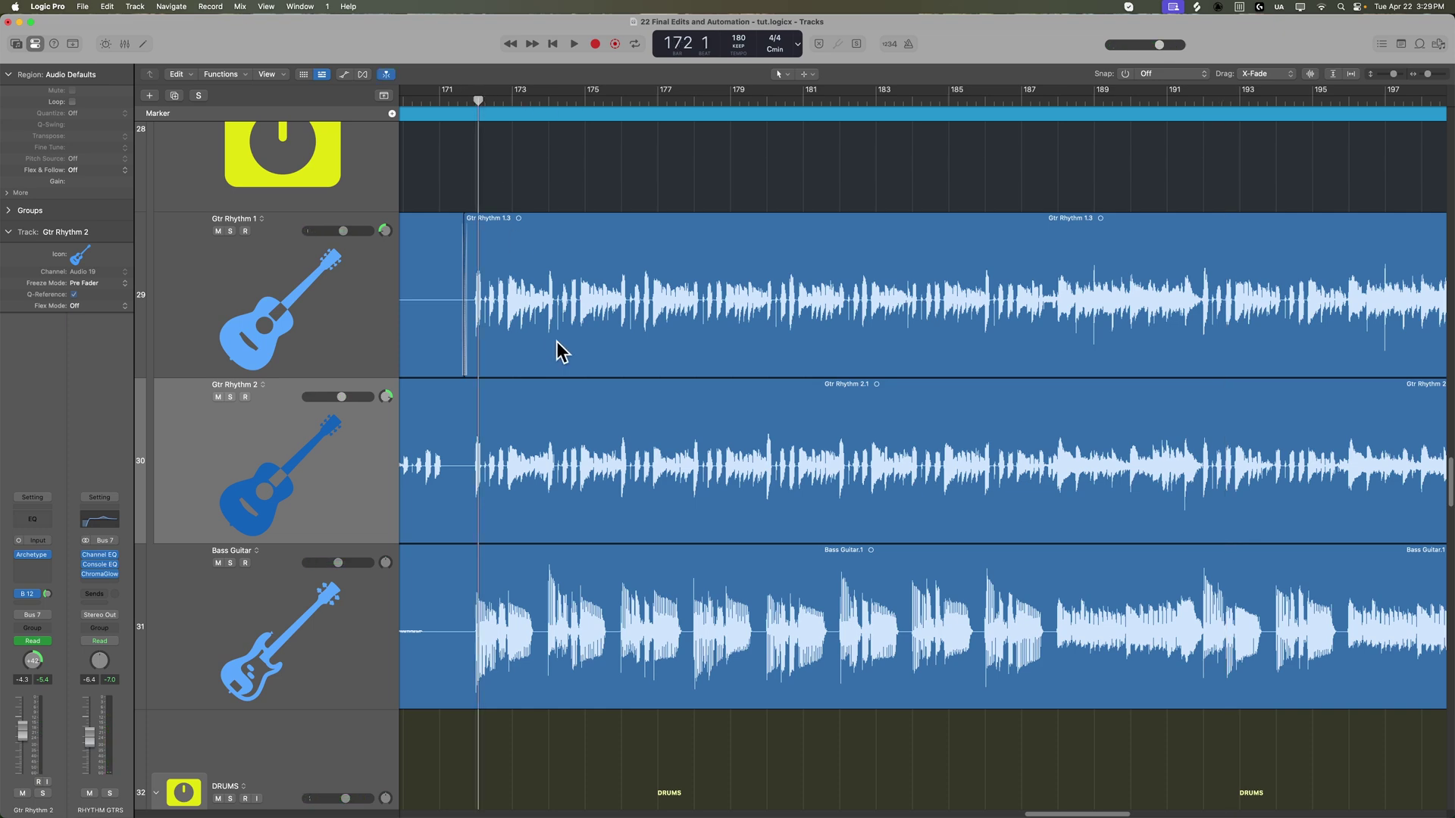
key("super+Right")
key("super+Right")
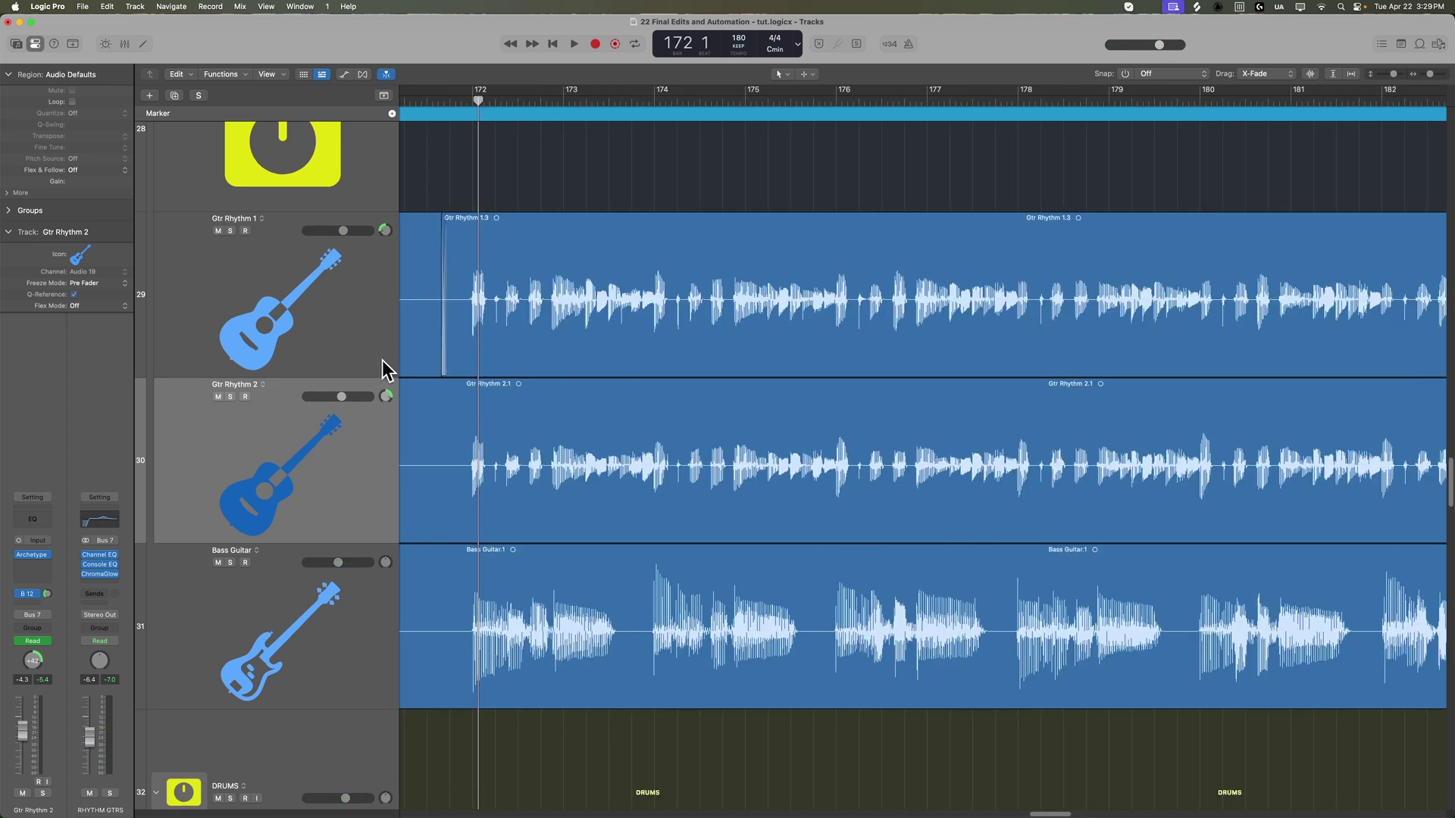
scroll(386, 369, "up", 5)
left_click(231, 189)
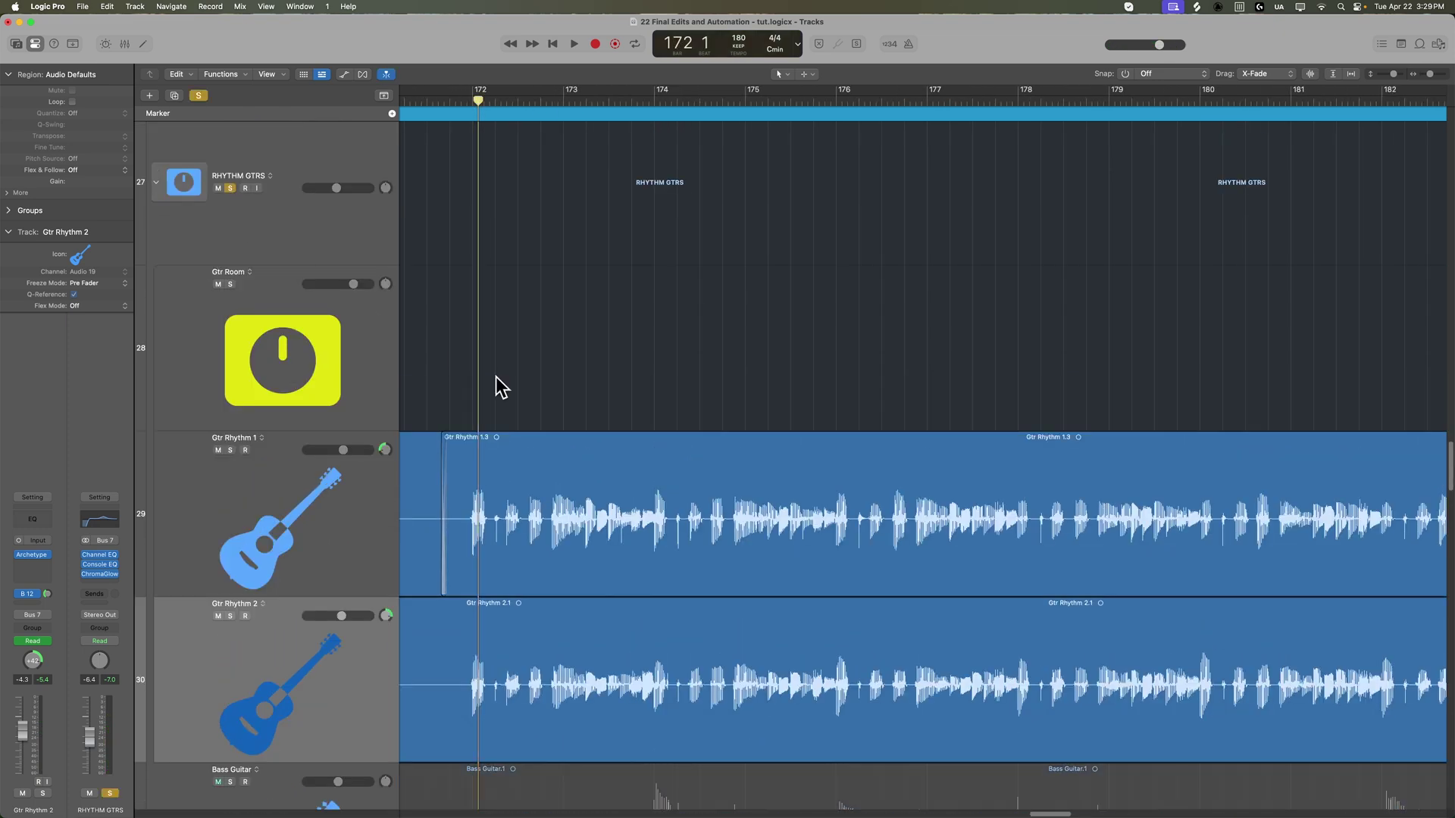
scroll(500, 388, "down", 3)
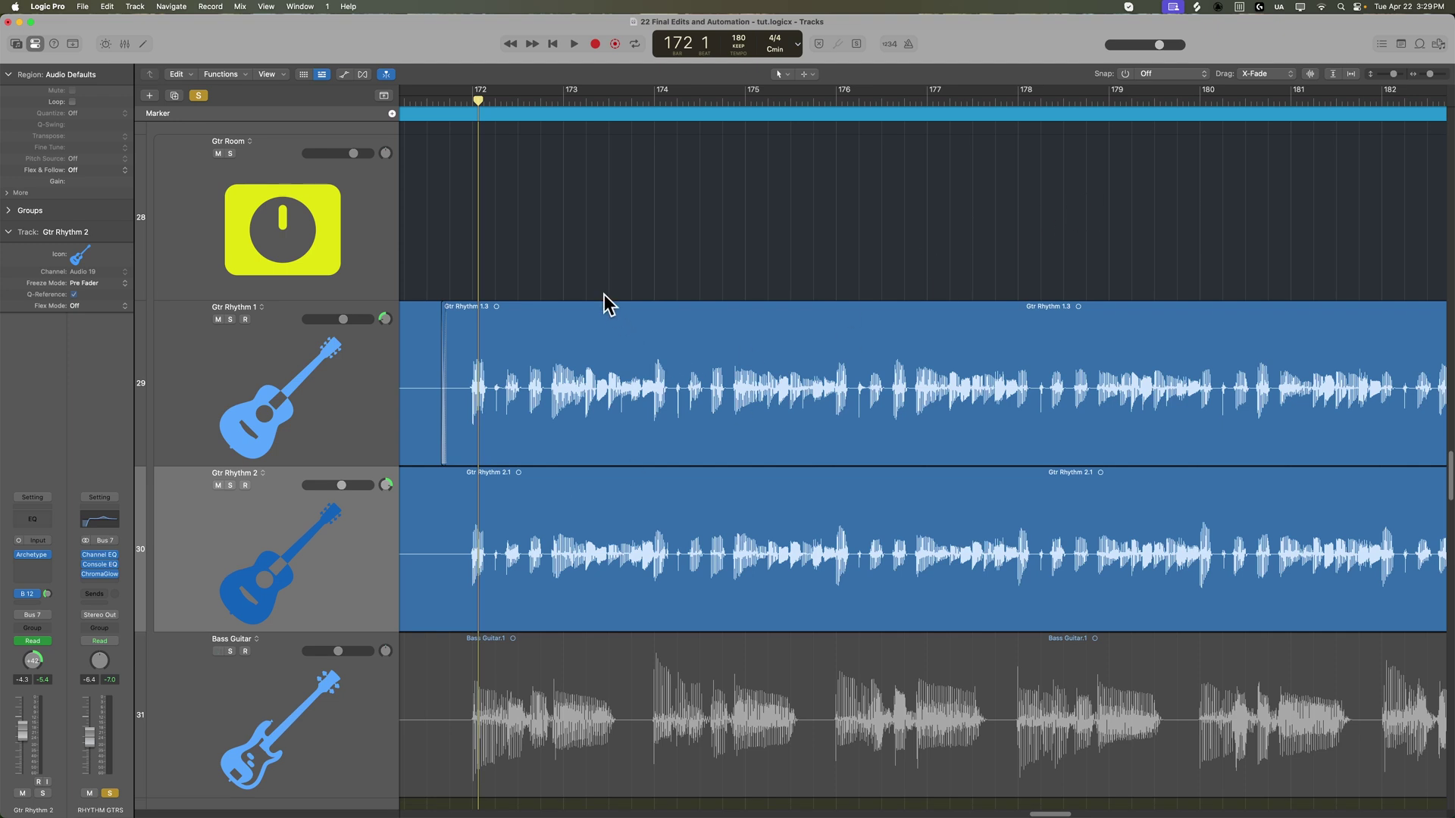
key("super+Right")
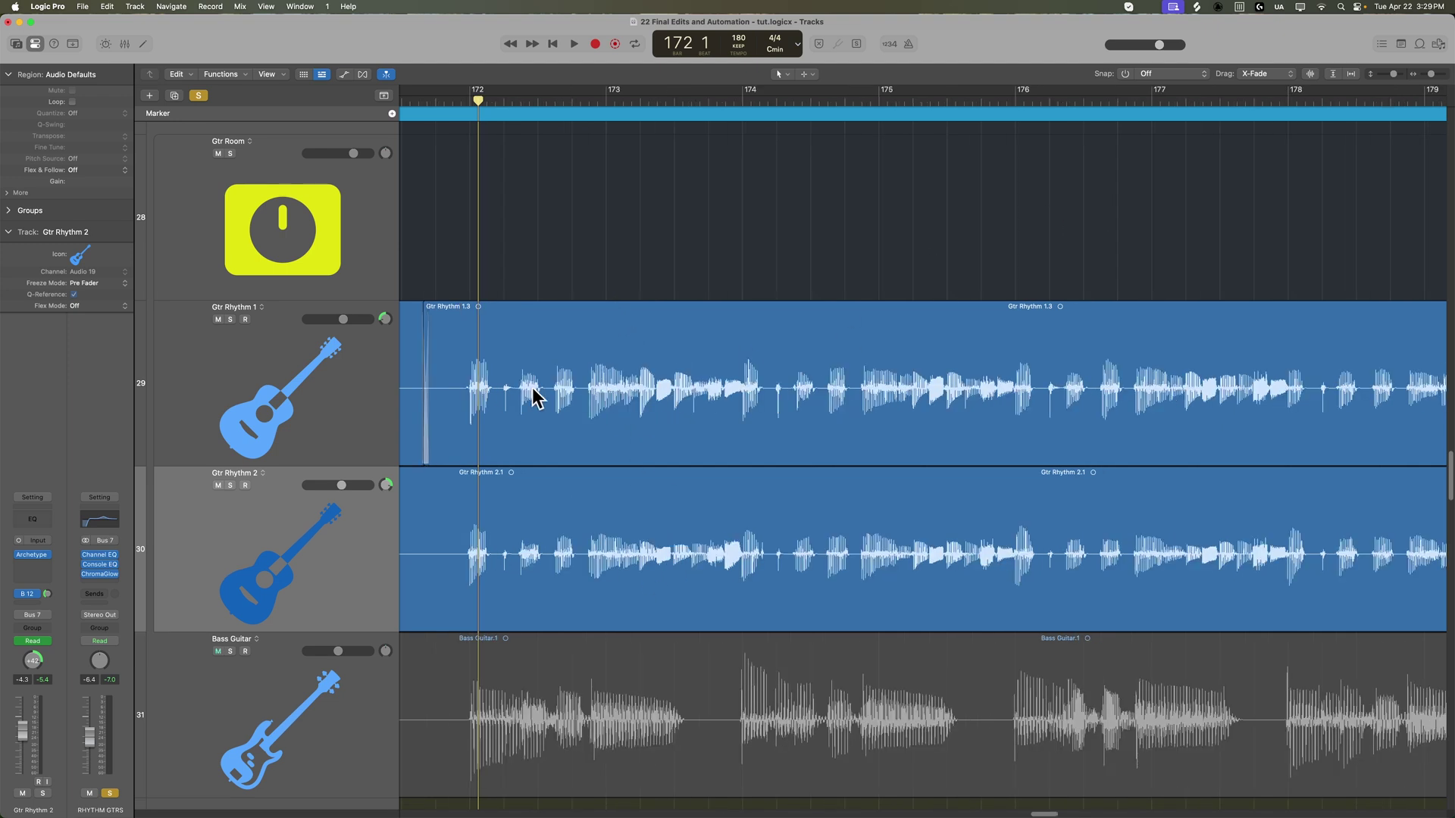
Listen to the soloed rhythm guitars from bar 171 beat 4, following their waveforms through the bridge breakdown.
left_click(463, 100)
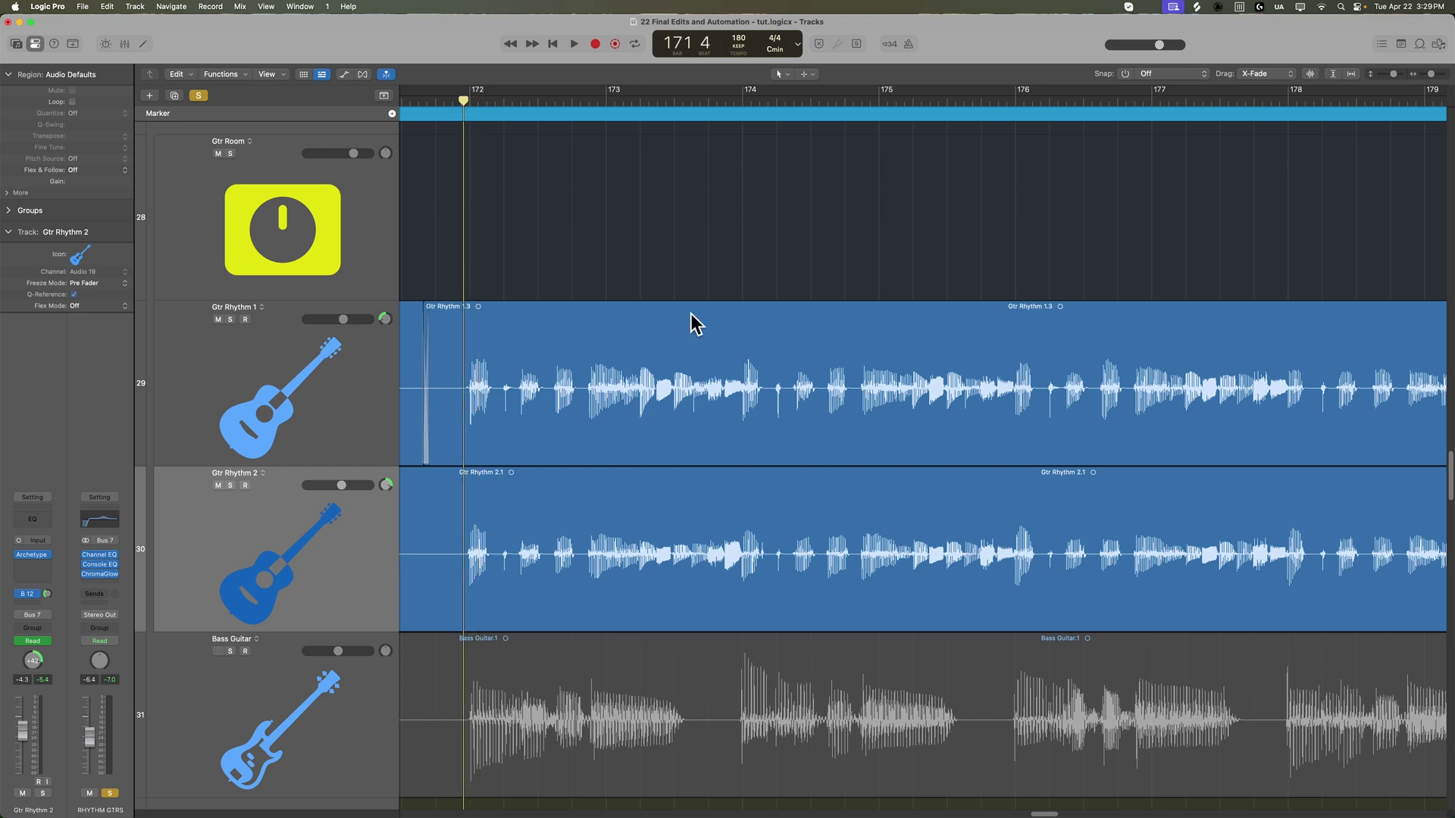
key("space")
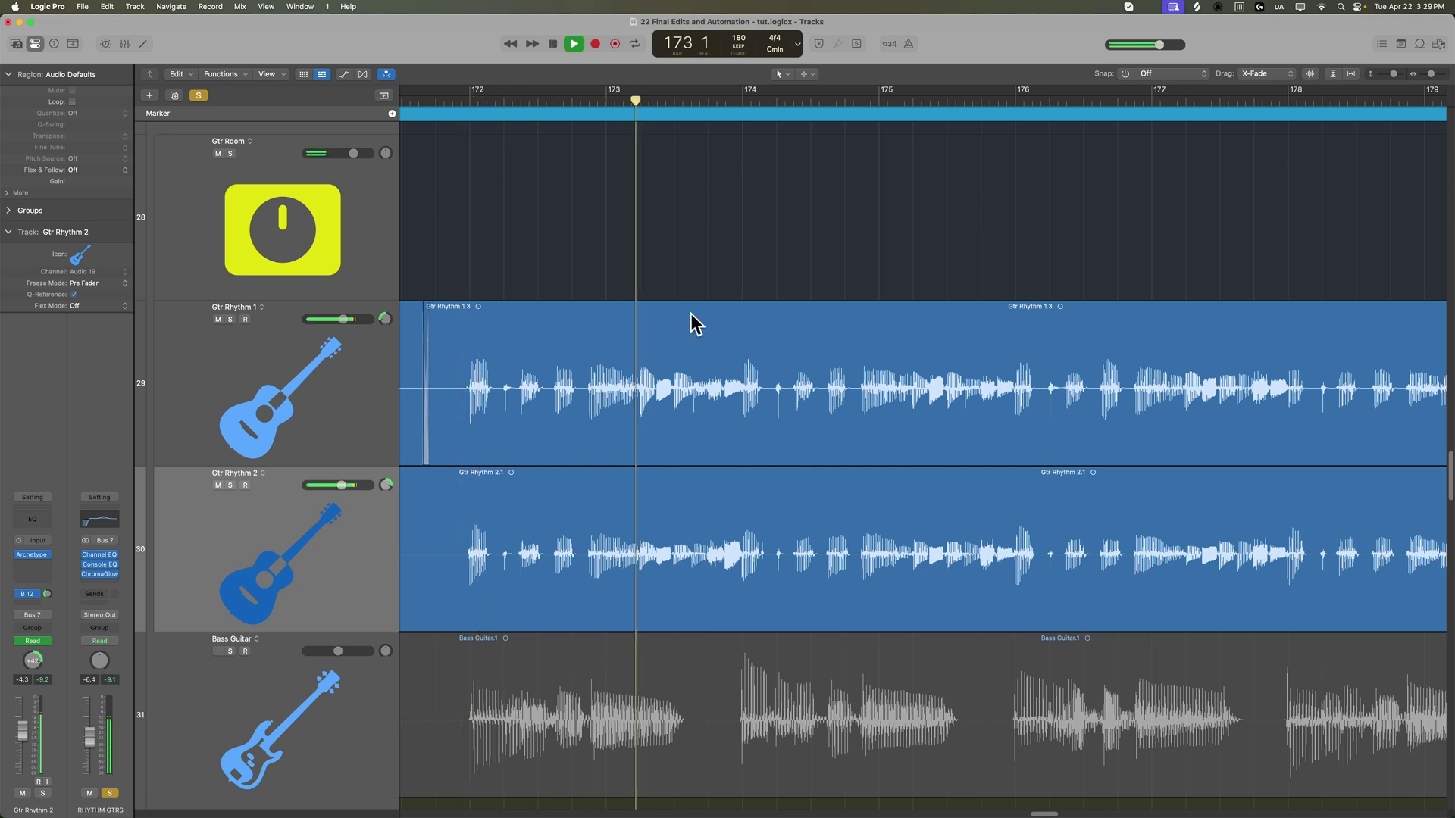
scroll(780, 447, "right", 5)
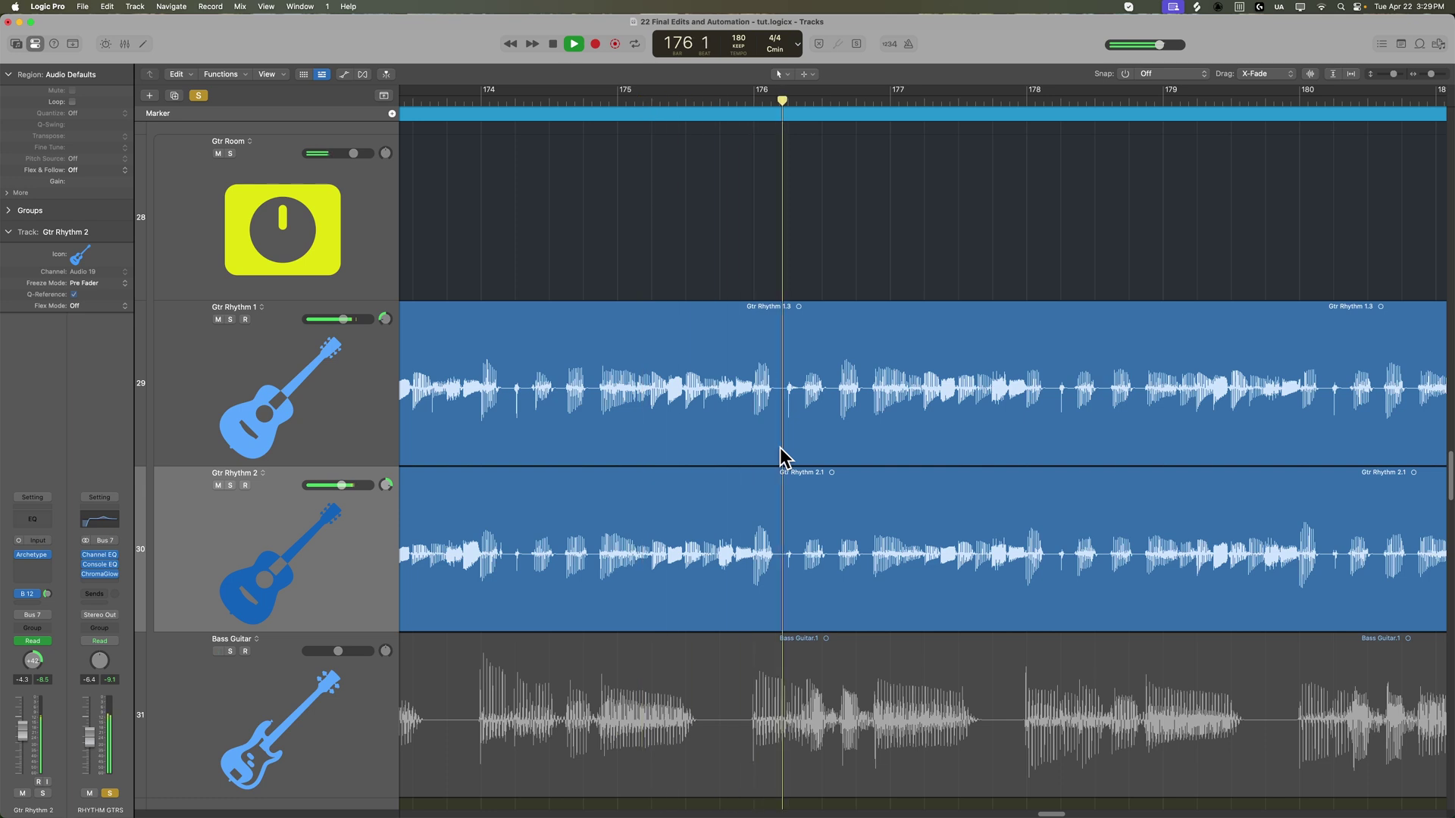
scroll(780, 448, "right", 2)
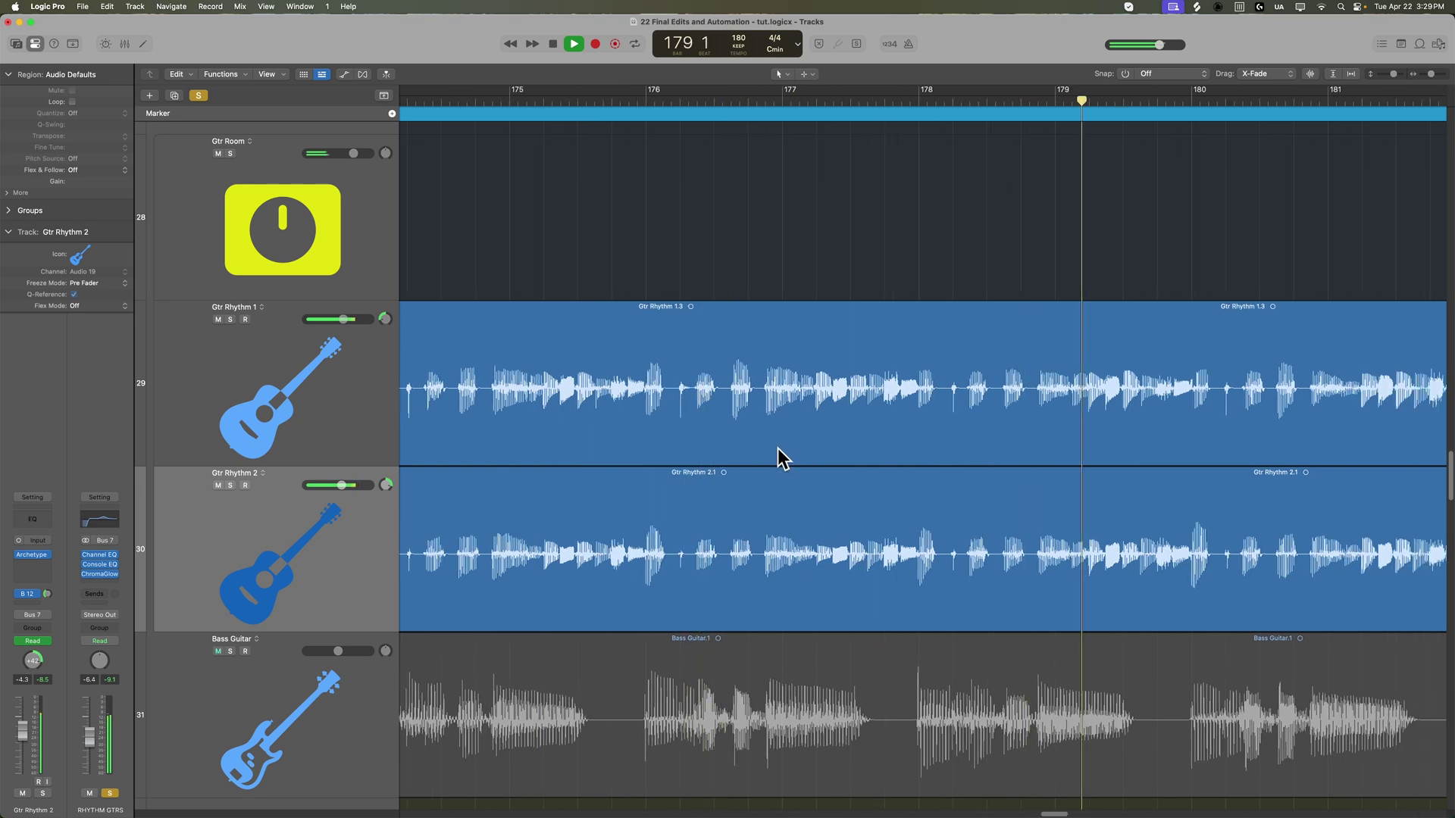
scroll(777, 447, "right", 5)
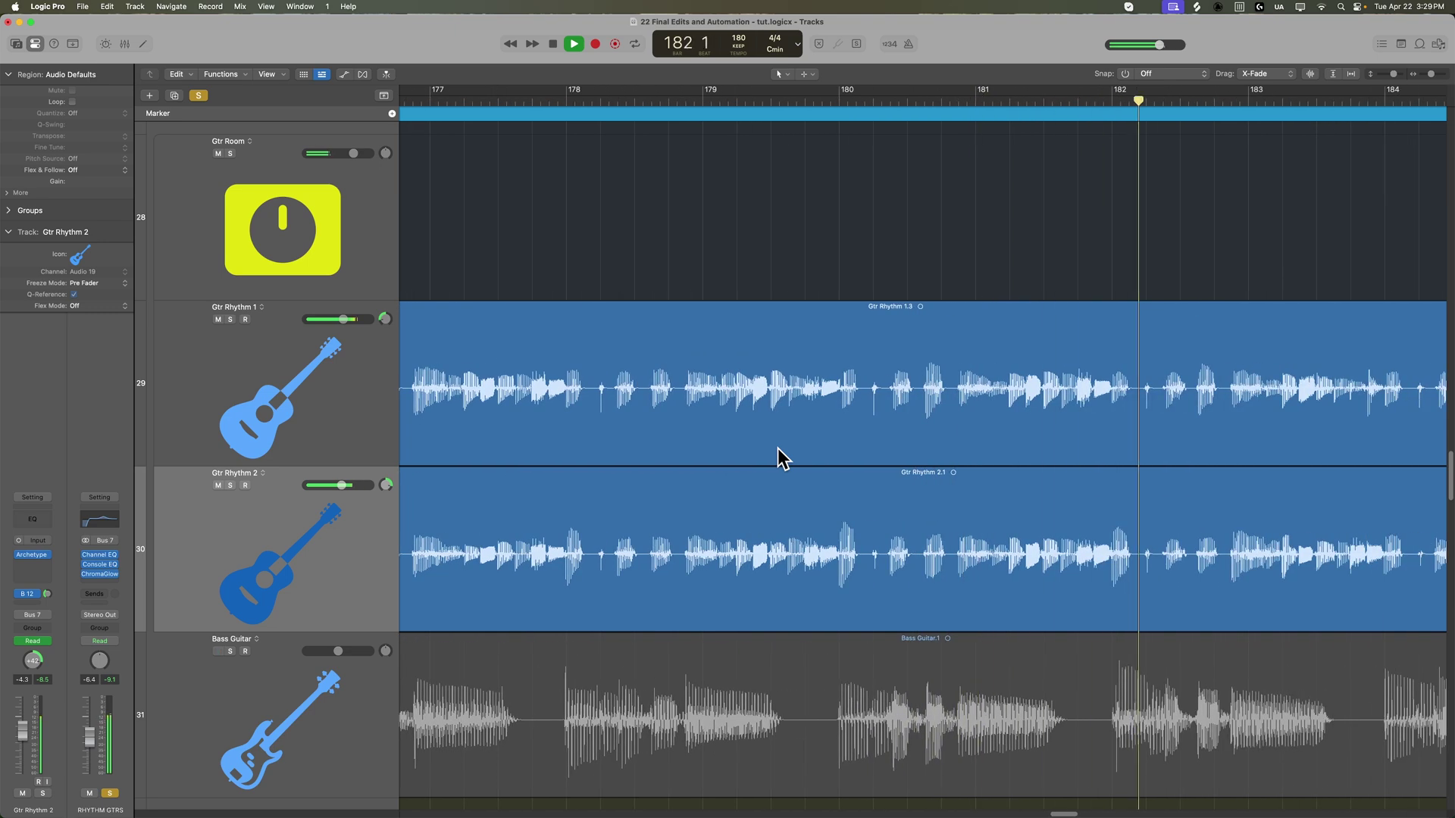
scroll(777, 448, "right", 3)
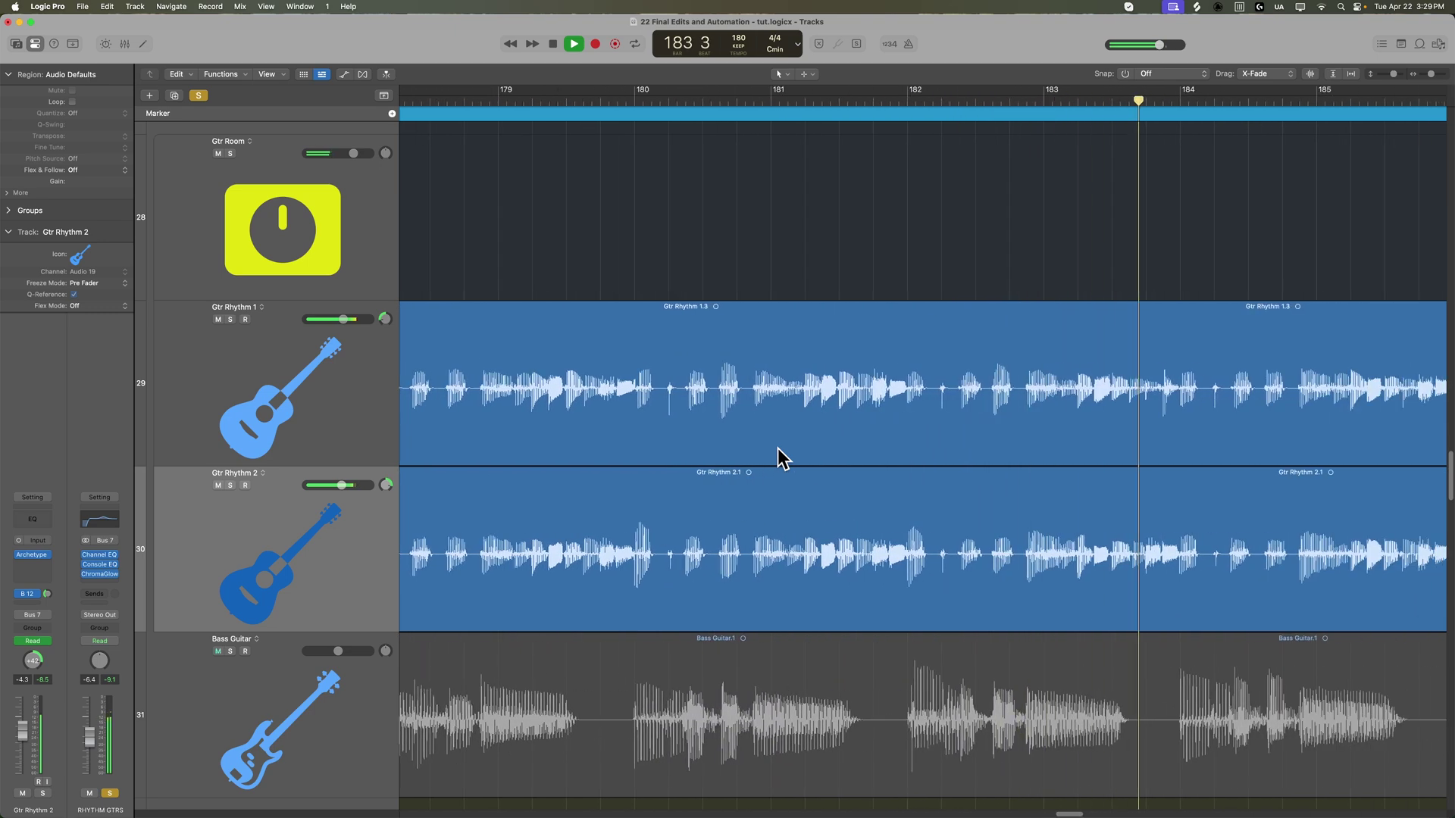
Replay the soloed rhythm guitars from bar 174 beat 4 and inspect their waveforms closely around bars 175 and 176.
key("super+Left")
key("super+Left")
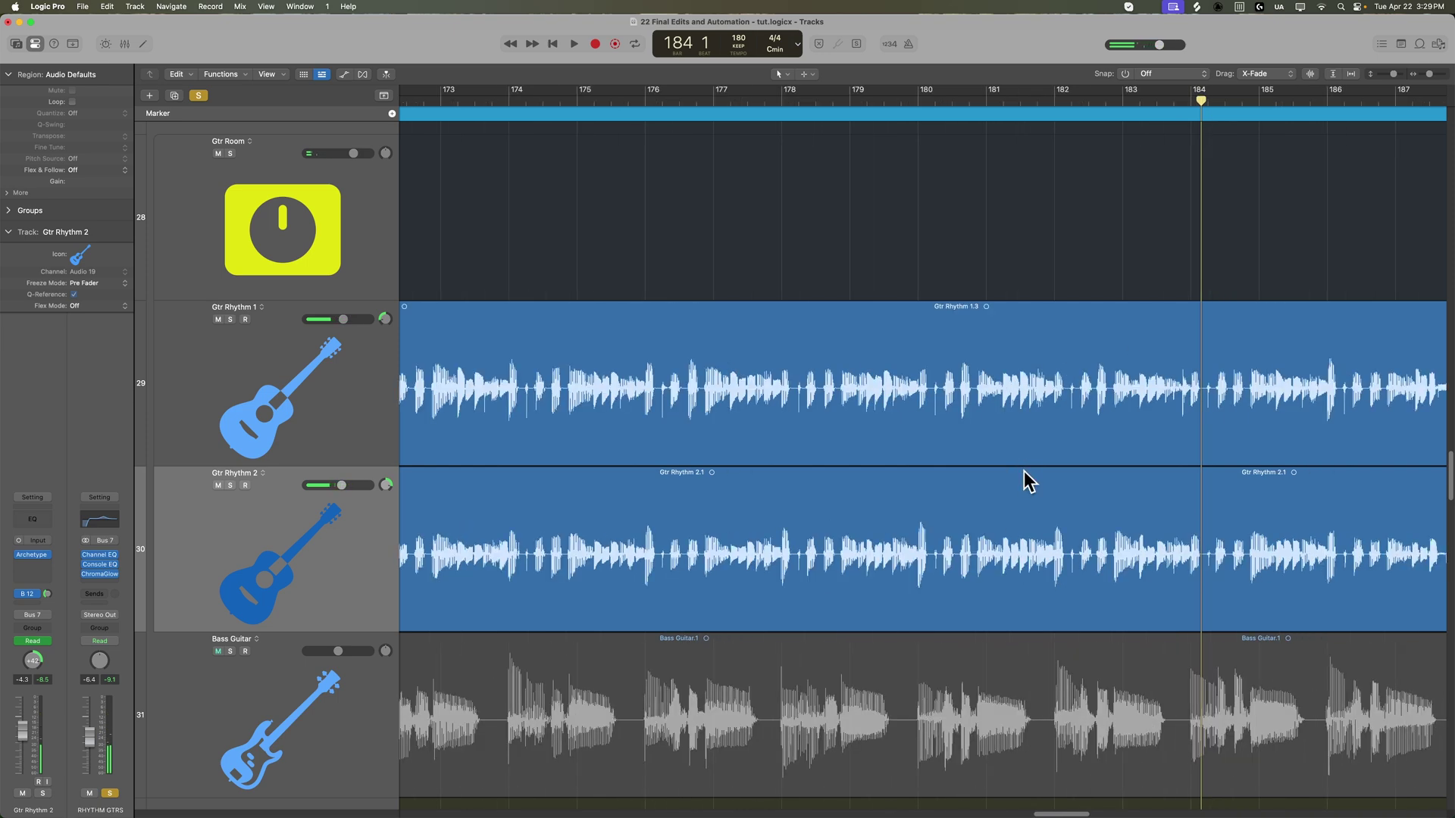
scroll(1024, 470, "left", 1)
left_click(591, 100)
key("space")
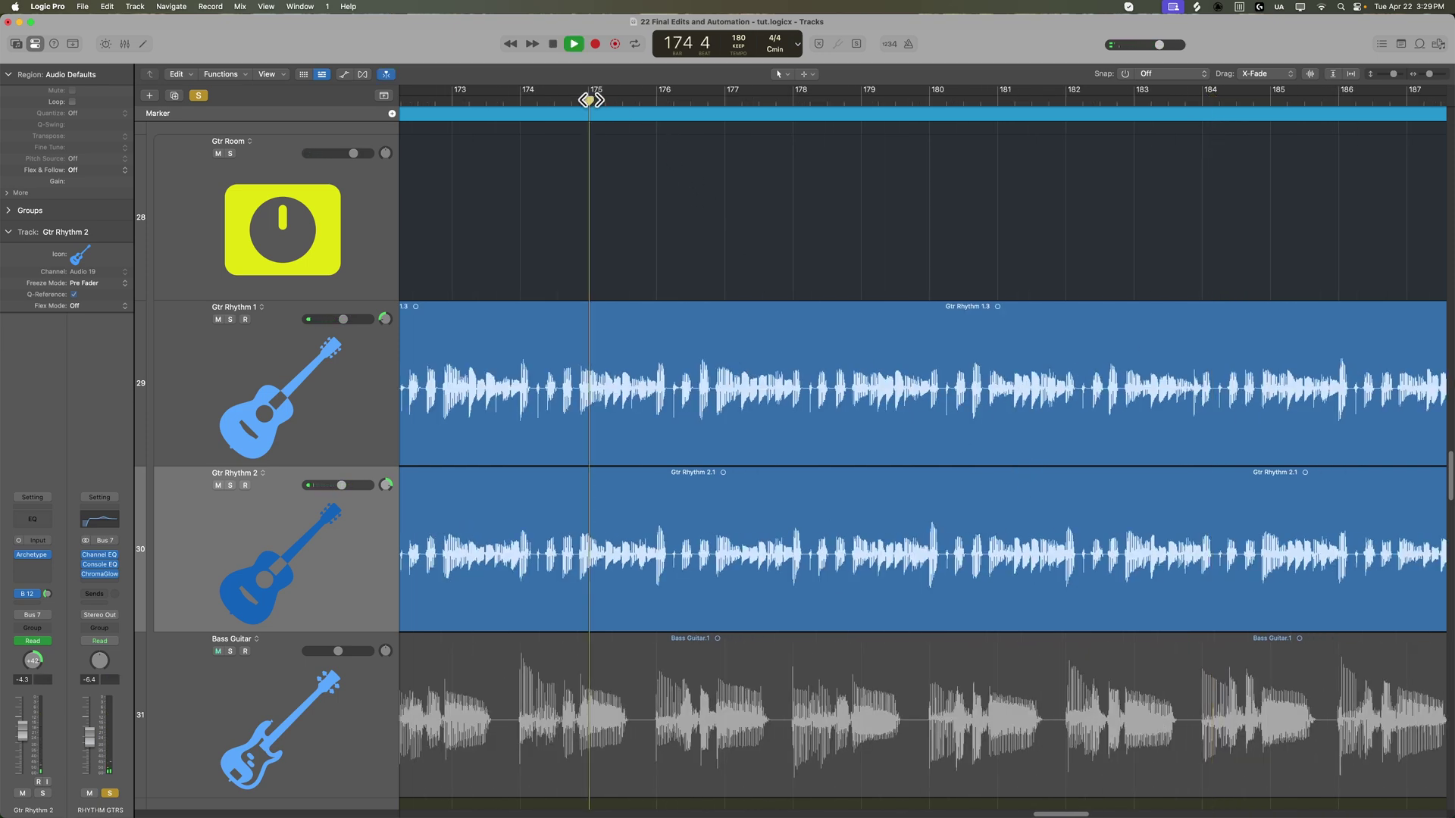
key("super+Right")
key("super+Right")
key("super+Right")
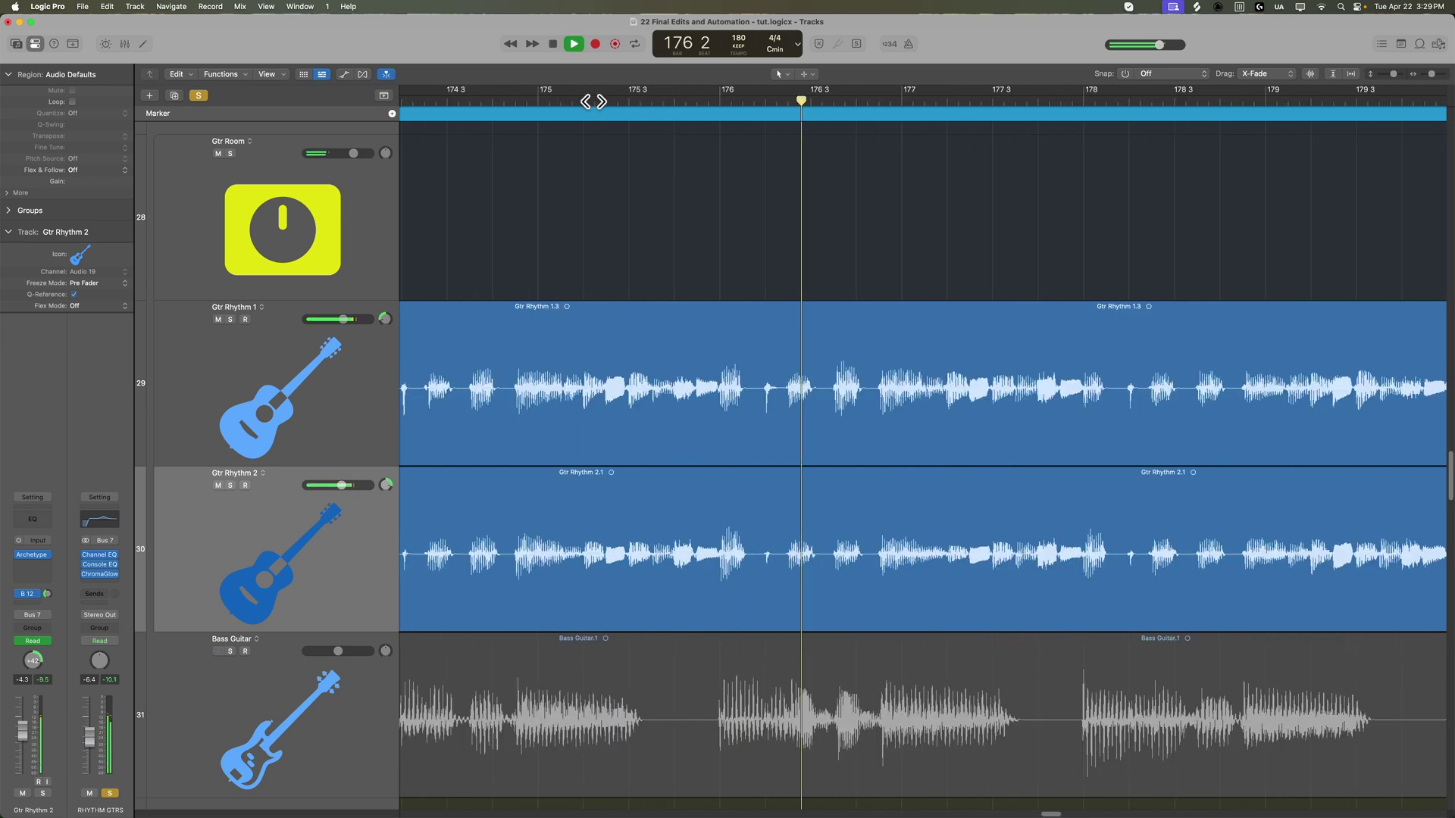
Set snapping to Beat and the drag mode to No Overlap, and marquee-select both rhythm guitars from bar 175 beat 2 to bar 176.
left_click(1176, 78)
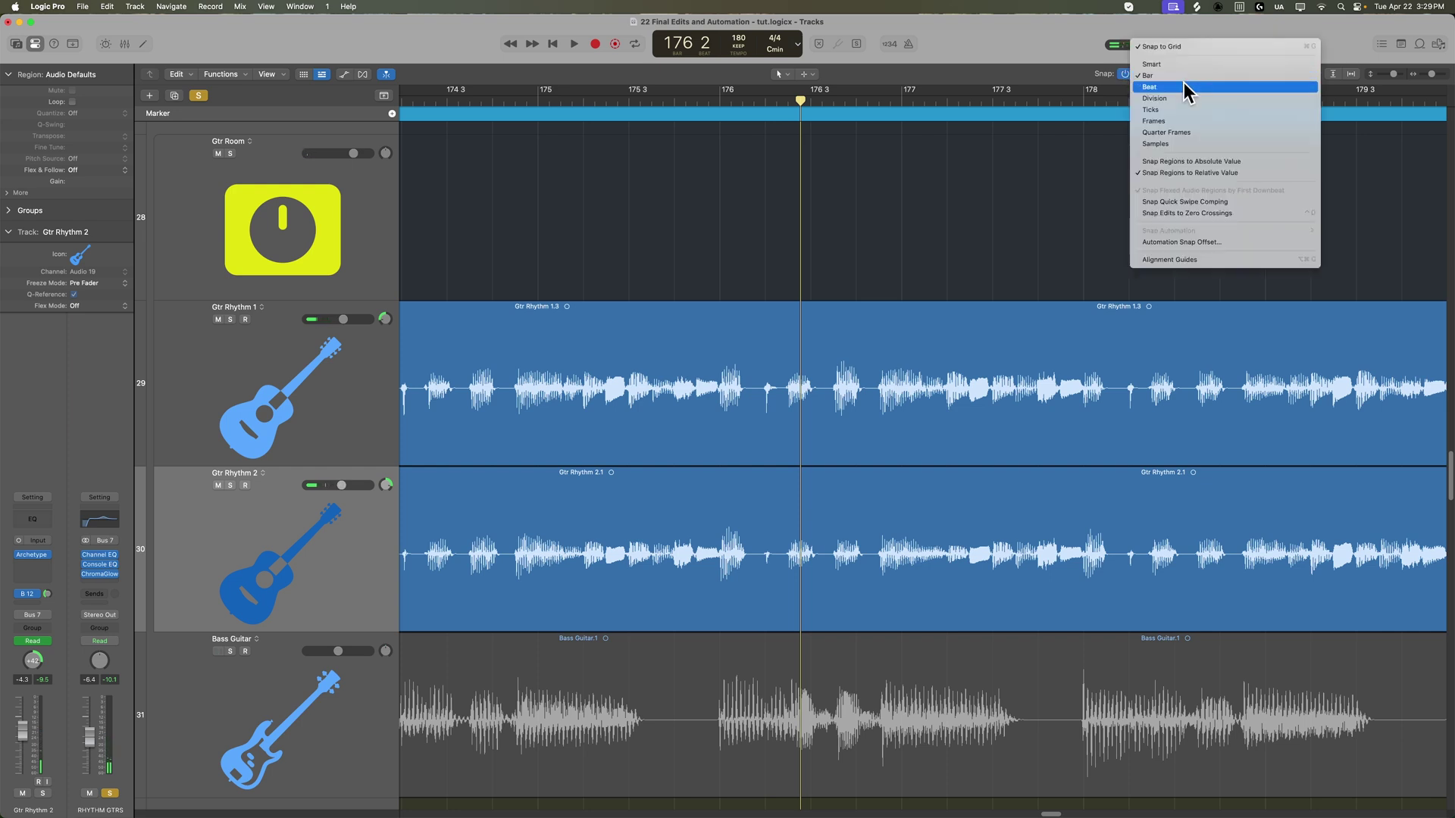
left_click(1187, 88)
left_click_drag(583, 310, 700, 558)
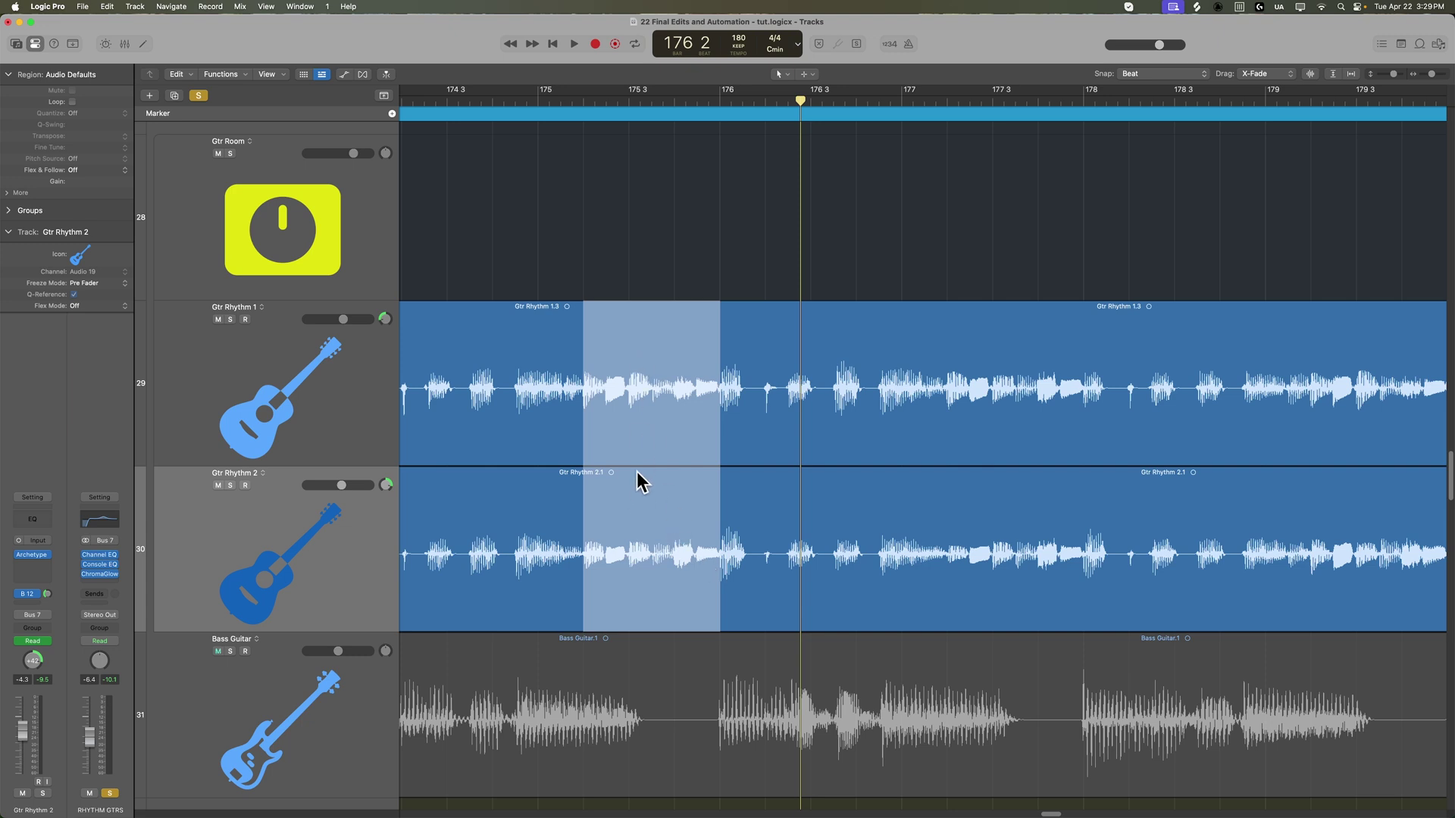
left_click(1271, 79)
left_click(1273, 67)
key("super+Left")
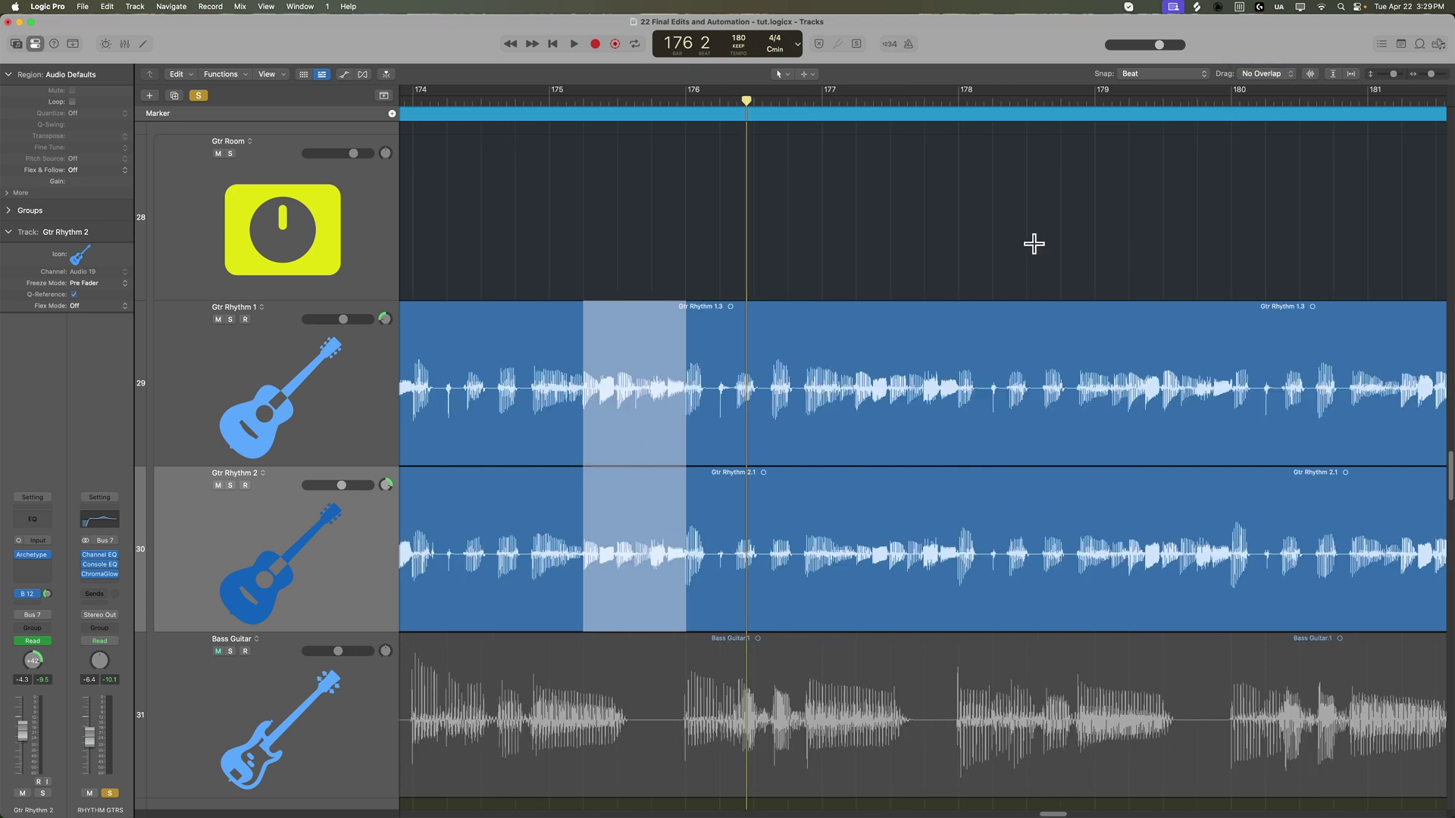
scroll(985, 263, "right", 4)
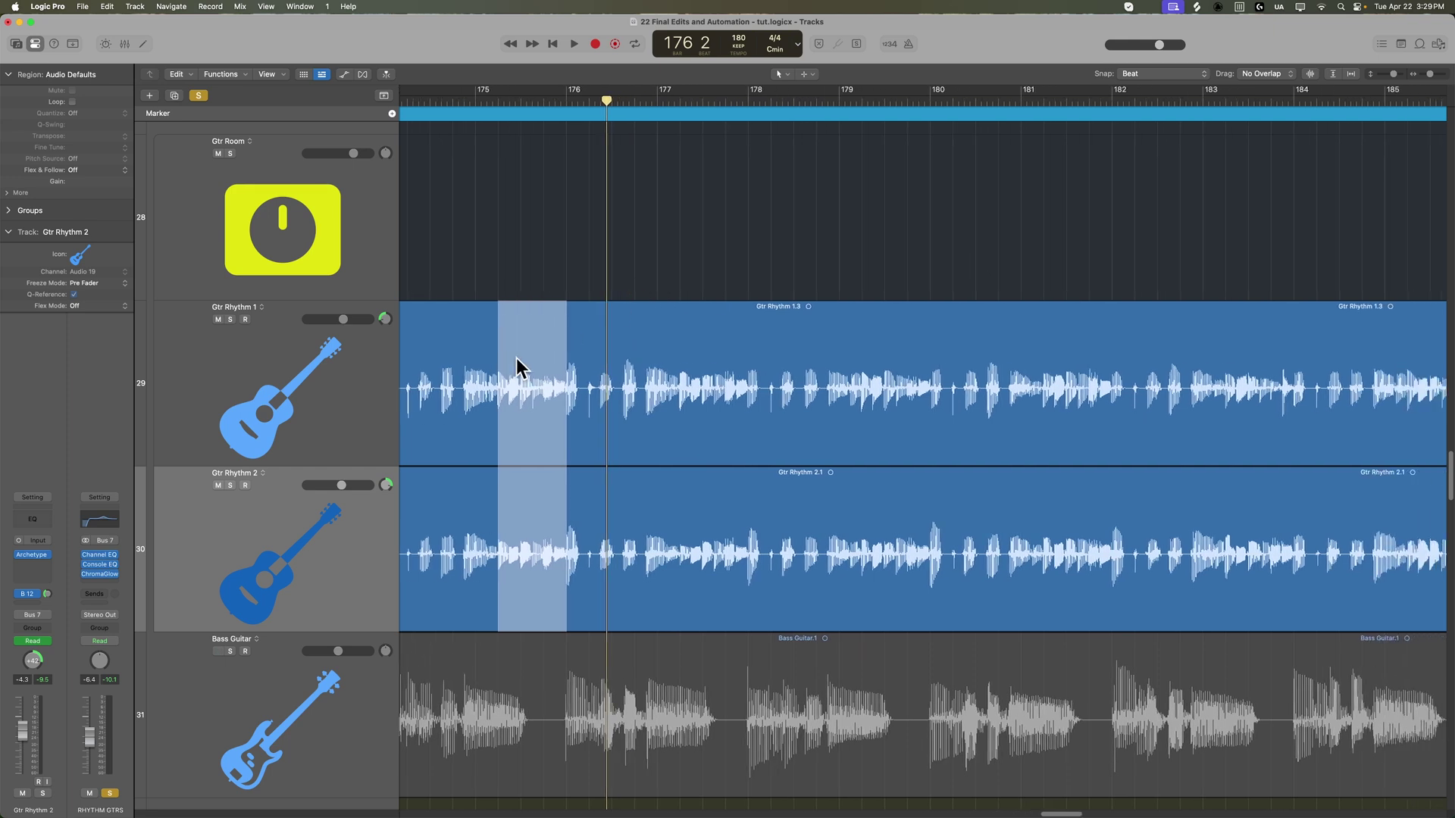
Play from bar 180 and replace both rhythm guitars from bar 183 beat 2 to bar 184 with the clean passage from bar 175.
left_click(1042, 101)
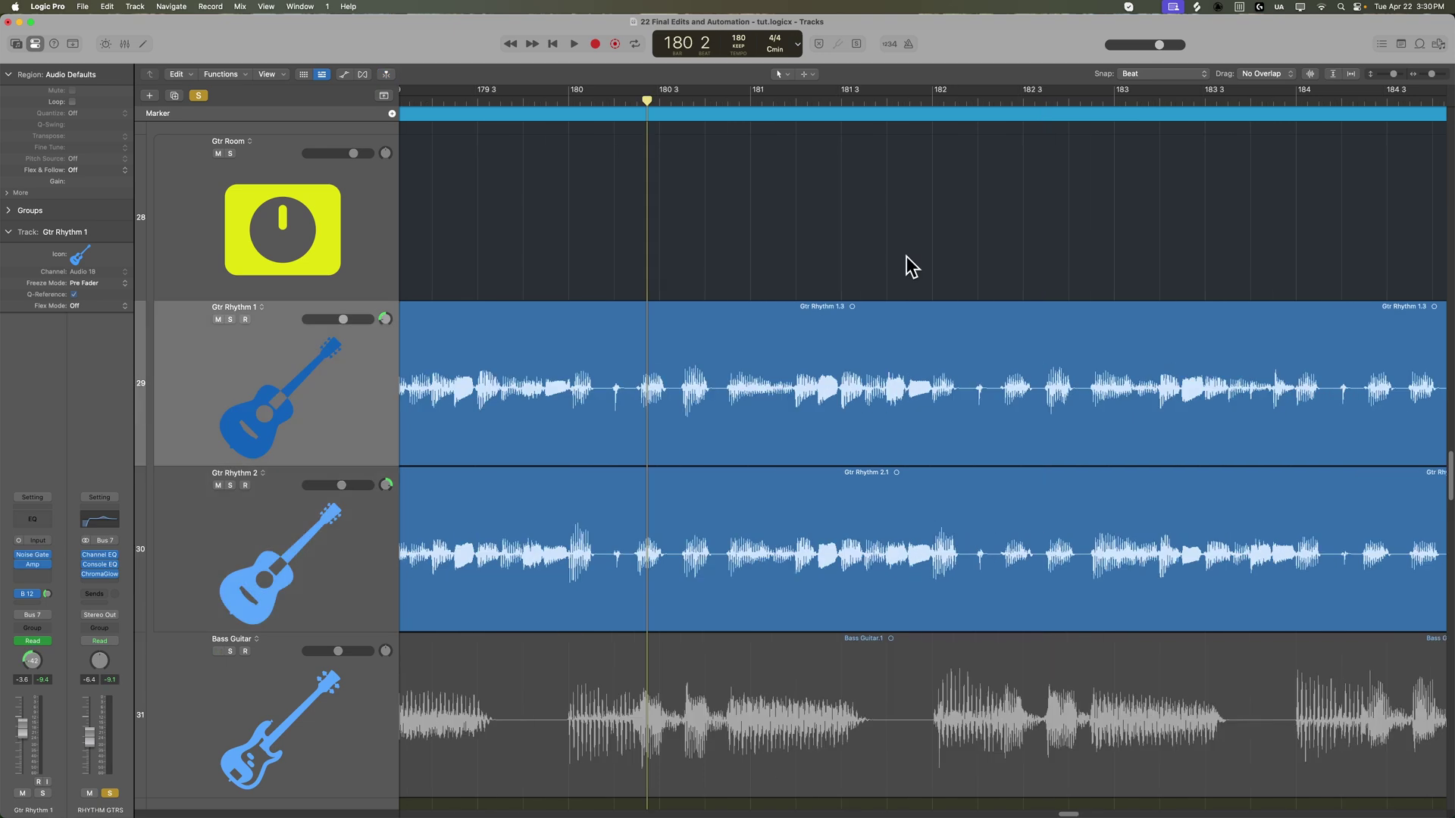
key("space")
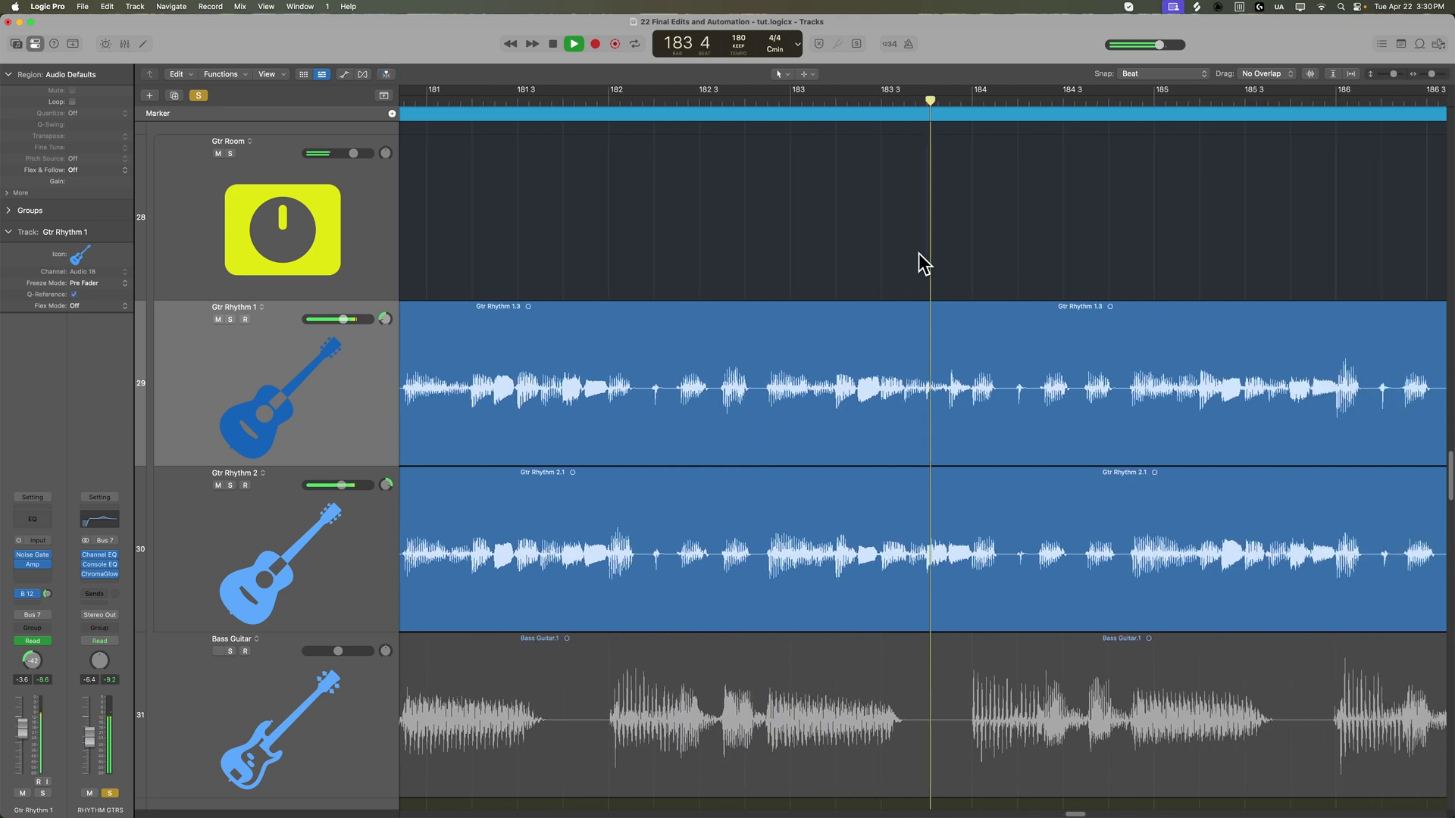
key("space")
left_click_drag(743, 327, 879, 537)
left_click(870, 531)
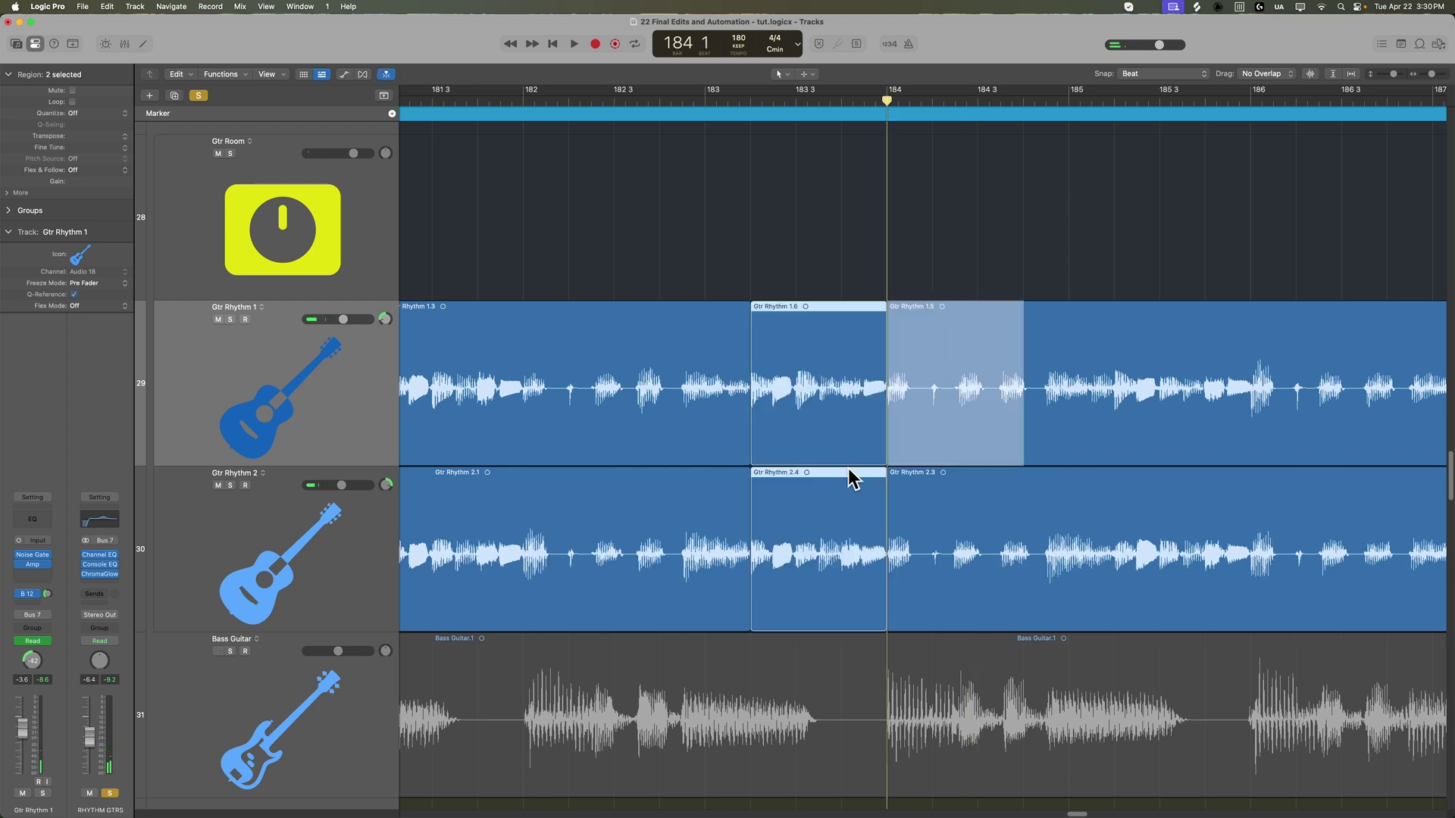
Play on to bar 187 and paste the same clean passage over both rhythm guitars from bar 187 beat 2 to bar 188.
key("space")
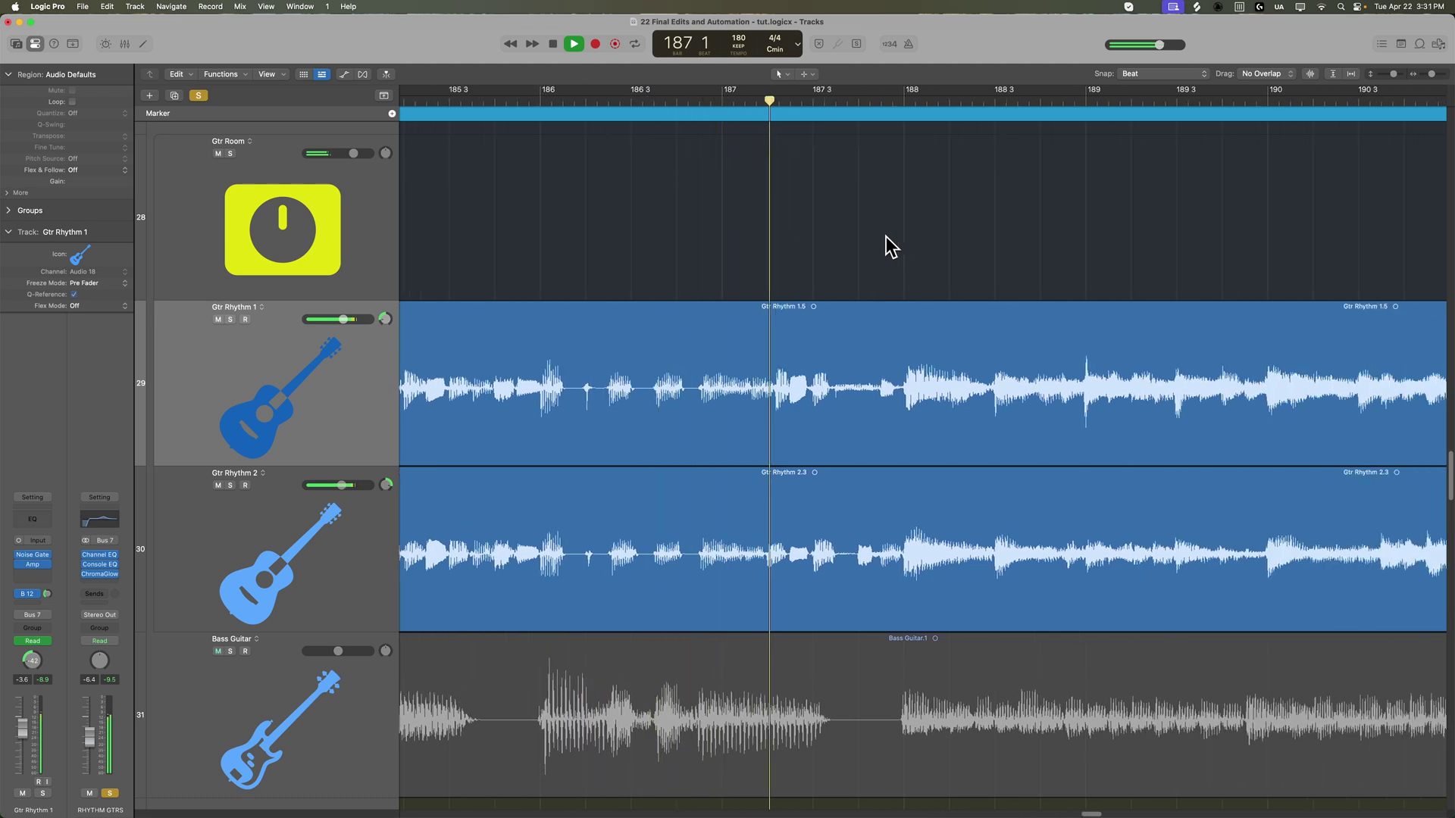
left_click_drag(767, 328, 889, 567)
left_click(890, 567)
left_click_drag(815, 254, 824, 530)
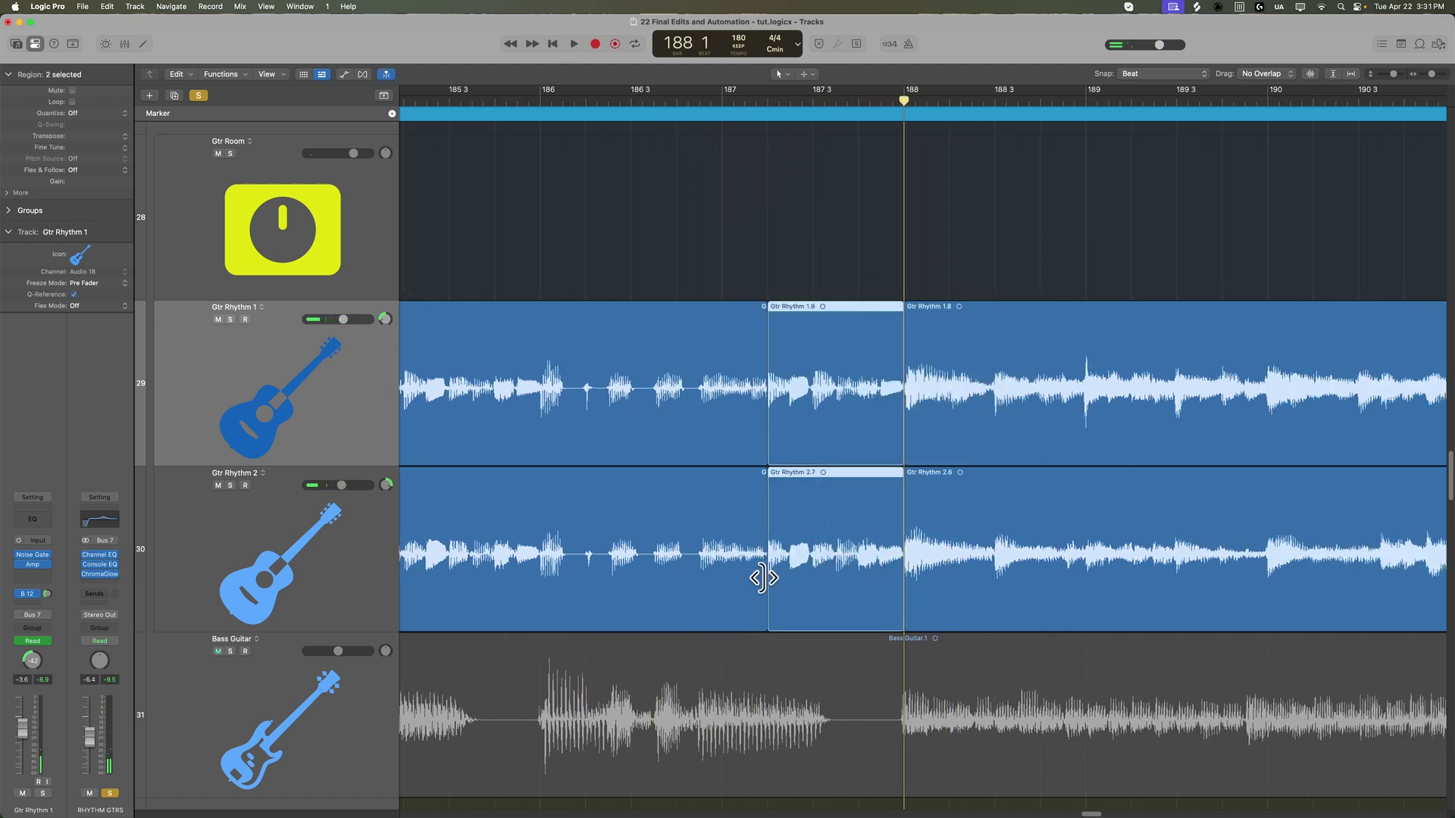
Extend the pasted regions' start to bar 186 beat 4, turn snapping off, and move the edit point to just before the following guitar phrase.
left_click_drag(772, 577, 693, 578)
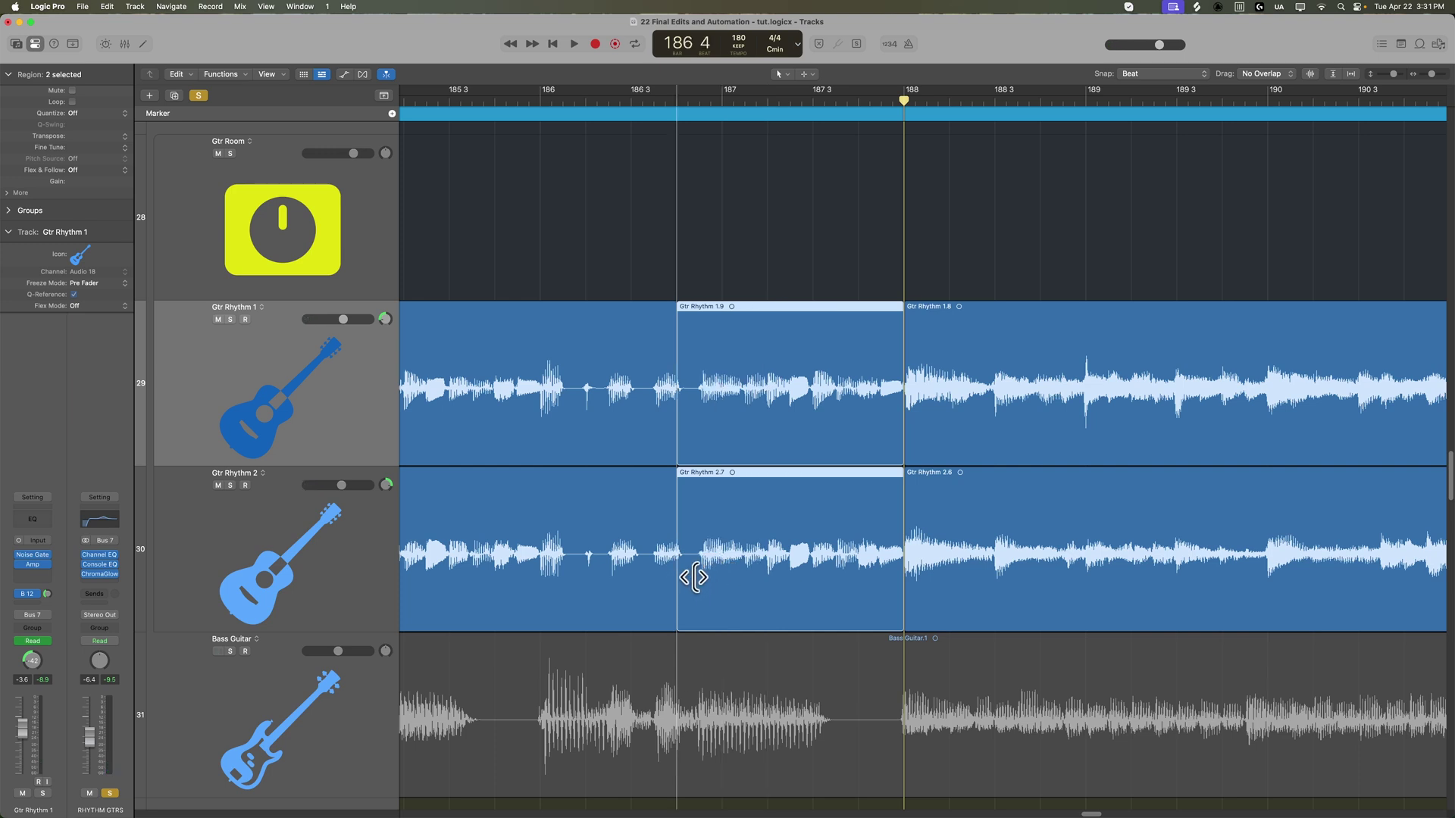
left_click(1126, 74)
left_click(708, 296)
left_click_drag(645, 251, 626, 540)
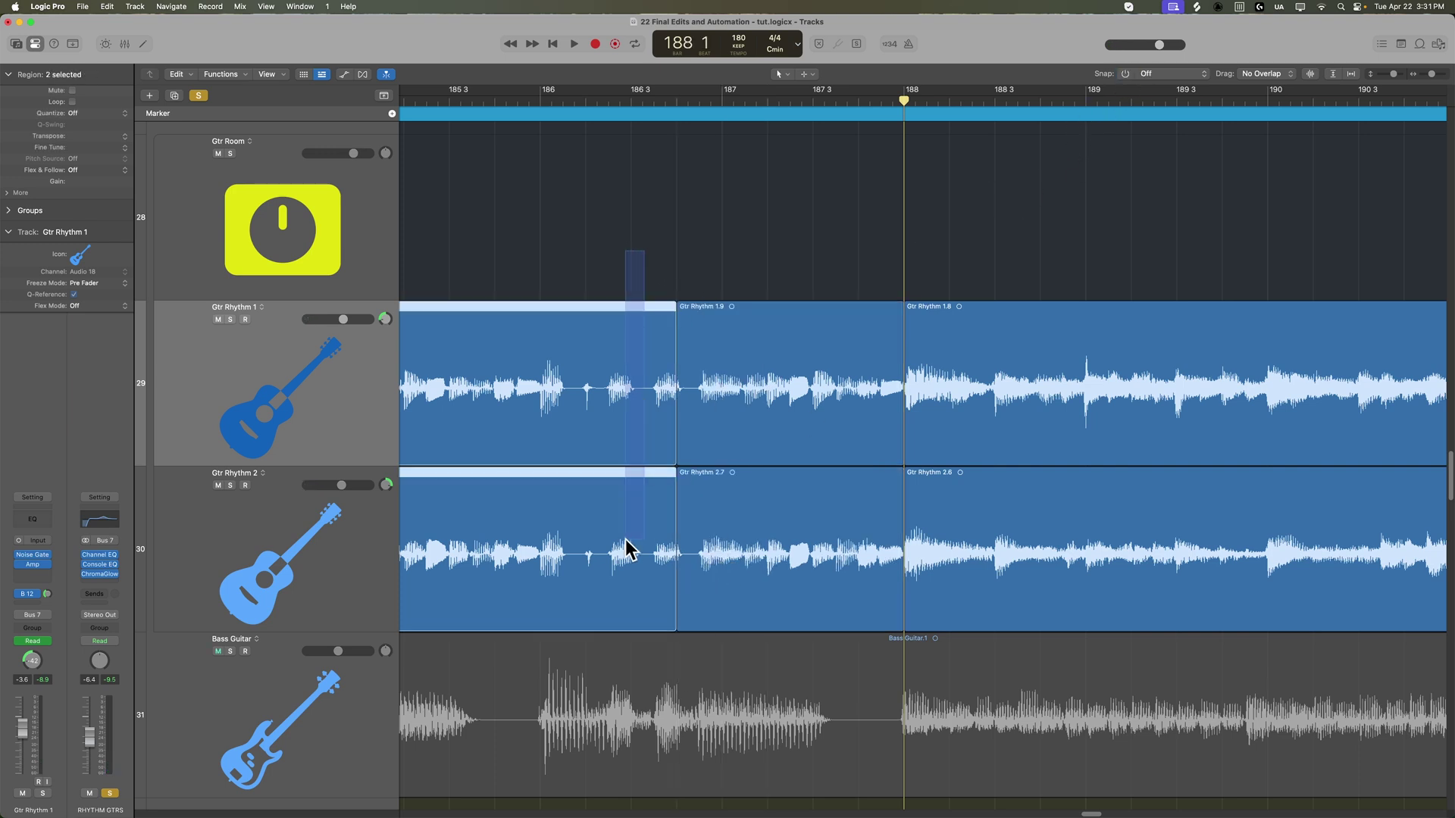
left_click_drag(672, 599, 687, 600)
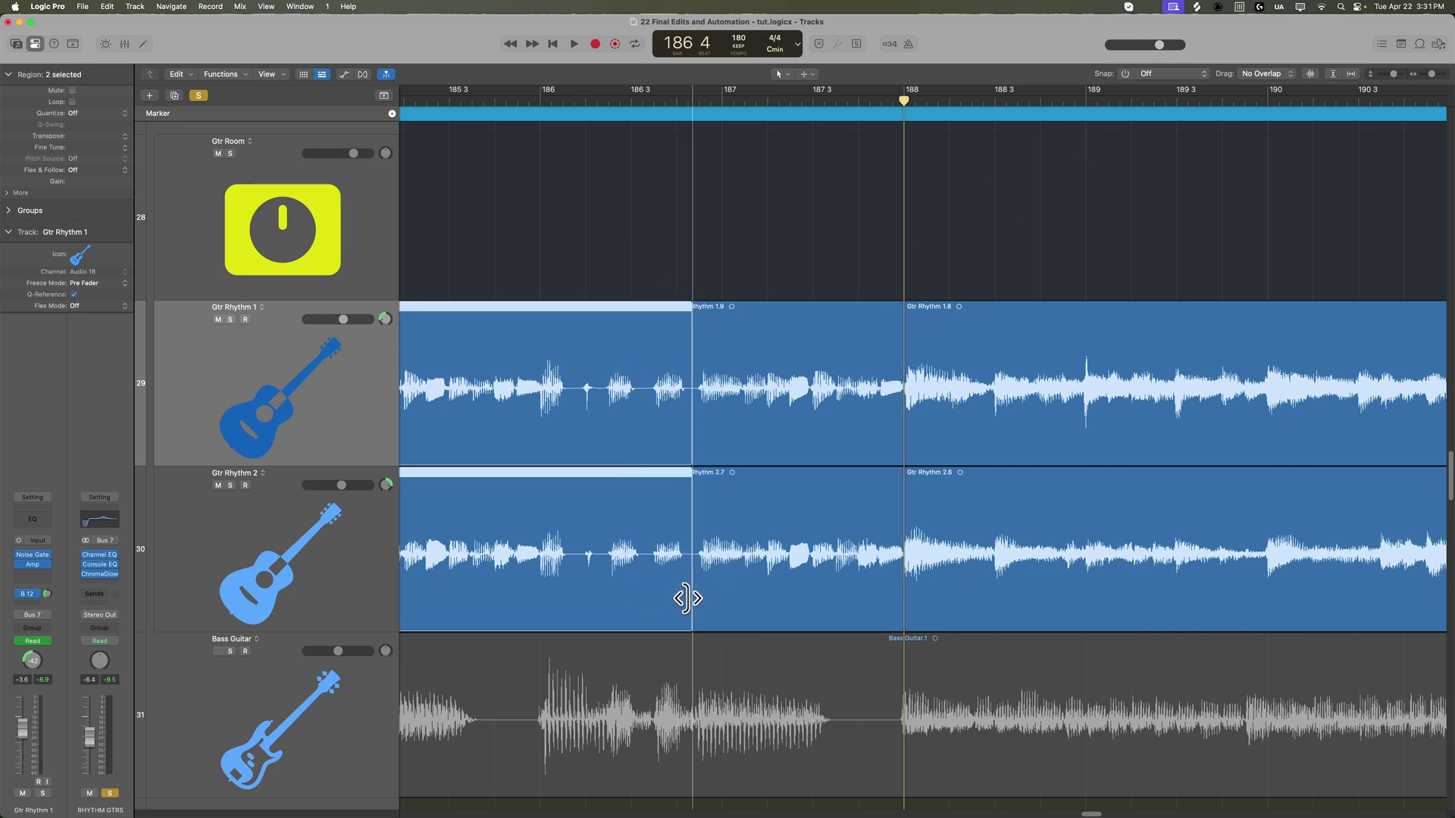
Play on past bar 193, replace both rhythm guitars from bar 193 beat 2 to bar 194 with the clean passage, and audition the edits.
left_click(659, 179)
key("space")
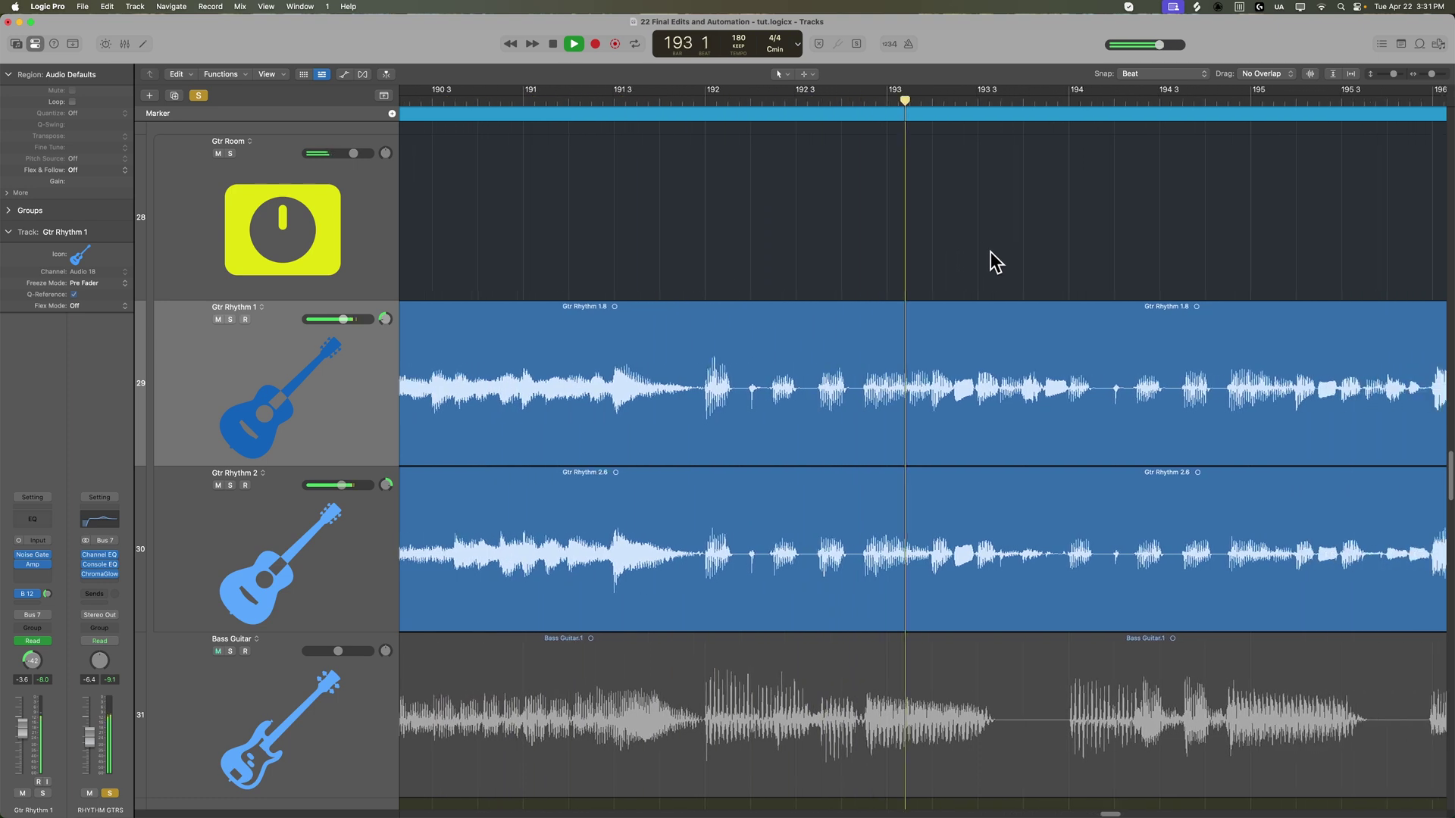
key("space")
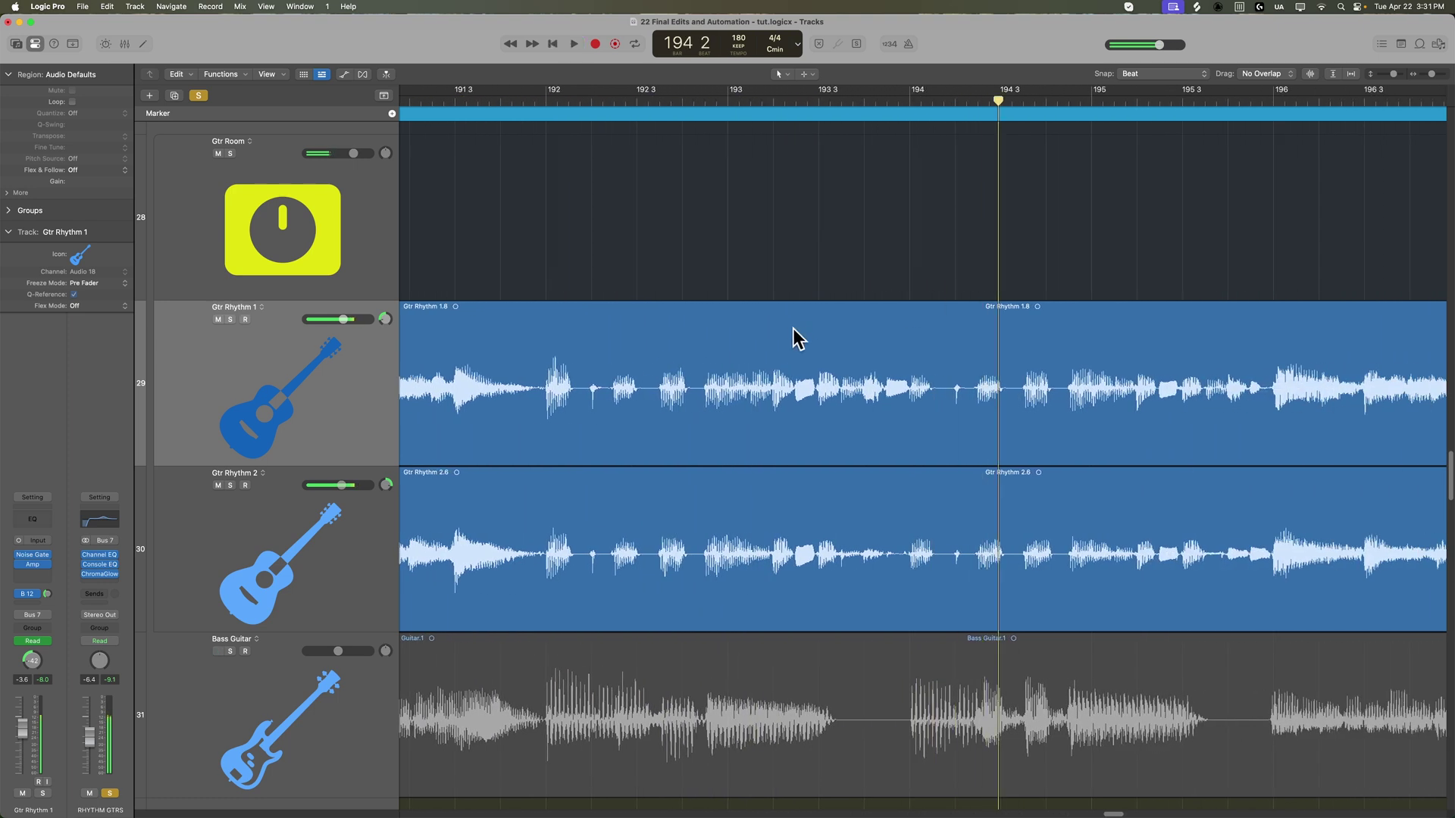
left_click_drag(773, 322, 906, 579)
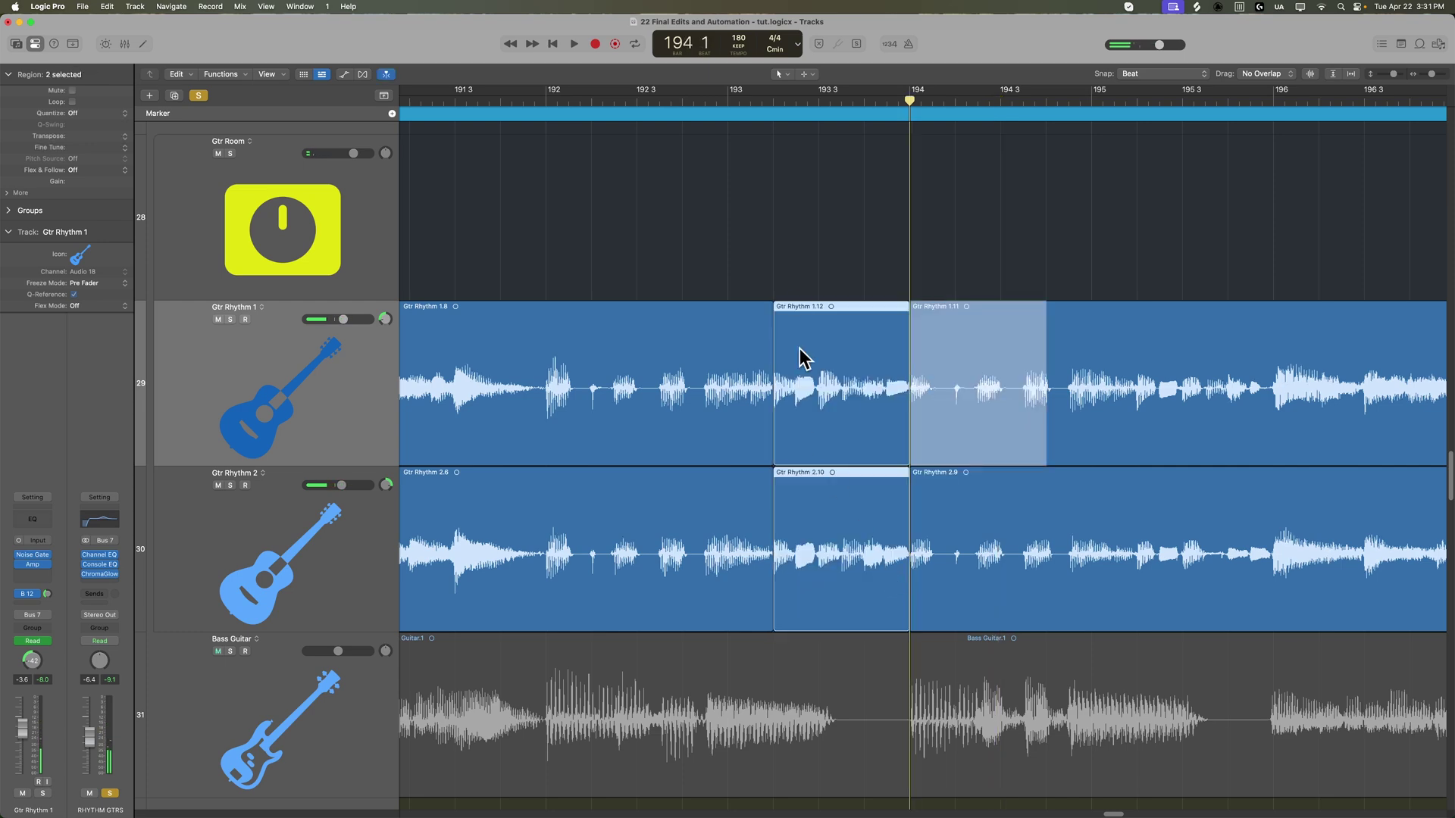
left_click(798, 356)
left_click(701, 102)
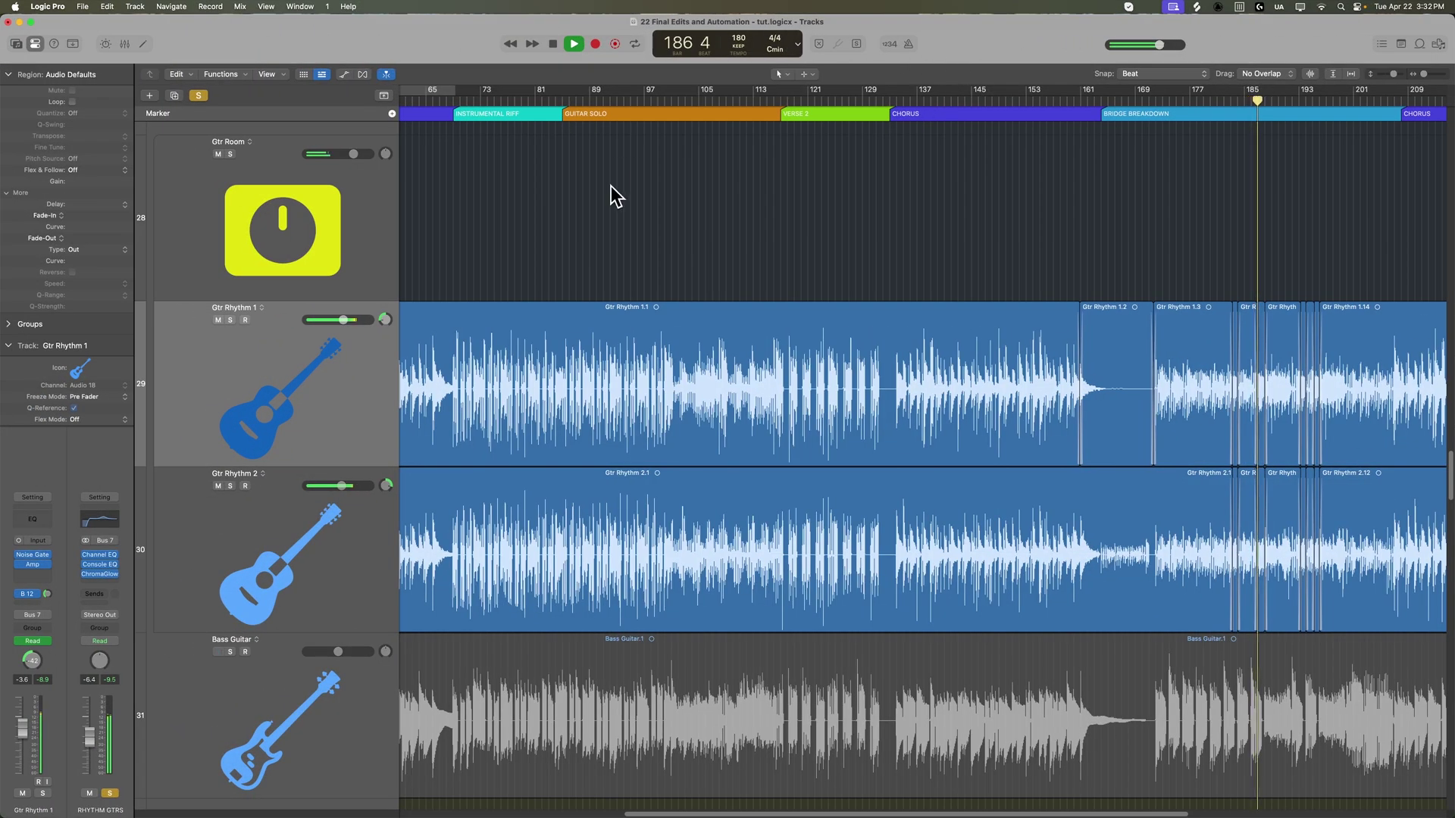
key("space")
Take the RHYTHM GTRS stack out of solo and play the full mix from bar 169, following the edited guitars and bass.
scroll(610, 199, "up", 5)
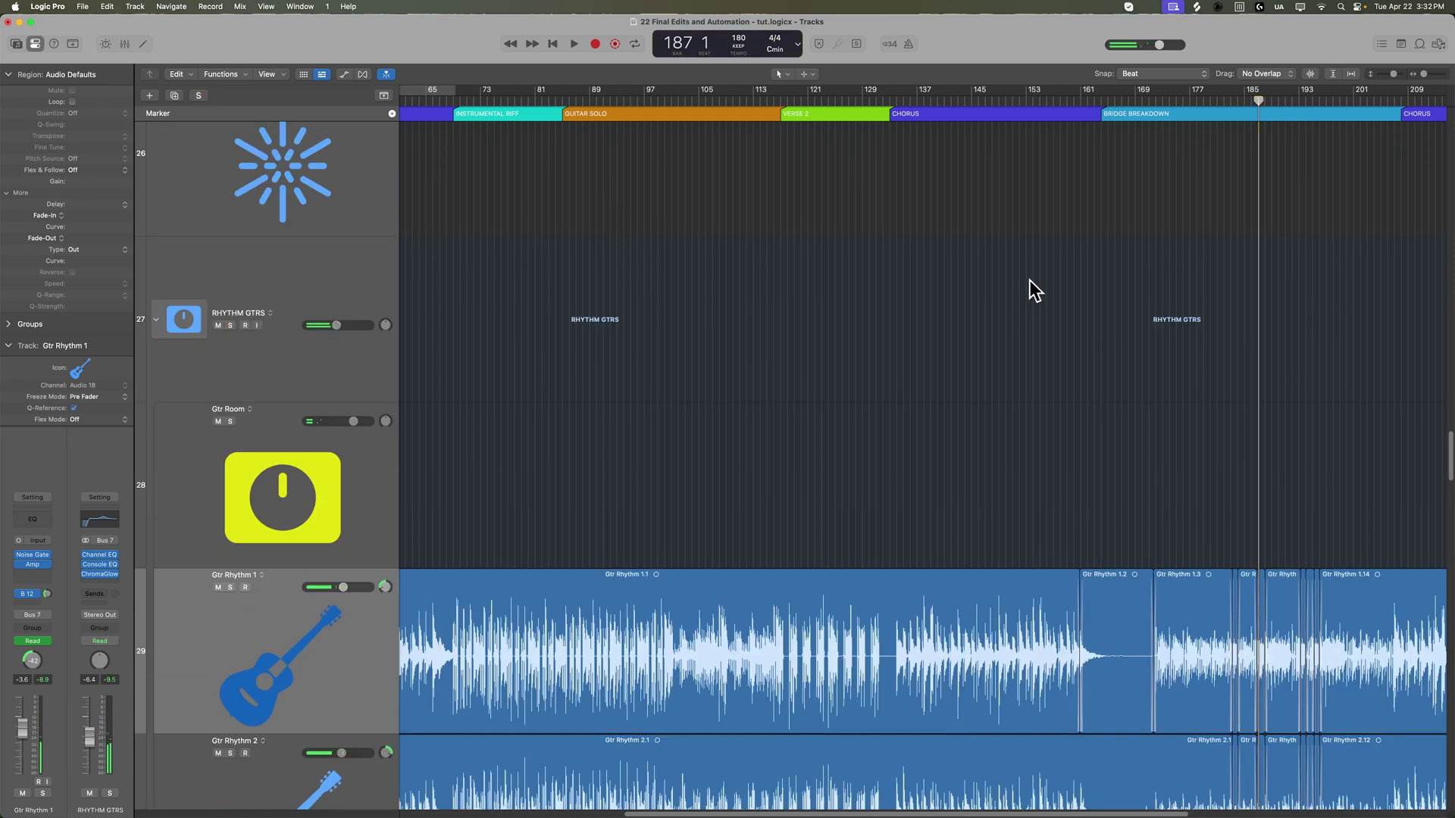
left_click(1143, 101)
key("space")
scroll(1110, 373, "right", 6)
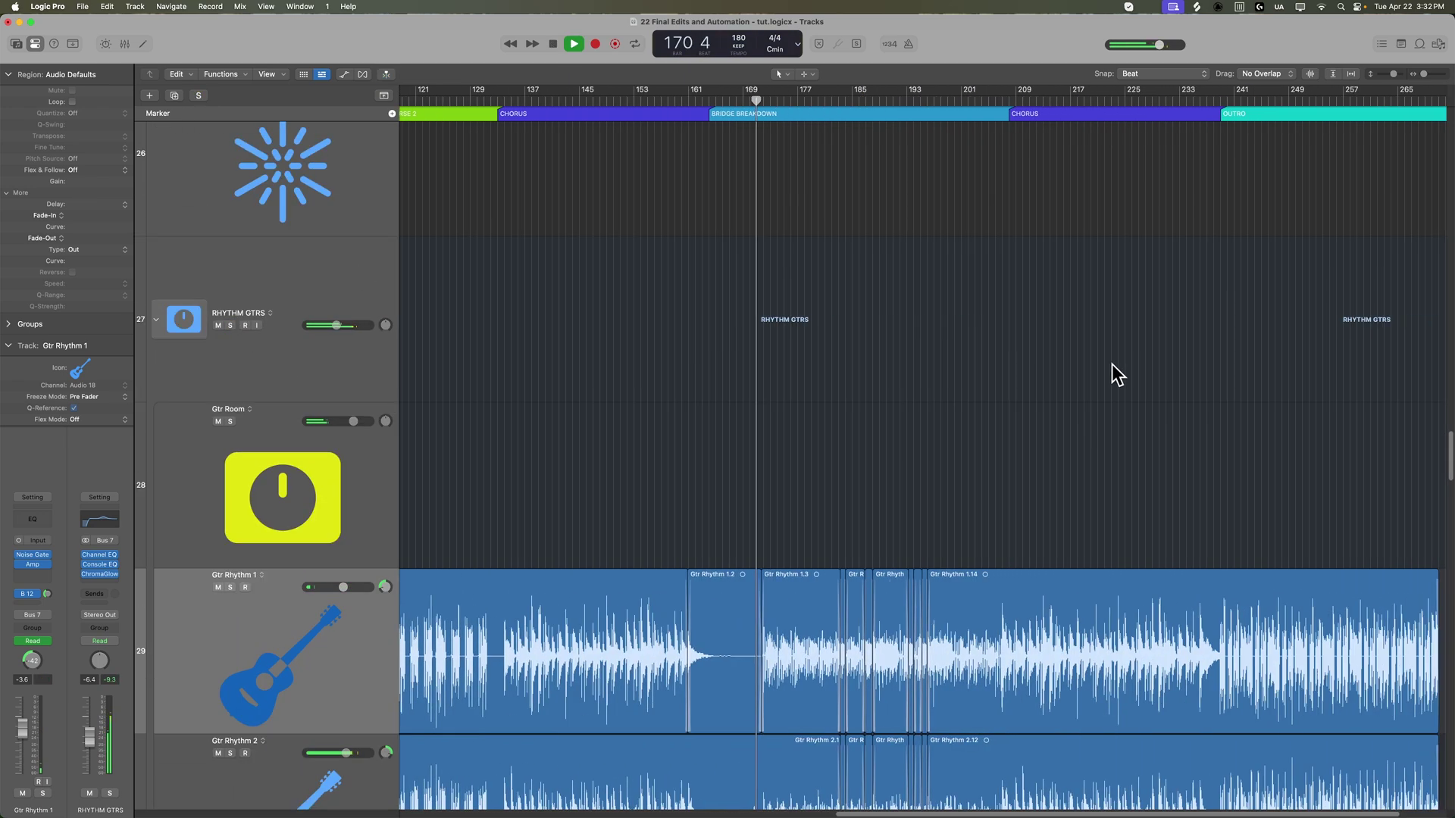
scroll(909, 370, "down", 8)
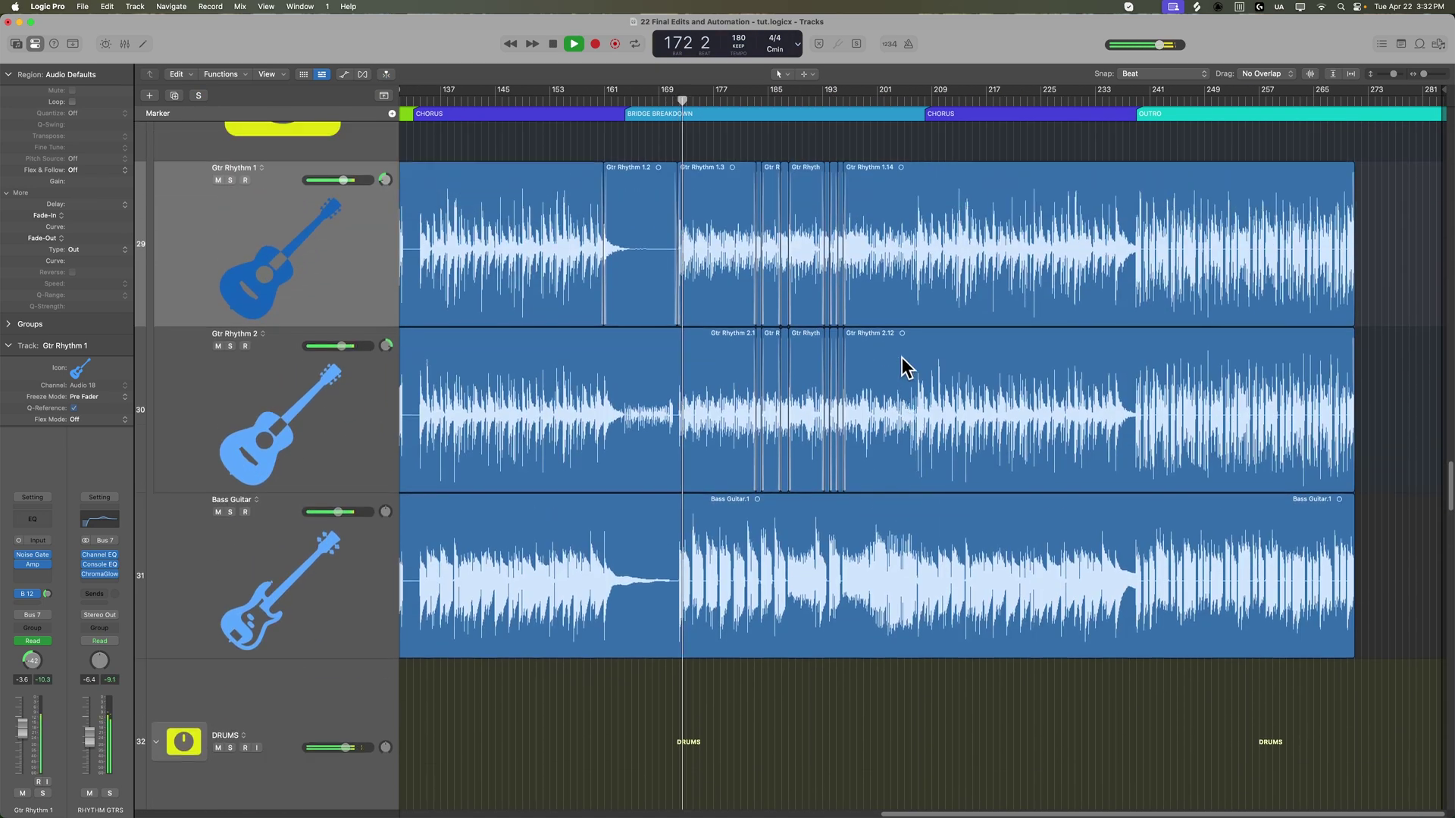
scroll(909, 363, "up", 10)
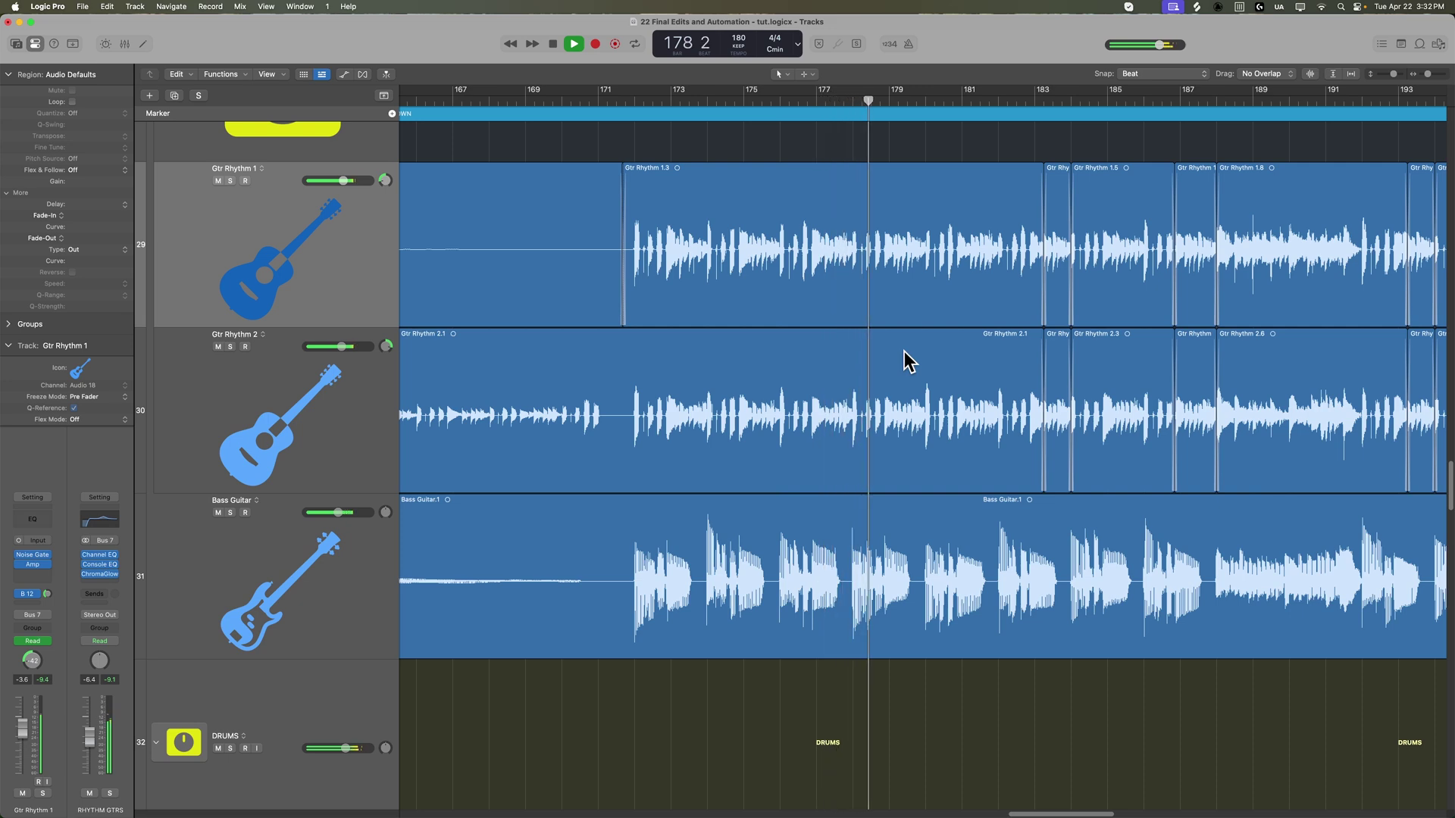
Look through the drum tracks during playback, select Tom 3 and Tom 1, and replay the tom hits from just before bar 191.
scroll(904, 394, "down", 10)
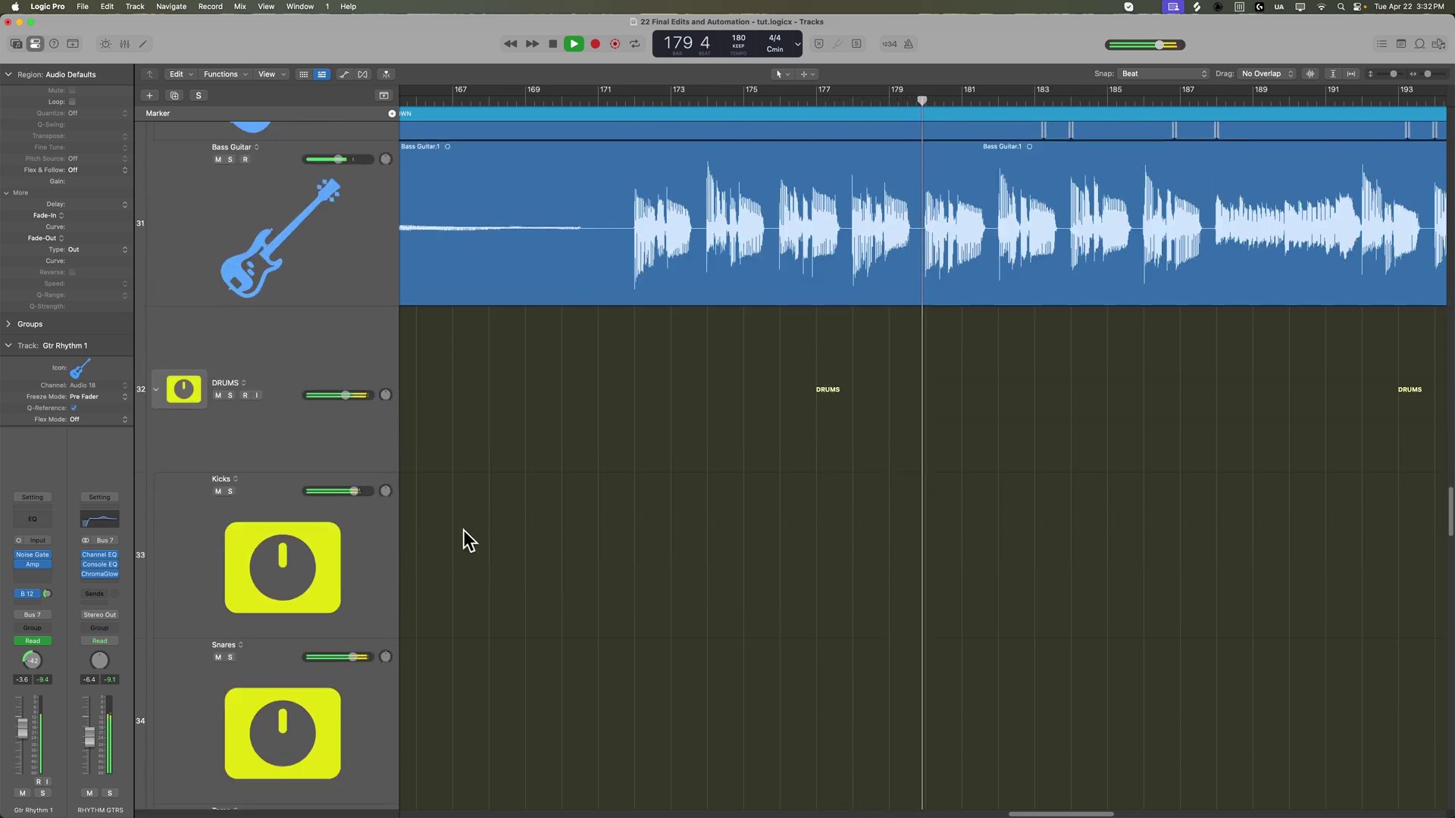
scroll(312, 549, "down", 10)
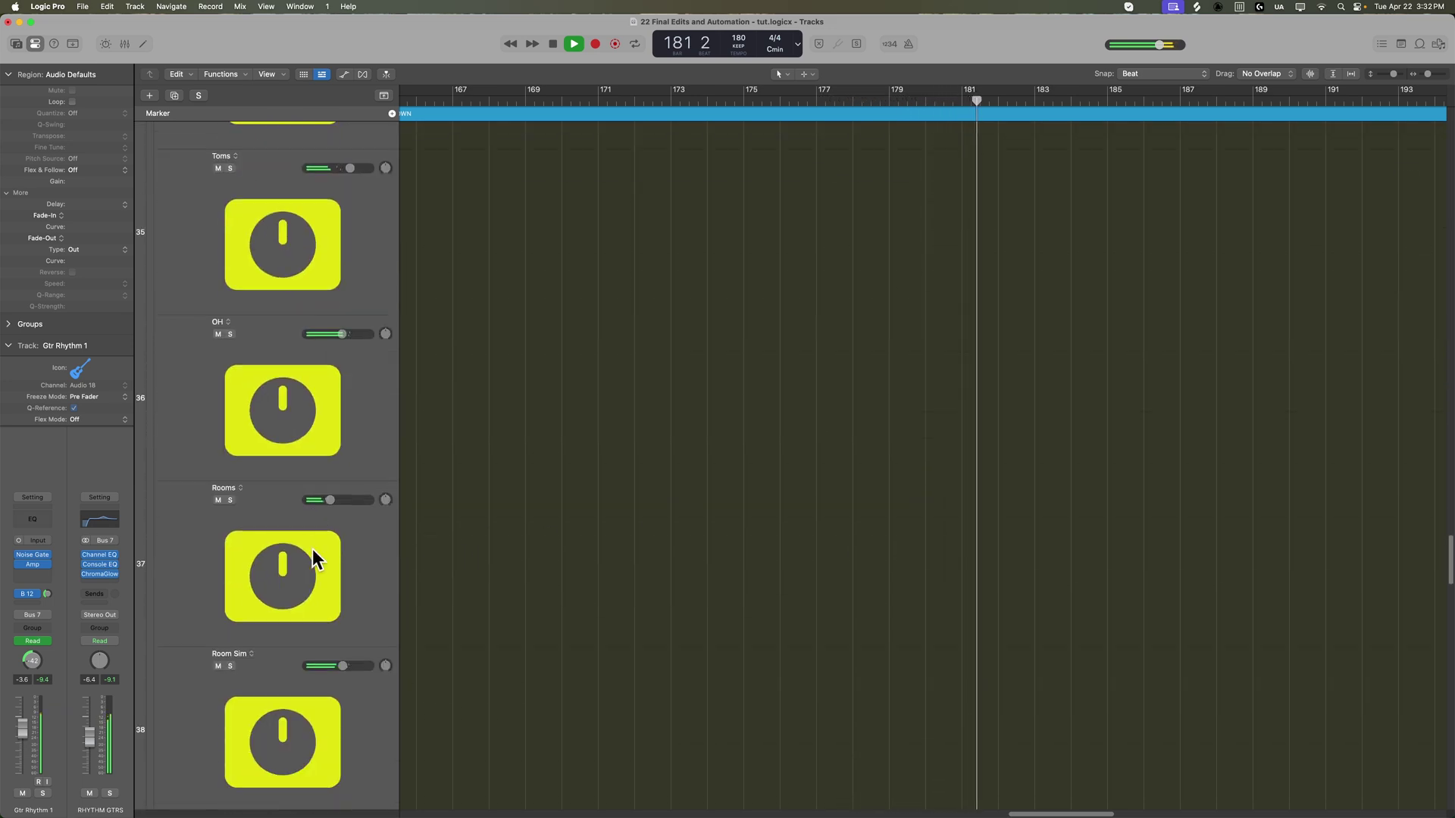
scroll(311, 548, "down", 10)
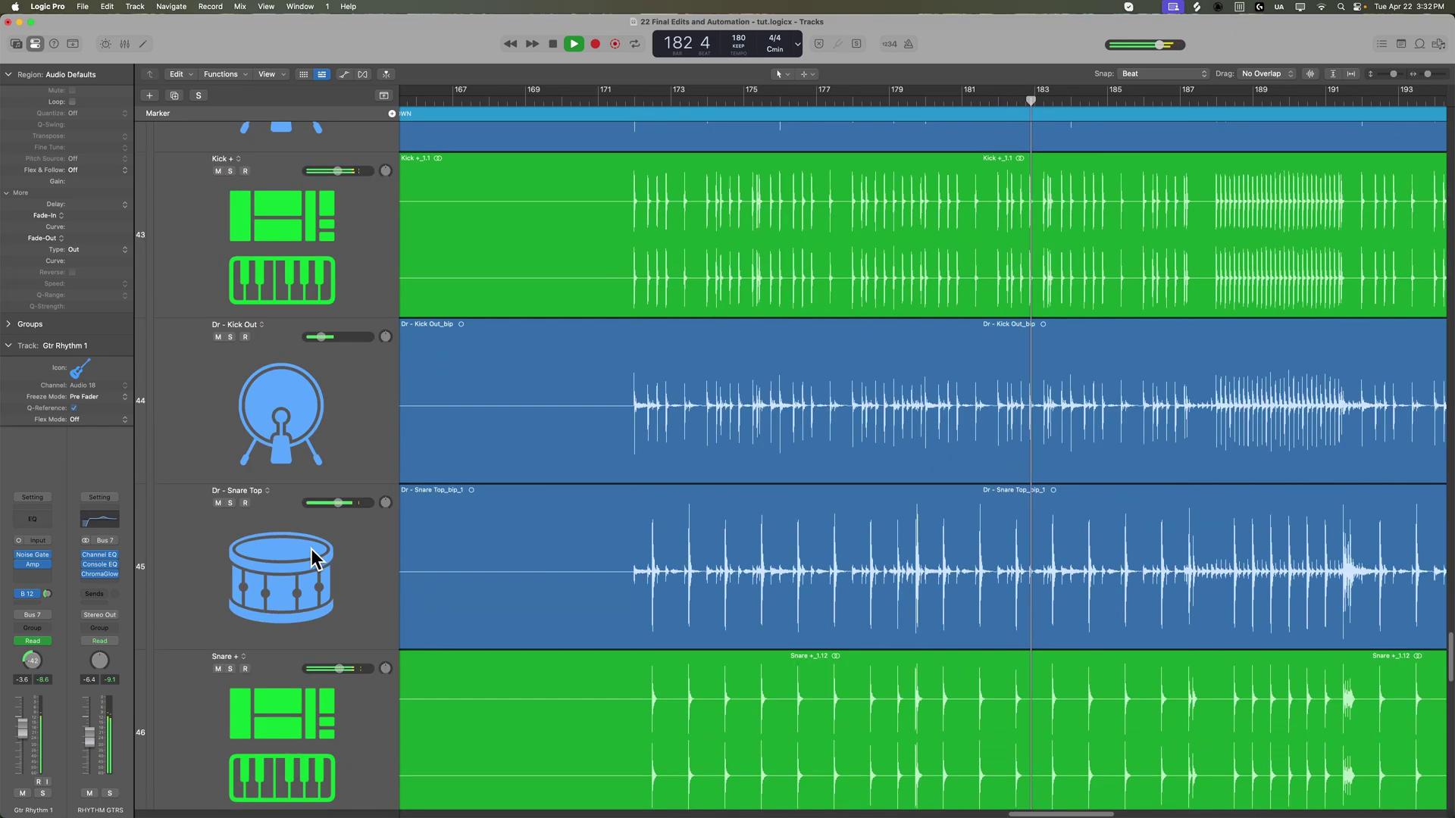
scroll(311, 549, "down", 10)
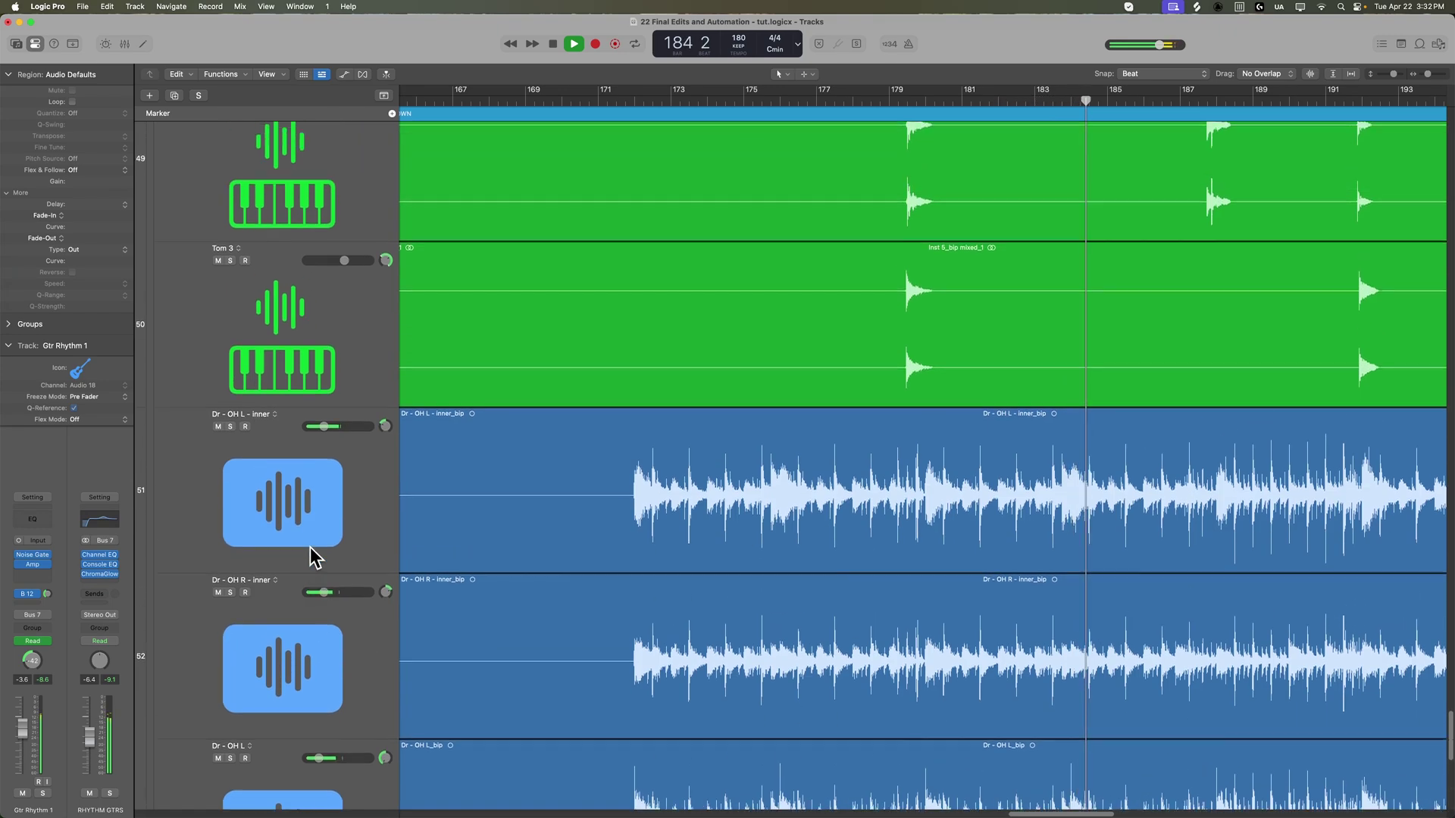
scroll(312, 556, "up", 1)
left_click(332, 434)
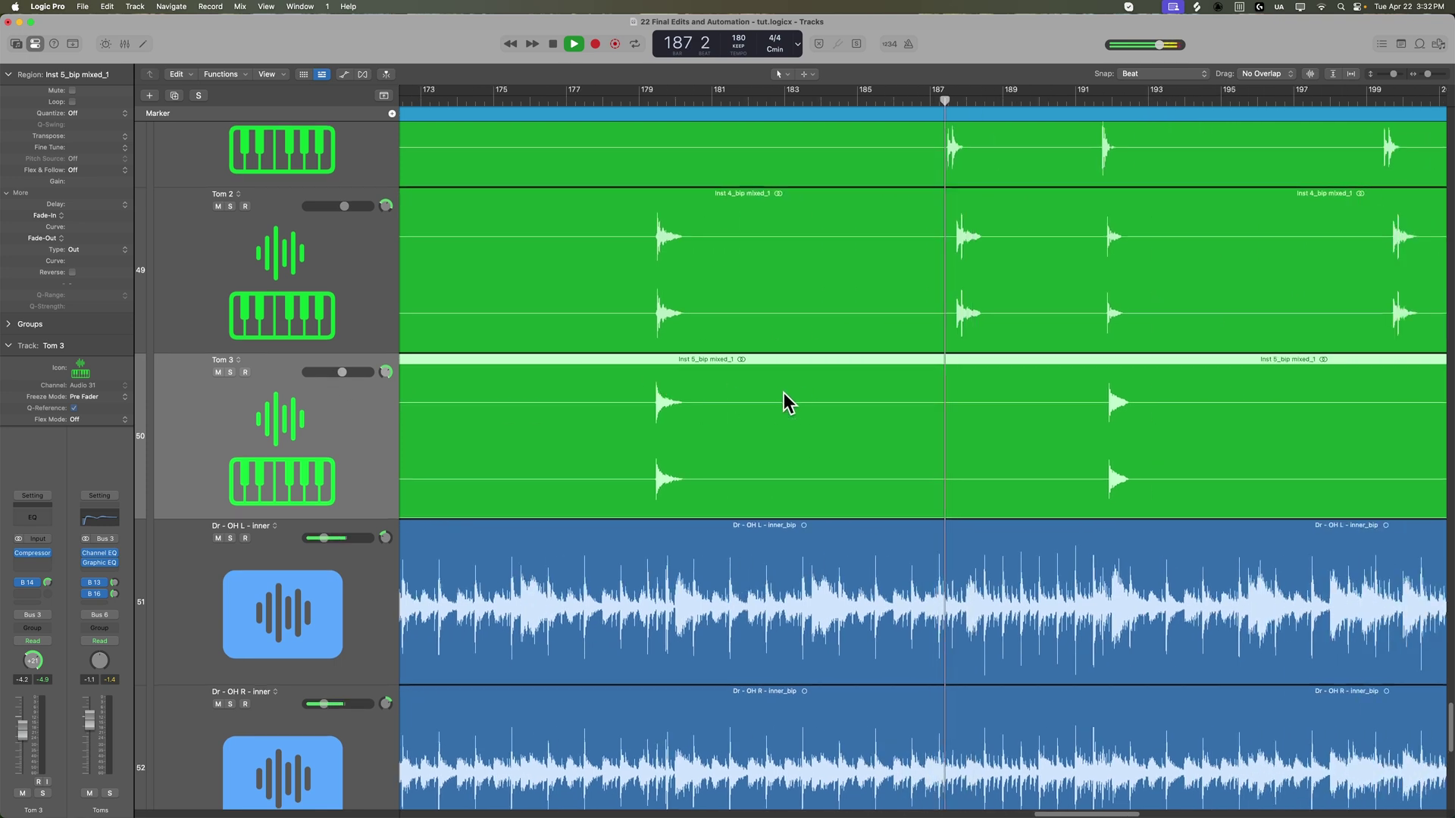
scroll(814, 391, "up", 3)
left_click(340, 181)
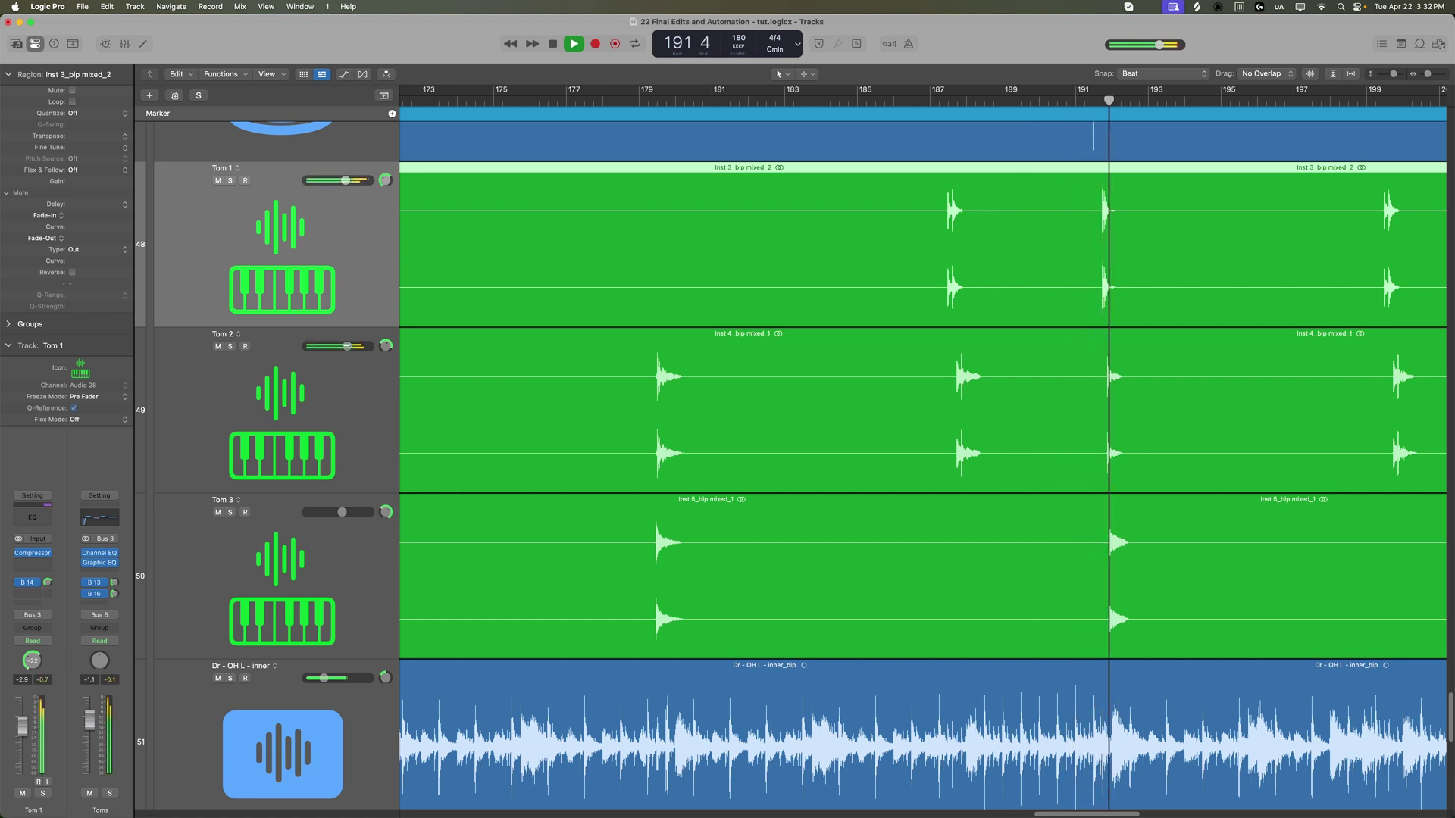
left_click(1067, 97)
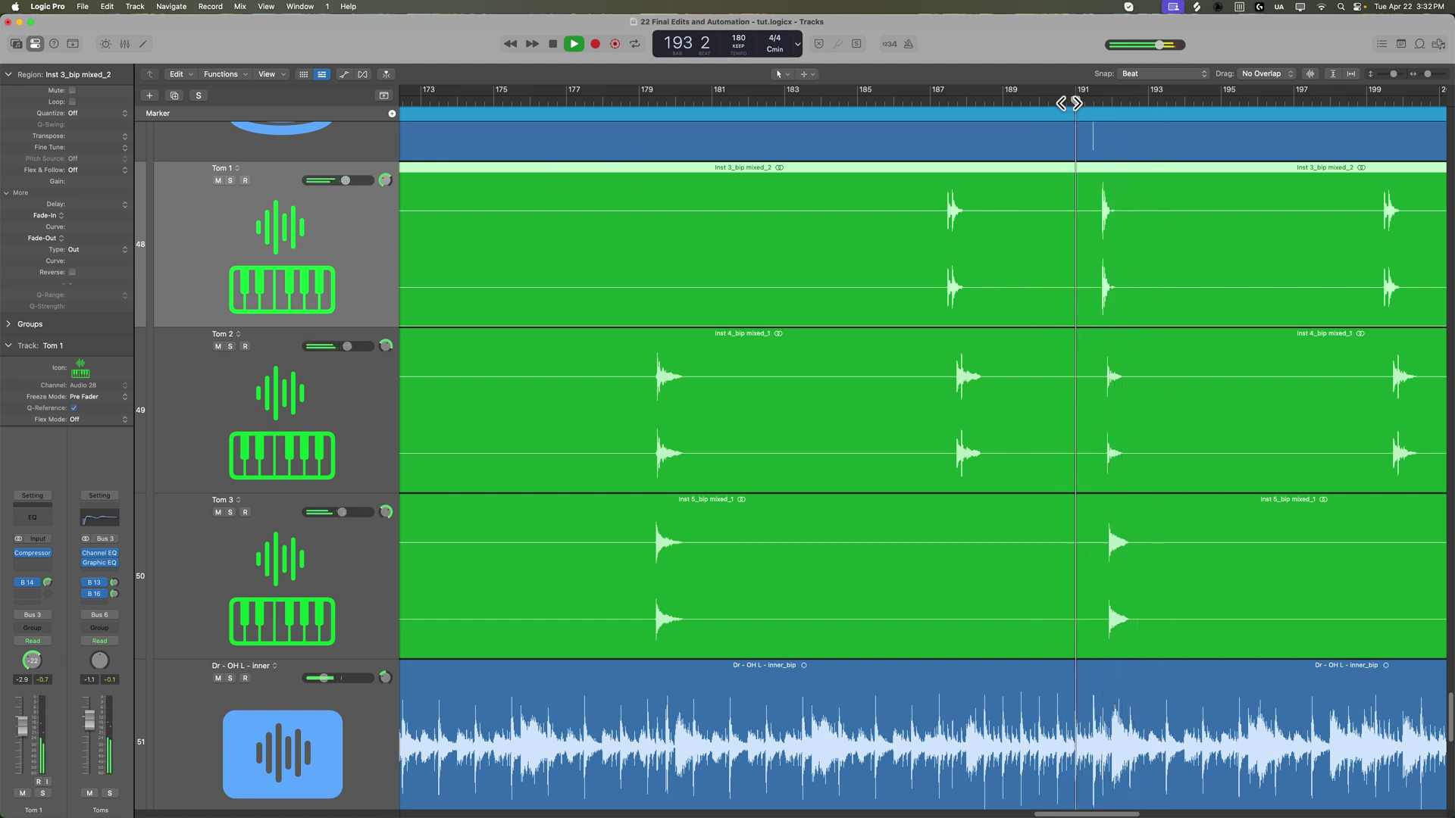
scroll(1159, 325, "up", 3)
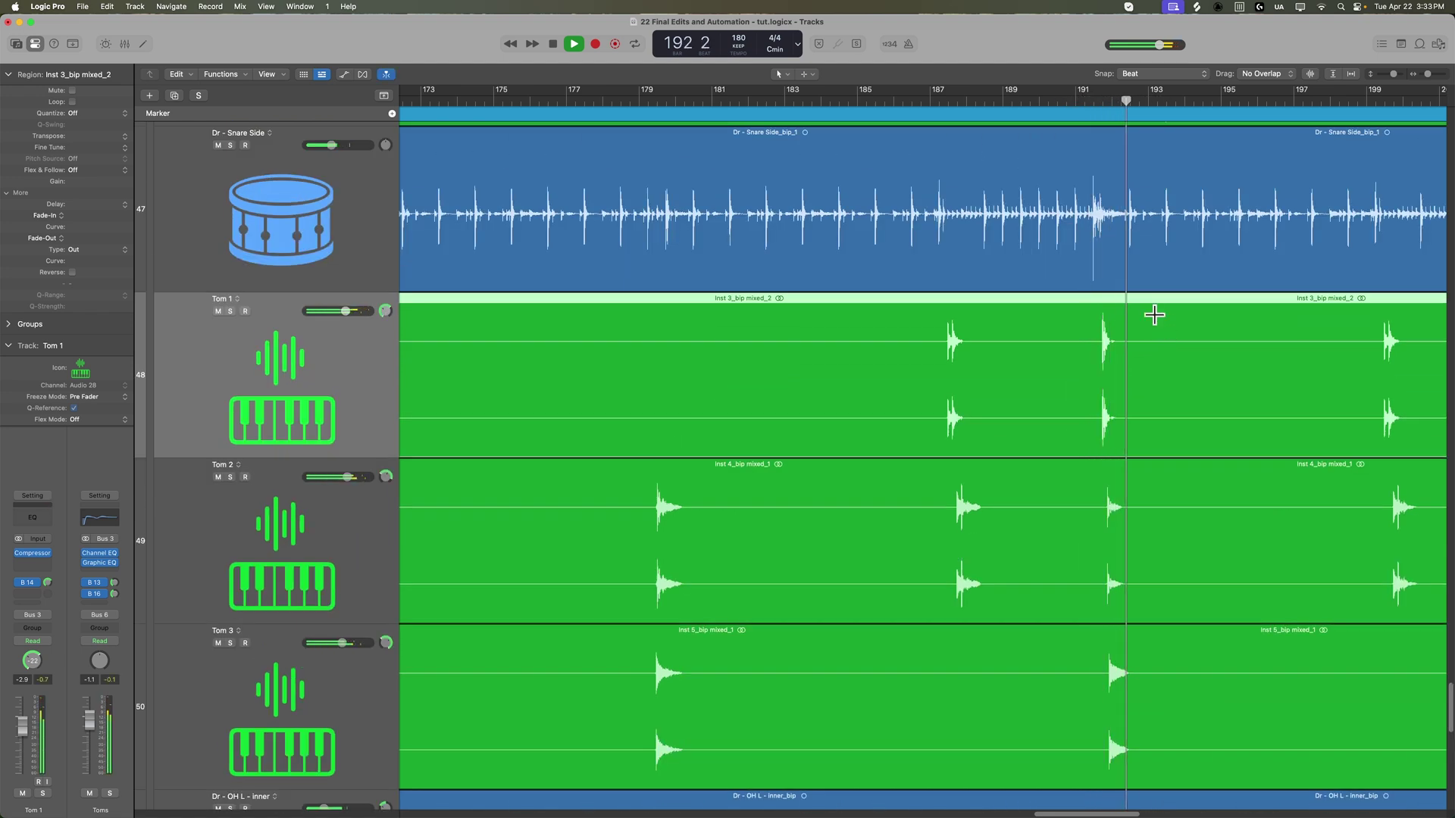
scroll(1163, 326, "up", 6)
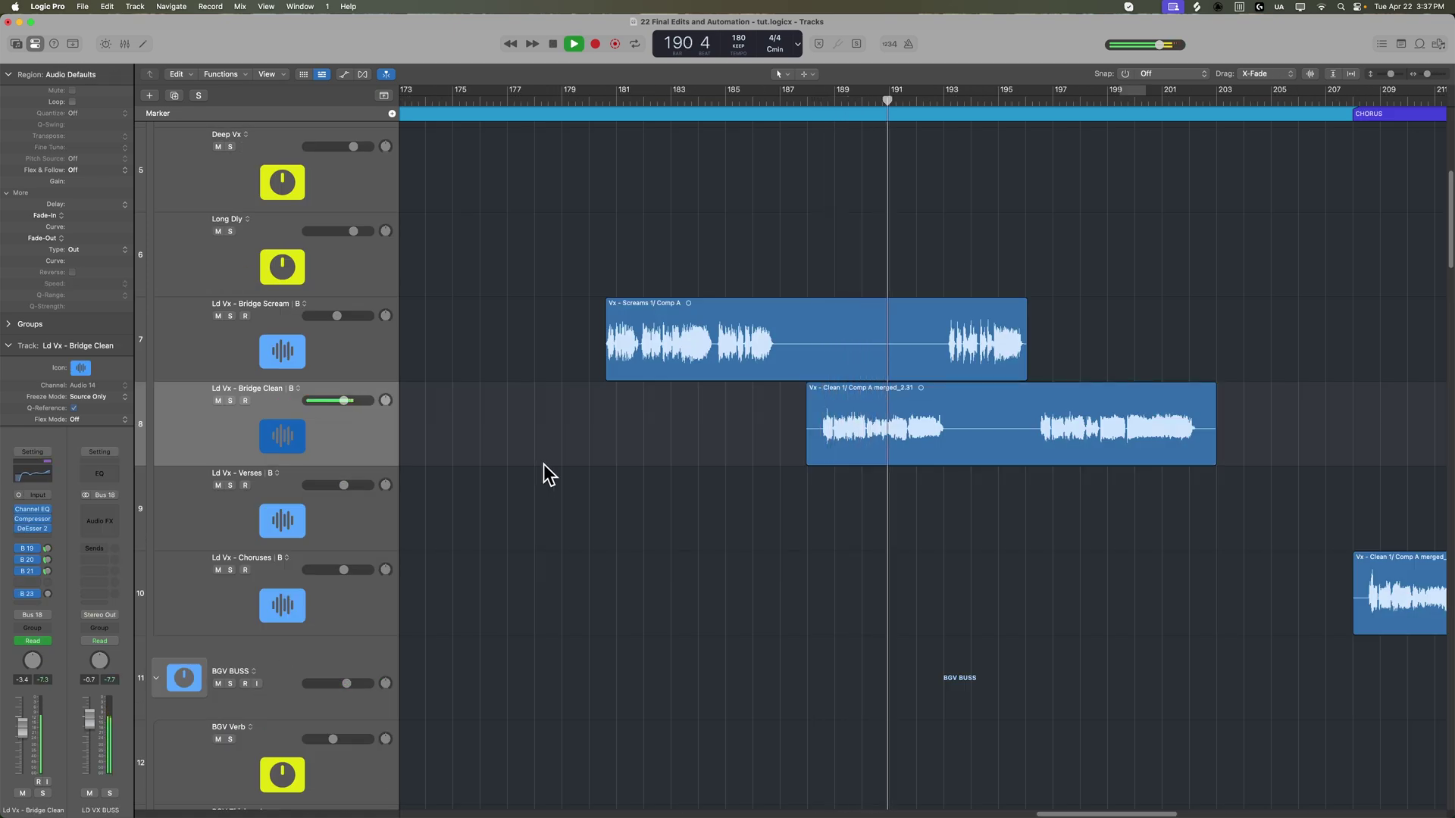
Play the bridge vocals from bar 196 and duplicate the Ld Vx - Bridge Clean track.
left_click(1034, 98)
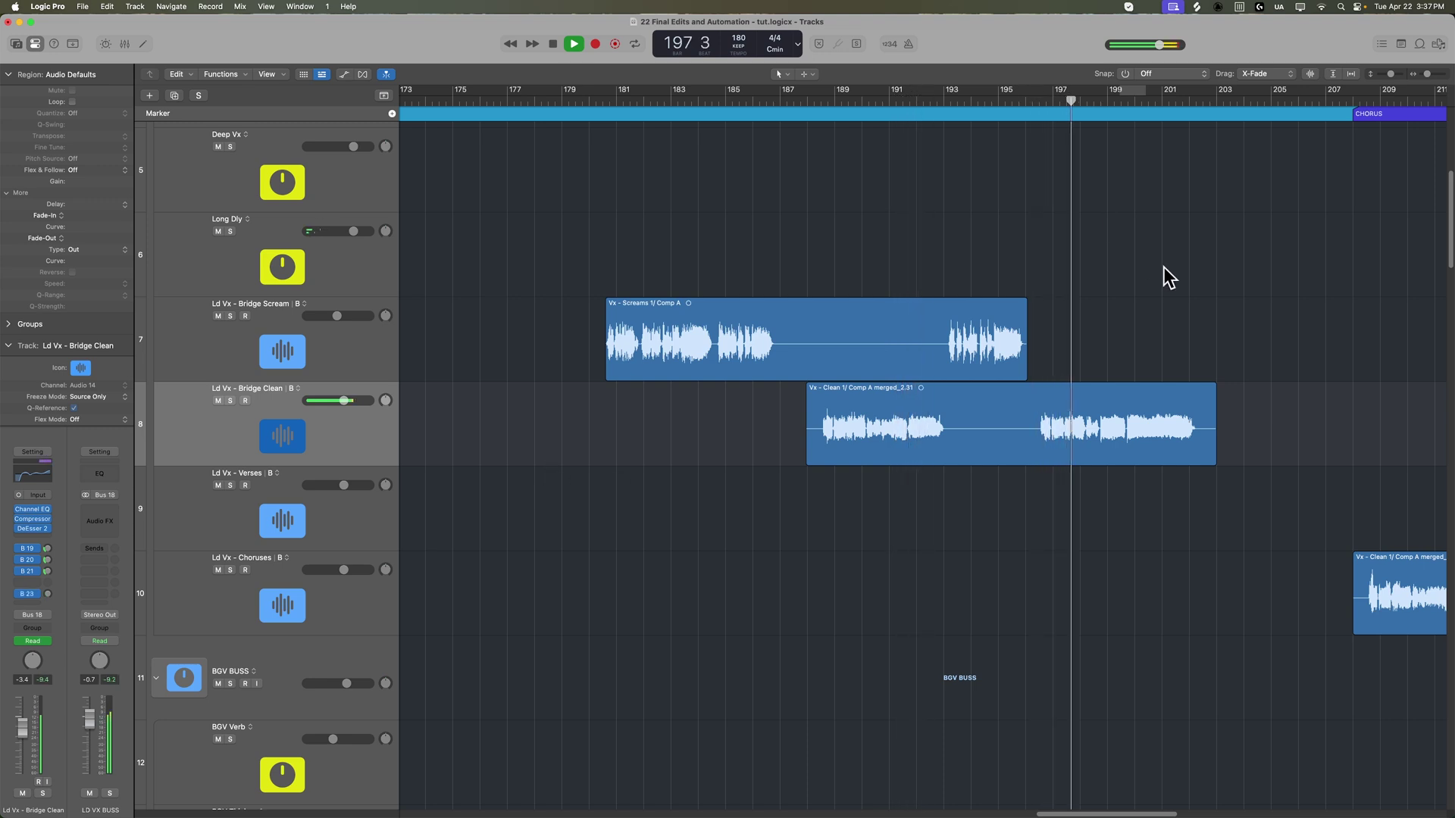
key("space")
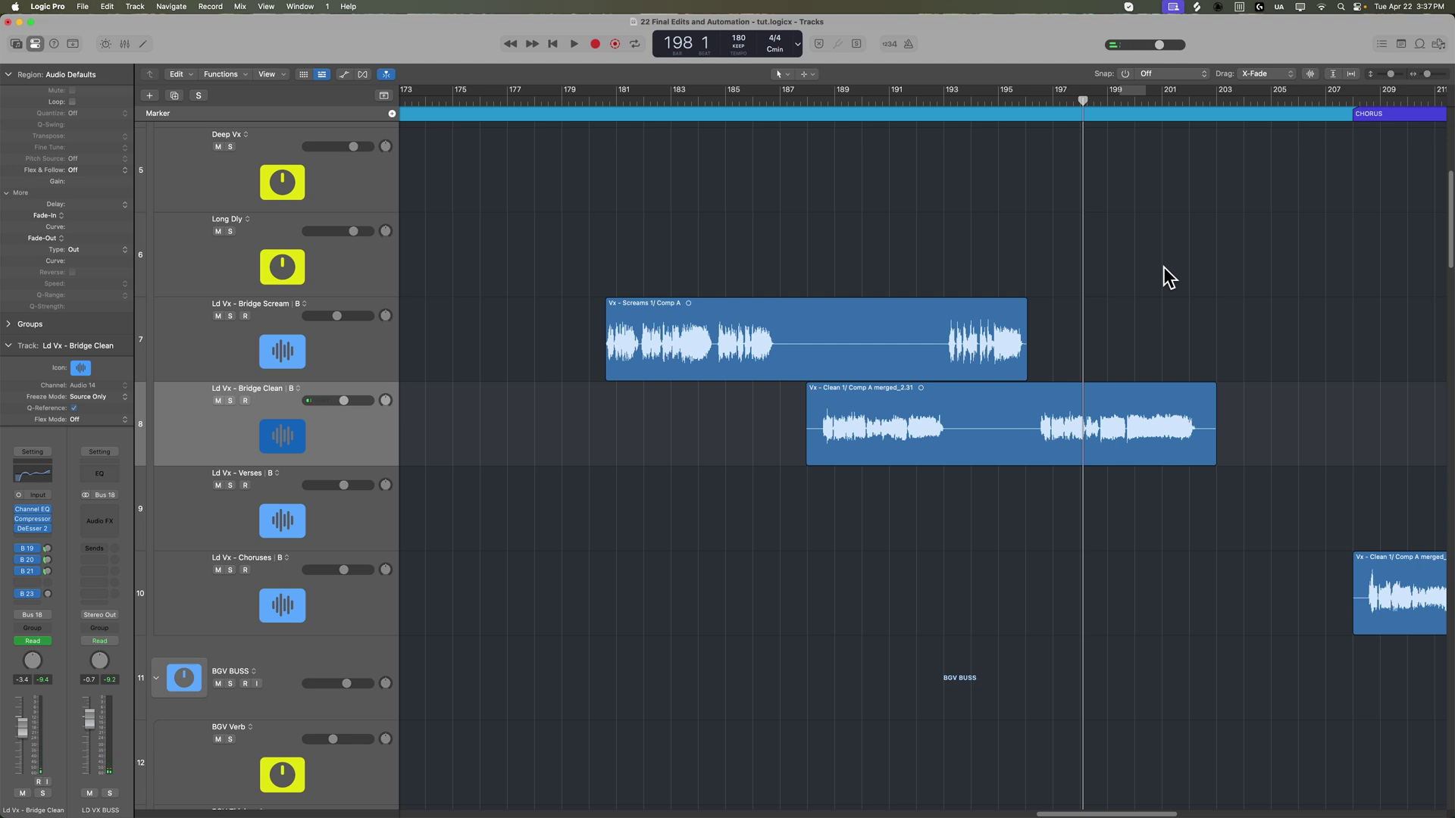
left_click(279, 442)
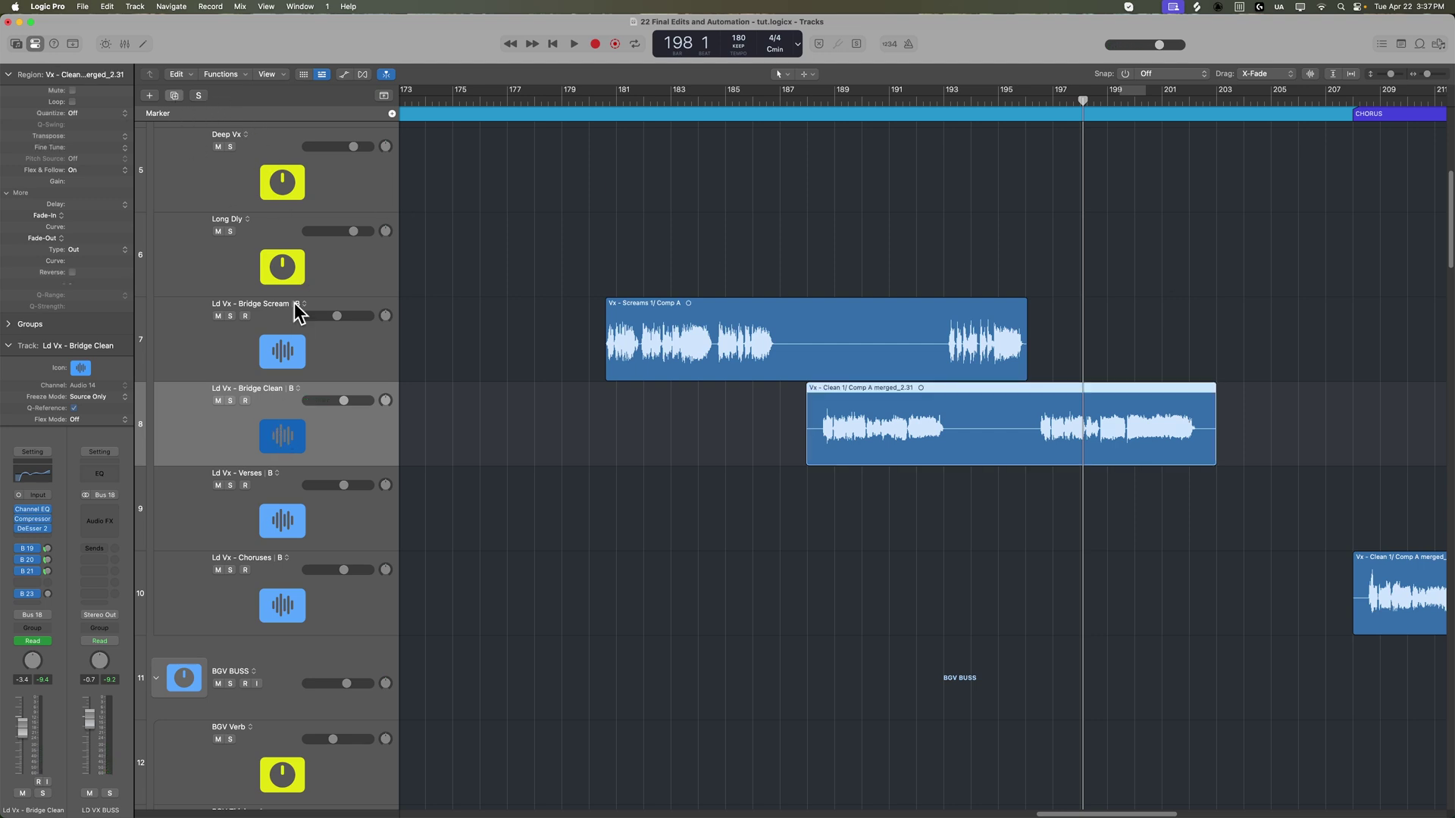
key("super+d")
Examine the Long Dly send automation on the bridge vocal tracks, hide it again, and view the clean vocal closely around bar 198.
key("a")
key("a")
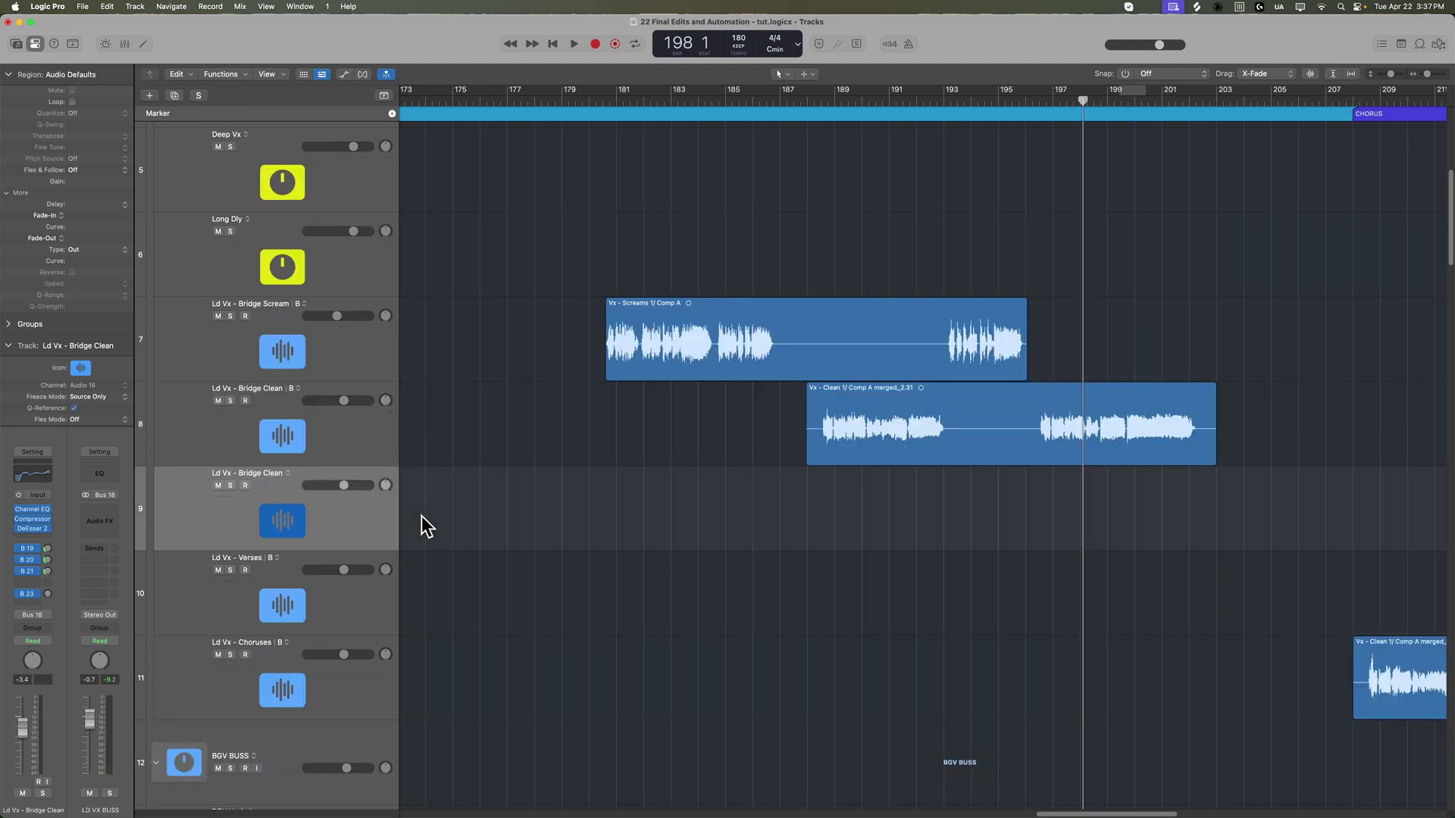
key("a")
key("super+Left")
key("super+Left")
key("super+Left")
key("super+Right")
key("super+Right")
key("super+Right")
key("super+Right")
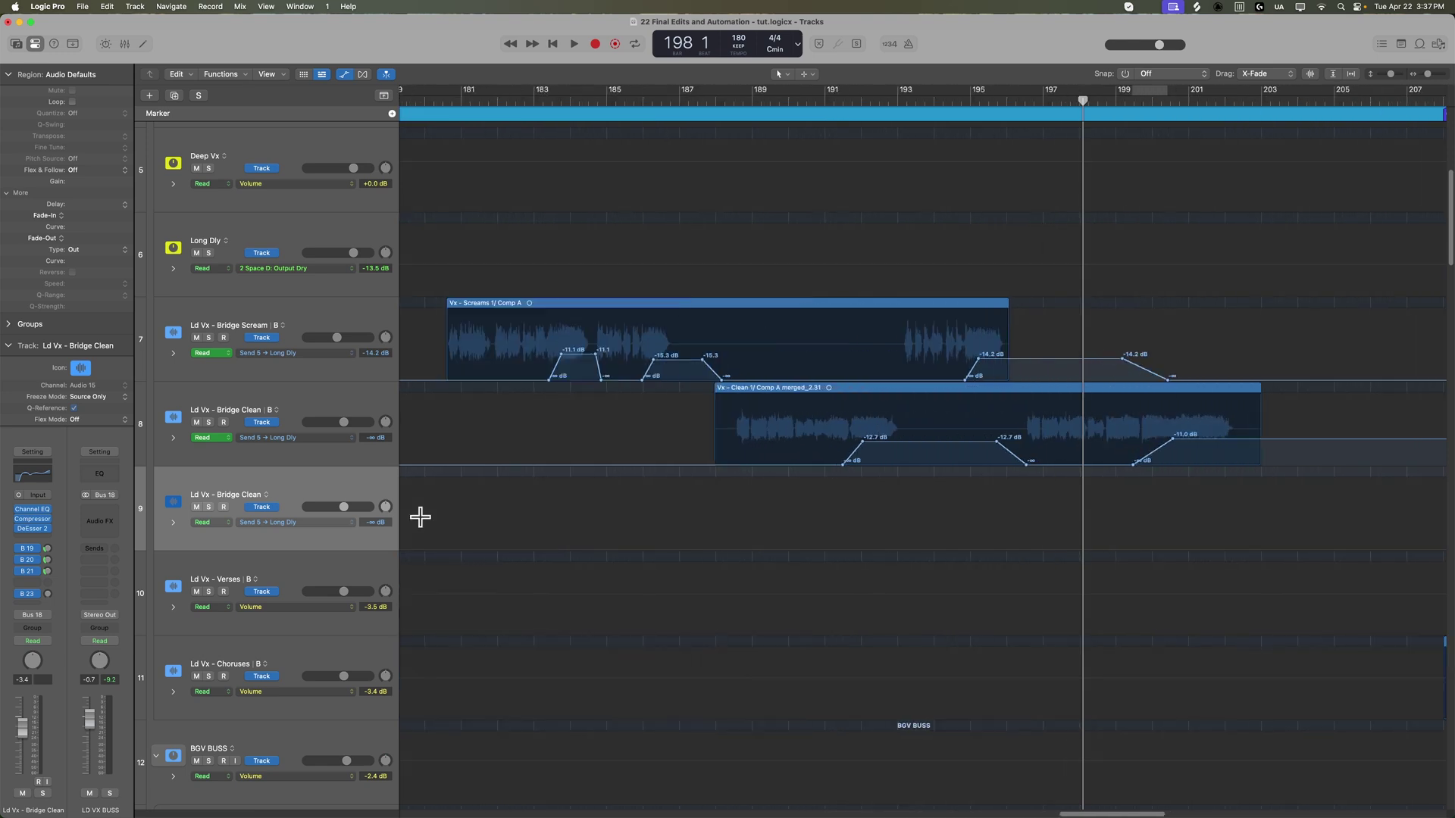
key("a")
key("super+Right")
key("super+Right")
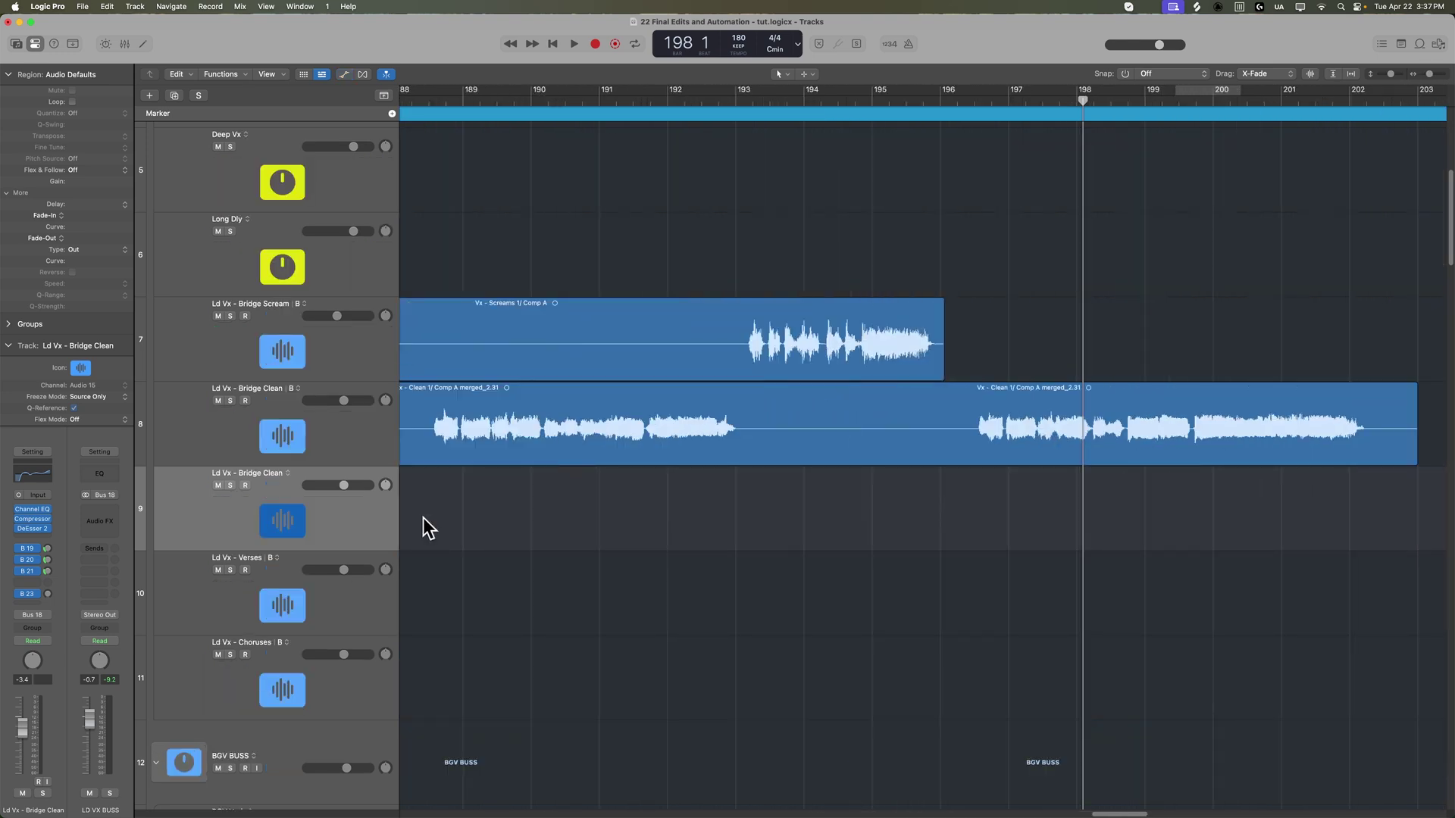
Play the original Ld Vx - Bridge Clean vocal from bar 188 to hear its opening phrase.
scroll(488, 540, "left", 4)
left_click_drag(533, 429, 690, 451)
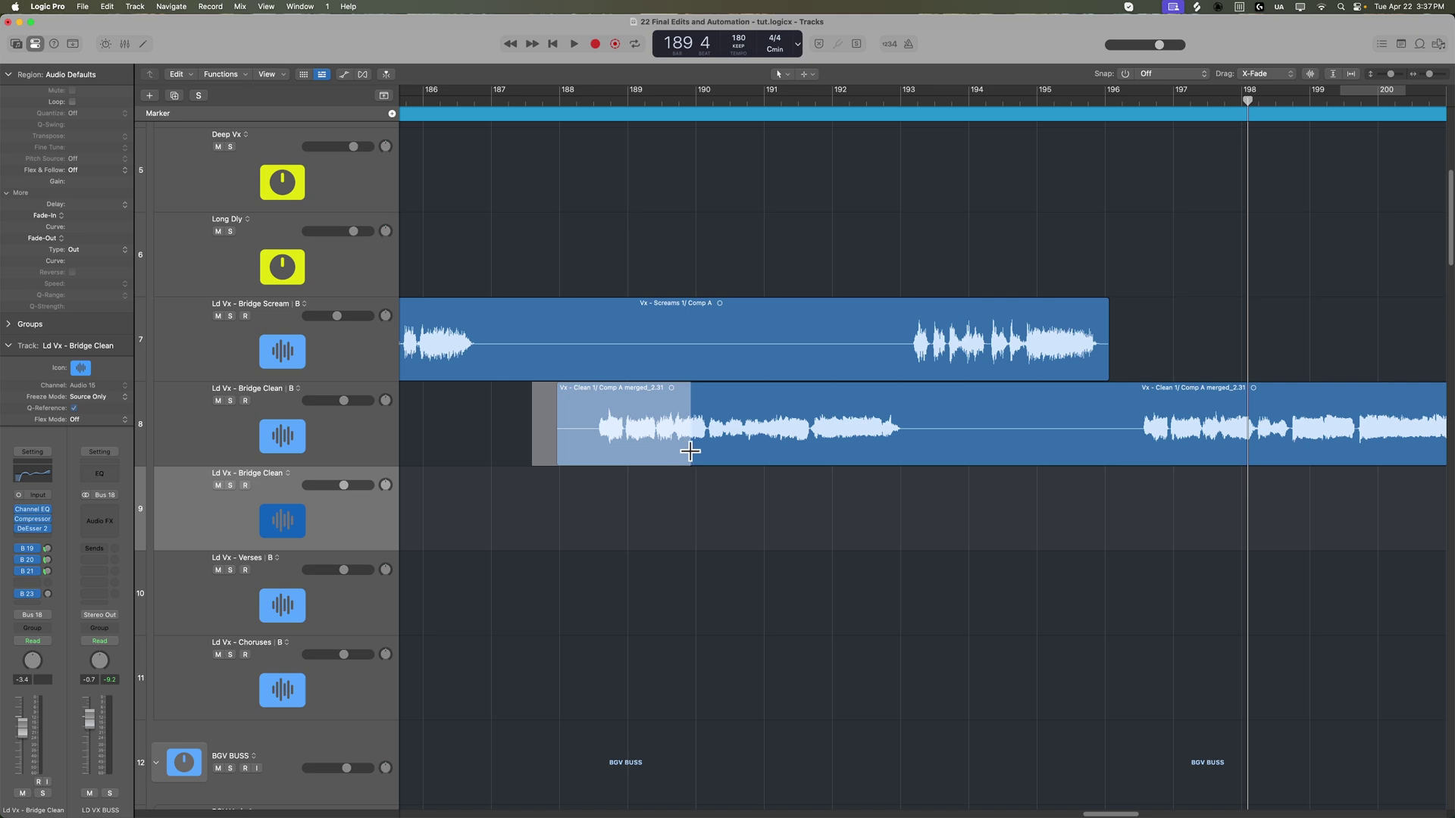
left_click(658, 531)
left_click(578, 97)
key("super+Down")
key("super+Down")
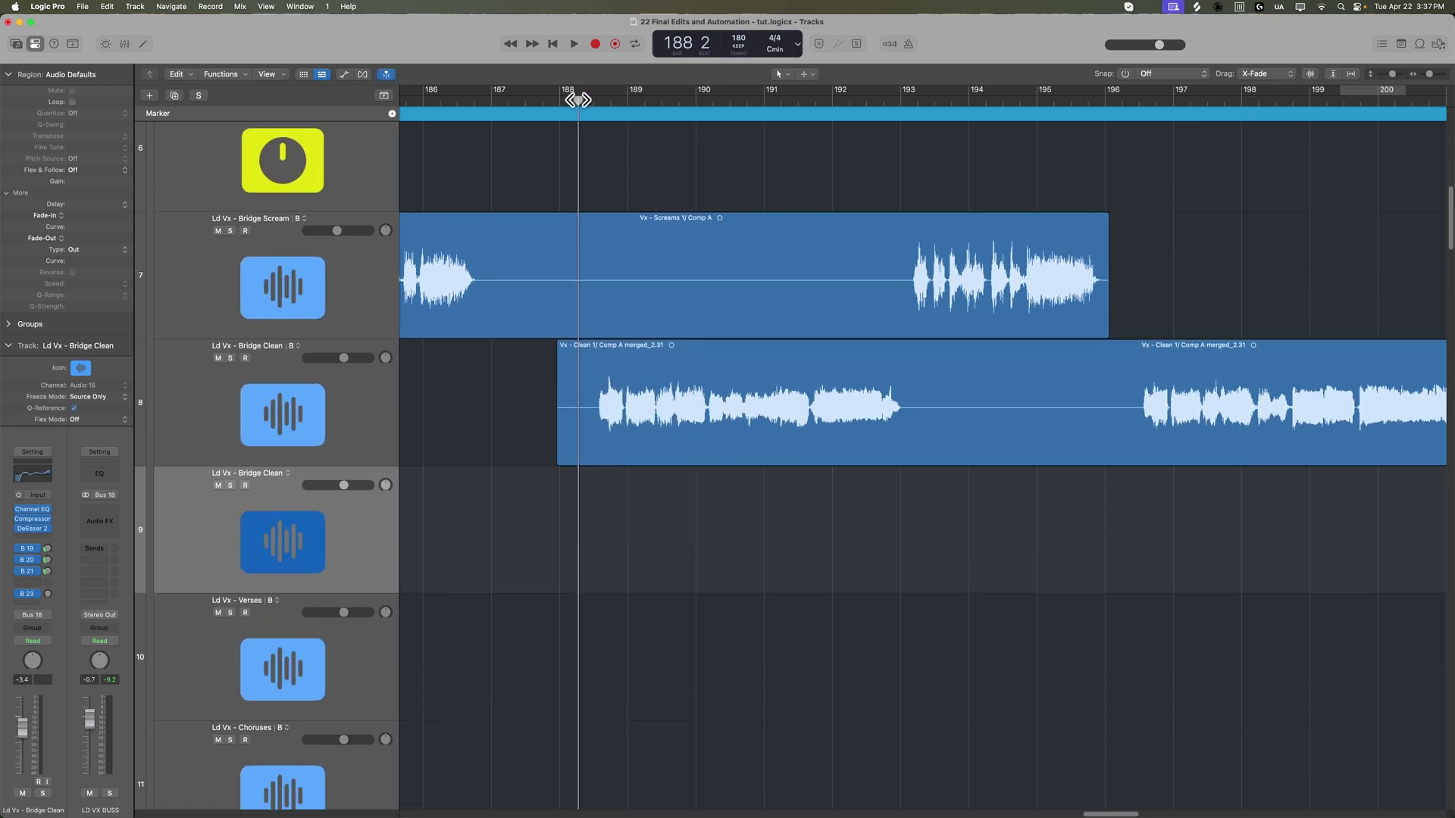
key("super+Right")
key("space")
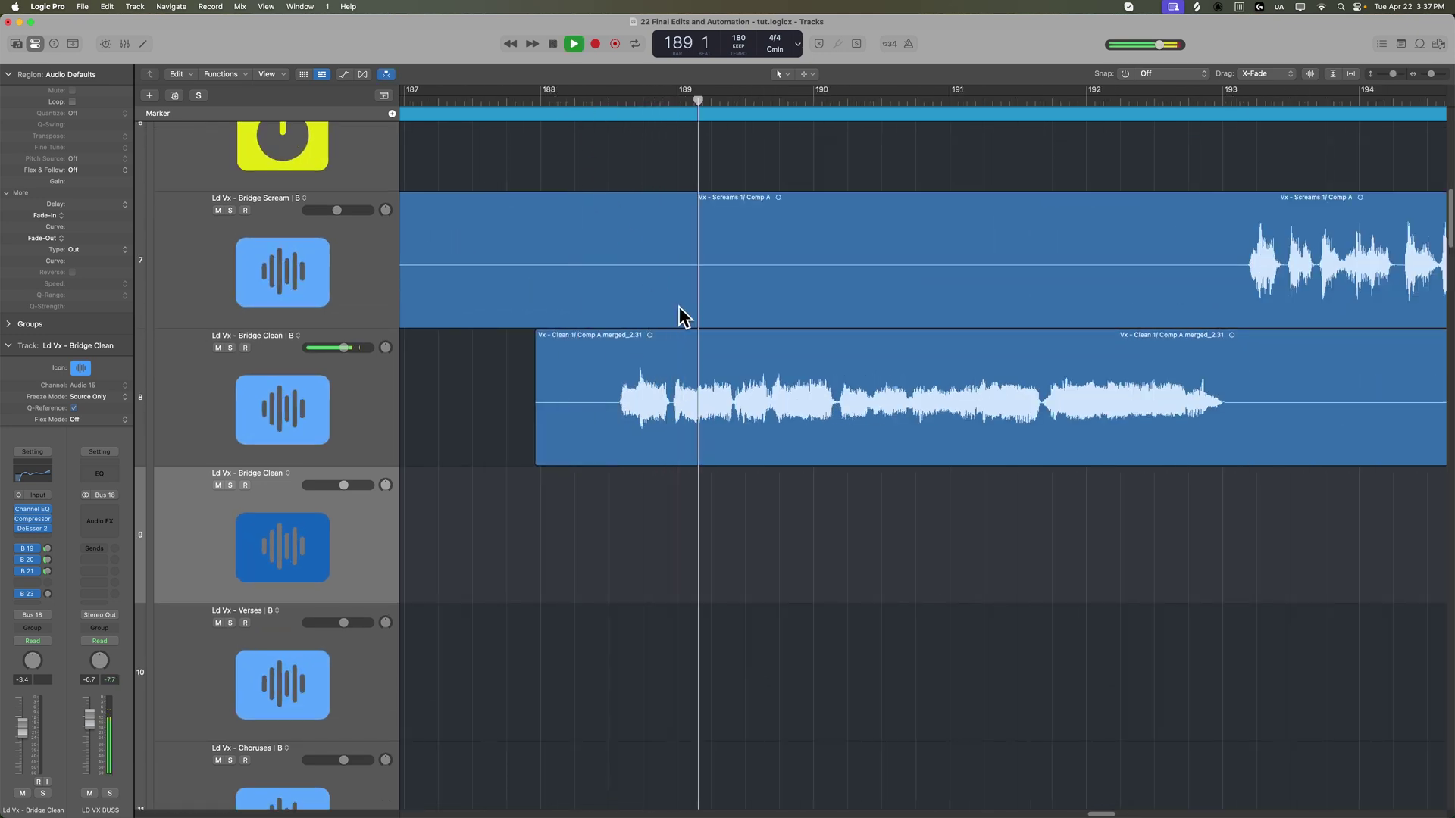
key("space")
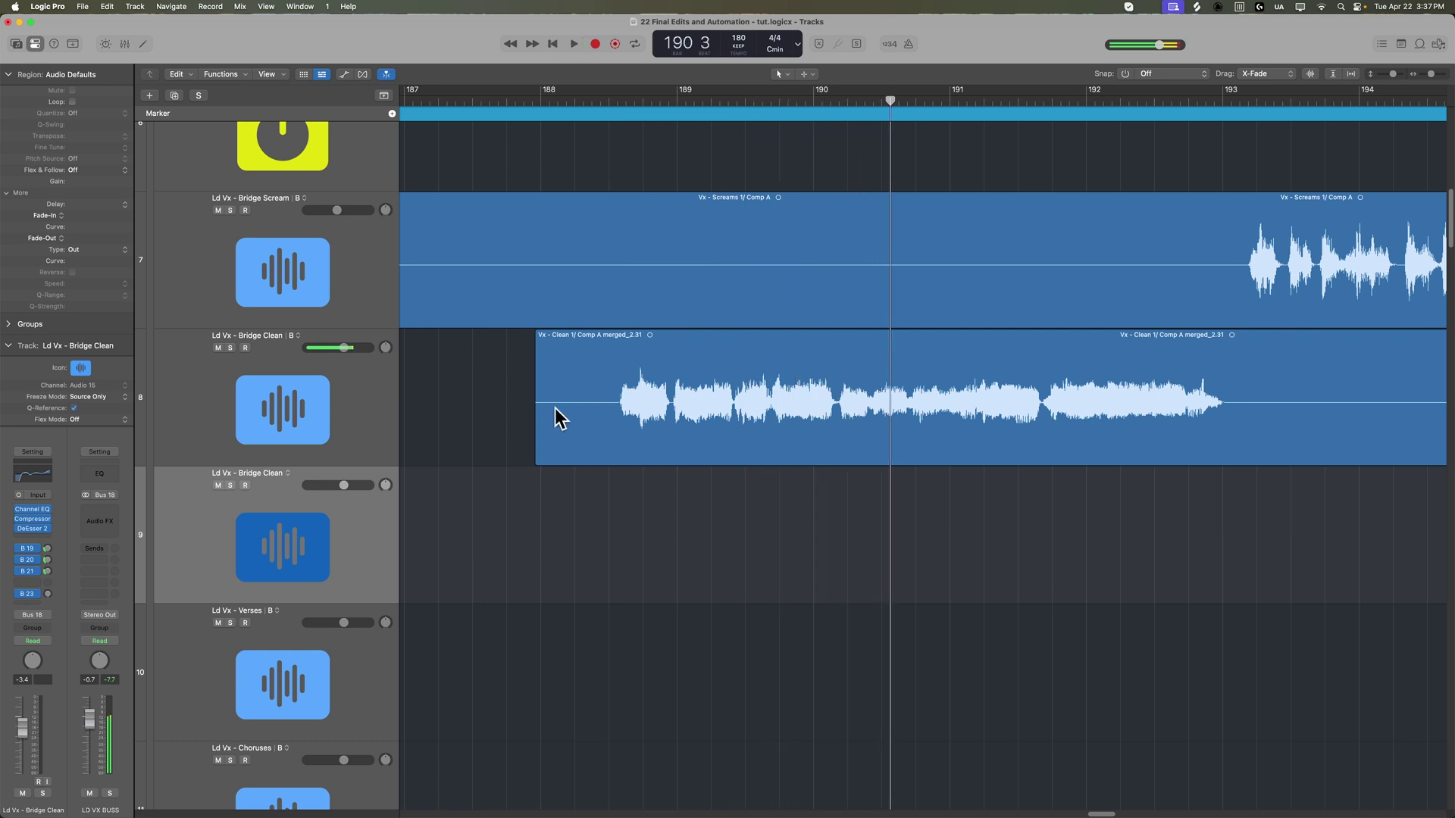
Move the opening clean vocal phrase, about bars 188 to 190, onto the duplicate Bridge Clean track and remove the silence before it.
left_click_drag(499, 420, 756, 576)
key("Delete")
left_click(780, 443)
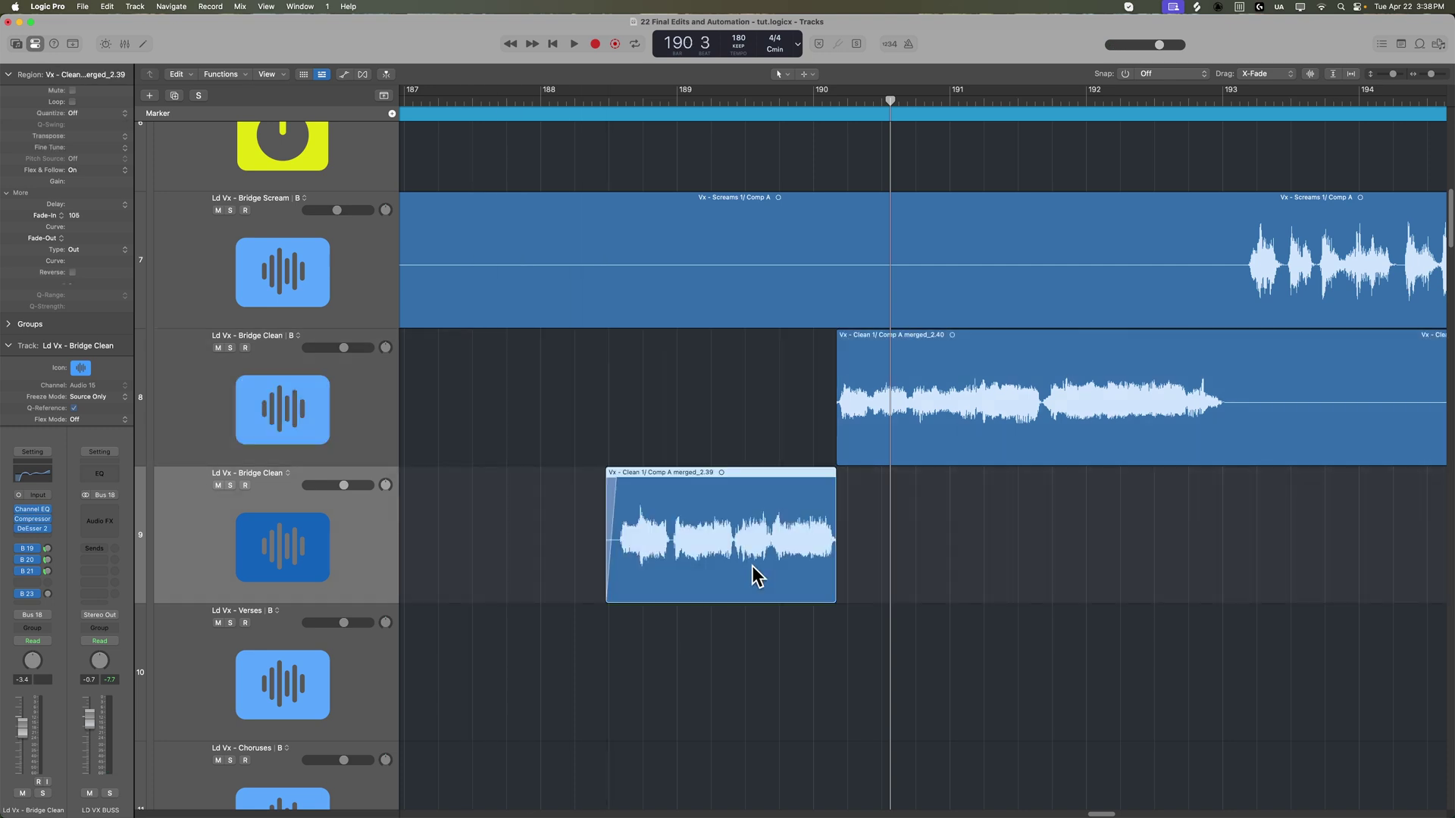
Play the clean vocal from bar 196 and move the phrase spanning about bars 196 to 198 onto the duplicate track.
scroll(915, 517, "right", 12)
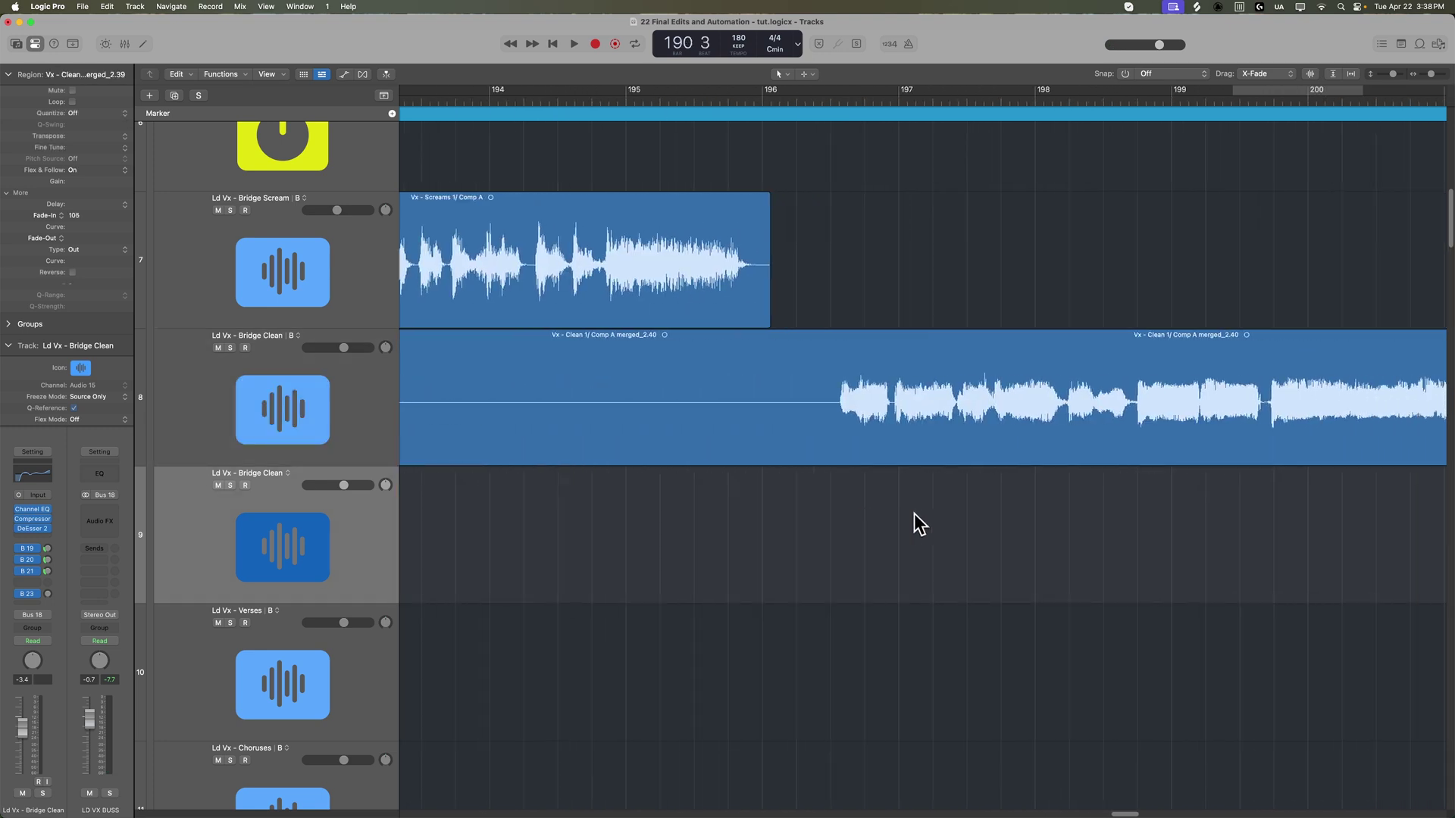
left_click(762, 98)
key("space")
scroll(794, 357, "right", 3)
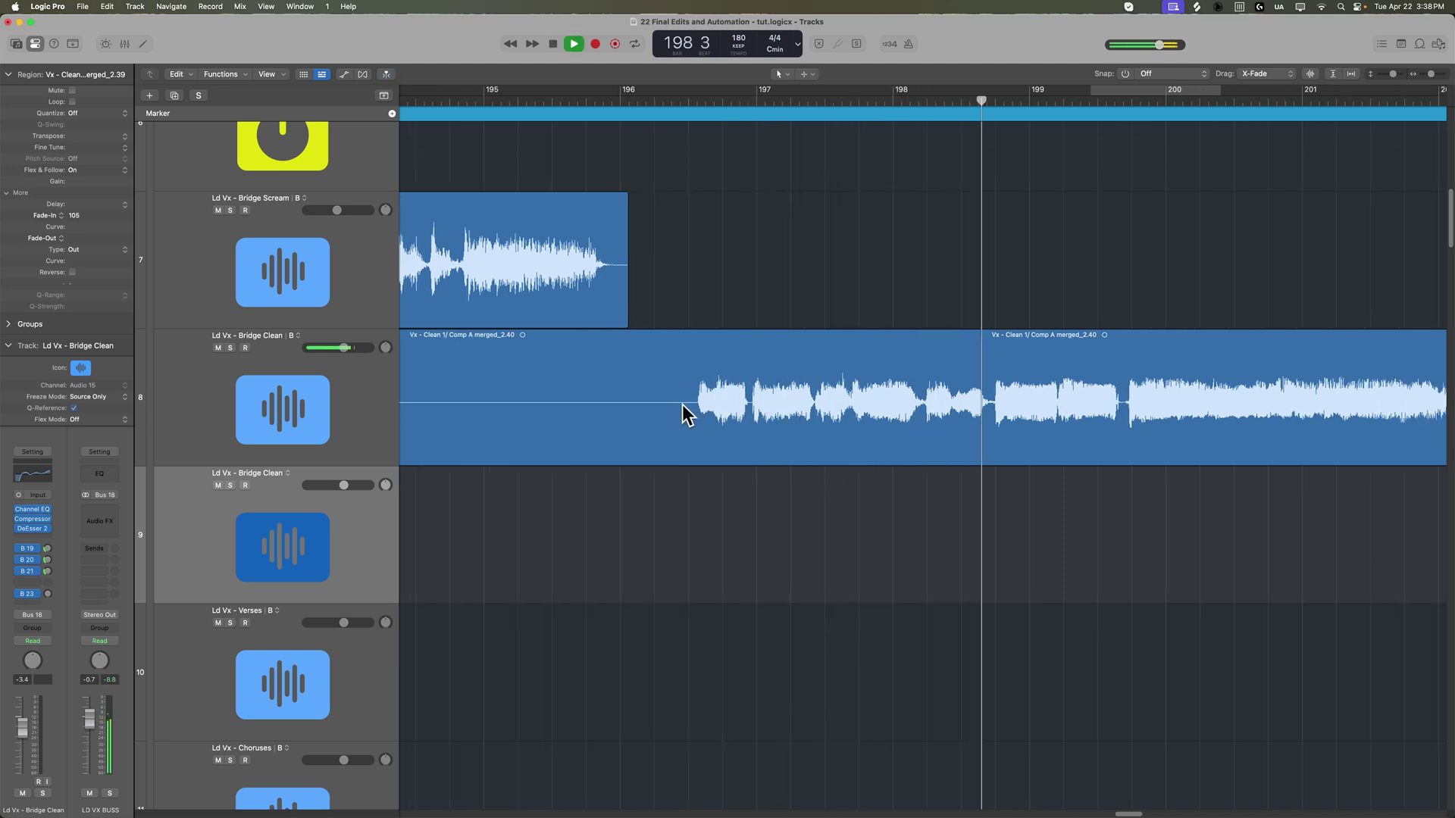
key("space")
left_click_drag(685, 402, 984, 458)
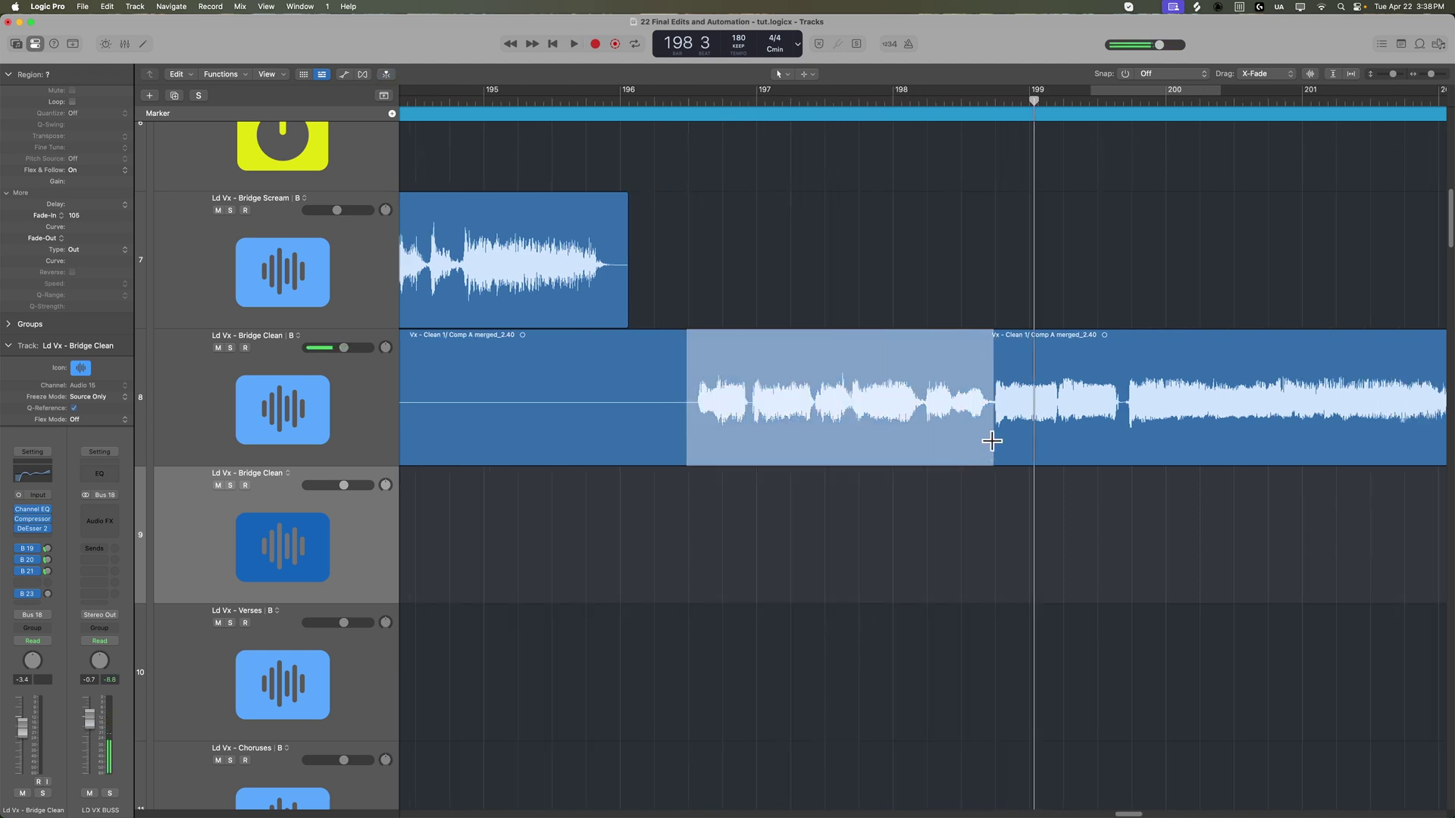
left_click_drag(803, 425, 743, 531)
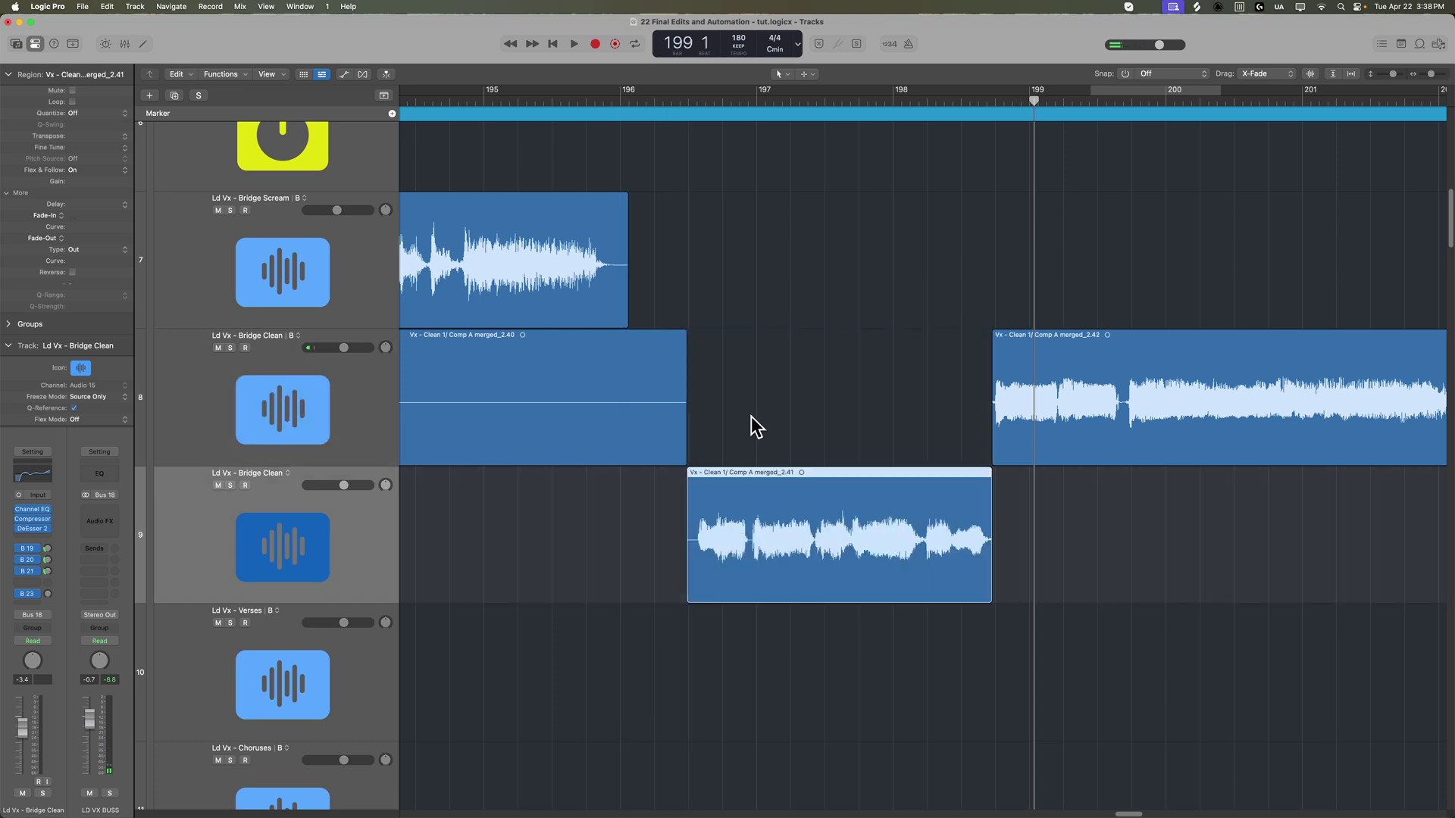
Trim the silent tail of the original track's first clean region to just past bar 193 and fade out its end.
key("super+Left")
key("super+Left")
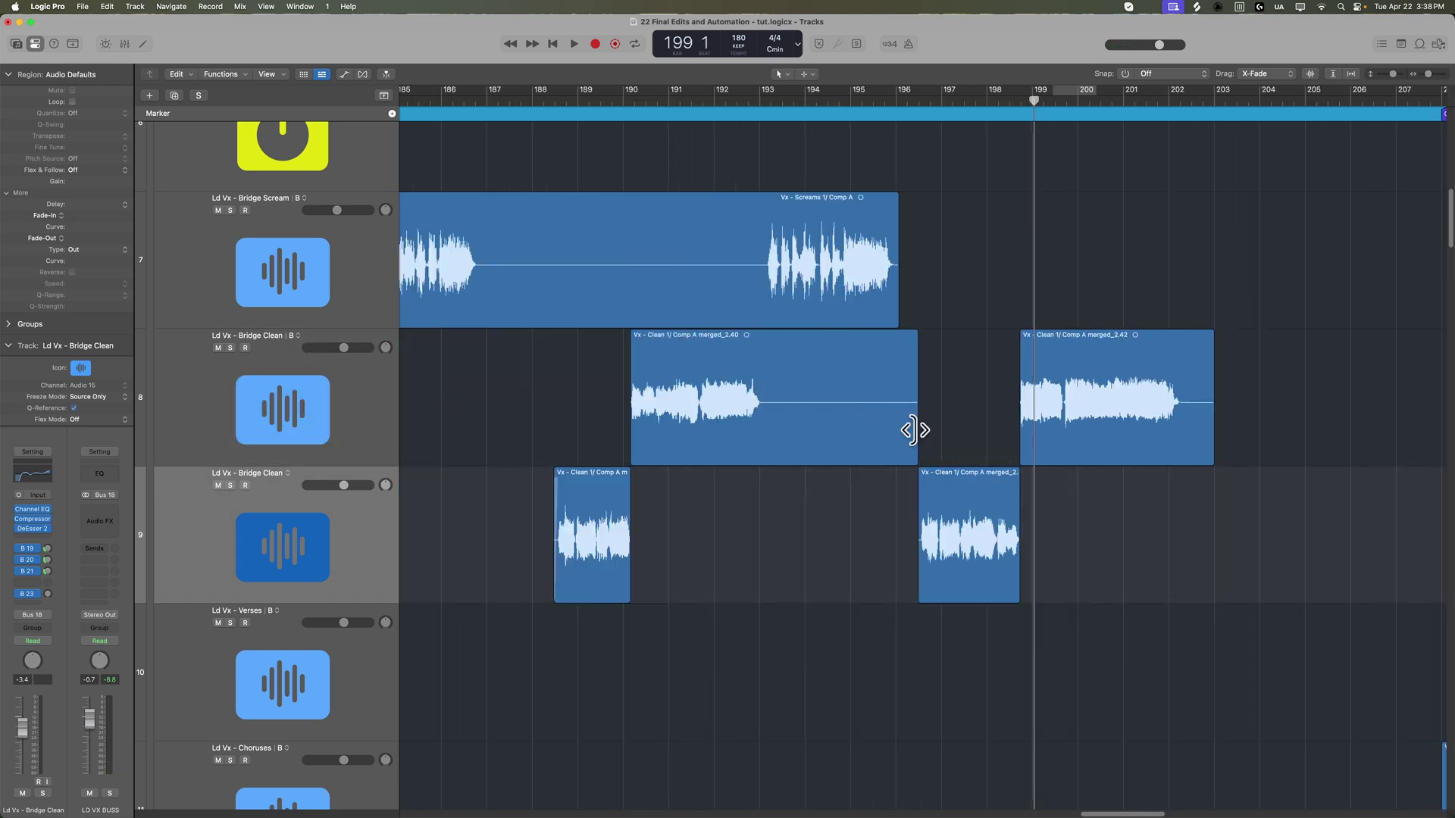
left_click_drag(913, 430, 772, 429)
left_click(802, 433)
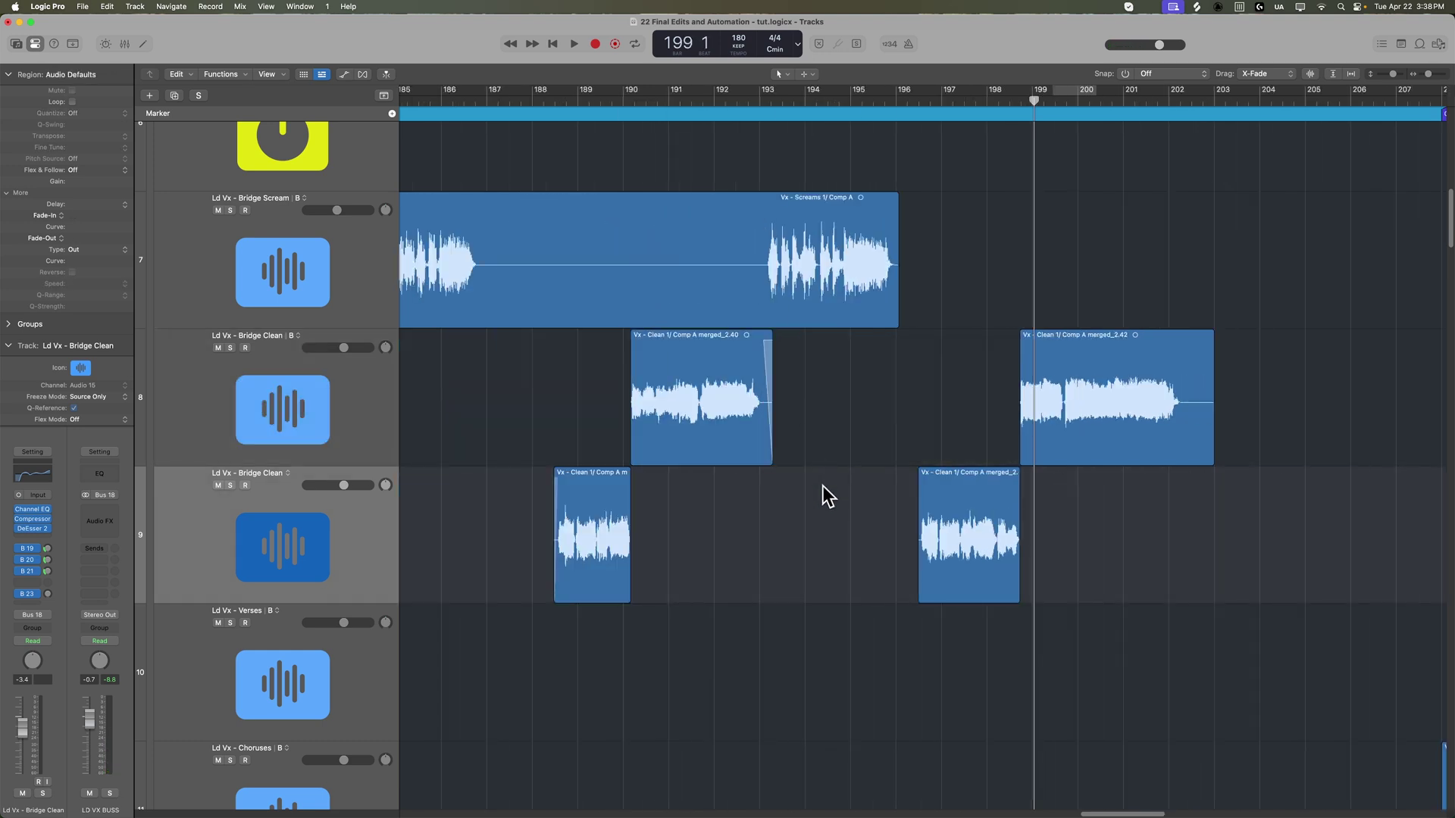
Slightly overlap the two clean vocal regions at the bar 190 split and add short fades to the adjoining edges.
left_click_drag(612, 101, 630, 101)
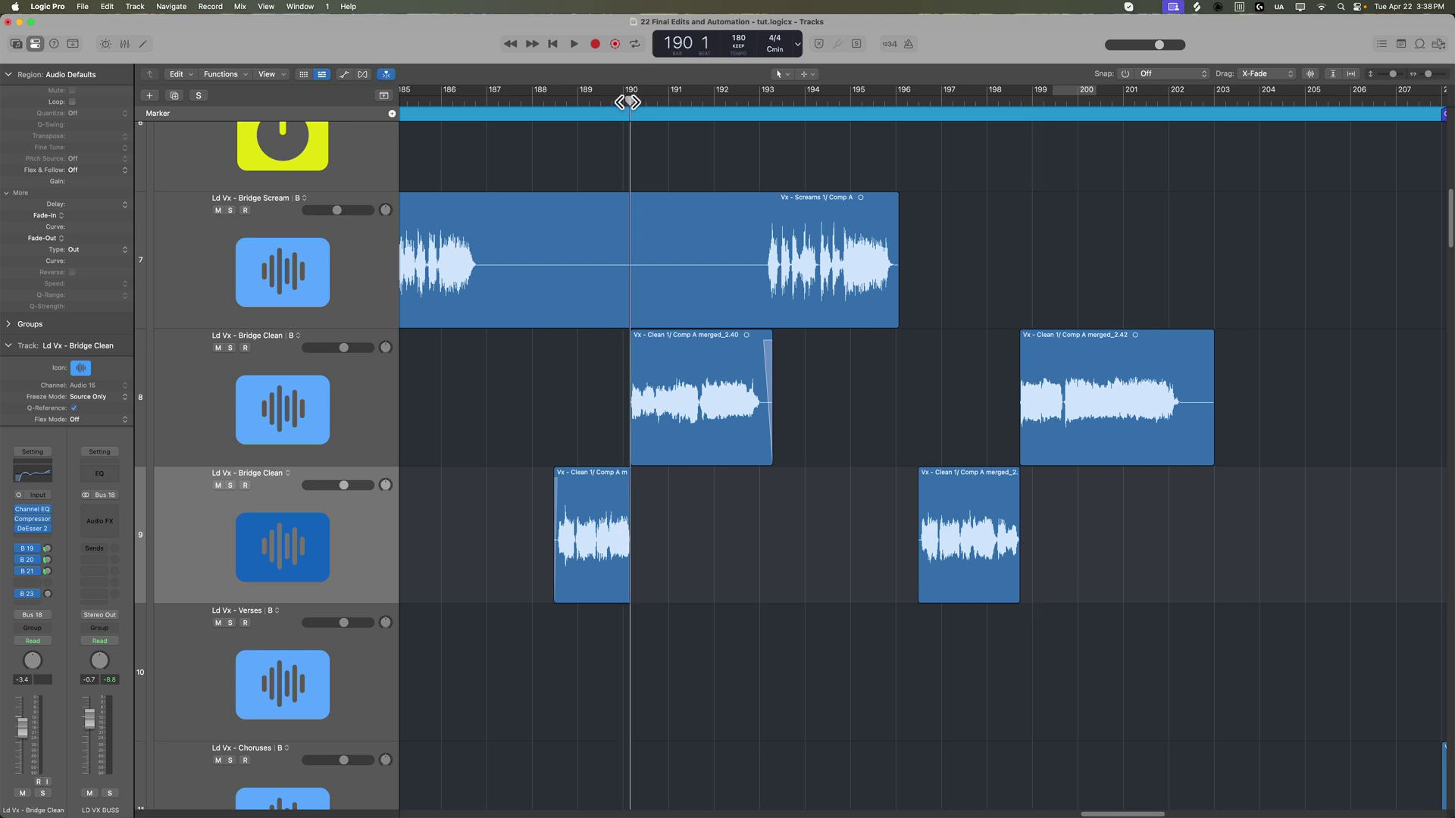
key("super+Right")
key("super+Right")
key("super+Right")
key("super+Right")
key("super+Right")
key("super+Right")
key("super+Right")
key("super+Right")
key("super+Right")
key("super+Right")
key("super+Right")
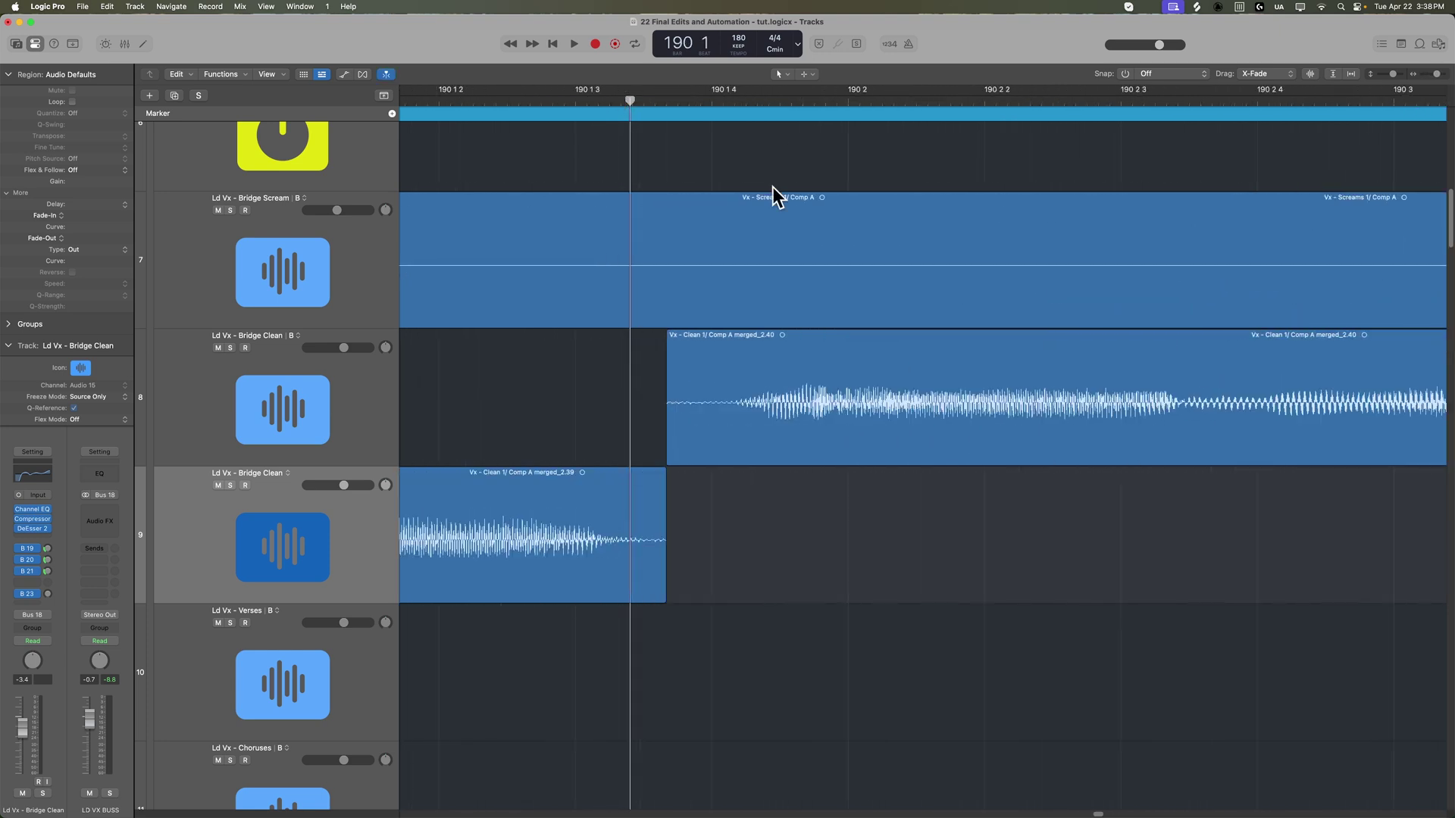
left_click_drag(664, 568, 682, 530)
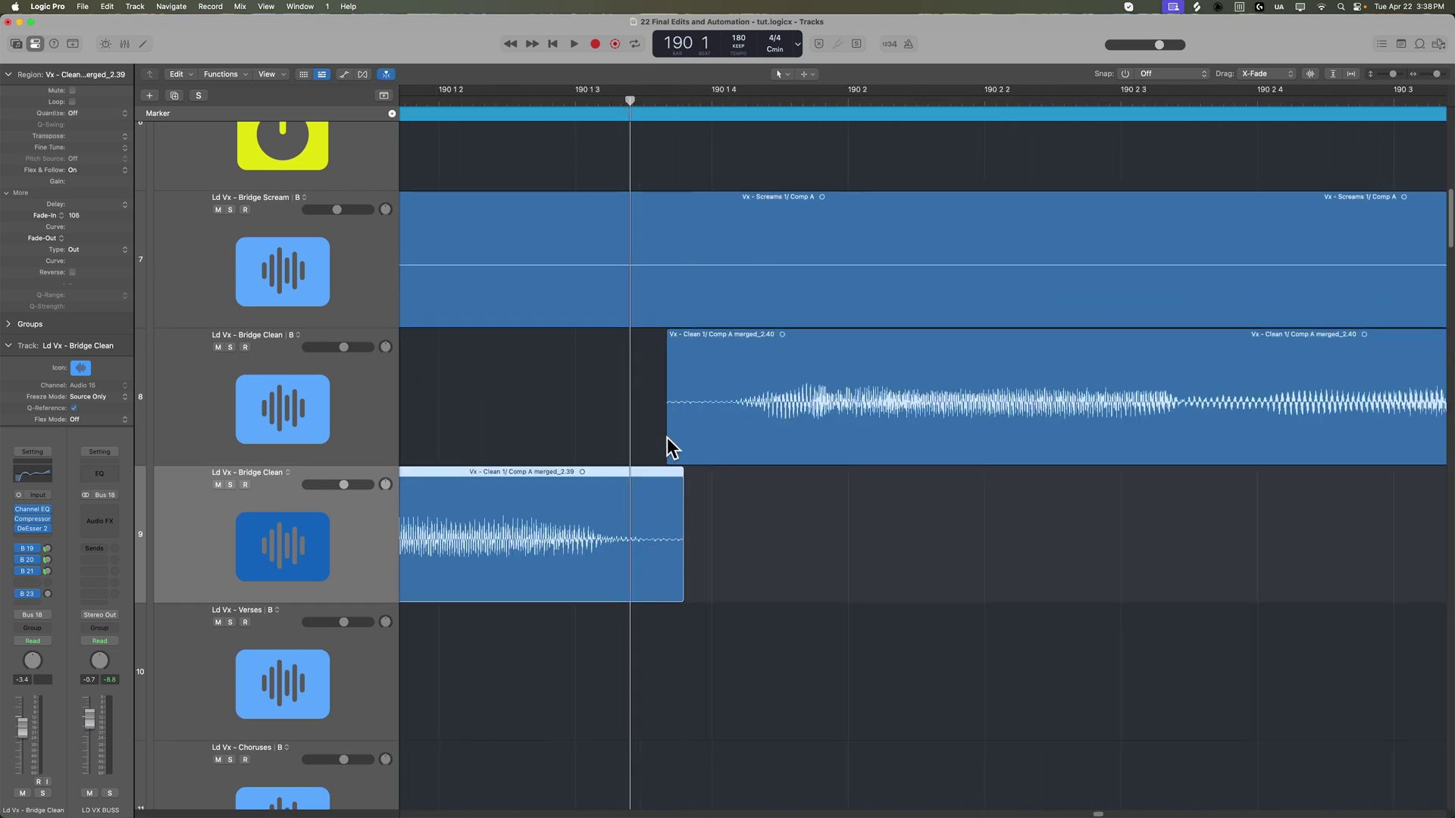
left_click_drag(670, 447, 660, 429)
left_click_drag(671, 485, 717, 488)
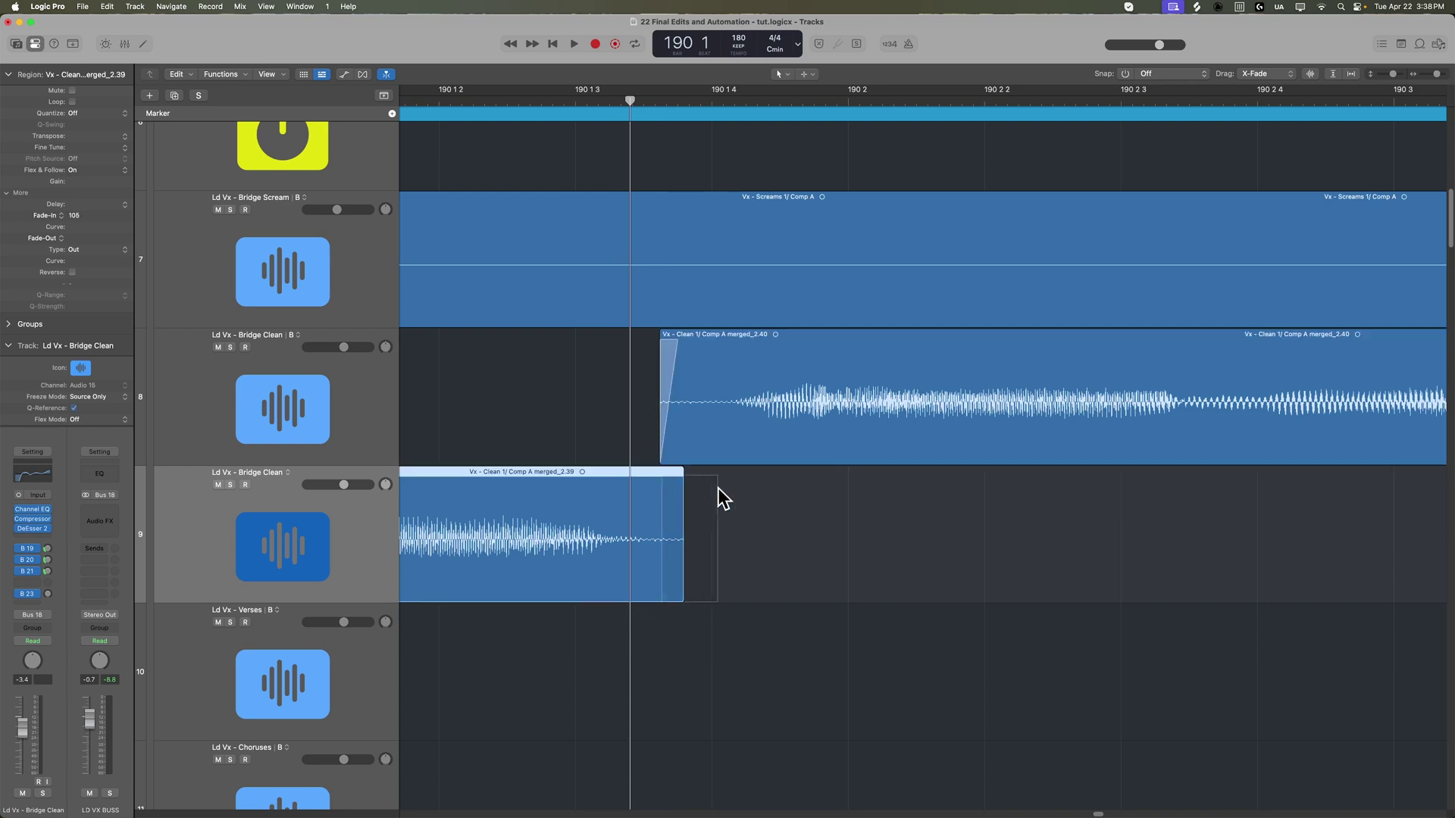
left_click(763, 493)
Slightly overlap the clean vocal regions at the split near bar 198 beat 4 and add short fades to their edges.
scroll(762, 493, "right", 20)
scroll(762, 493, "right", 20)
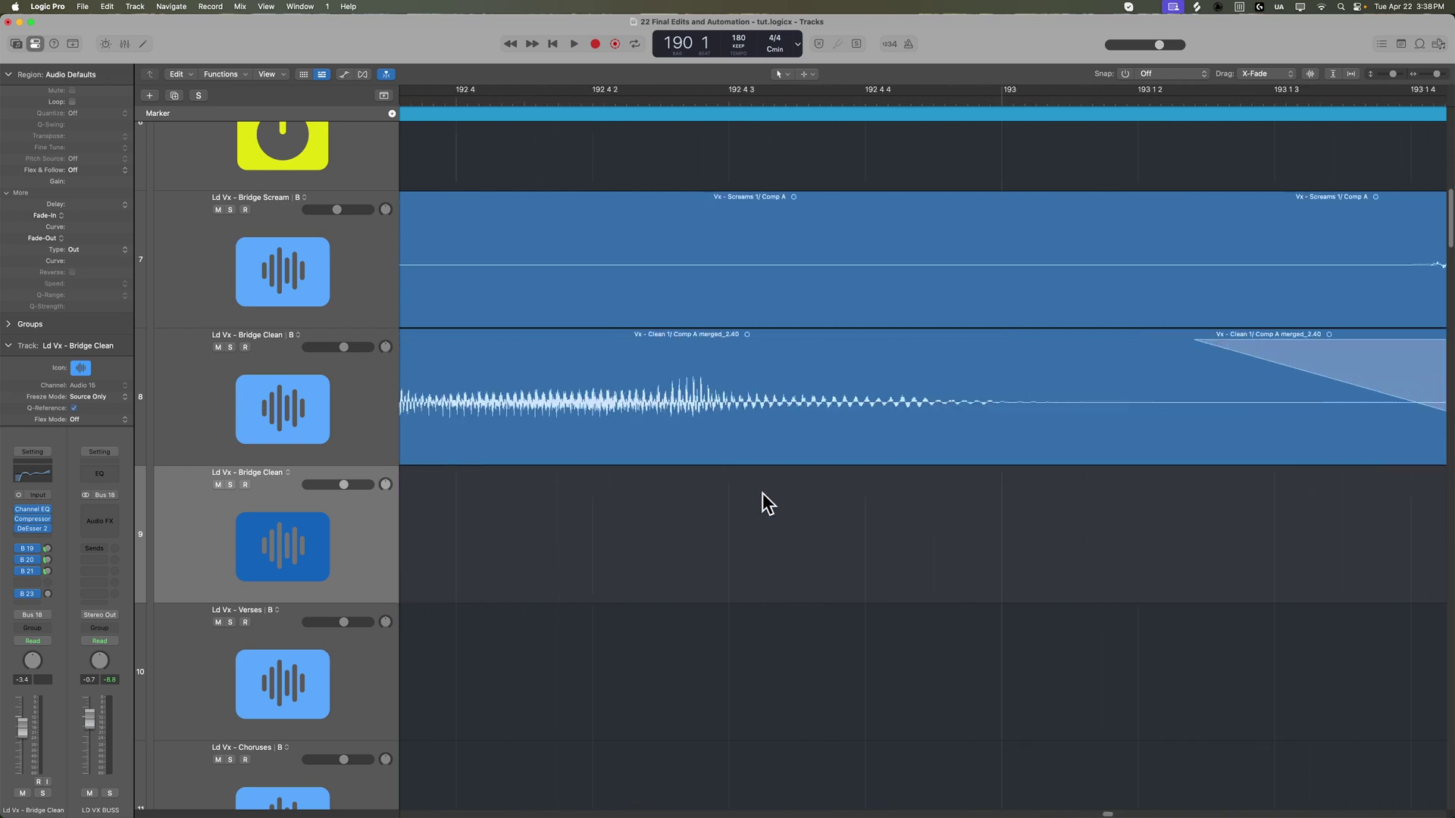
scroll(762, 493, "right", 20)
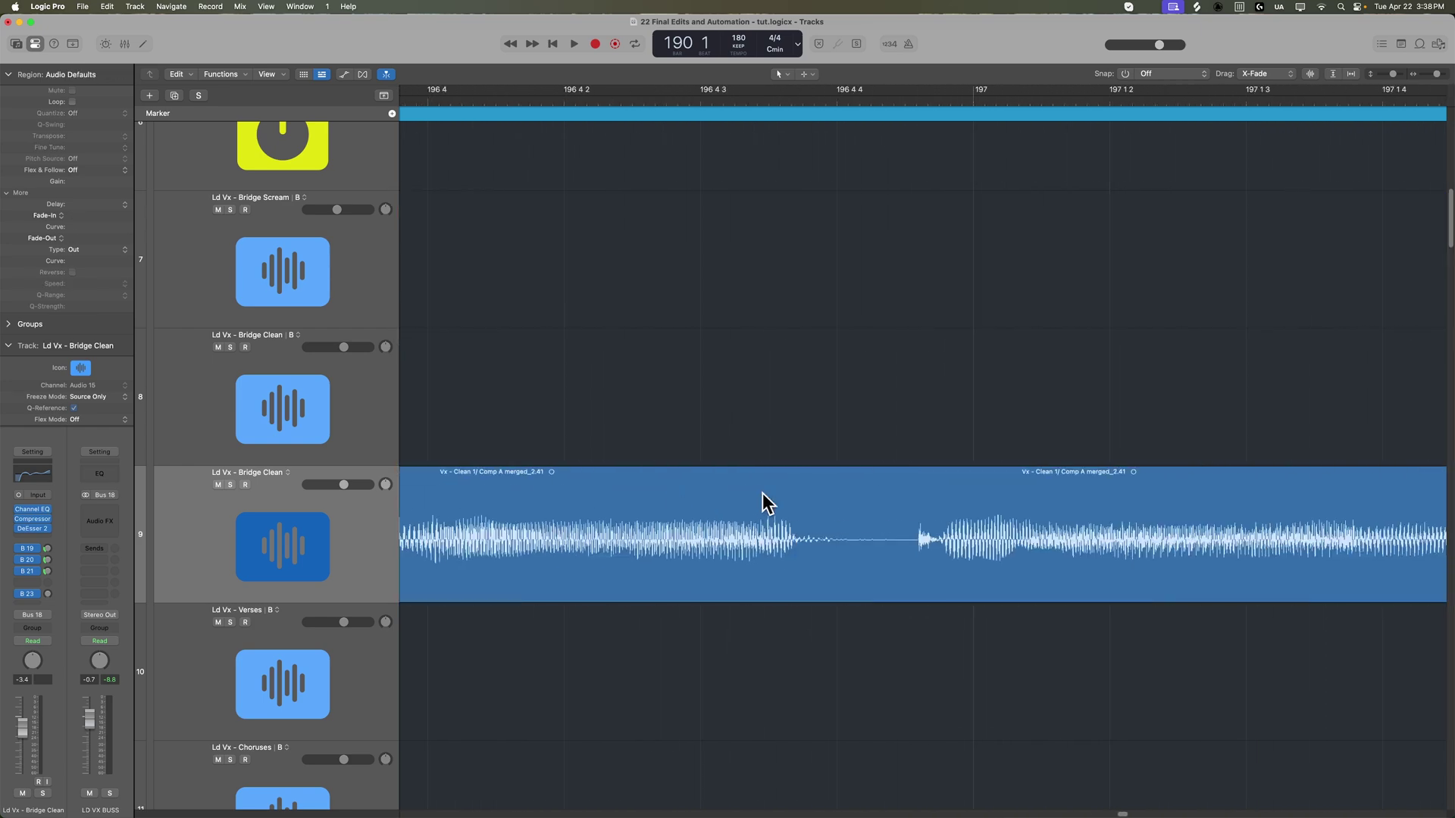
left_click_drag(686, 574, 720, 572)
left_click_drag(706, 434, 637, 404)
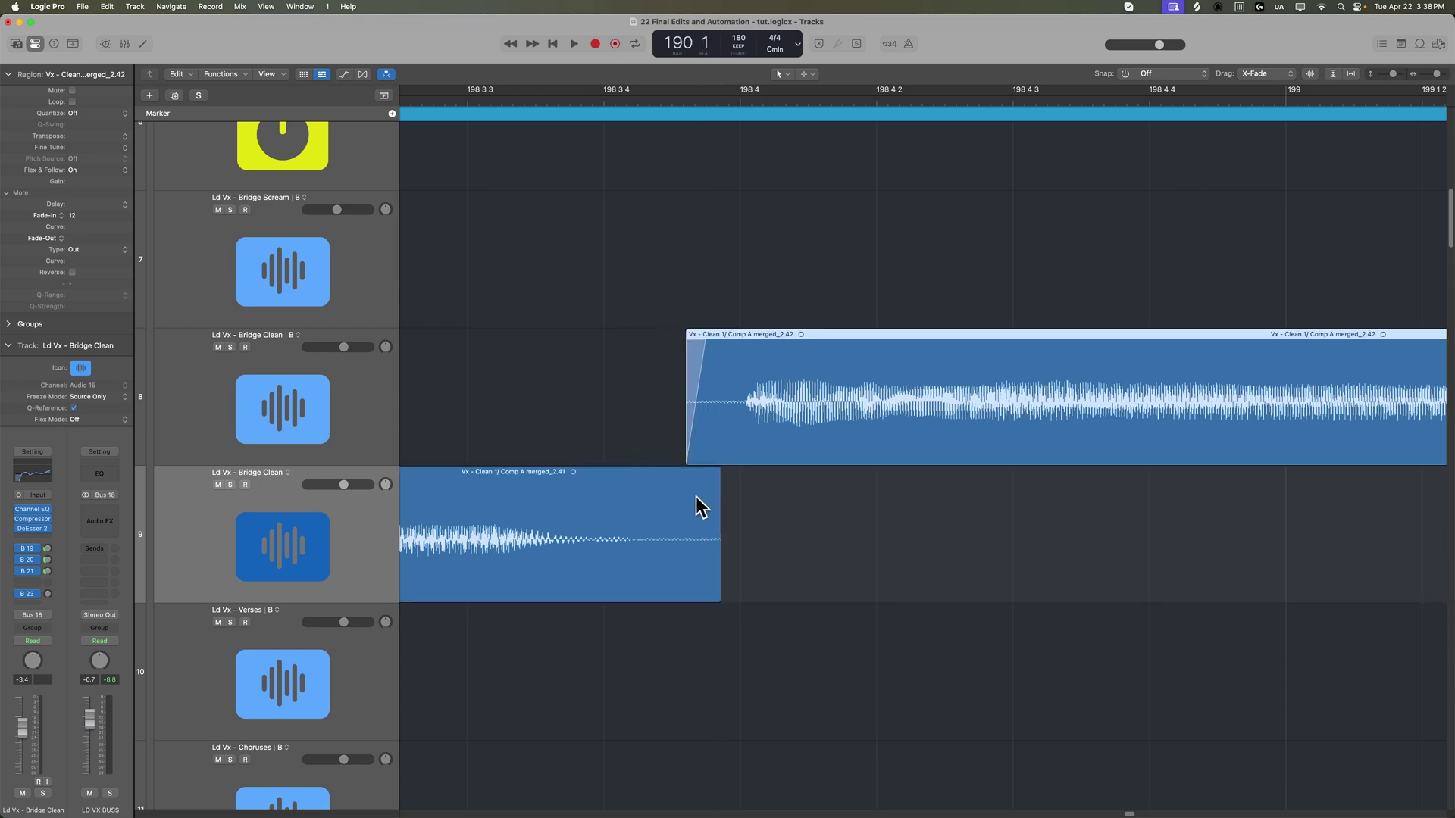
left_click(834, 534)
Insert Pitch Correction ahead of the Channel EQ on the duplicate Bridge Clean track and play the moved phrases.
scroll(834, 536, "right", 10)
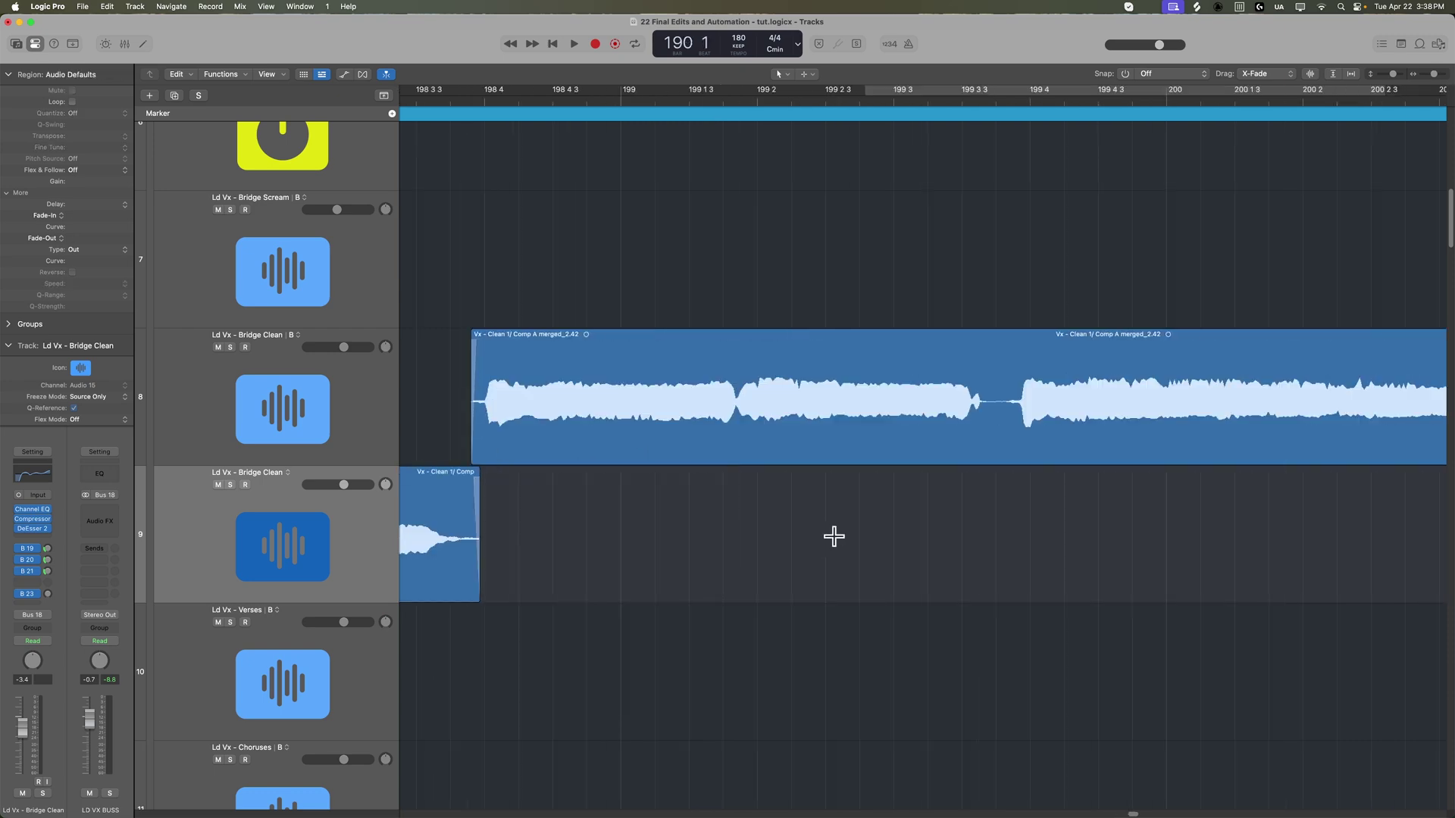
scroll(833, 535, "down", 10)
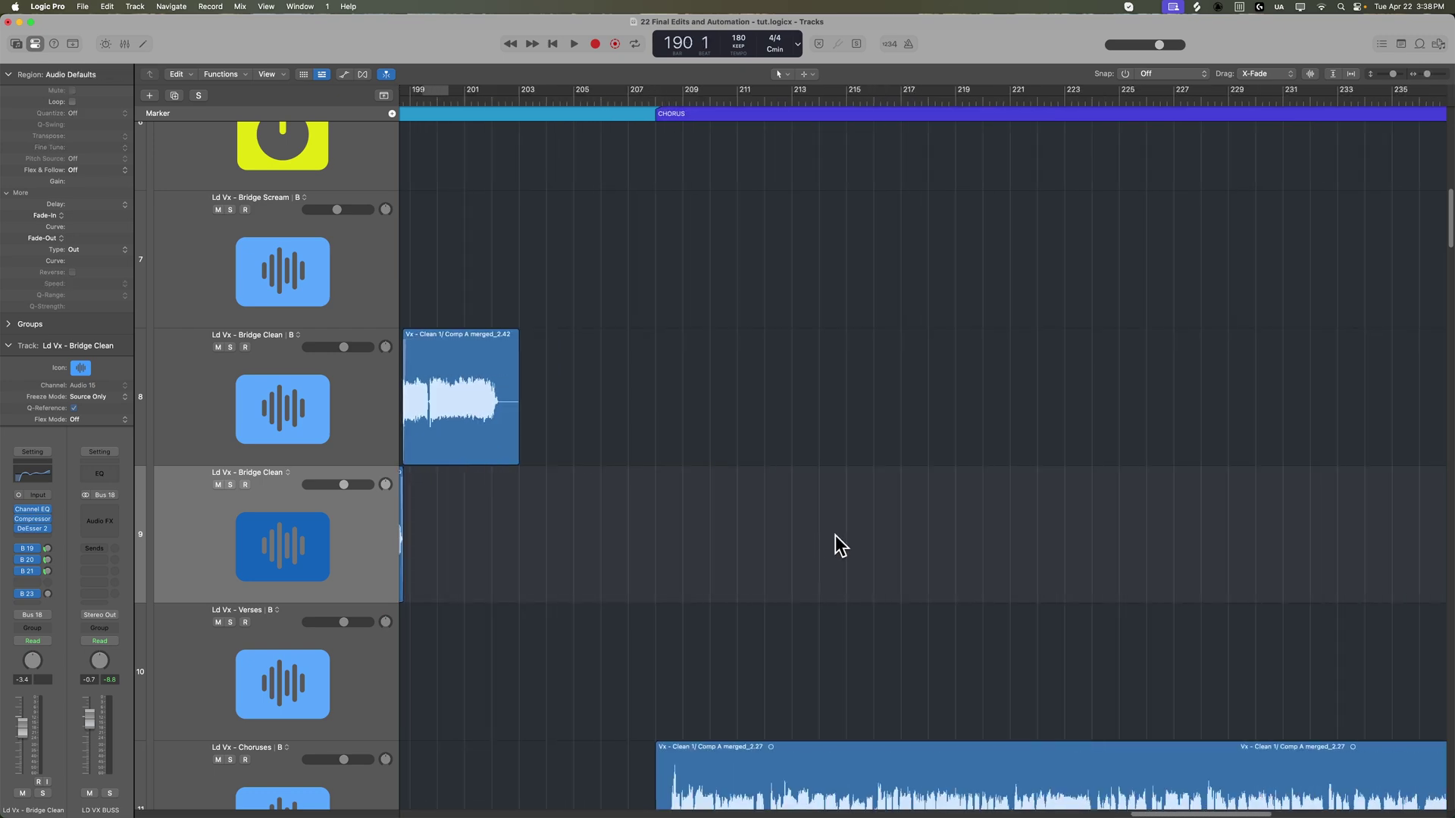
scroll(838, 545, "left", 15)
scroll(833, 544, "right", 6)
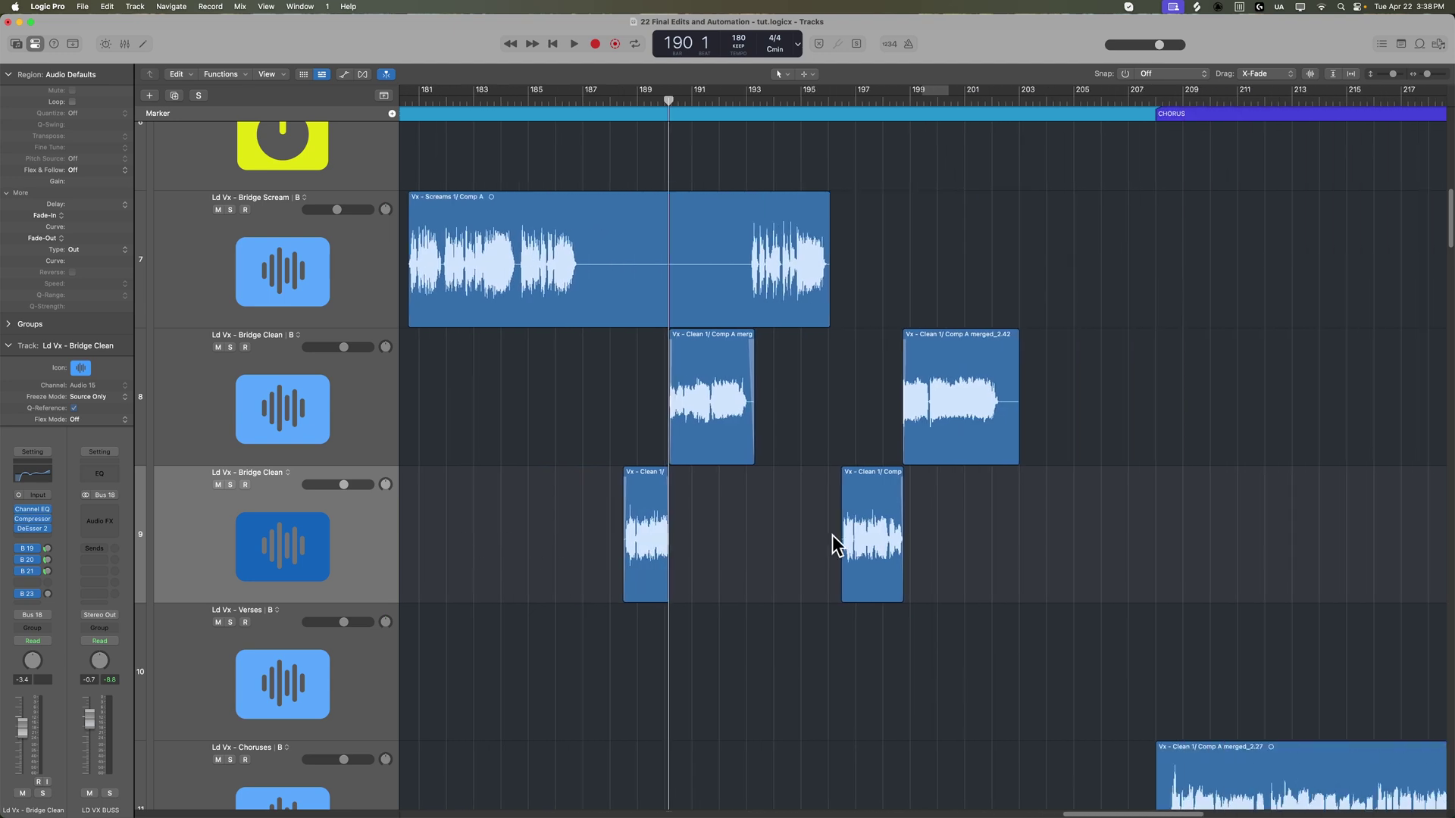
left_click(619, 101)
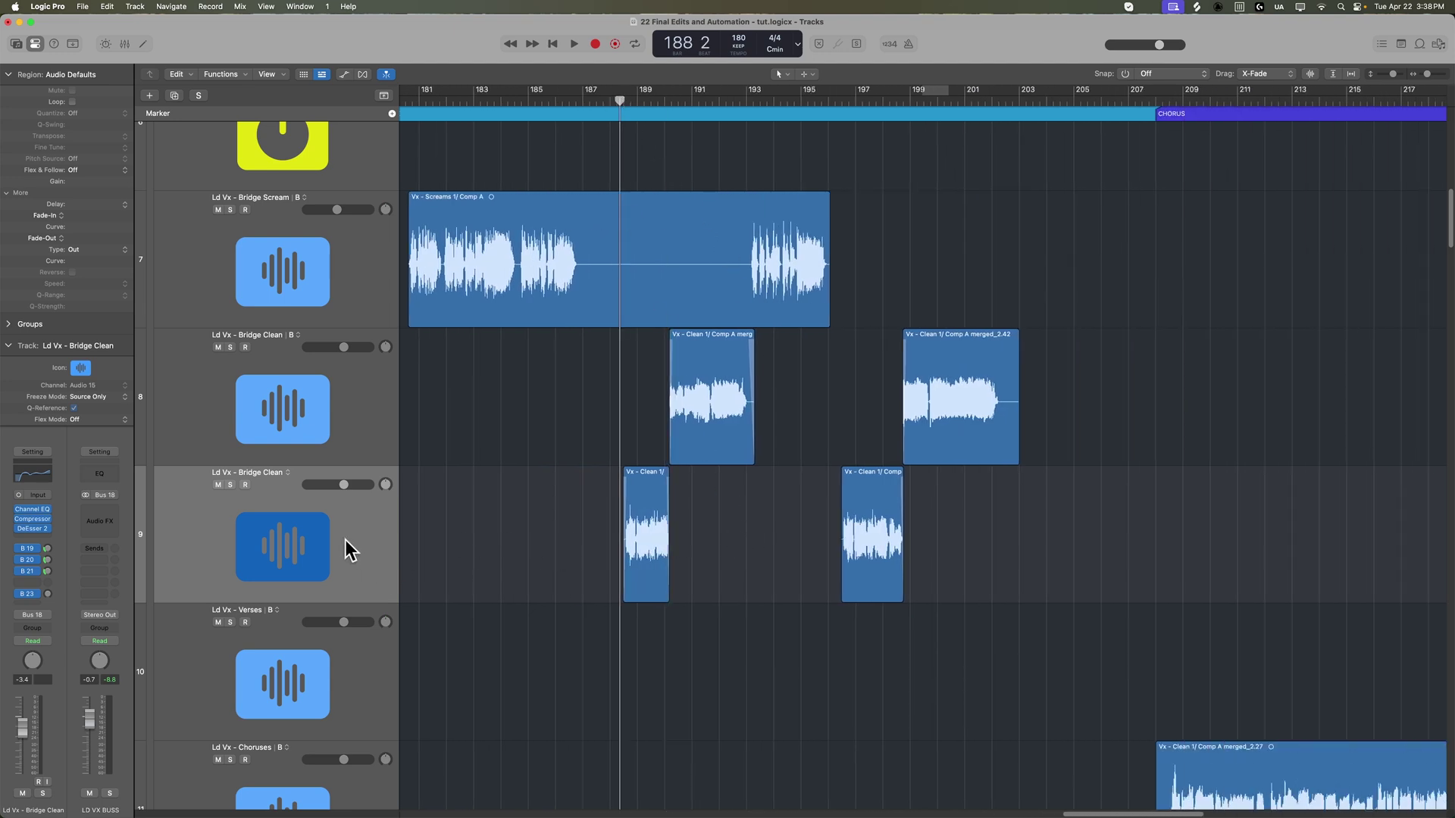
left_click(38, 504)
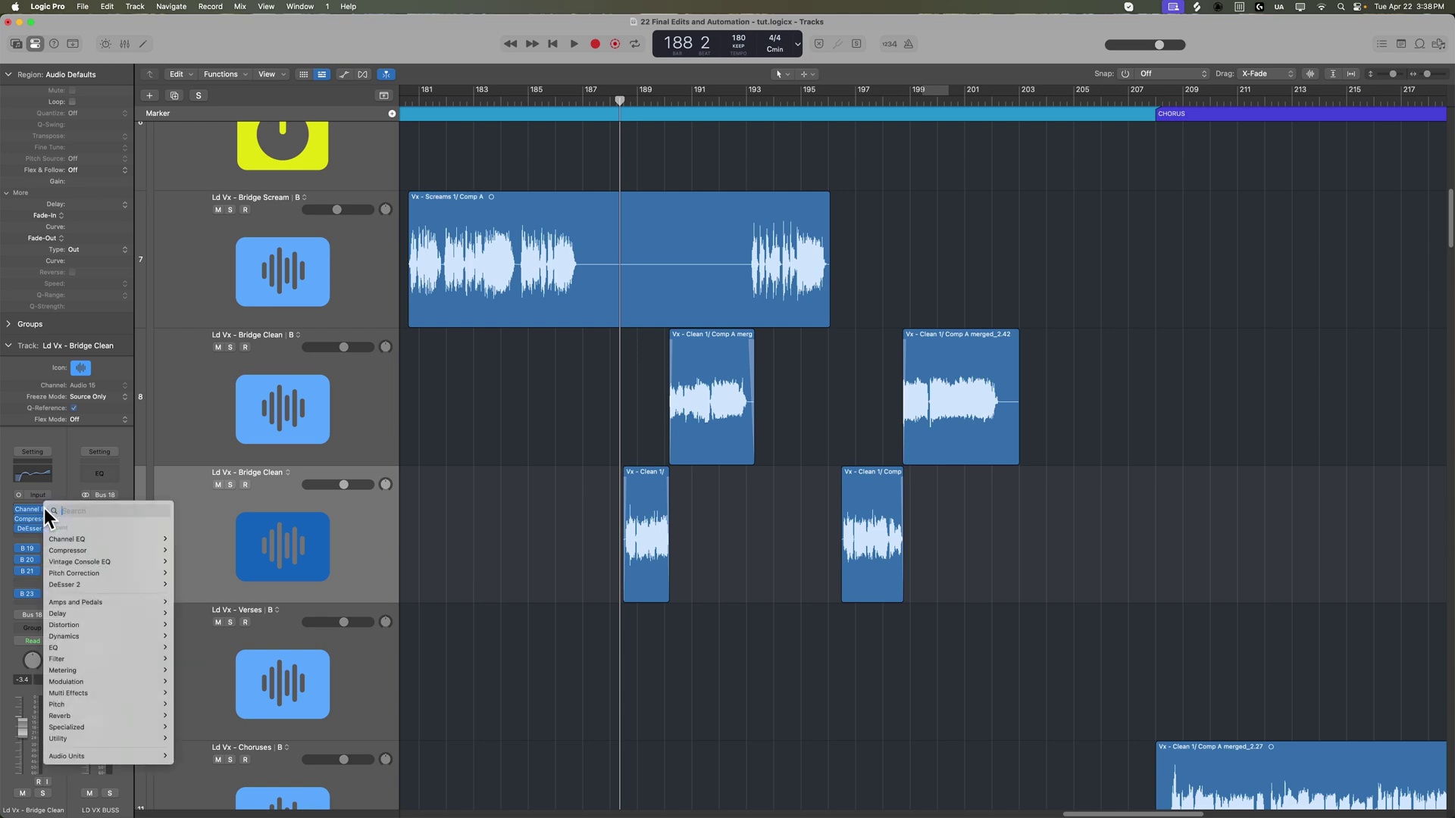
mouse_move(112, 703)
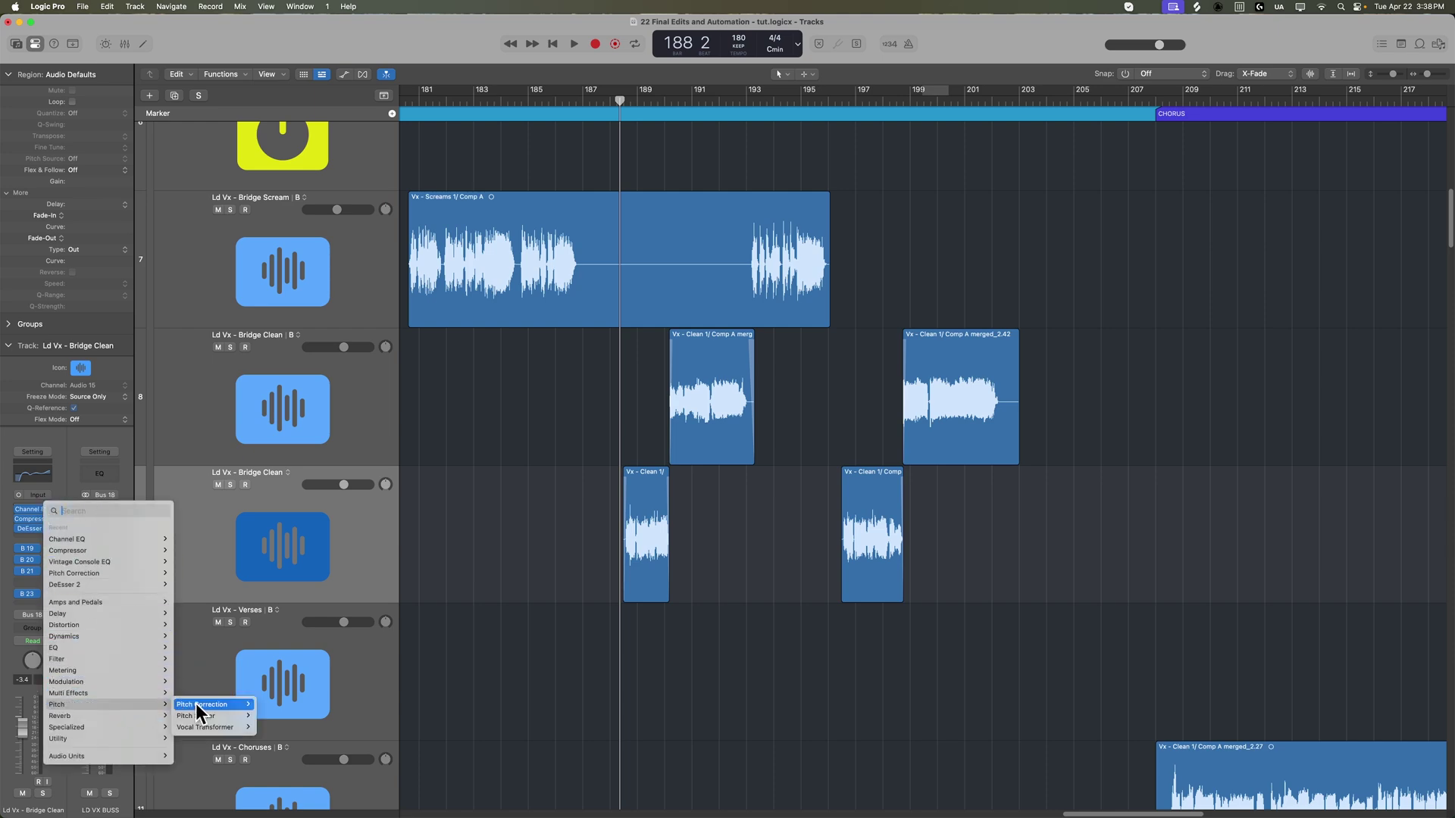
mouse_move(197, 703)
left_click(266, 705)
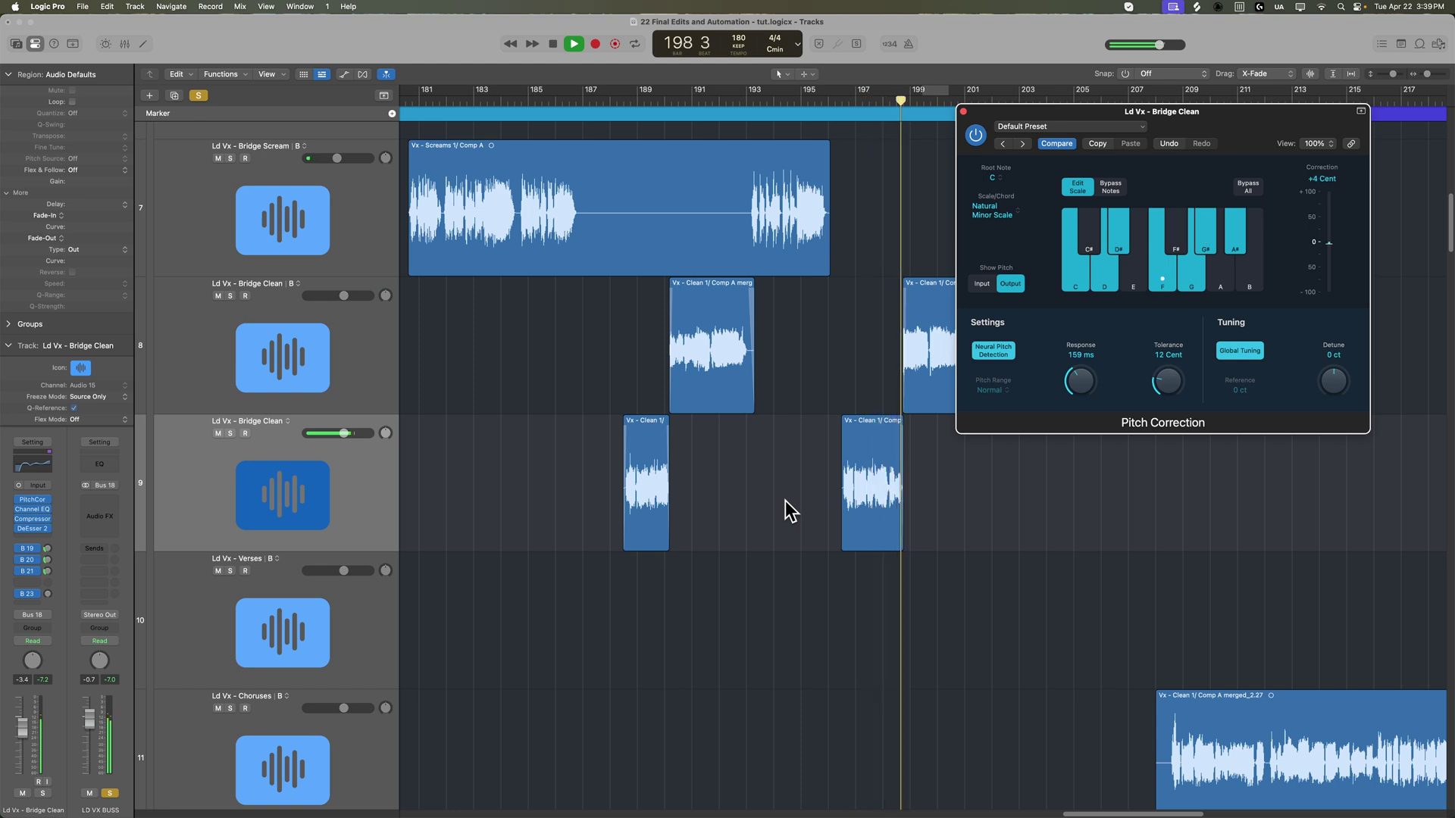
key("space")
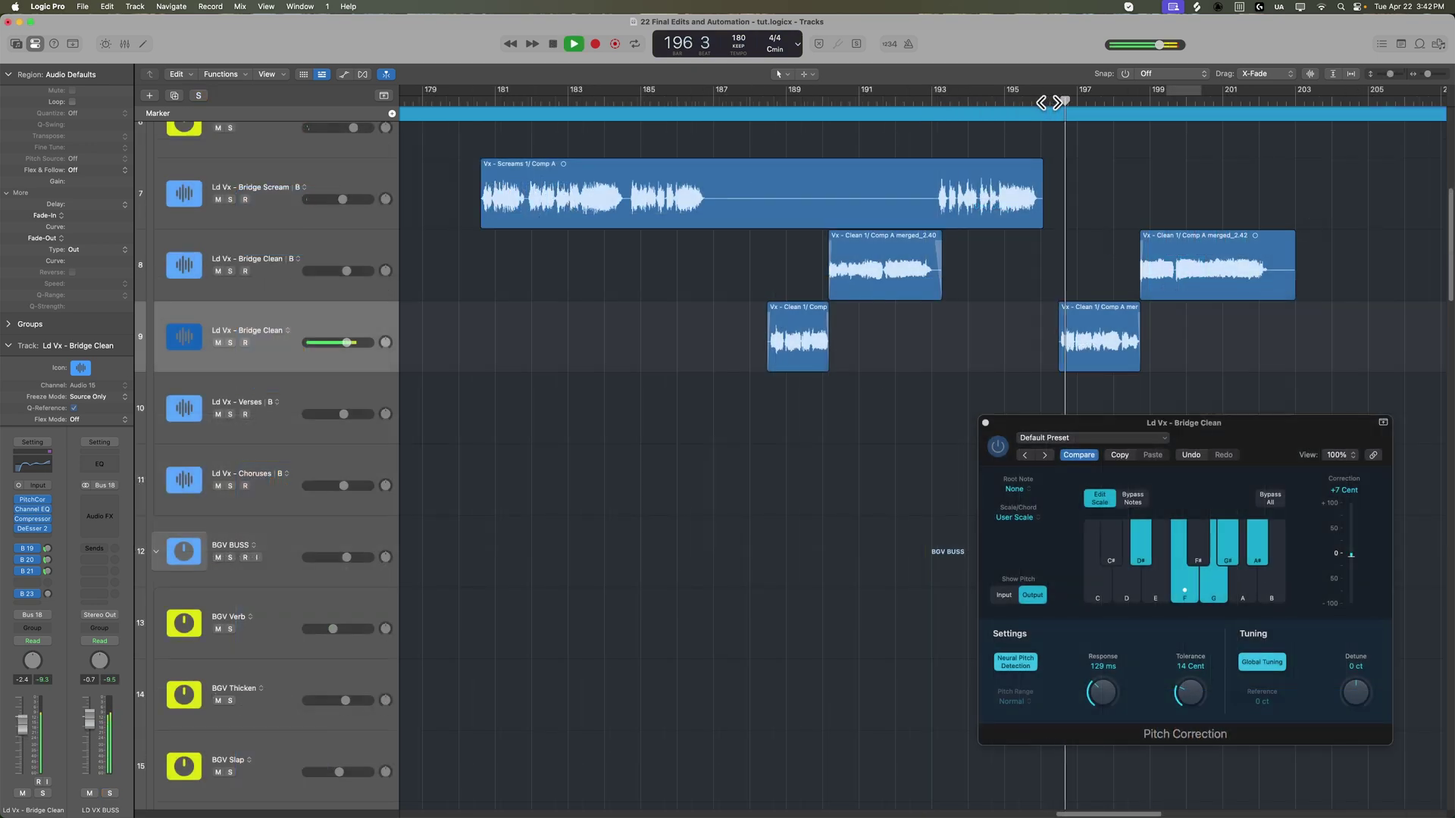
Set the Pitch Correction tolerance to 17 cents and response to 84 ms while replaying the phrase from bar 196.
left_click_drag(1189, 691, 1207, 688)
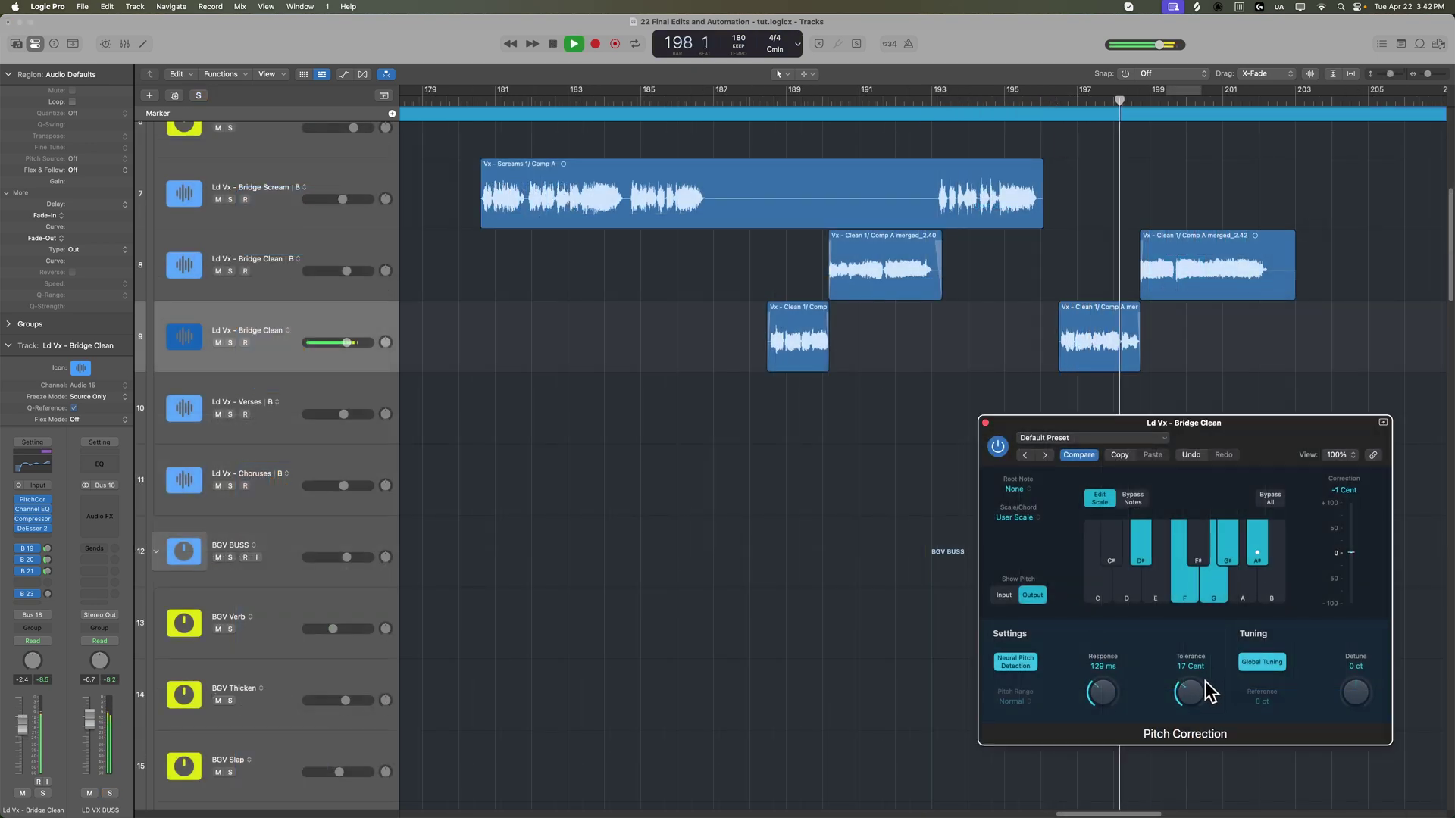
left_click(1048, 101)
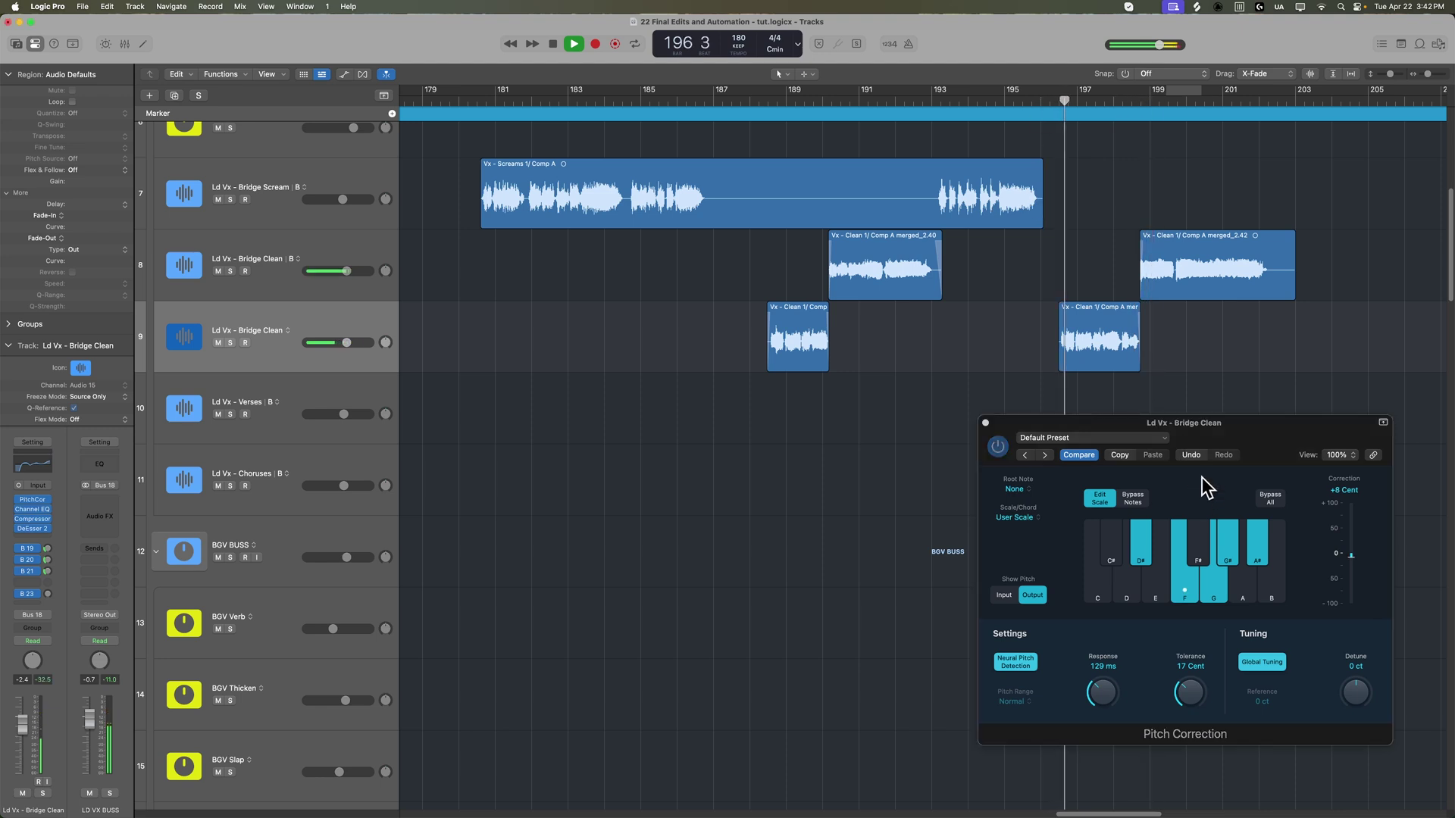
left_click_drag(1100, 692, 1104, 707)
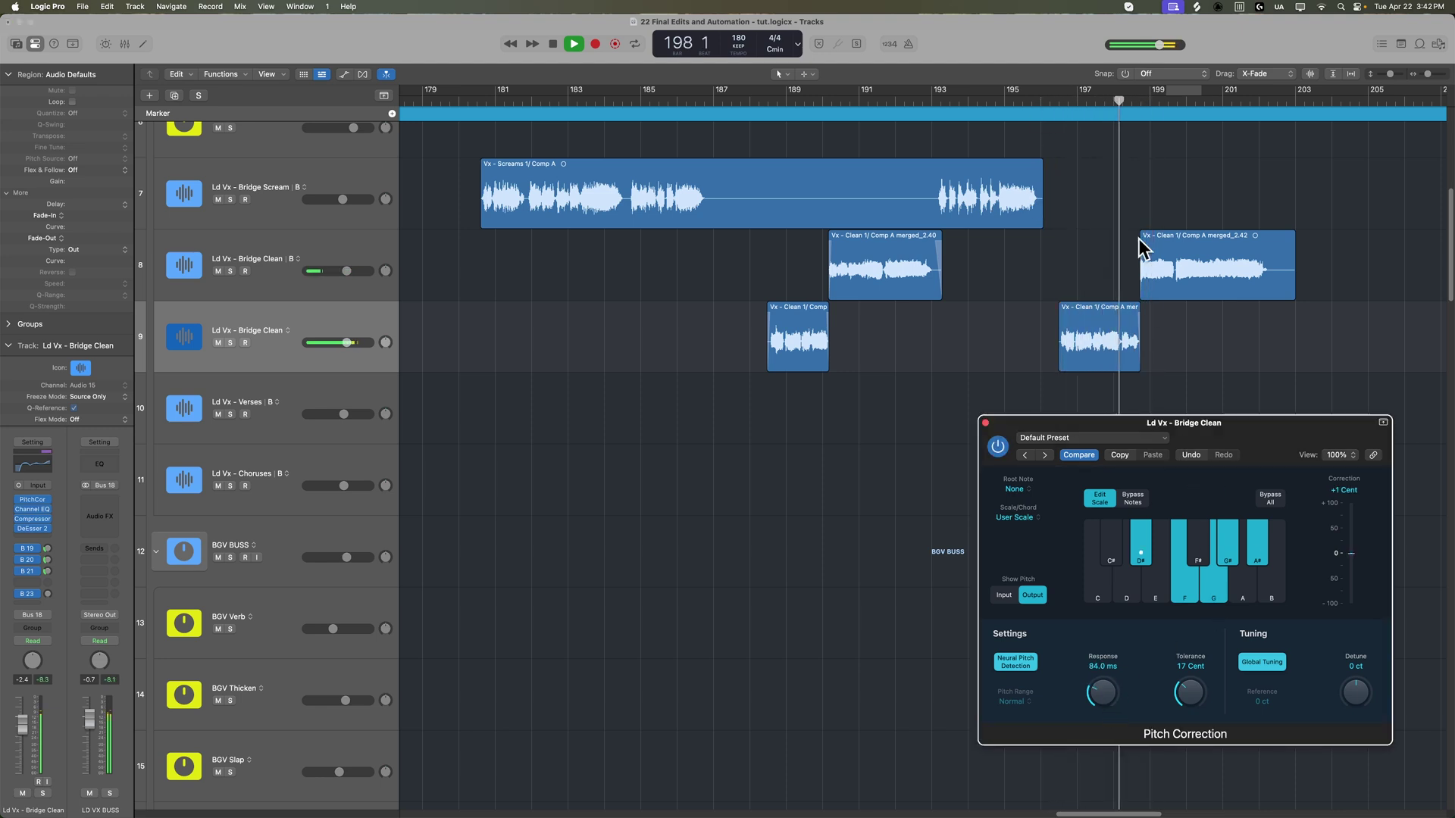
left_click(1057, 99)
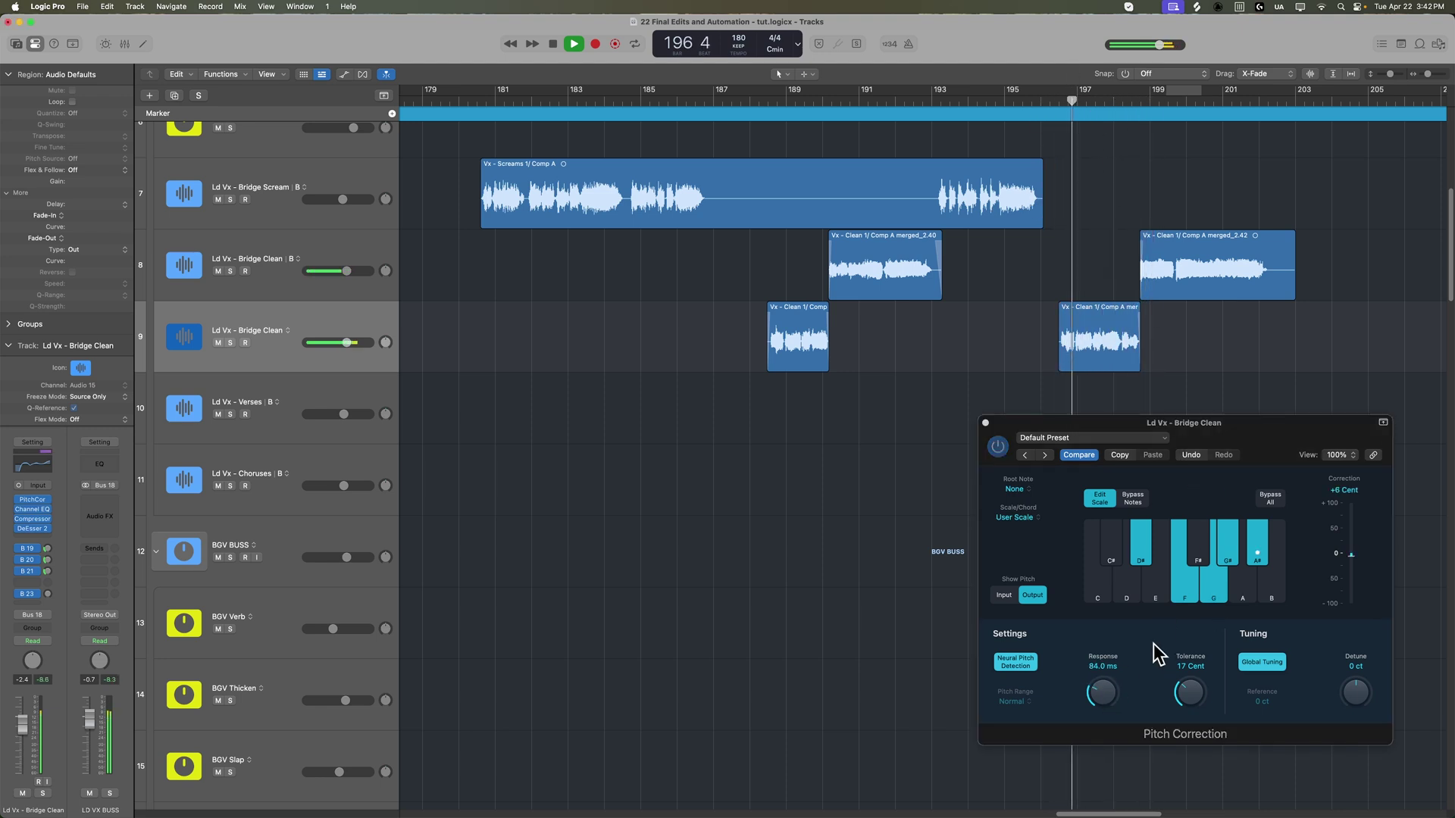
Set the Pitch Correction tolerance to 18 cents and response to 237 ms, replaying the phrase from bar 196.
left_click_drag(1184, 696, 1195, 698)
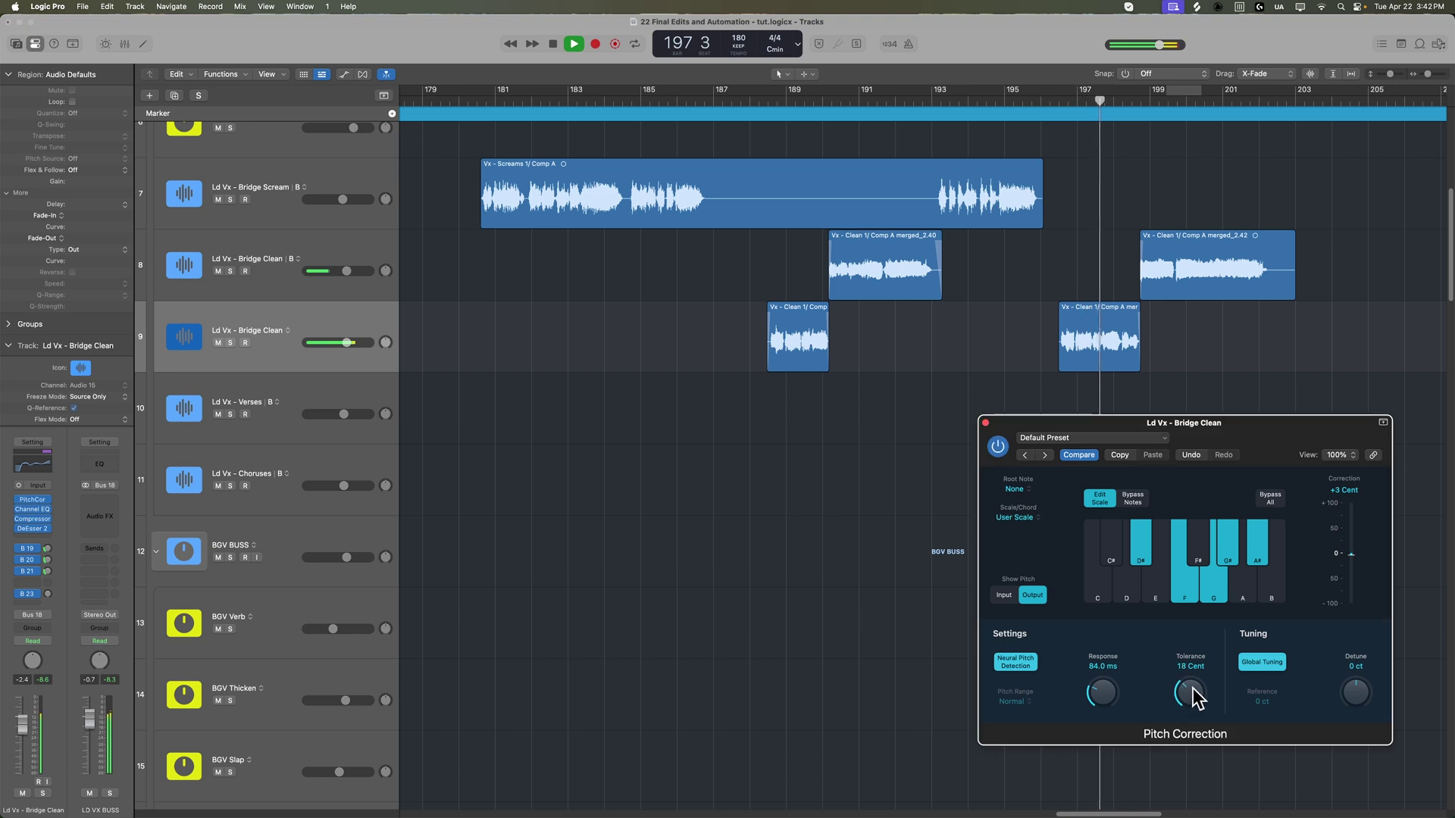
left_click(1054, 101)
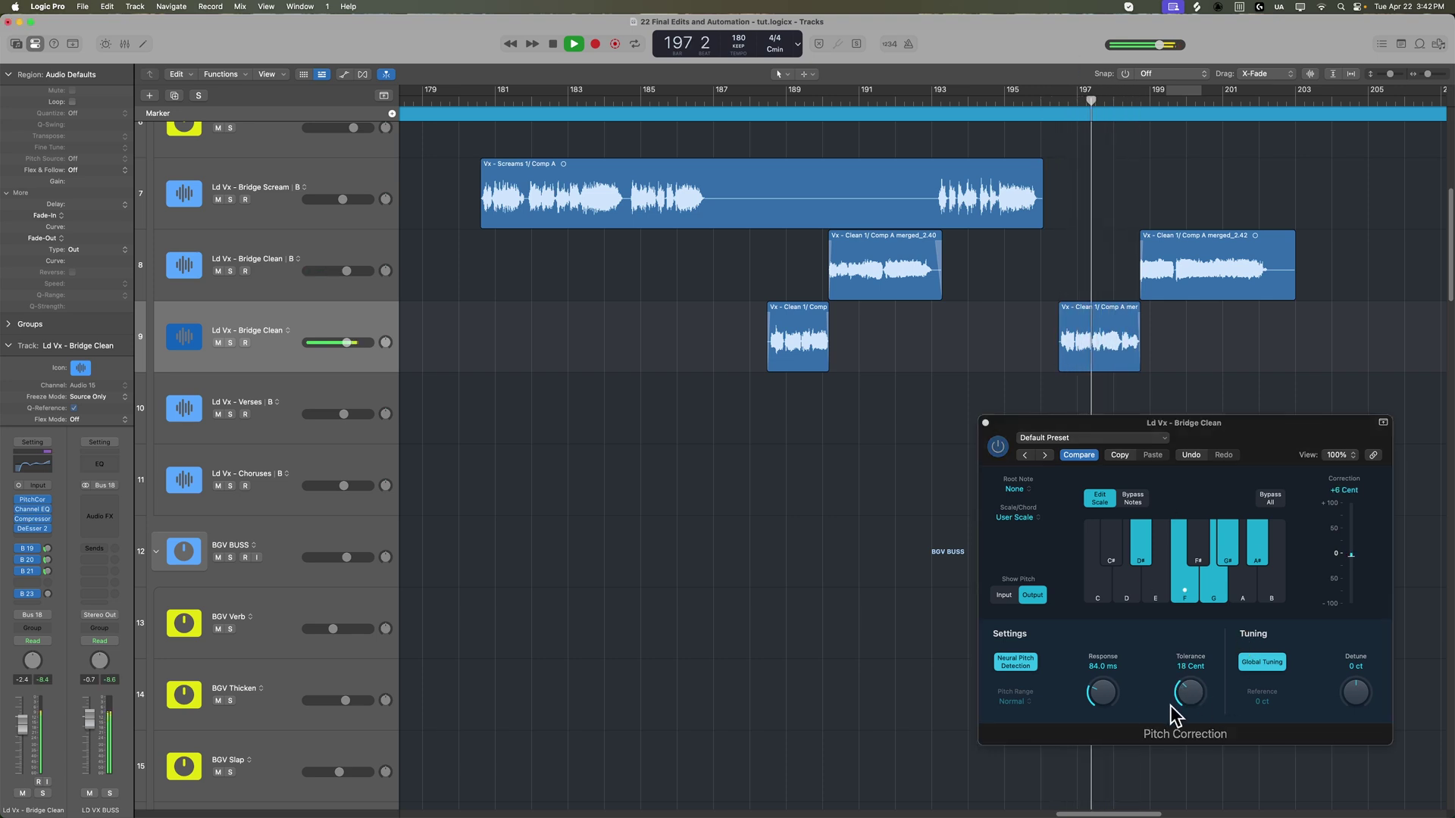
left_click_drag(1103, 709, 1129, 677)
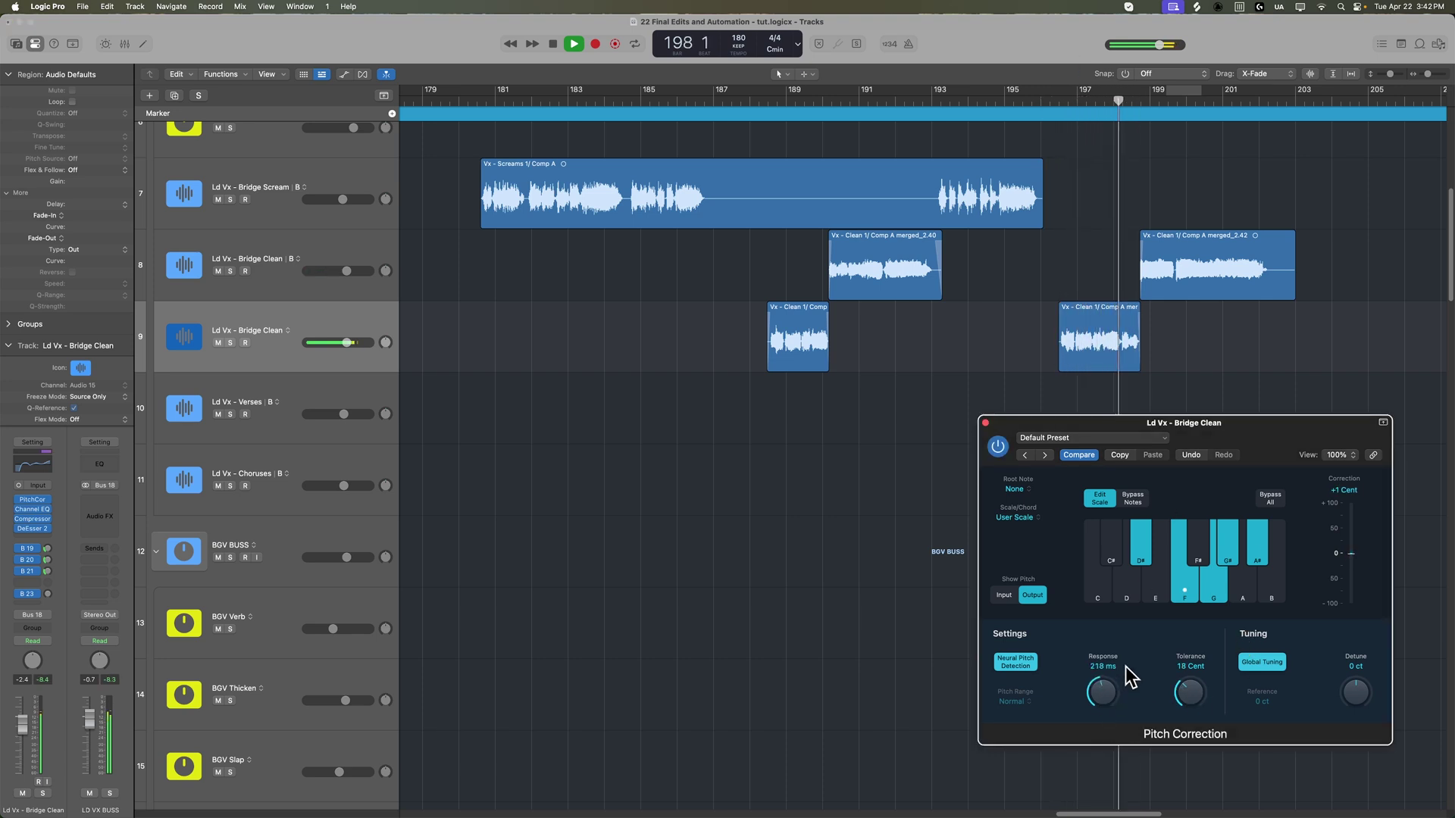
left_click(1051, 101)
scroll(1064, 339, "right", 2)
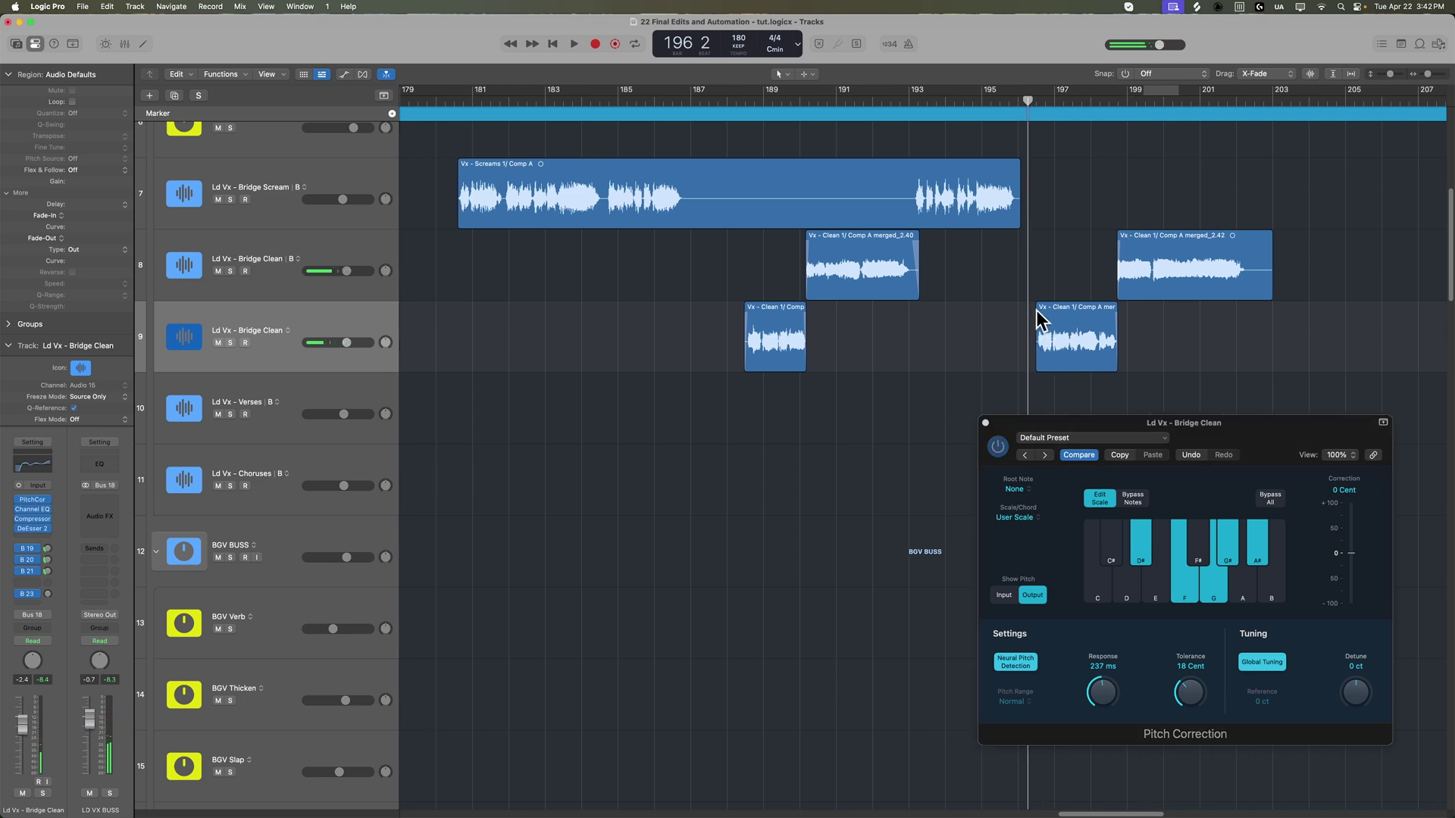
key("space")
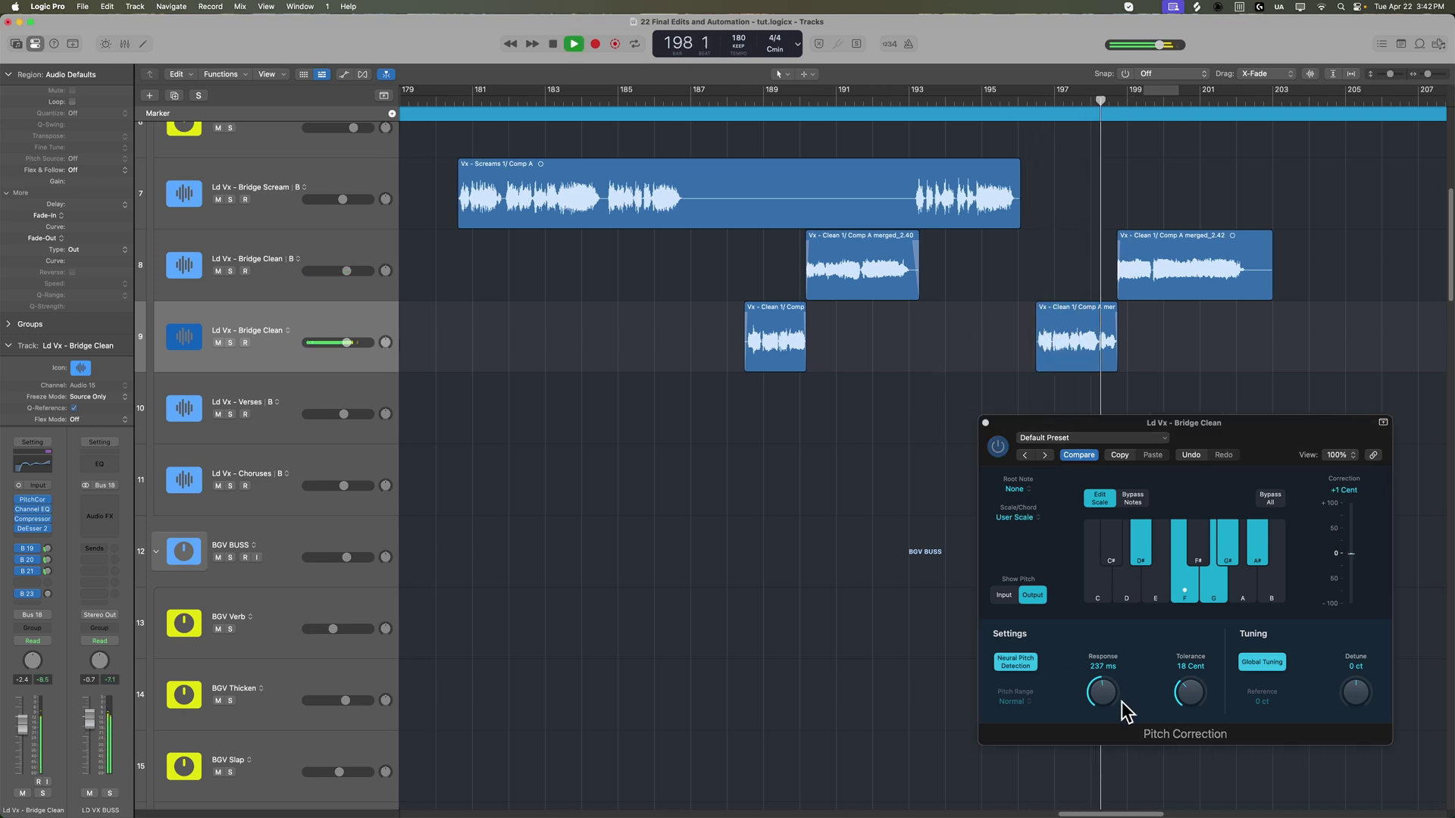
Play the tuned bridge phrases through to about bar 202 and close the Pitch Correction window.
left_click(1003, 421)
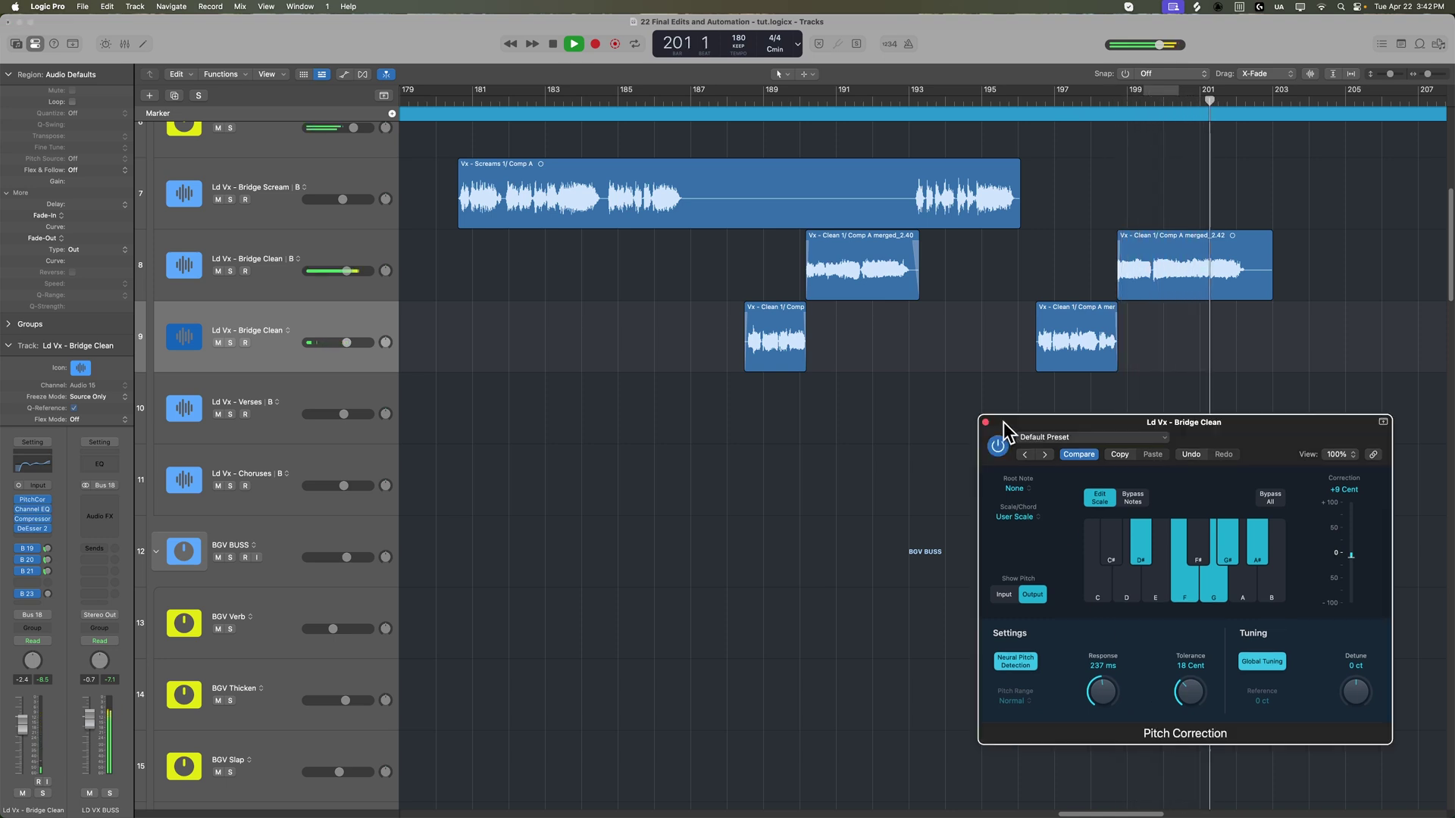
key("space")
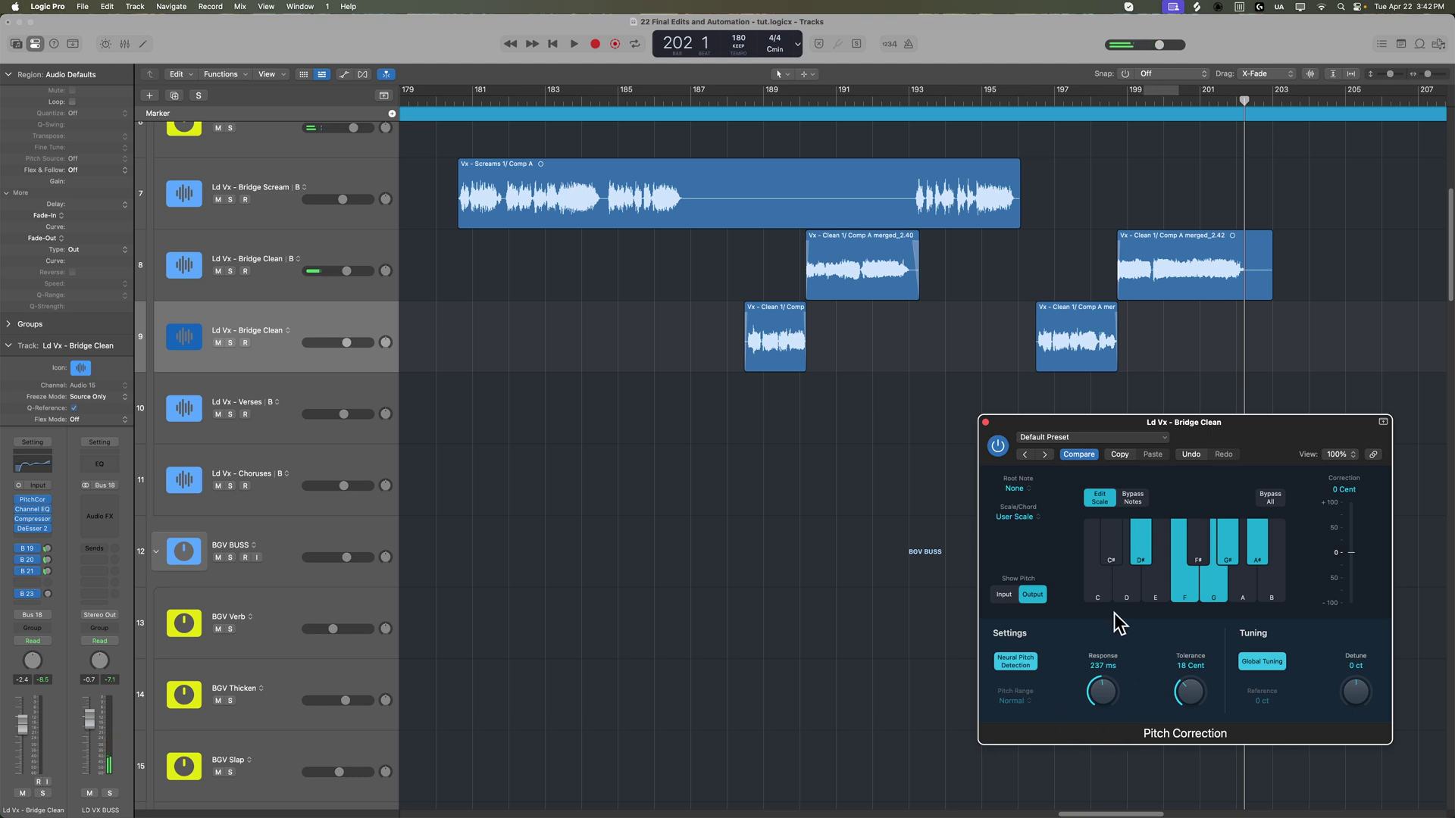
left_click(985, 422)
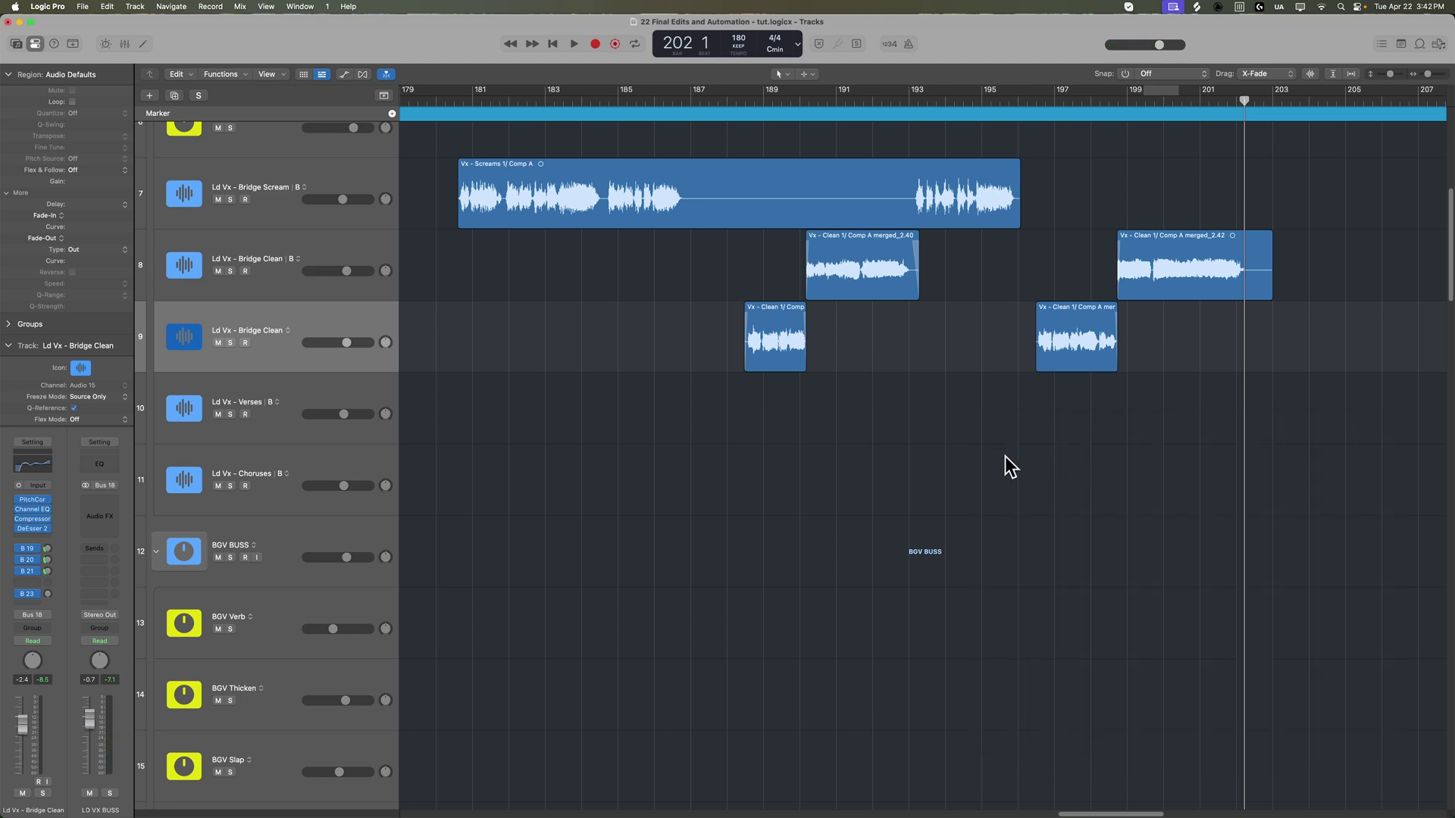
Play on from bar 202 into the final chorus and examine its lead and backing vocal tracks together.
key("space")
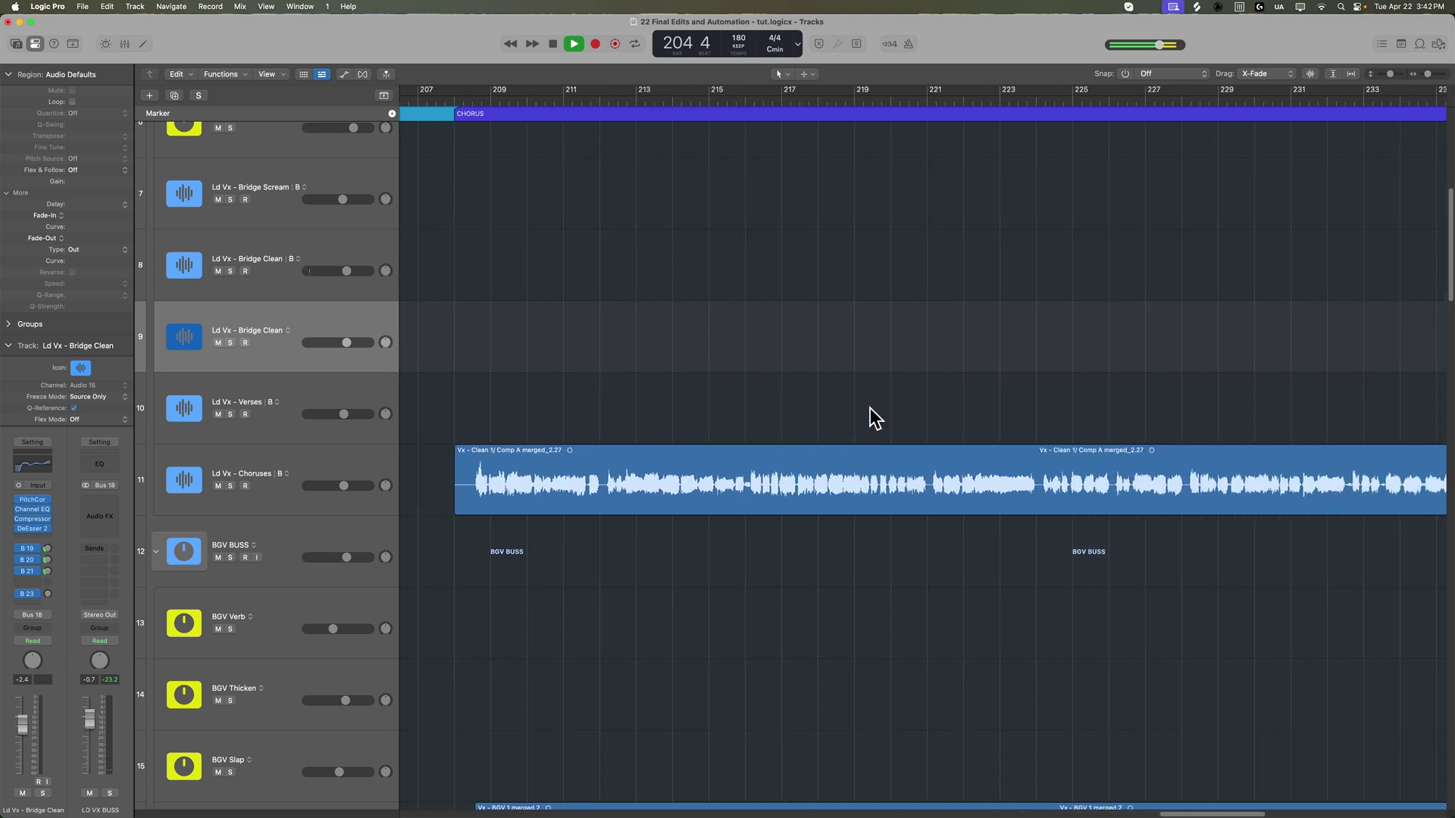
key("super+Left")
key("super+Left")
key("super+Left")
key("super+Left")
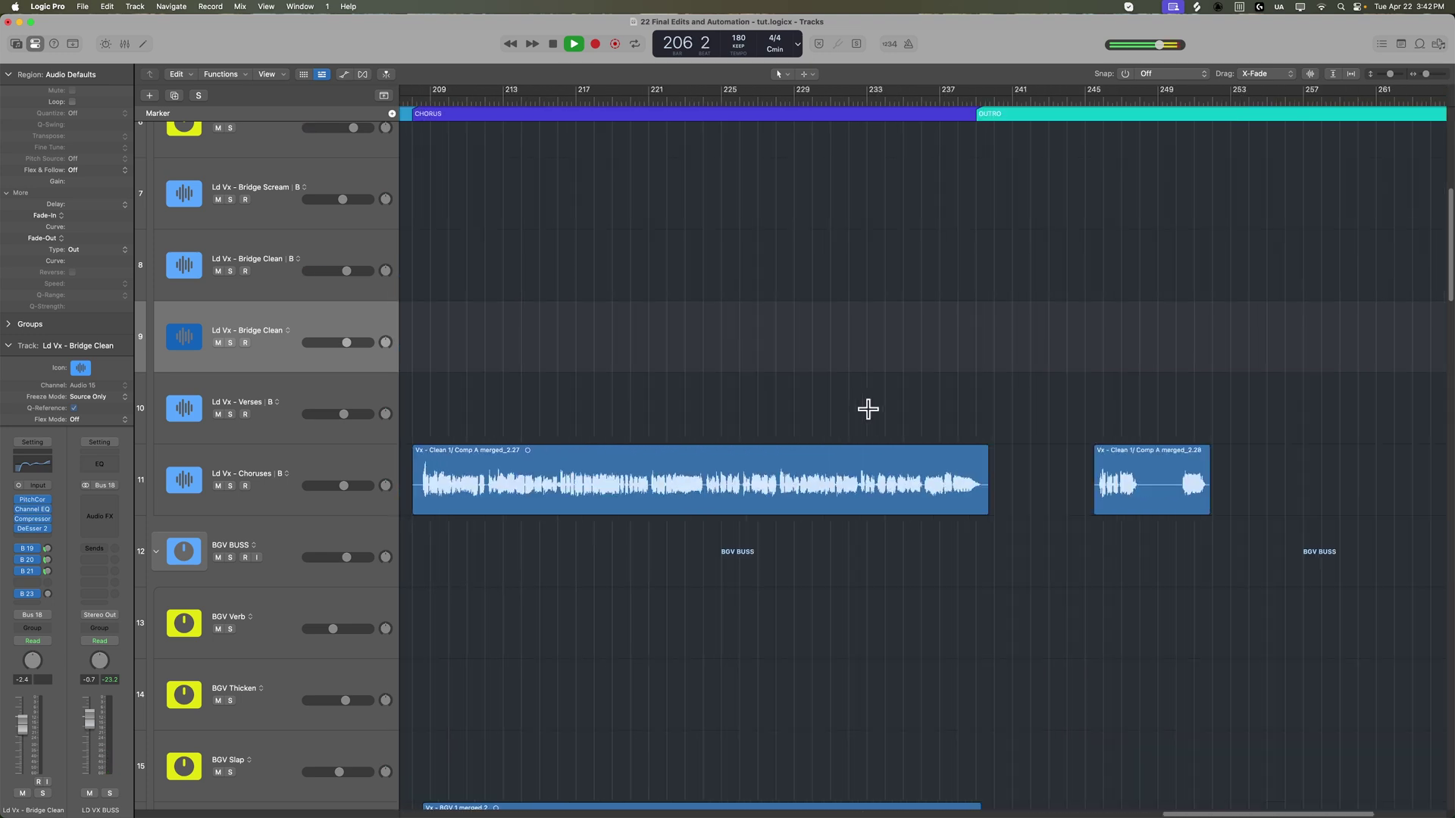
key("super+Up")
key("super+Up")
key("super+Up")
key("super+Up")
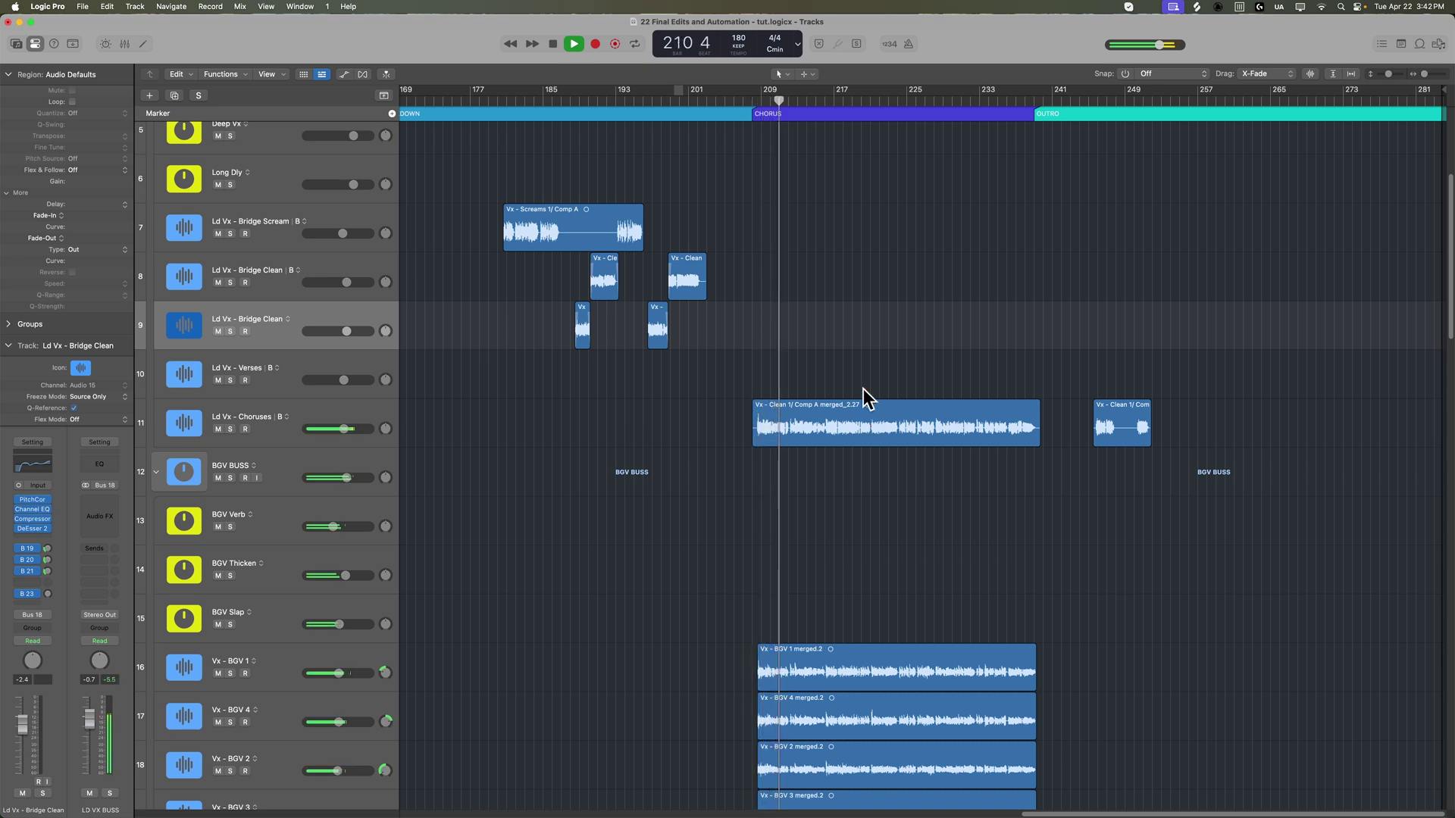
scroll(708, 448, "down", 4)
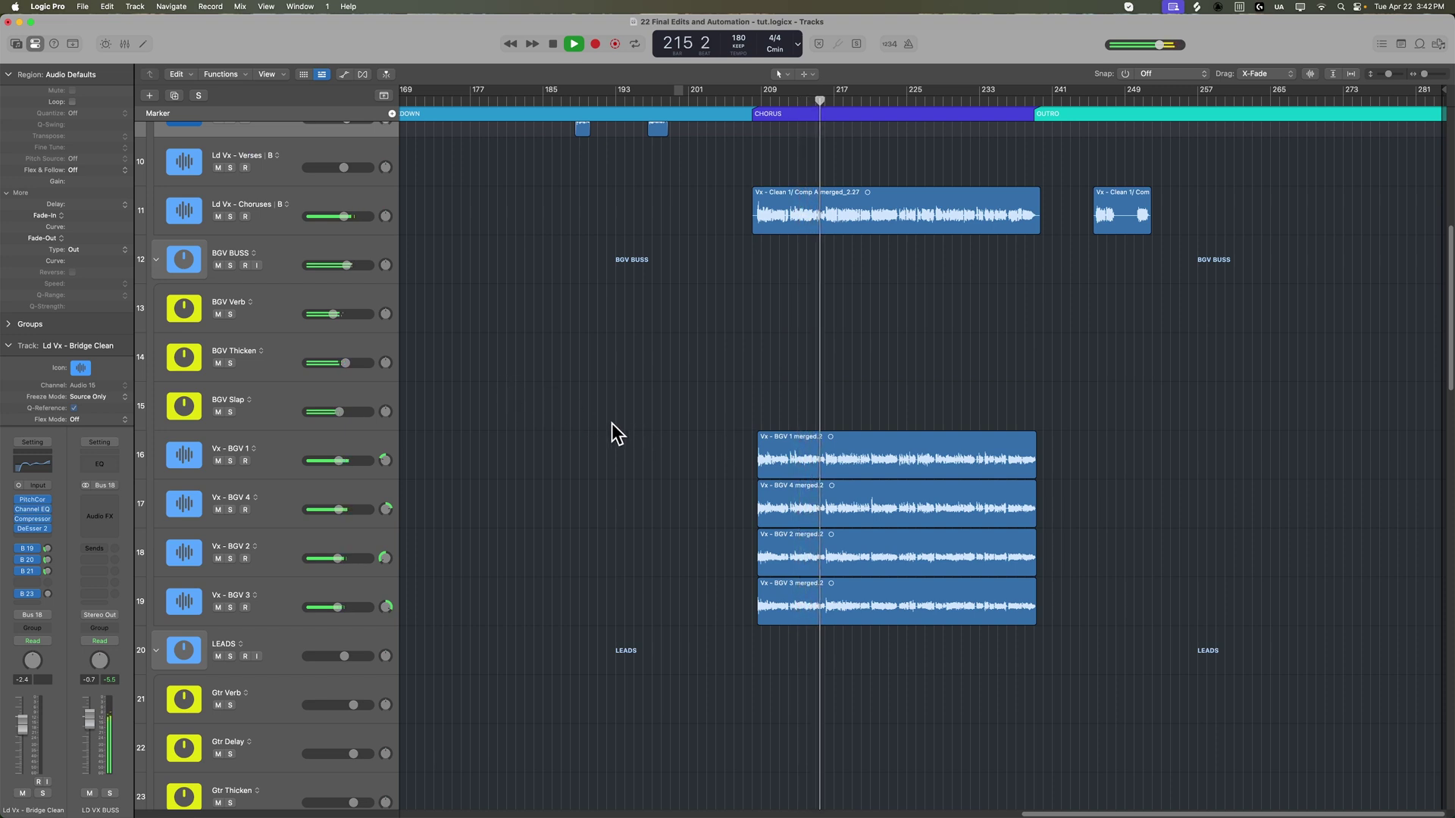
During playback, try lowering BGV 1 and BGV 4 to about -7.2 dB and setting BGV 2 and BGV 3 to -5.3 dB.
left_click(374, 455)
left_click(357, 503, "shift")
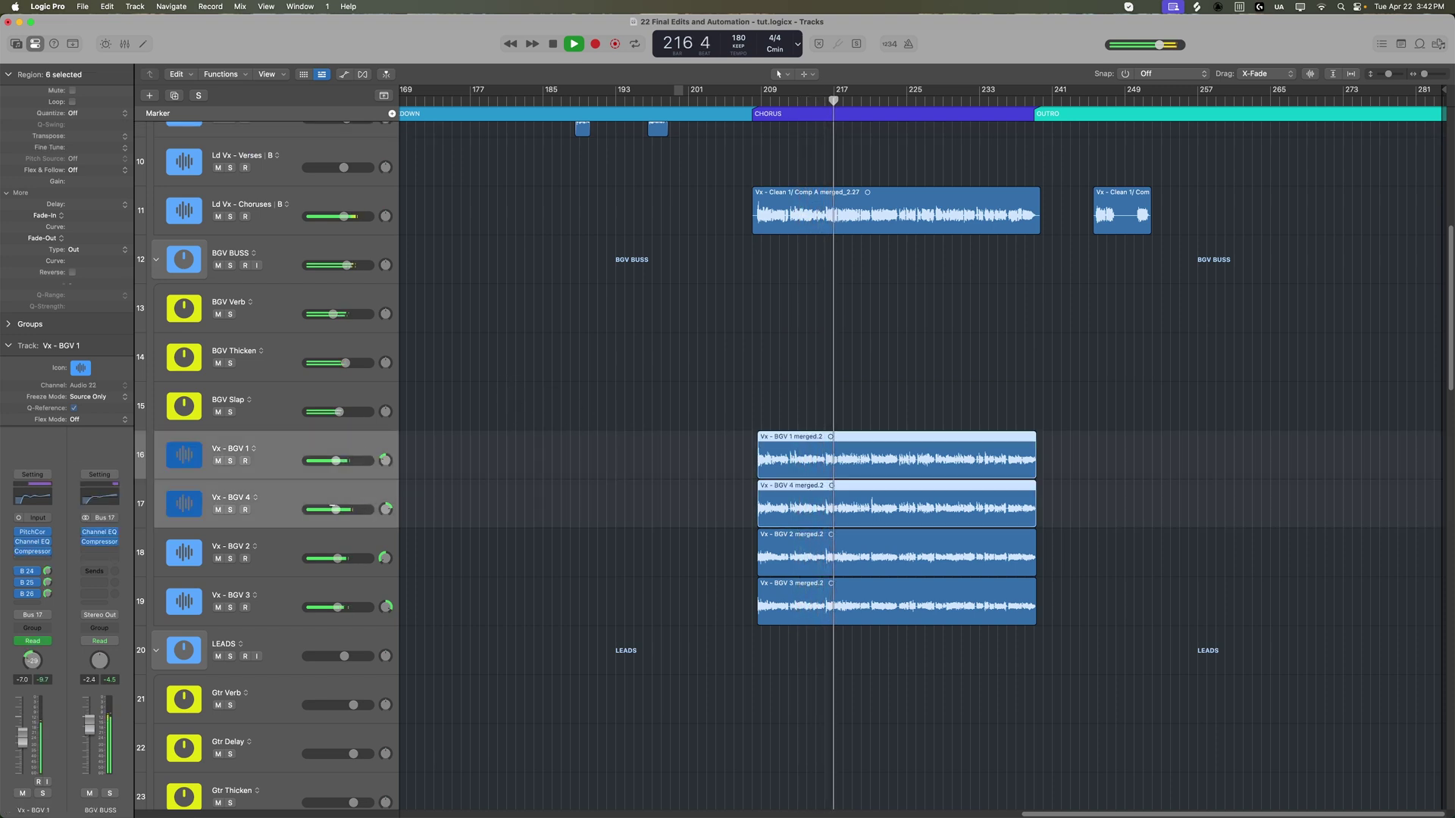
left_click(349, 565)
left_click(351, 604, "shift")
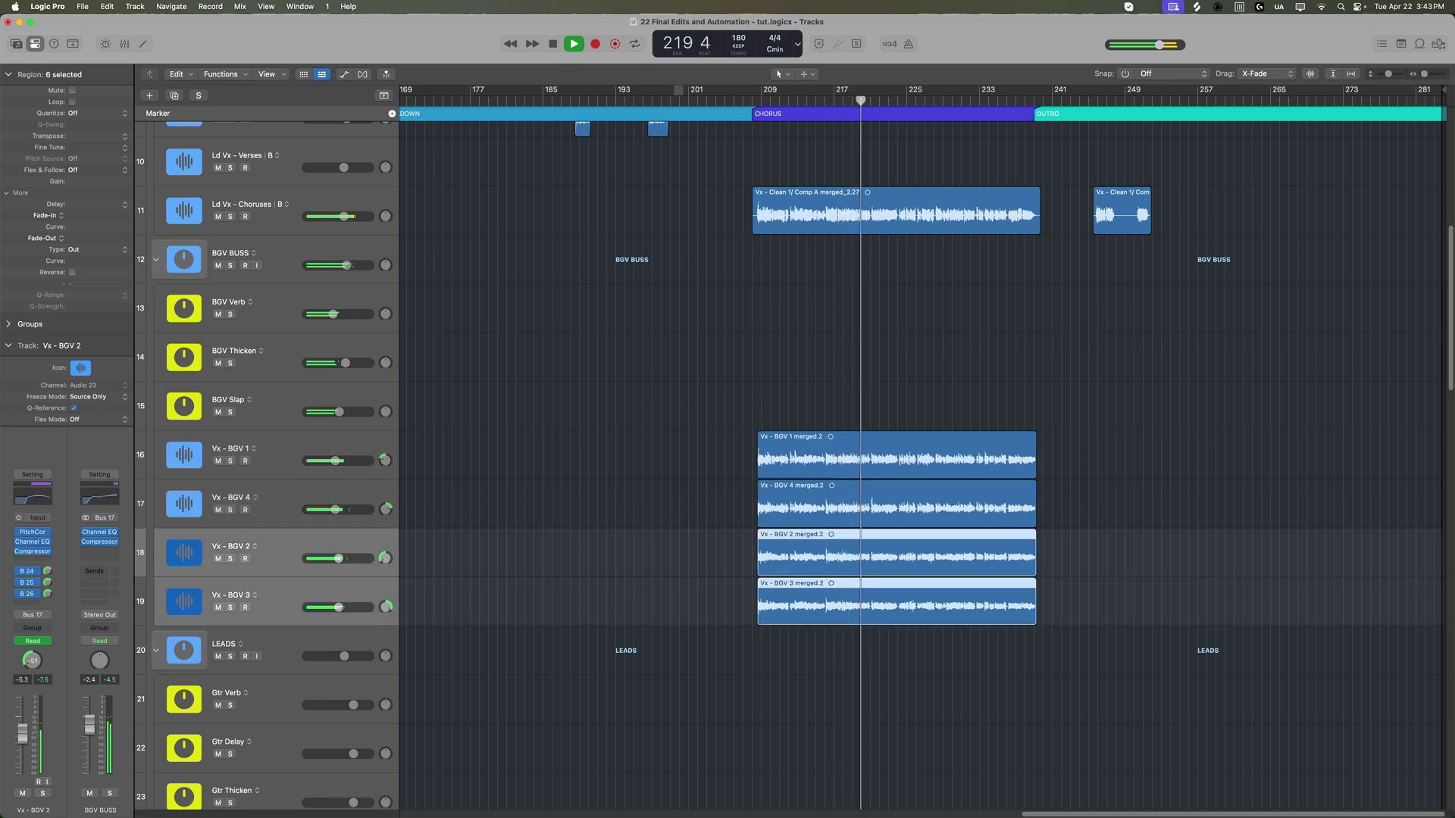
left_click(582, 406)
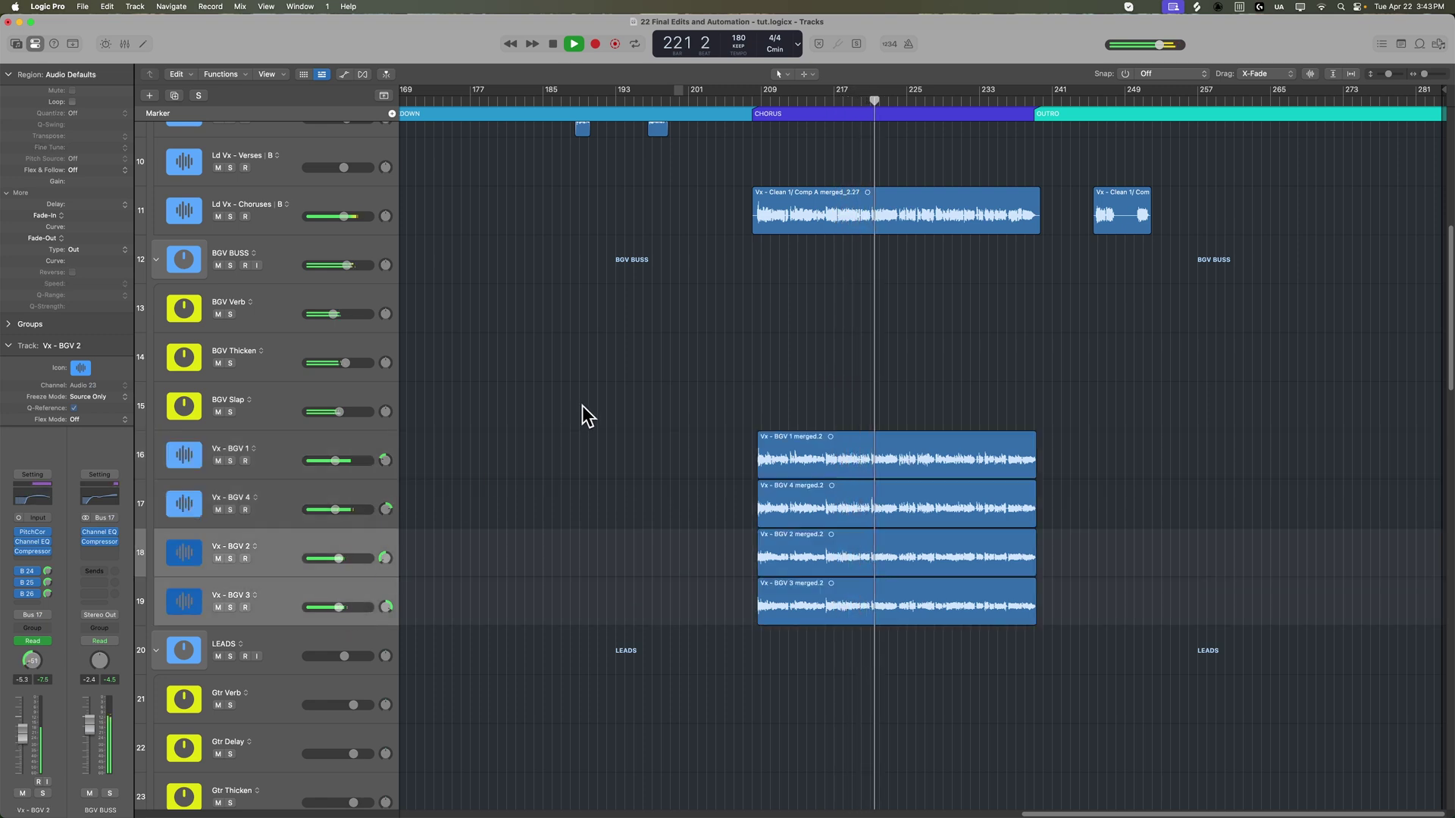
Check the volume automation of the four backing vocal tracks across the whole song.
key("super+Left")
key("super+Left")
key("super+Left")
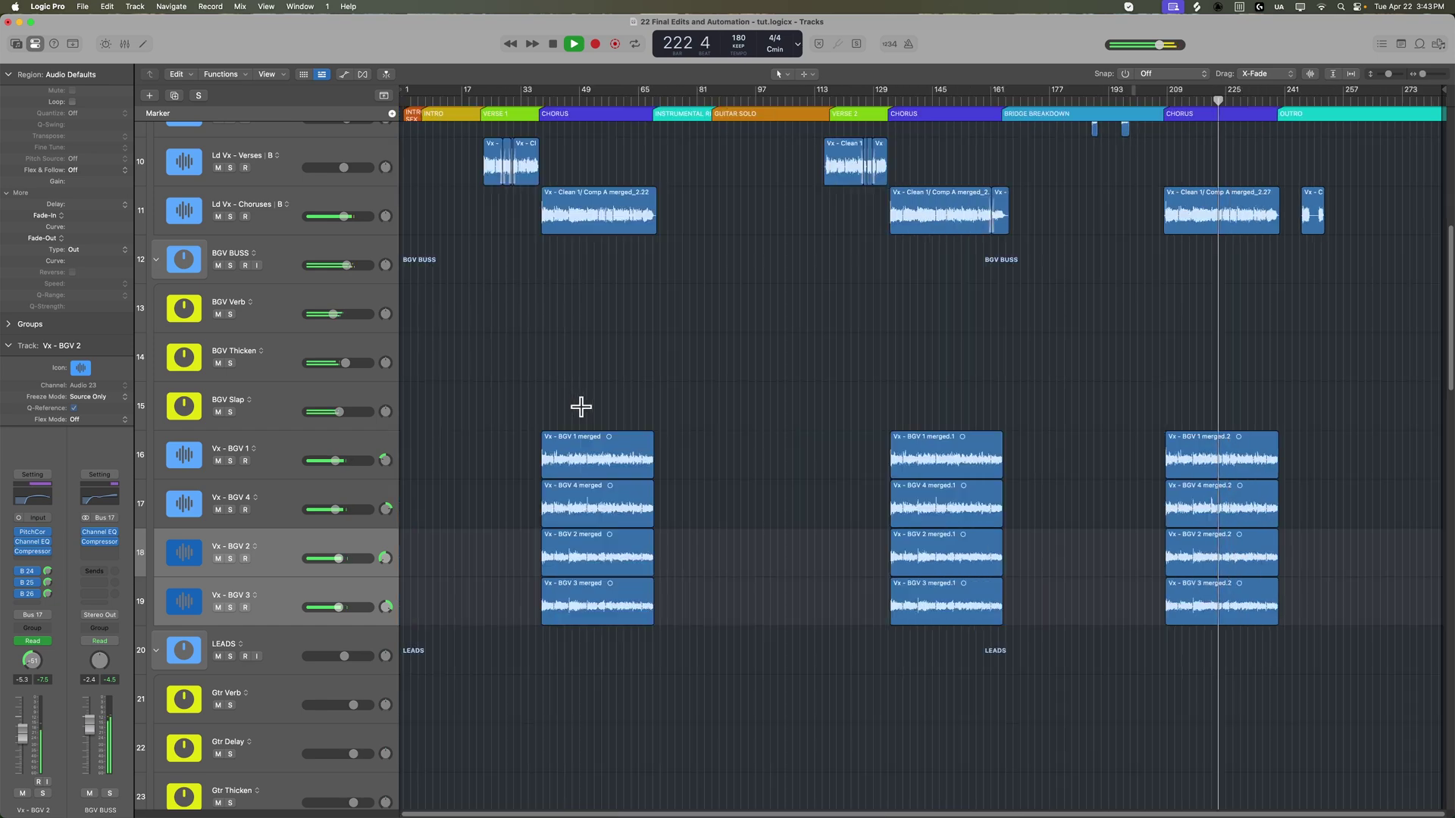
key("a")
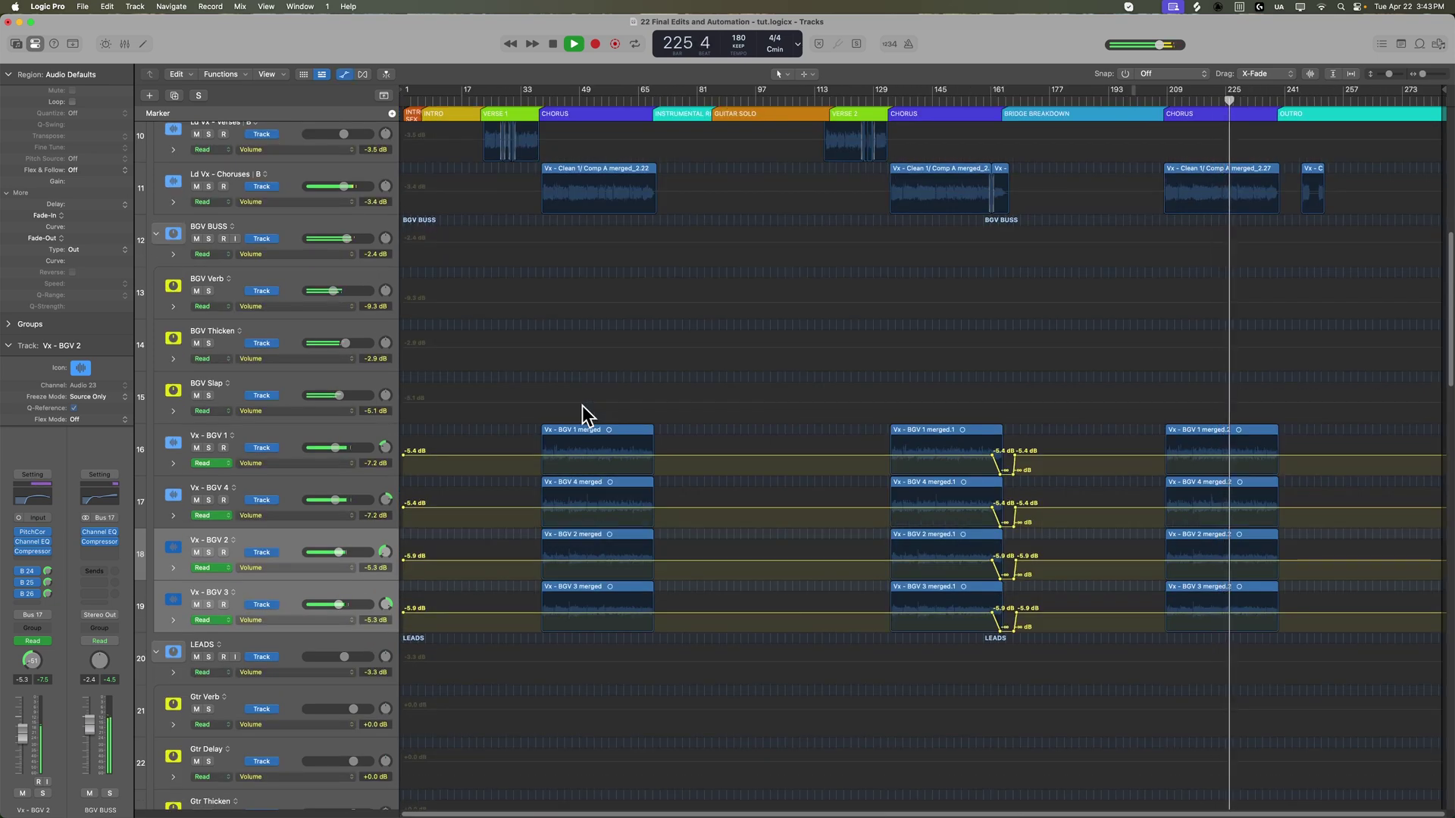
key("a")
key("super+Right")
key("super+Right")
key("super+Right")
key("super+Right")
key("super+Right")
key("super+Right")
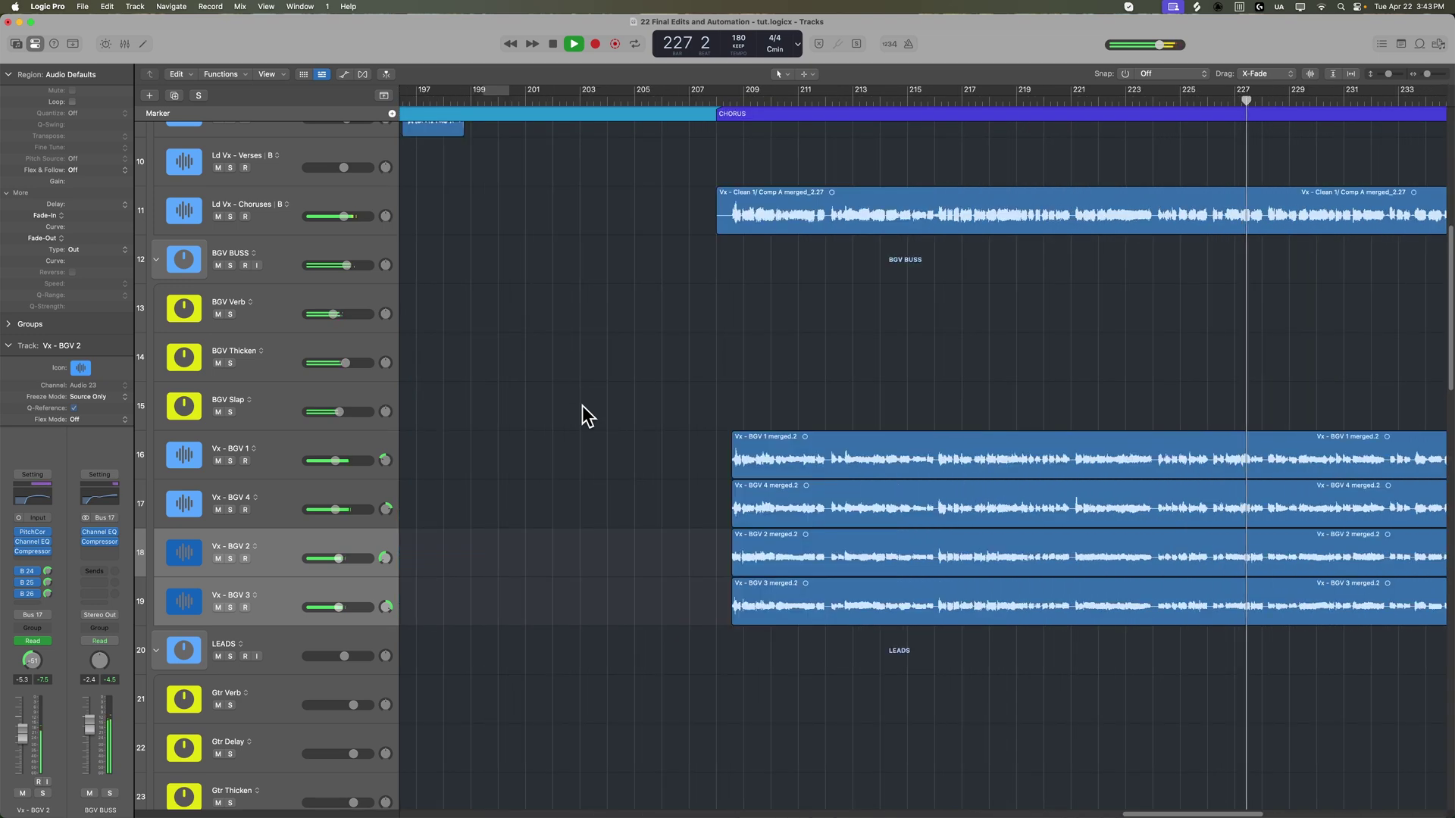
Listen through the end of the last chorus into the outro and stop playback at bar 248.
scroll(582, 406, "right", 2)
scroll(582, 406, "right", 8)
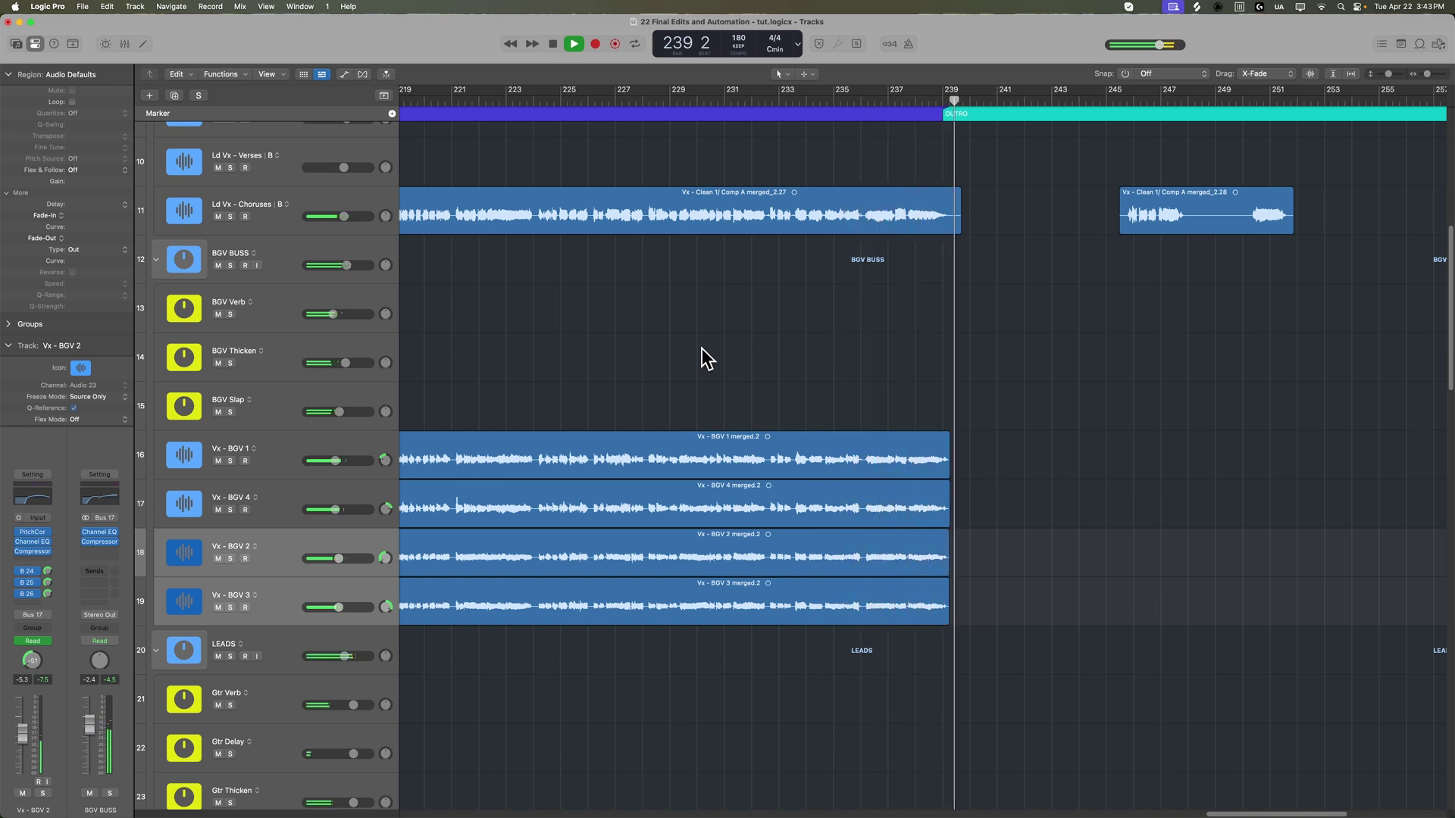
scroll(757, 344, "right", 10)
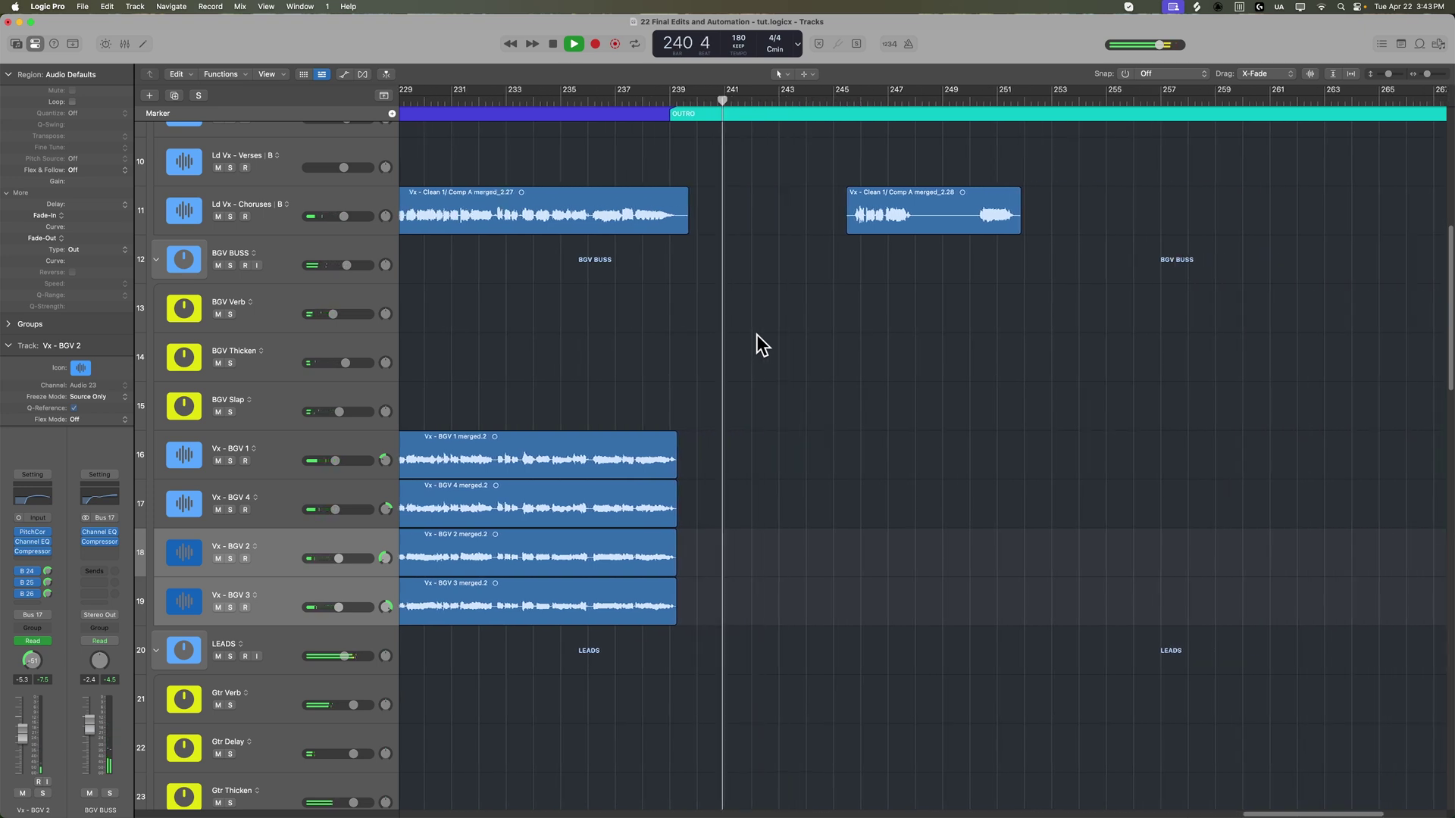
scroll(911, 345, "up", 4)
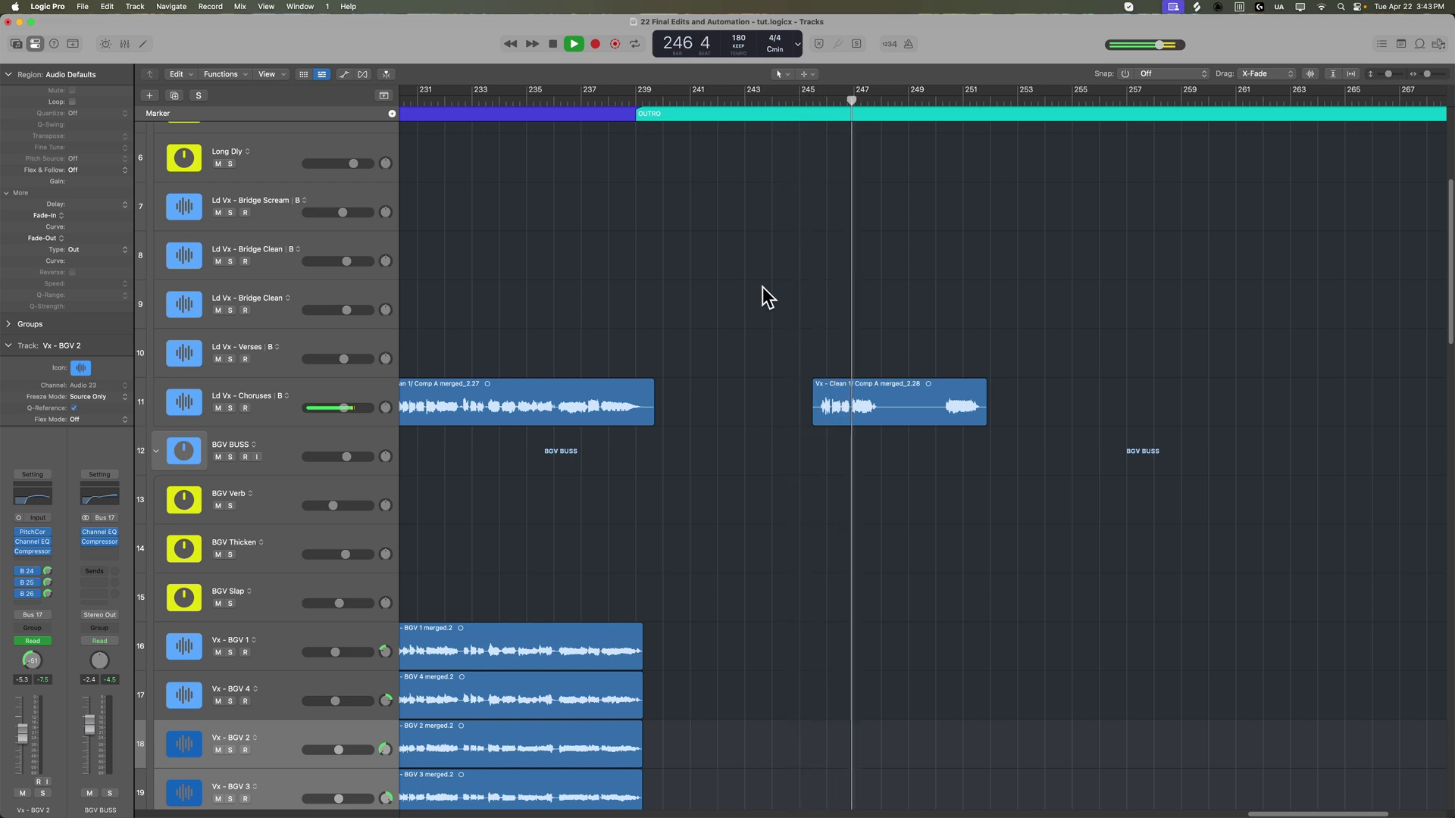
key("space")
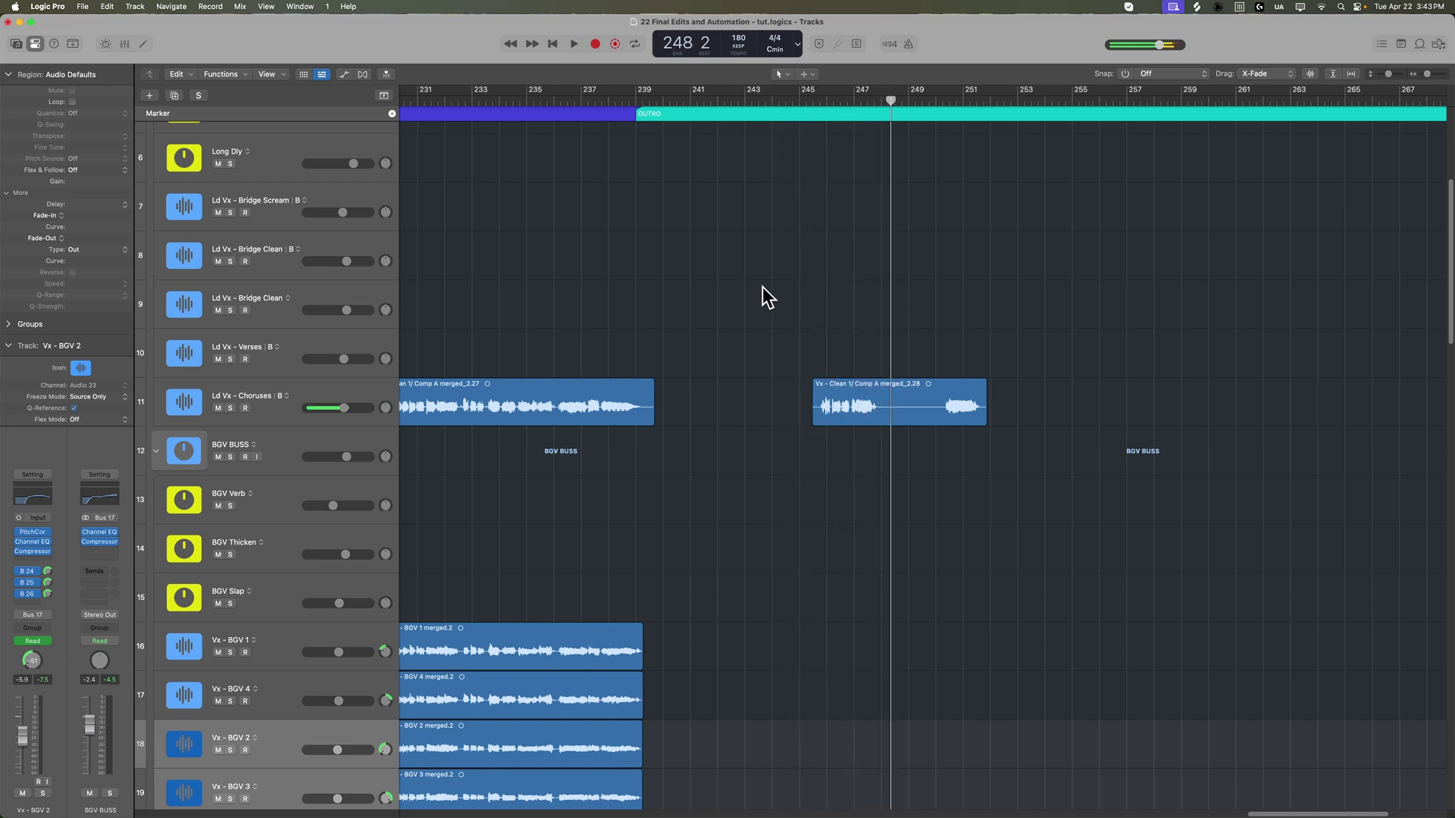
Move the outro clean vocal region from Ld Vx - Choruses up to the original Ld Vx - Bridge Clean track, keeping its timing.
key("super+Left")
scroll(761, 287, "left", 10)
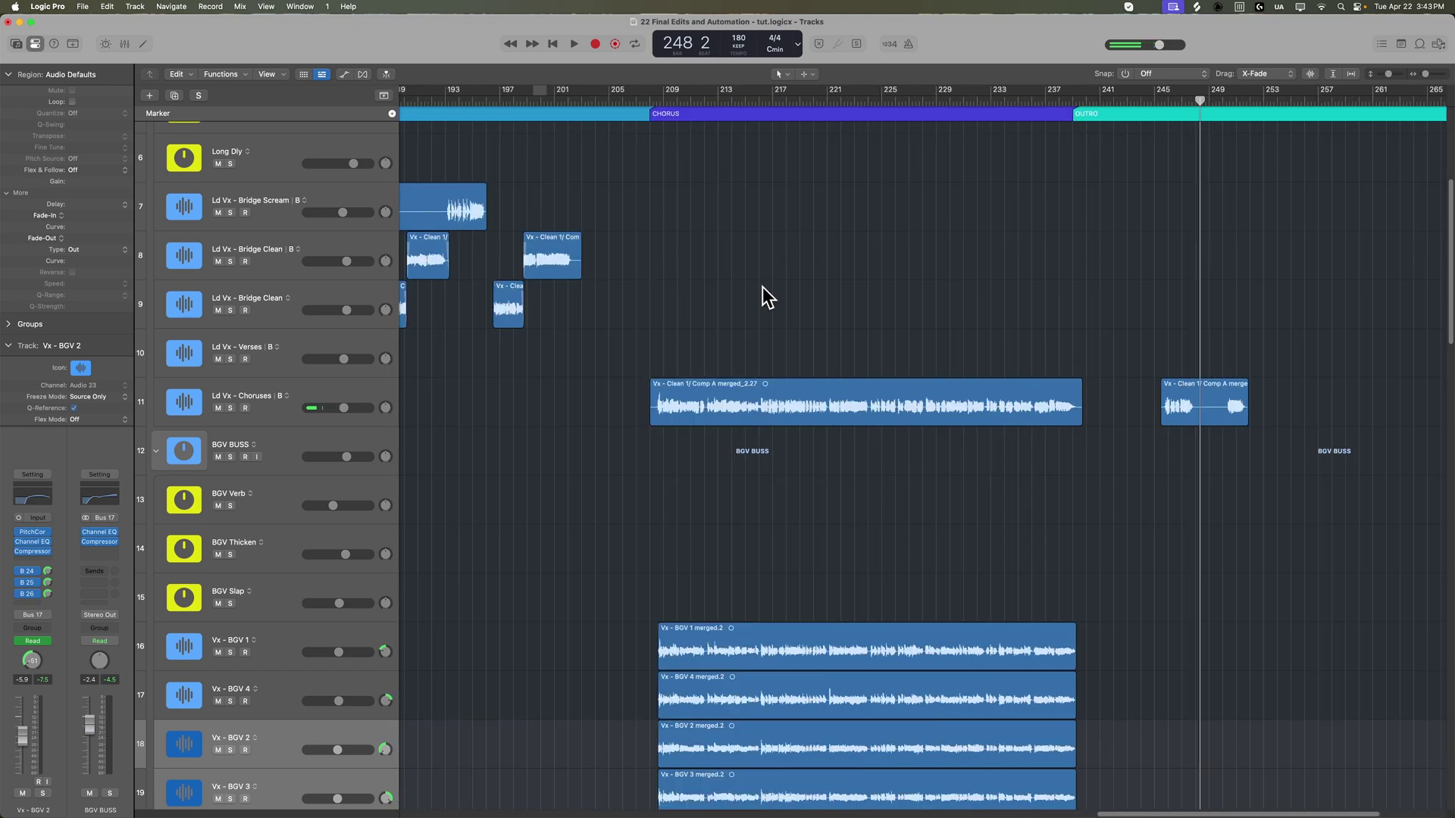
left_click_drag(1215, 403, 1147, 243)
Automate the Bridge Clean send to Long Dly, dropping to -∞ around bar 239 and rising to -15.8 dB near bar 247.
key("a")
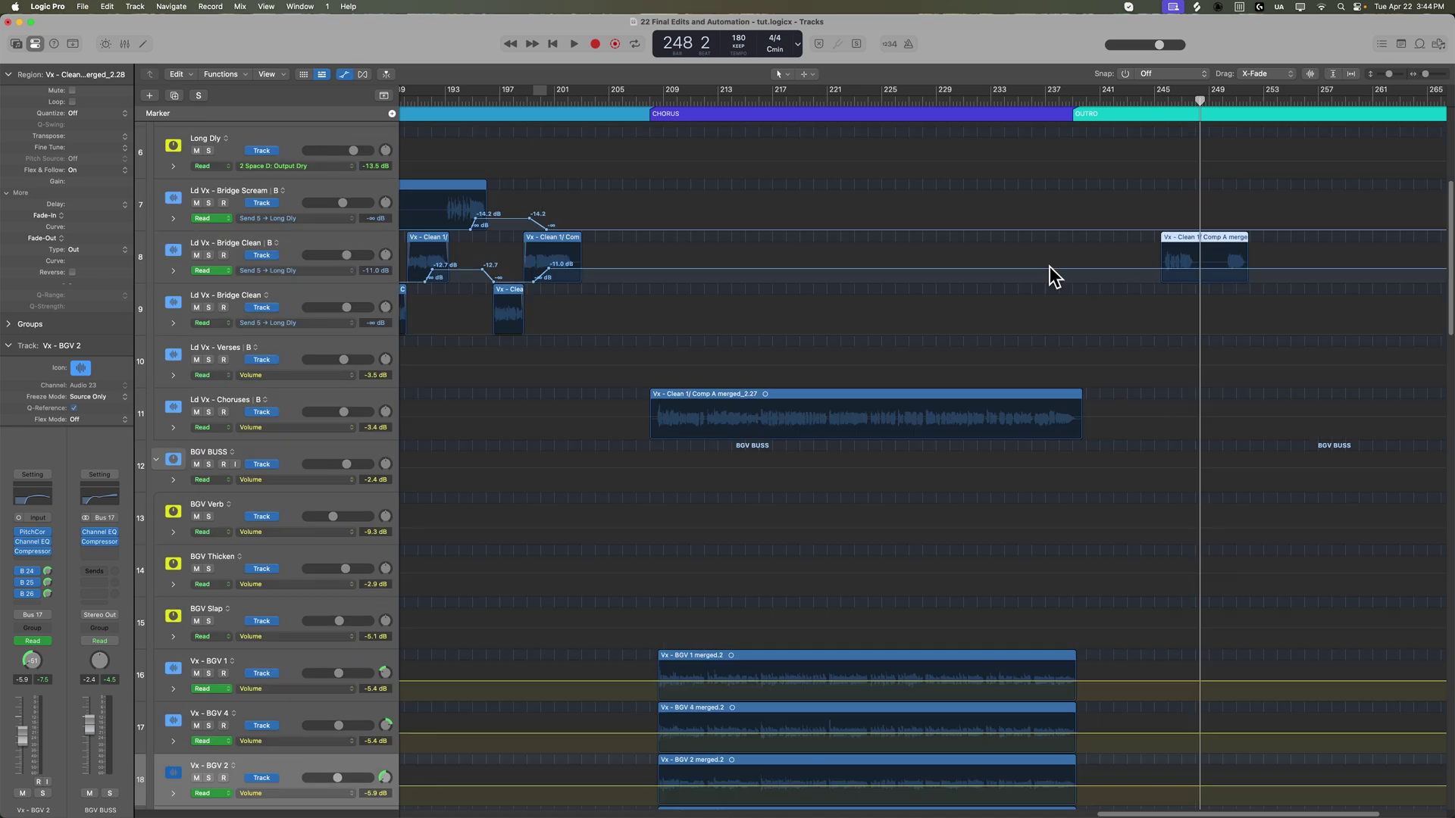
key("super+Down")
key("super+Down")
key("super+Down")
key("super+Down")
key("super+Right")
key("super+Right")
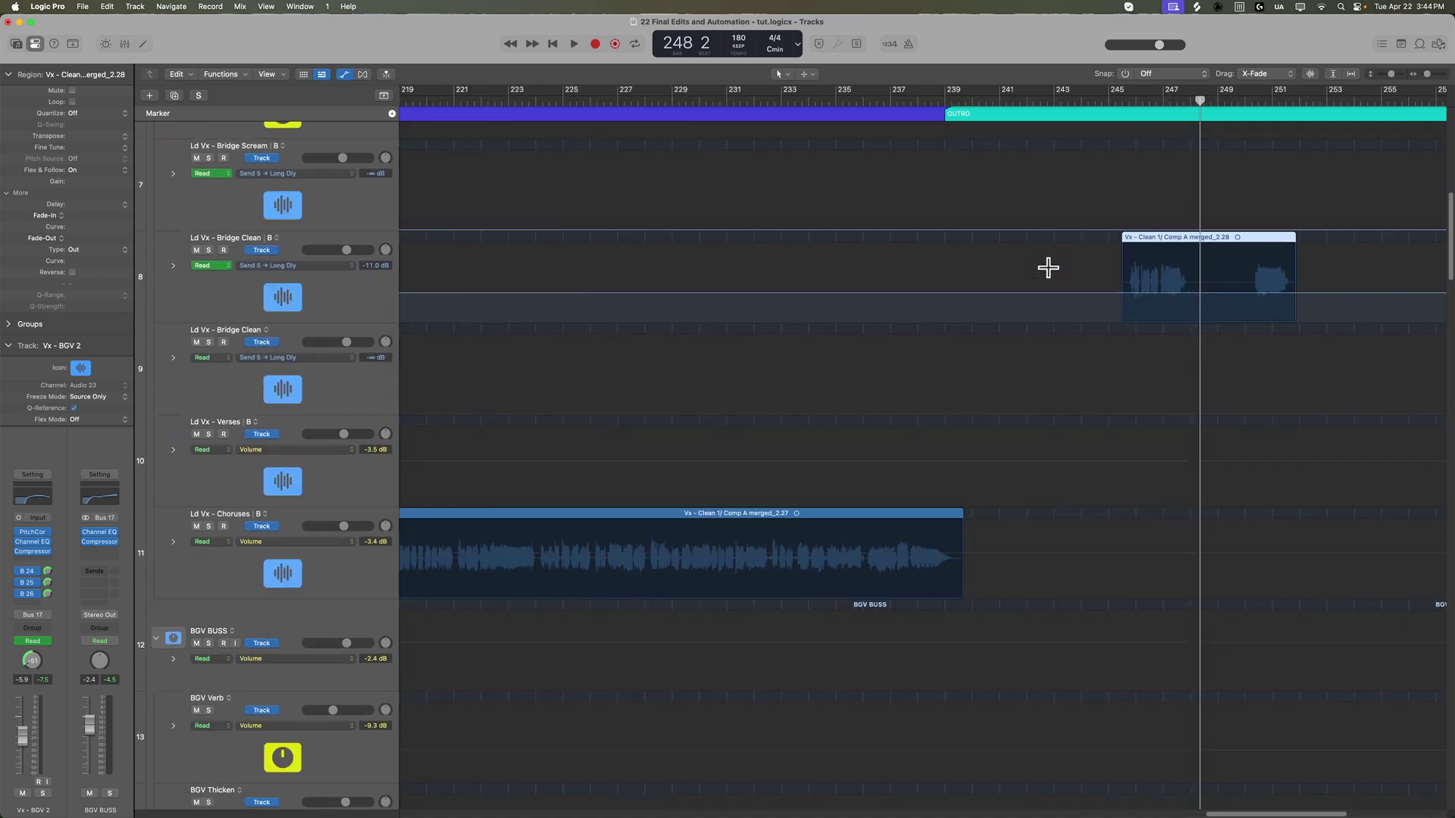
scroll(1051, 277, "right", 8)
scroll(594, 306, "down", 3)
scroll(620, 283, "up", 2)
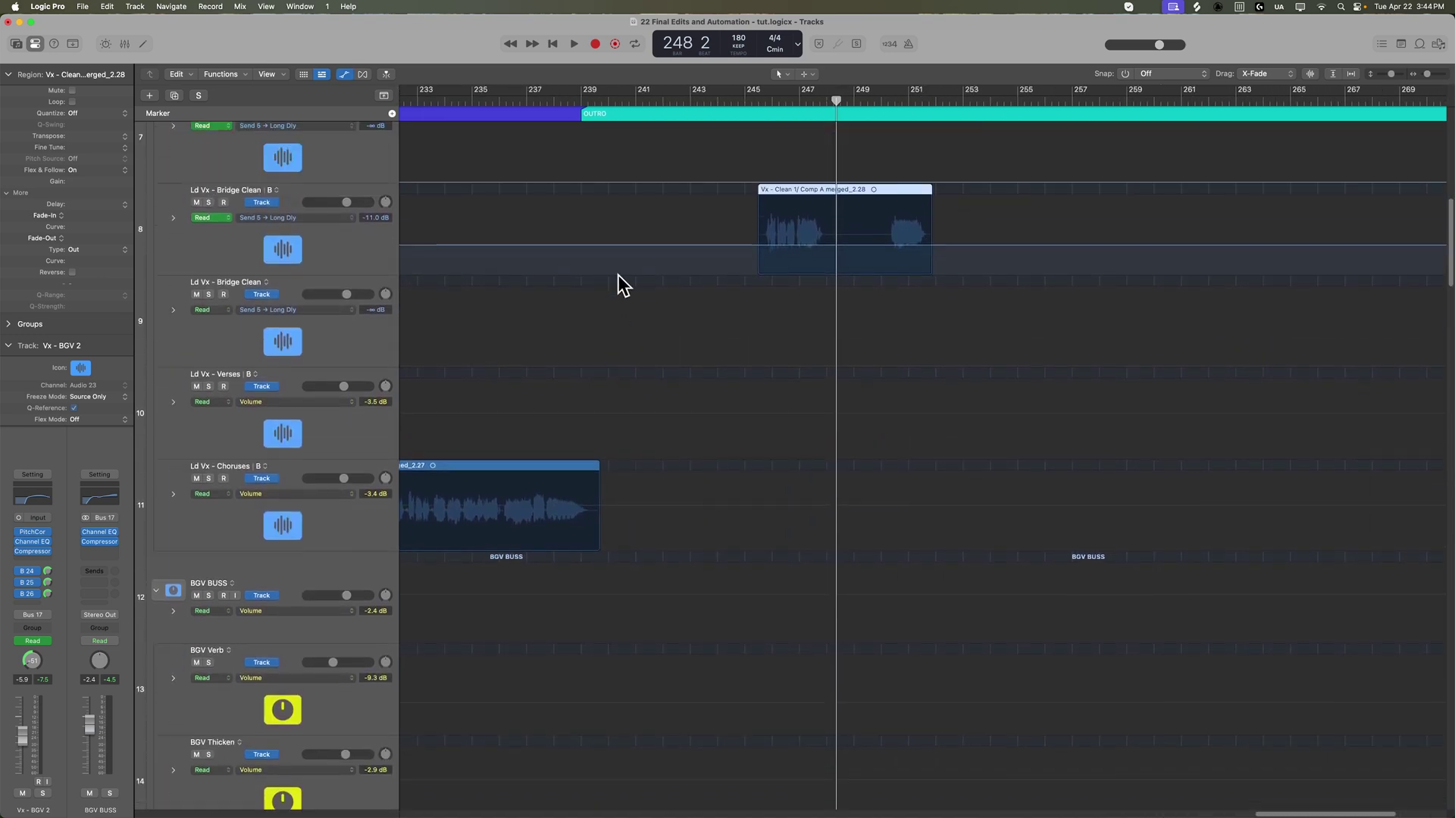
left_click(572, 245)
left_click_drag(626, 245, 841, 250)
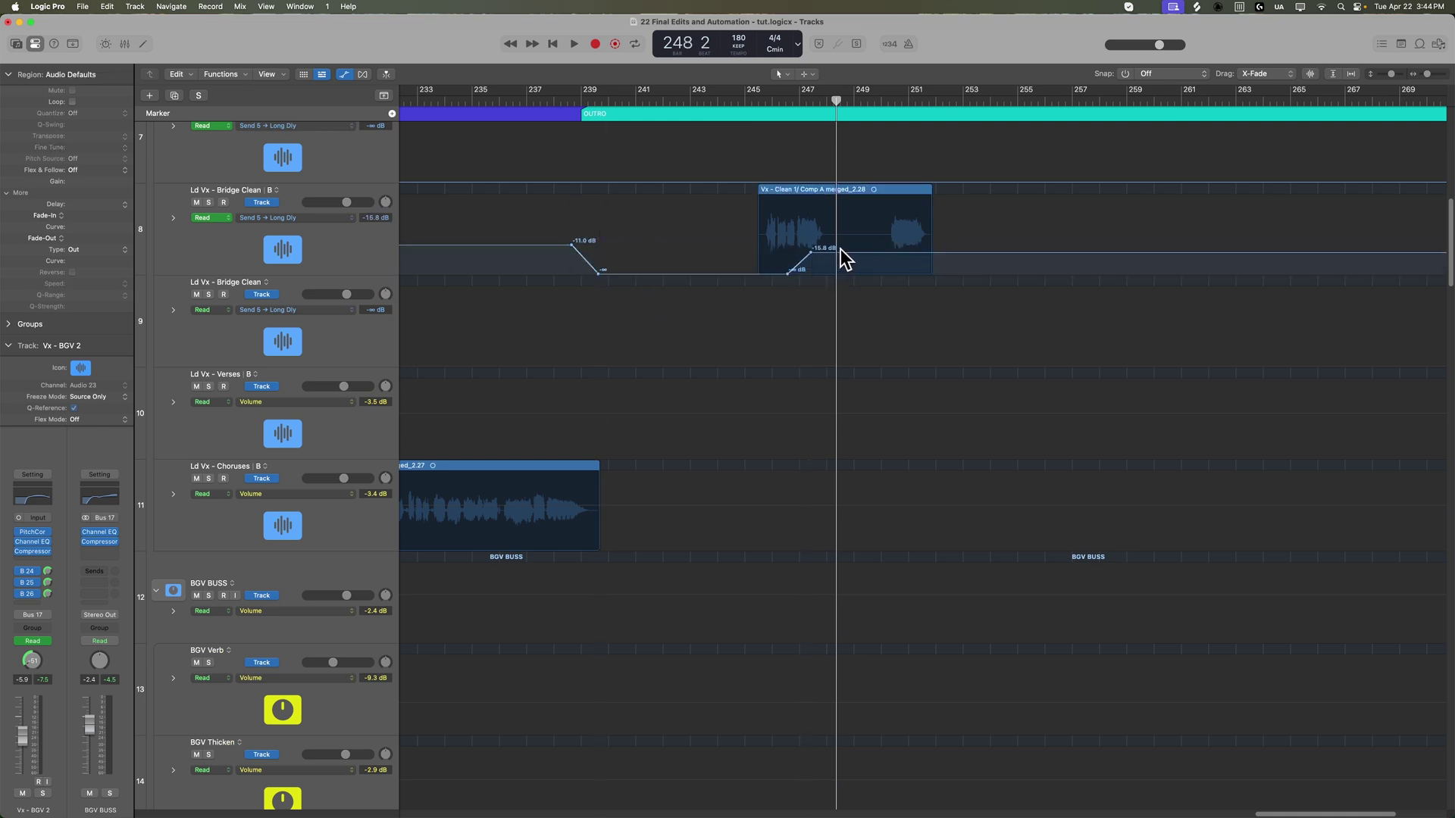
Play the outro vocal from about bar 245 and steepen the Long Dly send ramp by starting its rise slightly later.
left_click(750, 99)
key("space")
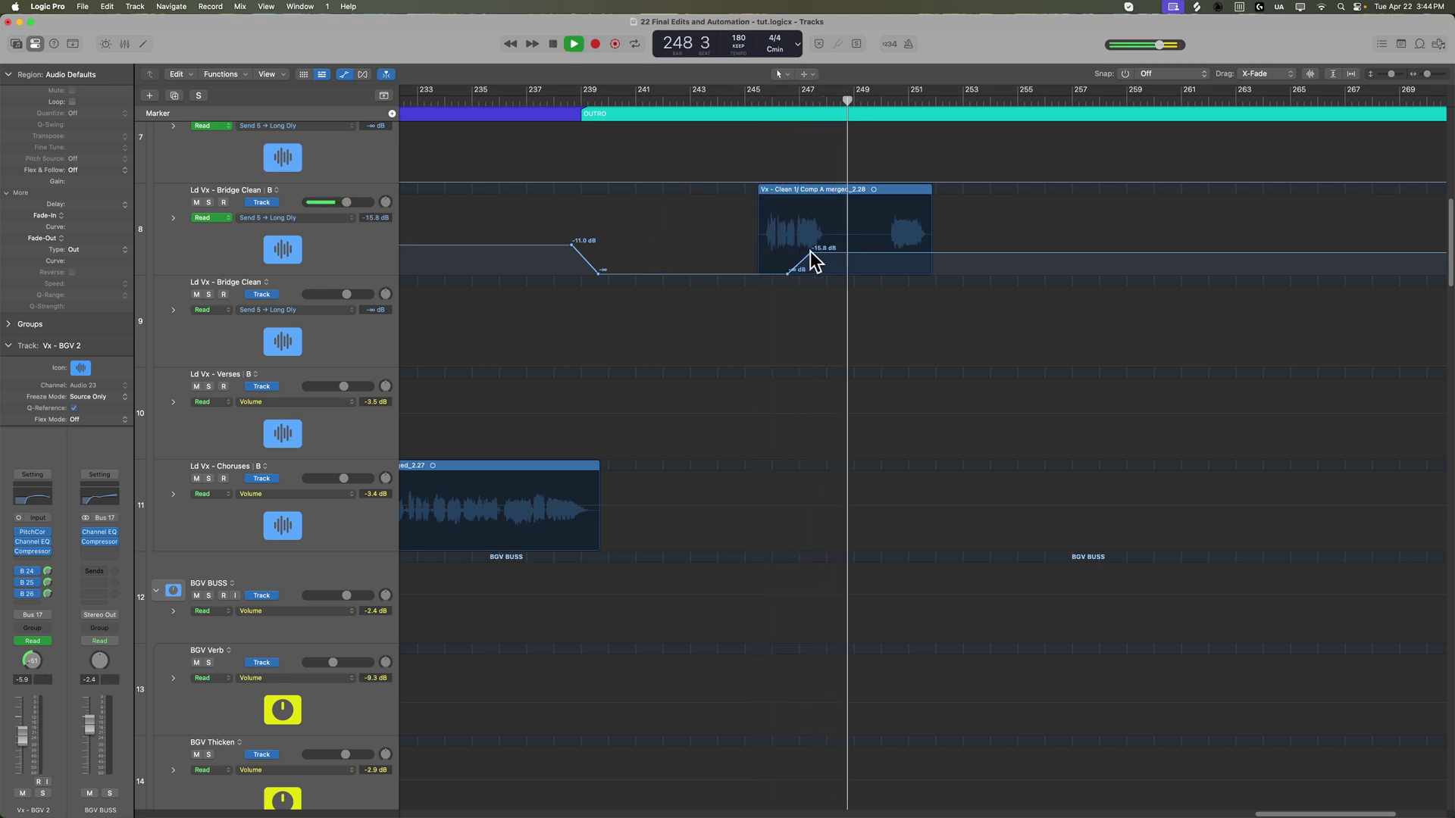
left_click_drag(787, 274, 808, 249)
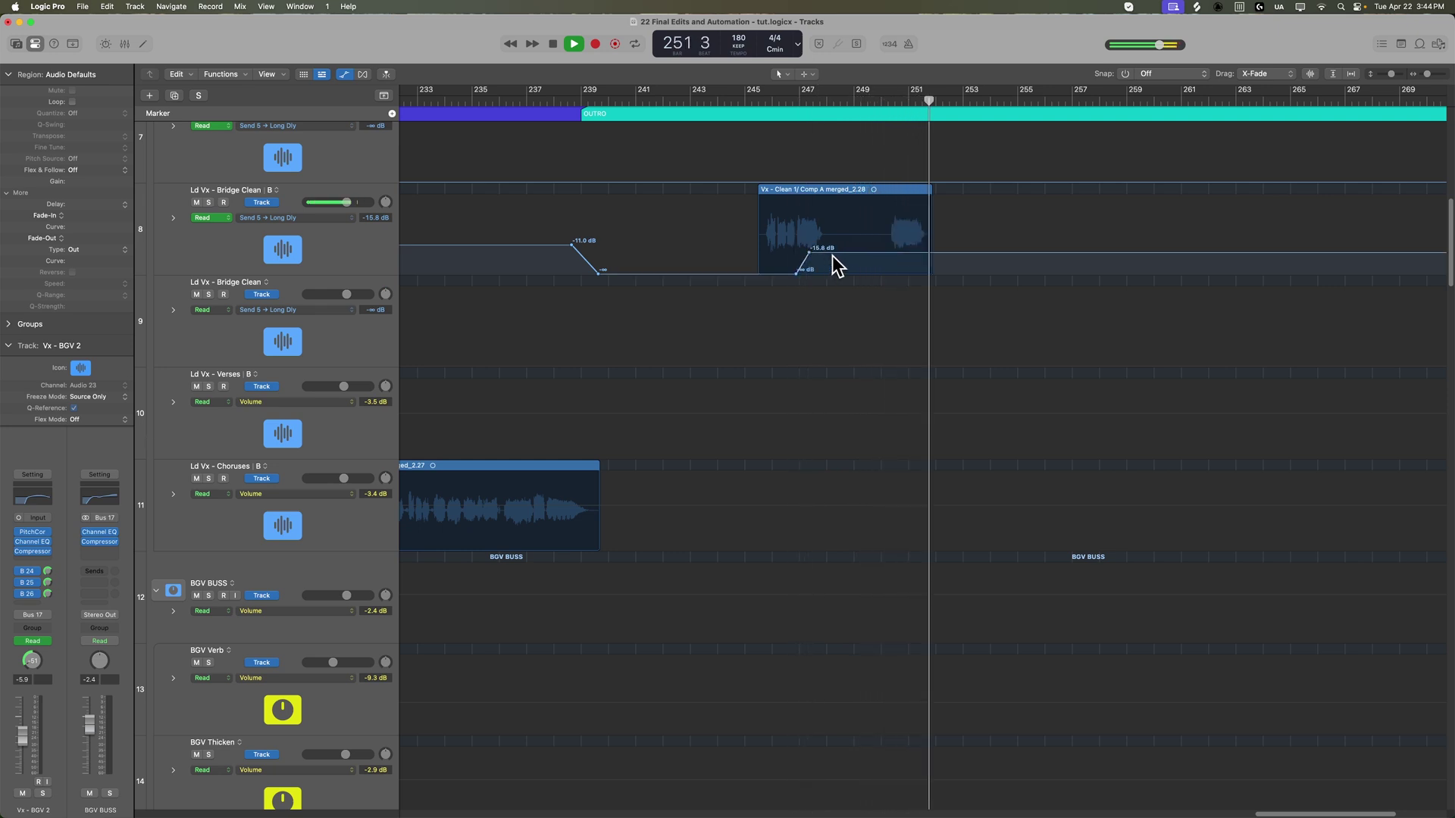
scroll(828, 288, "up", 5)
key("space")
Replay the outro vocal from about bar 245, raise its Long Dly send to -12.0 dB and hide the automation.
left_click(770, 101)
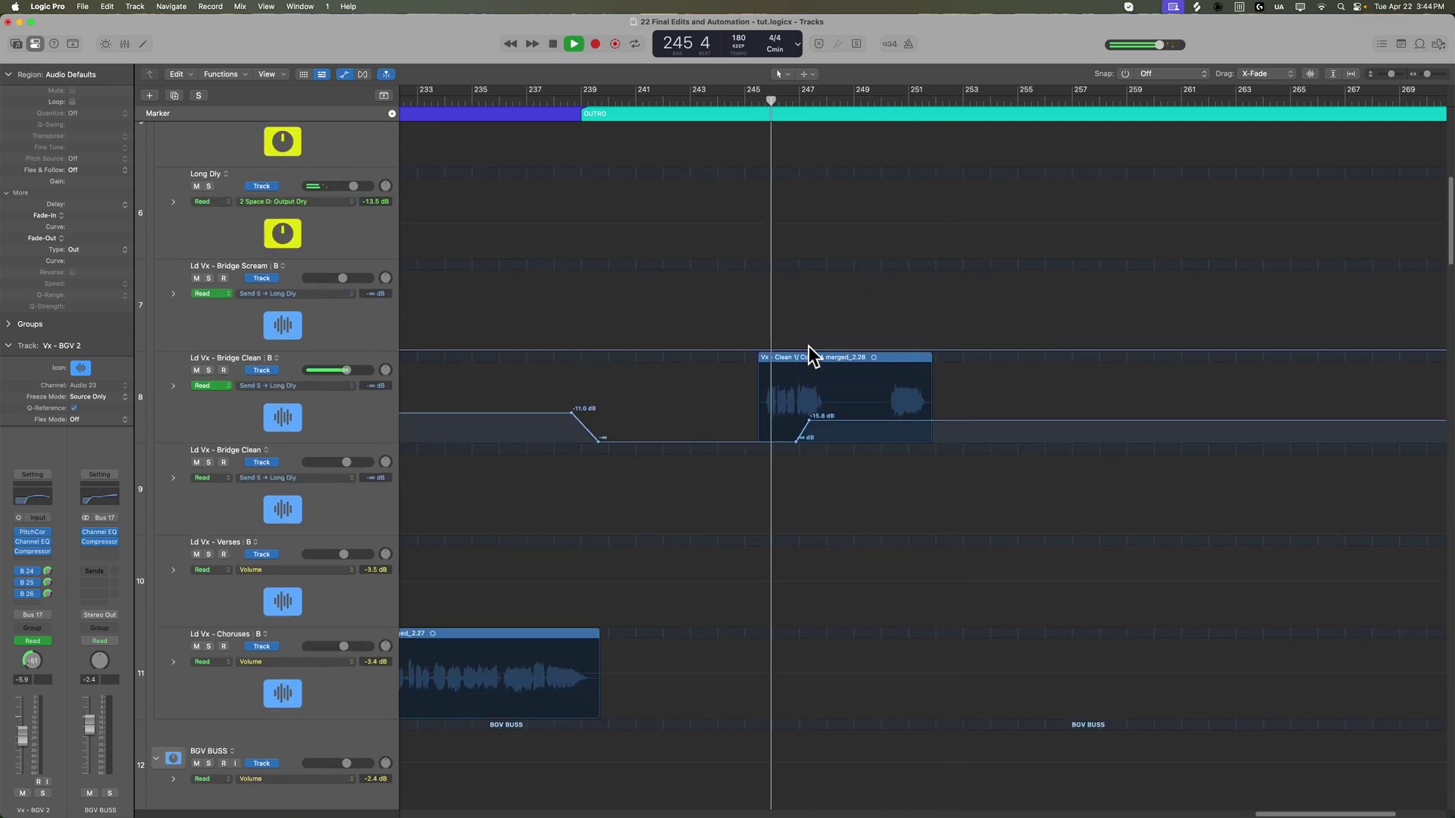
left_click_drag(828, 420, 830, 415)
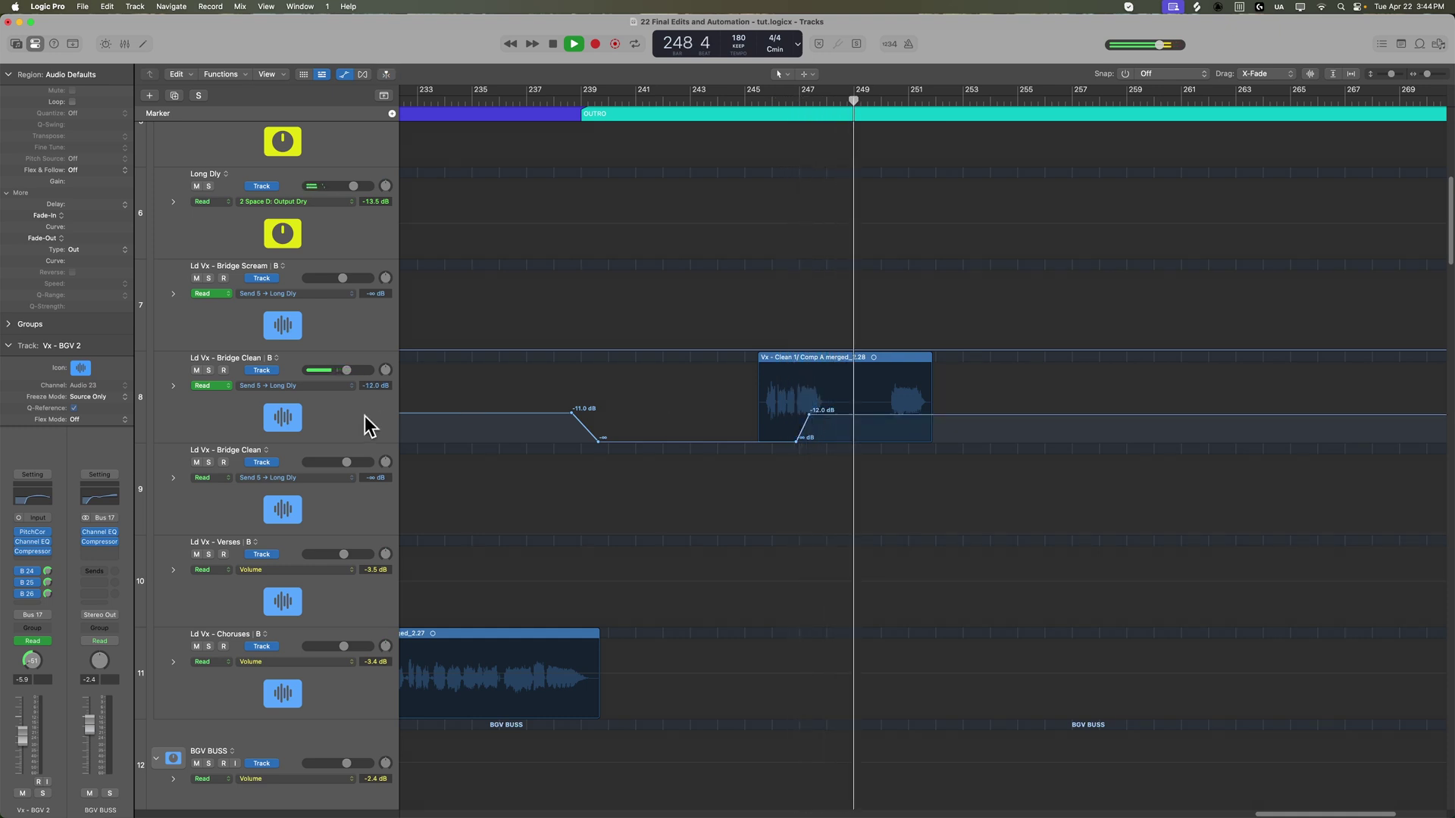
scroll(364, 424, "up", 5)
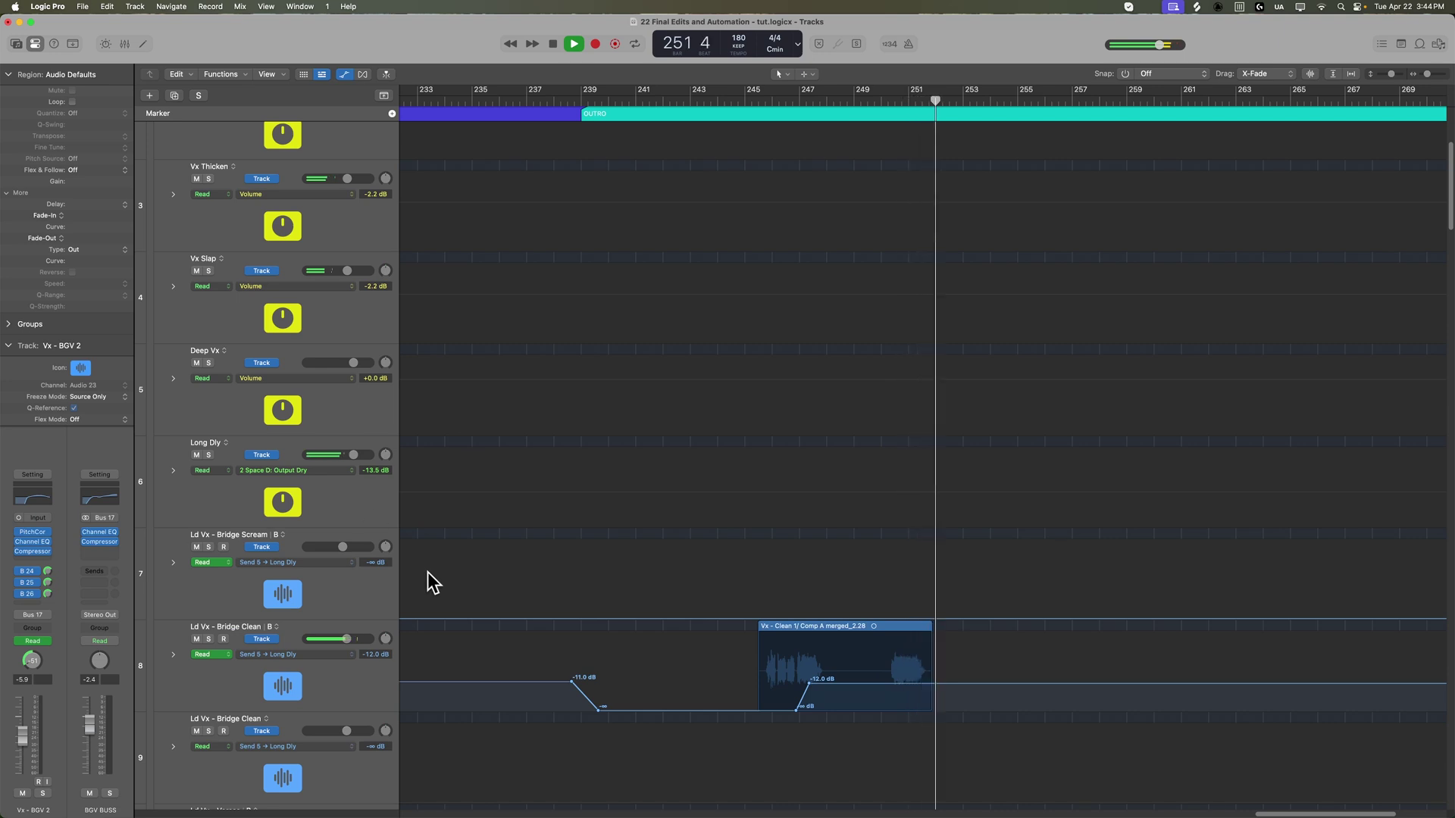
key("a")
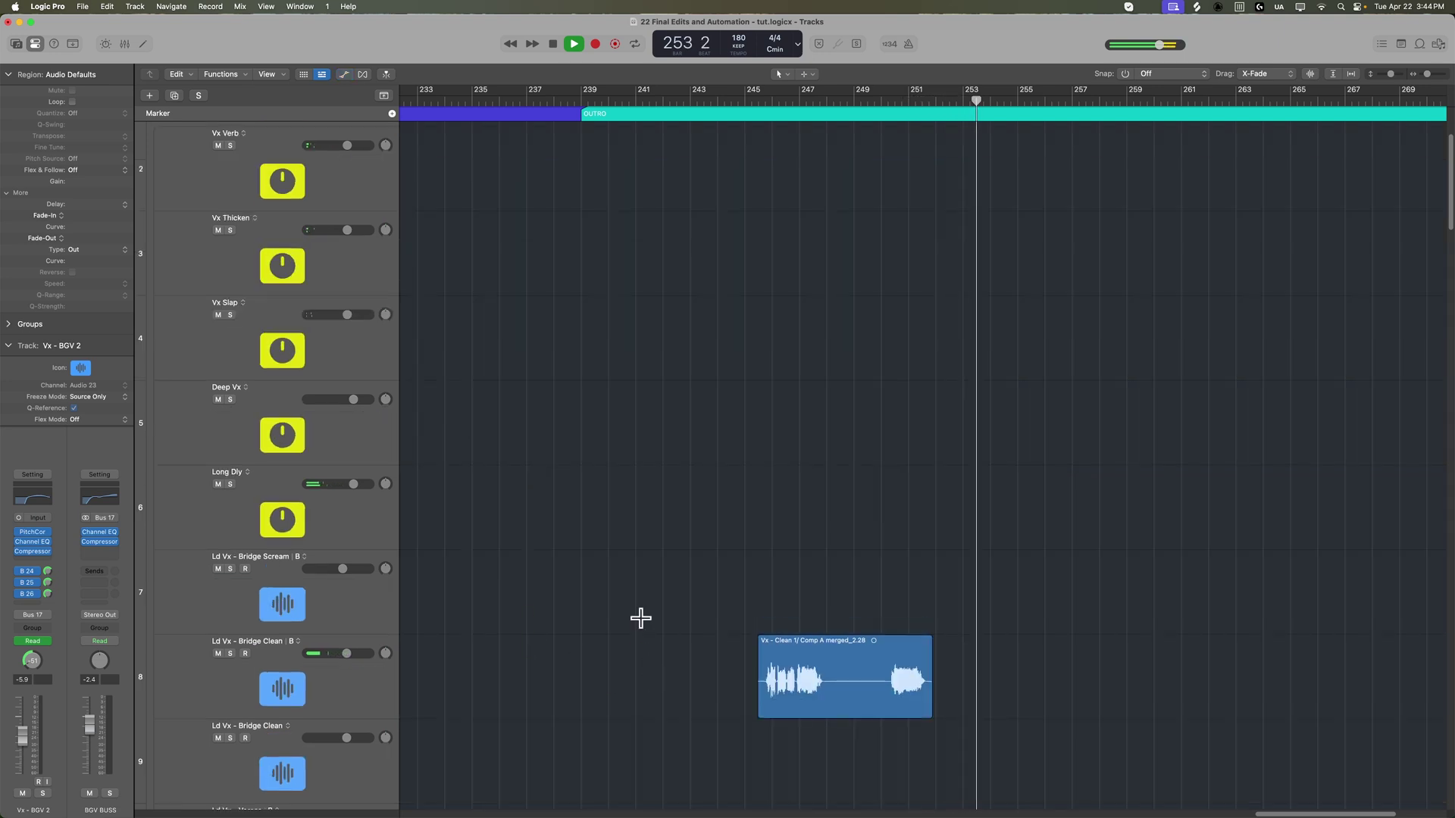
Select the Tom 3 region among the drums and its track.
key("z")
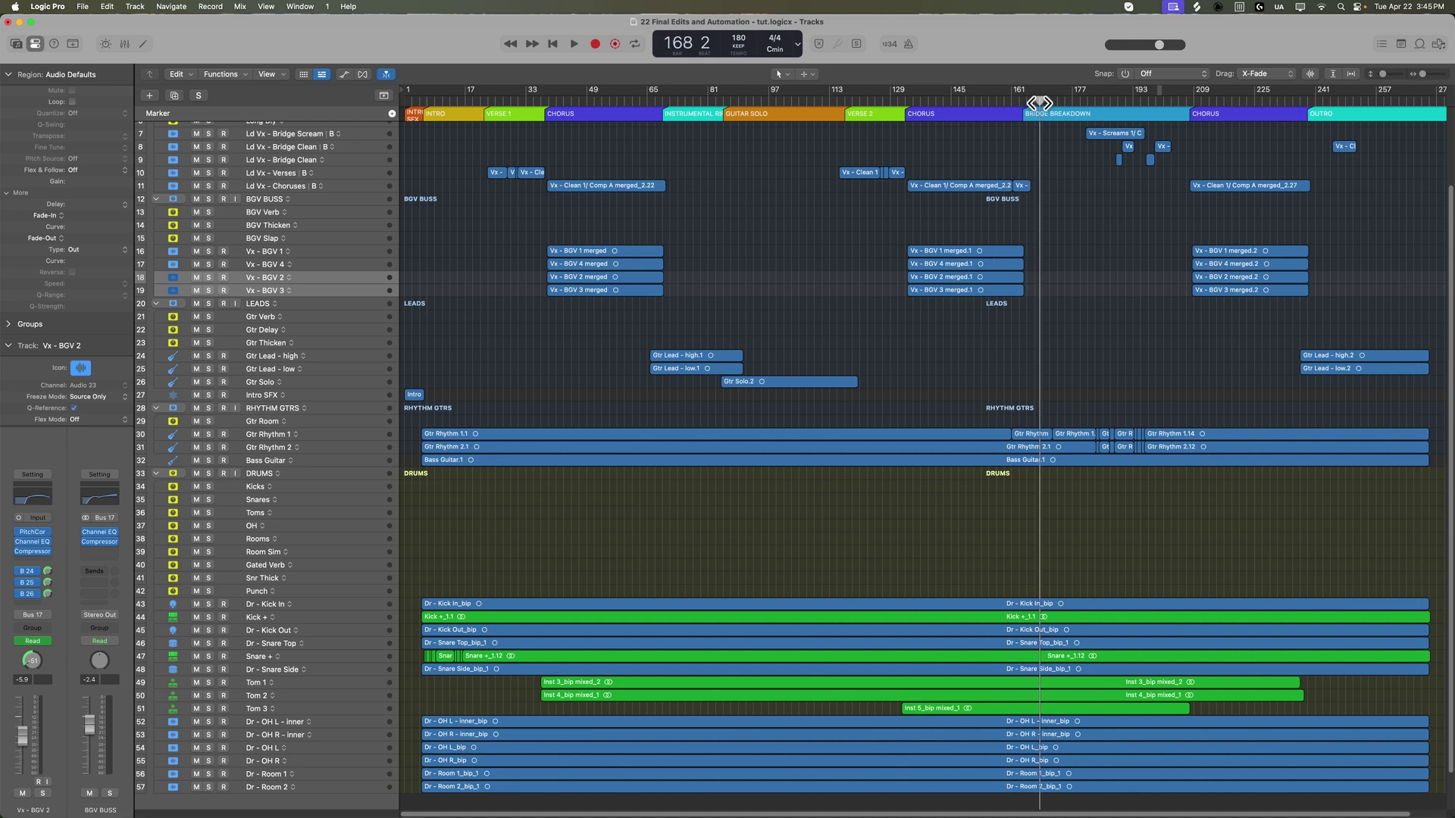
key("super+Down")
key("super+Down")
key("super+Down")
key("super+Down")
key("super+Down")
key("super+Down")
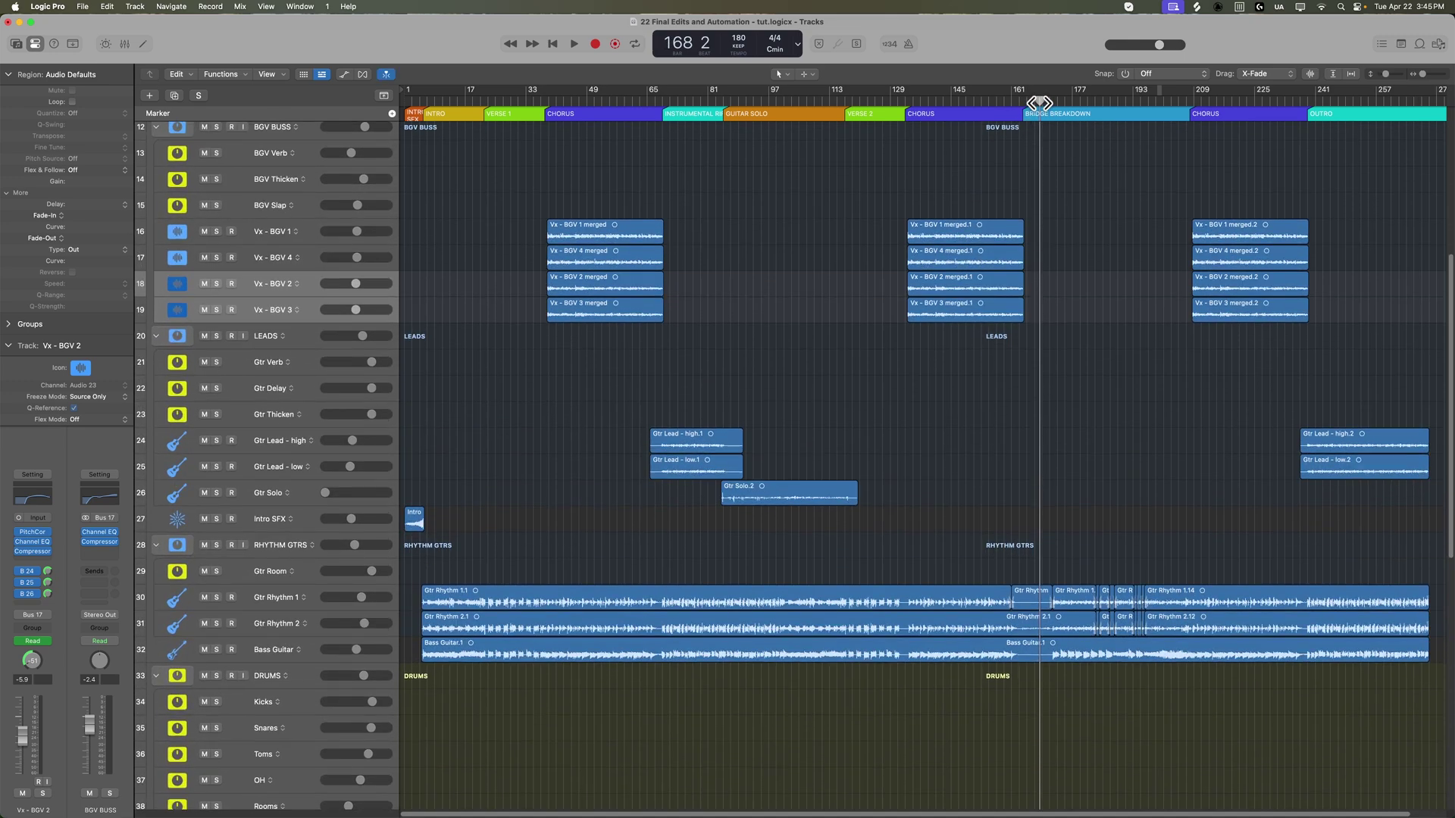
key("super+Down")
scroll(994, 311, "down", 15)
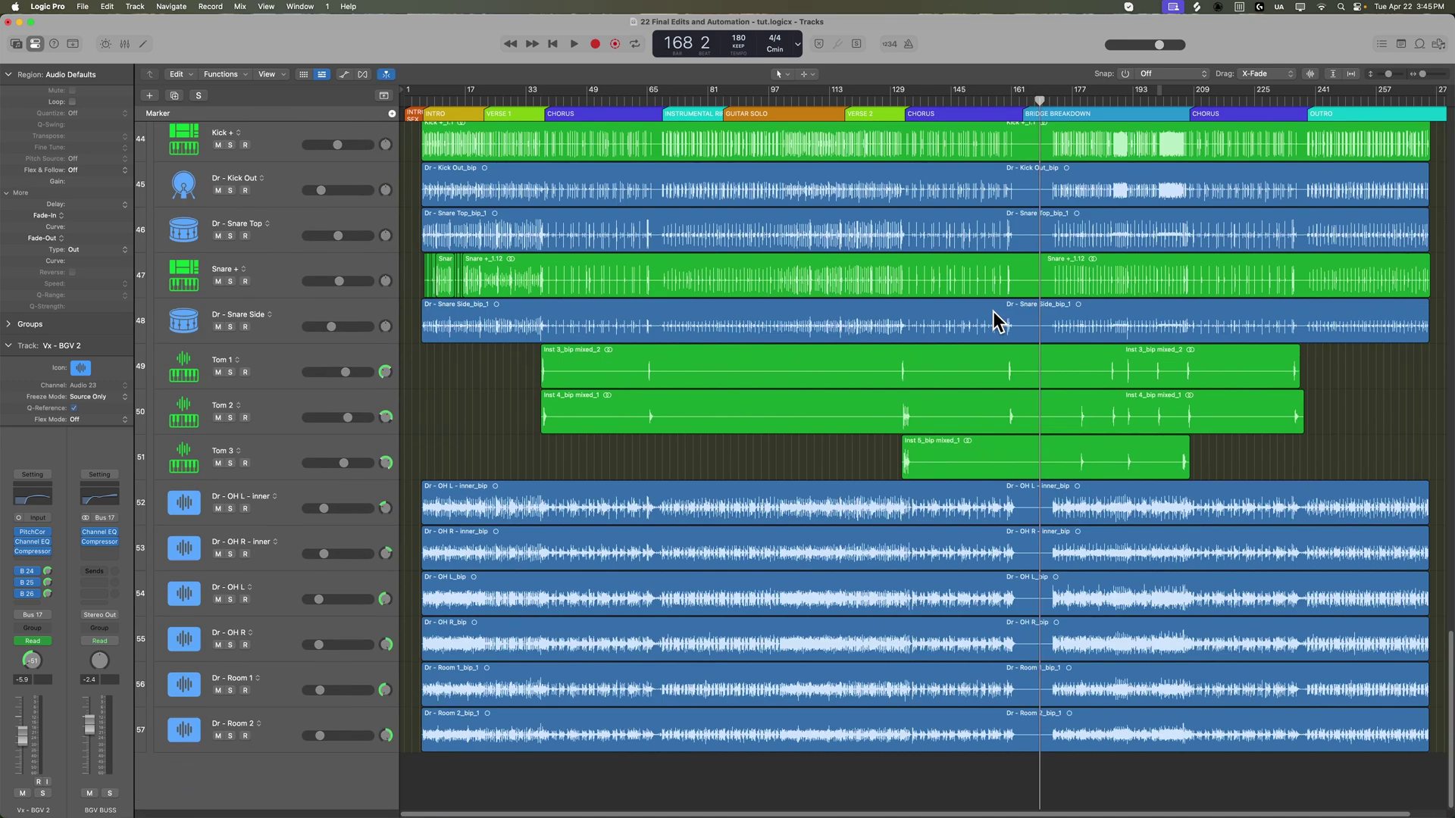
left_click(982, 454)
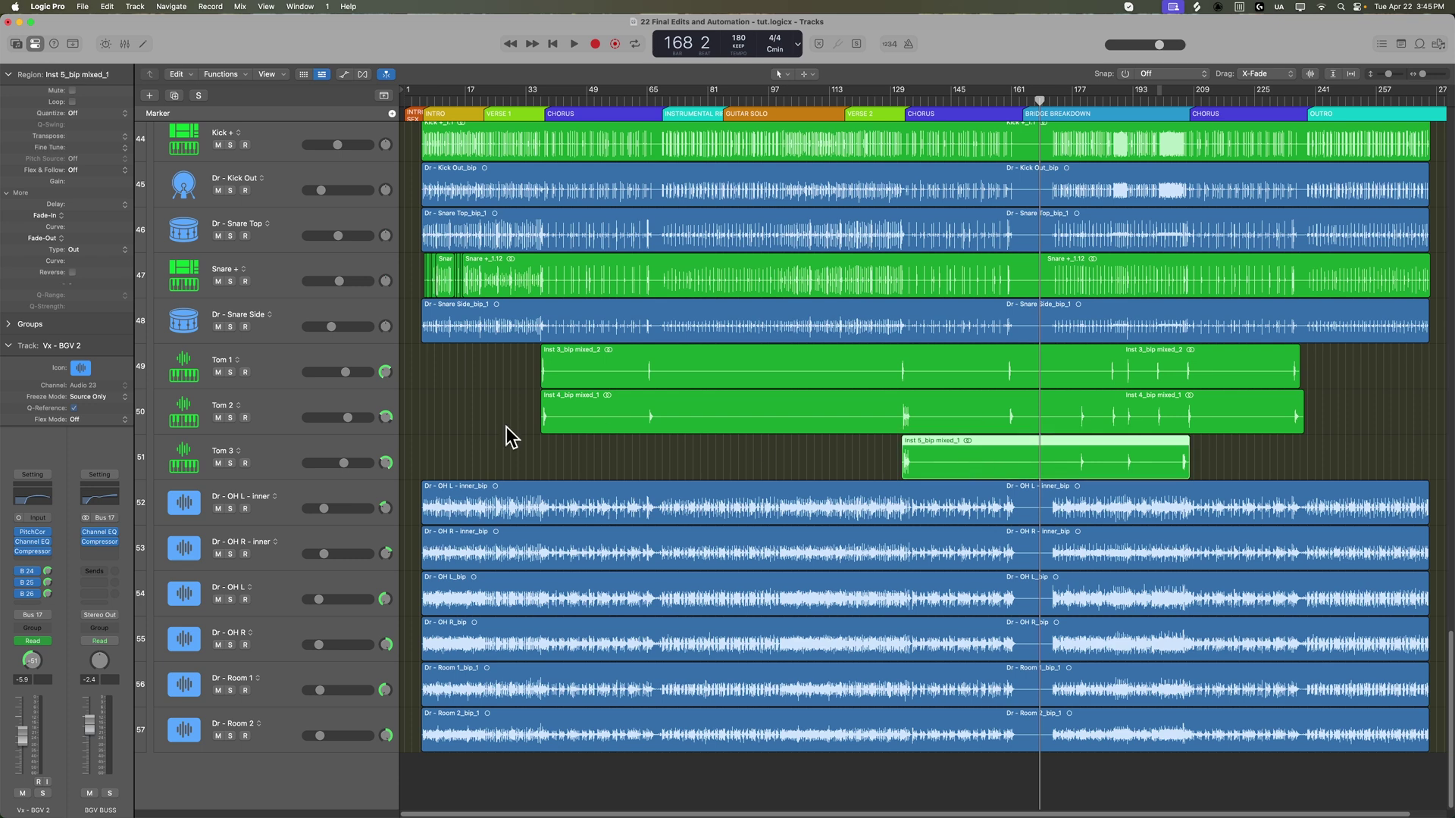
left_click(348, 445)
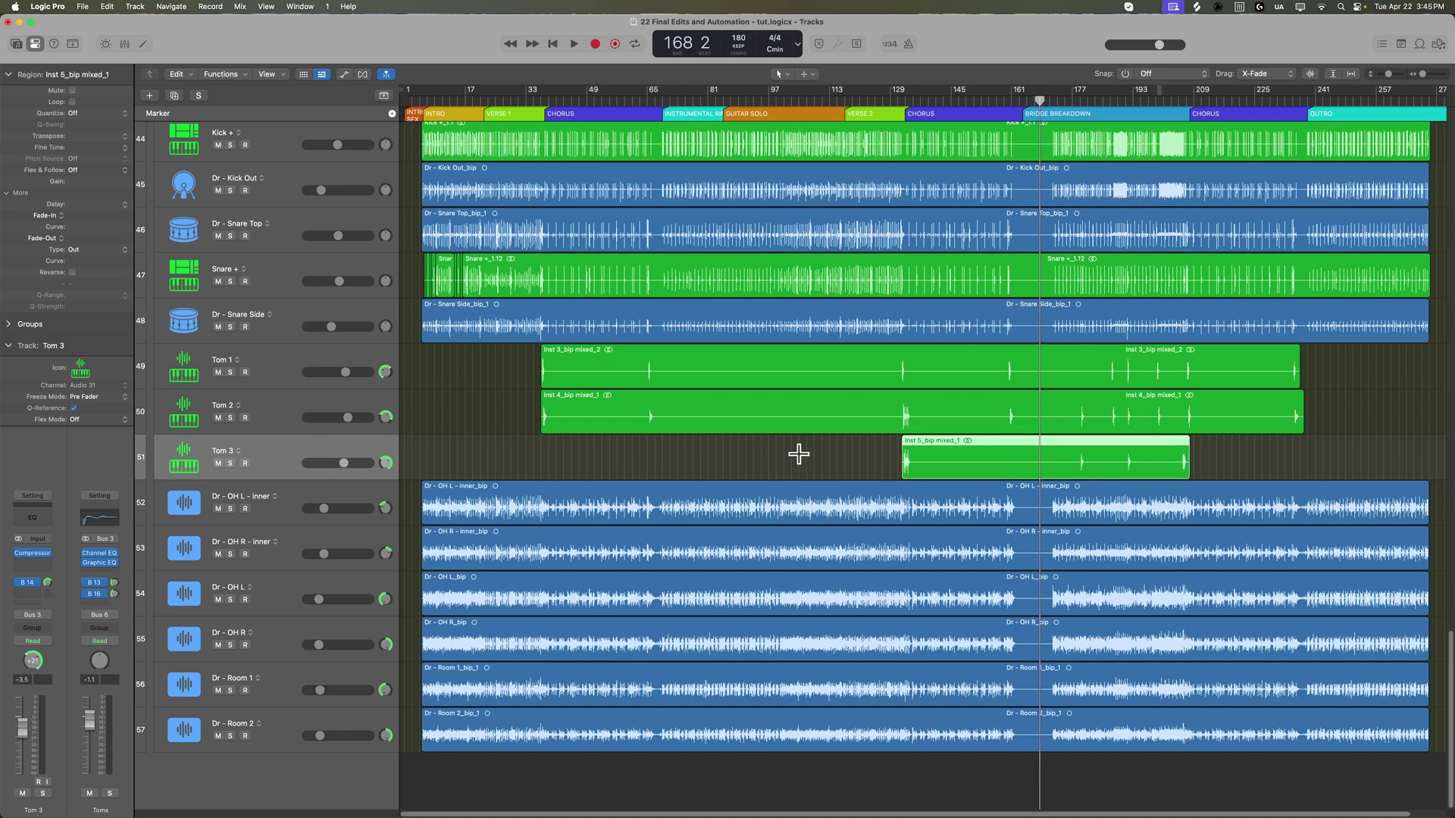
key("super+Right")
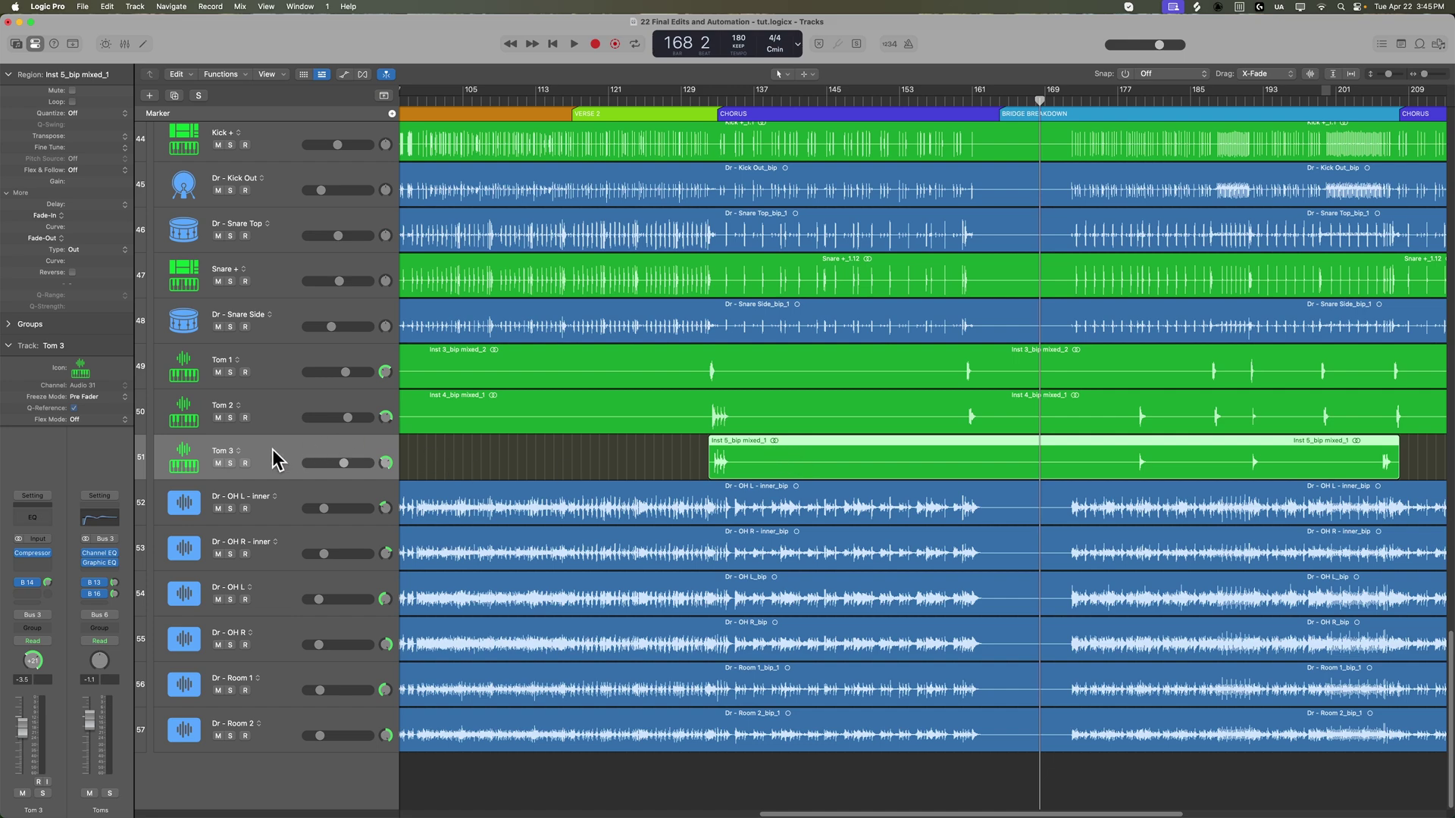
left_click(540, 462)
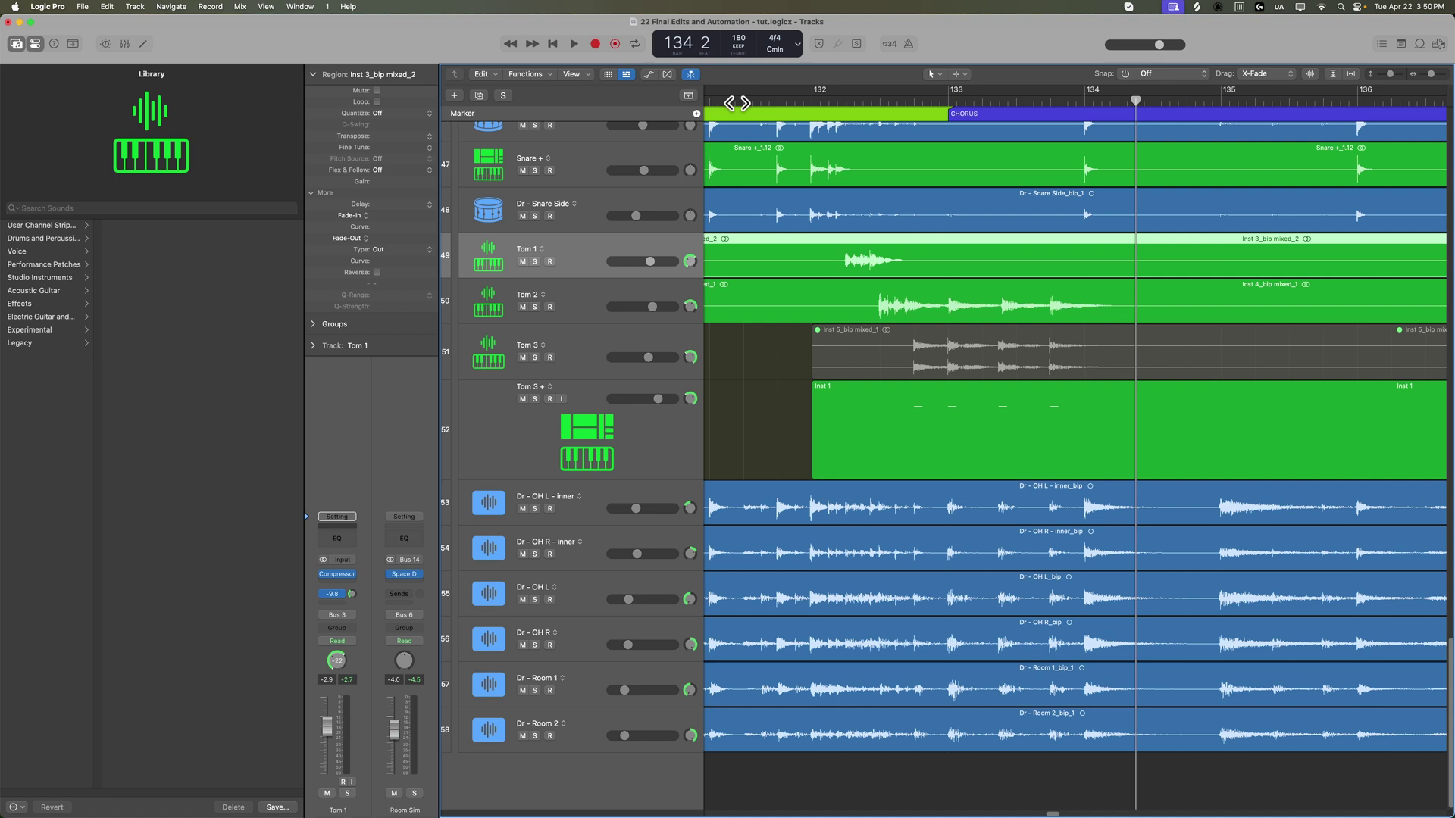
Play the tom fill from about bar 131 and follow the Tom 3 hits through the bridge breakdown to about bar 192.
left_click(734, 103)
key("space")
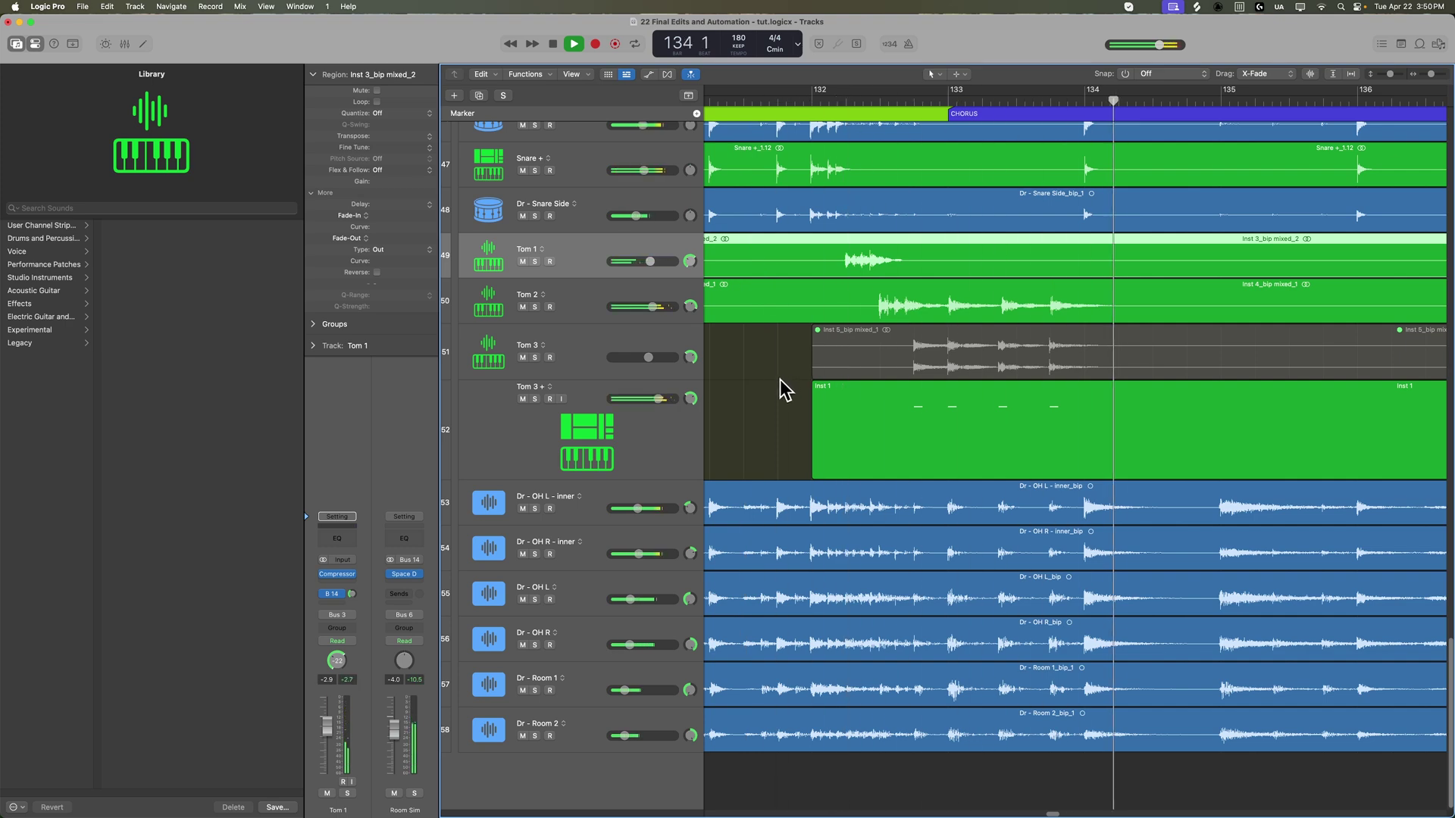
key("super+Left")
key("super+Left")
key("super+Left")
key("super+Left")
key("super+Left")
key("super+Left")
key("super+Left")
key("super+Left")
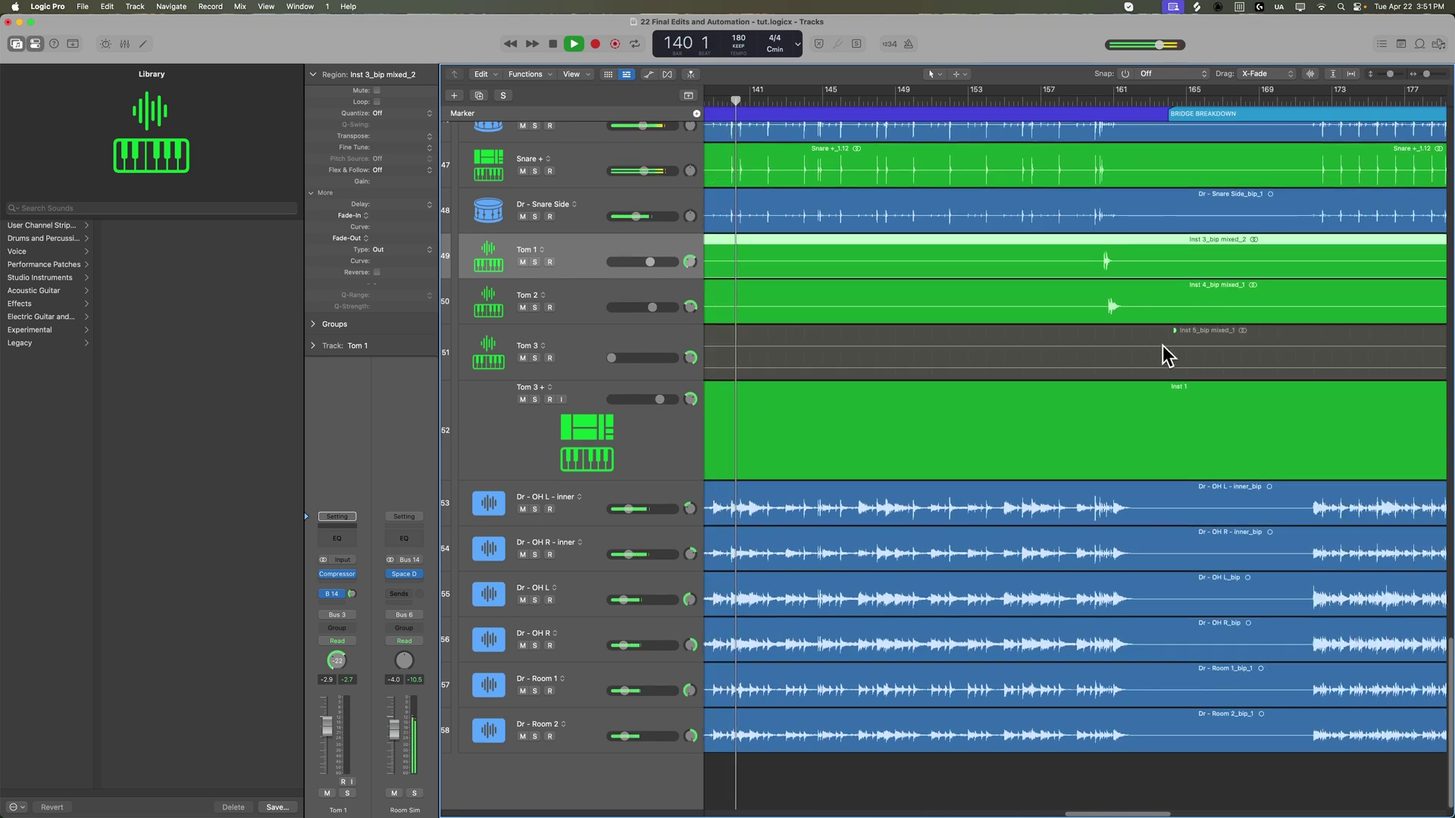
scroll(1159, 356, "right", 6)
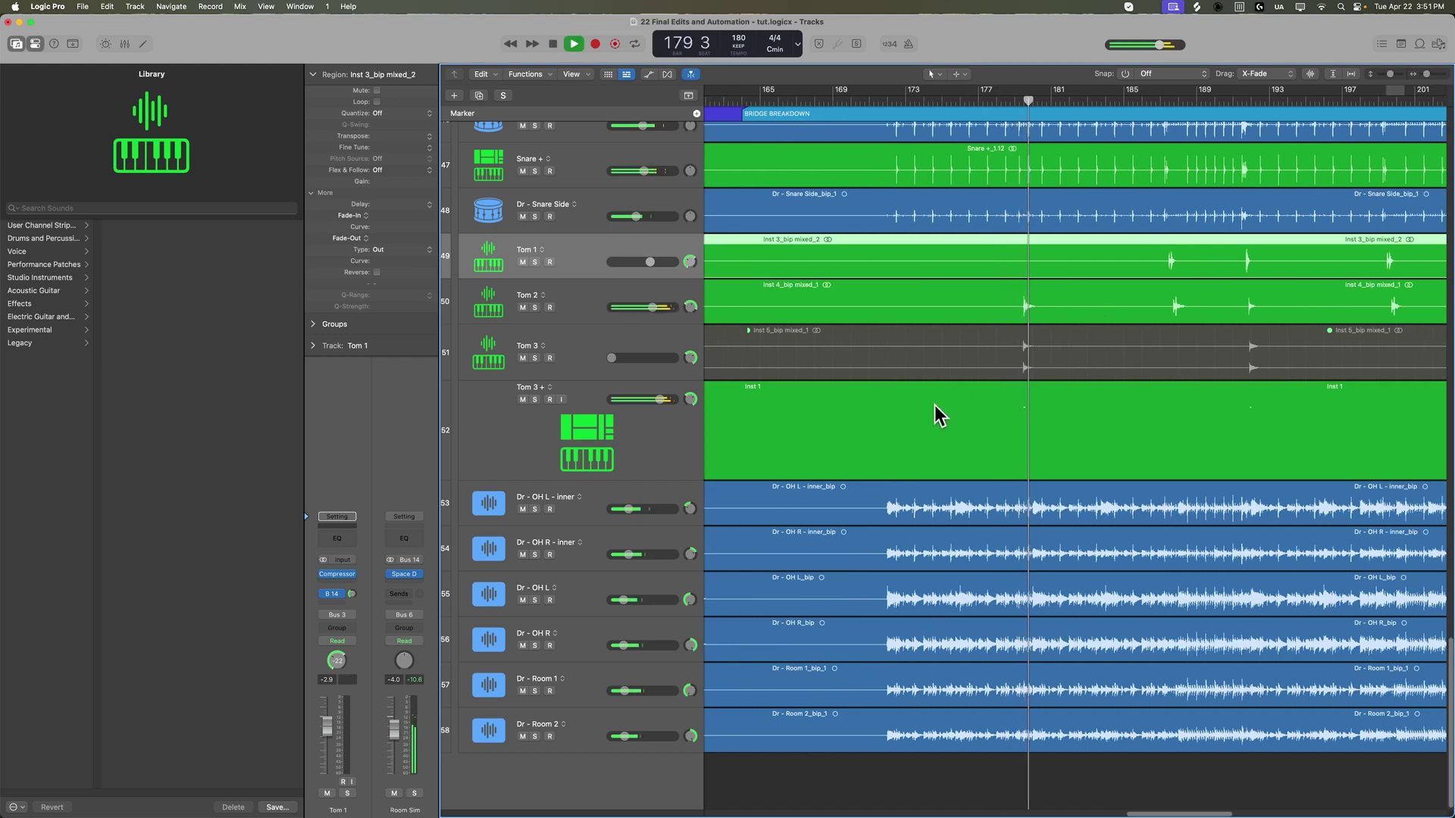
scroll(1107, 328, "right", 4)
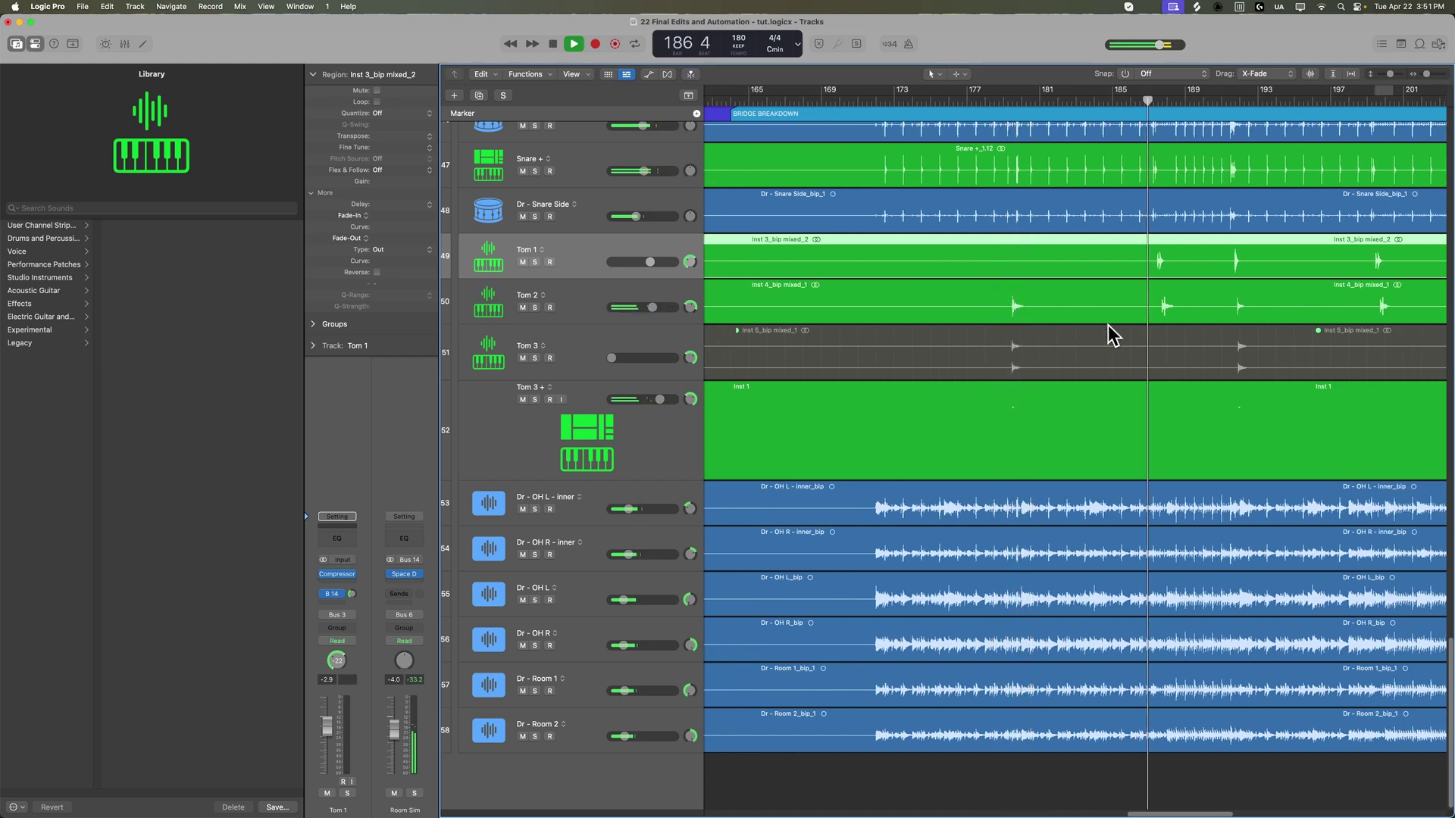
scroll(1099, 332, "up", 4)
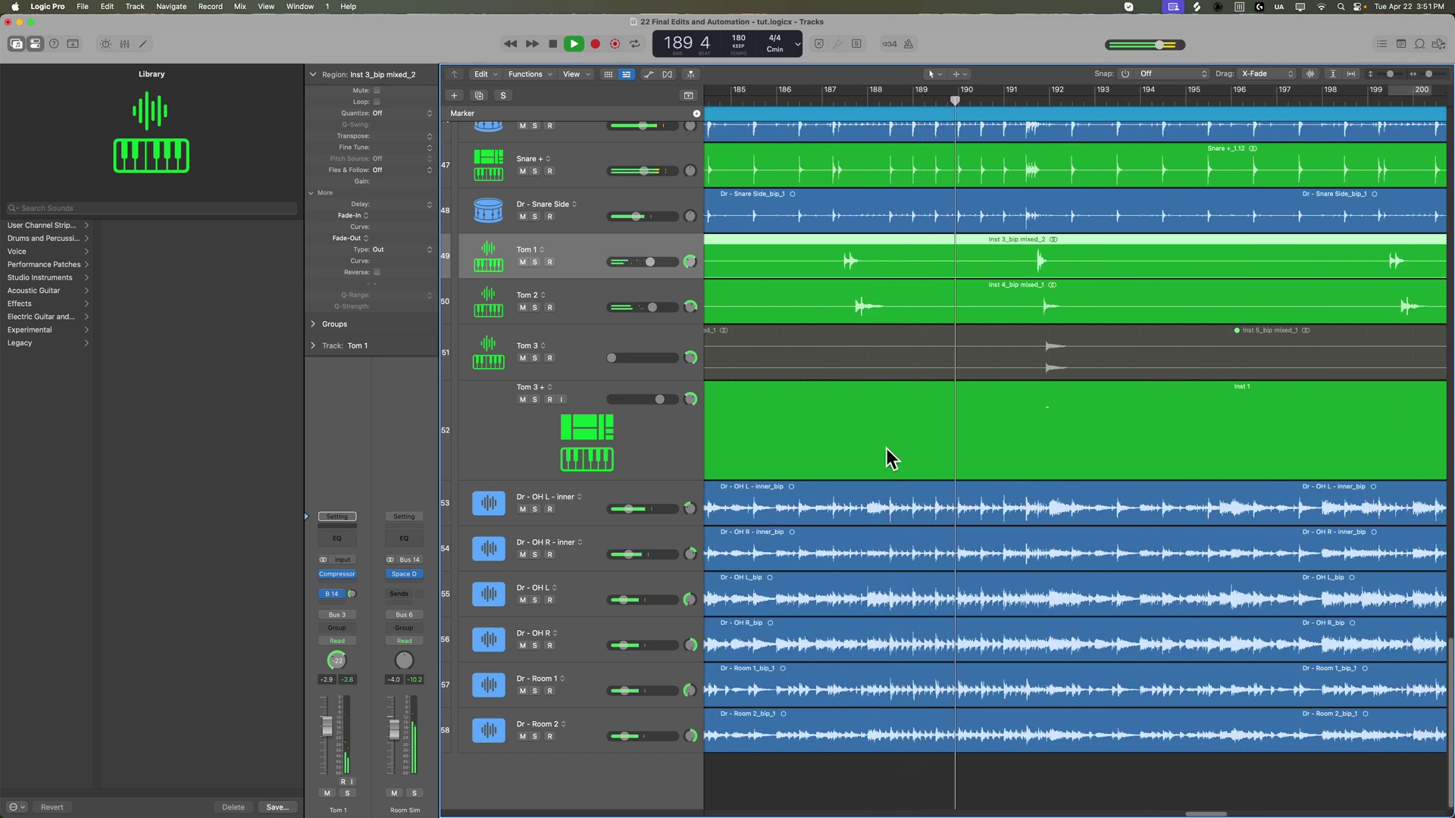
scroll(887, 454, "up", 3)
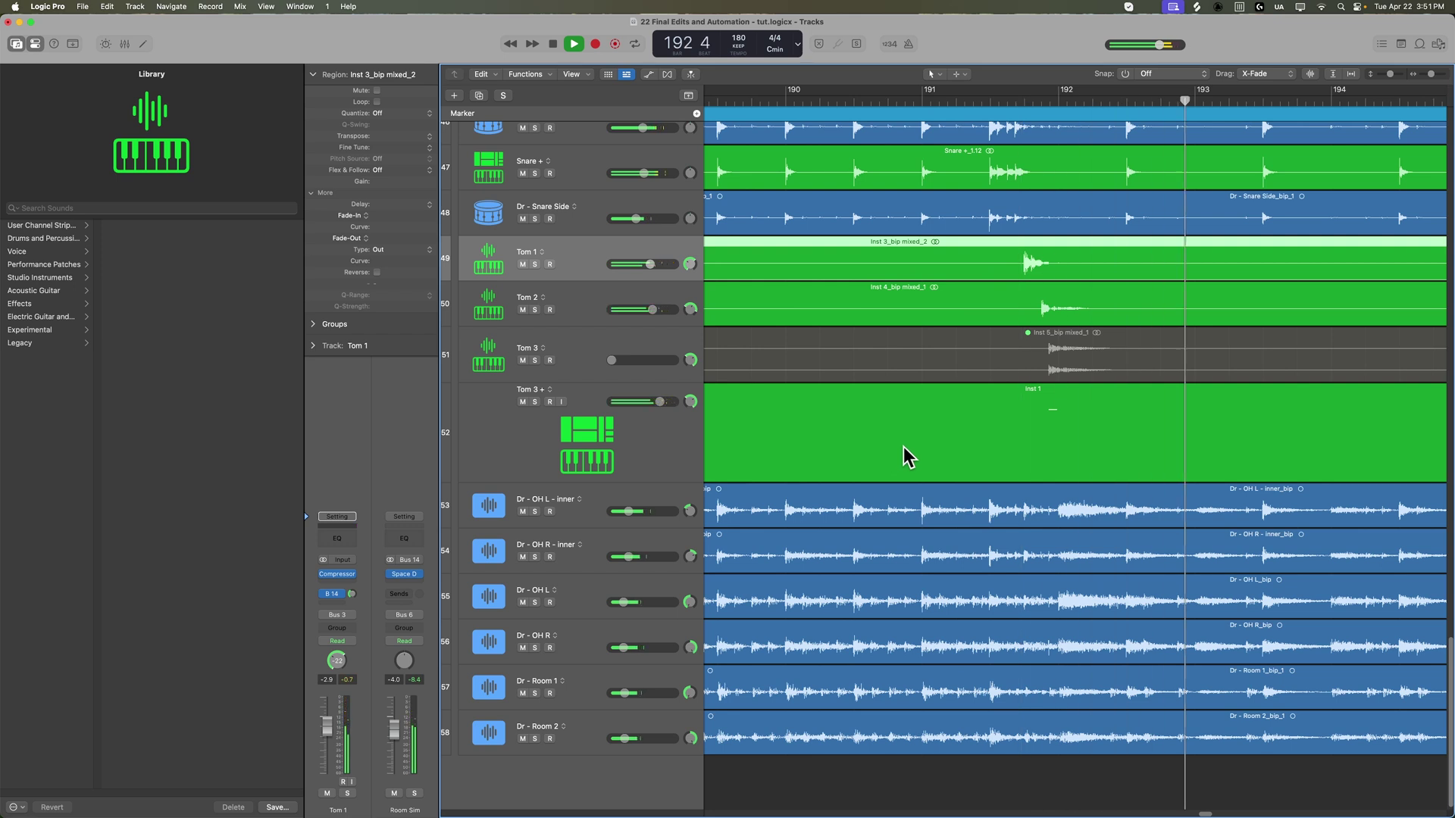
Insert a stereo Channel EQ before the Compressor on the Tom 3 + track, boost 4800 Hz by 2.4 dB and audition it.
left_click(610, 439)
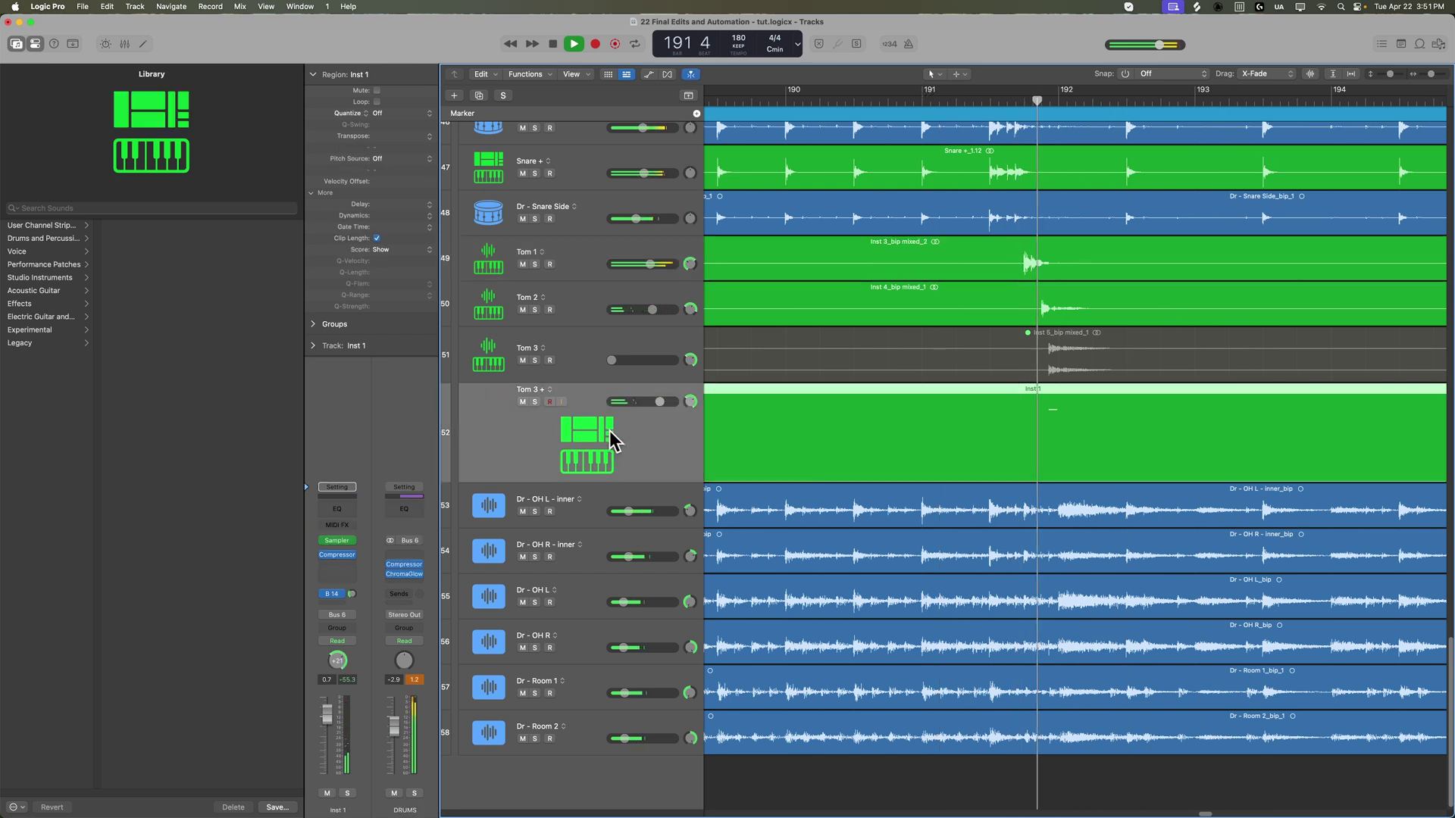
left_click(337, 554)
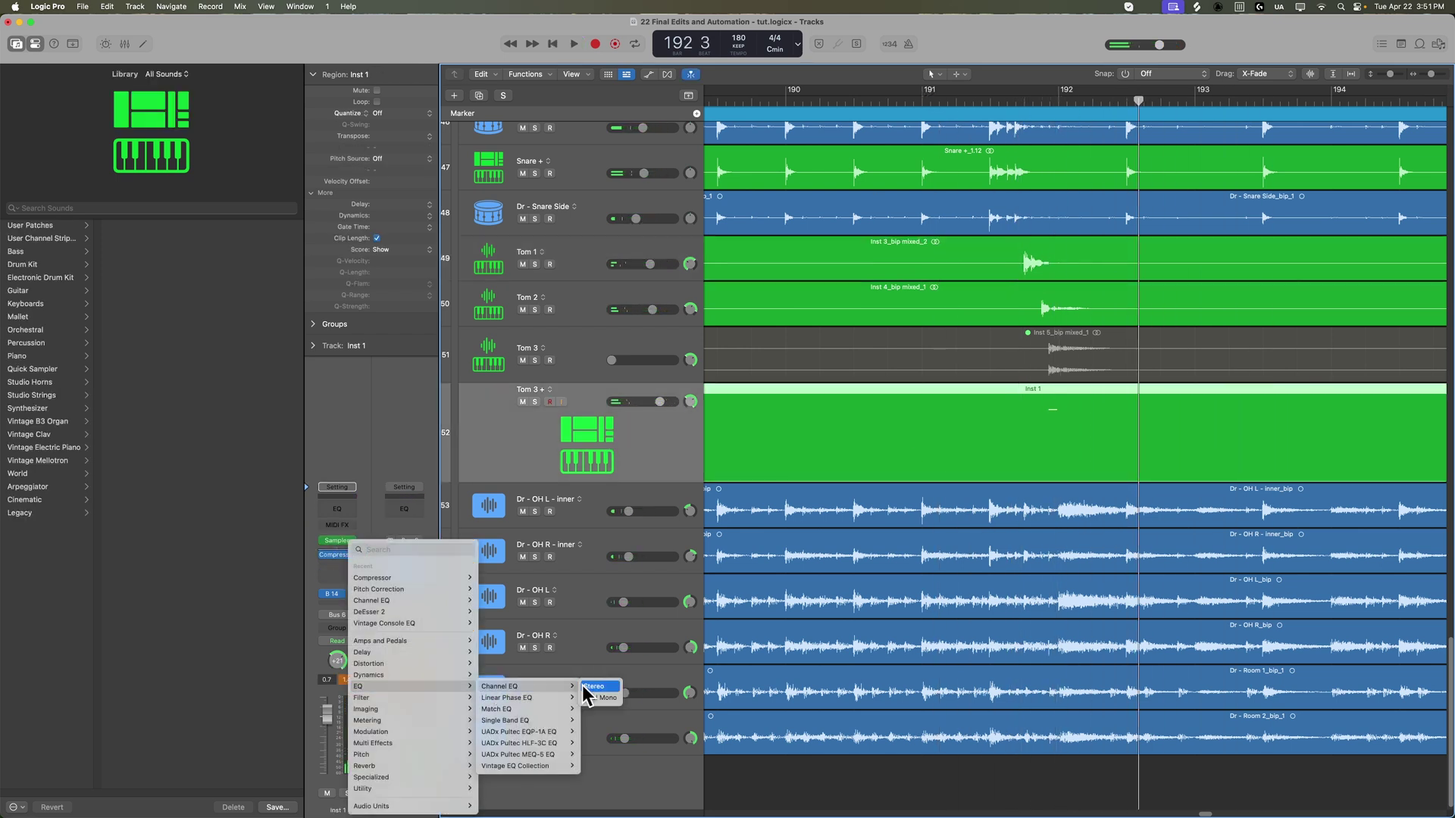
left_click(594, 688)
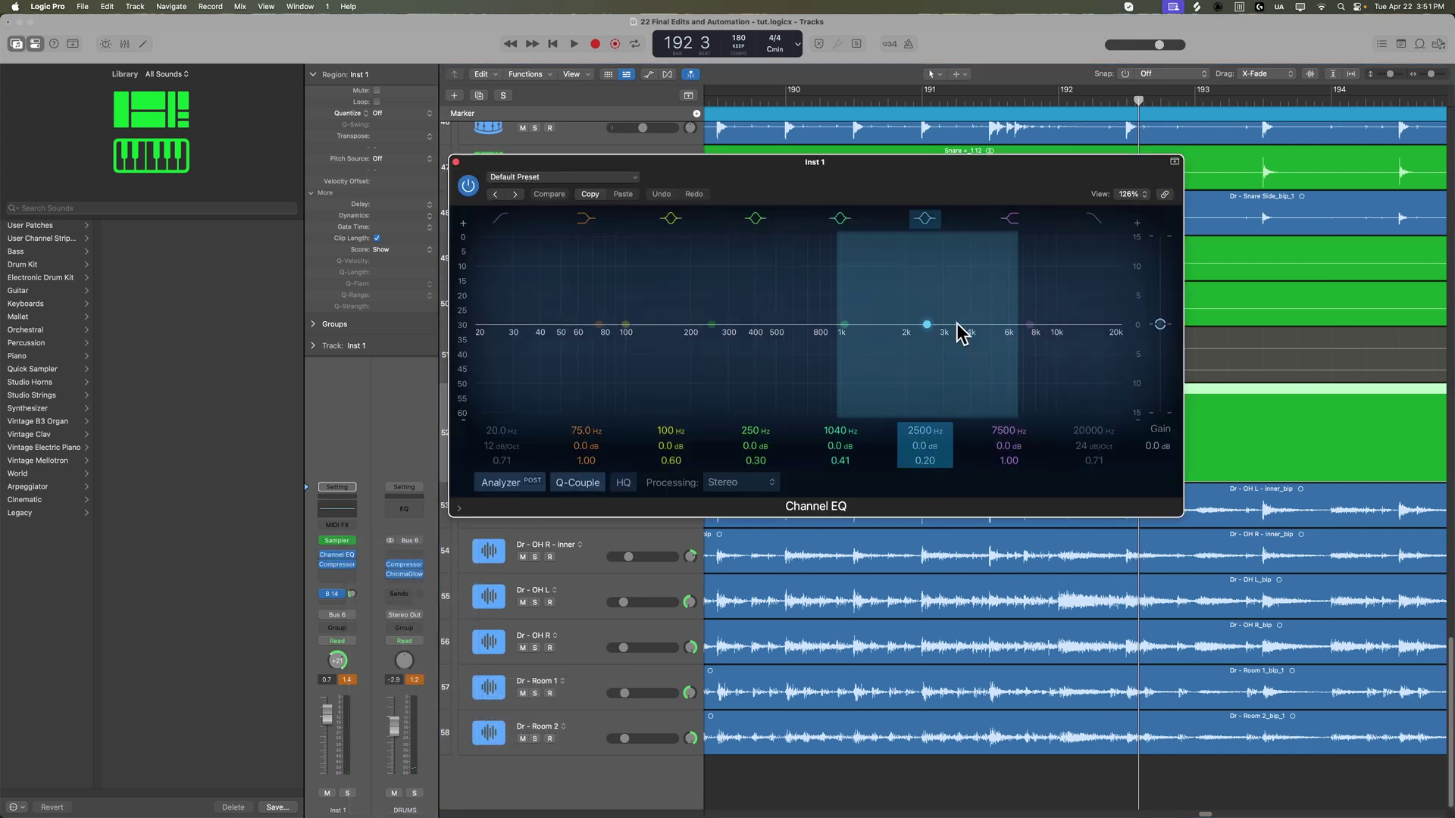
left_click_drag(961, 328, 999, 310)
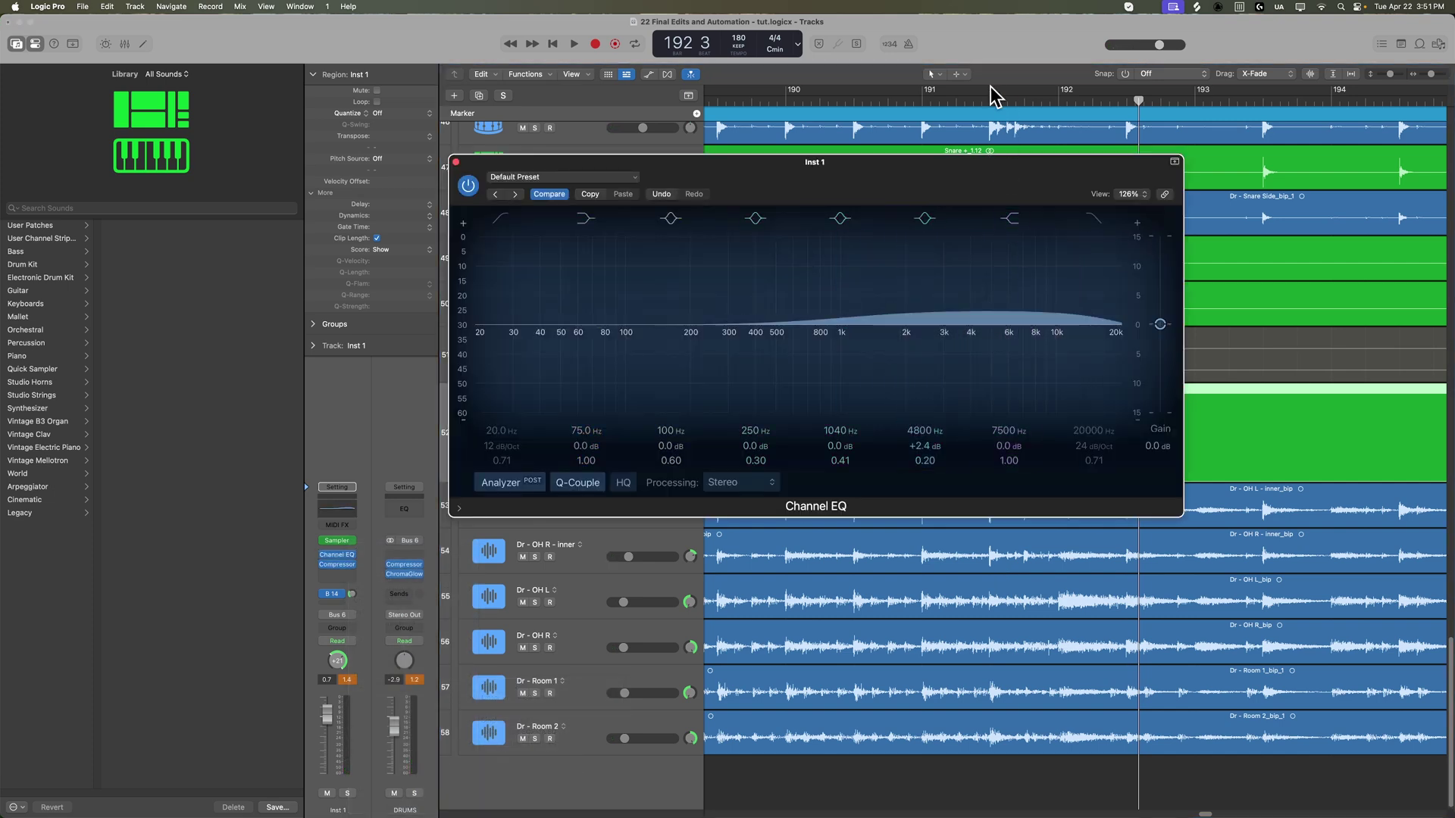
key("space")
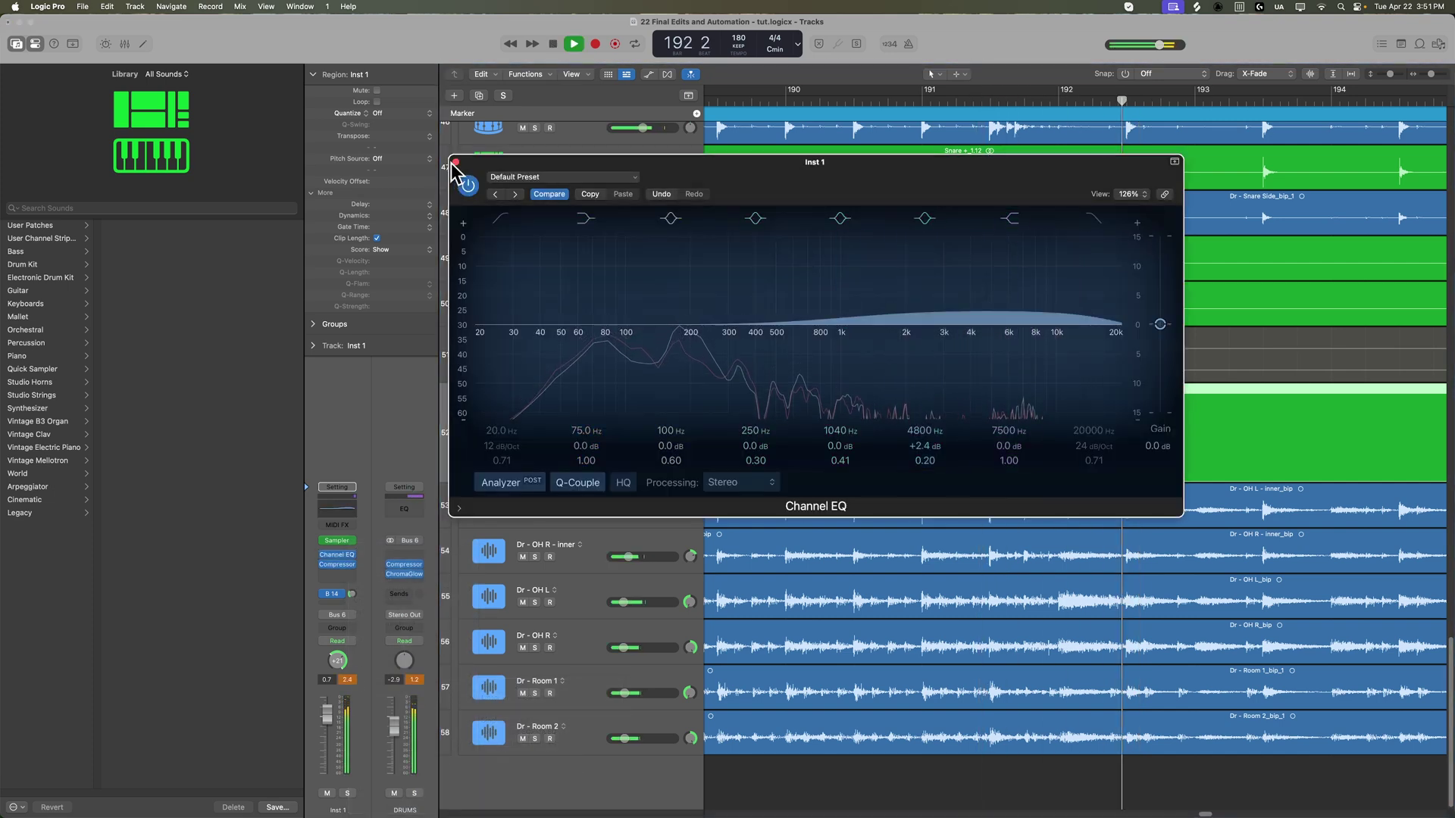
left_click(455, 162)
Play the tom fill from about bar 205 into the last chorus and stop playback with the whole song in view.
scroll(1036, 362, "right", 10)
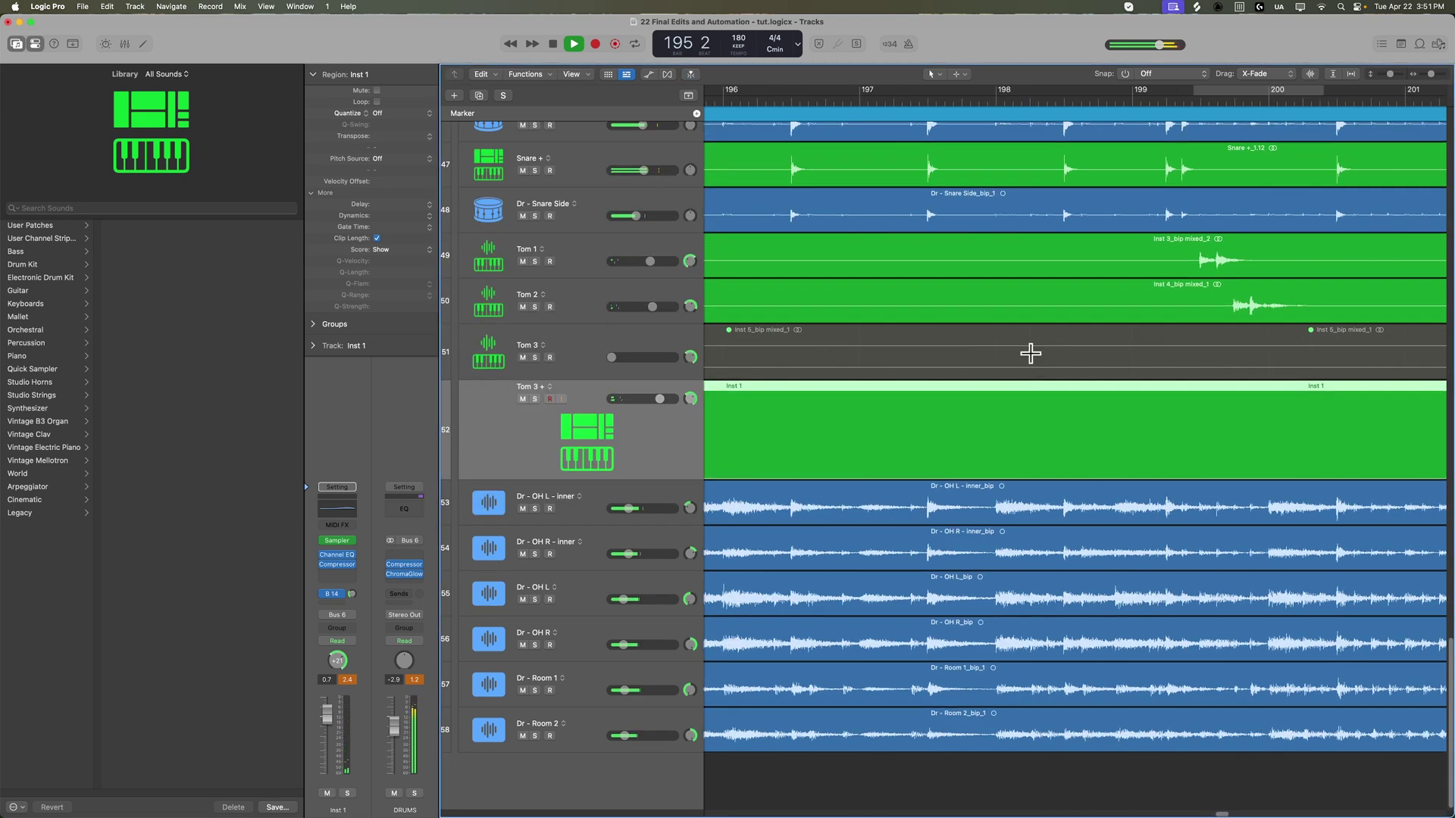
key("super+Left")
key("super+Left")
key("super+Left")
key("super+Left")
key("super+Left")
key("super+Left")
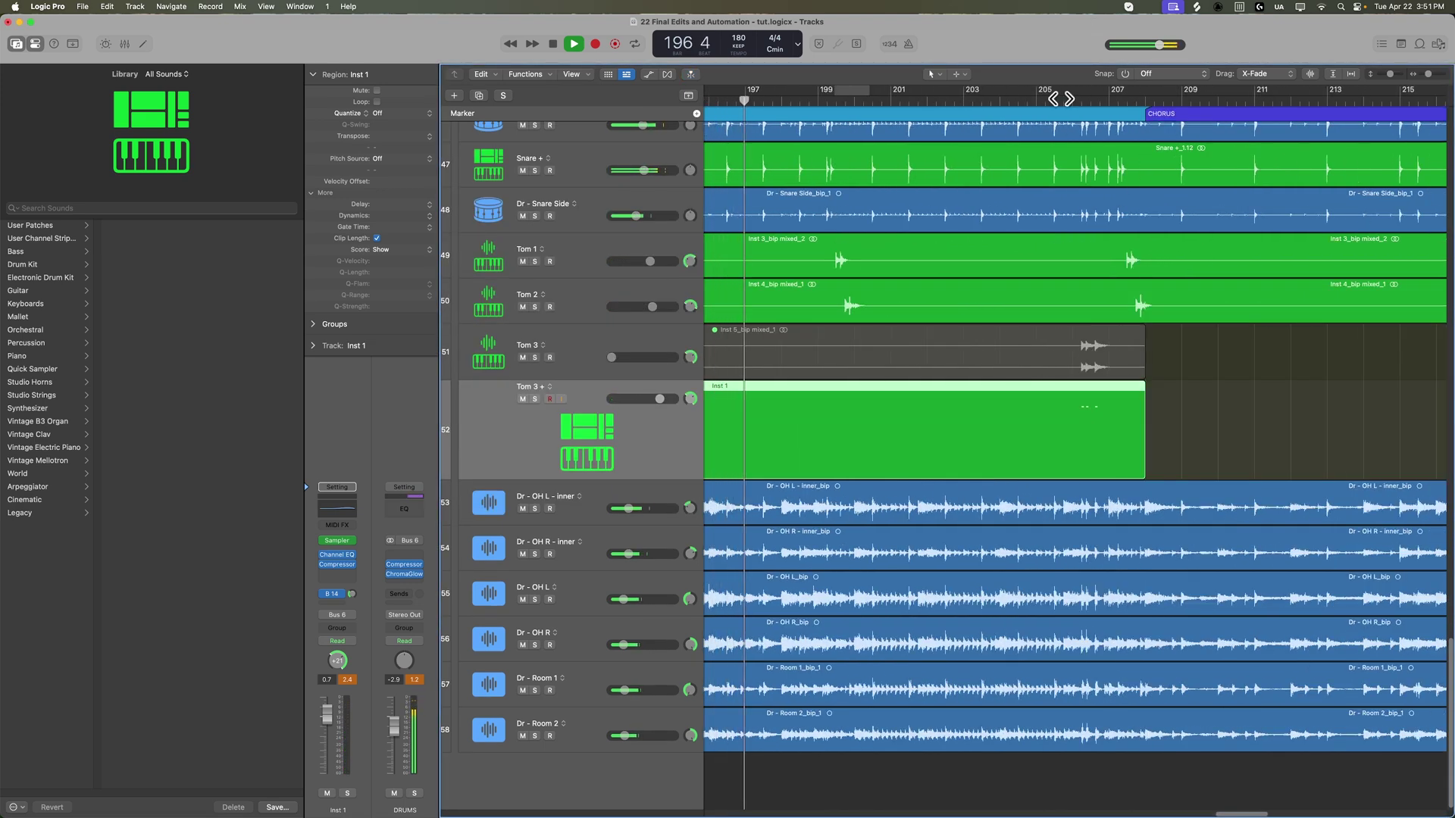
left_click(1061, 98)
left_click(1221, 425)
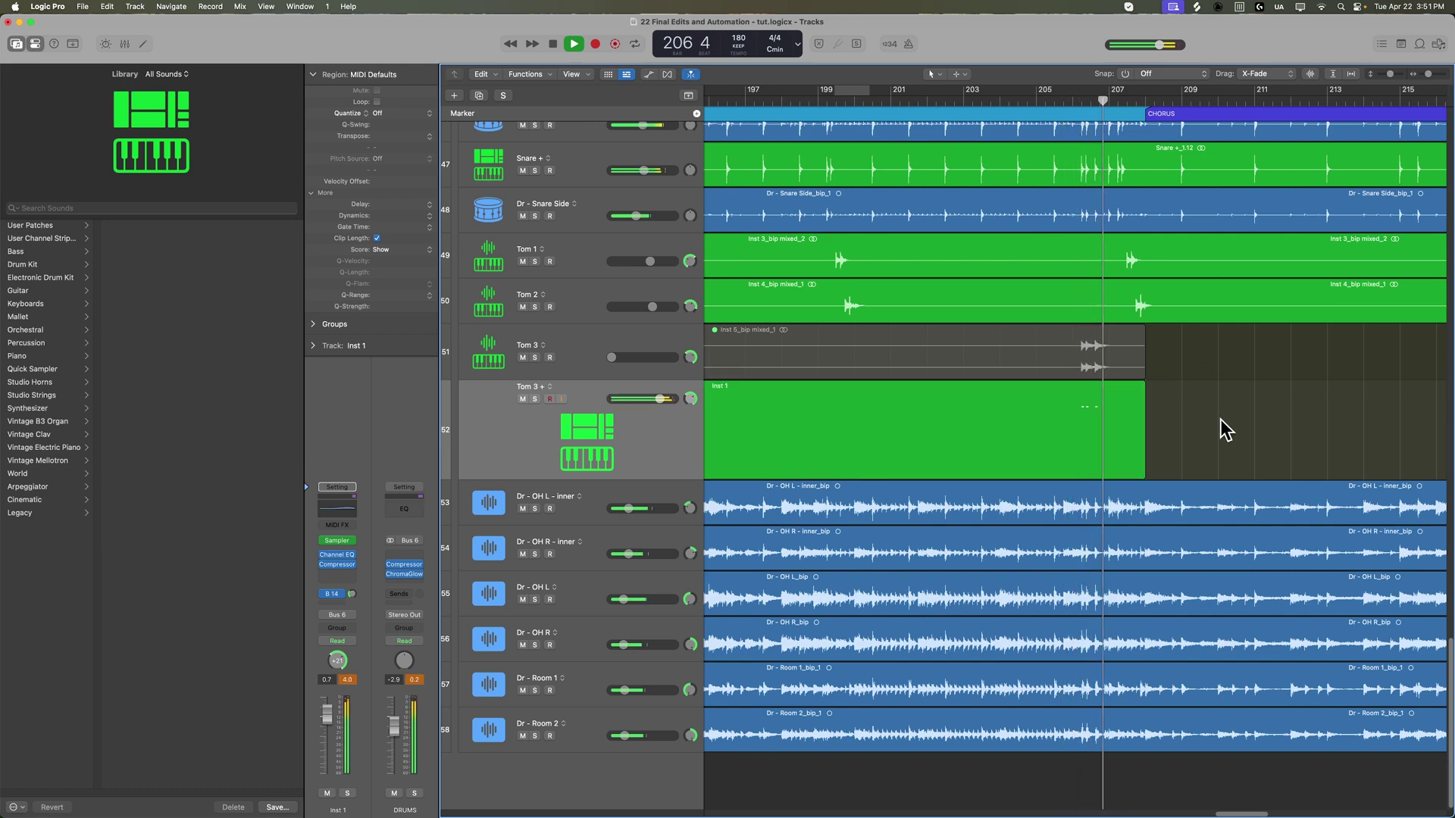
key("super+Right")
key("super+Right")
key("super+Right")
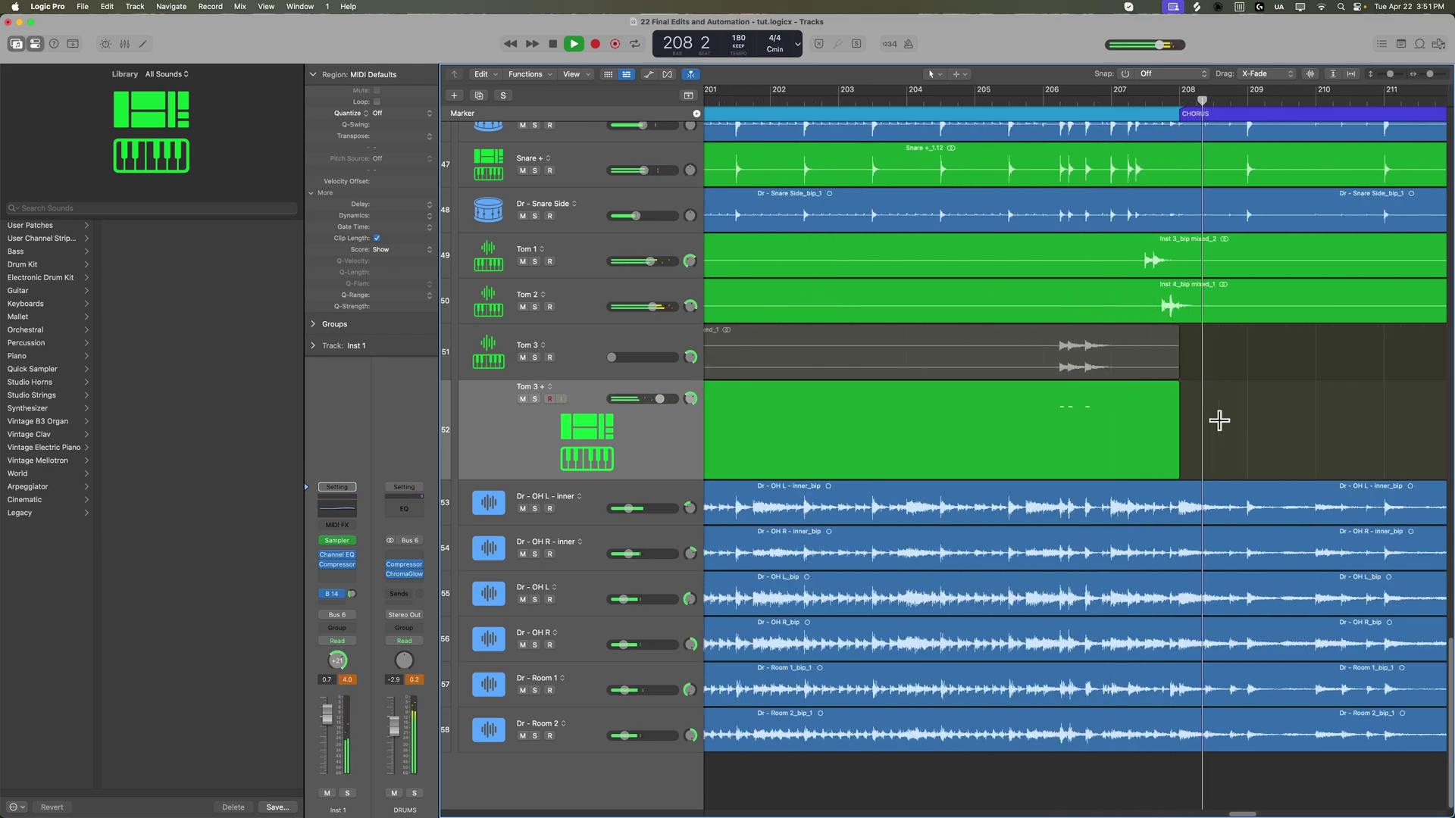
key("super+Left")
key("super+Left")
key("super+Left")
key("super+Left")
key("super+Left")
key("super+Left")
key("super+Left")
key("super+Left")
key("super+Left")
key("super+Left")
key("super+Left")
key("super+Left")
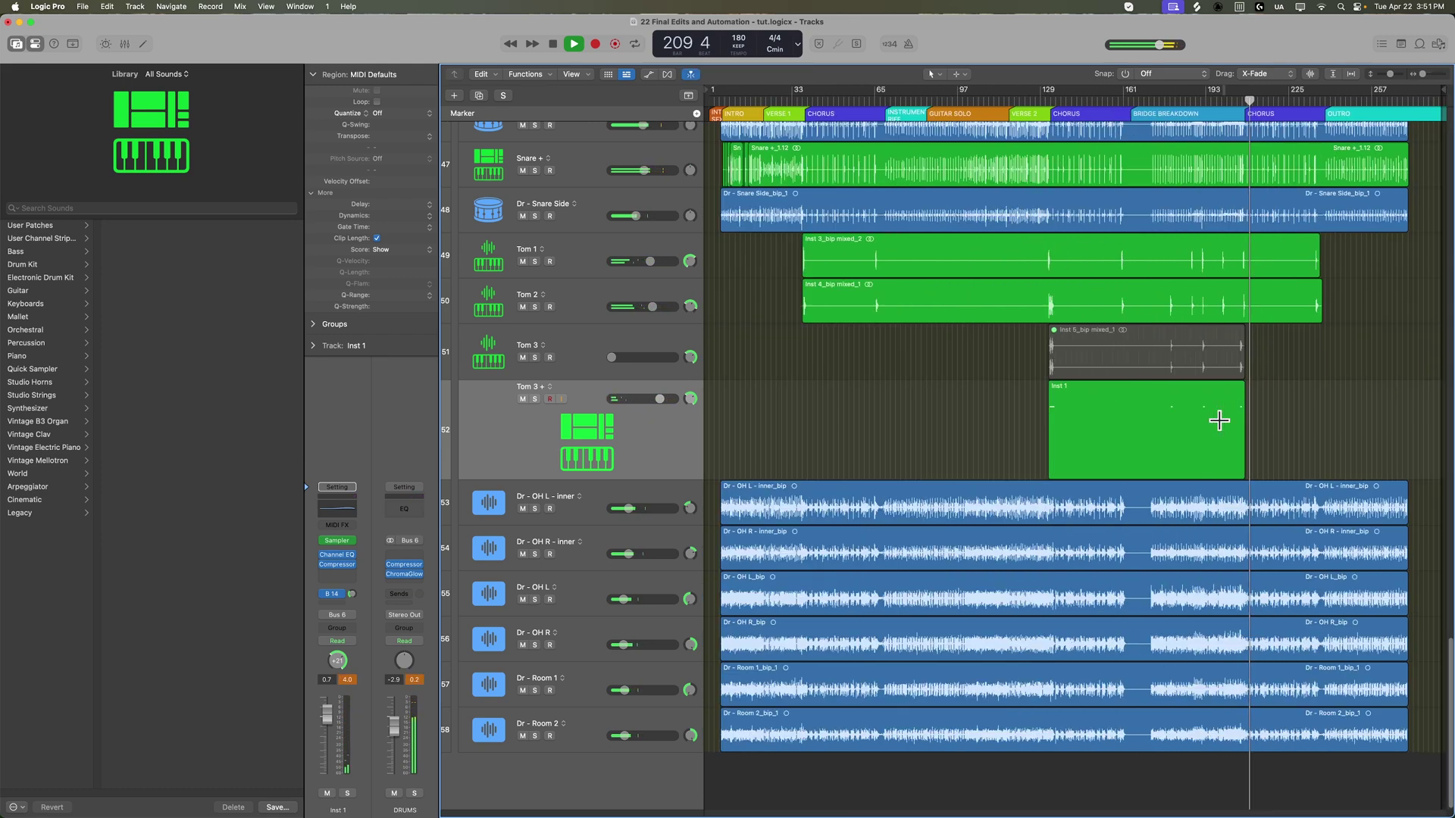
key("space")
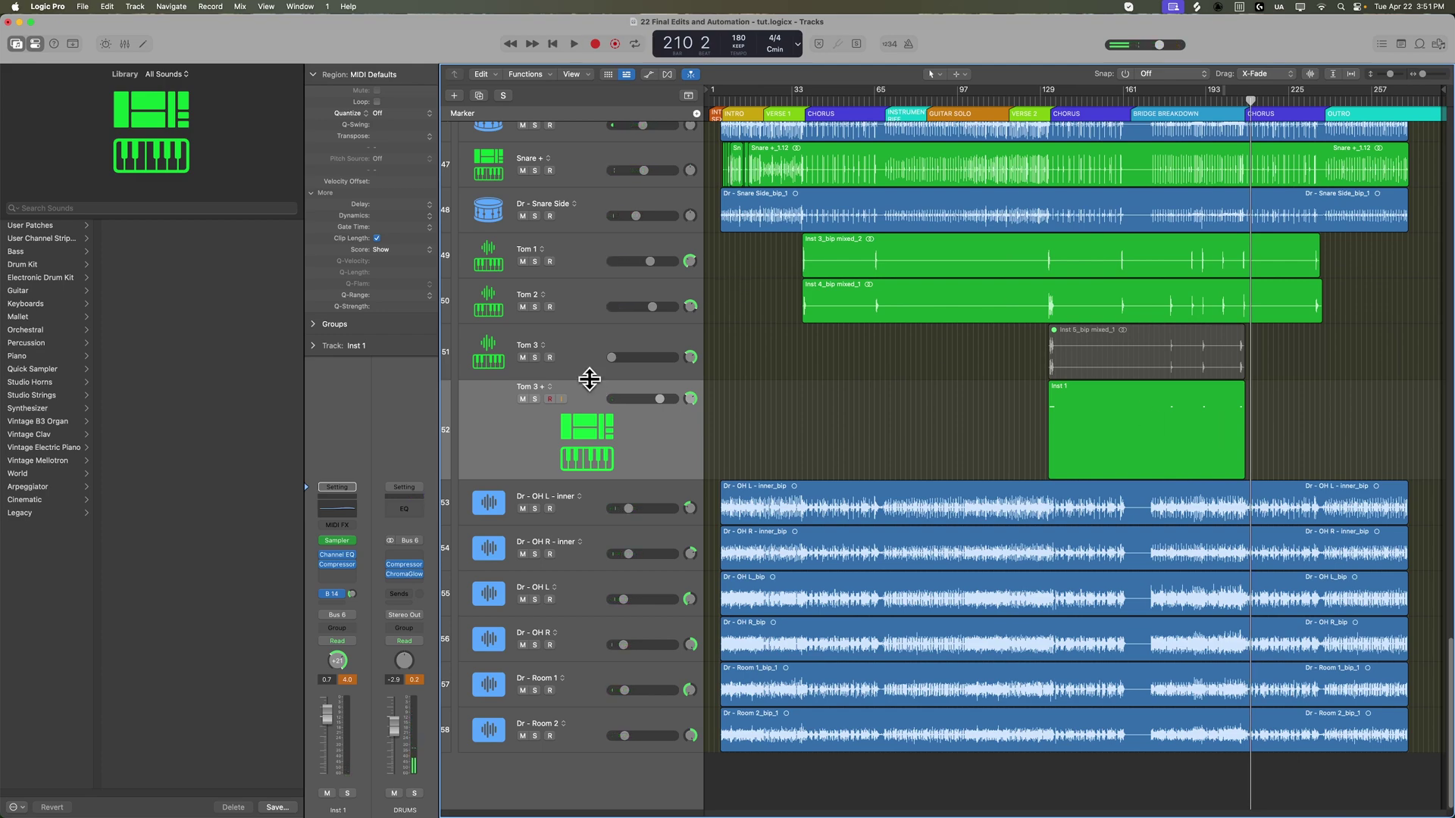
Collapse the LD VX BUSS, BGV BUSS, LEADS, RHYTHM GTRS and DRUMS track stacks.
scroll(588, 376, "up", 20)
scroll(649, 462, "up", 6)
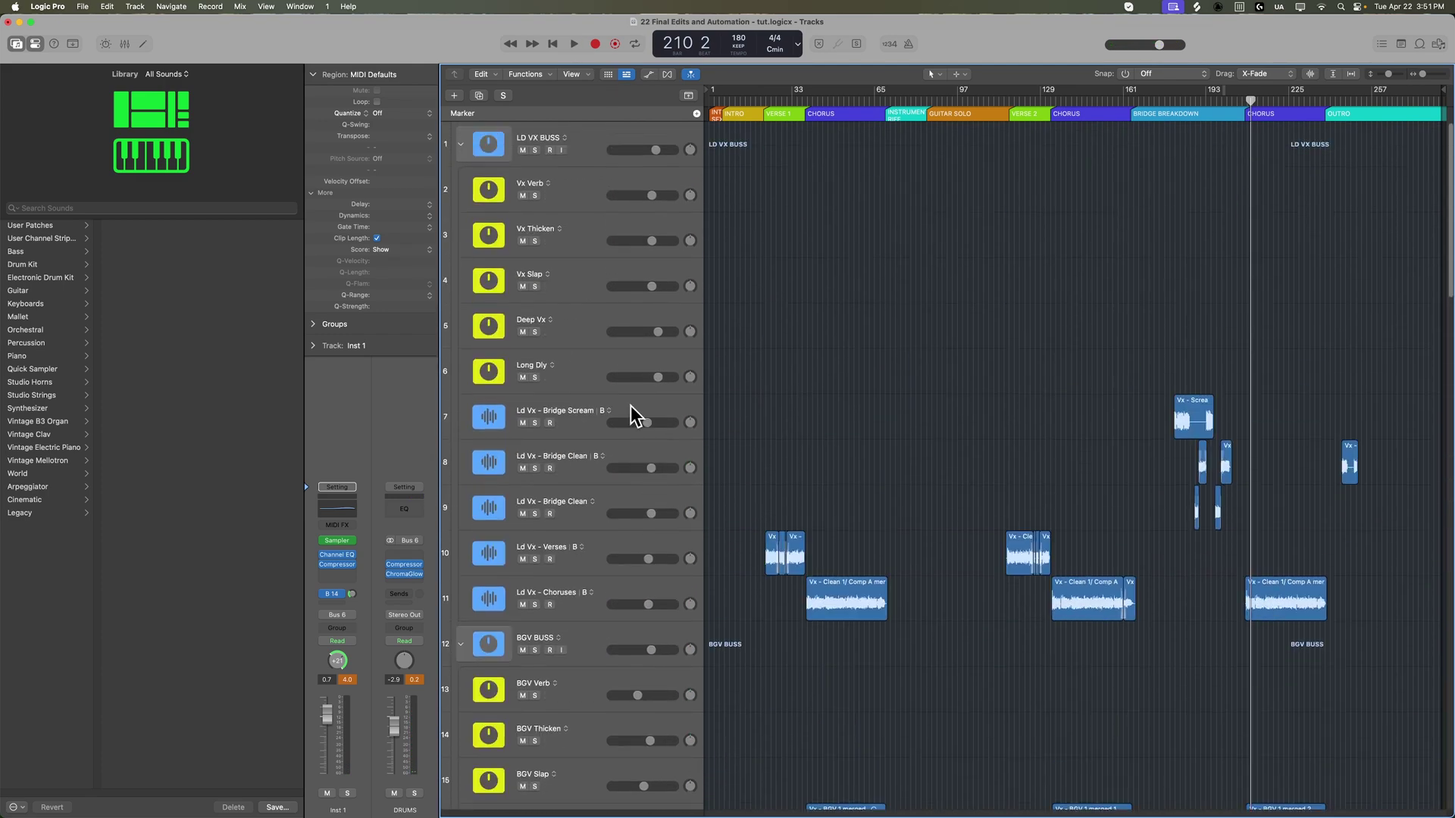
left_click(461, 144)
left_click(461, 189)
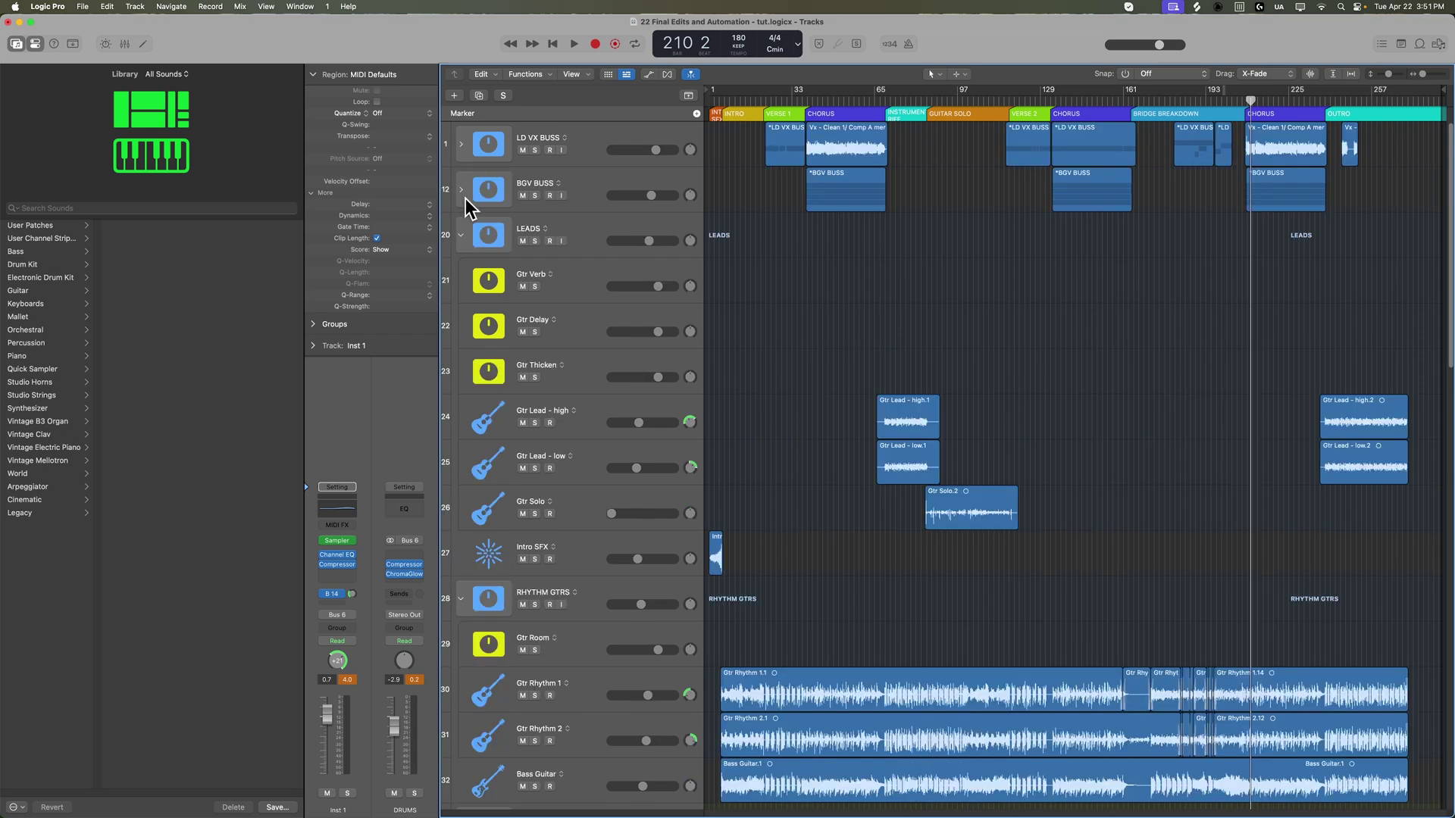
left_click(460, 235)
left_click(461, 326)
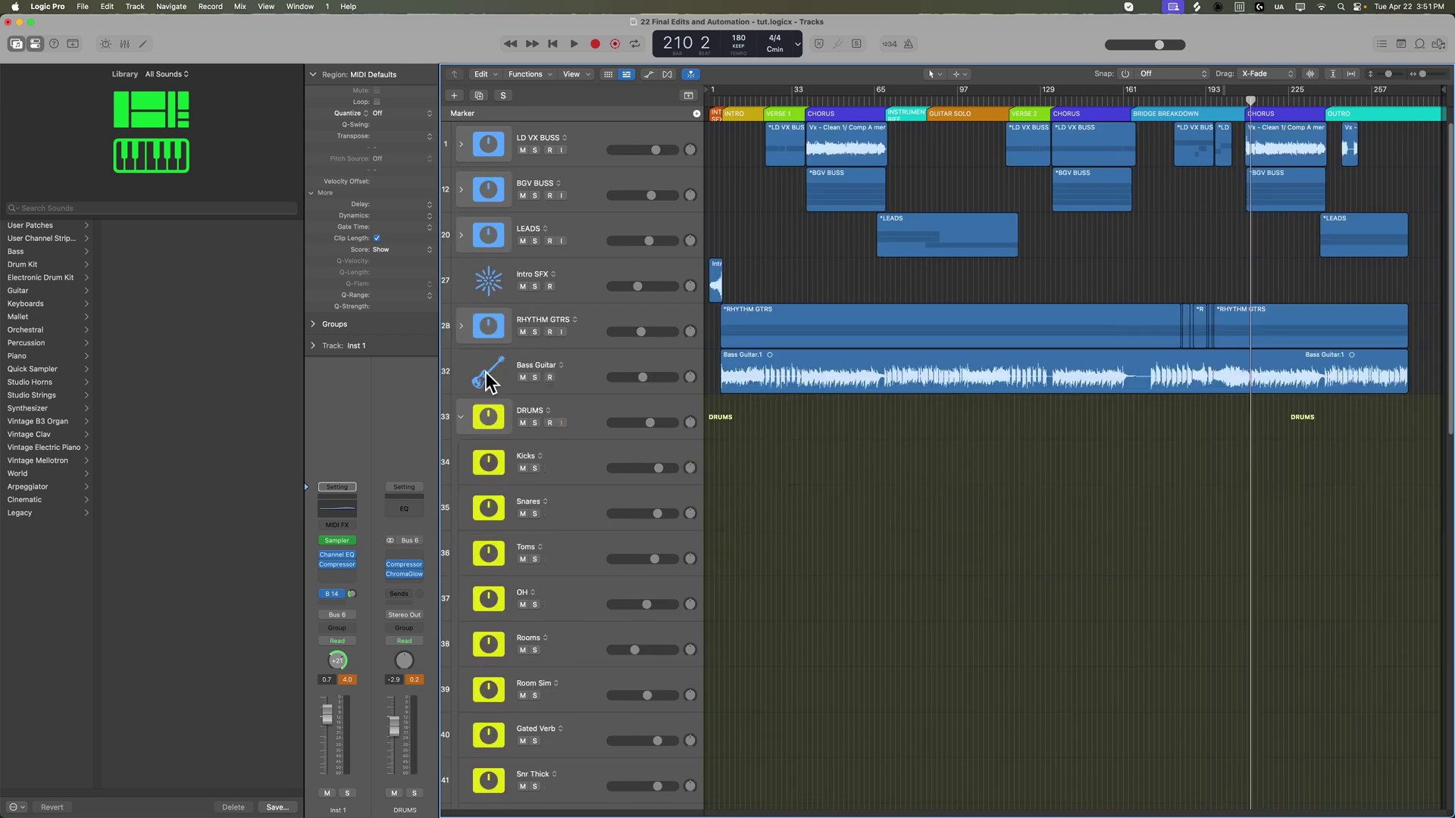
left_click(460, 418)
Select the Bass Guitar track, show the tracks' automation curves and hide them.
left_click(587, 375)
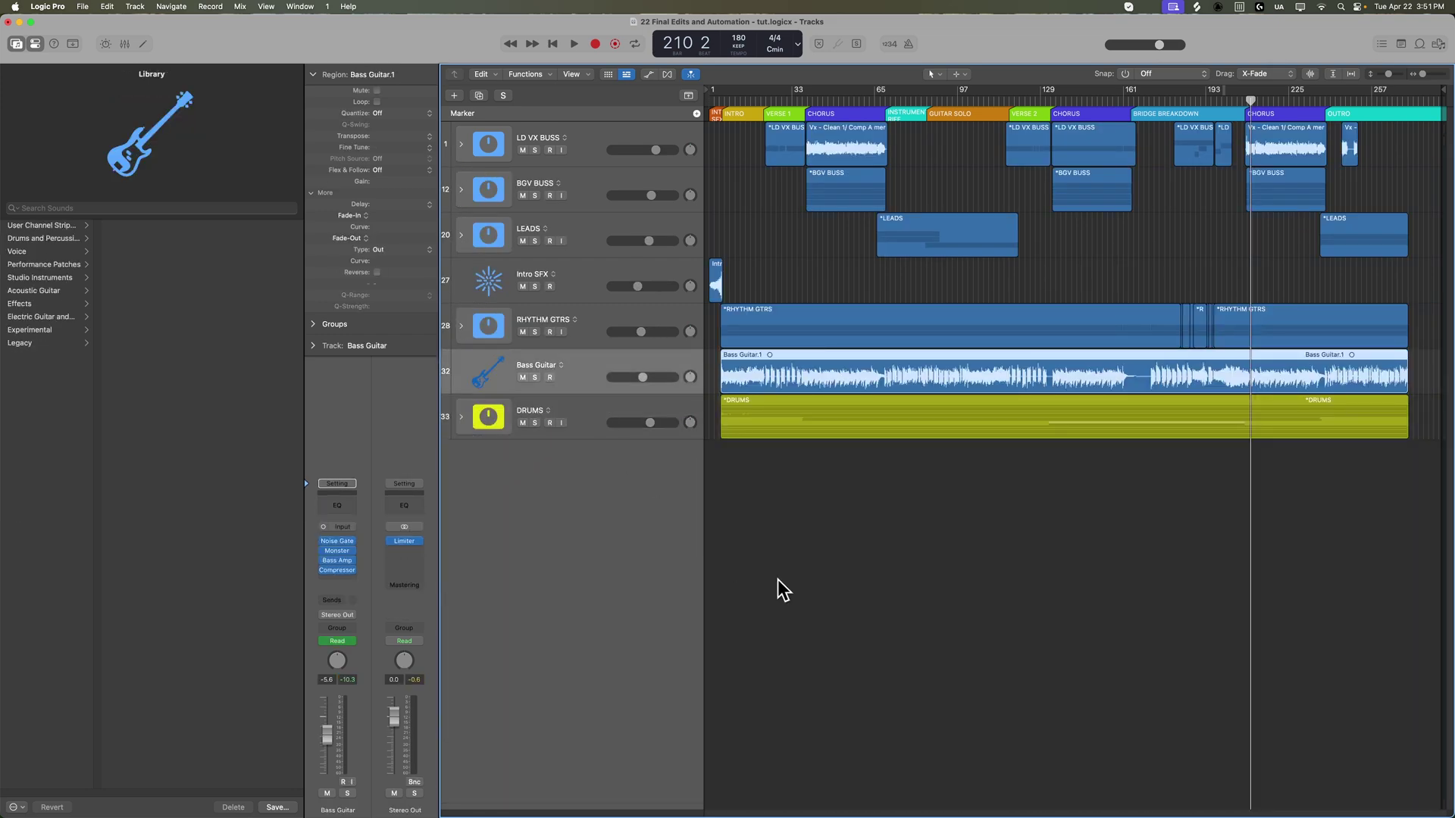
key("a")
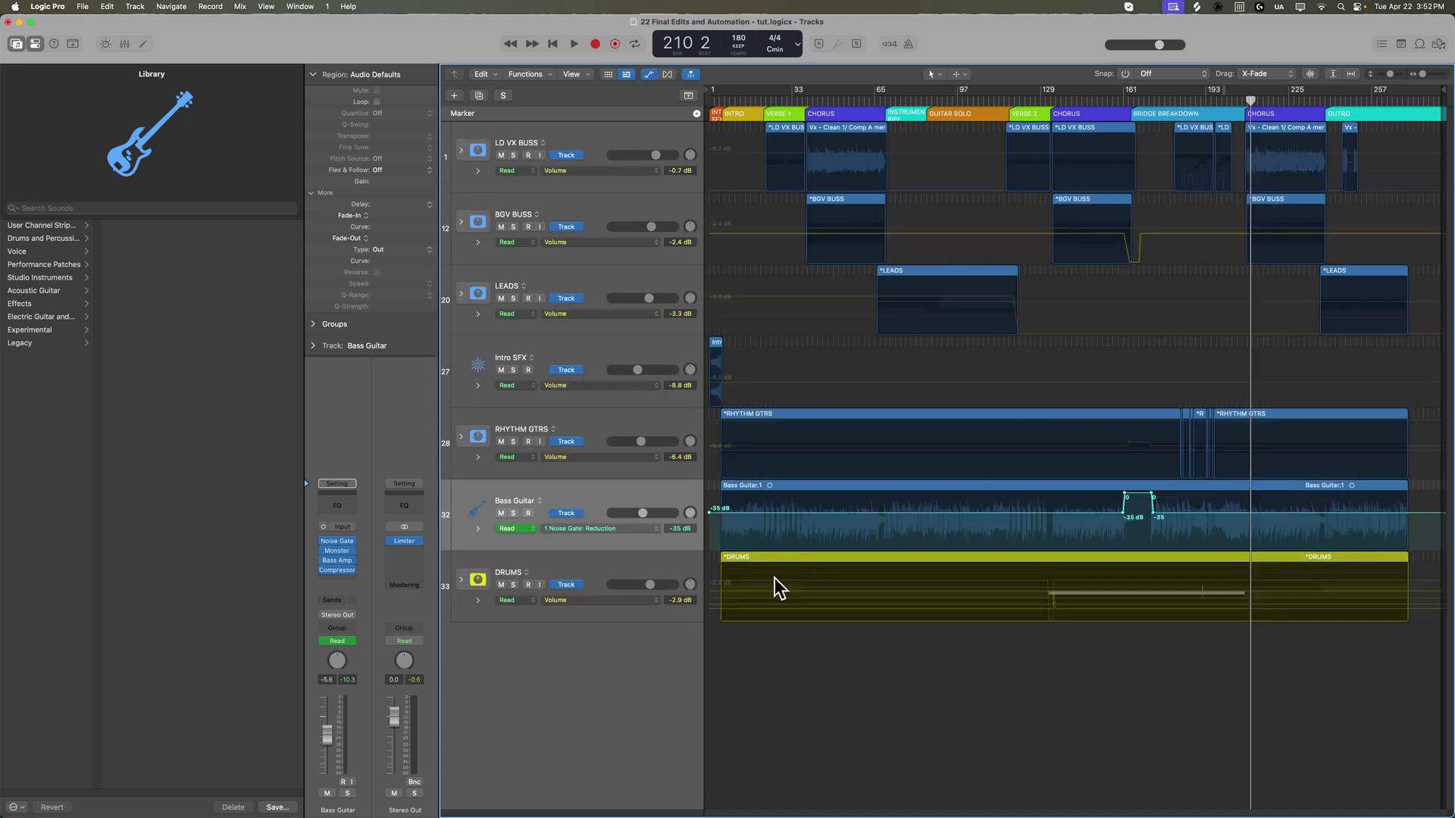
key("a")
key("a")
key("a")
Put the Bass Guitar track in a new summing stack, name the stack BASS BUSS and collapse it.
left_click(580, 506)
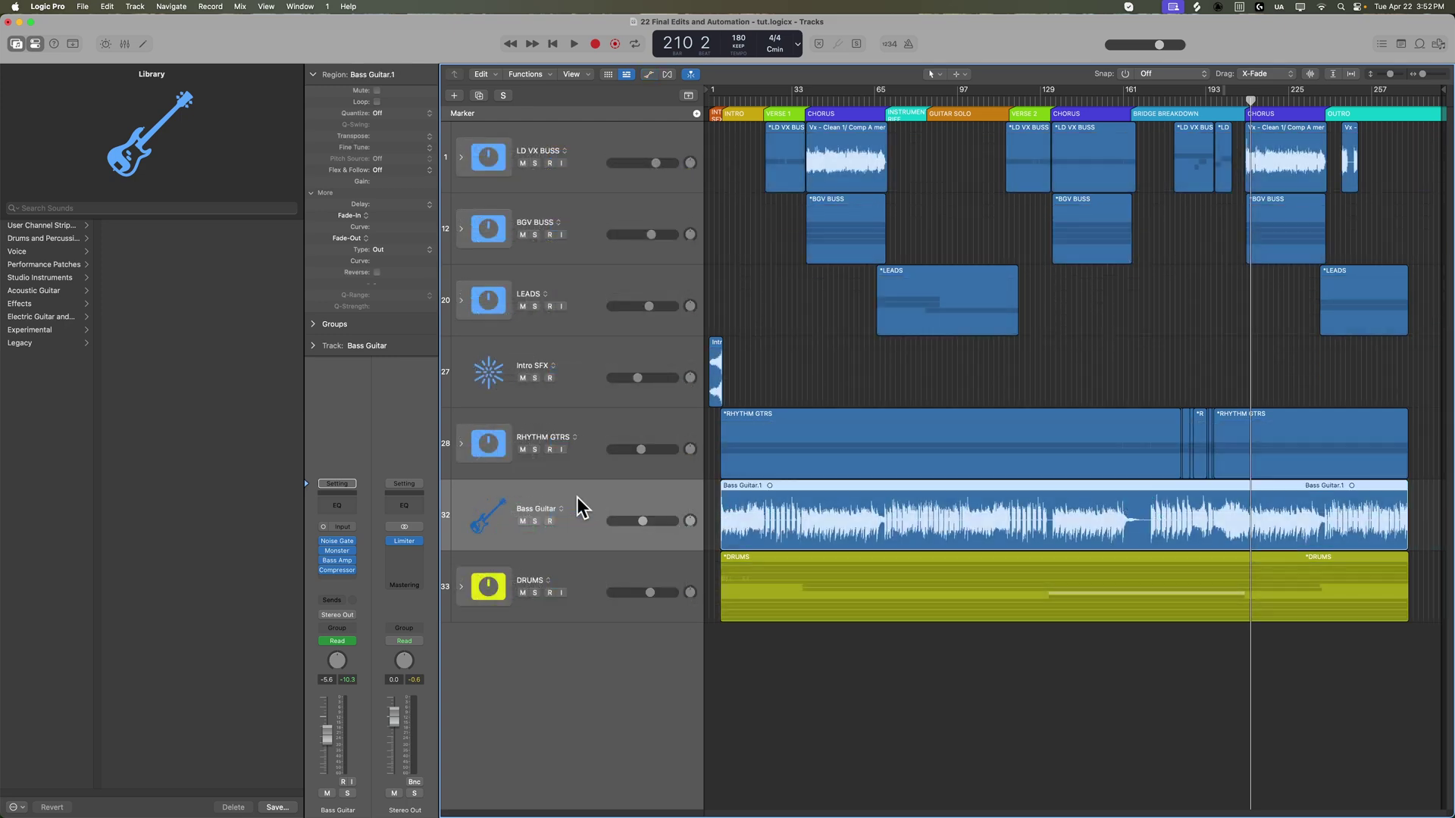
left_click(173, 7)
mouse_move(135, 7)
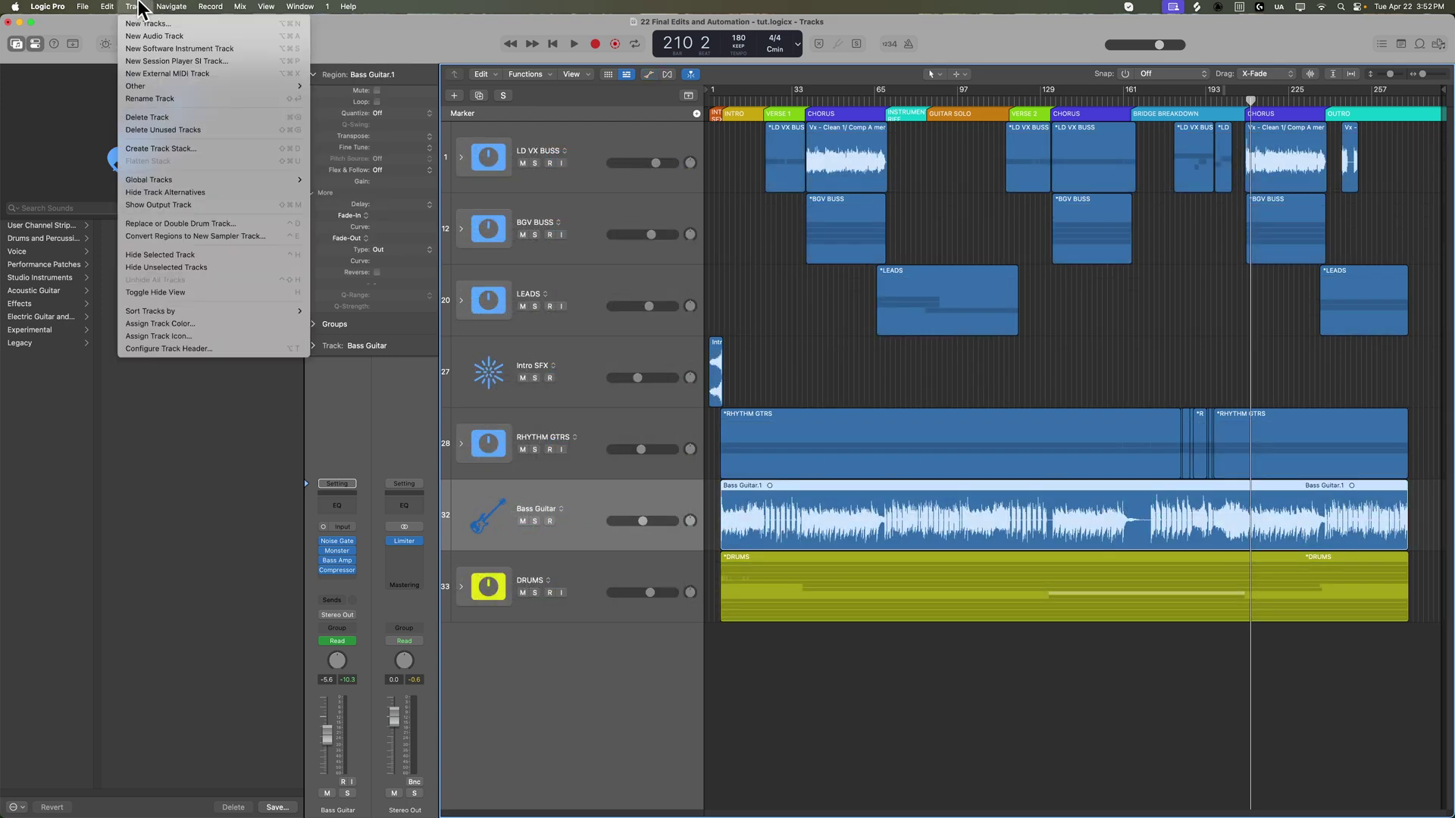
key("shift+super+d")
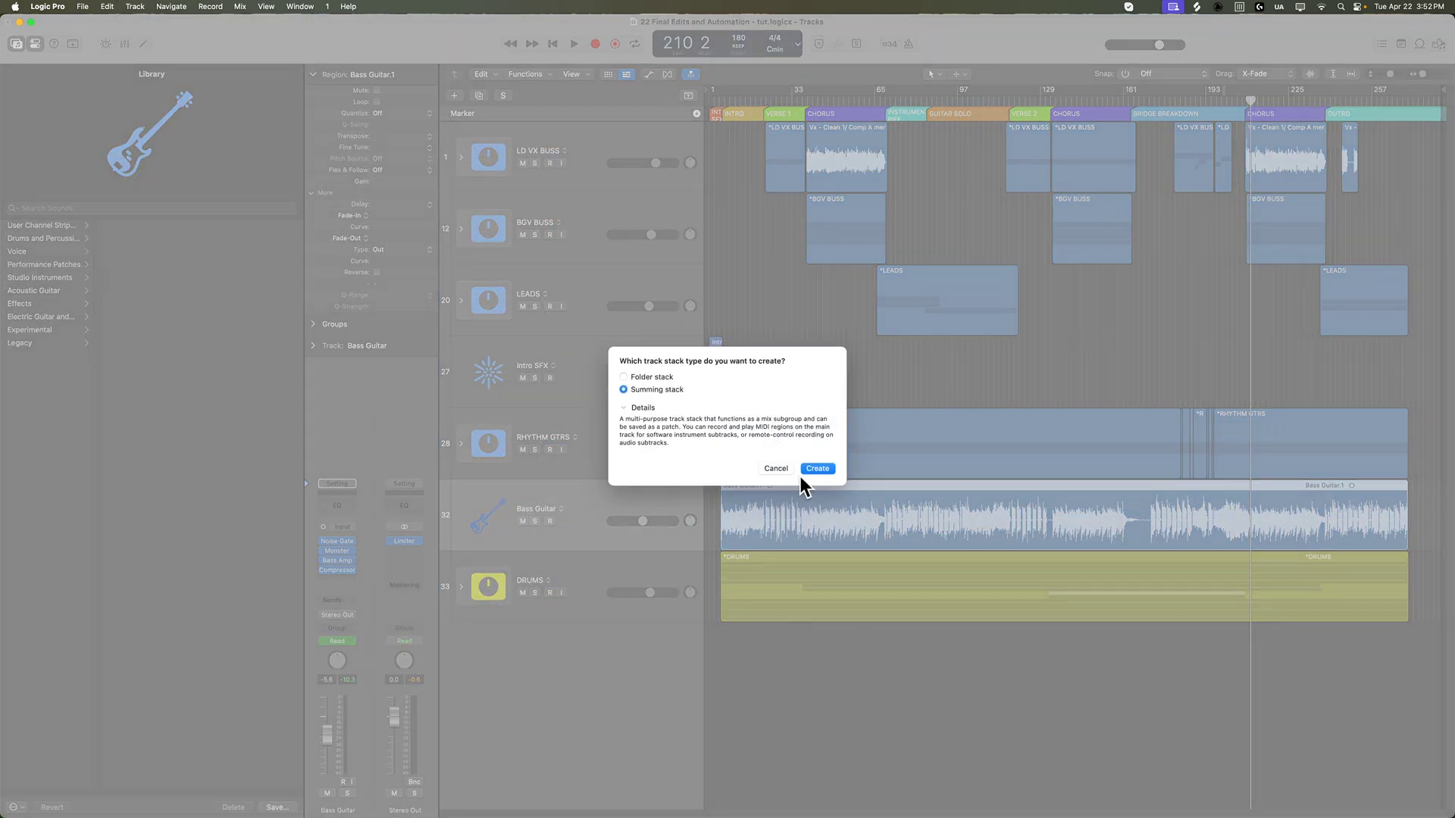
left_click(814, 470)
double_click(534, 508)
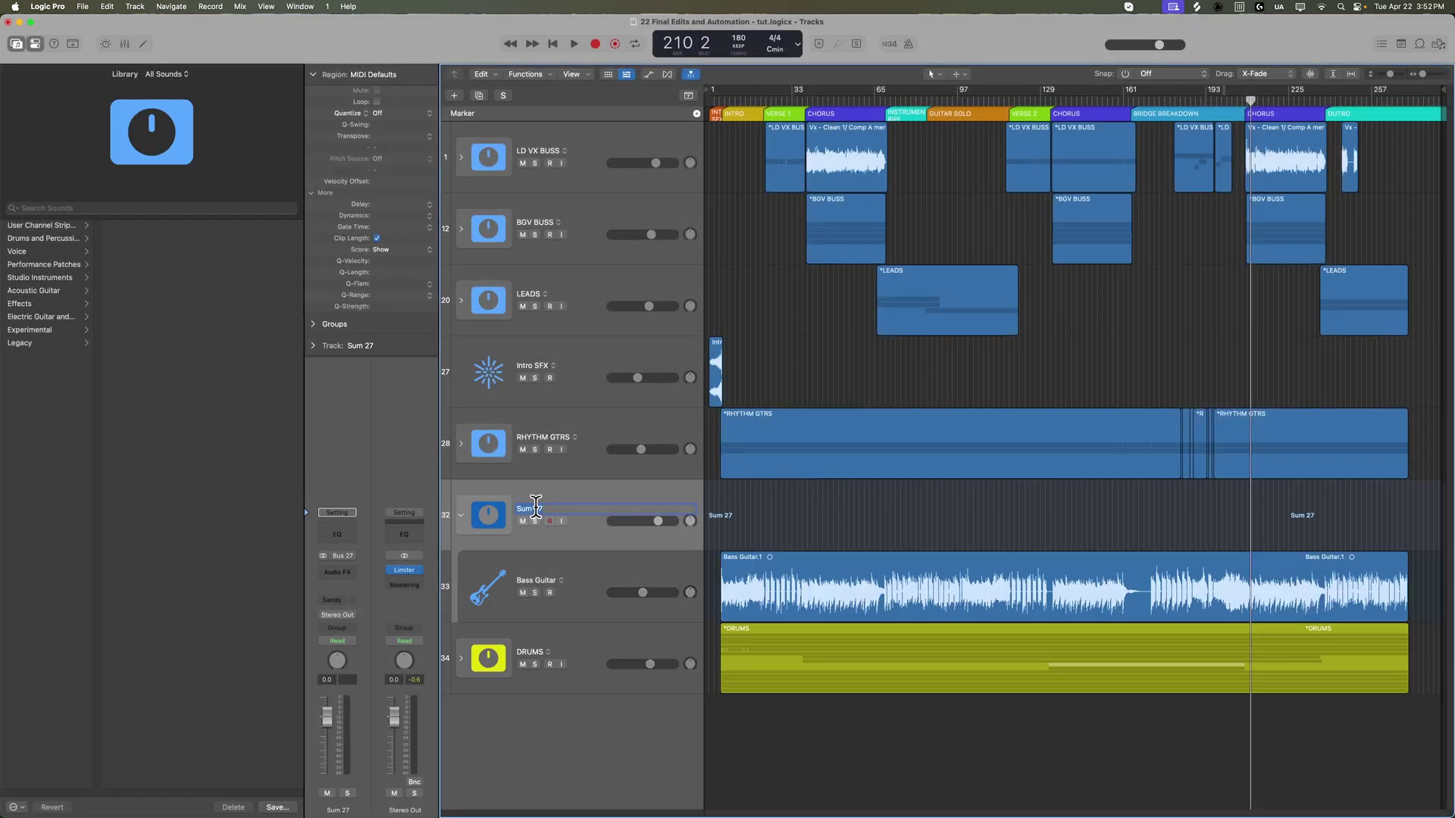
Expand the LD VX BUSS stack to check the tracks it contains and collapse it.
left_click(597, 158)
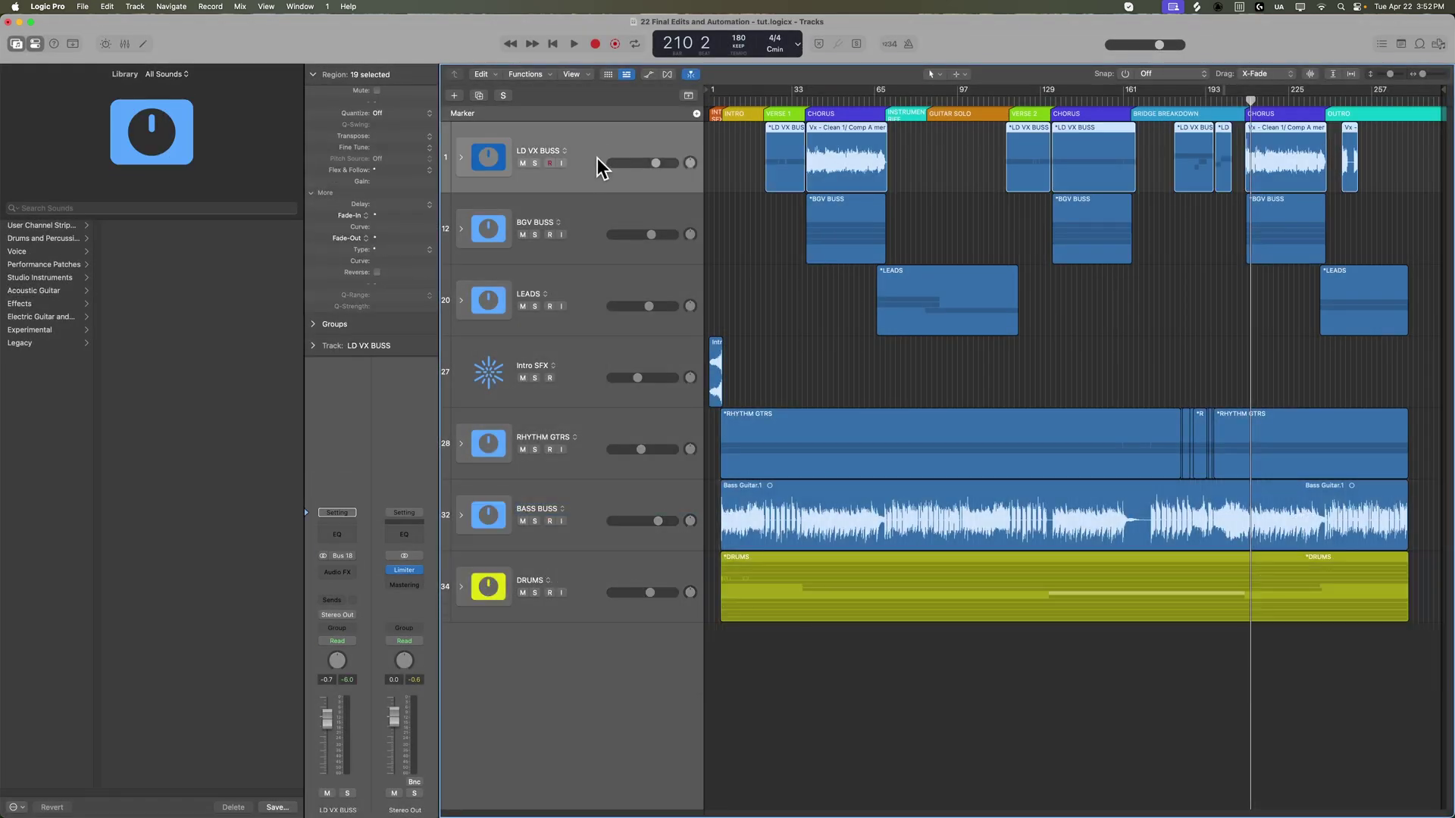
left_click(461, 157)
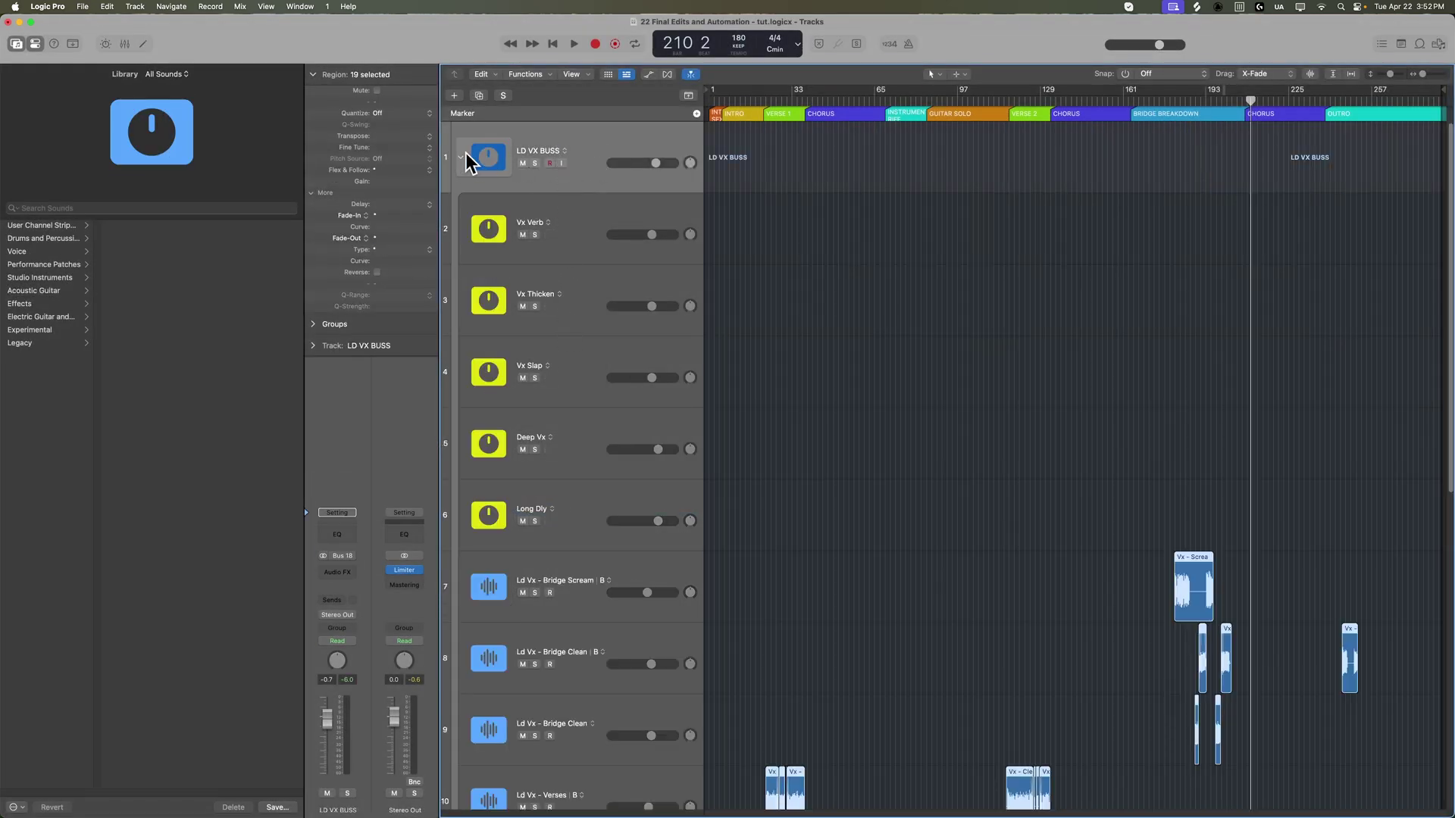
left_click(460, 157)
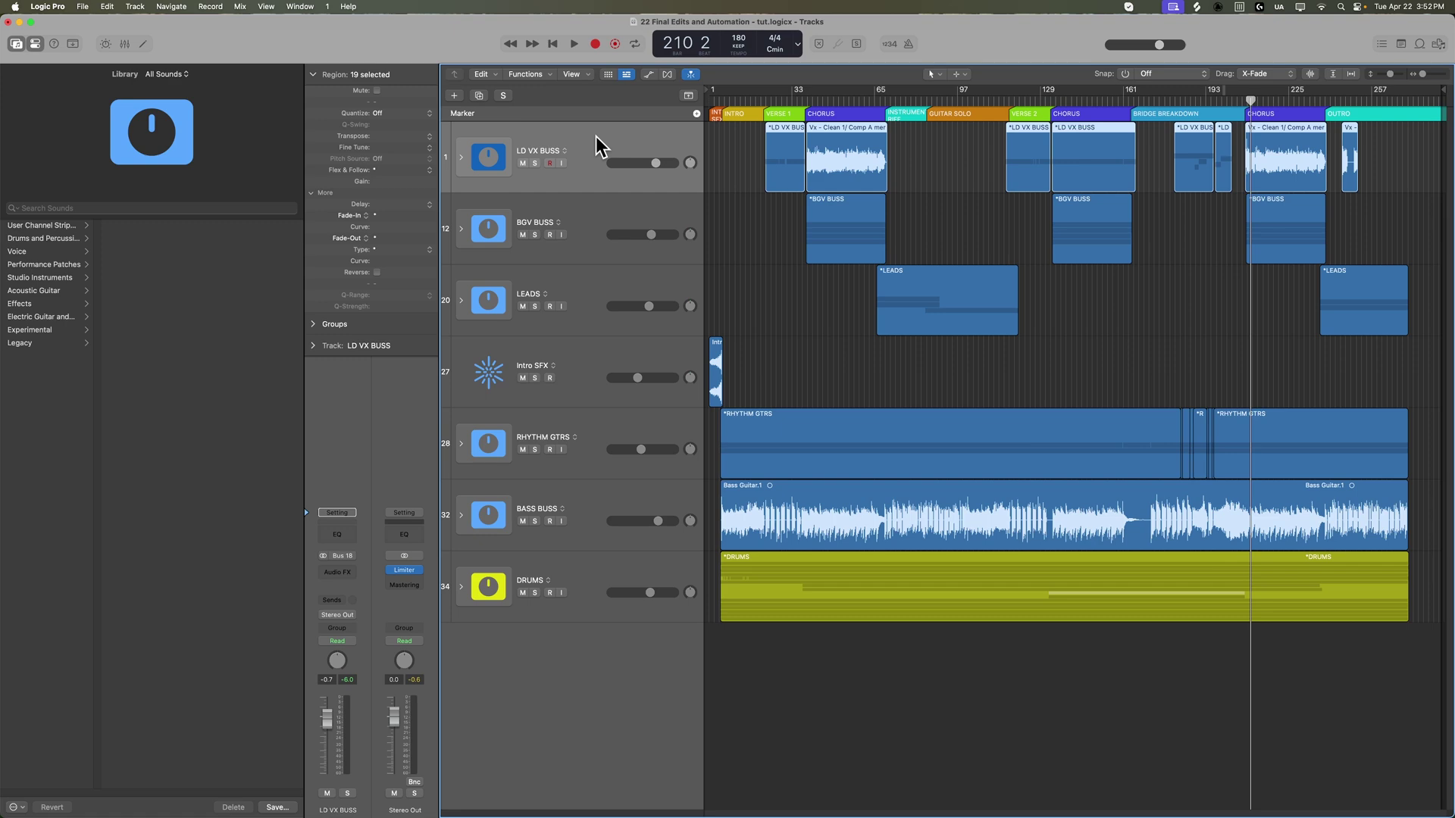
Show the mixer, set the DRUMS channel level to -2.6 dB and remove the Limiter from Stereo Out.
key("x")
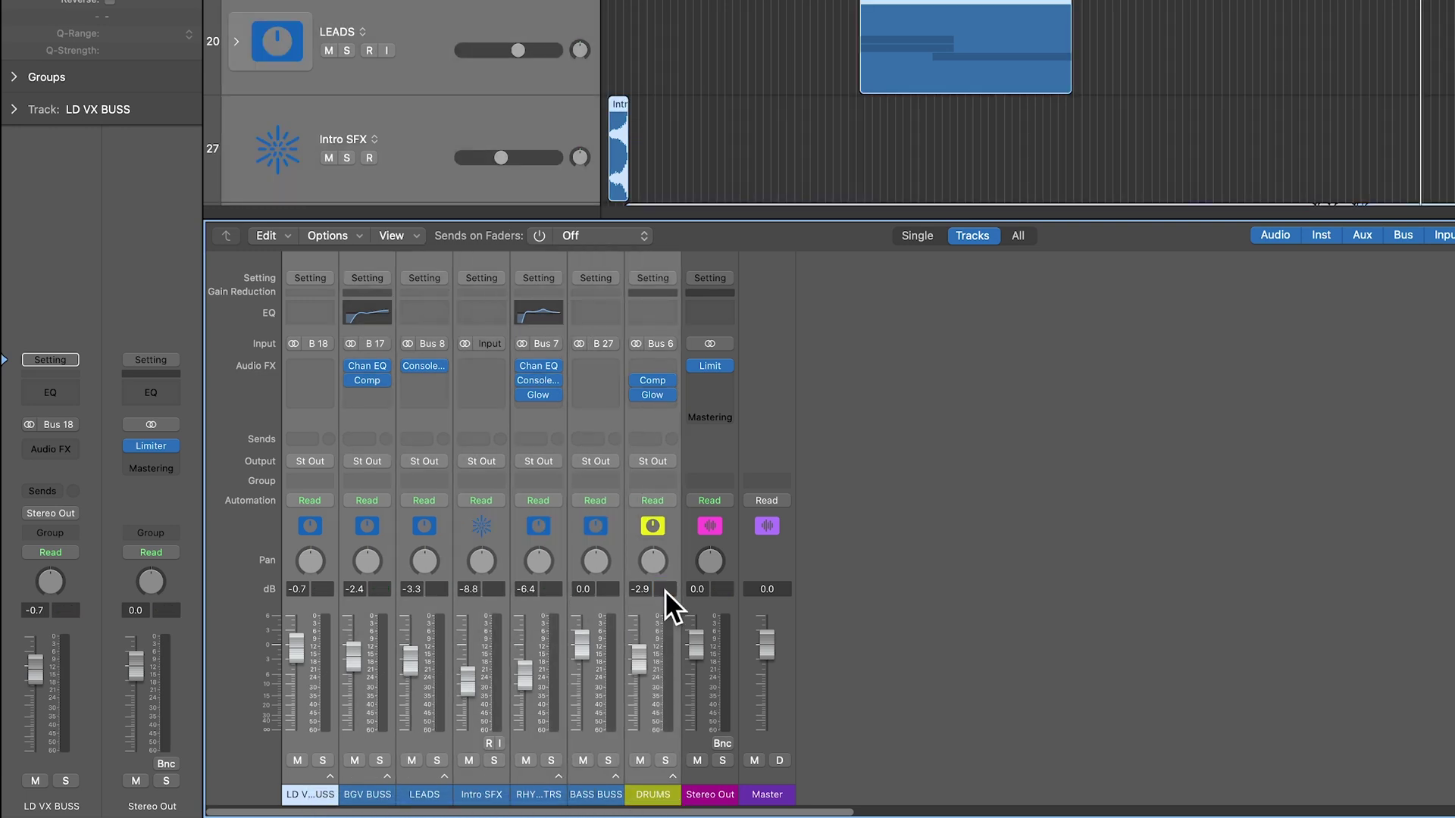
left_click(661, 778)
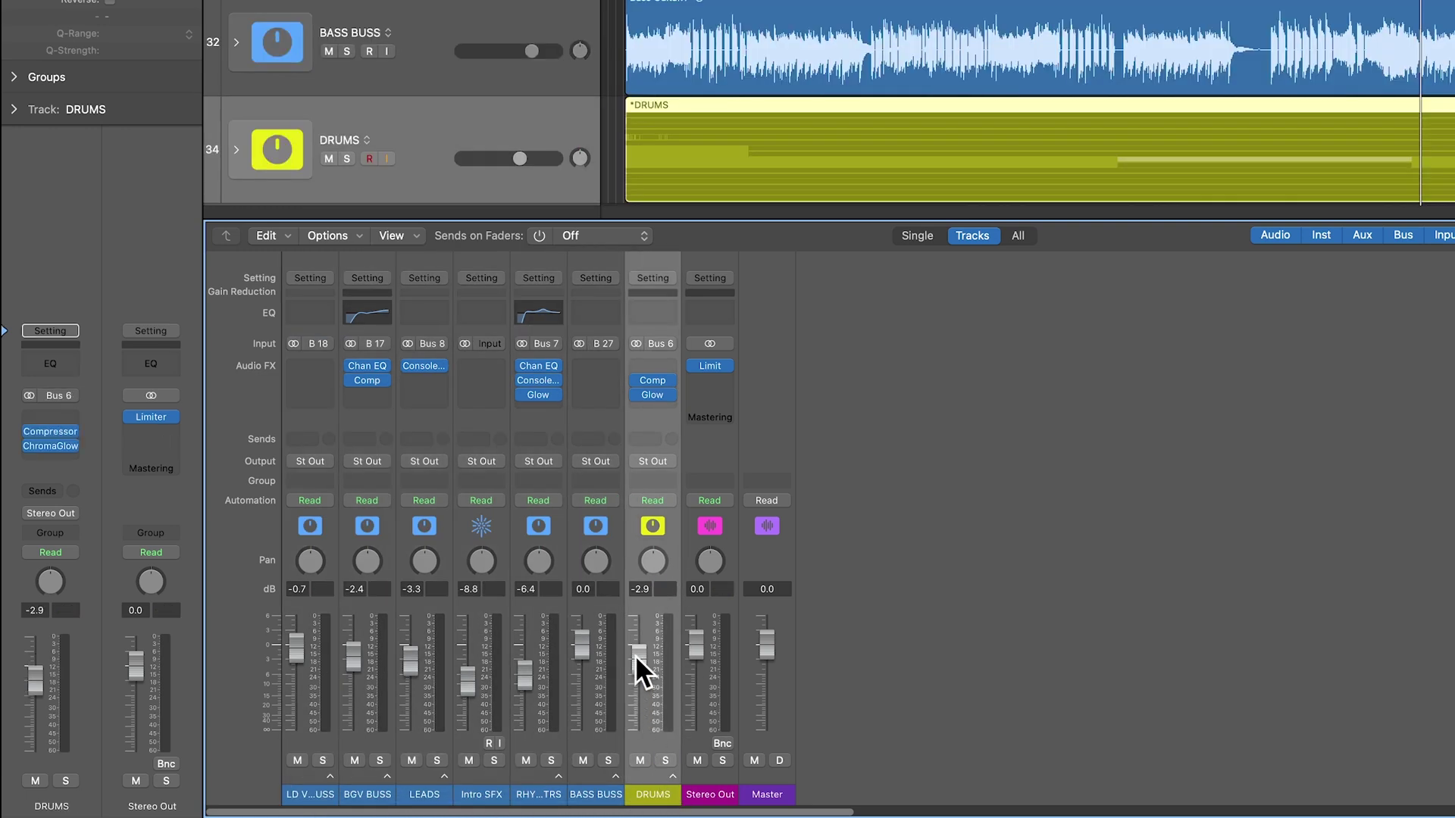
left_click_drag(635, 654, 635, 652)
left_click(723, 365)
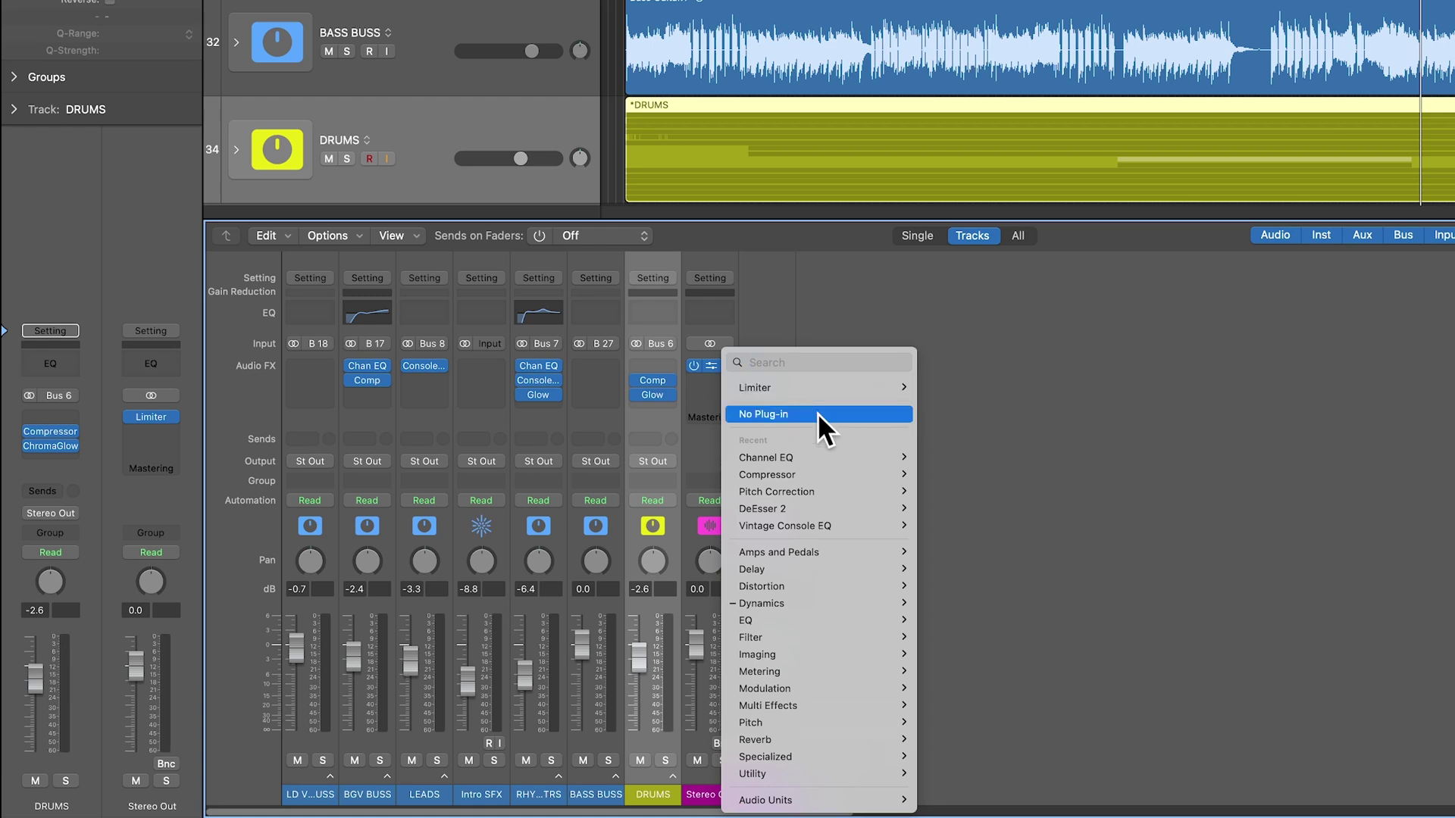
left_click(816, 413)
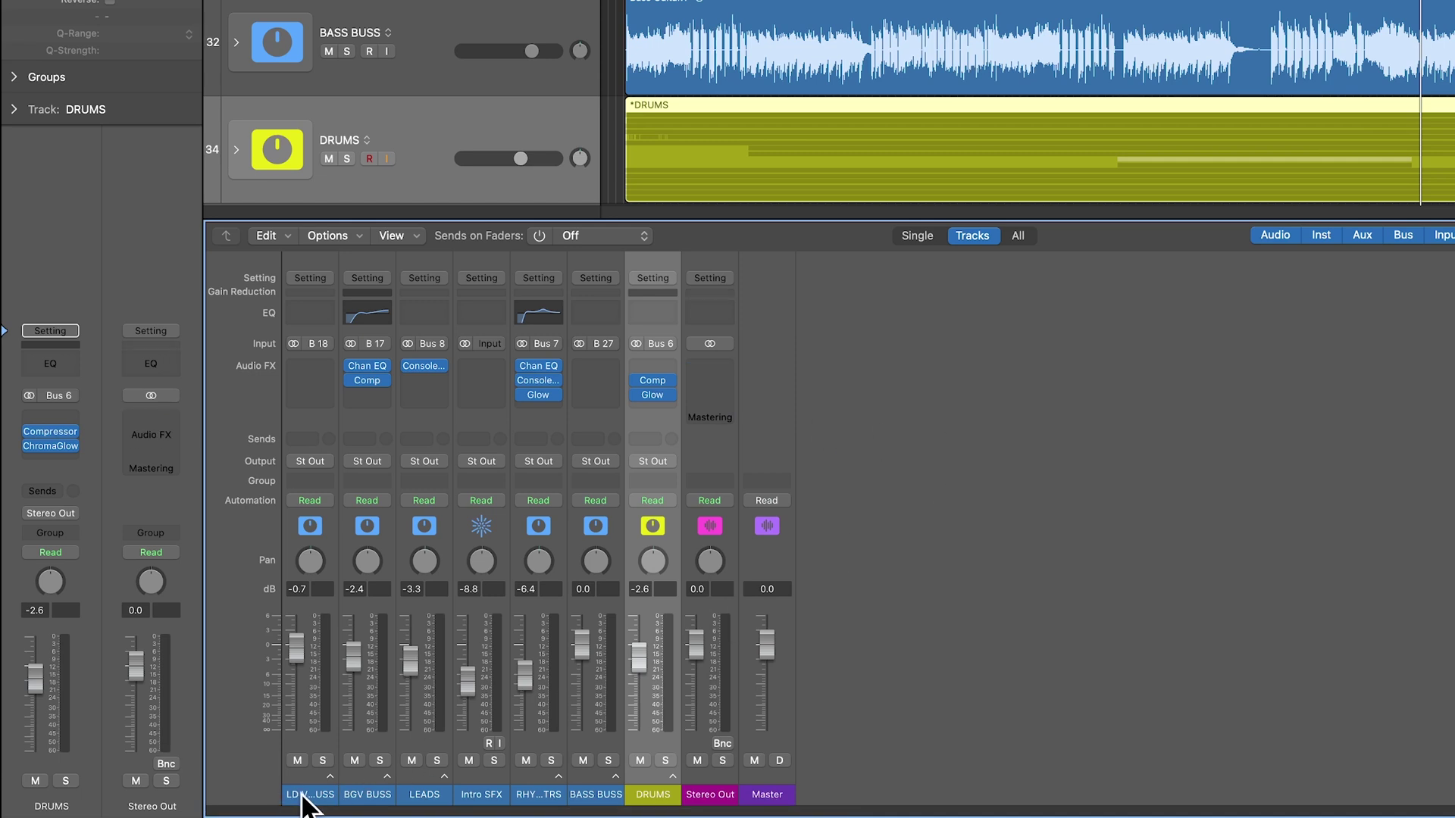
Select the channels from LD VX BUSS through DRUMS and lower their levels together during playback, bringing DRUMS to -6.0 dB.
left_click_drag(286, 794, 636, 792)
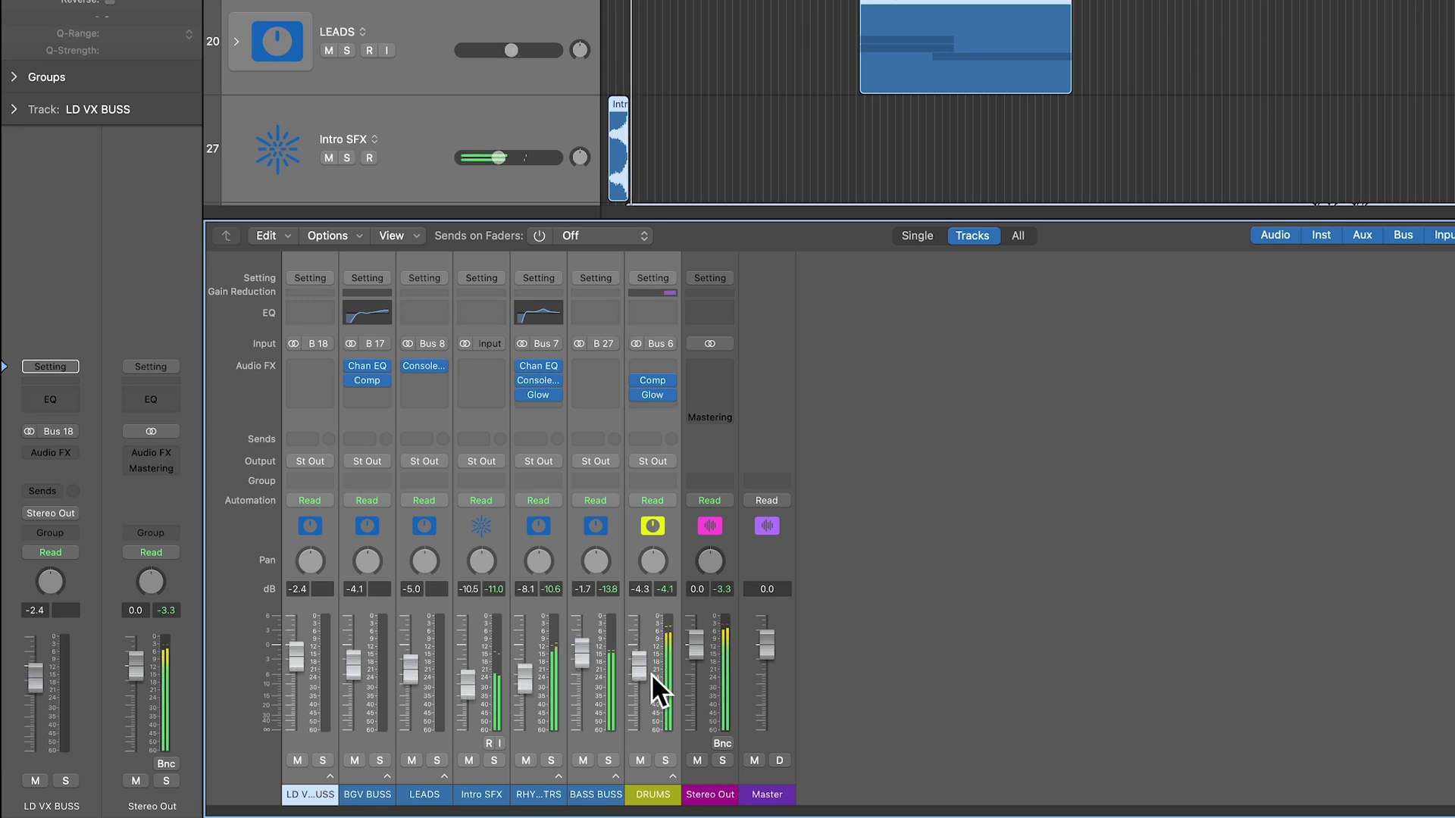
left_click_drag(643, 668, 646, 675)
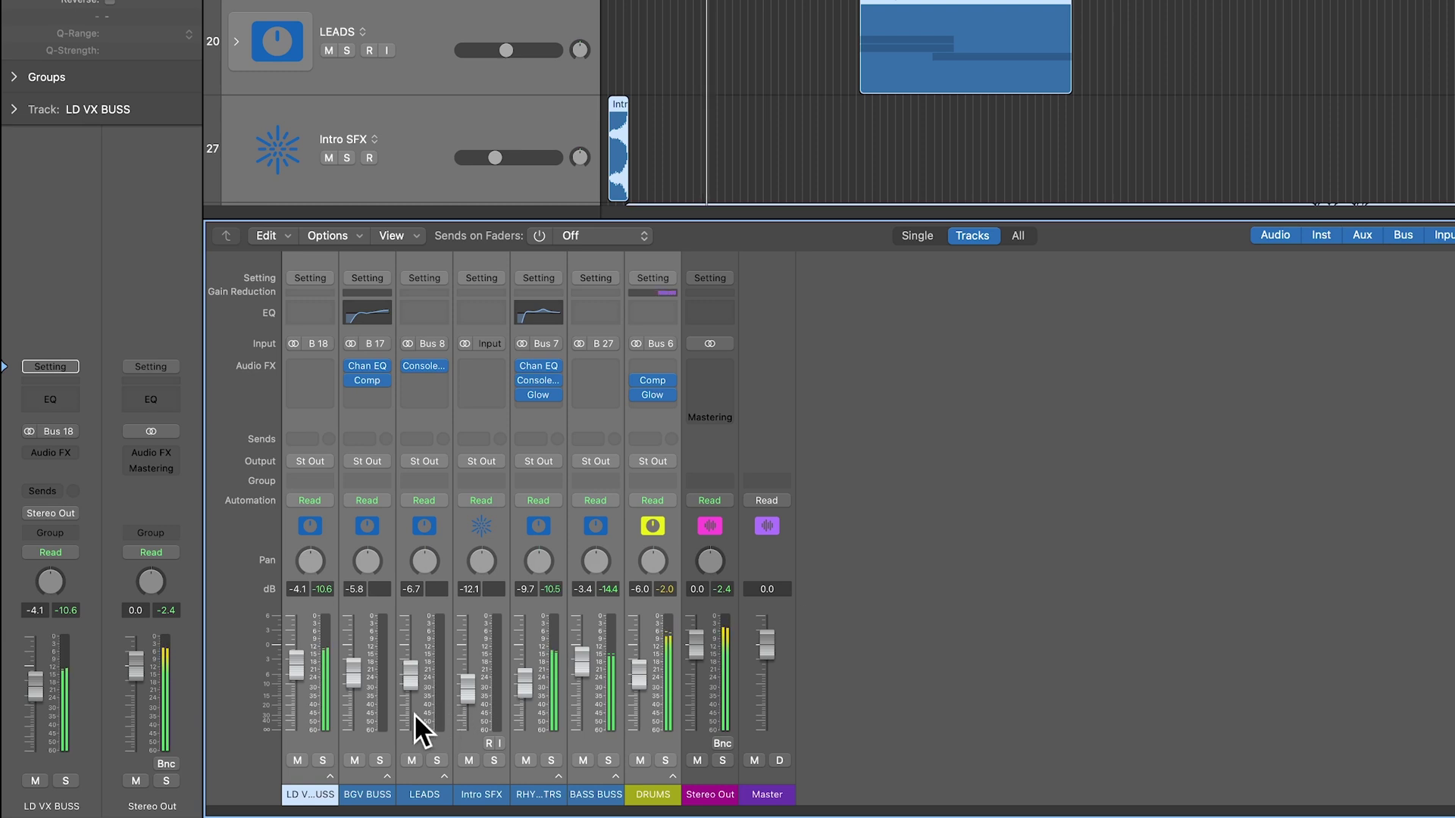
Set LD VX BUSS to -4.0 dB, BGV BUSS to -5.6, RHYTHM GTRS to -9.4, BASS BUSS to -3.5 and DRUMS to -5.3, and reset Stereo Out's peak.
left_click_drag(295, 670, 350, 671)
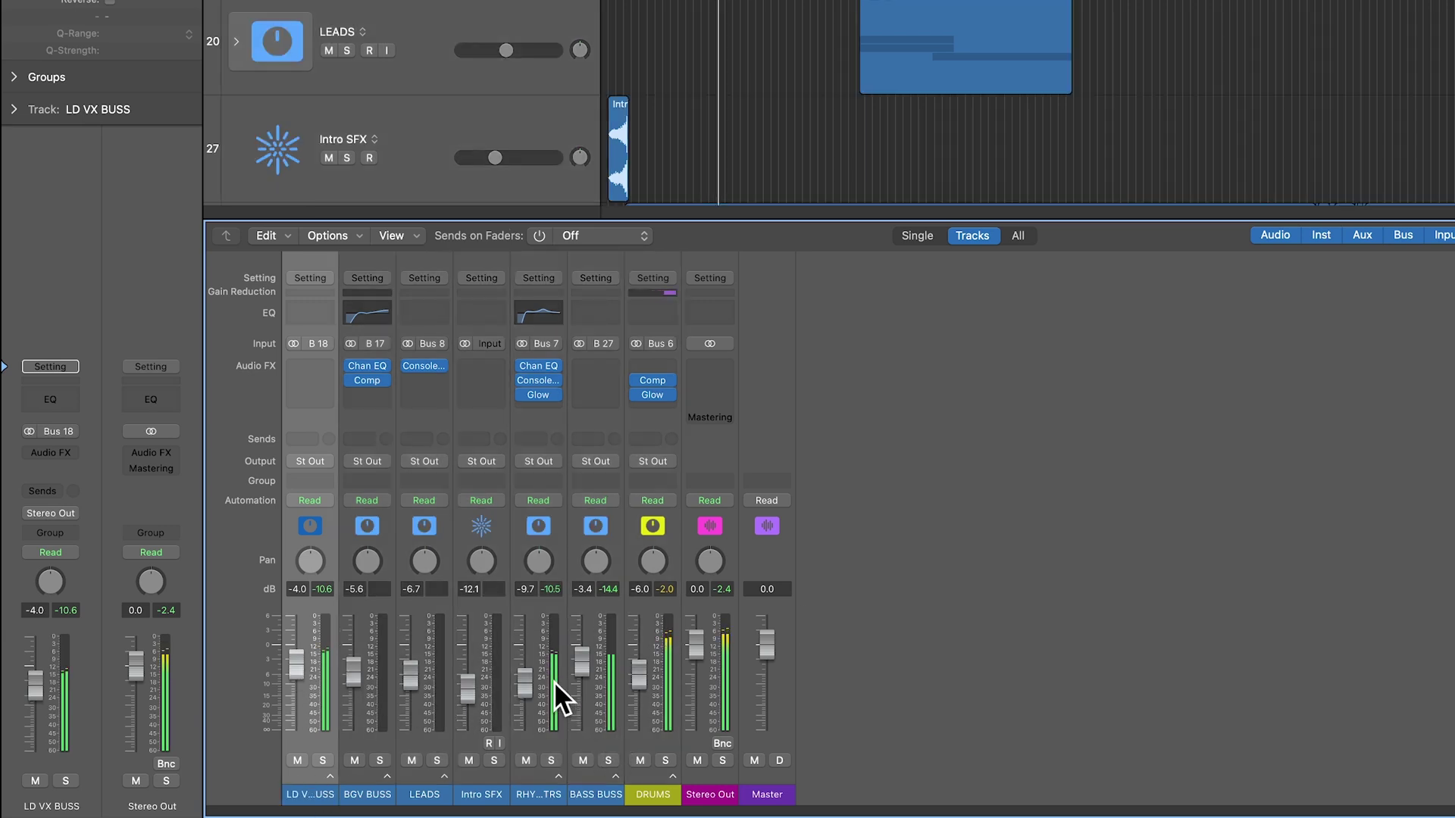
left_click_drag(527, 691, 638, 673)
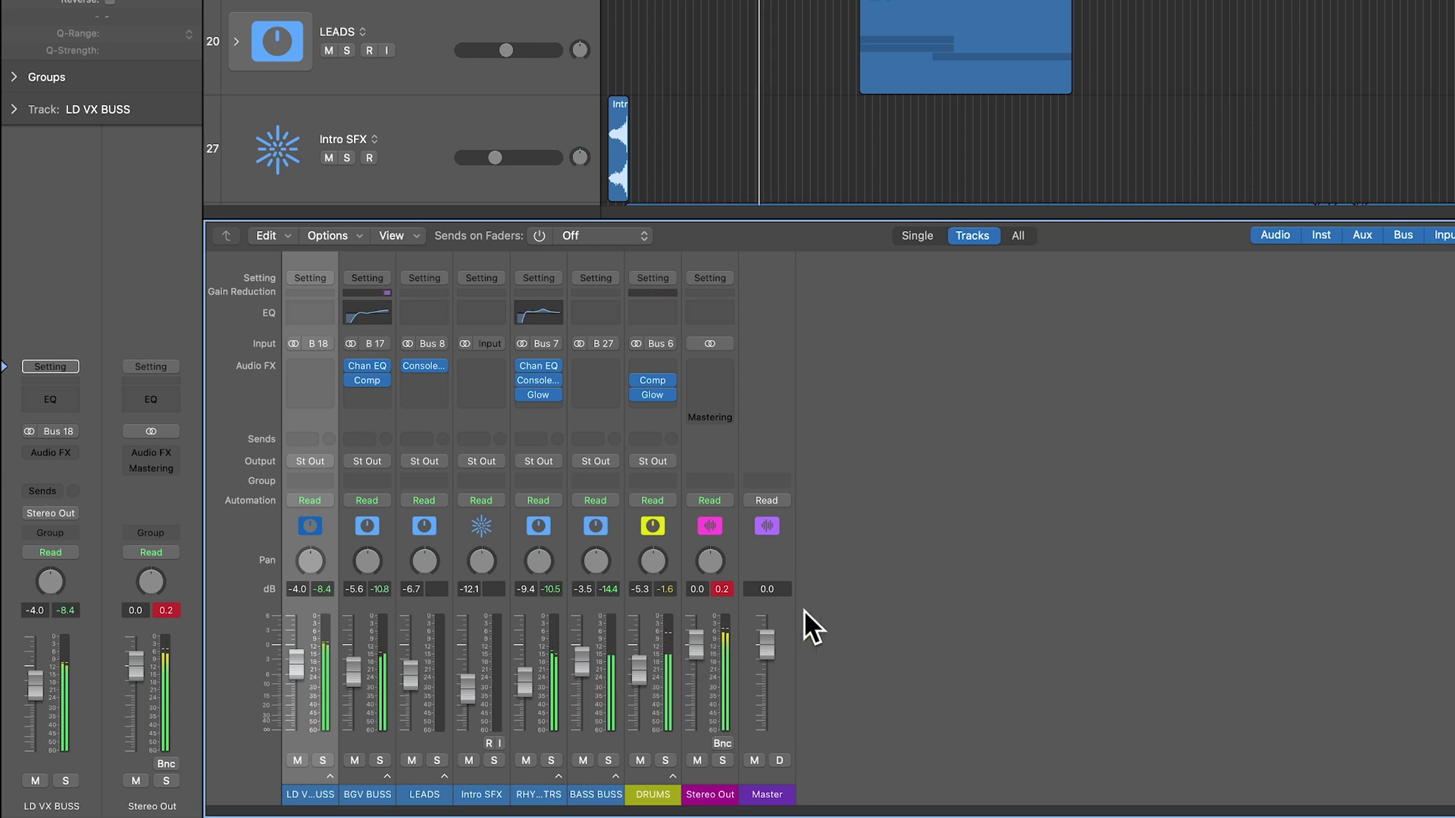
left_click(720, 591)
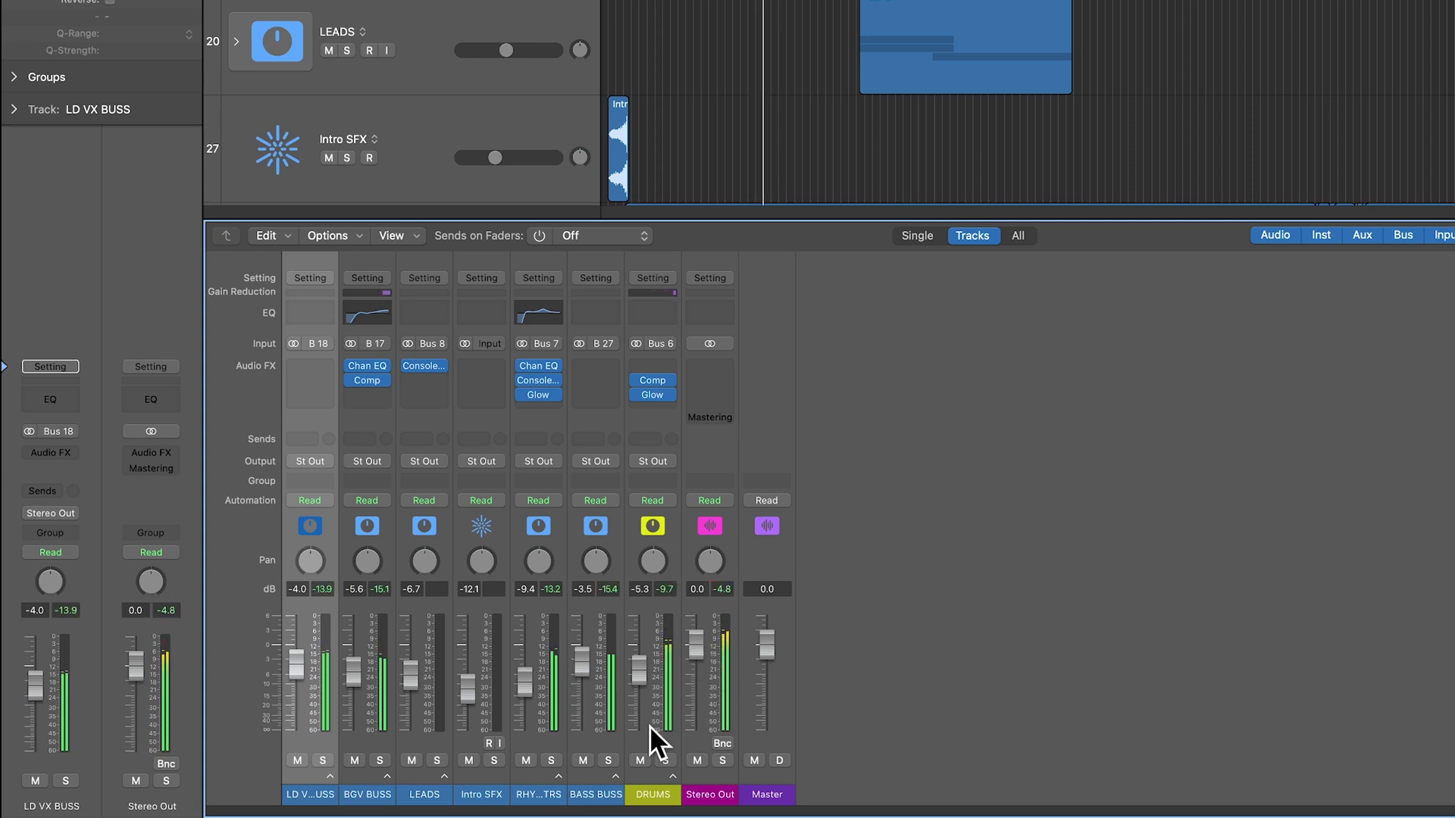
Lower the channels together to bring DRUMS to -6.2 dB, and raise LEADS to -6.0 dB and BGV BUSS to -5.7 dB.
left_click(653, 796)
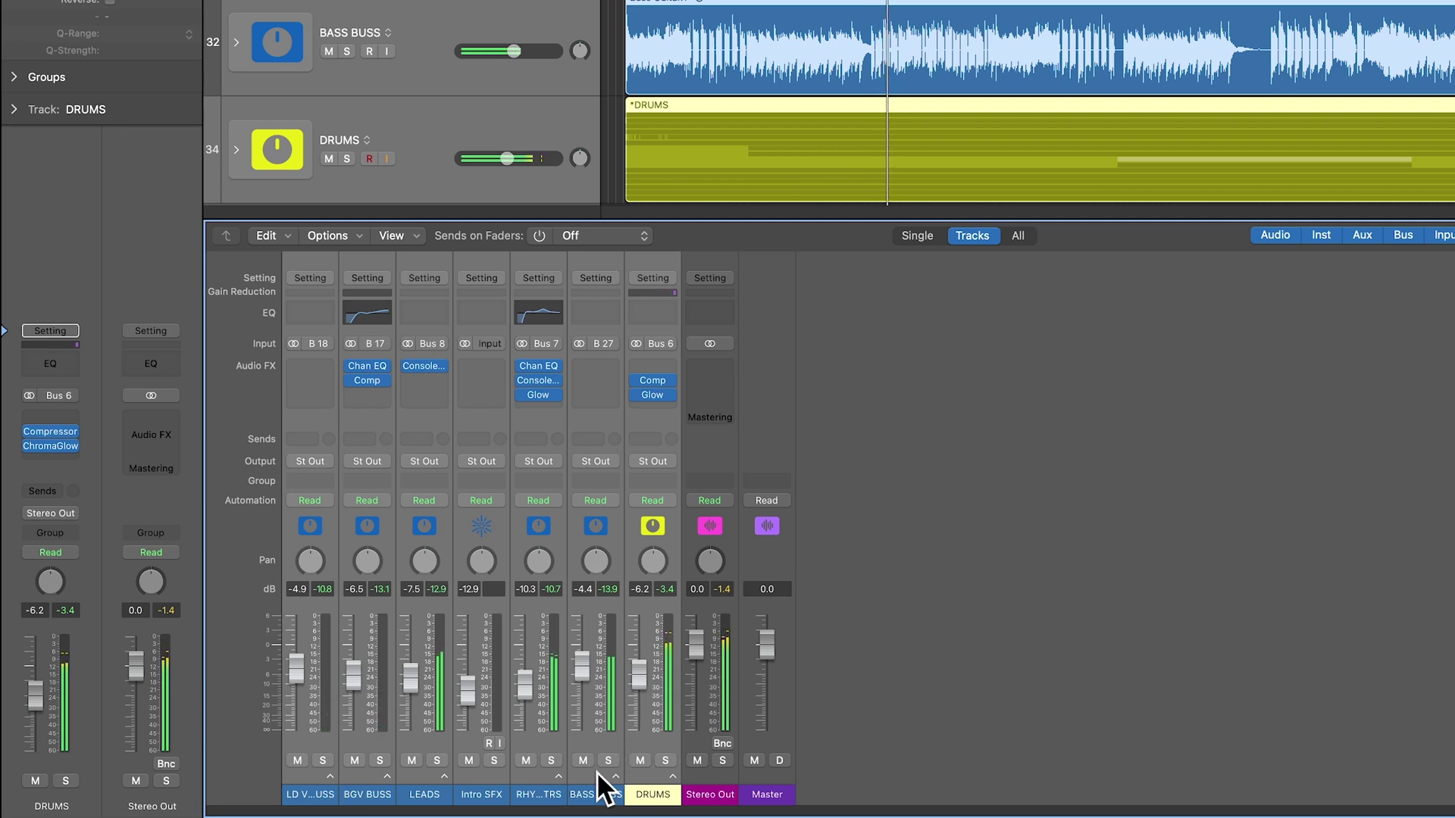
left_click(536, 794)
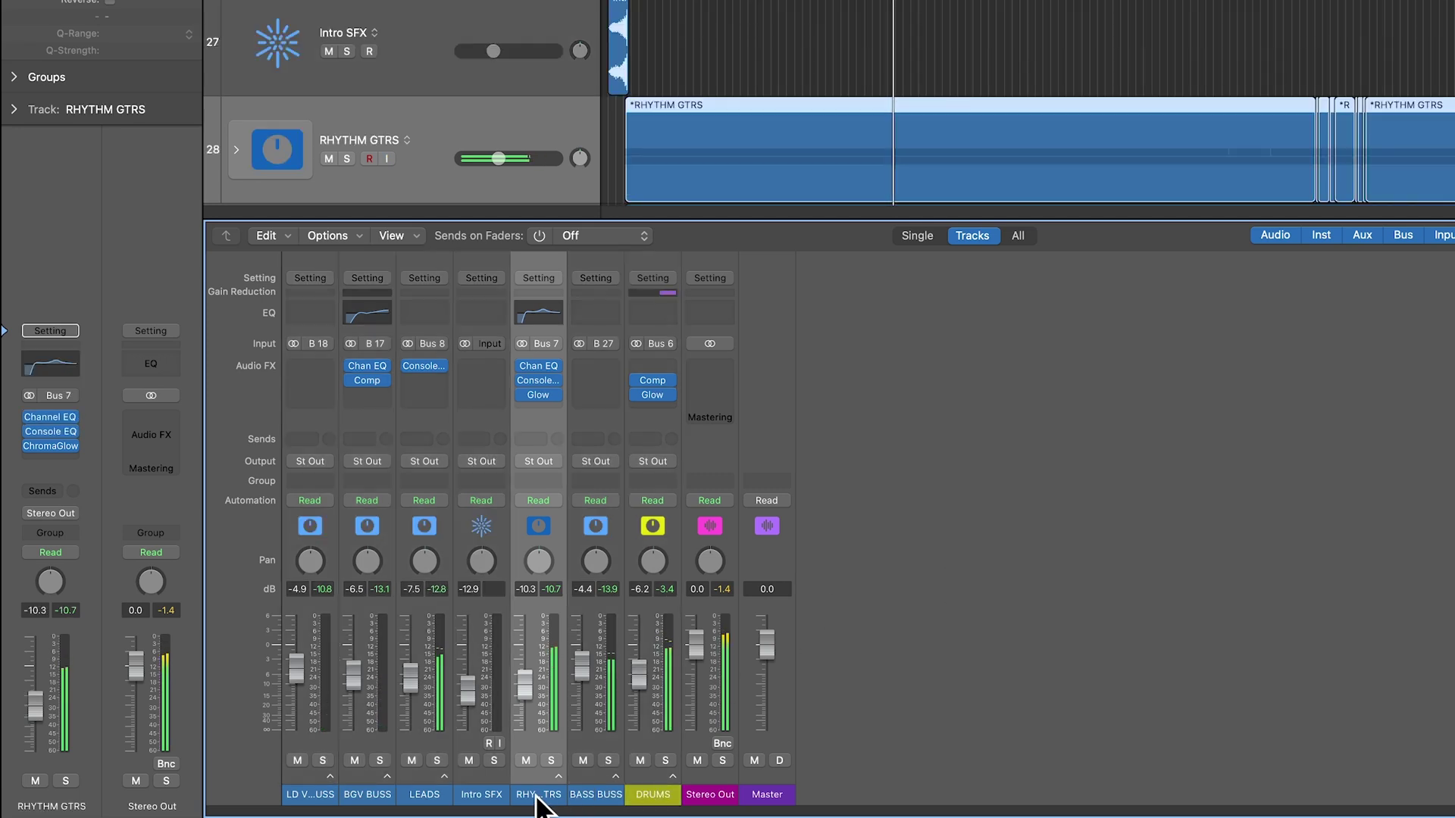
left_click_drag(410, 682, 355, 670)
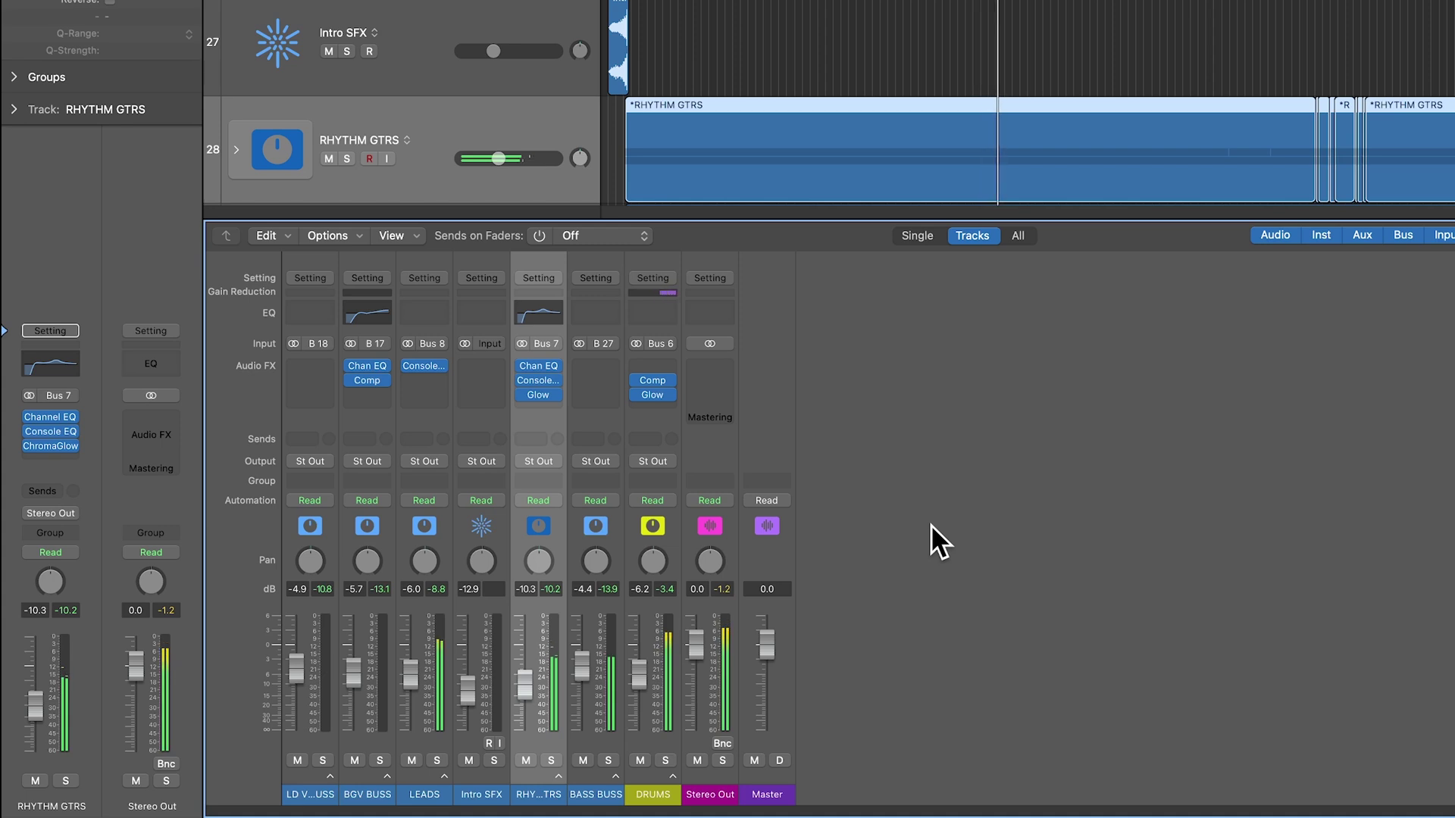
Insert a Correlation Meter on the Stereo Out channel.
left_click(694, 377)
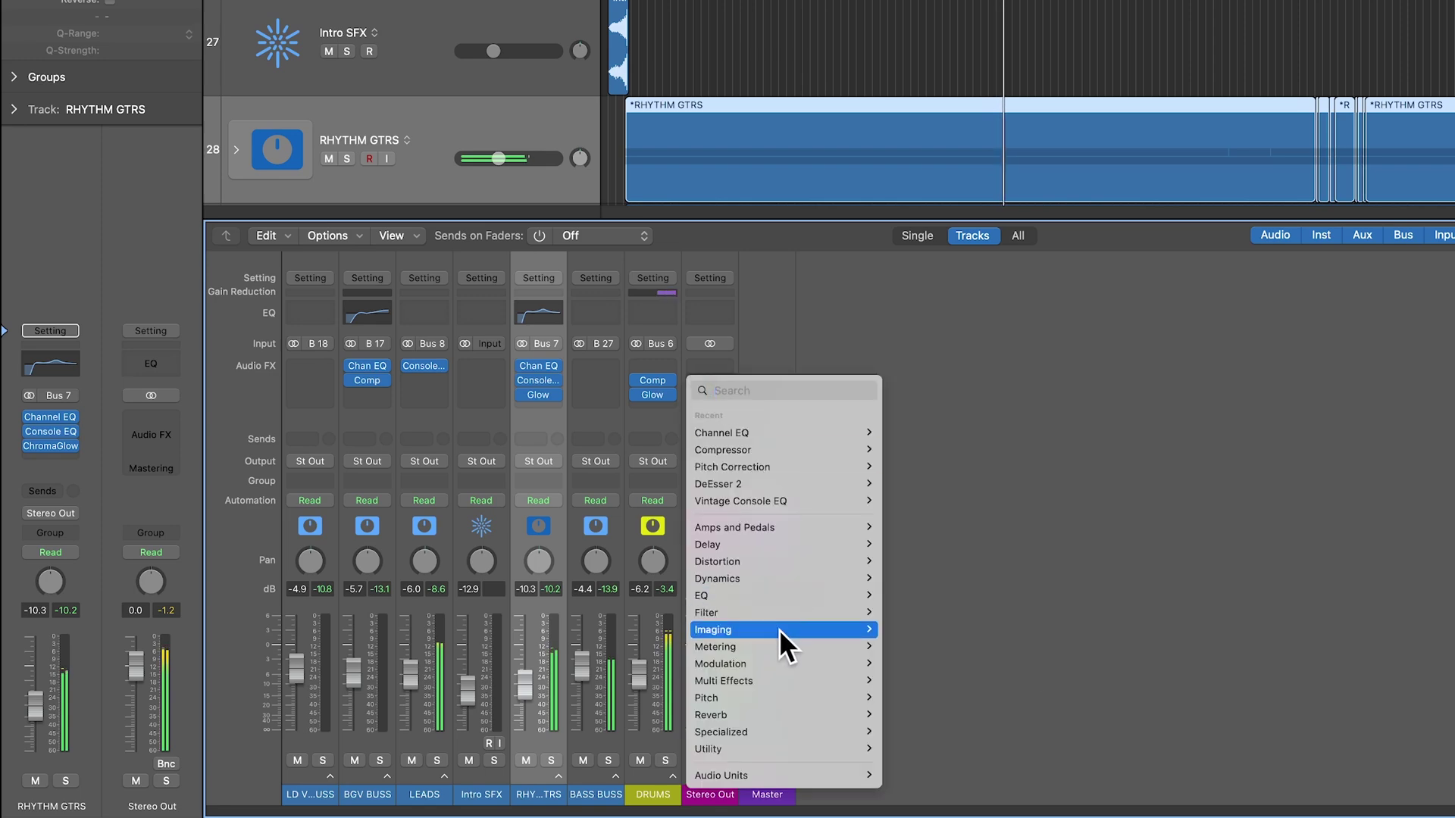
mouse_move(779, 630)
mouse_move(943, 659)
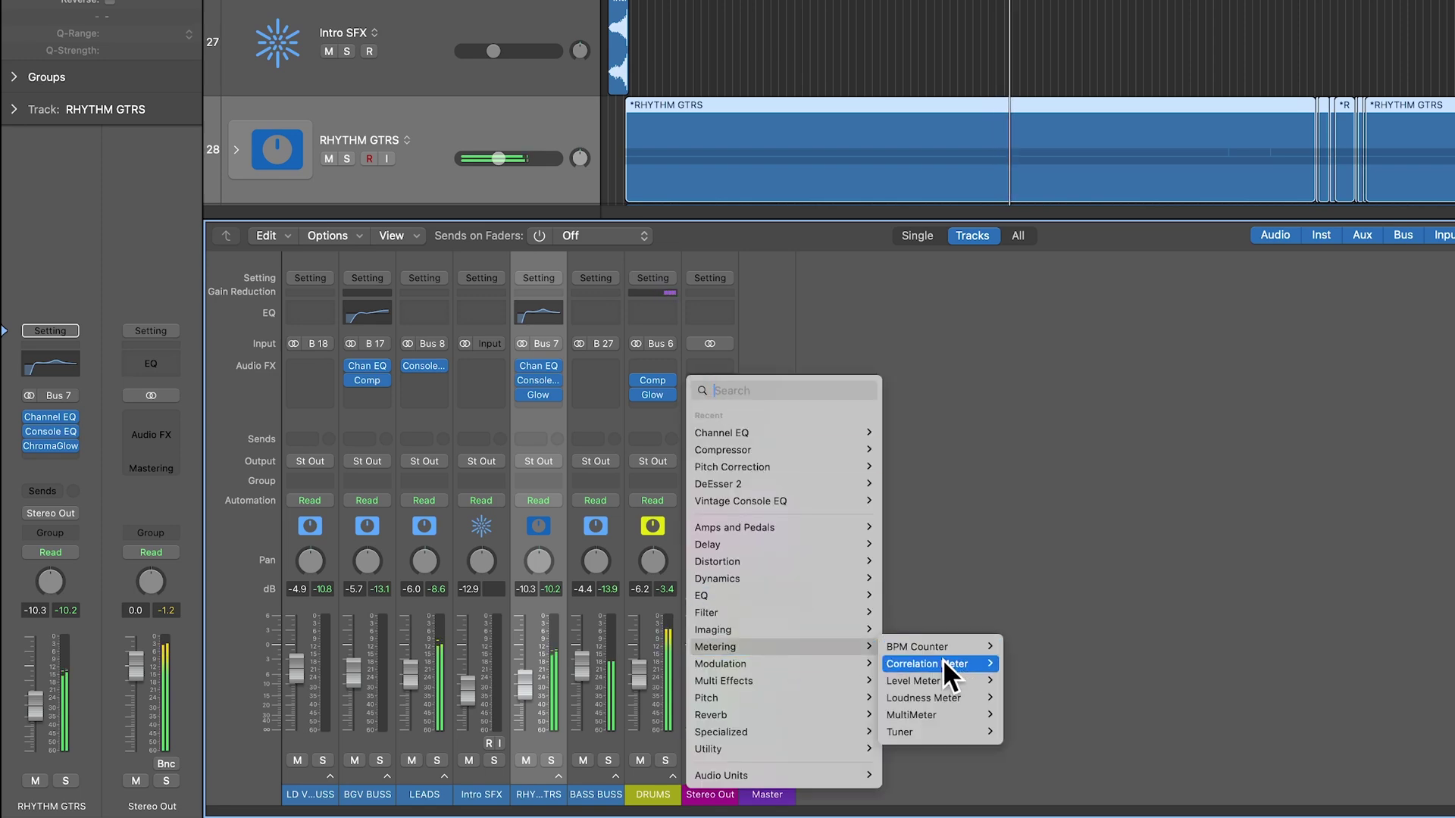
left_click(1022, 663)
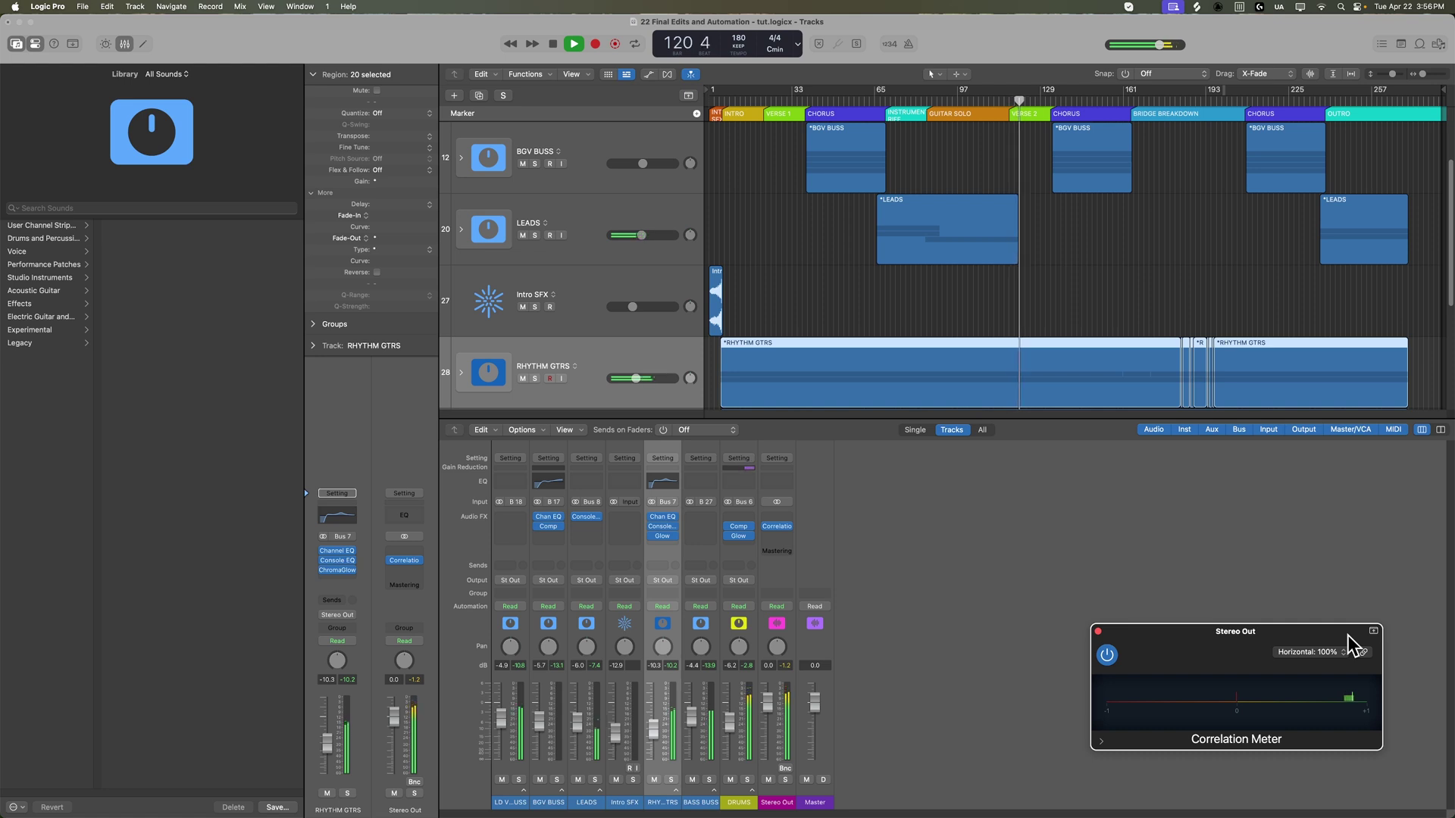
Hide the mixer and expand the BGV BUSS and LD VX BUSS stacks.
left_click(460, 158)
key("x")
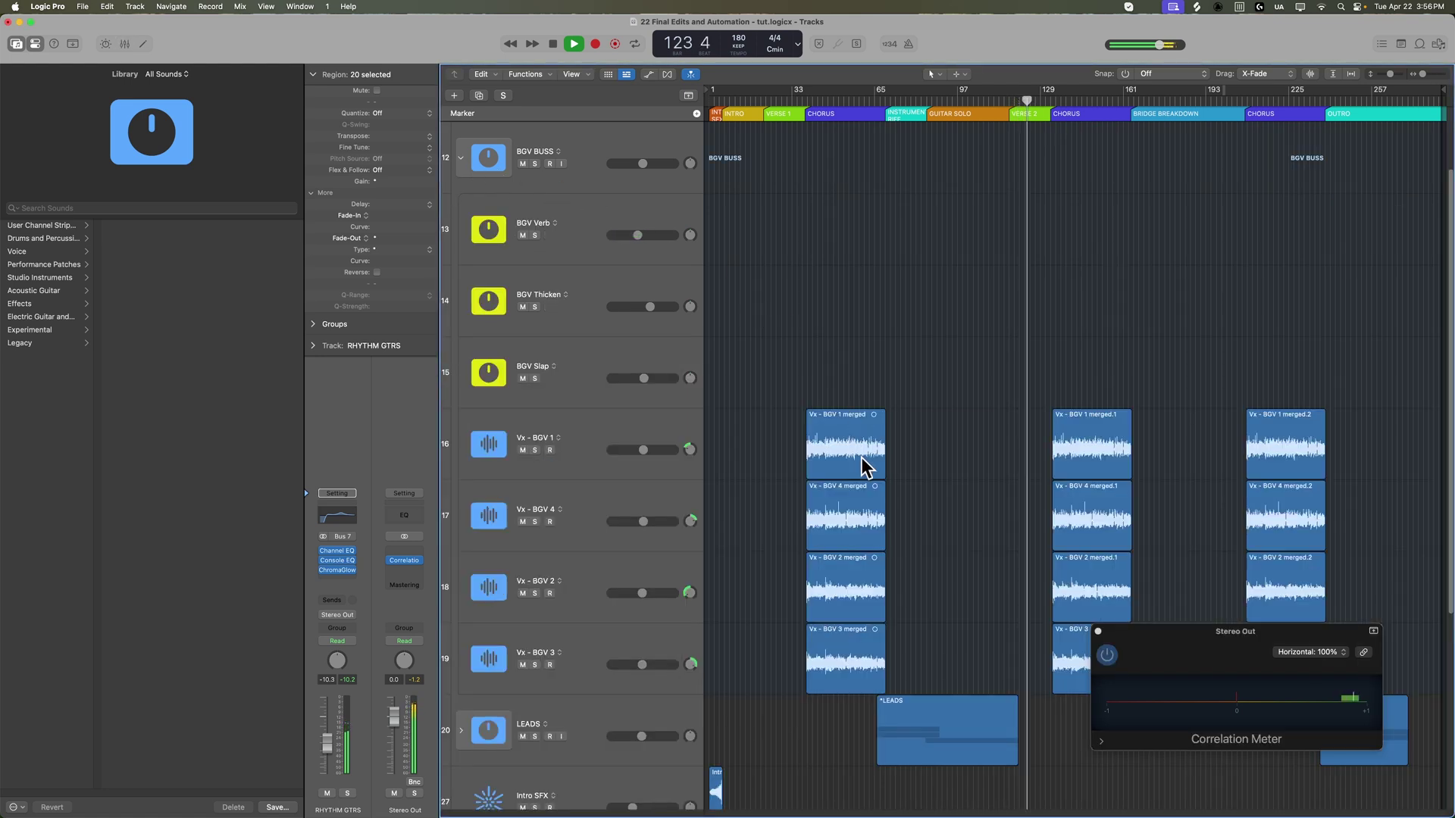
scroll(866, 464, "up", 2)
left_click(461, 159)
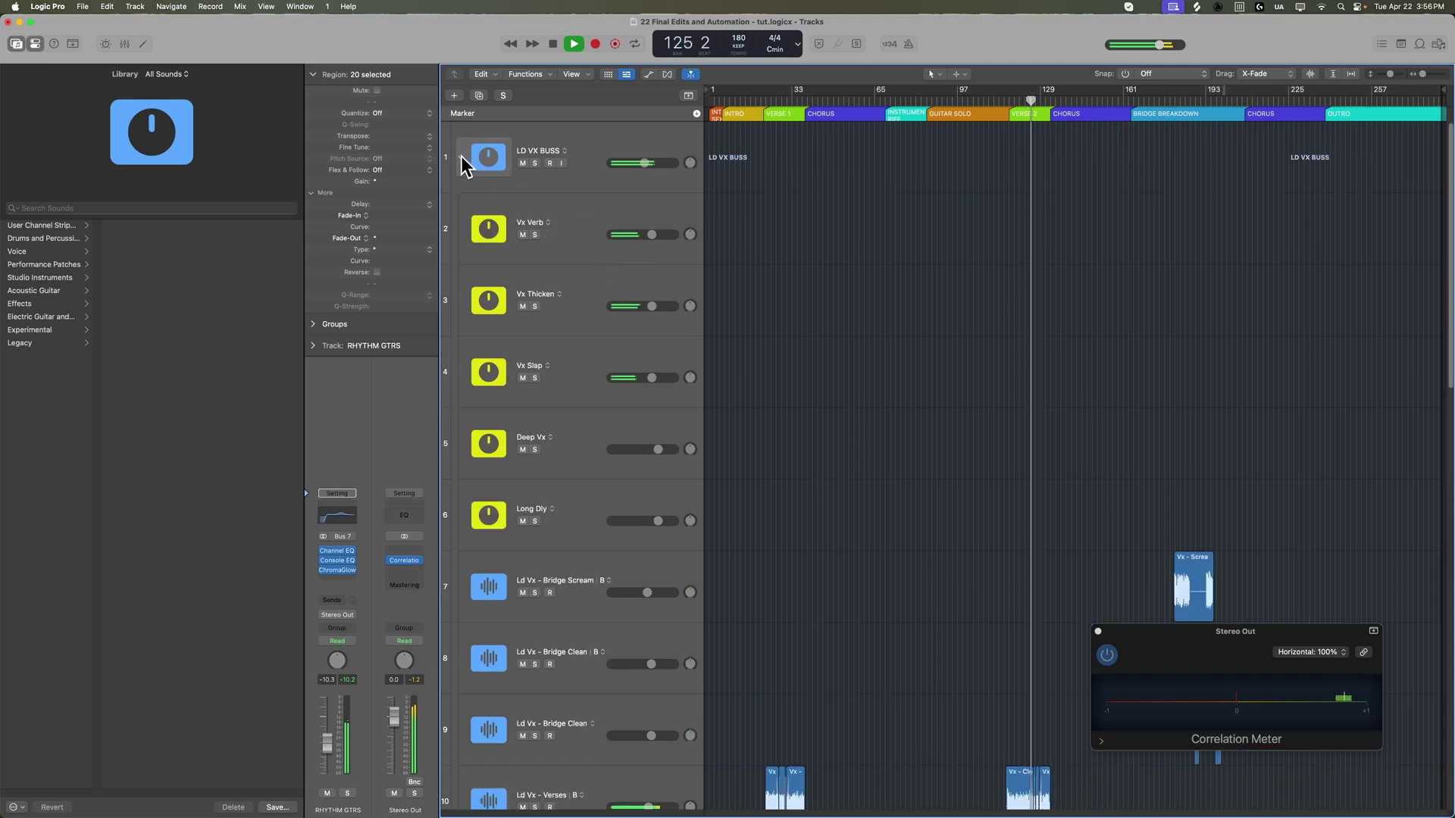
scroll(712, 457, "down", 10)
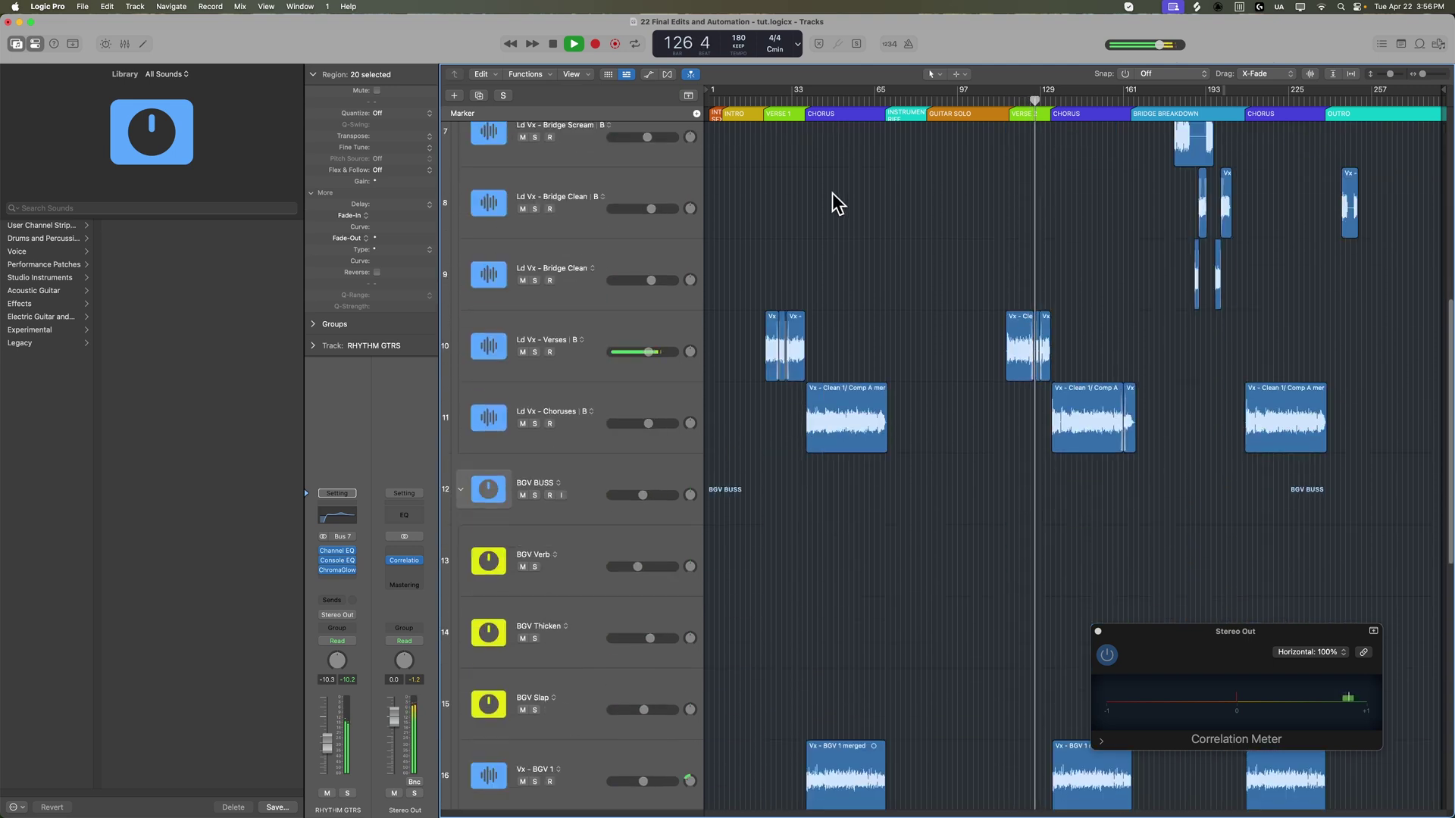
Play the song from the start of verse 1 and from verse 2 to compare the lead vocal levels.
left_click(772, 100)
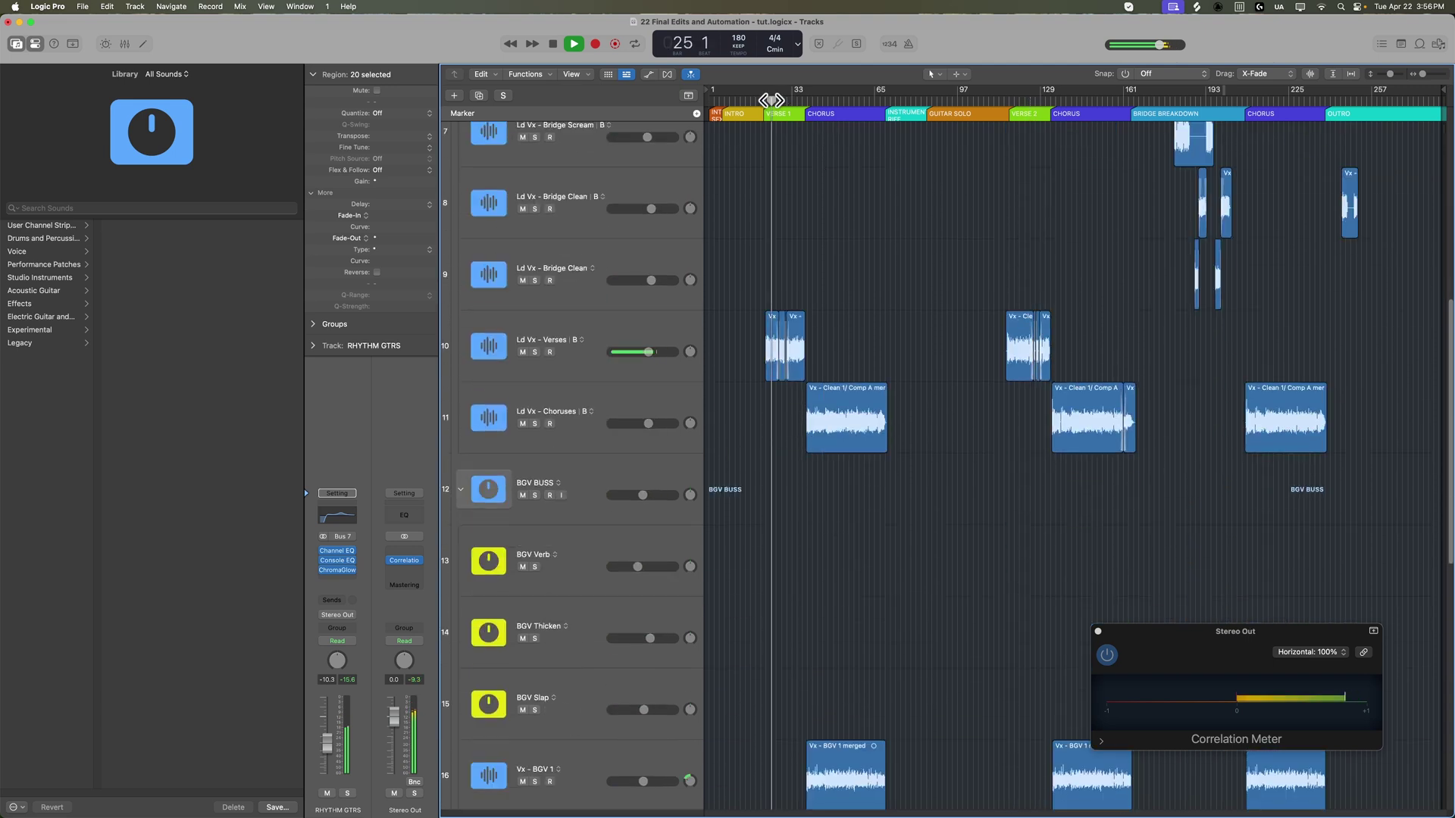
key("space")
left_click(854, 261)
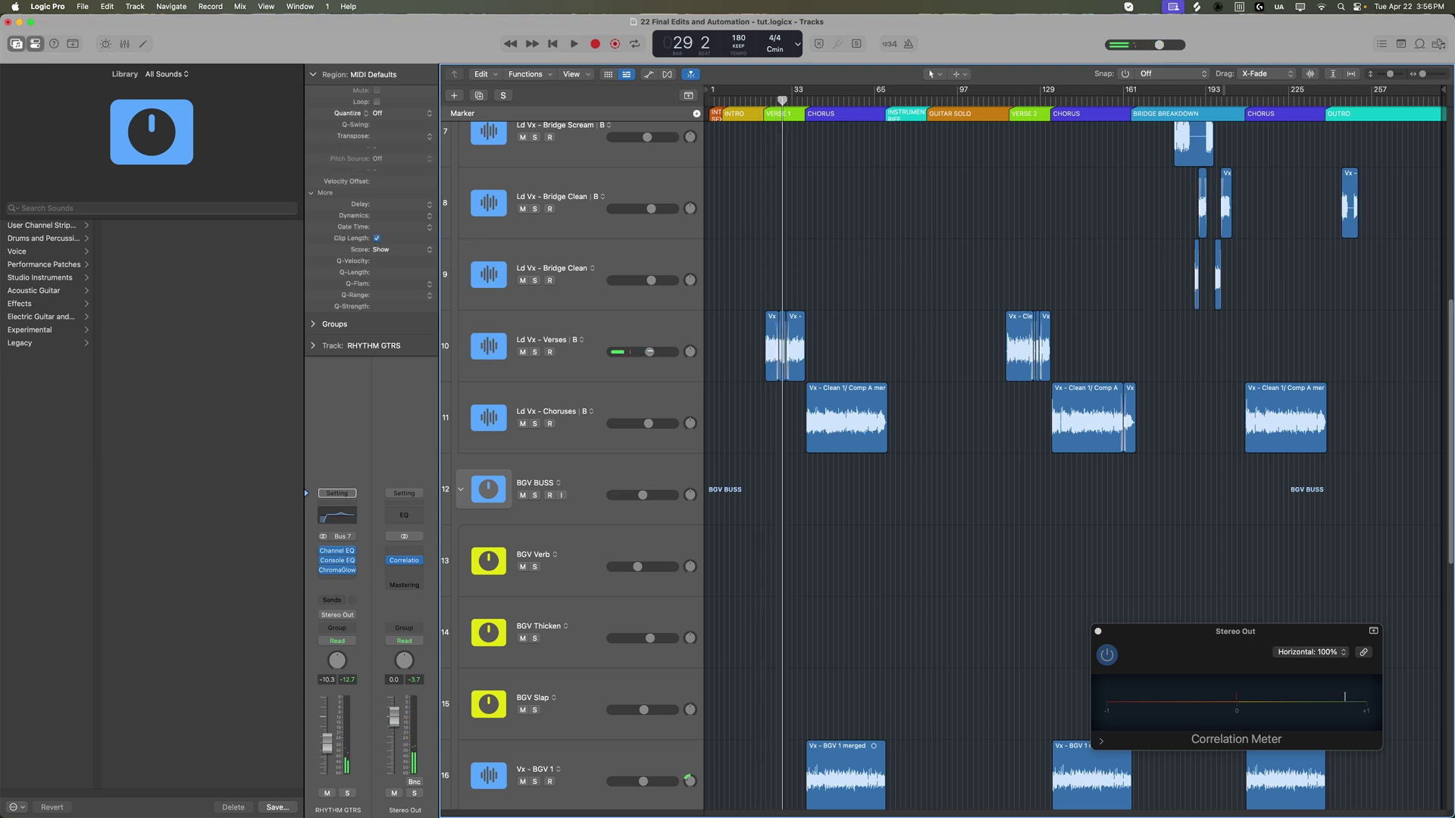
left_click(774, 337)
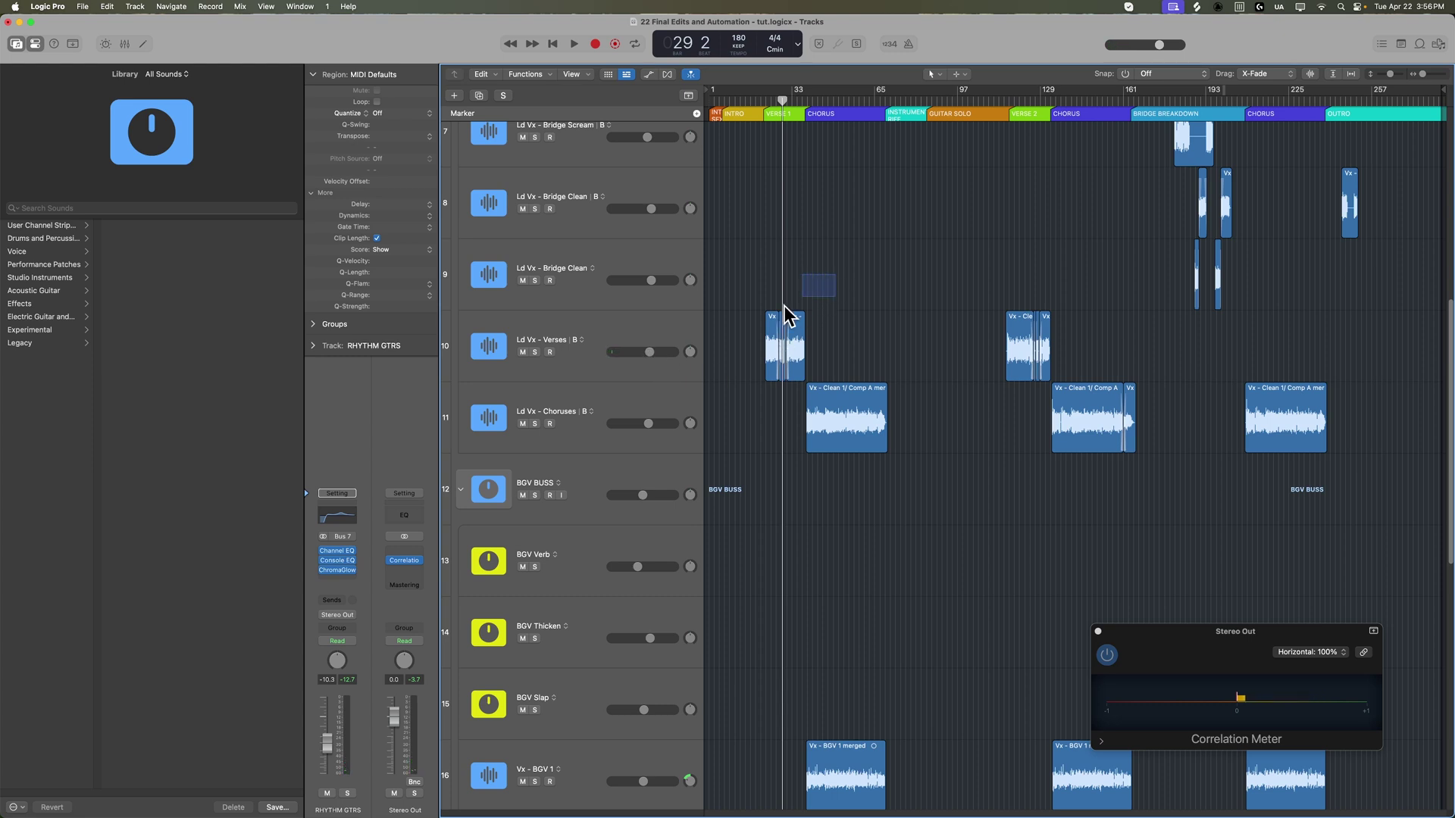
left_click(910, 251)
left_click(1013, 103)
left_click_drag(980, 221, 1079, 327)
left_click_drag(1014, 104, 1002, 103)
left_click(1052, 221)
key("space")
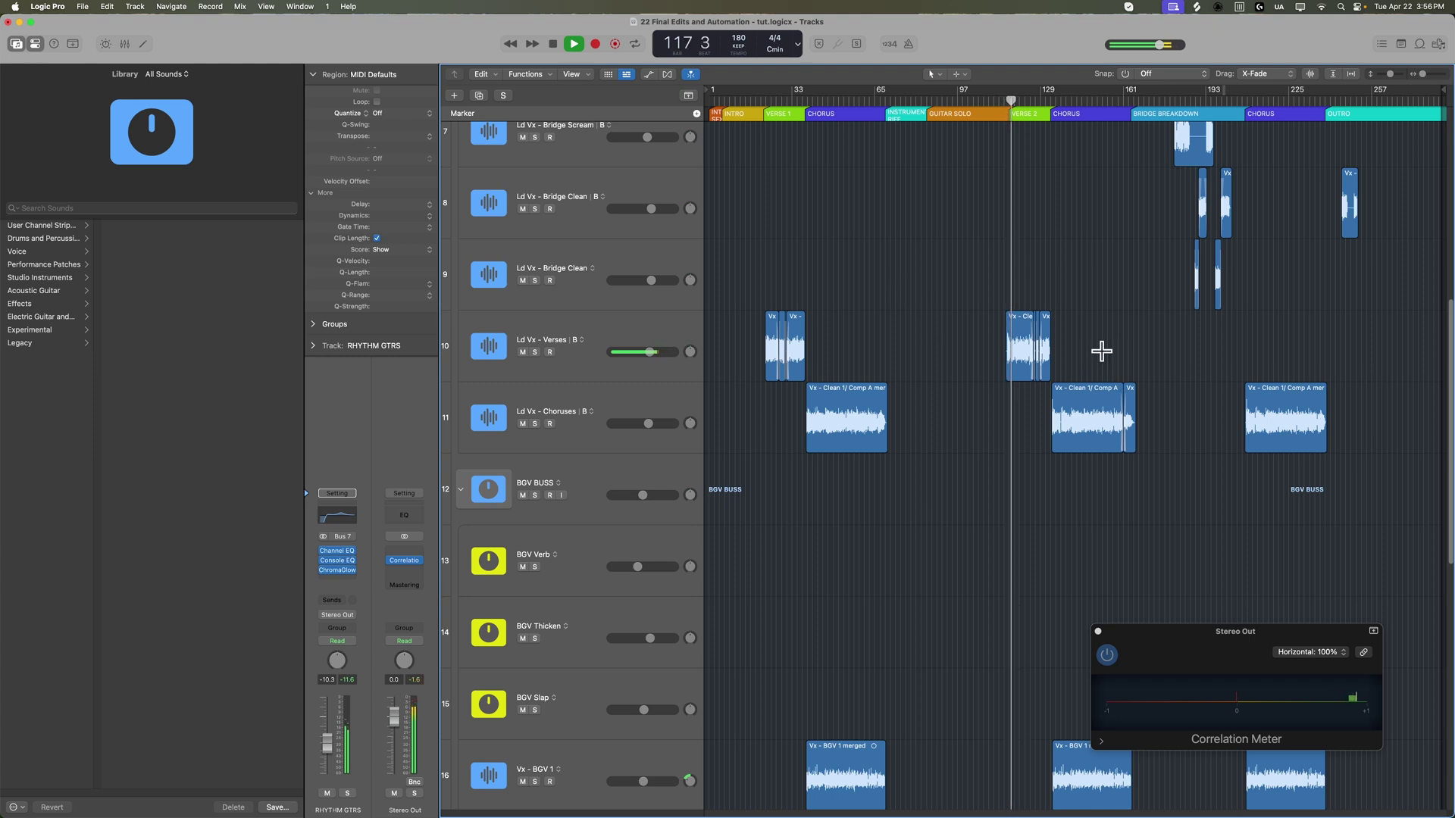
Show automation and raise the Ld Vx - Verses volume to -1.7 dB across the verse 2 vocal regions.
key("super+Right")
key("super+Right")
key("super+Right")
key("super+Right")
key("a")
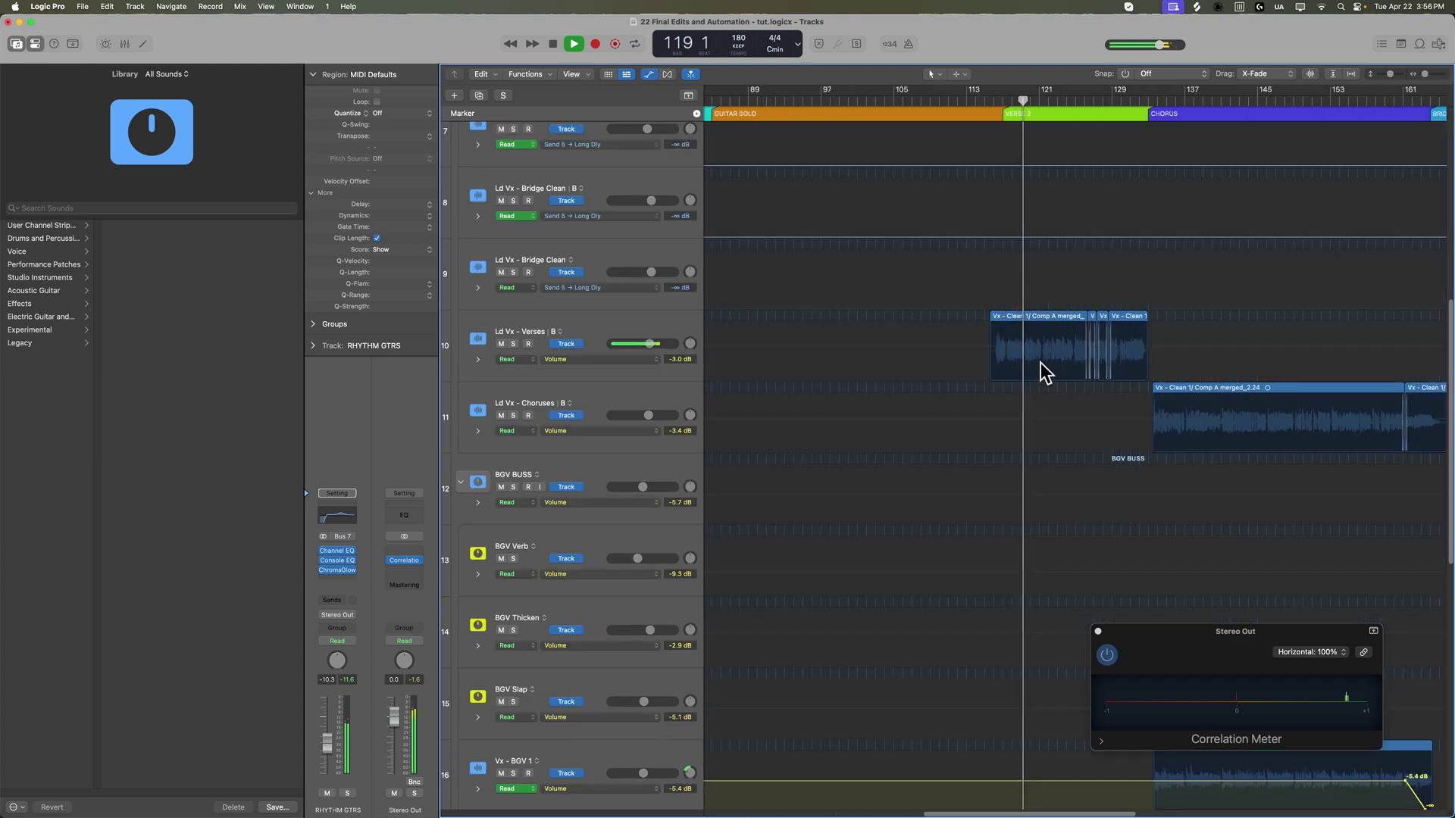
left_click_drag(973, 347, 1174, 342)
left_click(1173, 346)
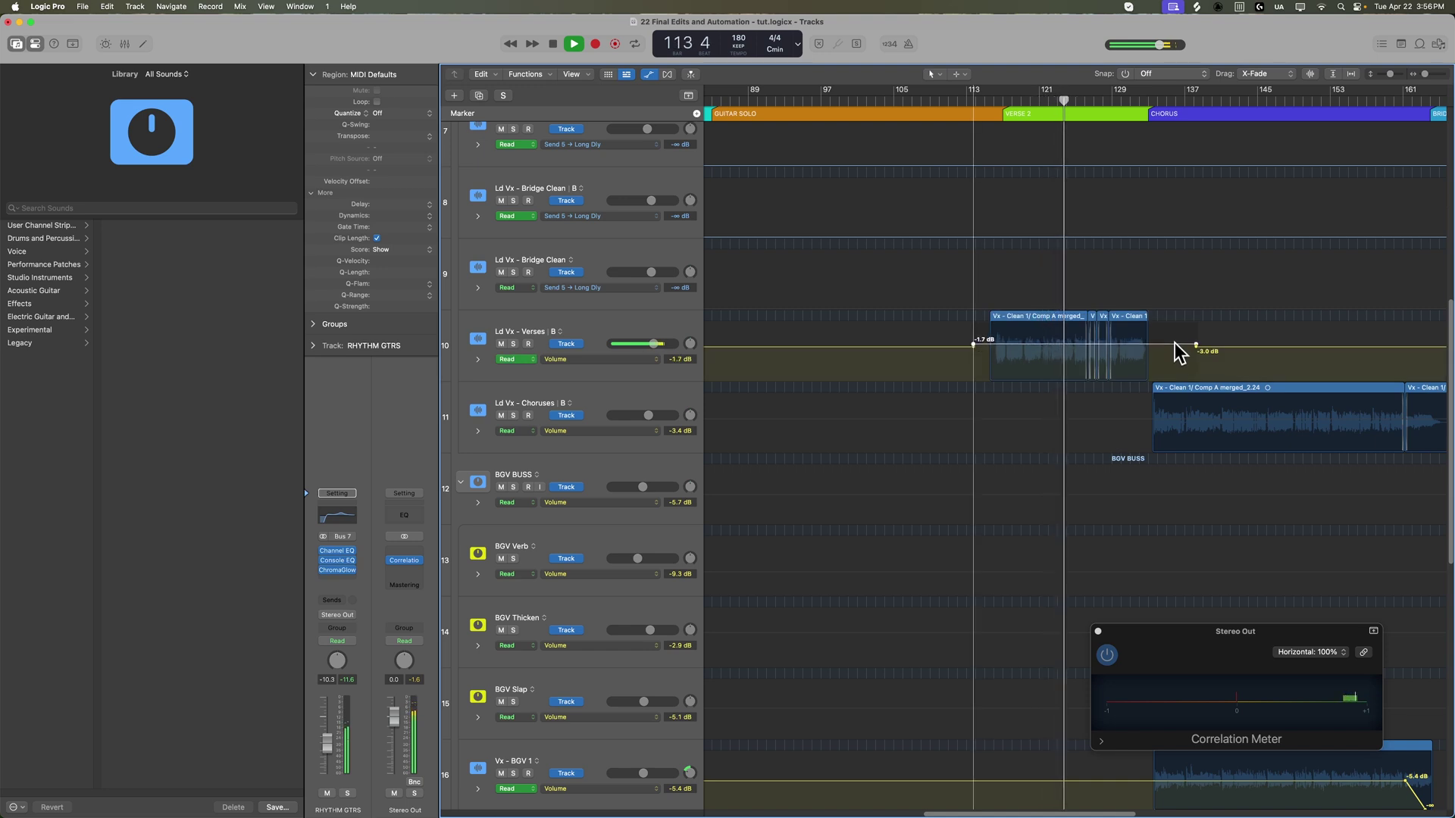
Play verse 1 and verse 2 again to compare the automated verse vocal level.
key("super+Left")
key("super+Left")
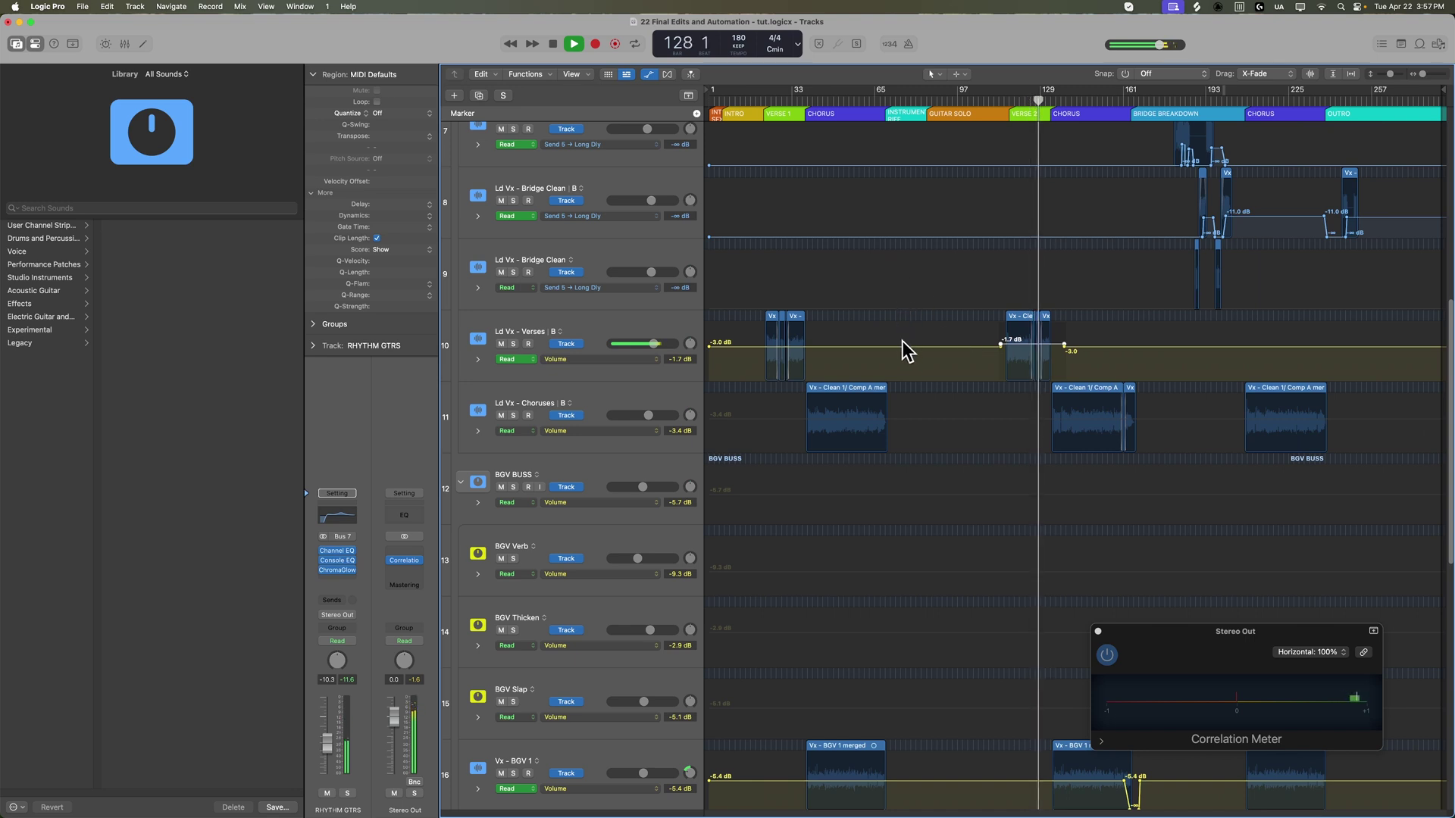
key("space")
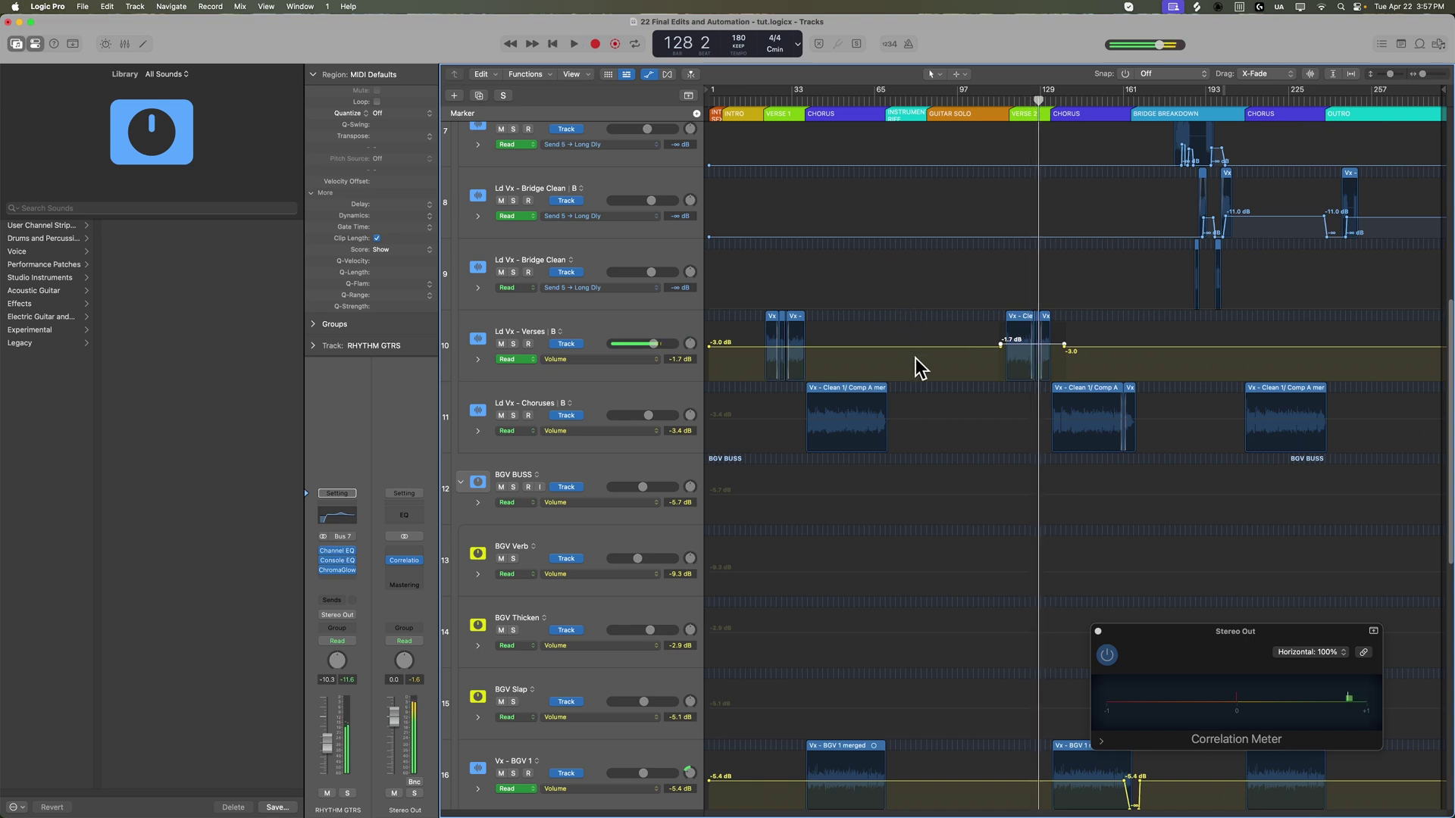
left_click(760, 97)
key("space")
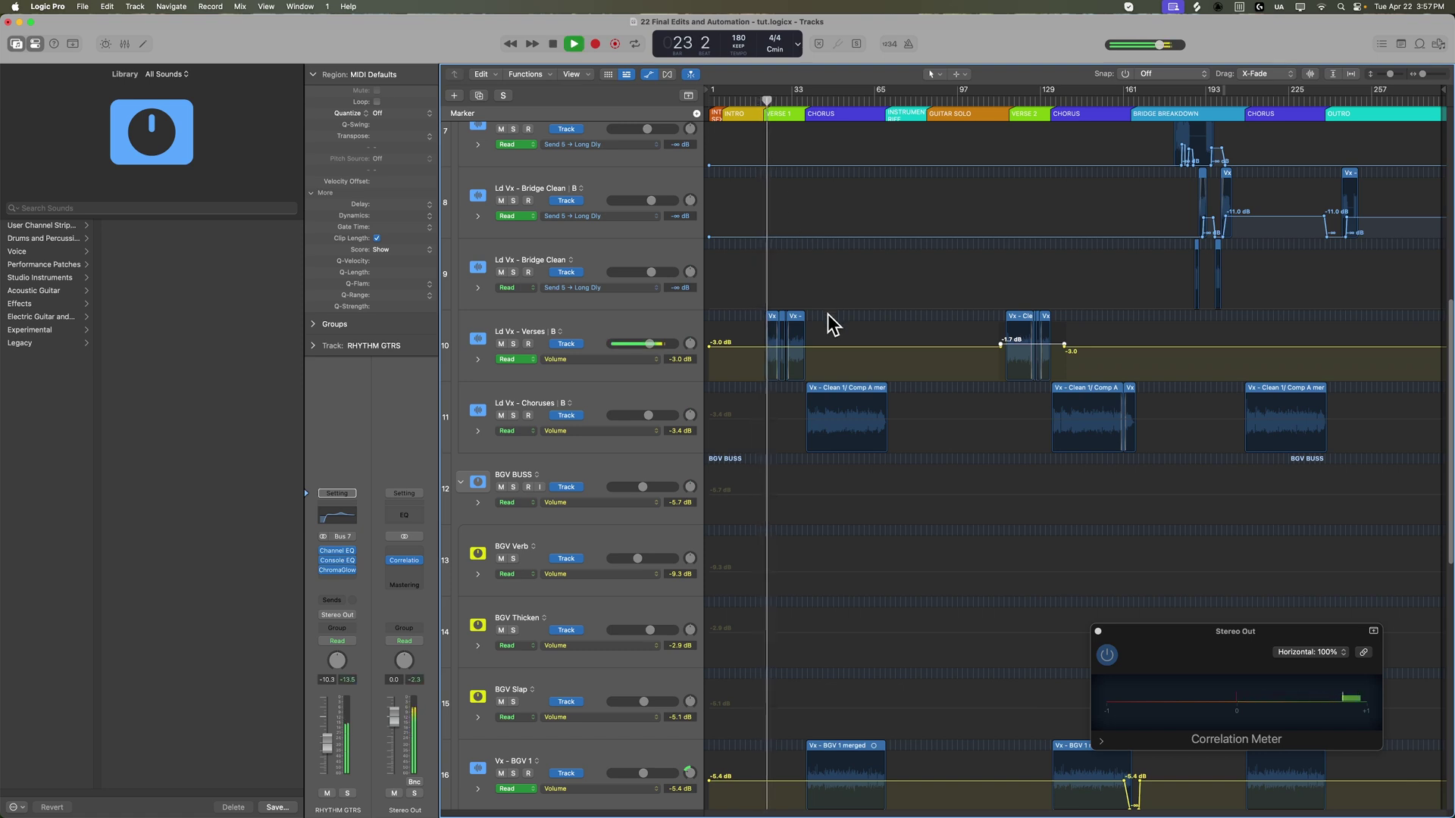
left_click(1008, 99)
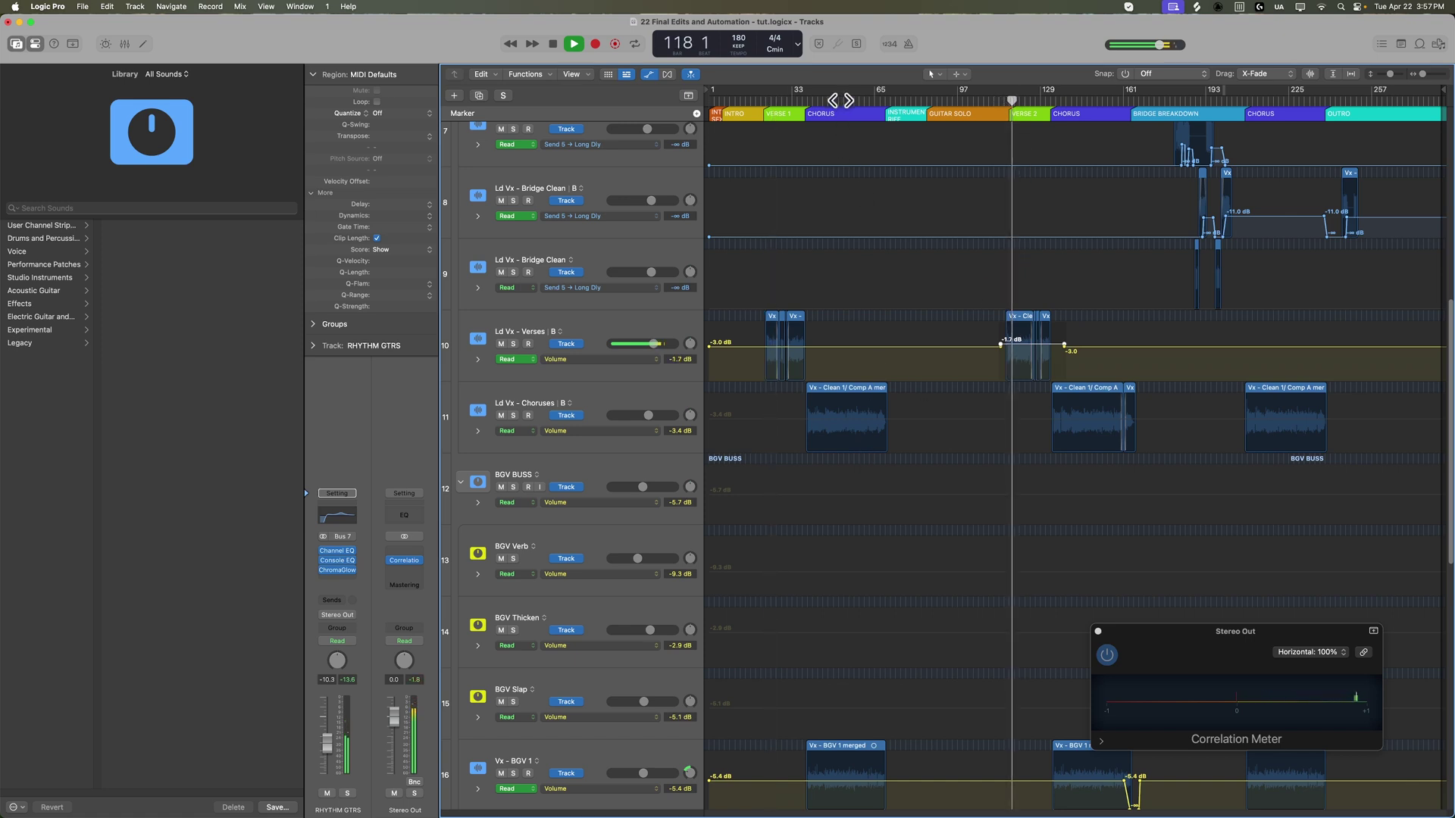
Play the end of verse 2 into the second chorus to check the lead vocal transition.
left_click(1044, 99)
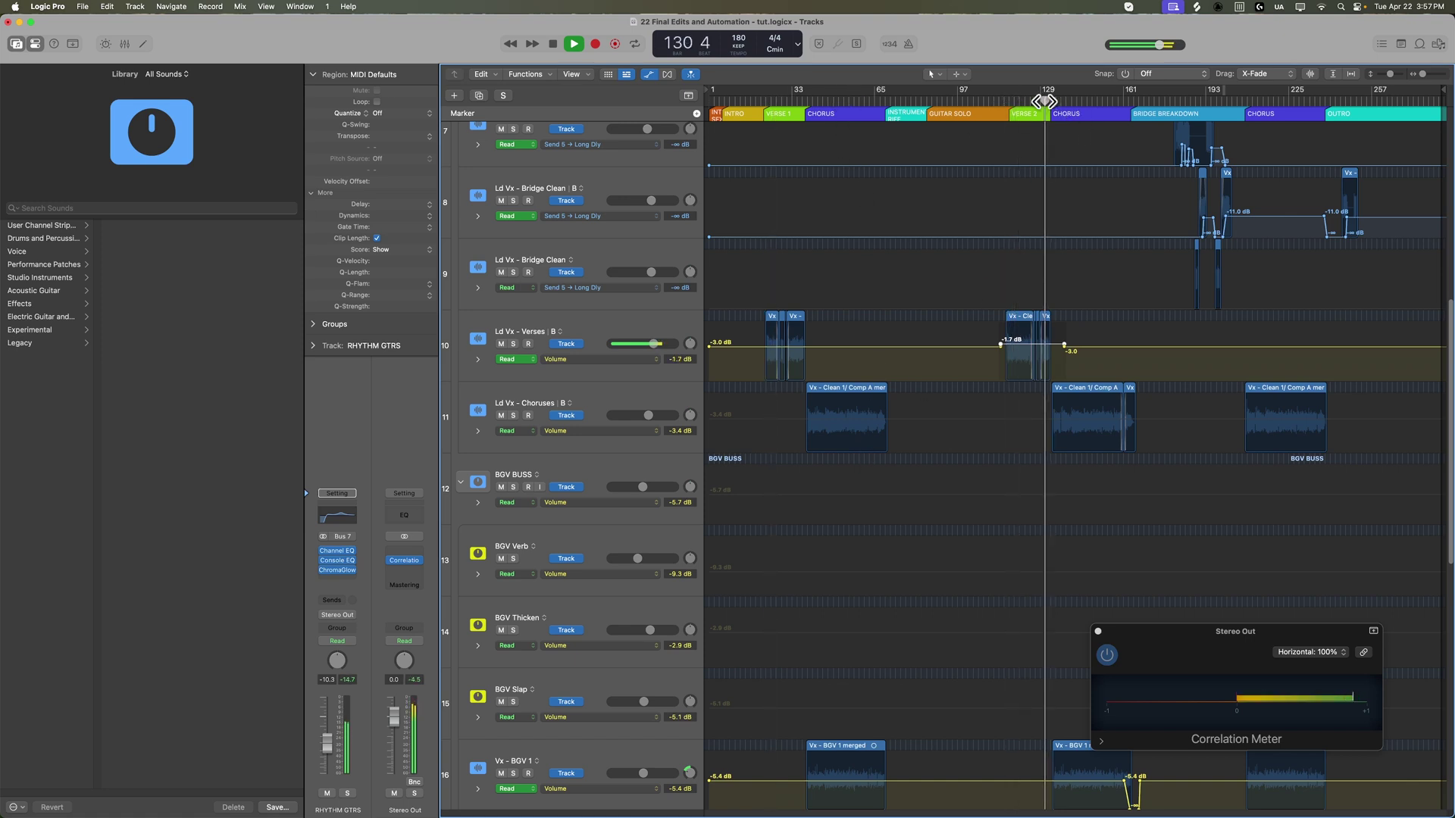
key("super+Right")
key("super+Right")
key("super+Right")
key("super+Right")
key("super+Right")
key("super+Right")
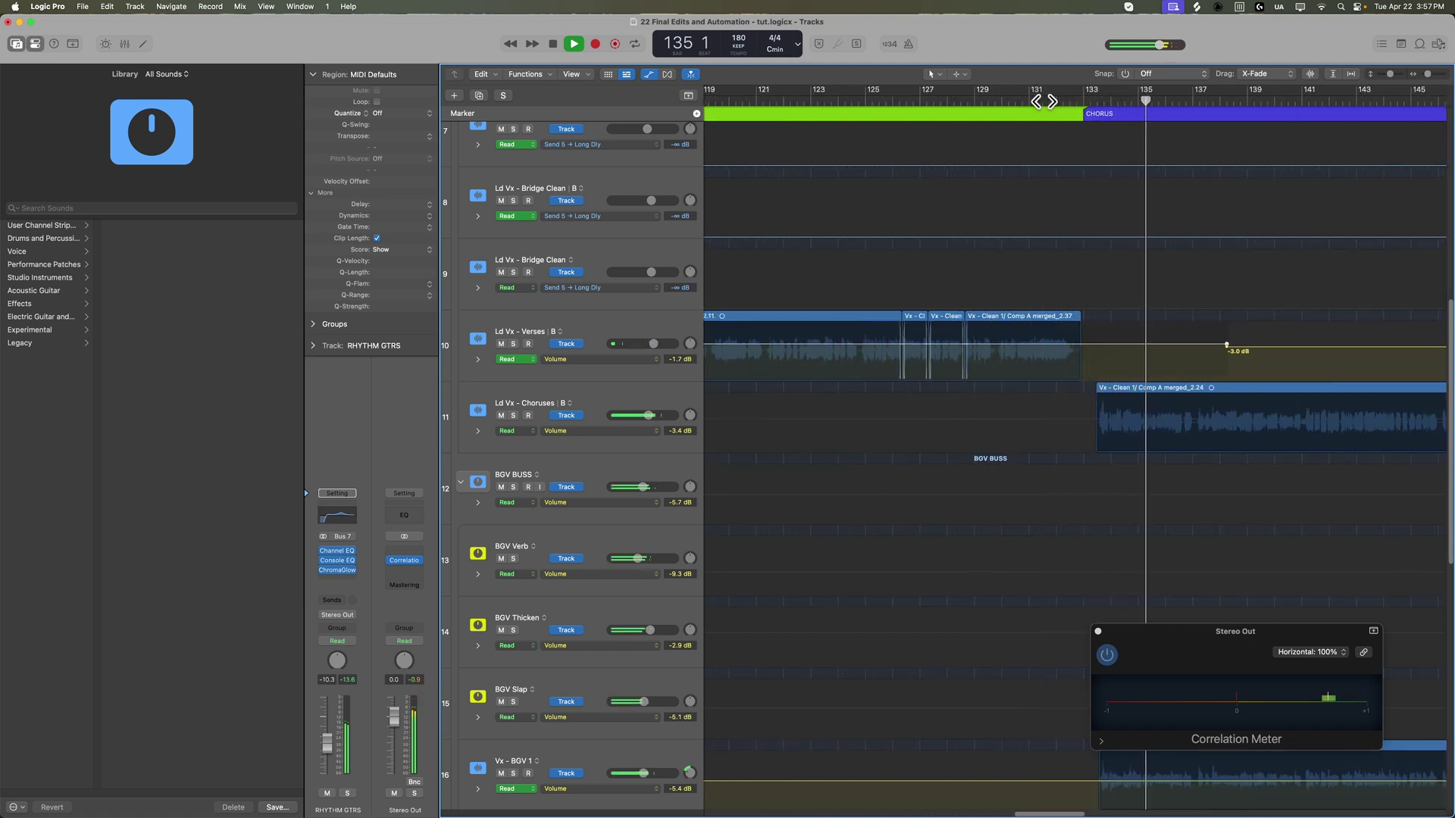
left_click(1047, 101)
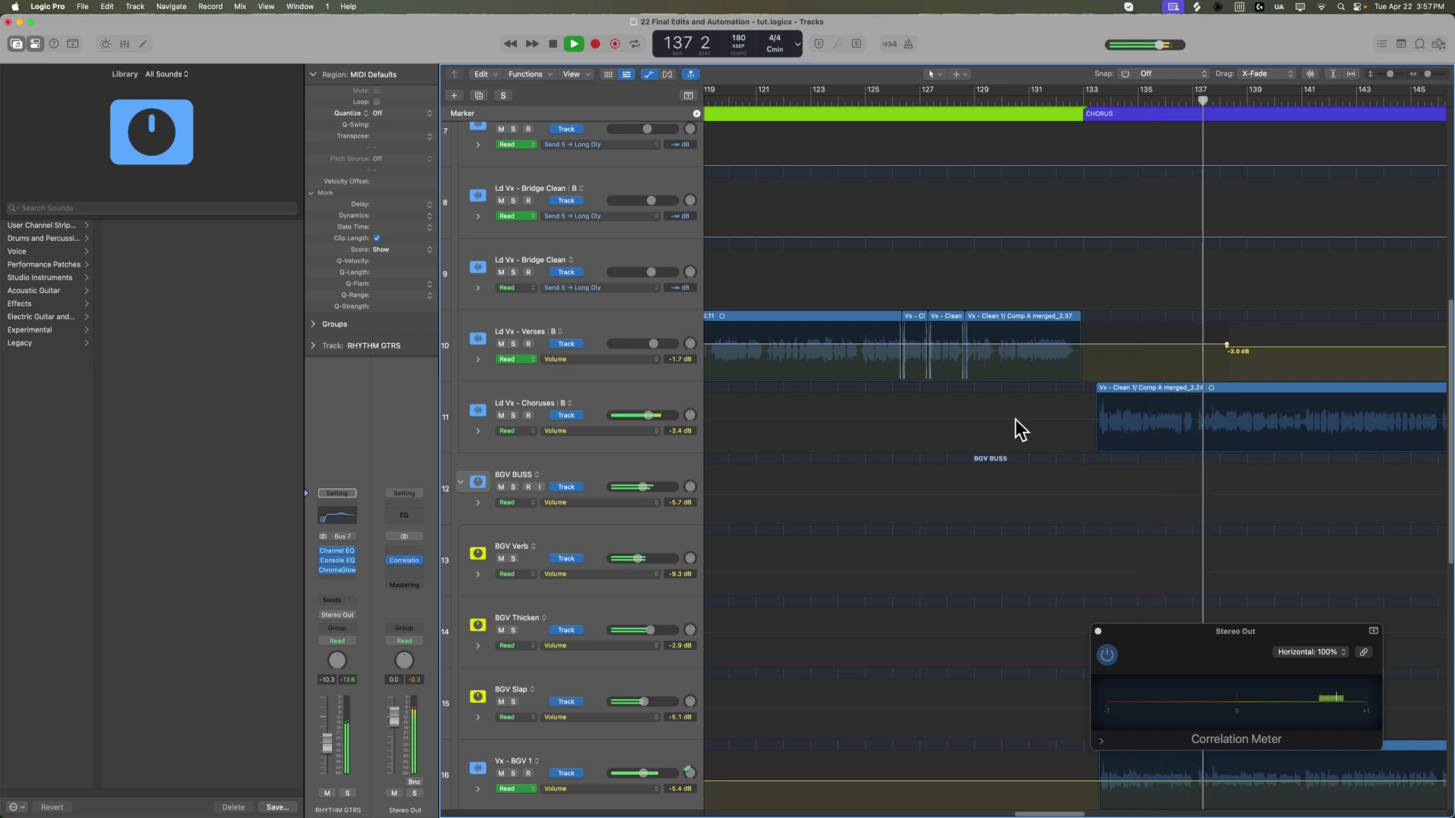
Raise the Ld Vx - Choruses track volume to -2.8 dB and hide the automation.
key("super+Left")
key("super+Left")
key("super+Left")
key("super+Left")
key("super+Left")
key("super+Left")
key("super+Left")
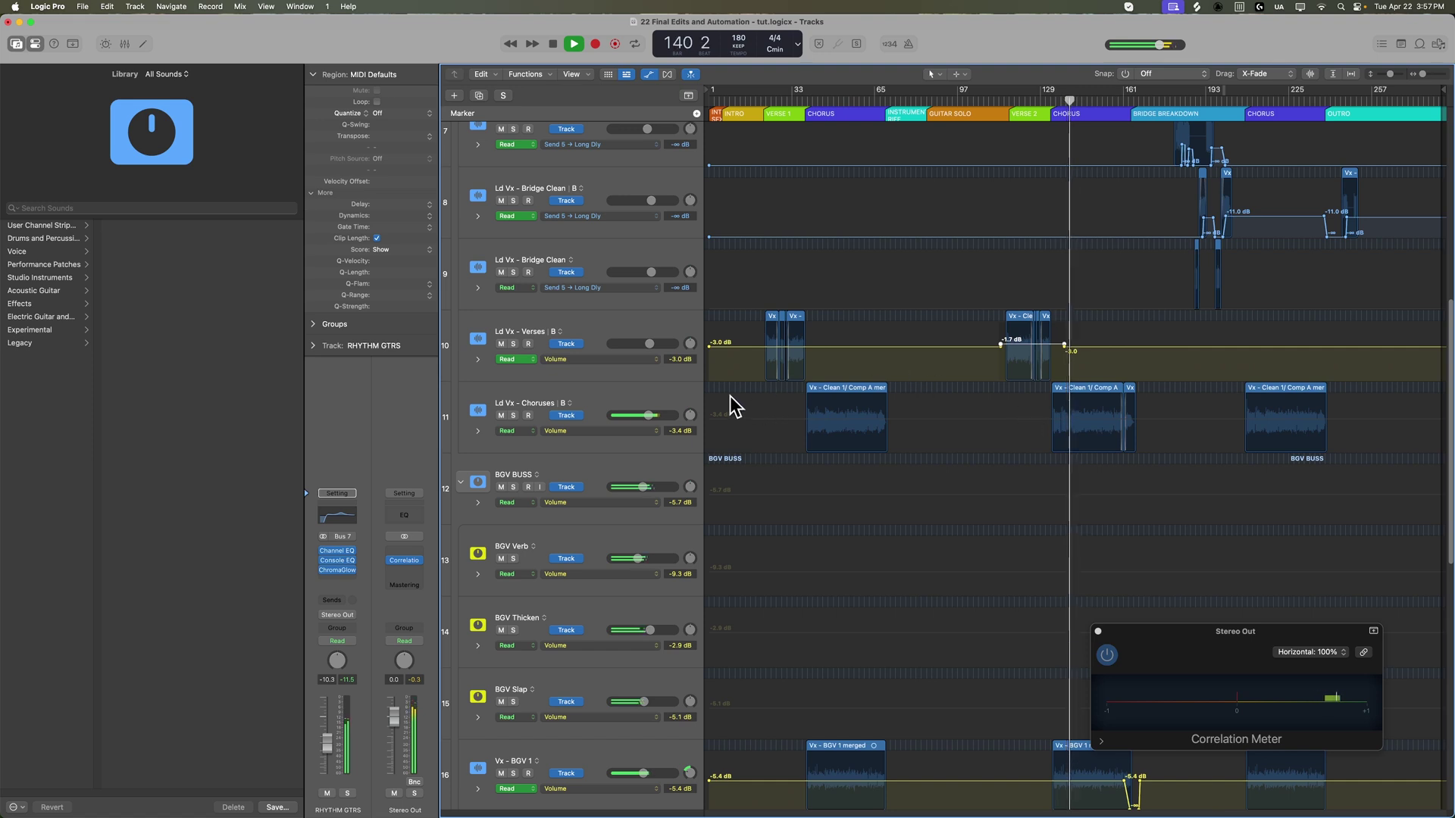
left_click_drag(648, 415, 650, 415)
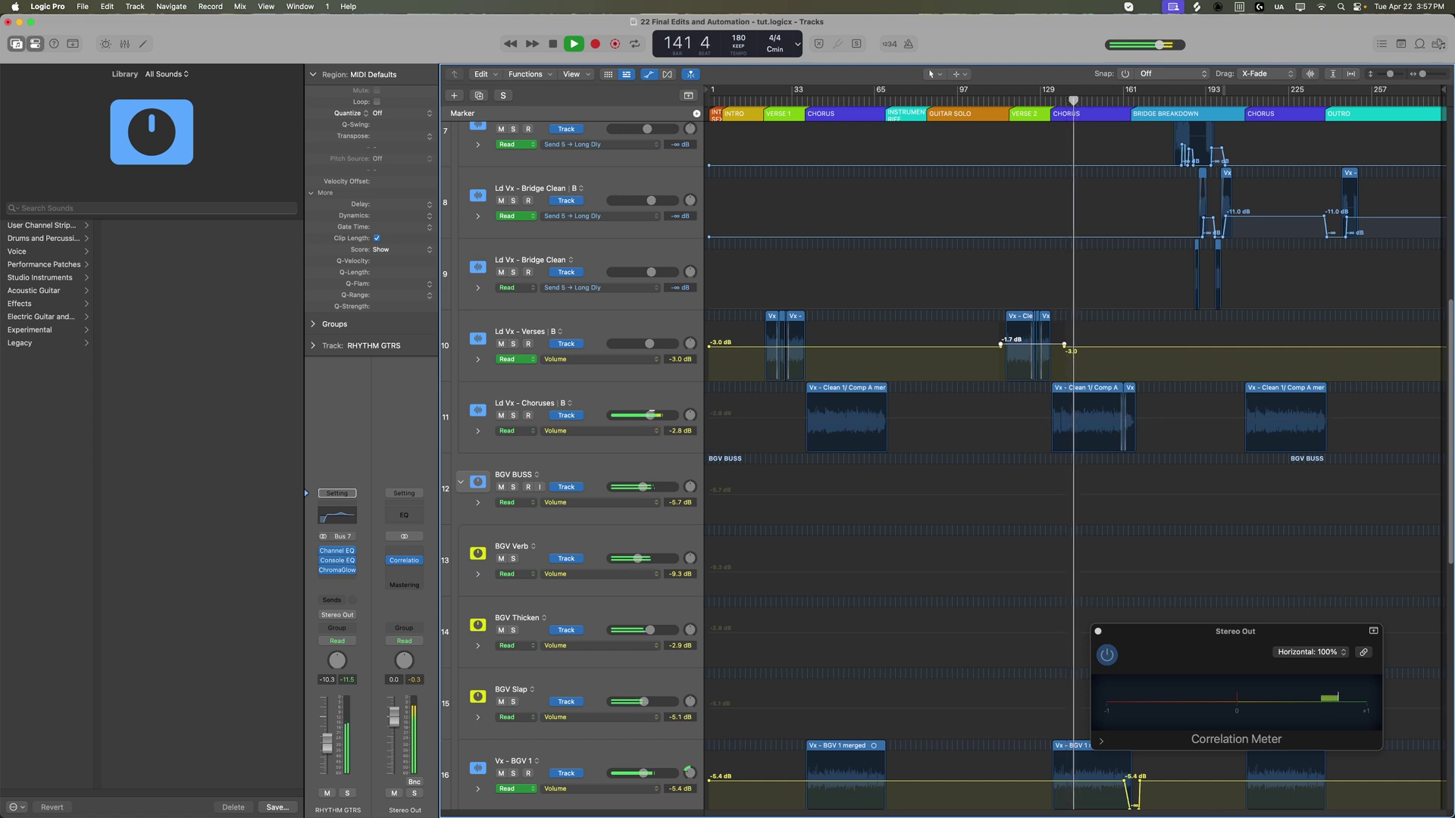
left_click(658, 415)
key("a")
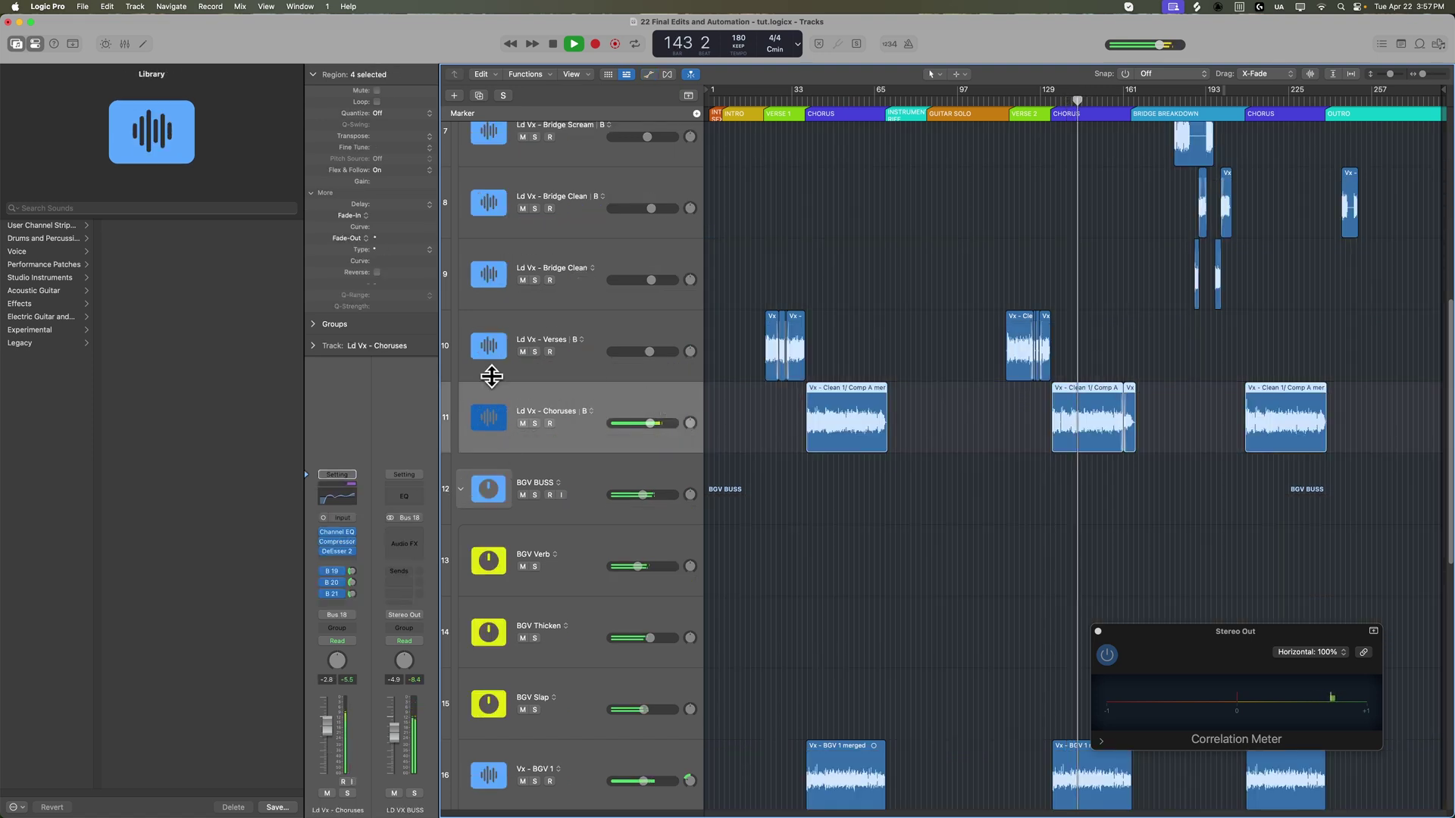
Collapse the LD VX BUSS stack and replay the end of verse 2 leading into the second chorus.
scroll(471, 256, "up", 10)
left_click(460, 157)
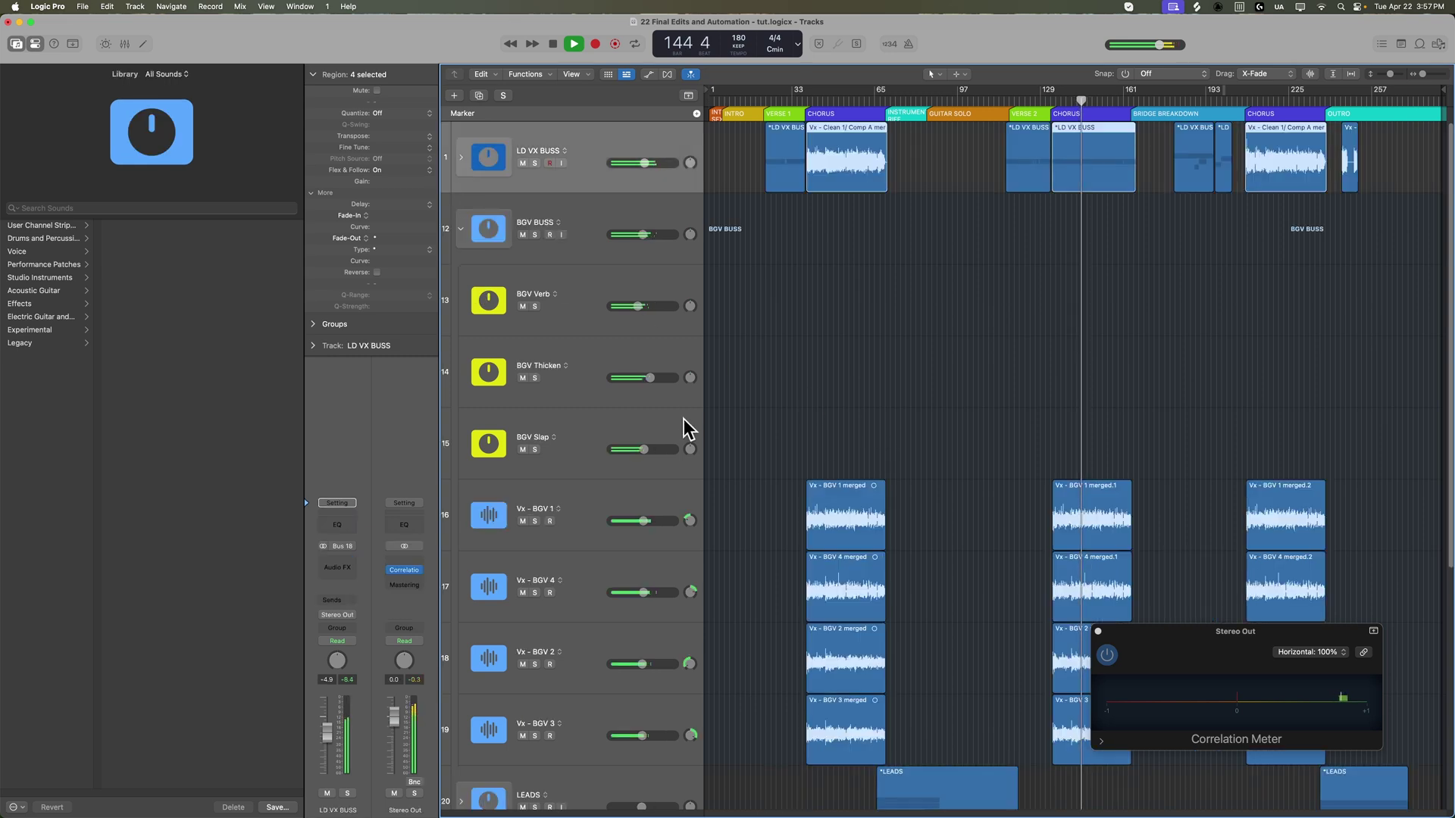
left_click(1042, 97)
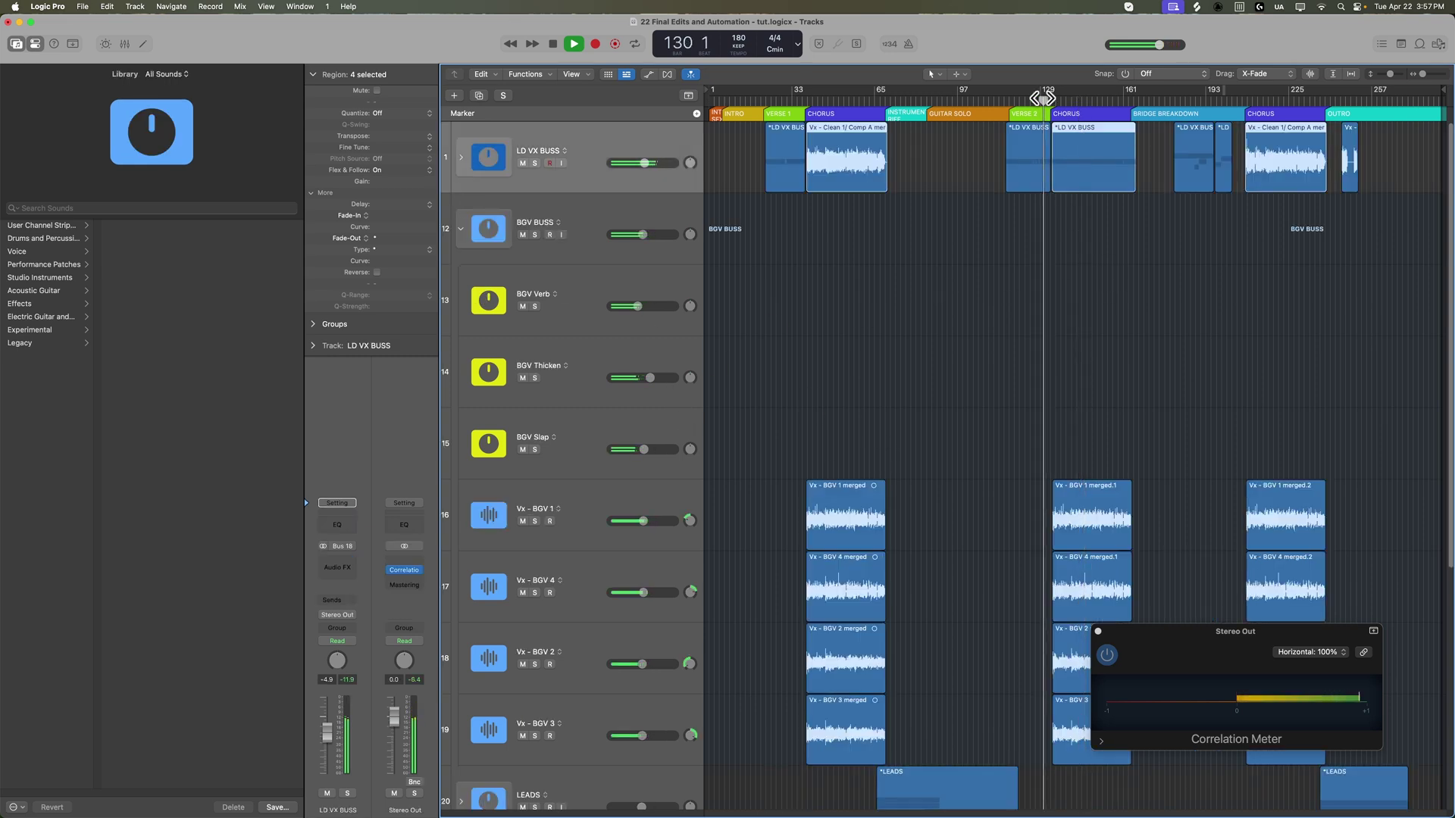
key("super+Right")
key("super+Right")
key("super+Right")
key("super+Right")
key("super+Right")
key("super+Right")
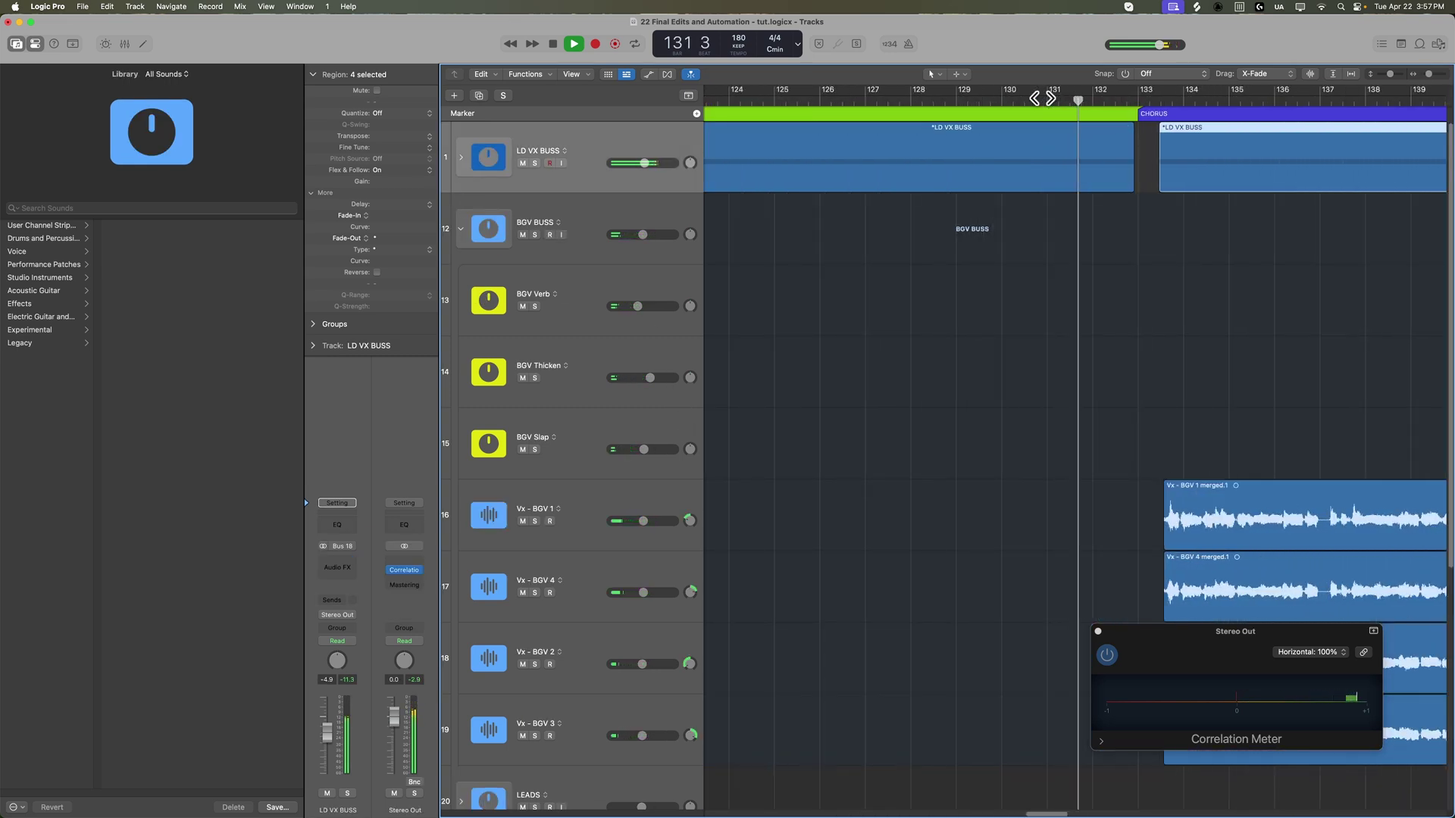
Expand the DRUMS stack, stop playback and adjust the Bus 14 send levels on the tom channels together.
scroll(974, 482, "down", 1)
scroll(969, 471, "down", 5)
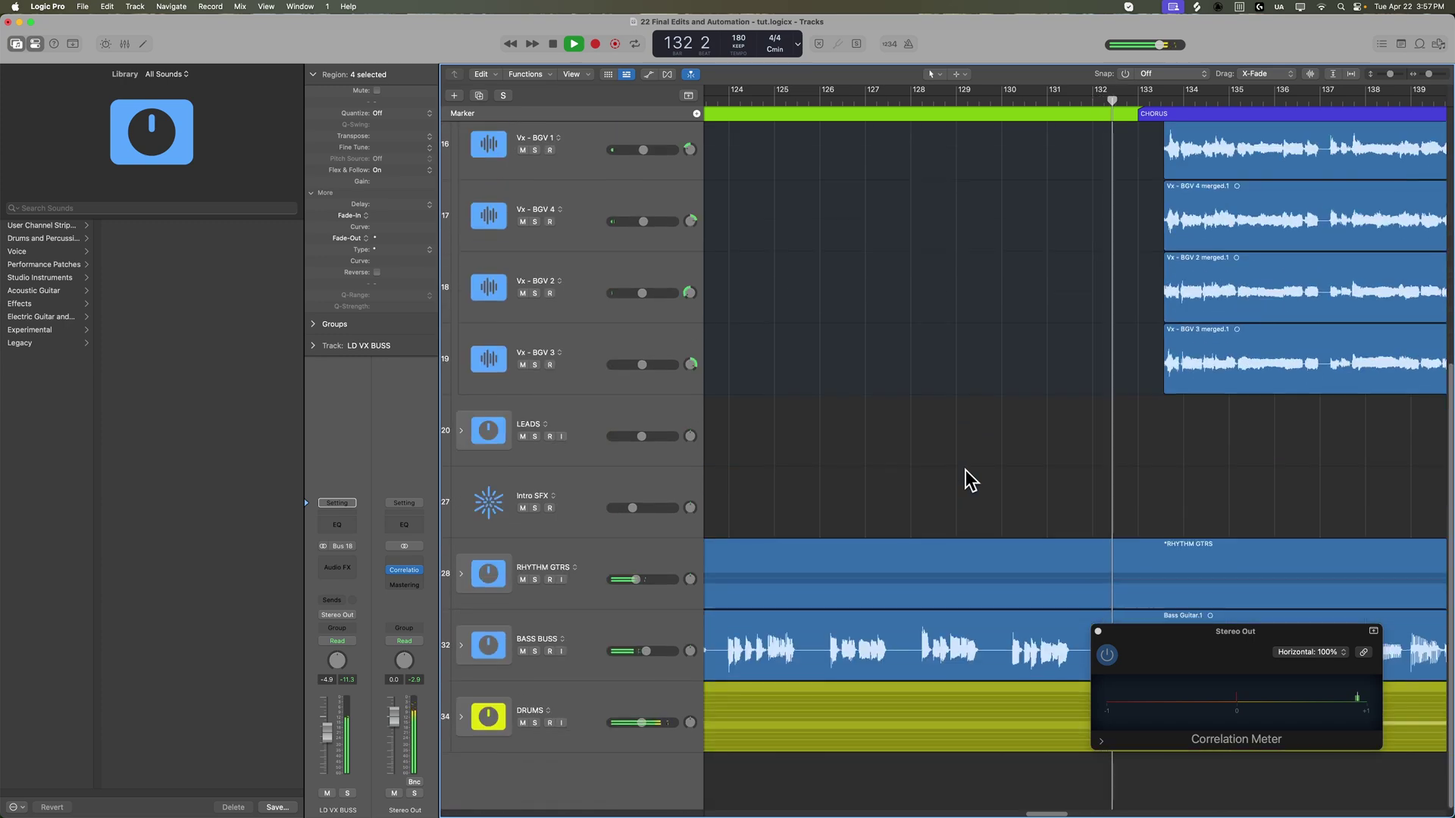
left_click(461, 715)
scroll(867, 546, "down", 12)
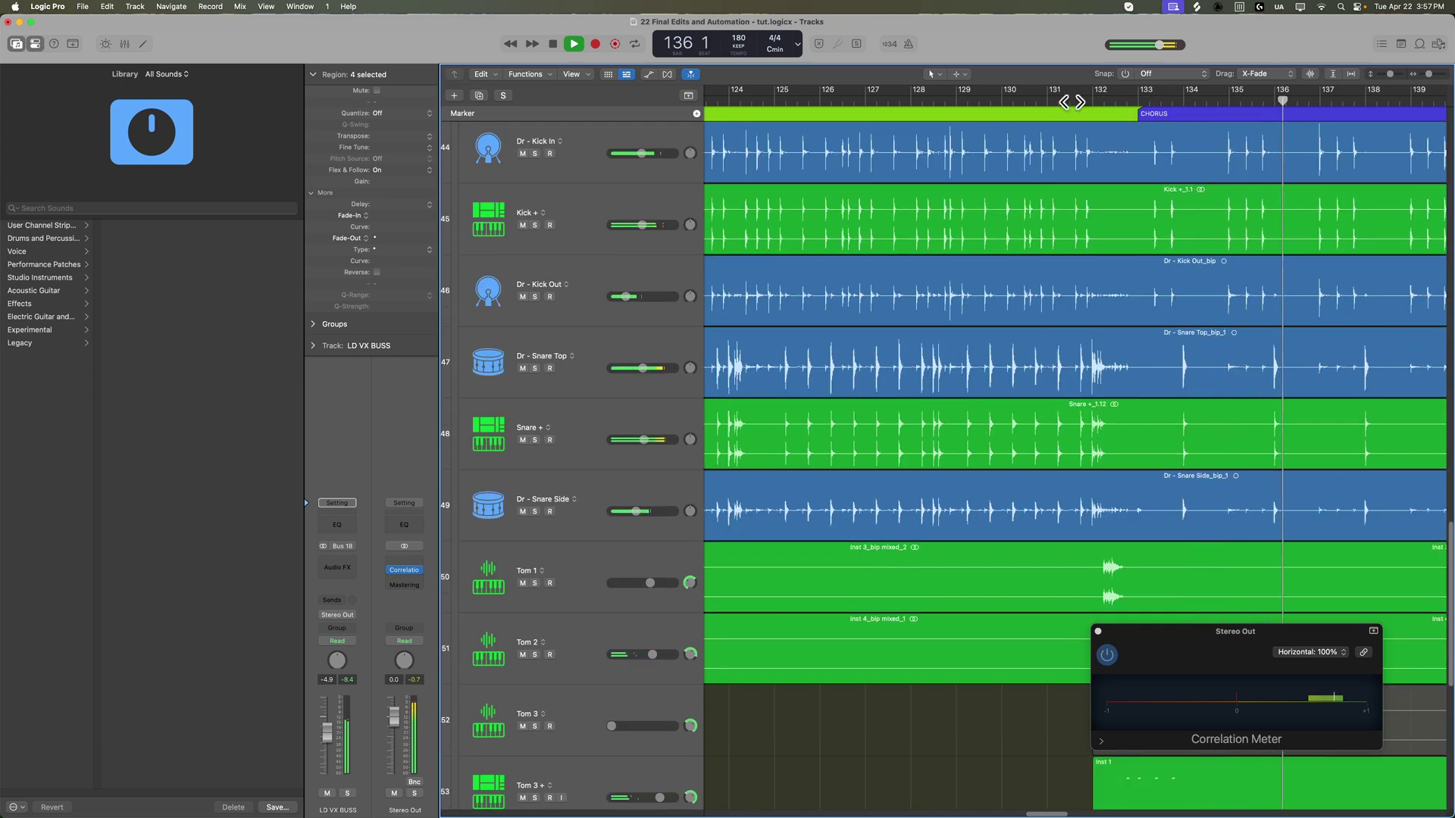
key("space")
key("x")
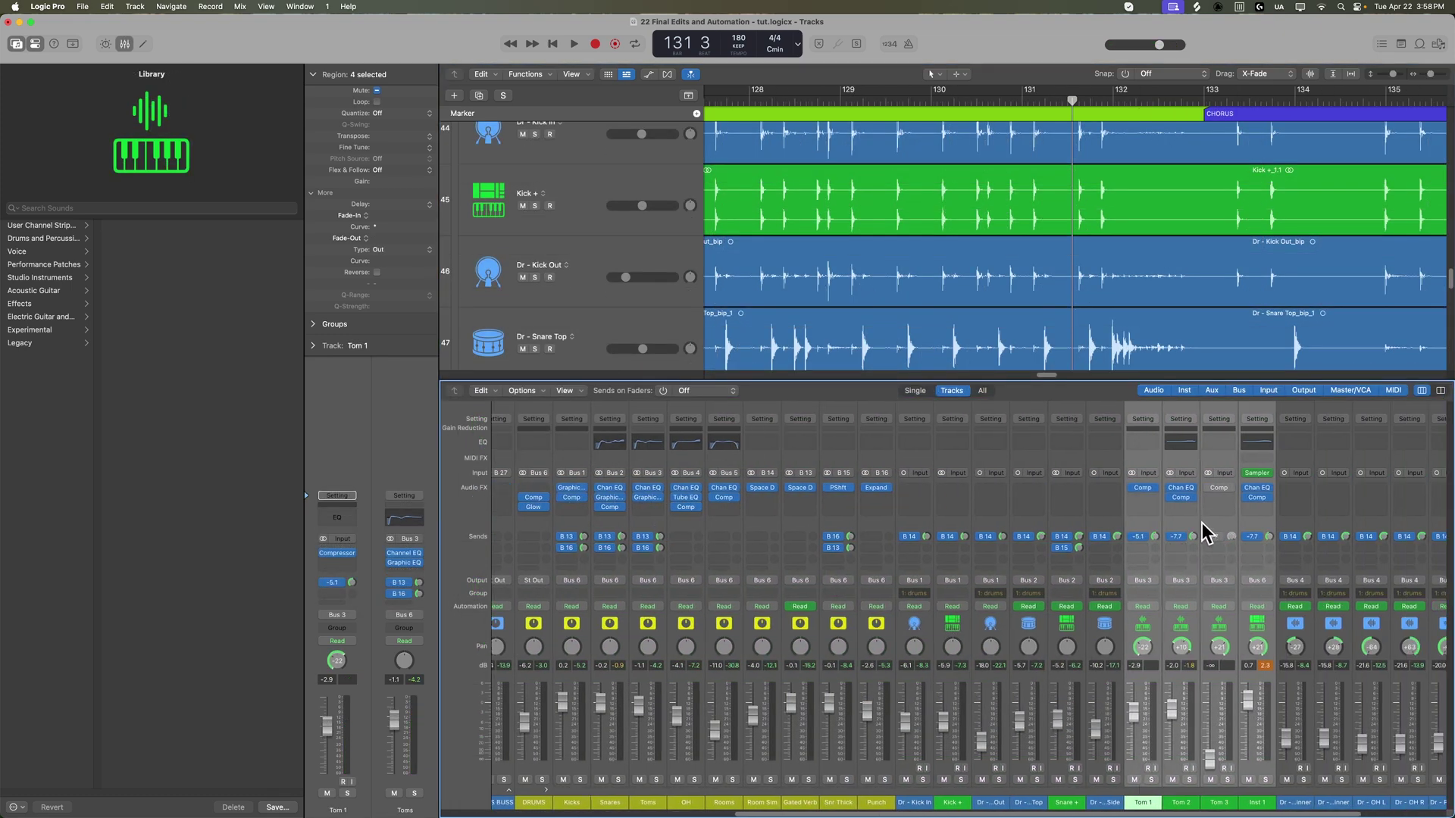
left_click(1142, 803)
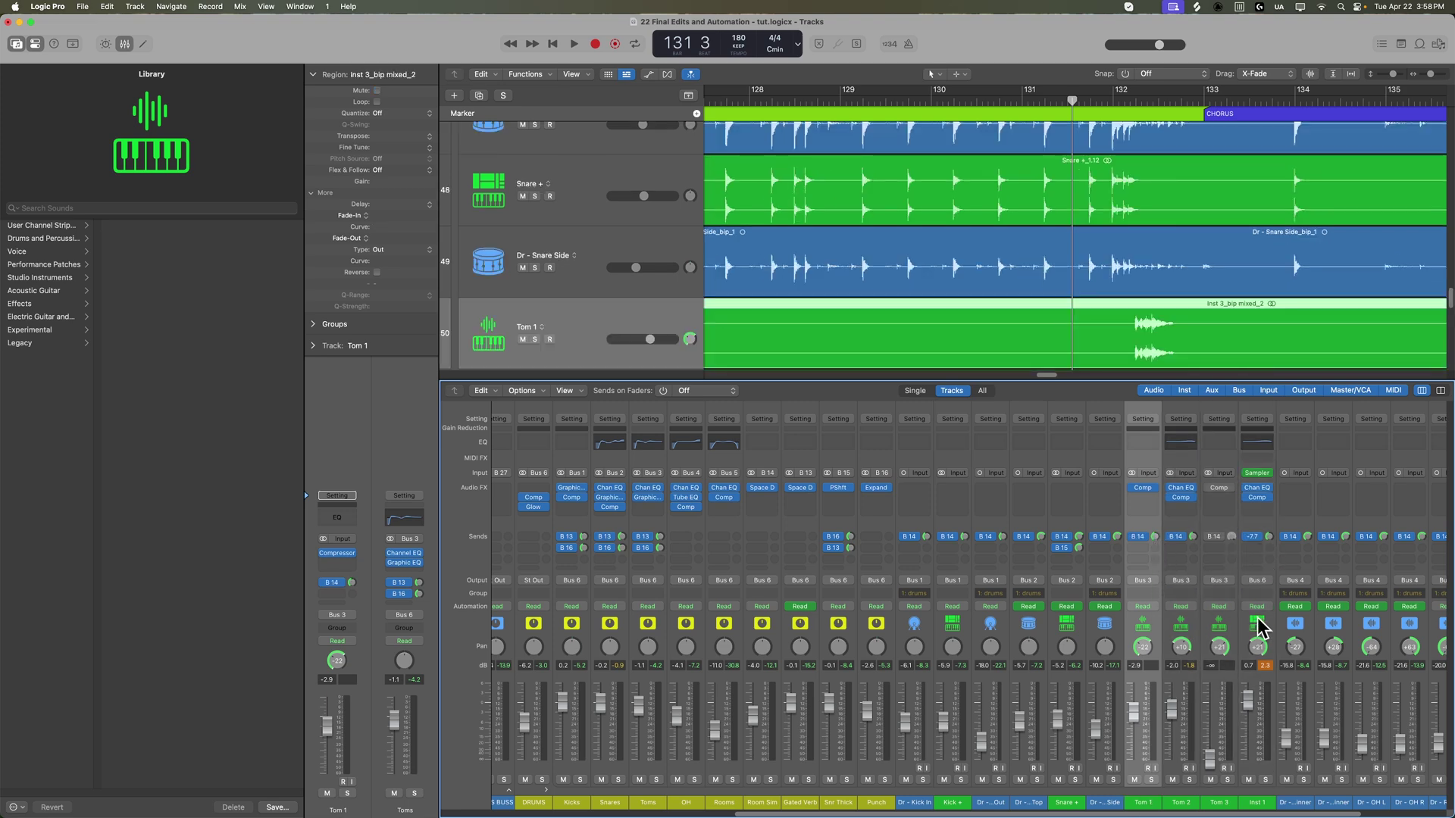
key("x")
Raise the dip in the Gated Verb volume automation before the second chorus to -13.0 dB.
scroll(1288, 455, "up", 10)
key("a")
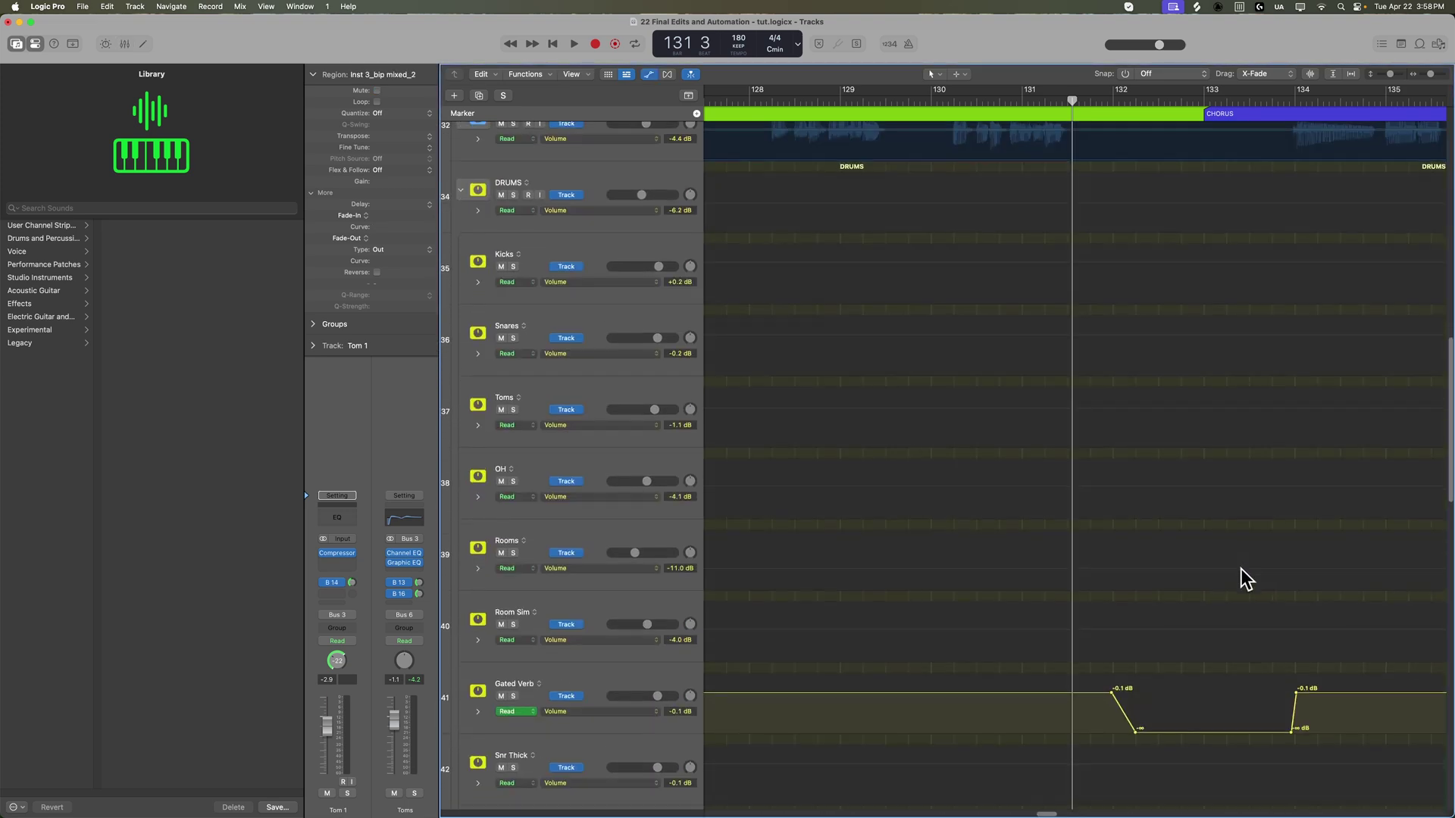
scroll(1243, 599, "down", 3)
left_click(1215, 630)
left_click_drag(1214, 629, 1213, 612)
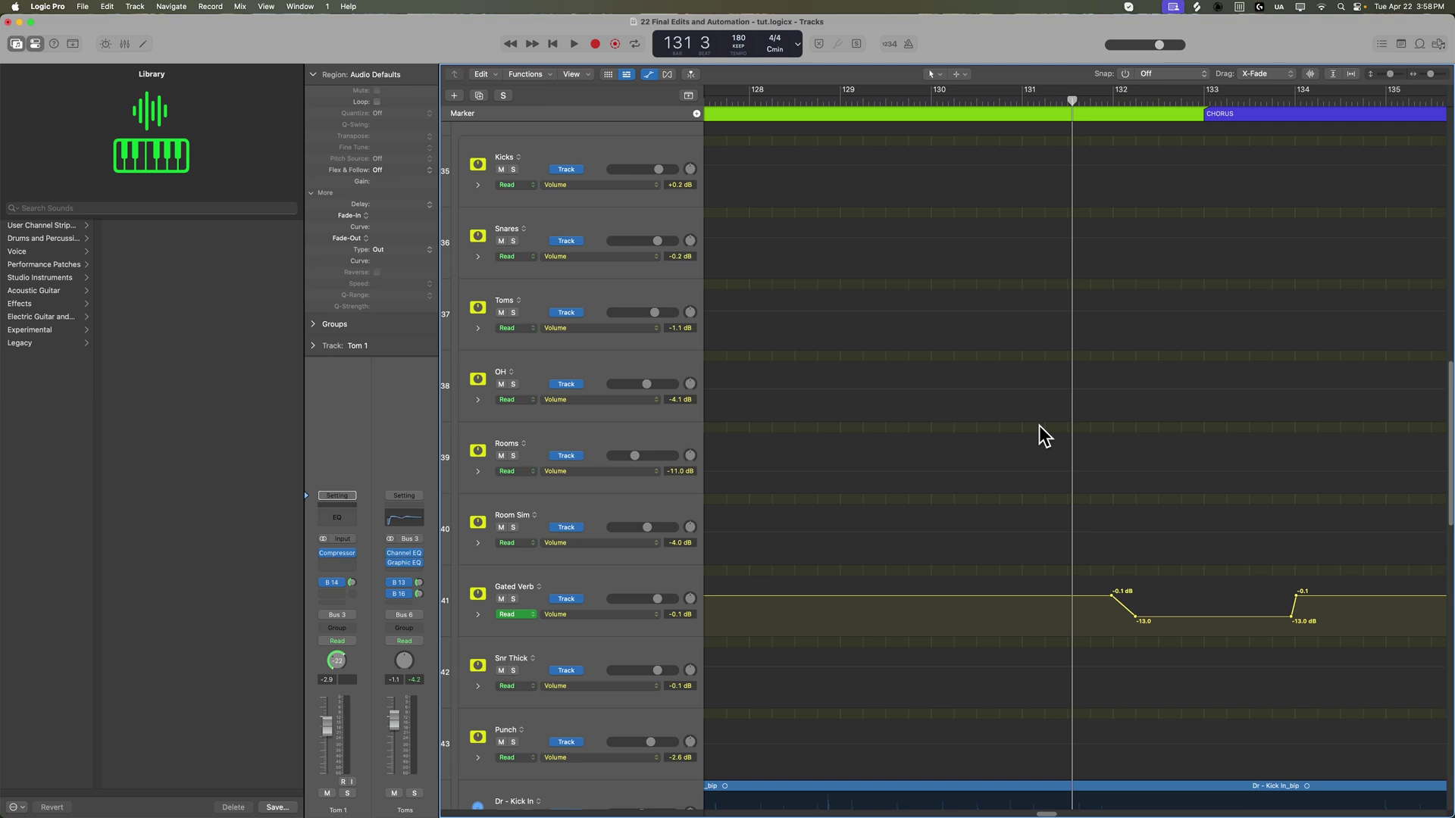
Play the tom fill into the second chorus to check the gated reverb level.
scroll(1044, 436, "down", 6)
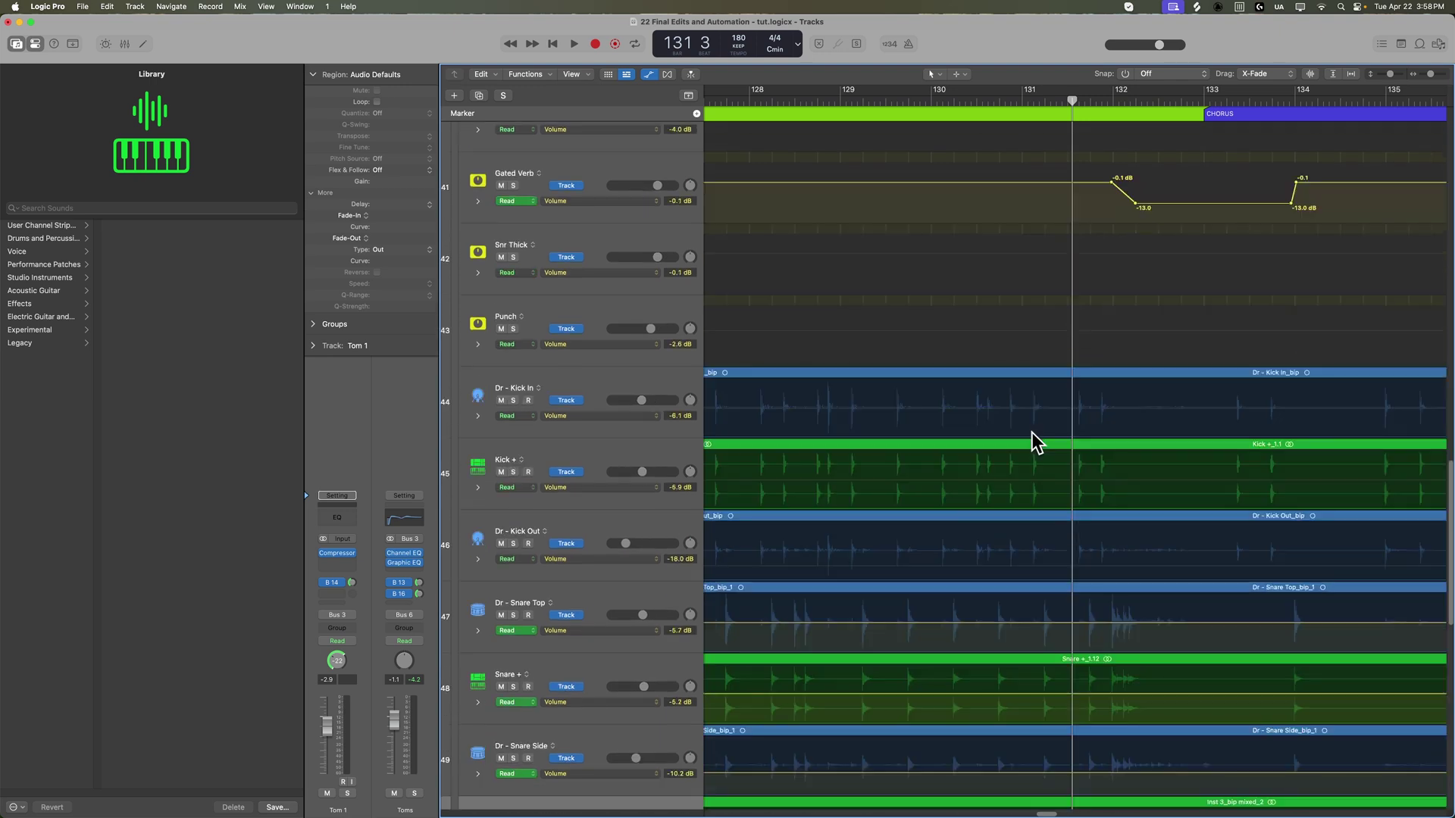
key("space")
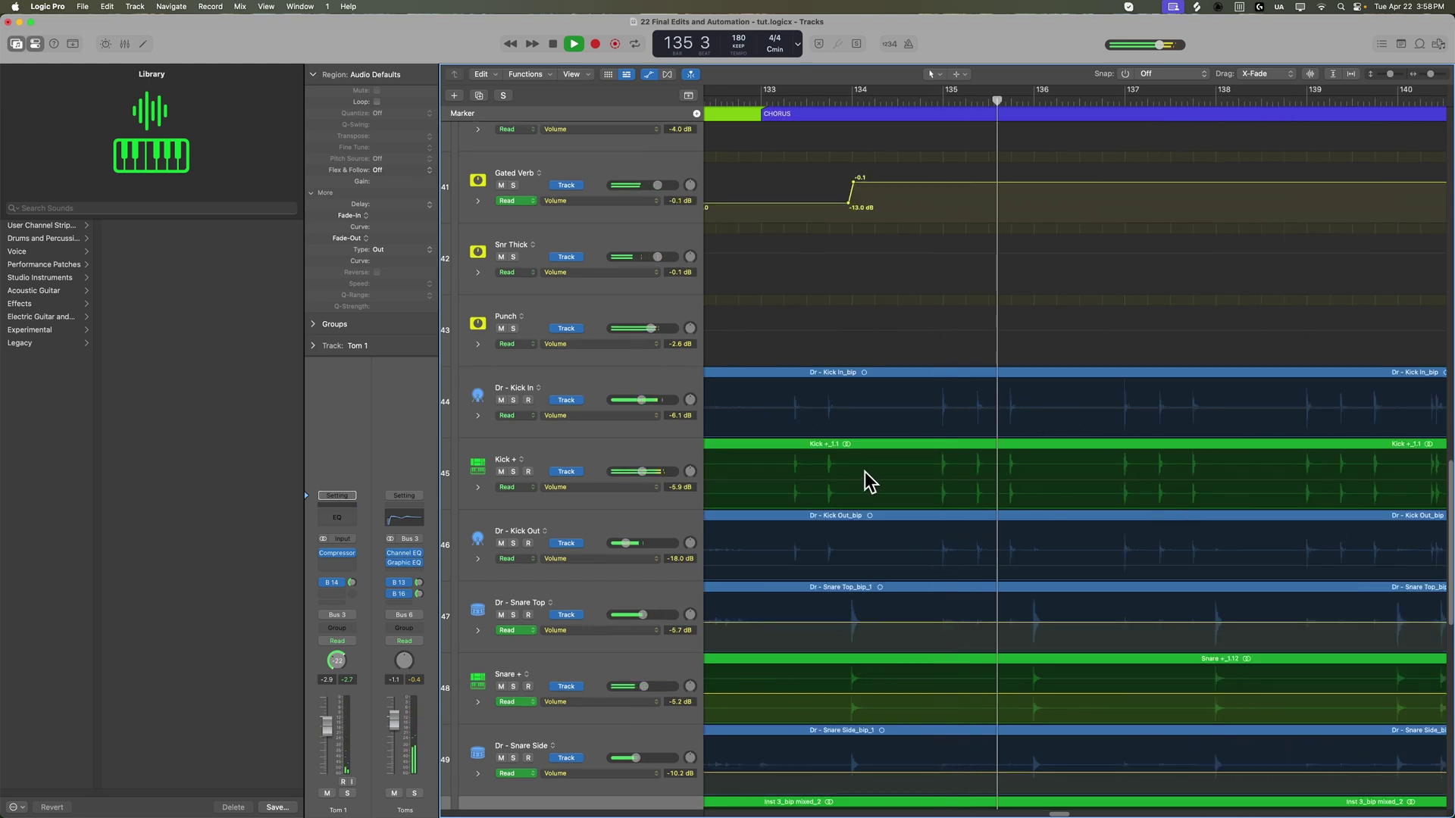
key("space")
Raise overhead volume automation across the tom fill: OH L - inner -10.1 dB, OH R - inner -9.3 dB, OH L -15.1 dB, OH R -15.7 dB.
scroll(901, 522, "left", 3)
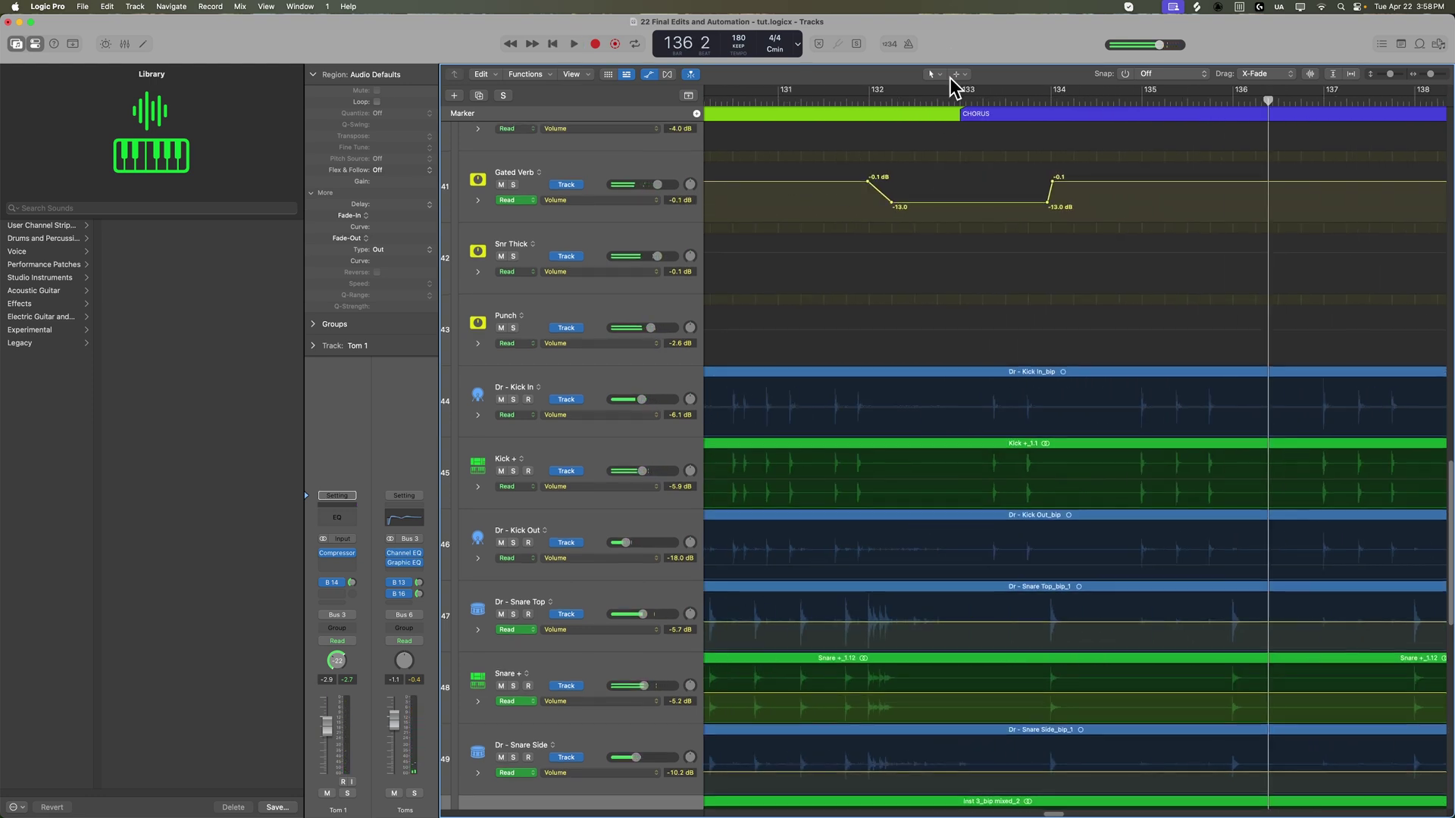
left_click(957, 93)
scroll(915, 365, "down", 10)
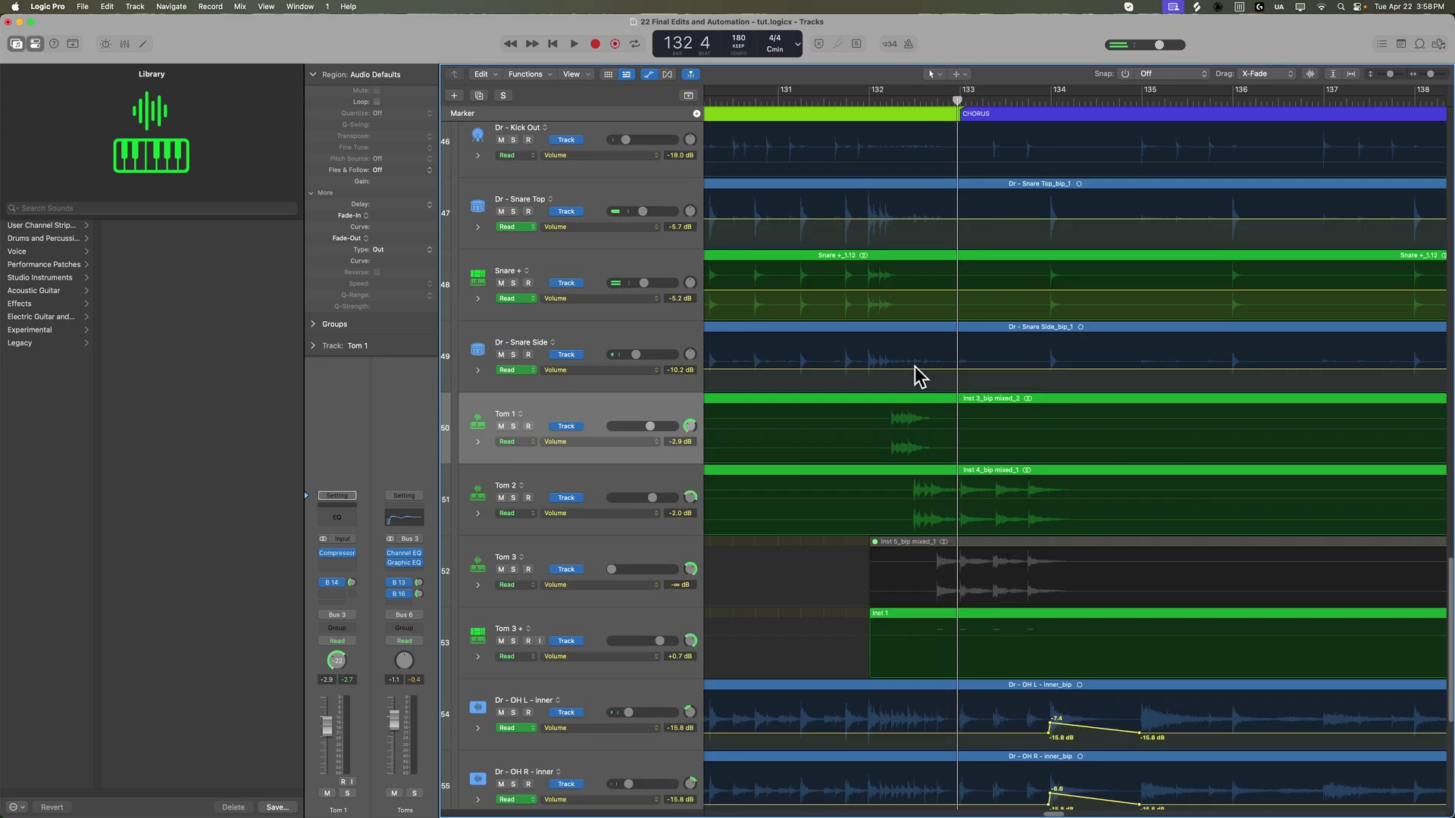
scroll(917, 379, "down", 2)
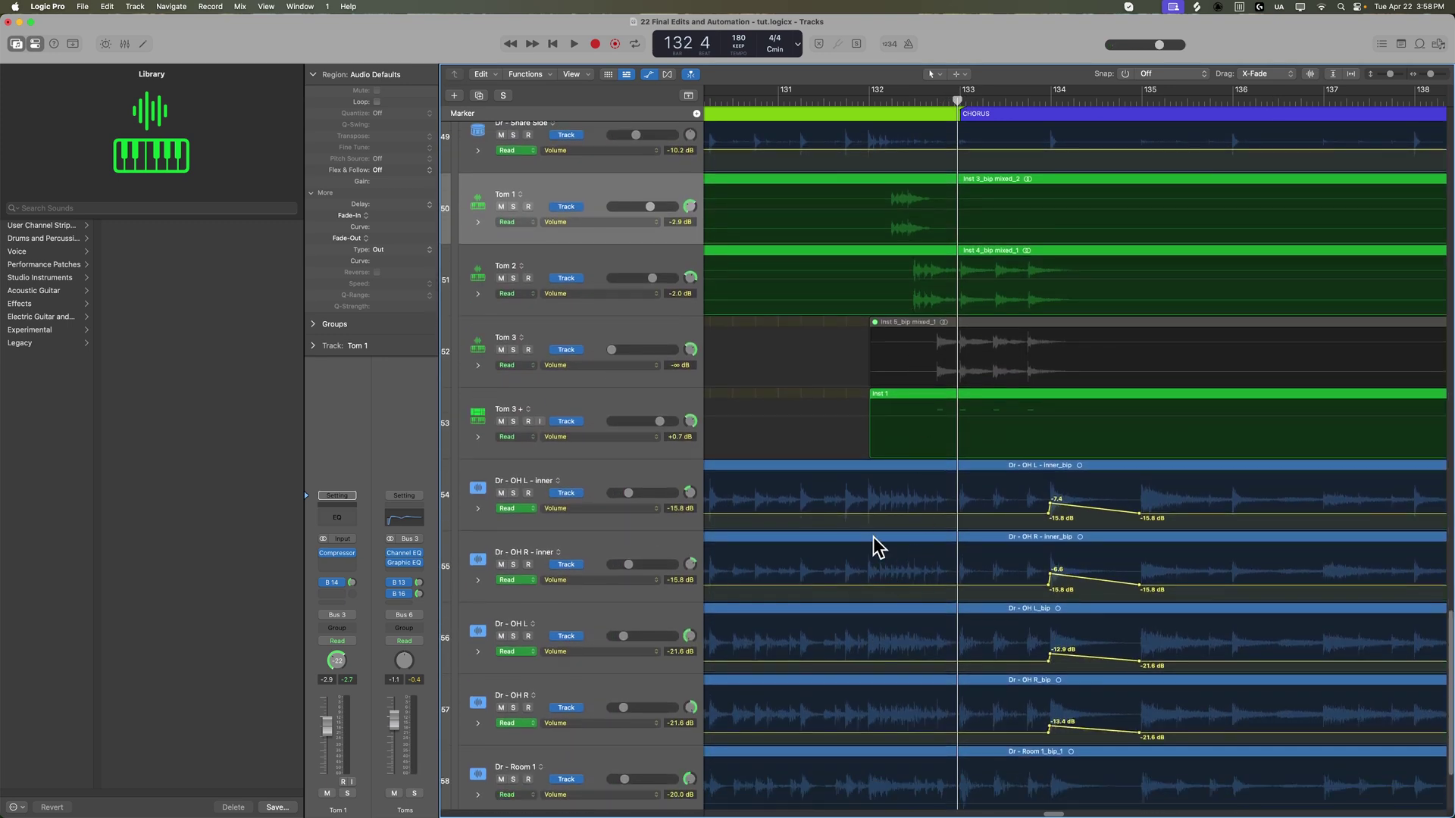
left_click(869, 584)
left_click_drag(908, 661, 908, 657)
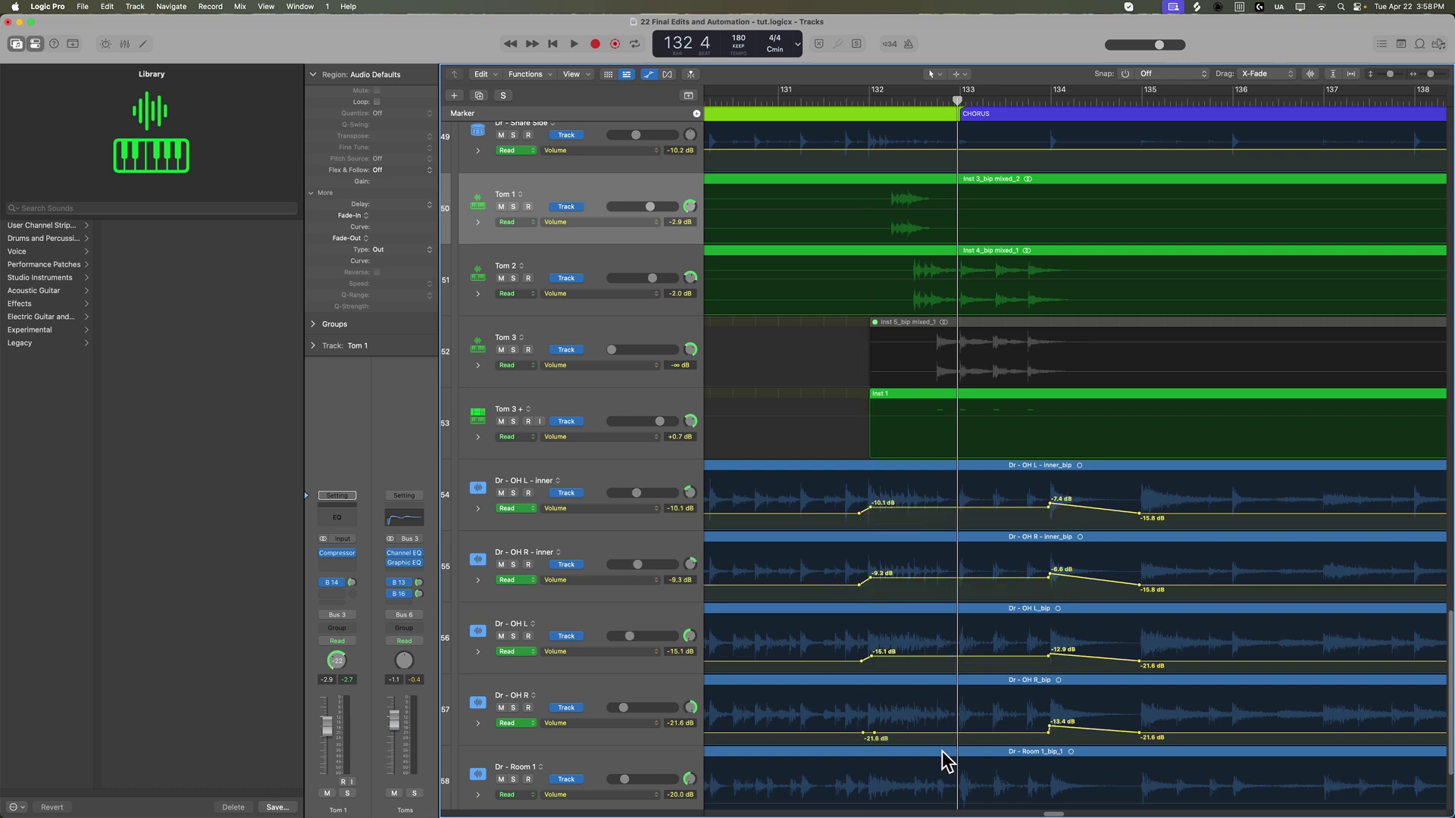
left_click_drag(936, 734, 936, 729)
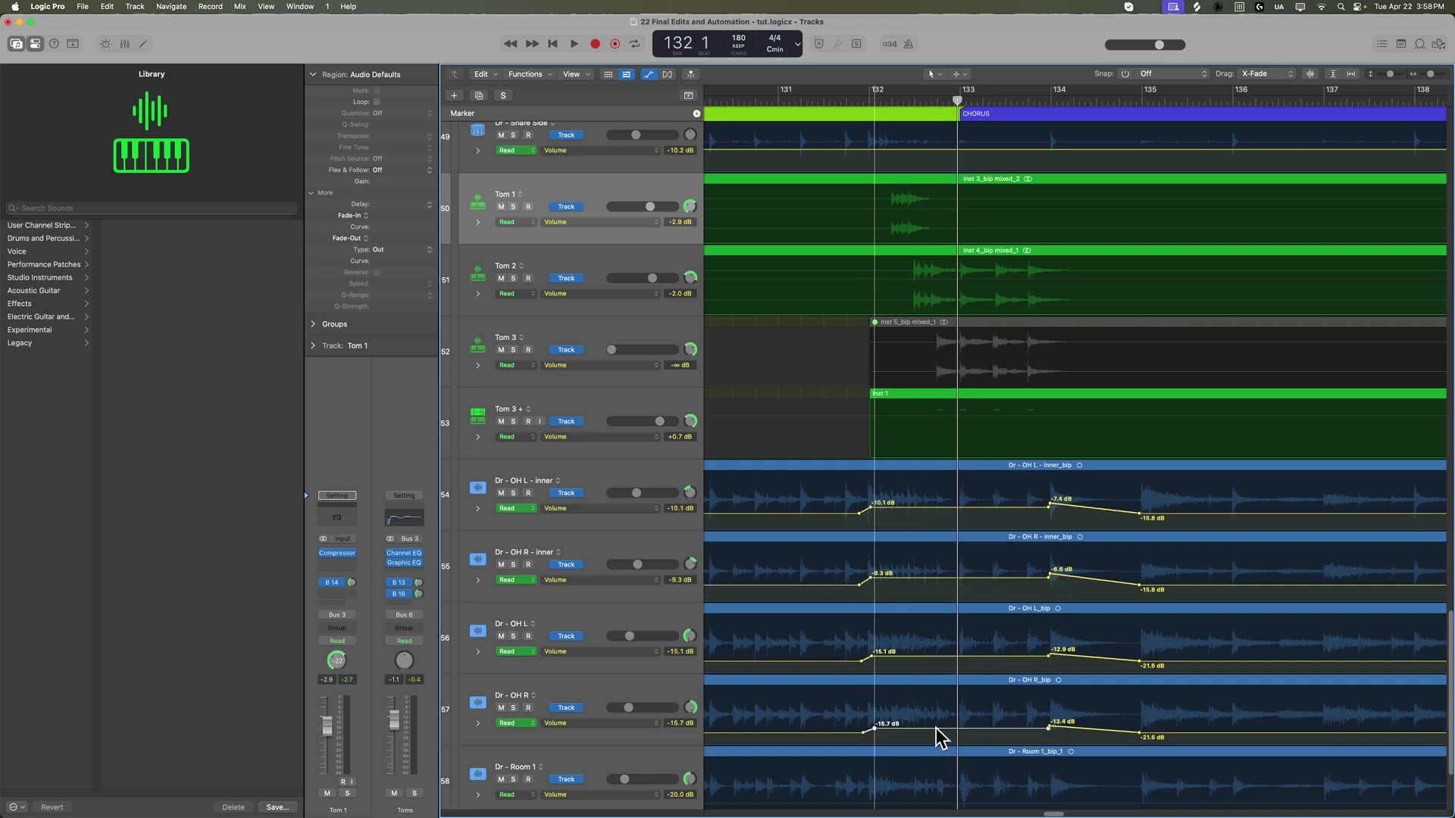
Replay the tom fill from bar 131 into the second chorus to check the raised overheads, and hide the automation.
left_click(789, 101)
key("space")
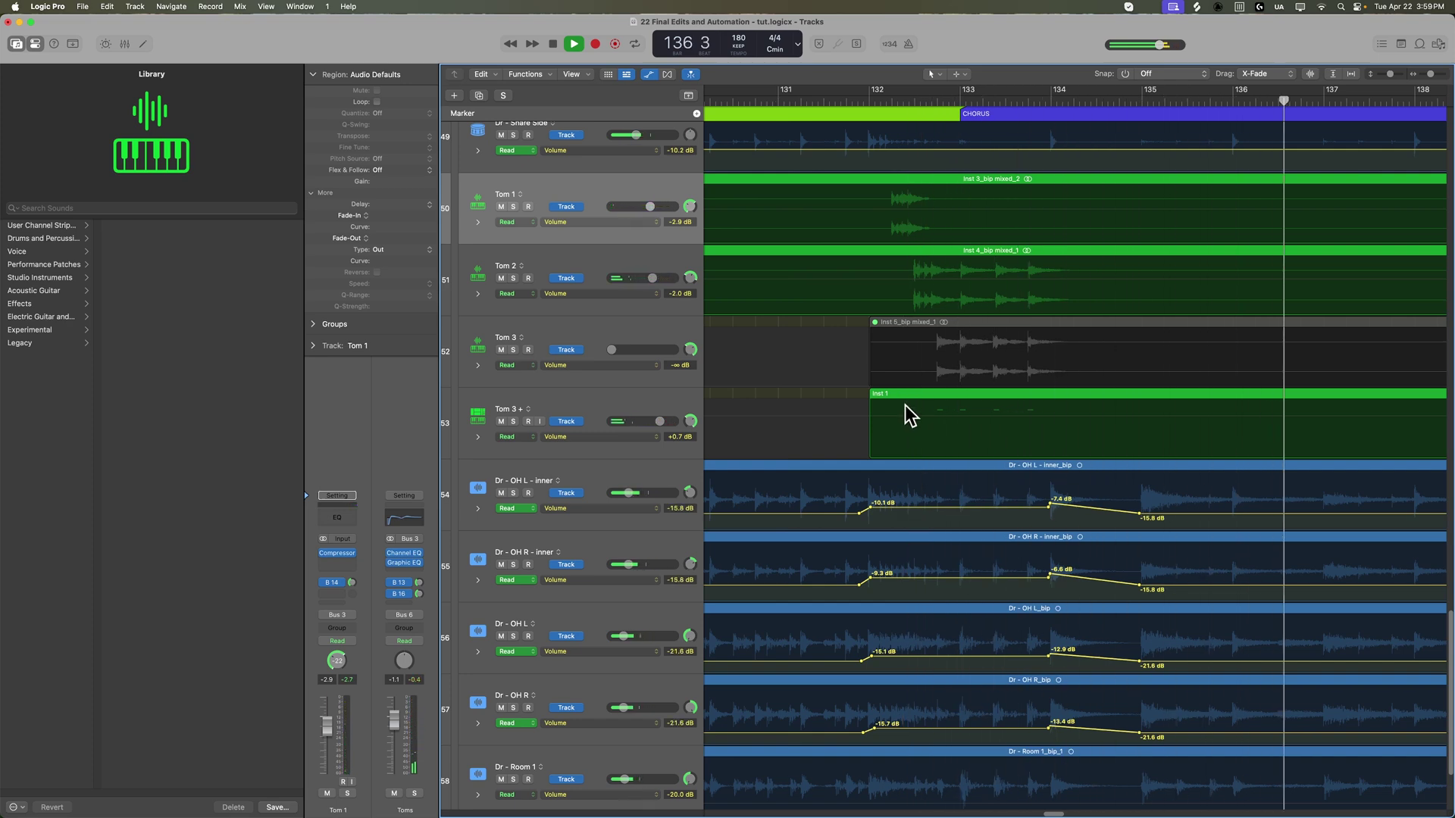
scroll(811, 402, "up", 10)
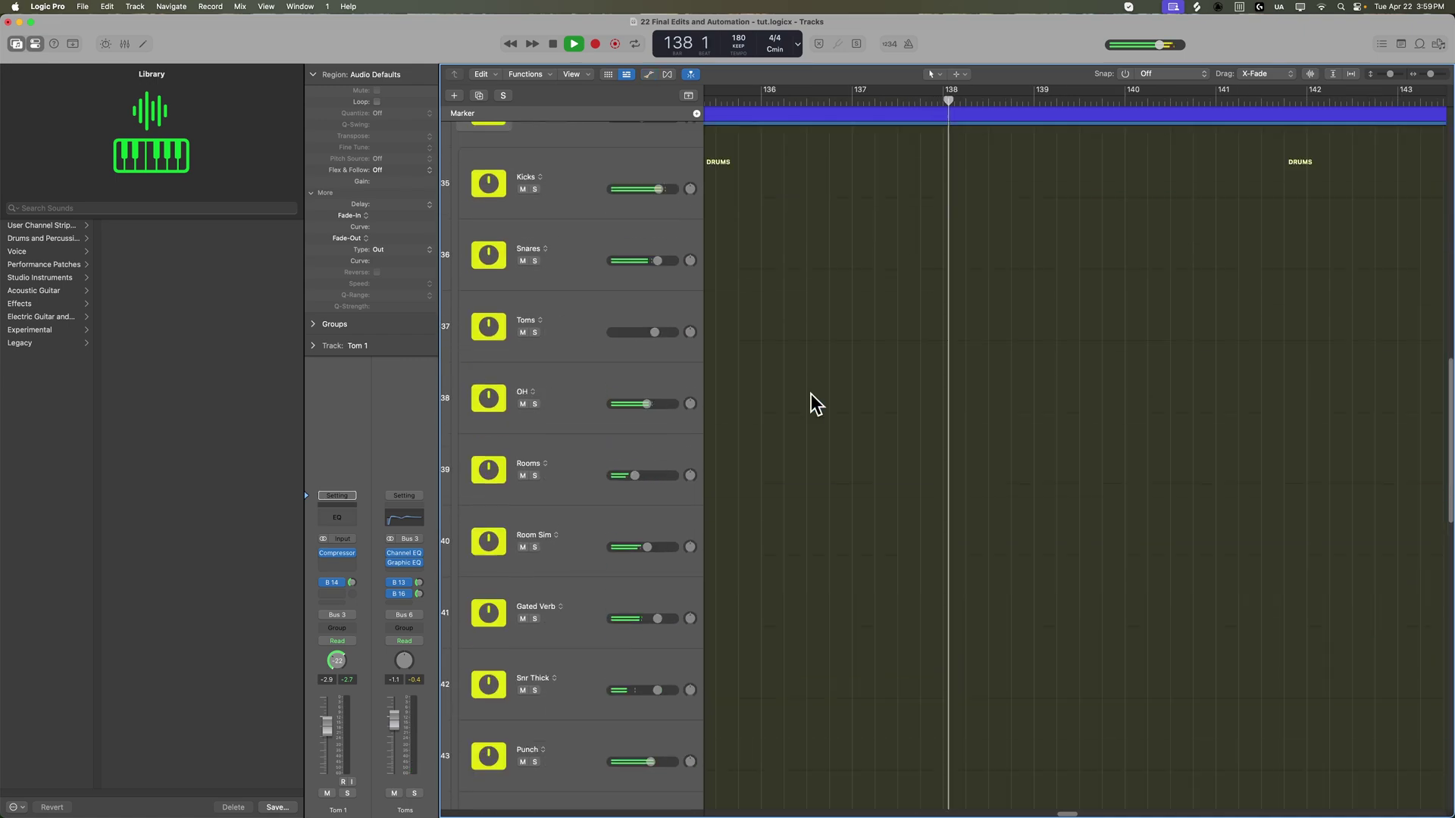
scroll(811, 401, "up", 5)
scroll(809, 409, "down", 2)
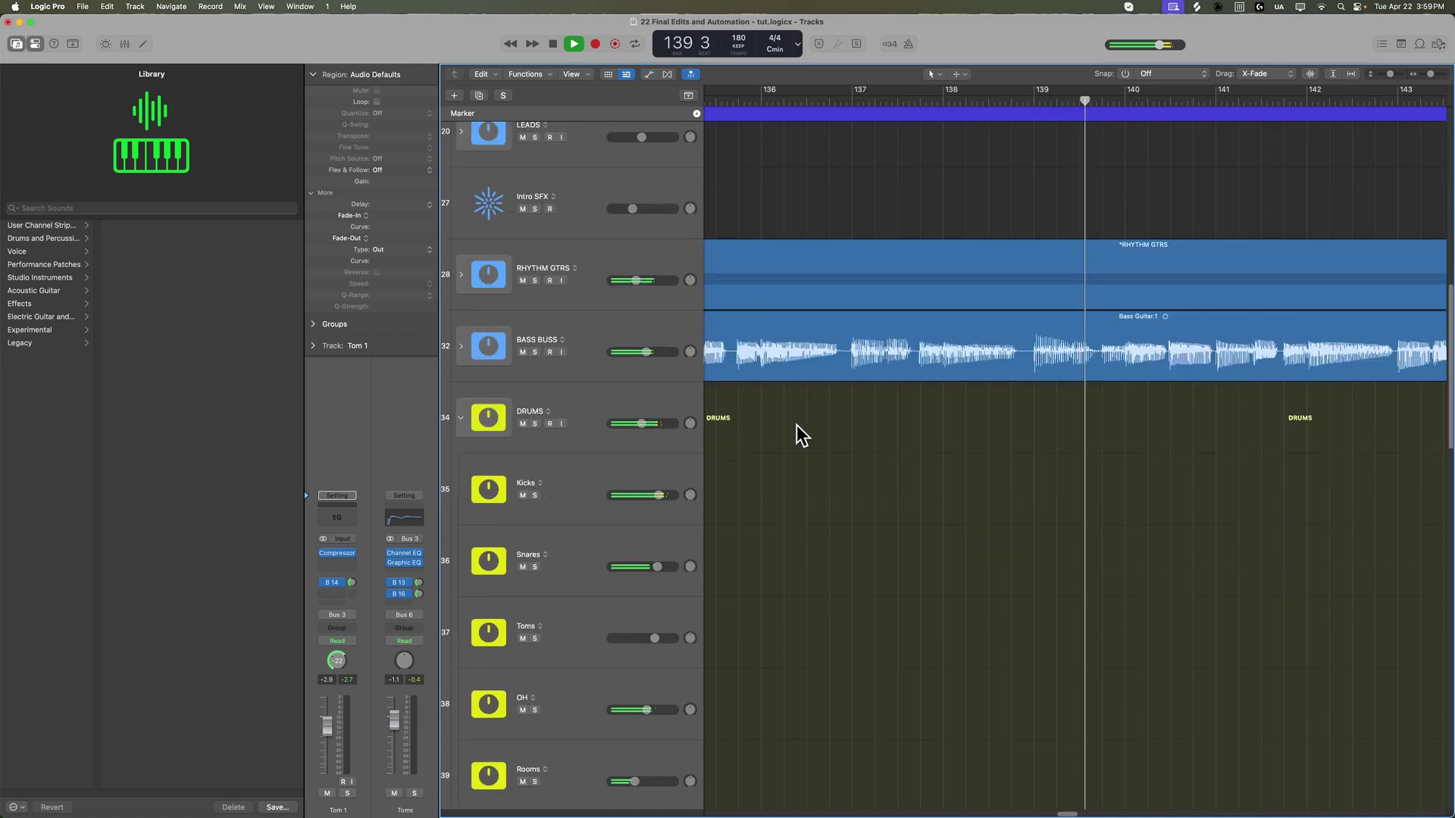
Inspect the Snares and Dr - Snare Top tracks' levels and automation while the second chorus plays.
left_click(649, 553)
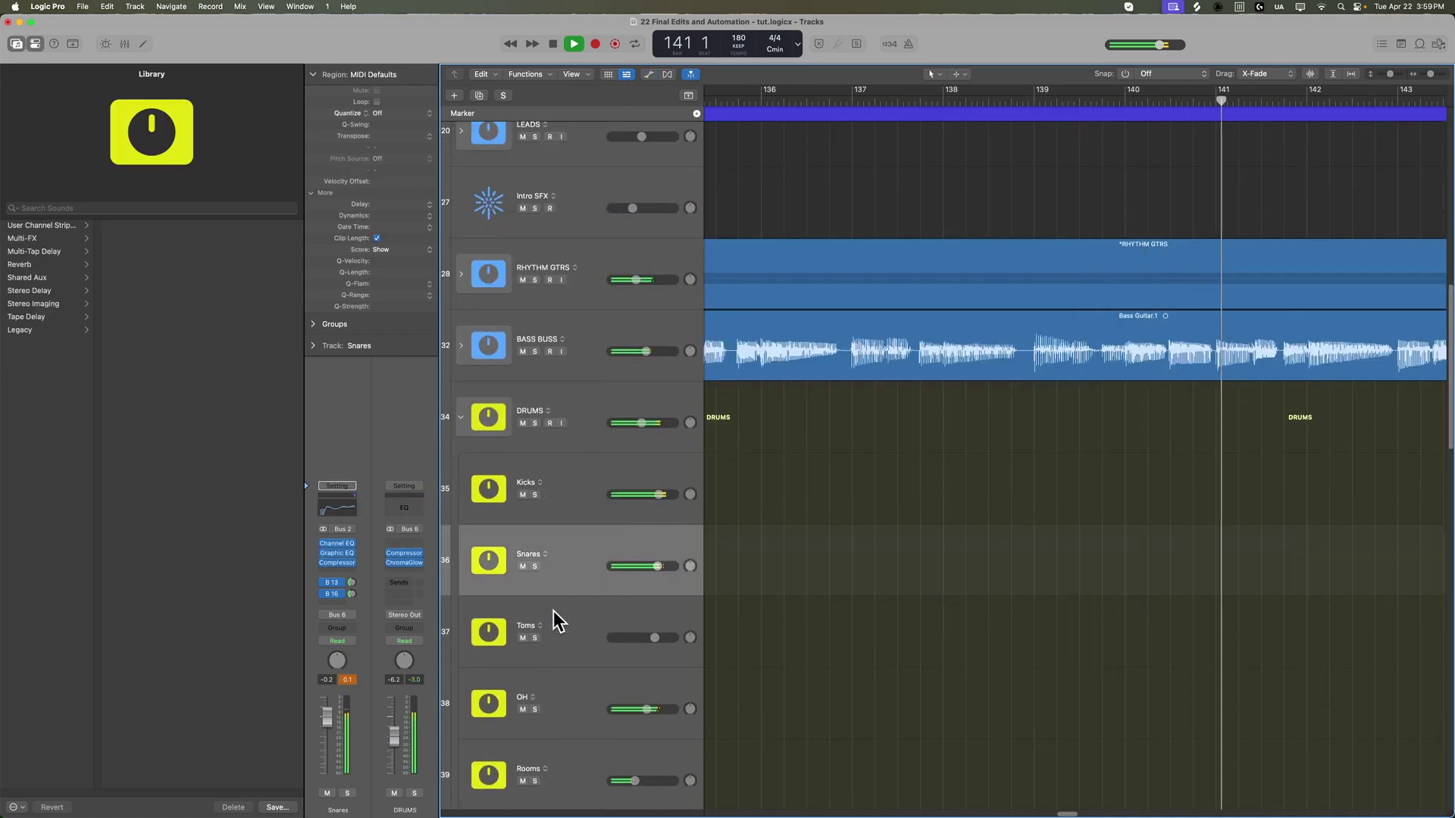
scroll(561, 636, "down", 5)
scroll(562, 643, "down", 5)
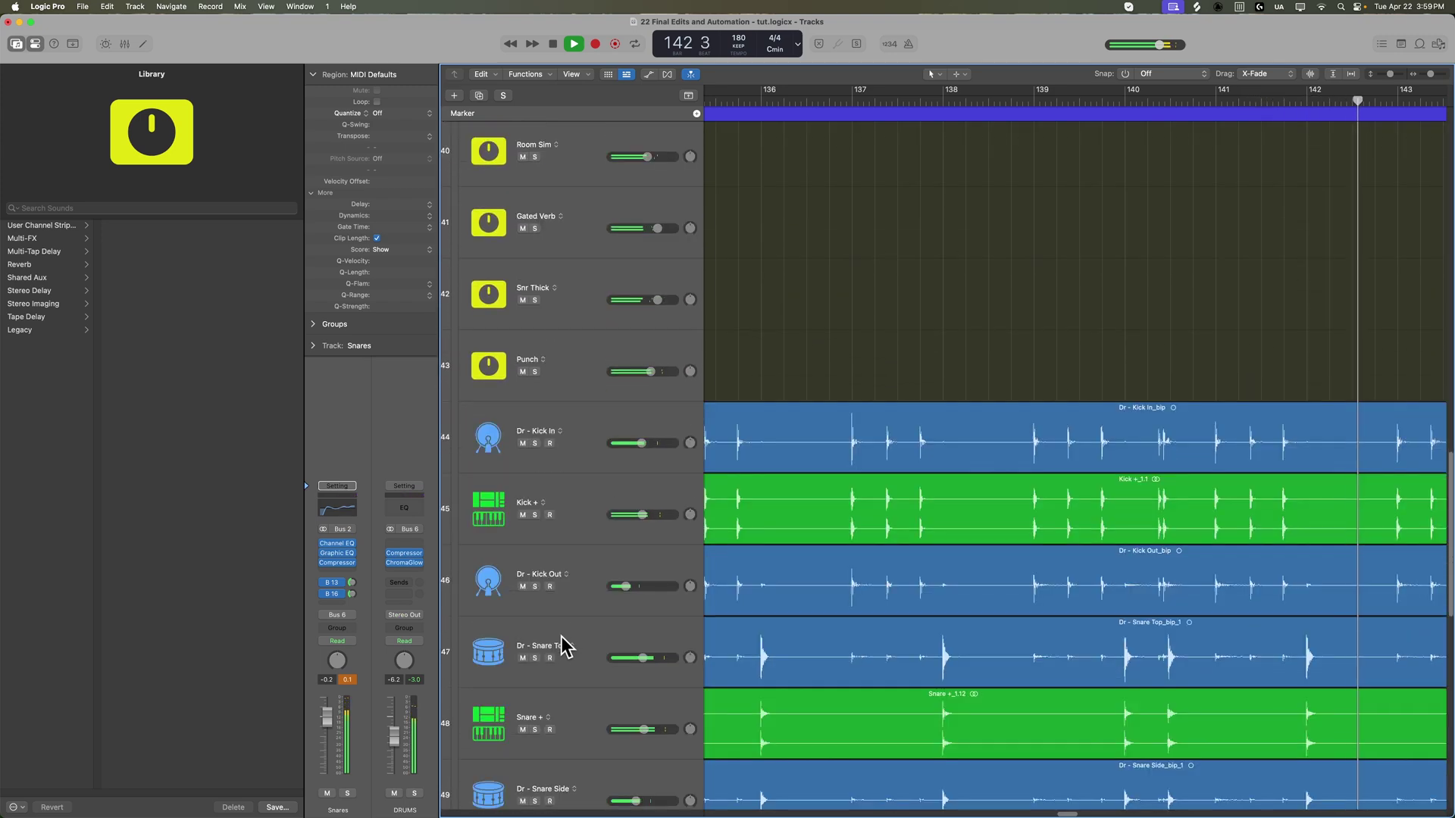
scroll(610, 652, "down", 1)
left_click(603, 606)
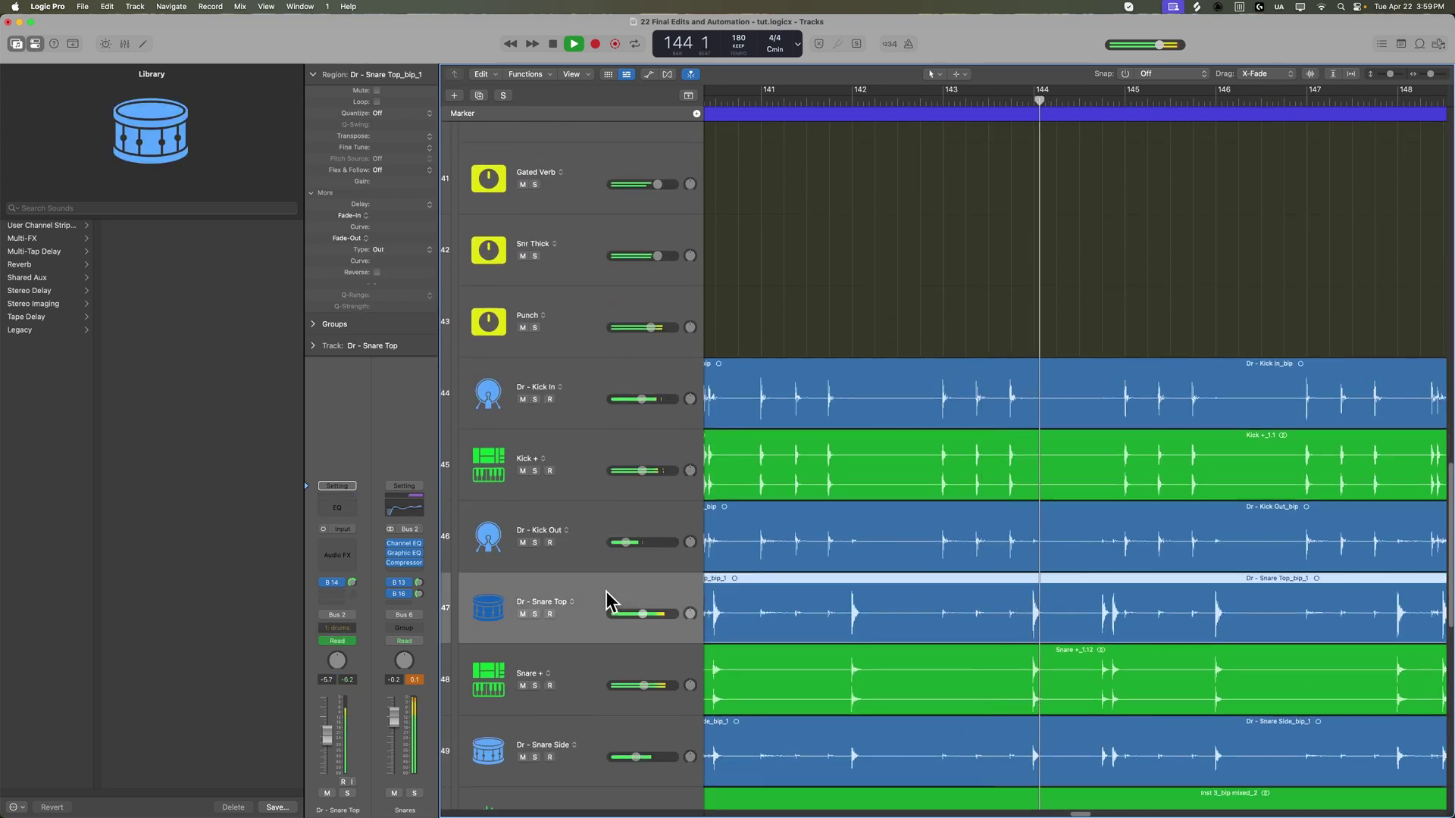
key("a")
key("a")
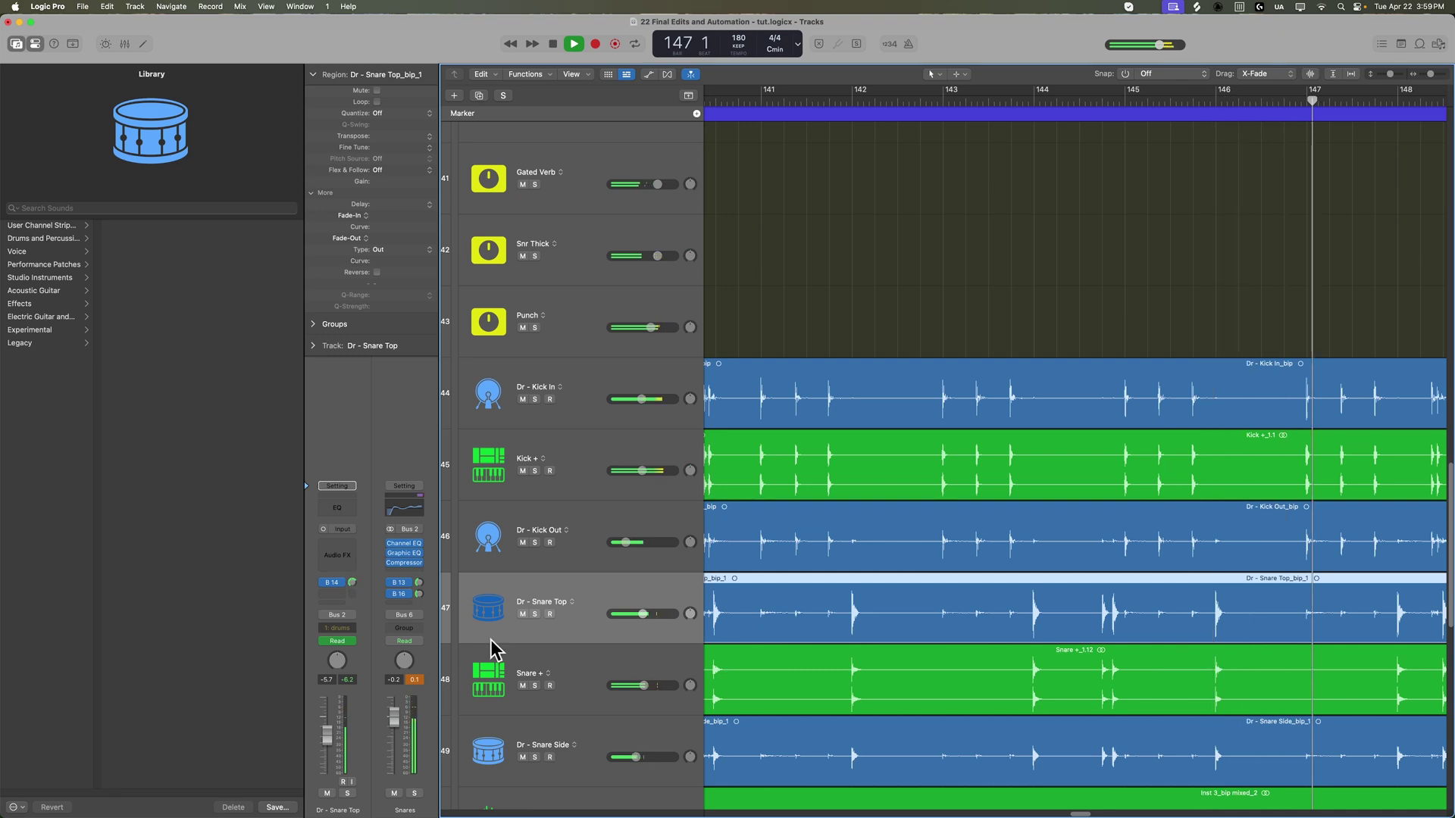
Examine the Snare + track and the drum tracks' volume automation across the whole song.
left_click(591, 675)
key("a")
key("super+Left")
key("super+Left")
key("super+Left")
key("super+Left")
key("super+Left")
key("super+Left")
key("super+Left")
key("super+Left")
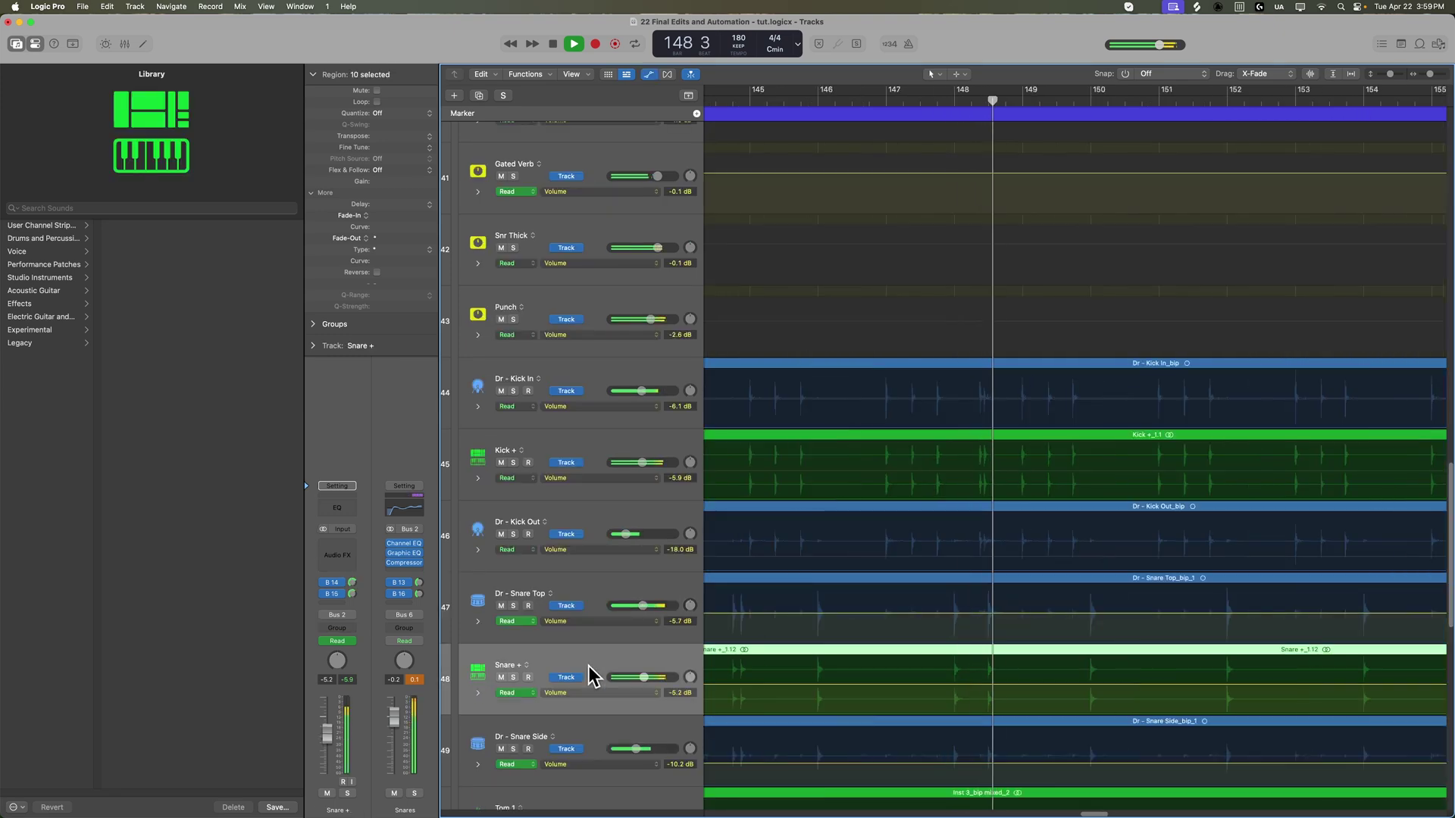
key("super+Left")
key("super+Left")
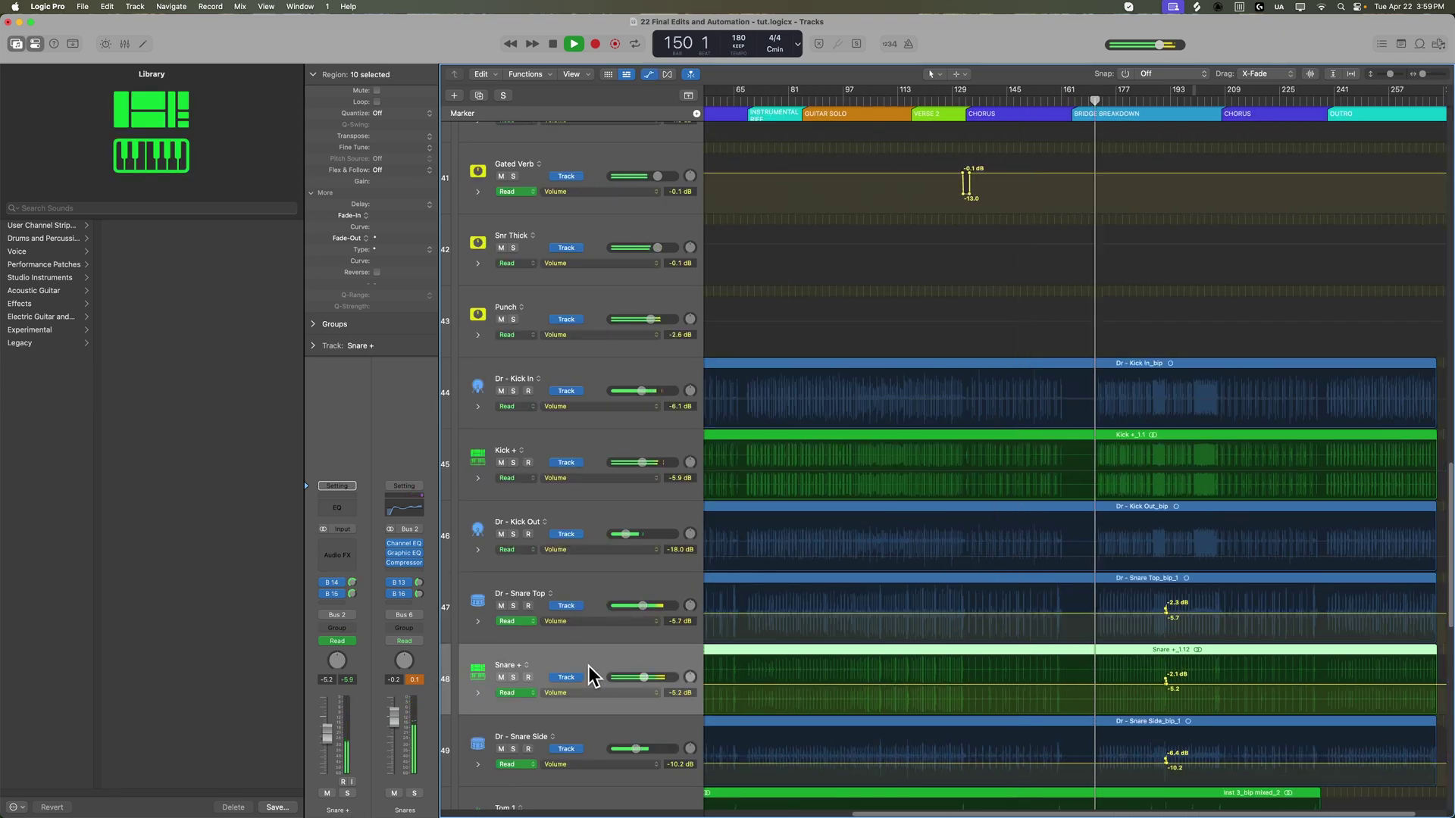
key("super+Up")
key("super+Up")
key("super+Up")
key("super+Up")
key("super+Up")
key("super+Up")
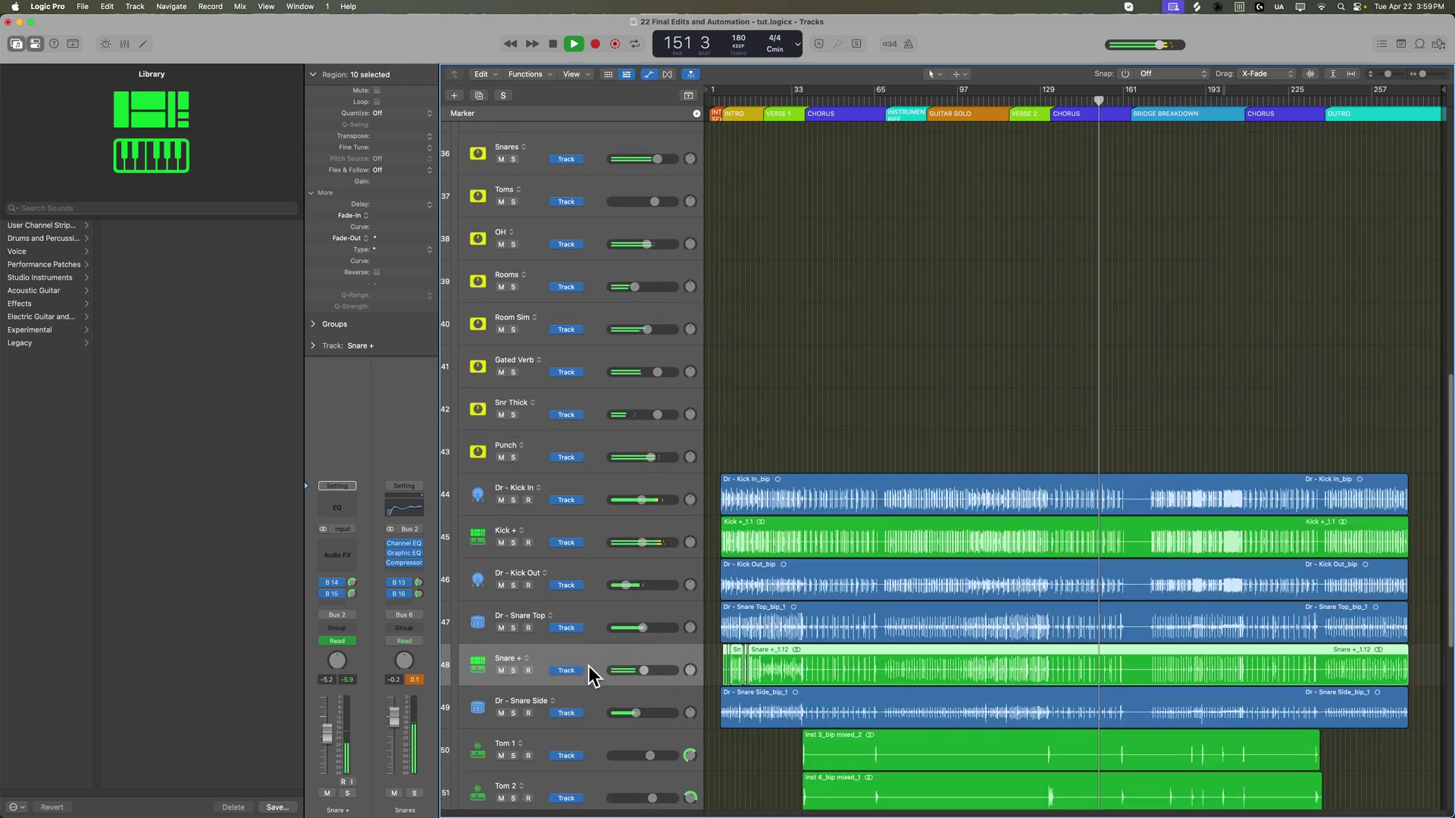
key("super+Up")
key("super+Up")
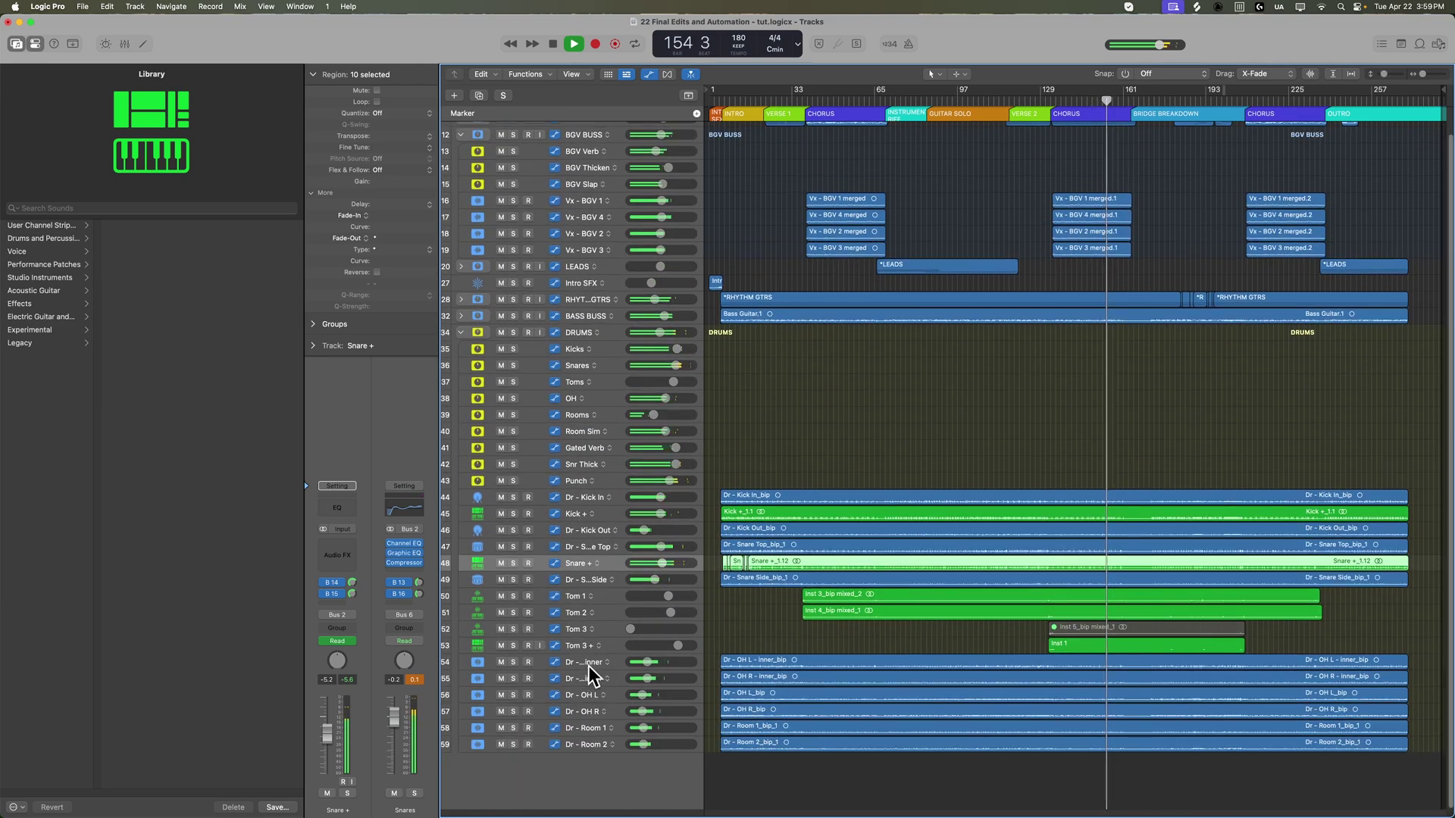
Listen through the end of the second chorus into the bridge breakdown with all regions deselected.
left_click(1044, 432)
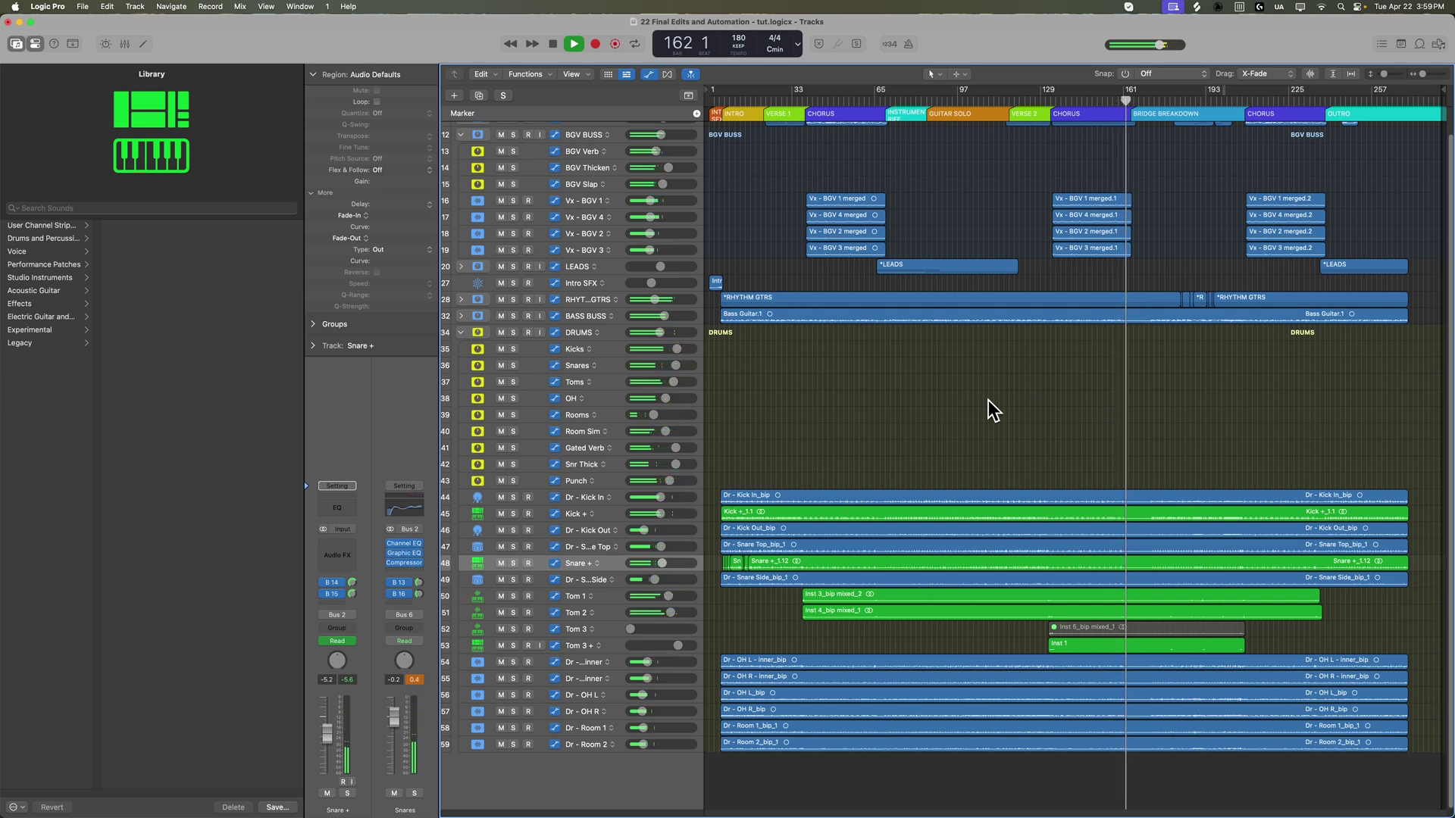
key("super+Right")
key("super+Right")
key("super+Right")
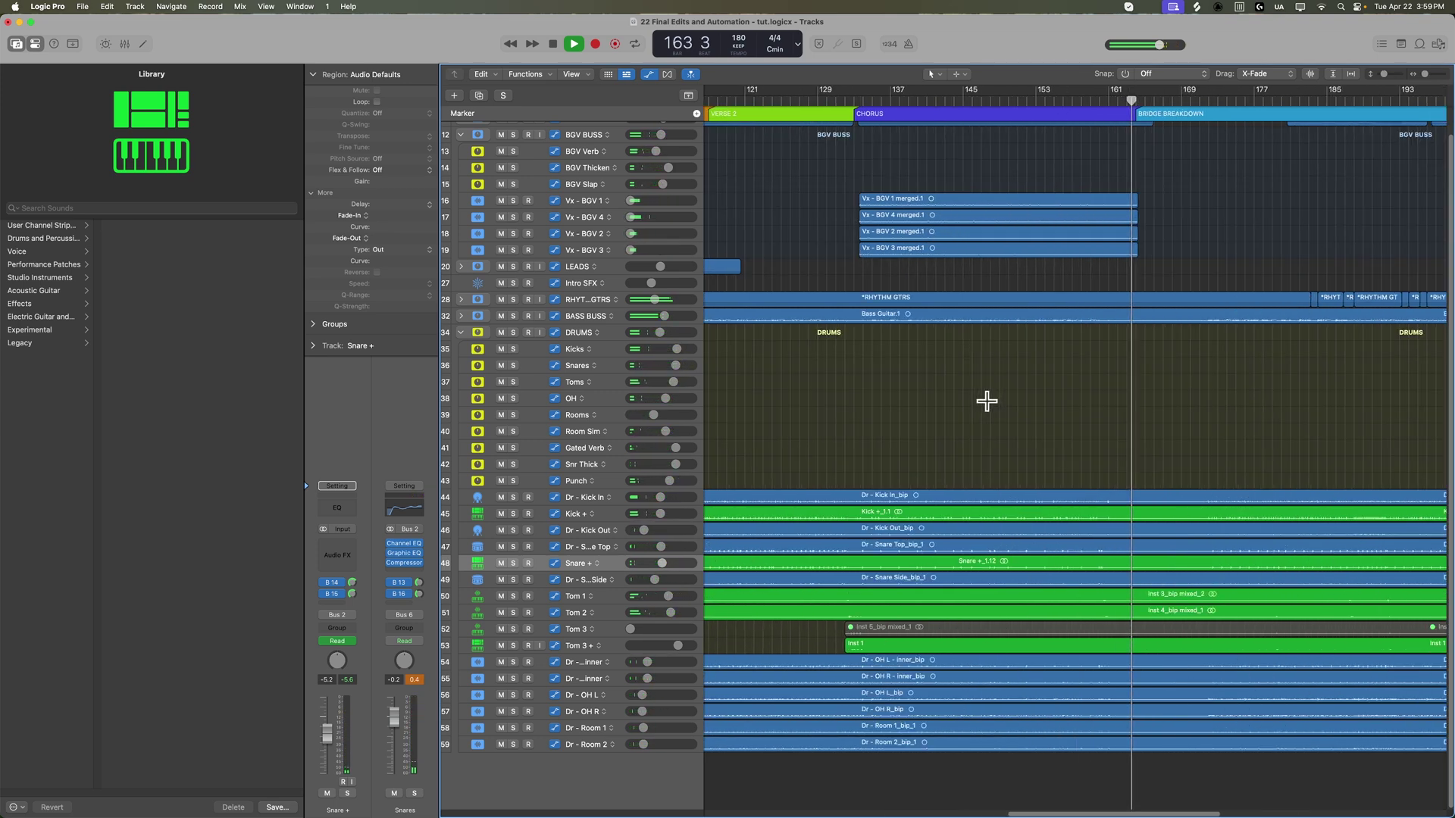
key("super+Down")
key("super+Down")
key("super+Down")
key("super+Down")
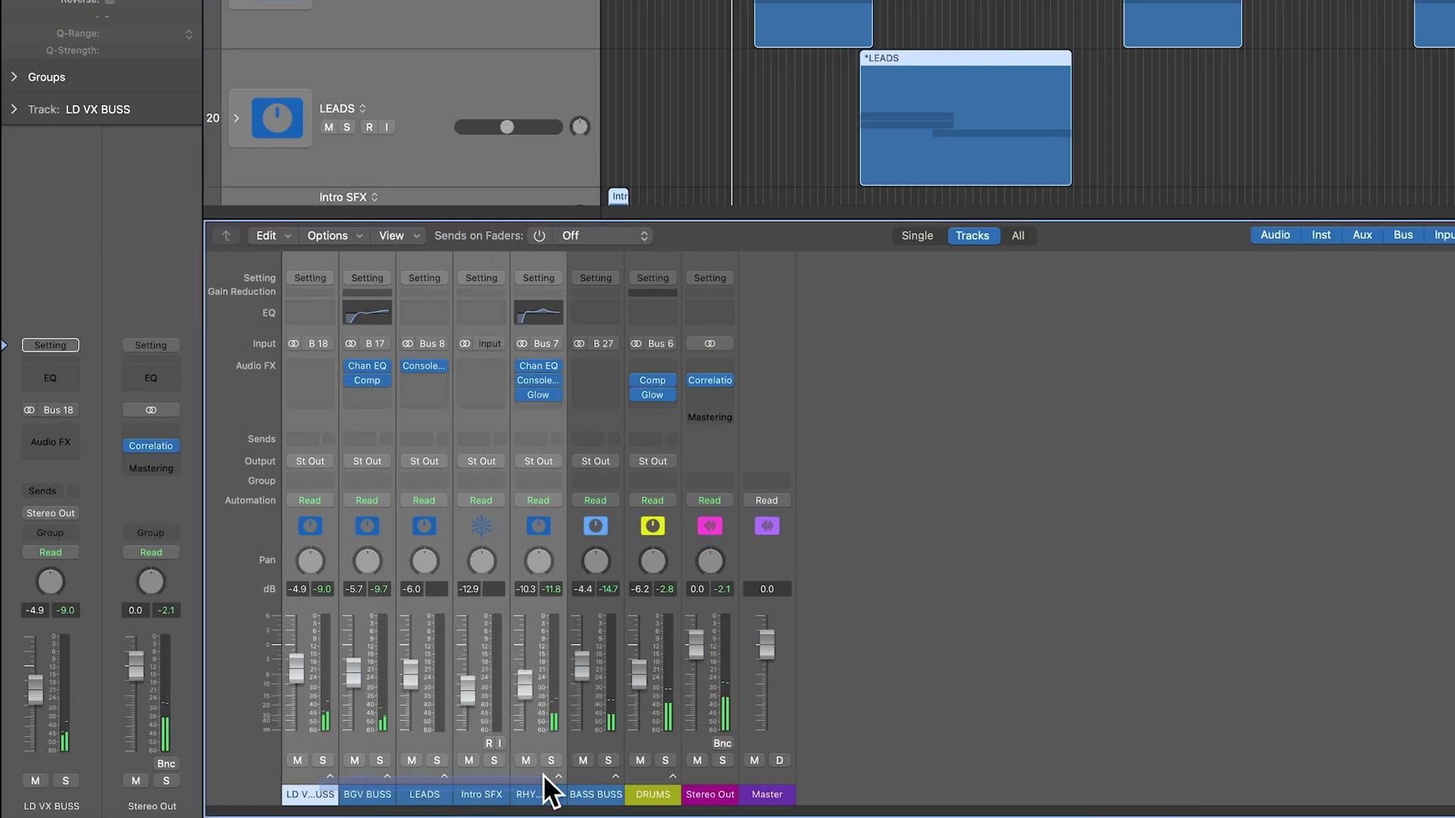
Lower all buss faders together, resetting the Stereo Out peak and settling LD VX BUSS at -7.0 dB and DRUMS at -8.4 dB, and hide the mixer.
left_click_drag(639, 680, 638, 693)
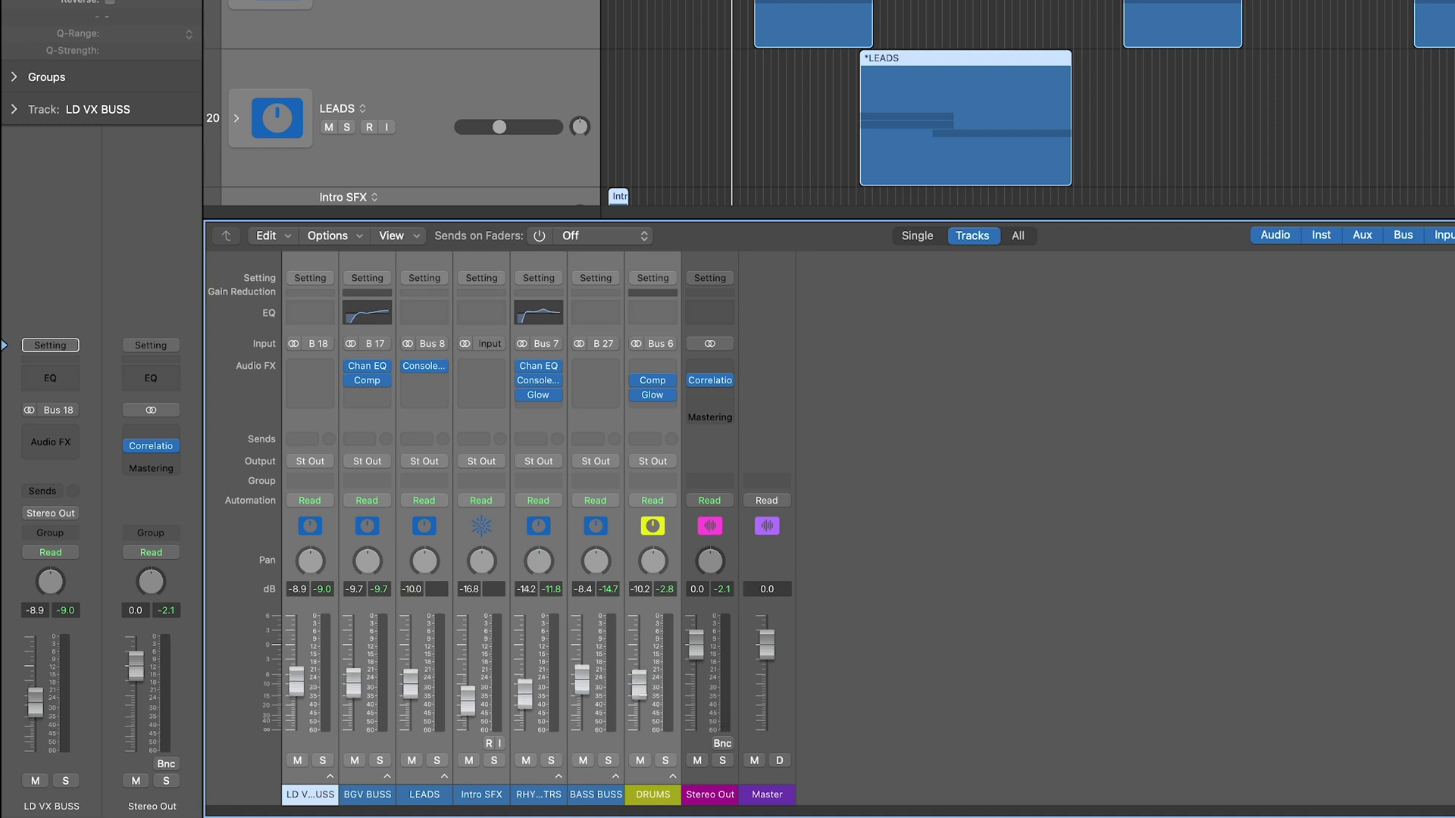
left_click(725, 588)
mouse_move(732, 1)
left_mouse_down()
mouse_move(687, 1)
mouse_move(731, 2)
left_mouse_up()
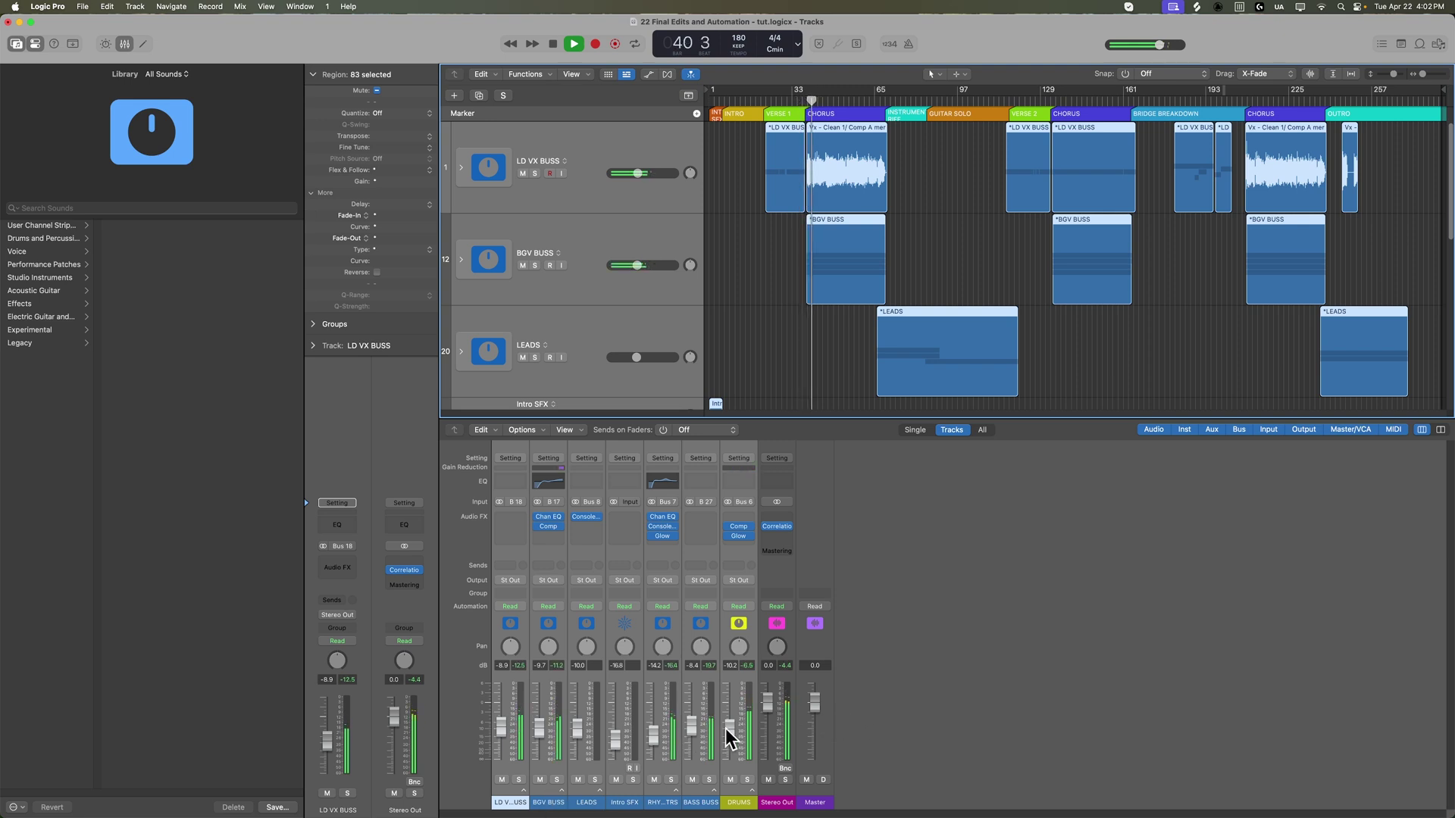
left_click_drag(728, 730, 732, 724)
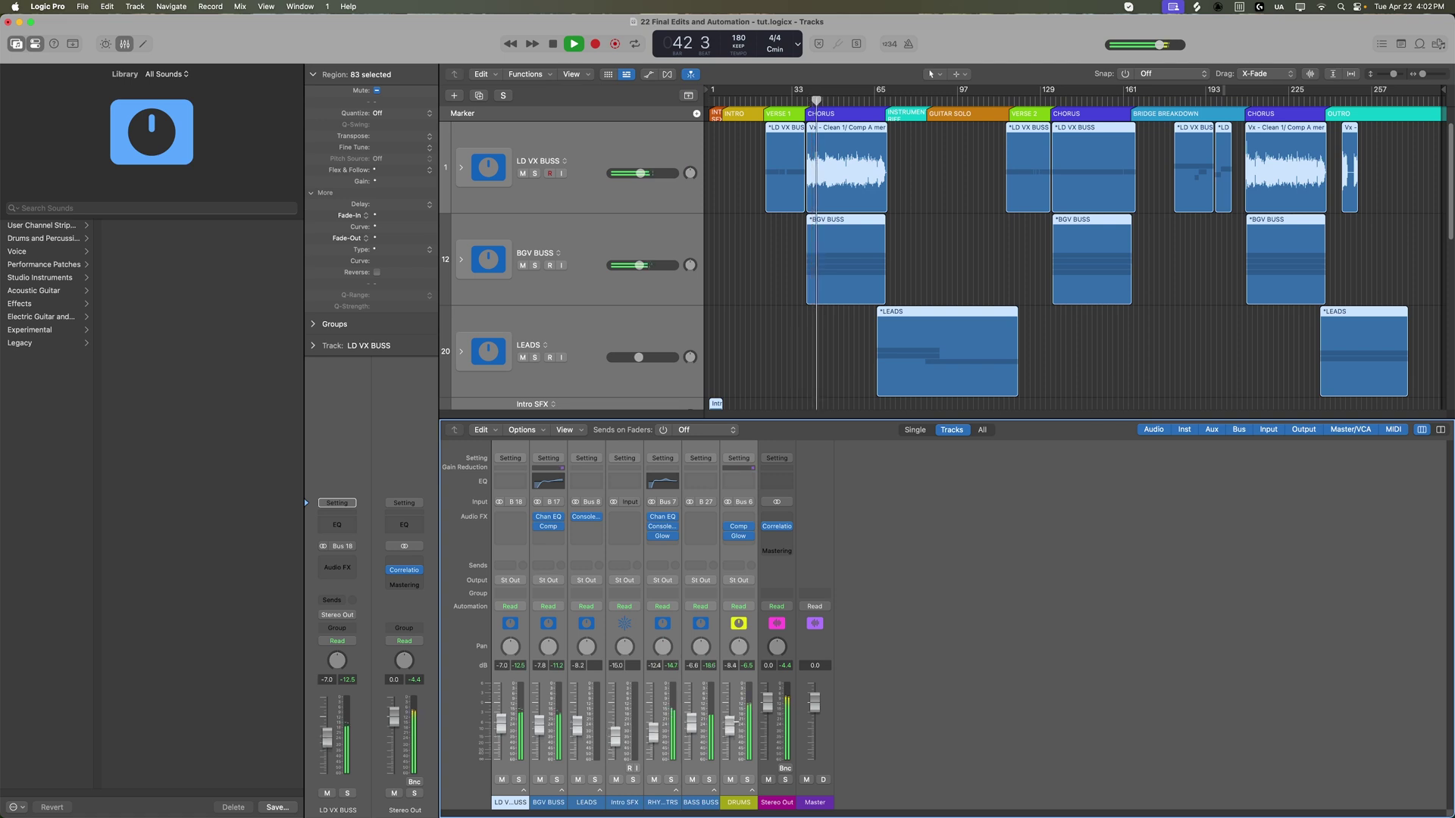
left_click(1003, 638)
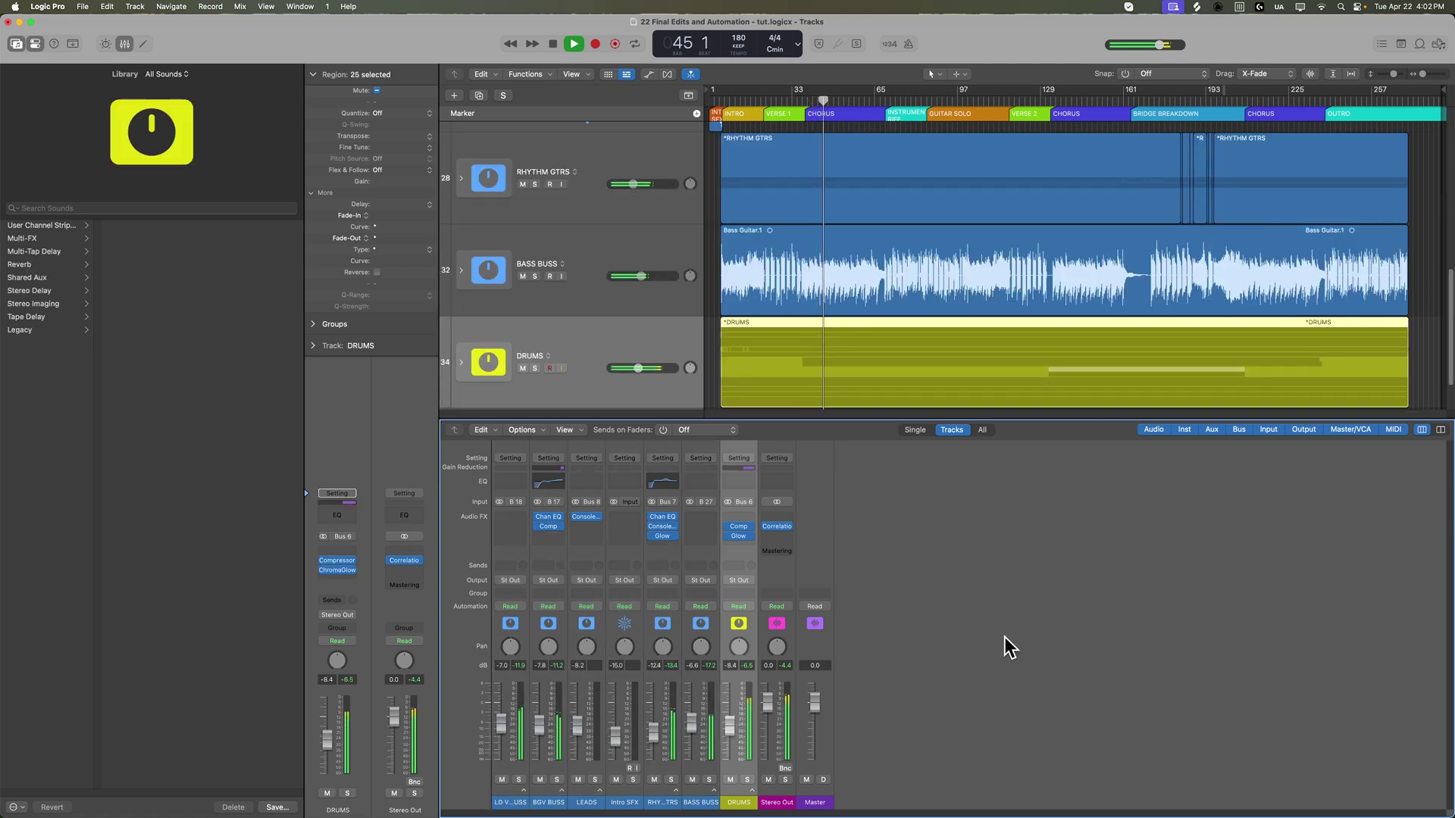
key("x")
left_click(1085, 417)
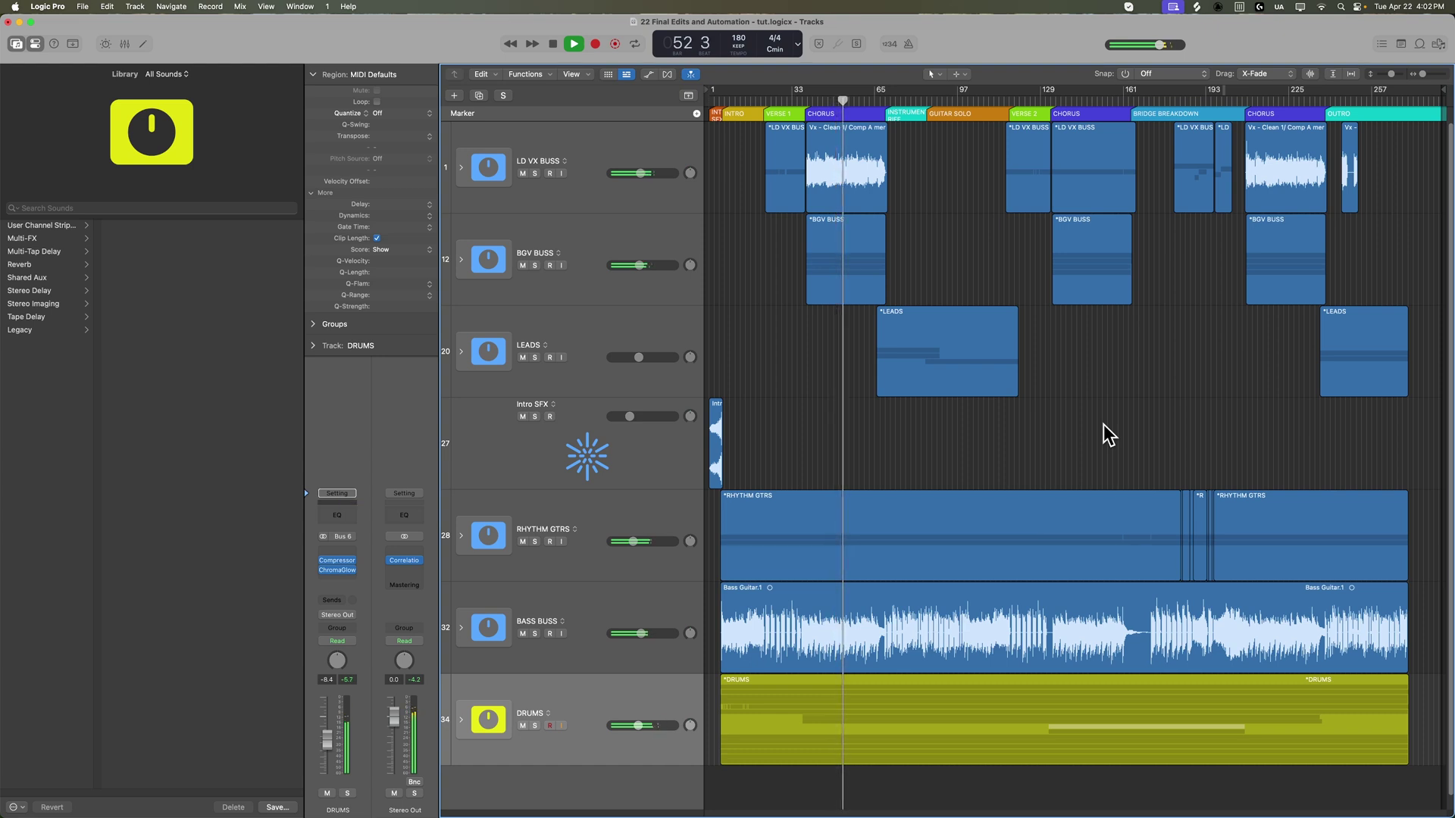
Replay part of the first chorus to check the mix at the lowered buss levels.
left_click_drag(845, 103, 839, 103)
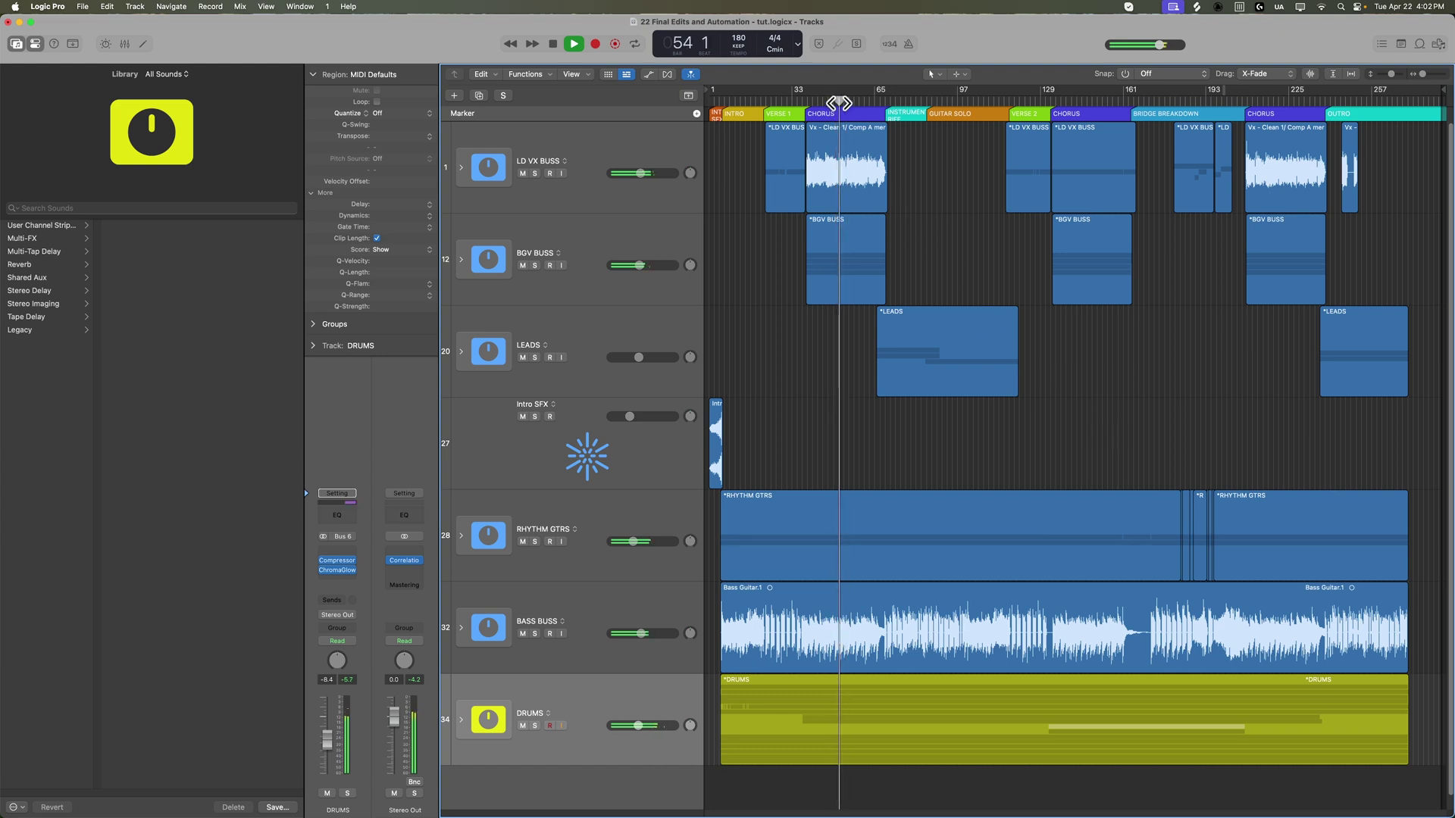
key("super+Right")
key("super+Right")
key("super+Right")
key("super+Right")
key("super+Right")
key("super+Right")
key("super+Right")
key("super+Right")
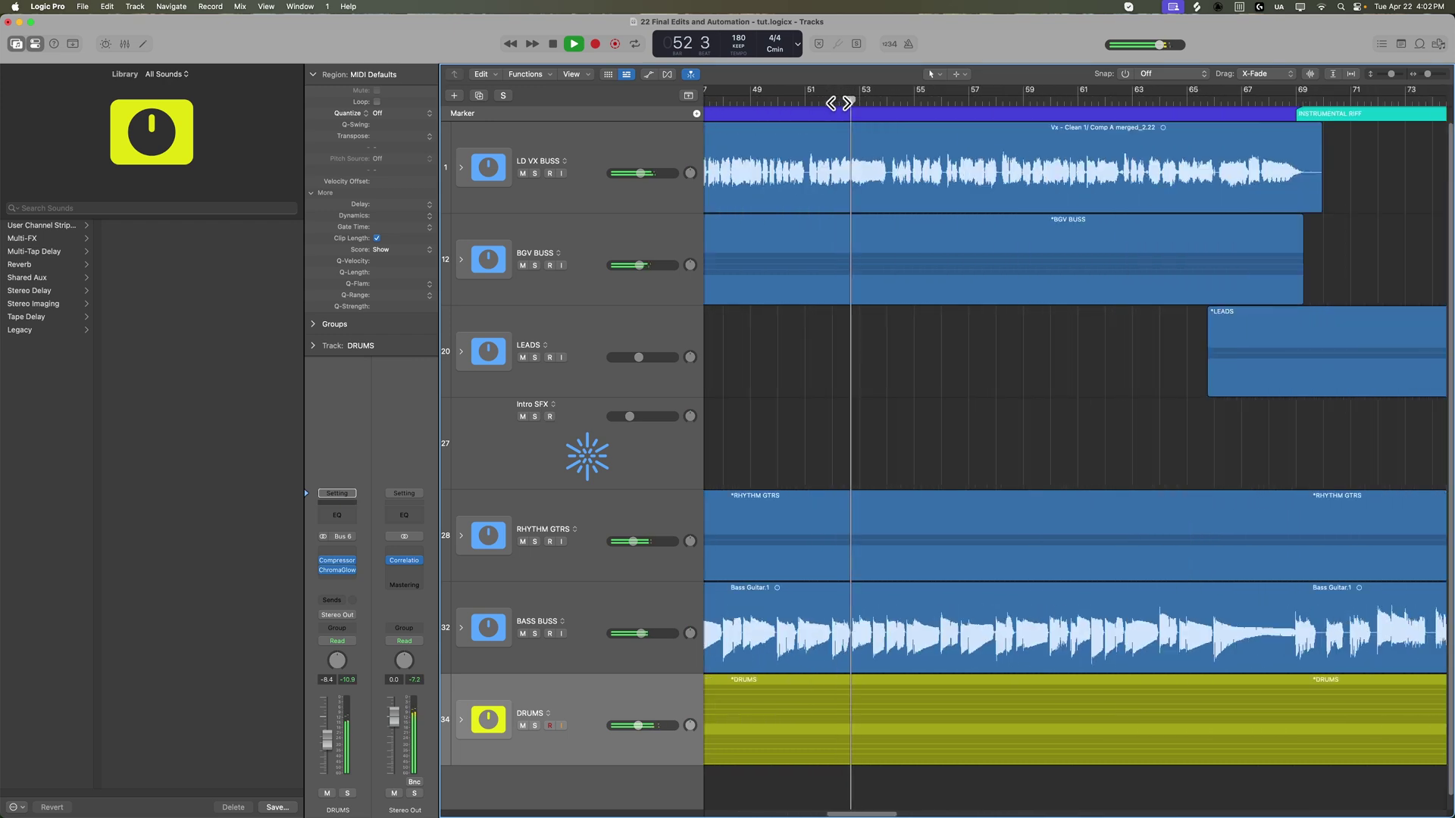
key("super+Left")
key("super+Left")
key("super+Left")
key("super+Left")
key("super+Left")
key("super+Left")
key("super+Left")
key("super+Left")
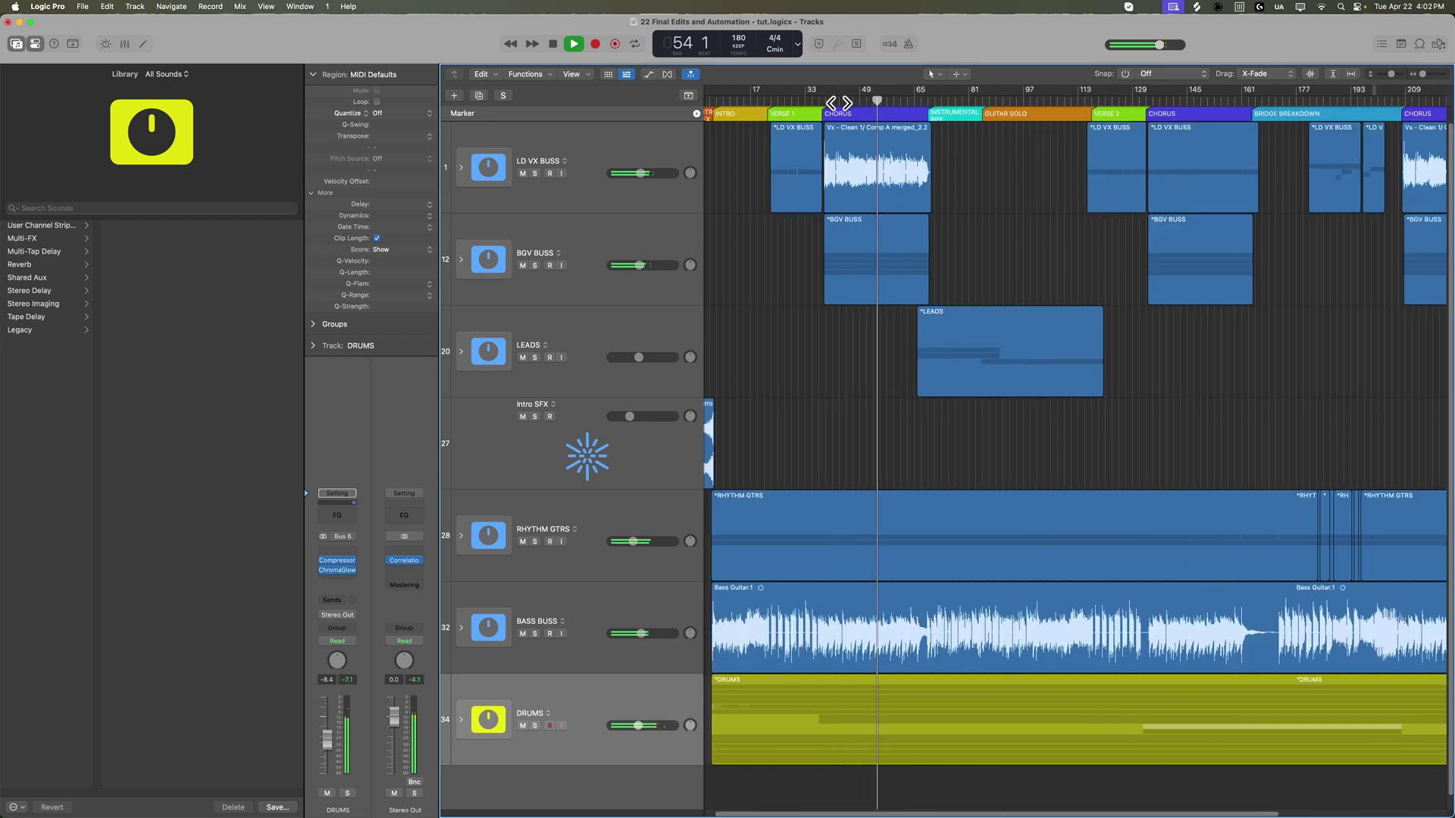
key("super+Left")
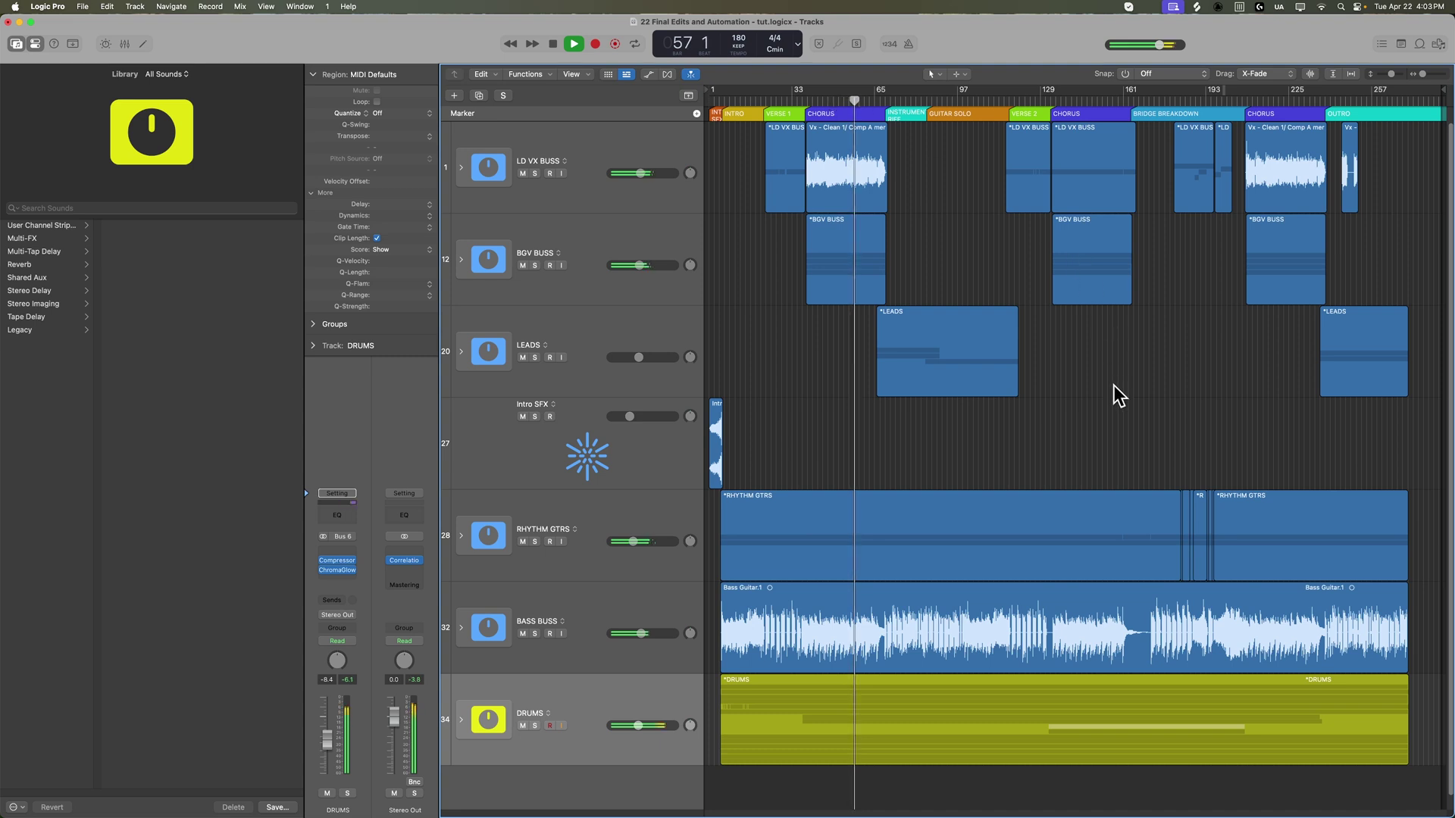
Stop playback, show the mixer again and select the Master channel.
key("space")
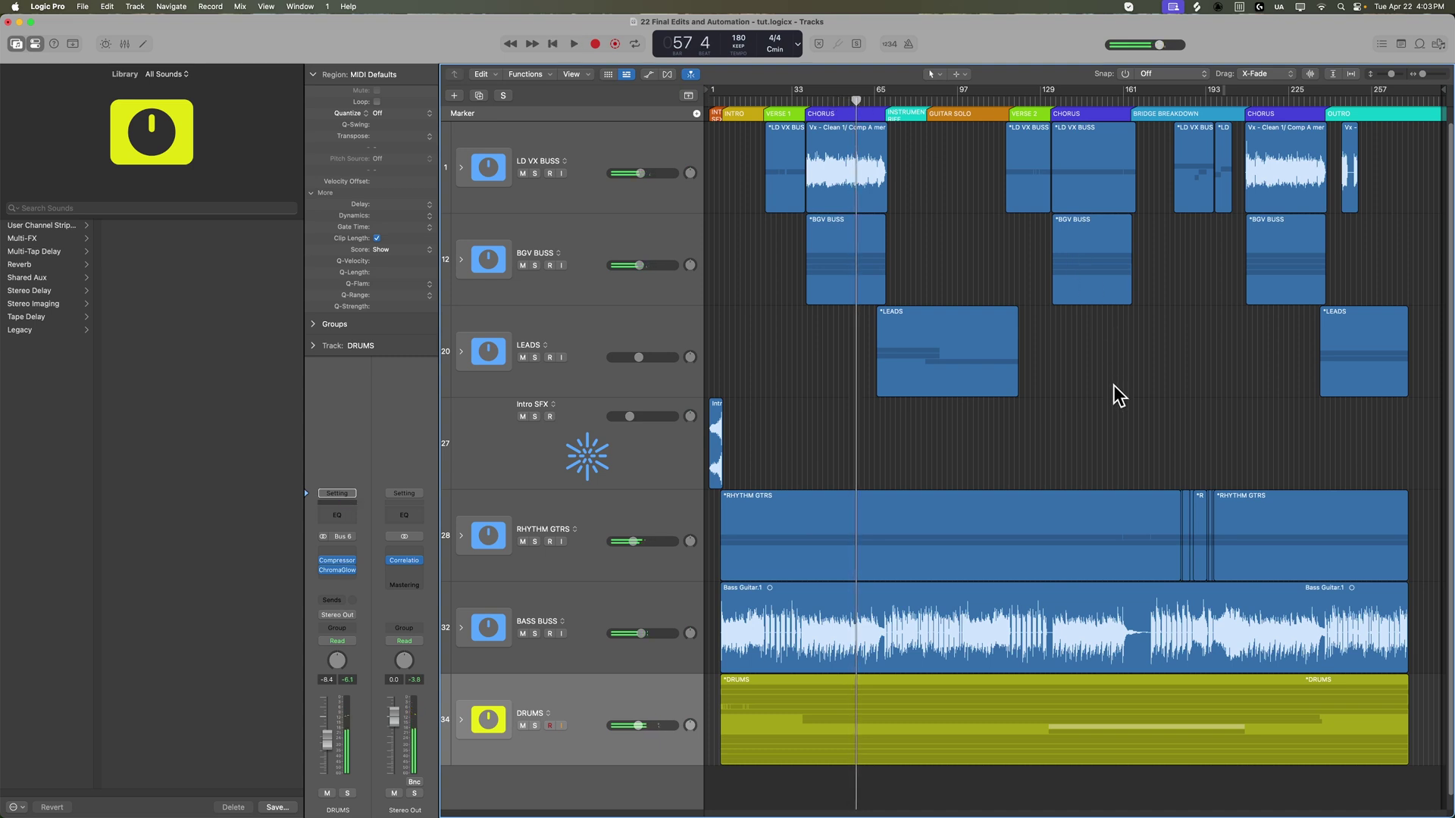
key("x")
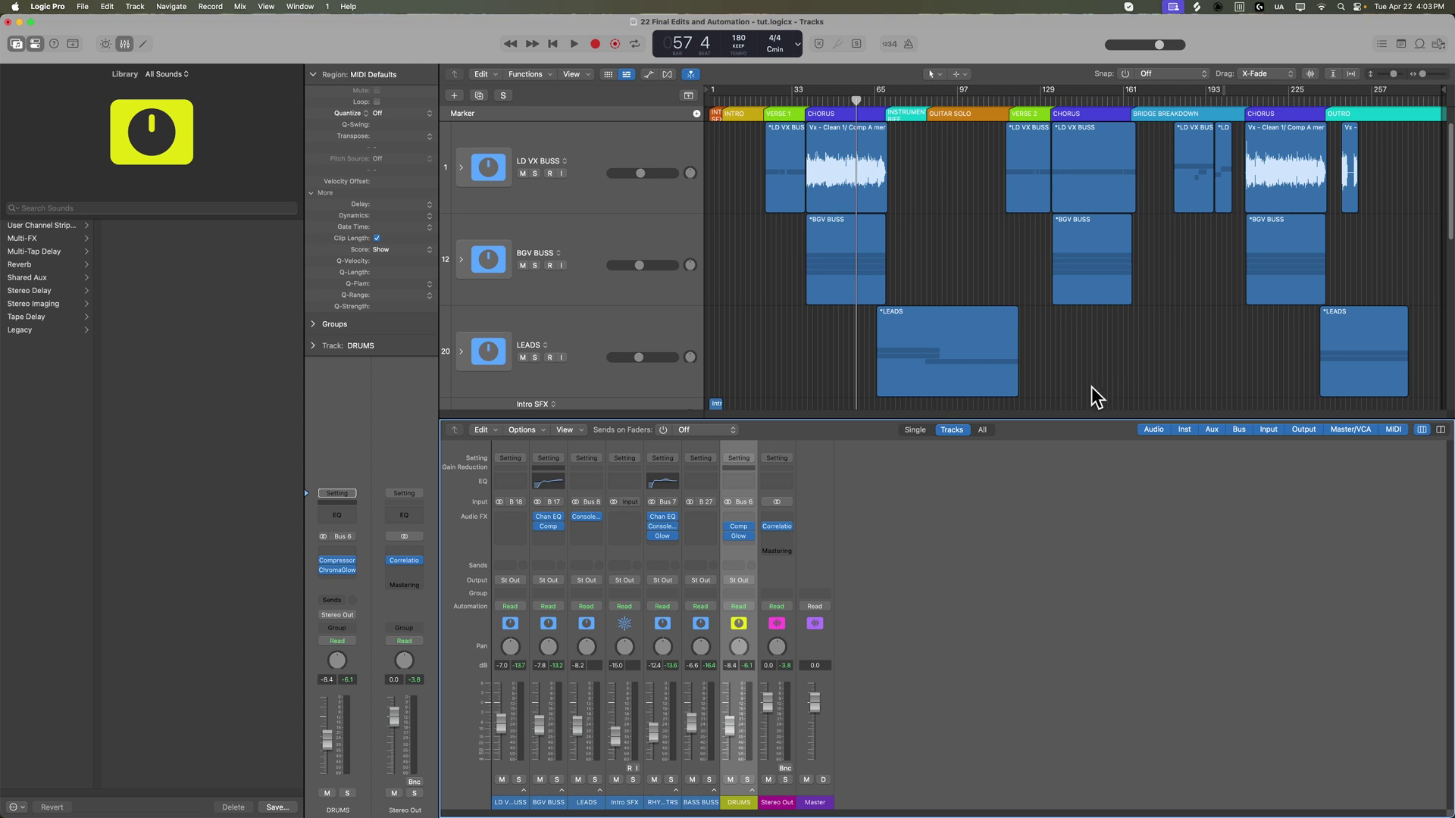
left_click(816, 478)
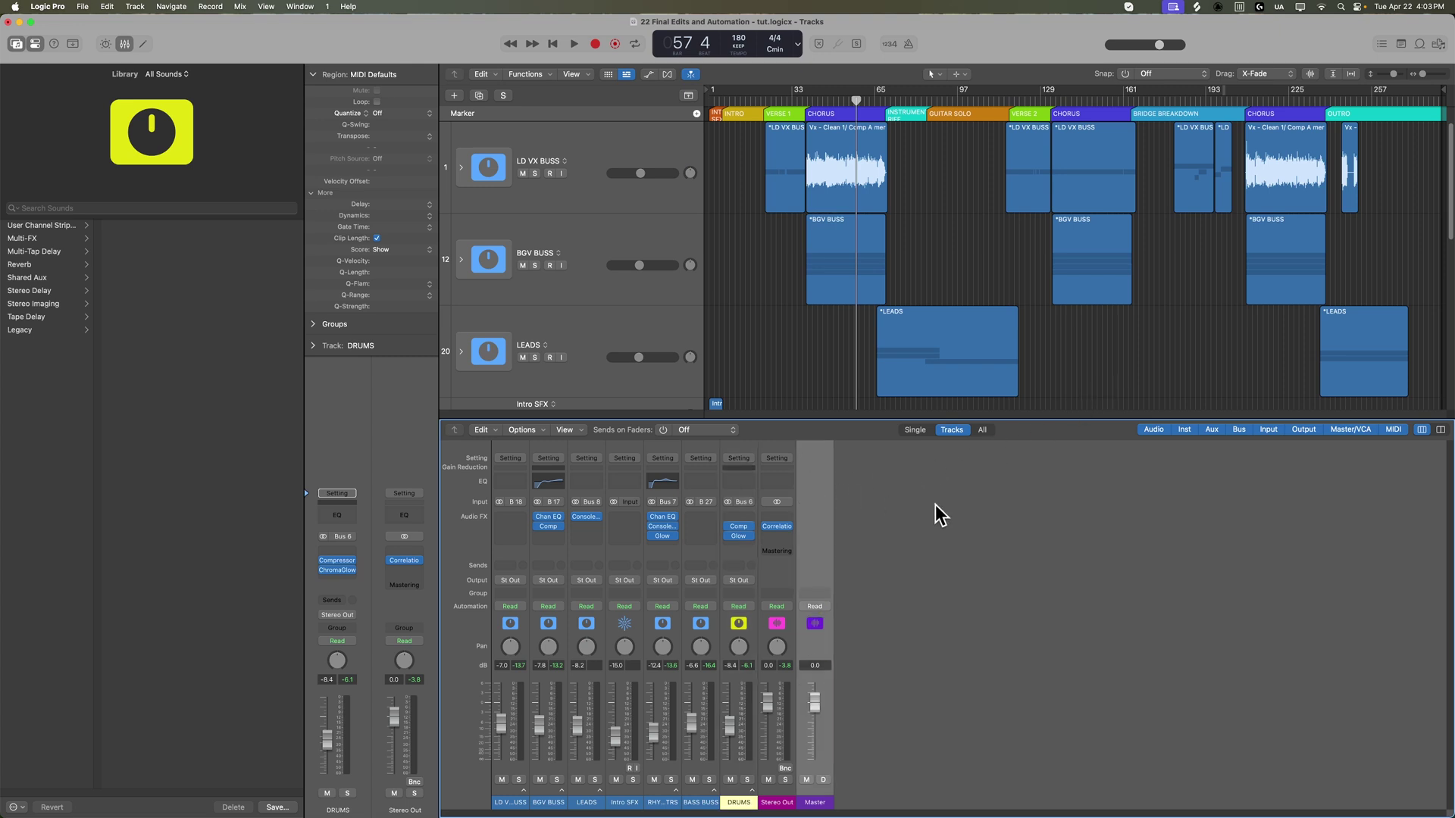